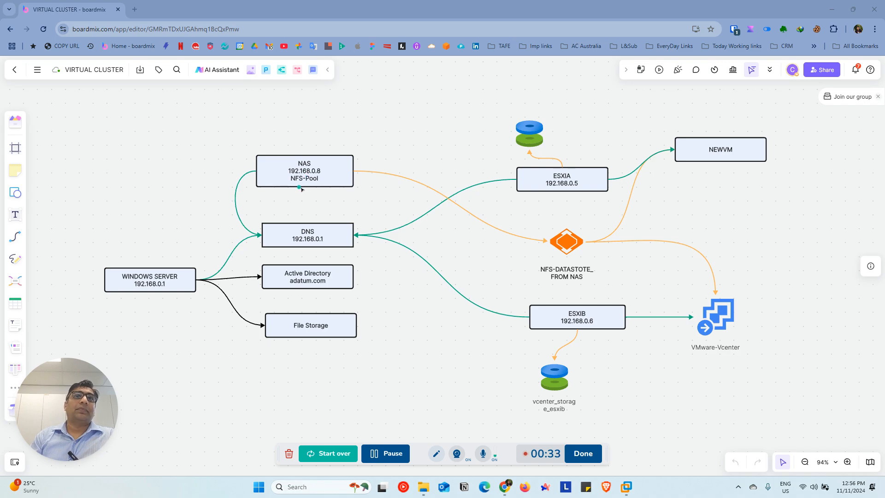
Add the line "True NAS // FREE NAS" below NFS-Pool in the NAS box of the diagram
{"action": "left_click", "coordinate": [318, 171]}
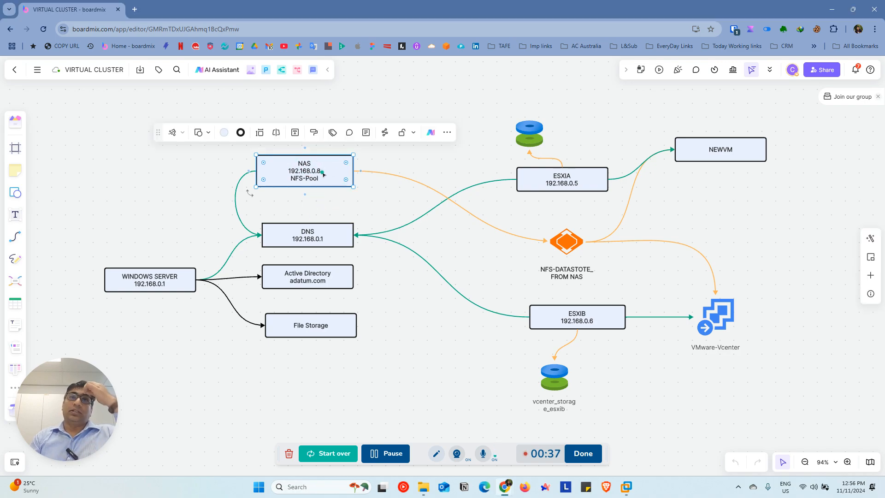
{"action": "double_click", "coordinate": [325, 176]}
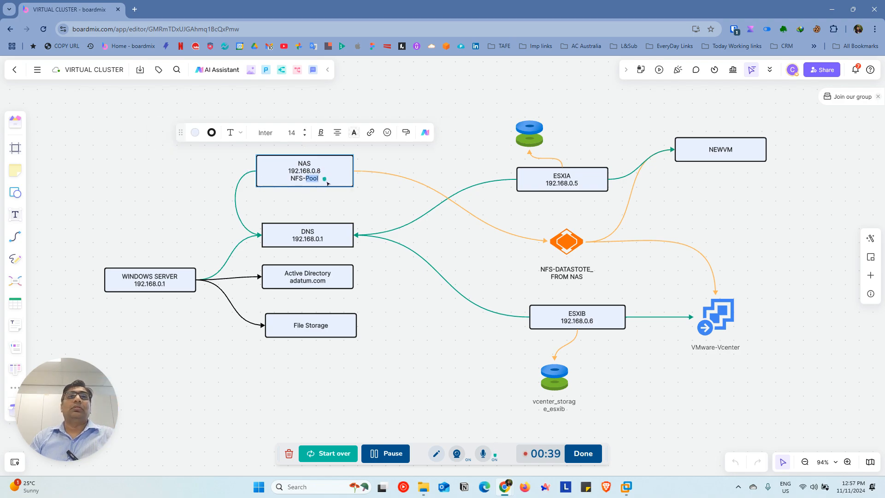
{"action": "key", "text": "Return"}
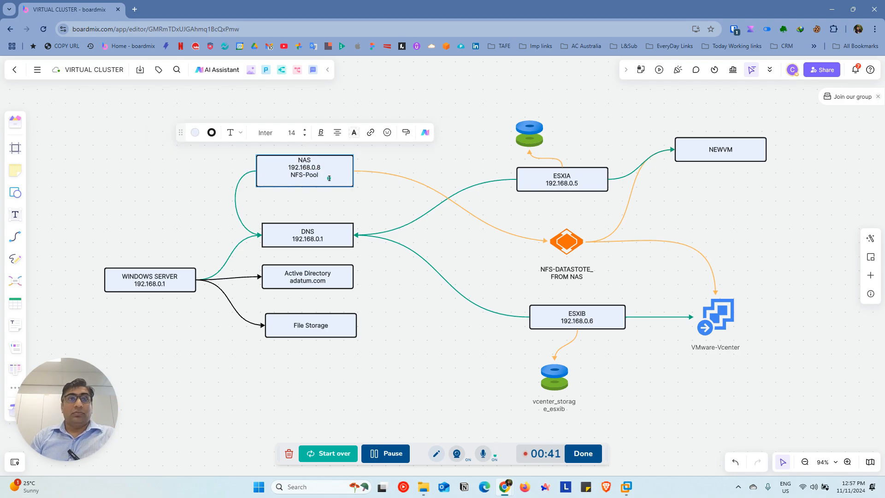
{"action": "type", "text": "True"}
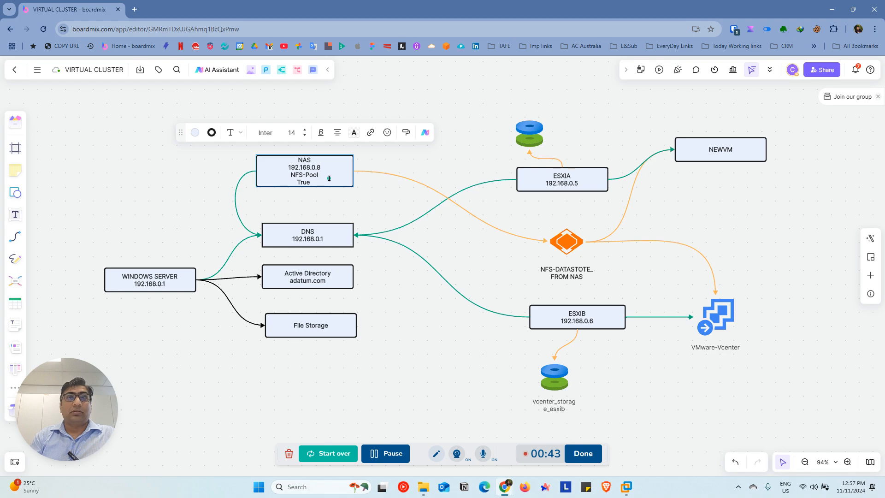
{"action": "type", "text": " NAS "}
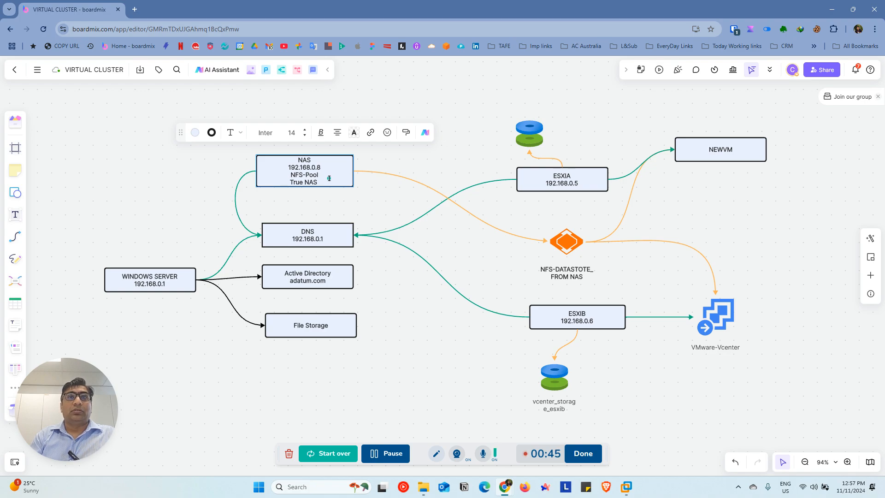
{"action": "type", "text": "// FREE"}
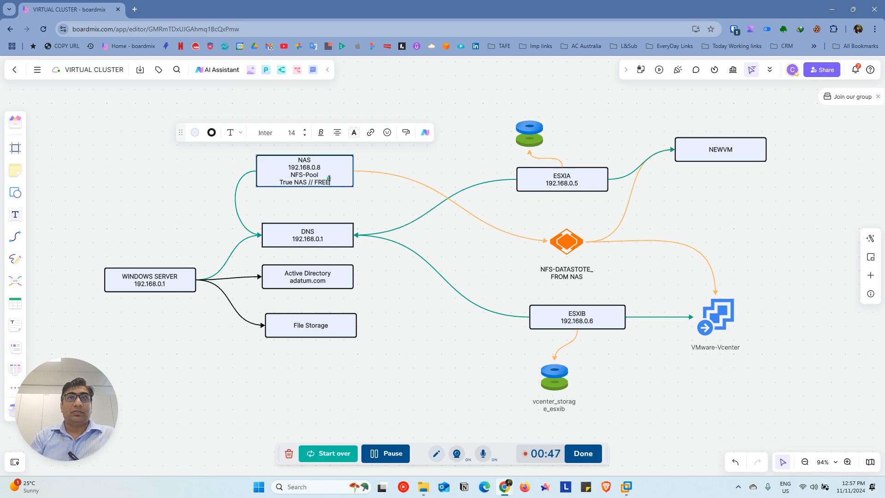
{"action": "type", "text": " NAS"}
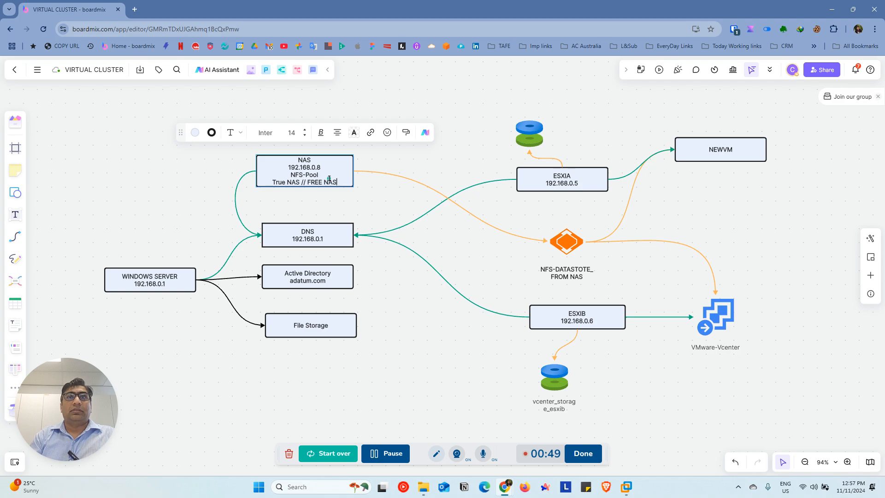
{"action": "left_click", "coordinate": [437, 174]}
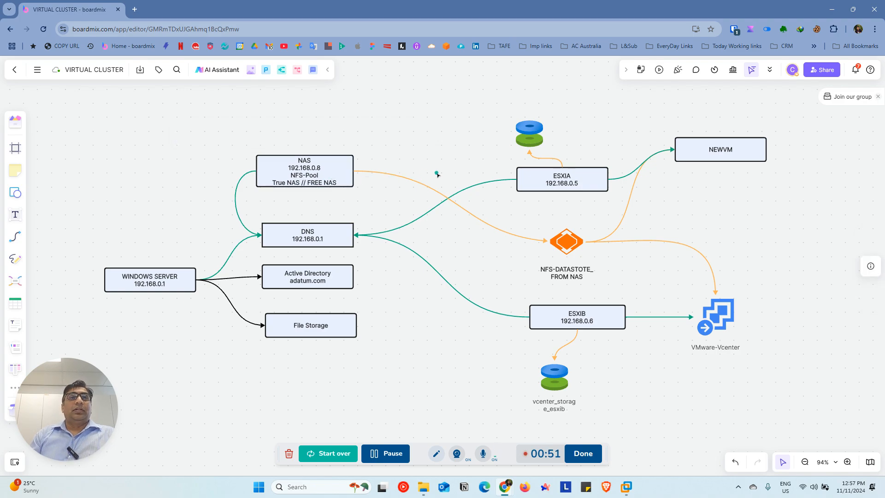
Enlarge the NAS box slightly upward so its four lines of text fit inside
{"action": "left_click", "coordinate": [340, 169]}
{"action": "left_click_drag", "start_coordinate": [354, 154], "coordinate": [353, 152]}
{"action": "left_click", "coordinate": [411, 157]}
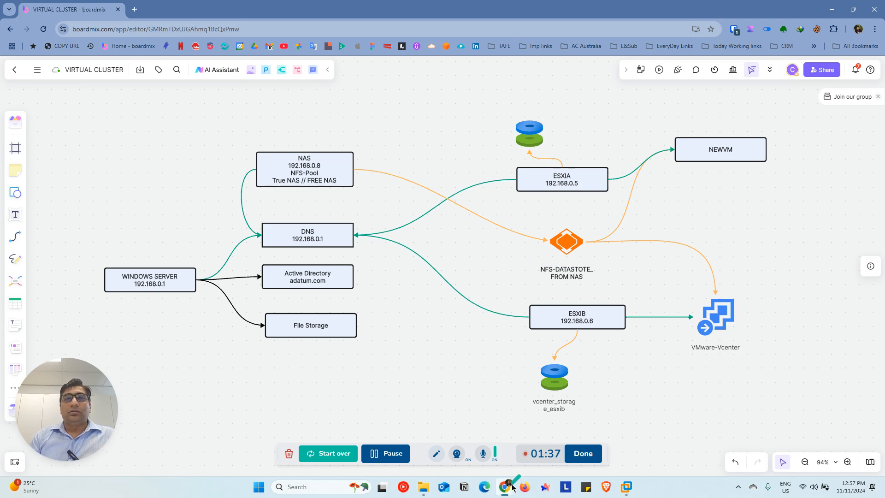
Switch to File Explorer and open the VMLABS folder inside LABS on the VMware (F:) drive
{"action": "left_click", "coordinate": [424, 487]}
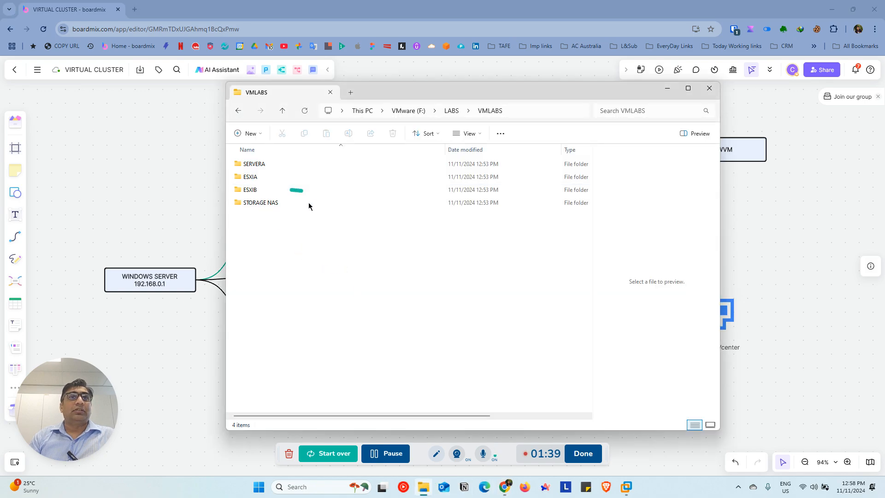
{"action": "left_click", "coordinate": [414, 114]}
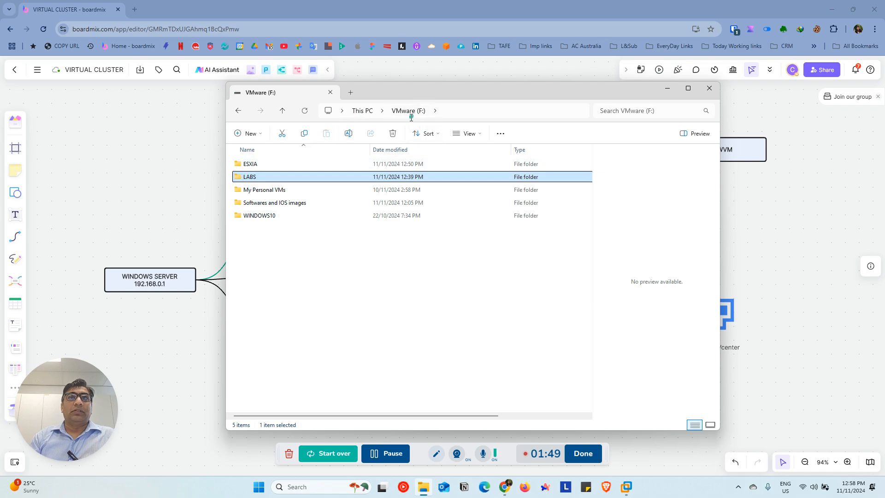
{"action": "double_click", "coordinate": [249, 177]}
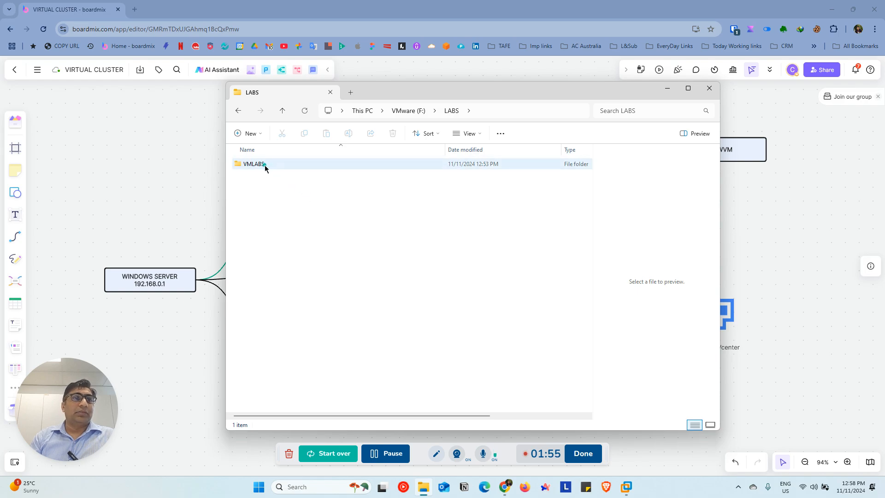
{"action": "double_click", "coordinate": [265, 168]}
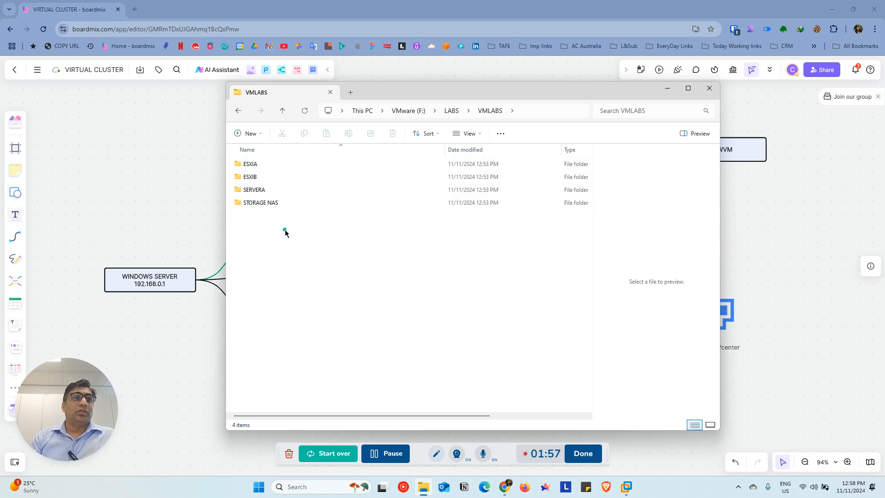
Check the contents of the ESXIA, ESXIB, SERVERA and STORAGE NAS folders, returning to VMLABS after each
{"action": "double_click", "coordinate": [250, 164]}
{"action": "key", "text": "alt+Left"}
{"action": "double_click", "coordinate": [250, 177]}
{"action": "key", "text": "alt+Left"}
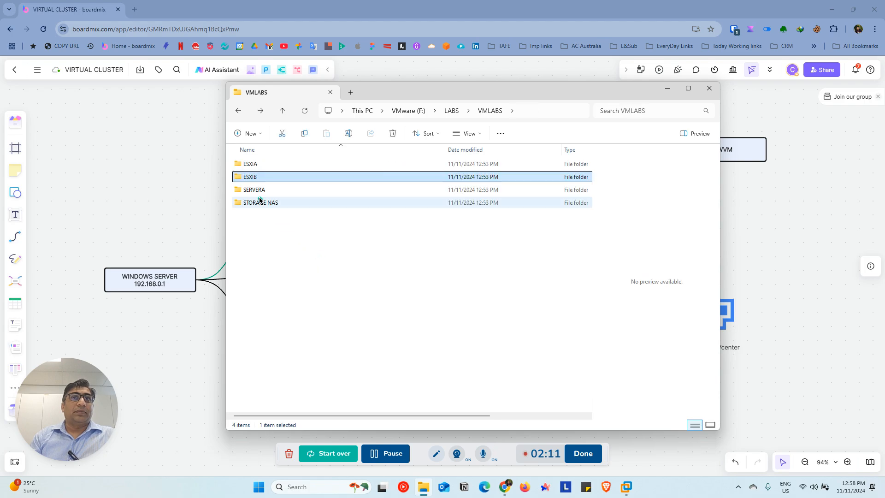
{"action": "double_click", "coordinate": [256, 191]}
{"action": "key", "text": "alt+Left"}
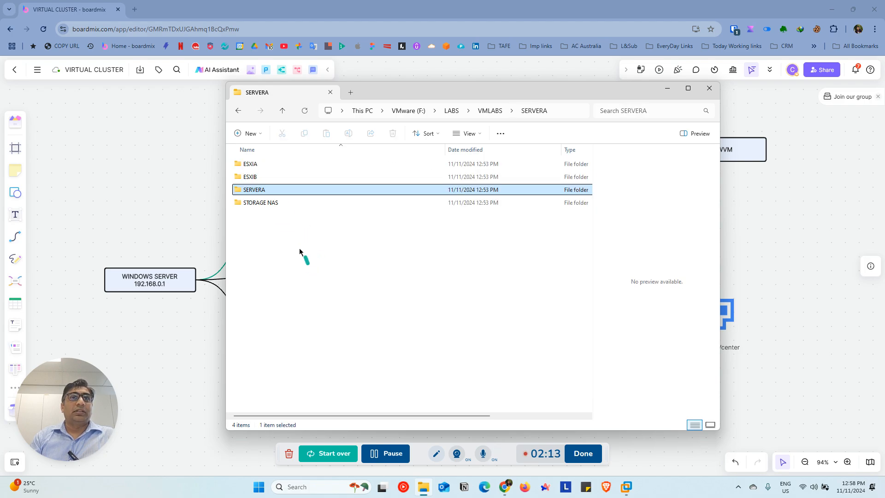
{"action": "double_click", "coordinate": [265, 203]}
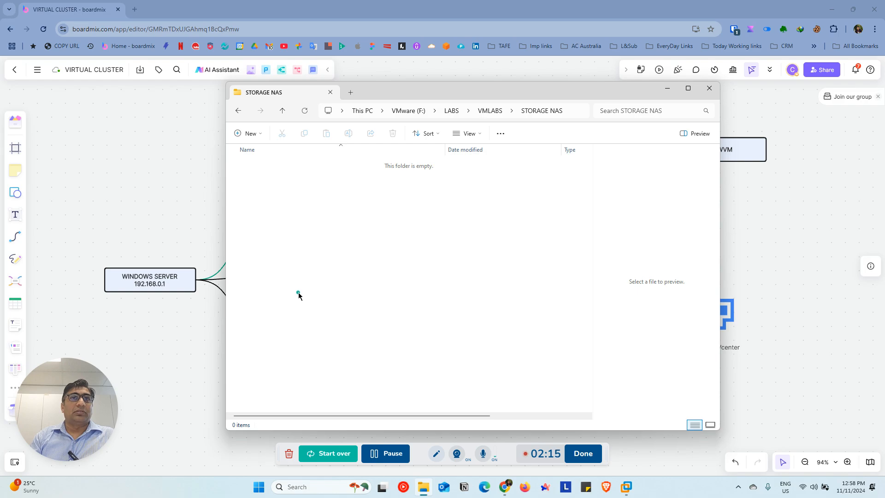
{"action": "key", "text": "alt+Left"}
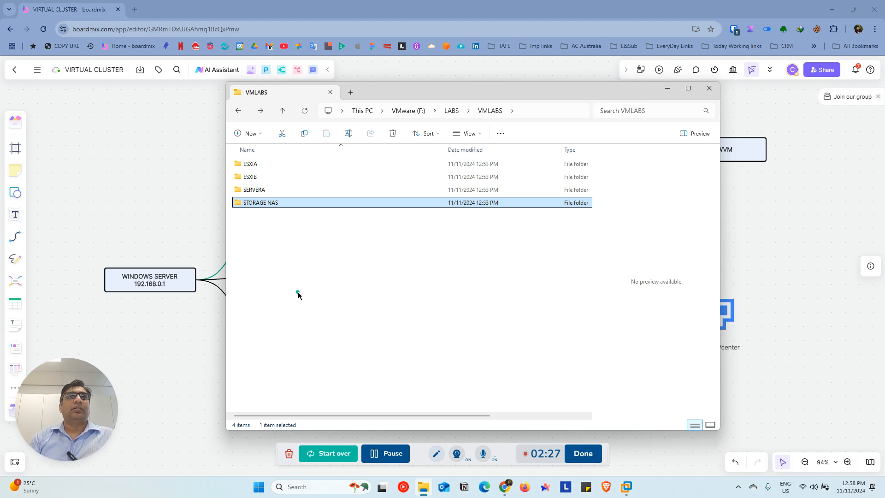
Minimize File Explorer and switch to the VMware Workstation home page
{"action": "left_click", "coordinate": [668, 91]}
{"action": "left_click", "coordinate": [628, 489]}
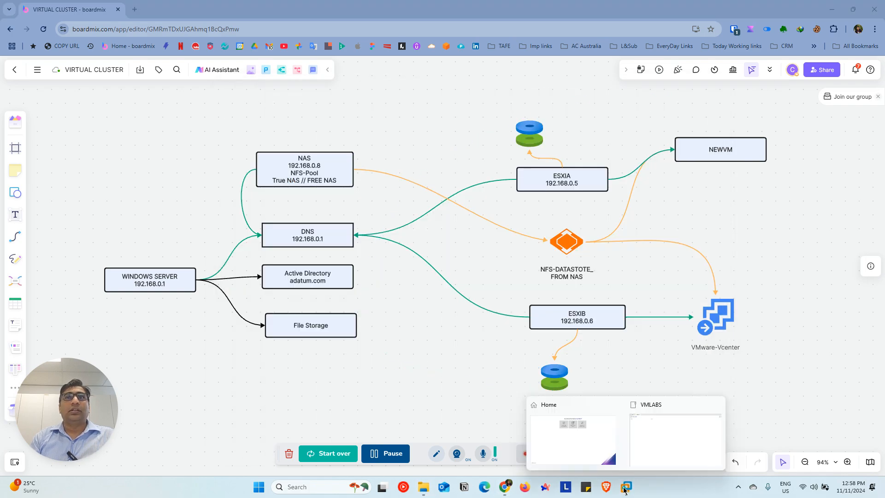
{"action": "left_click", "coordinate": [572, 437]}
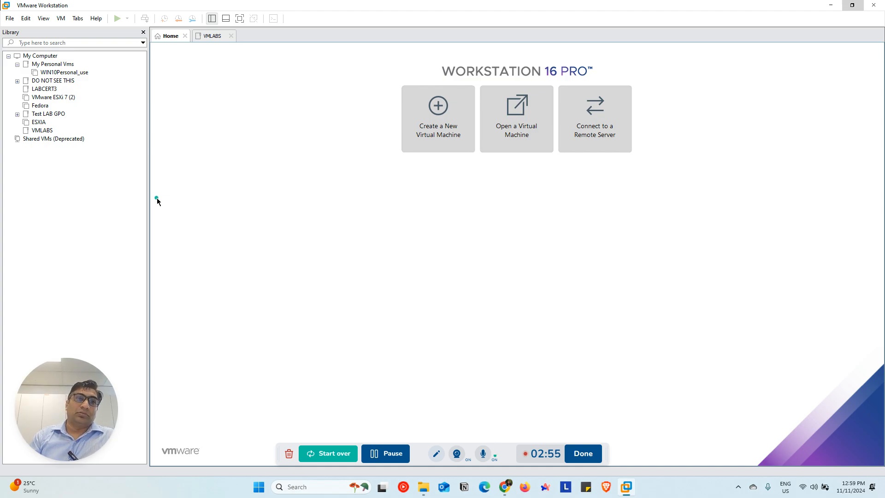
Check the installed version in the About VMware Workstation information and close it
{"action": "left_click", "coordinate": [96, 18]}
{"action": "left_click", "coordinate": [123, 114]}
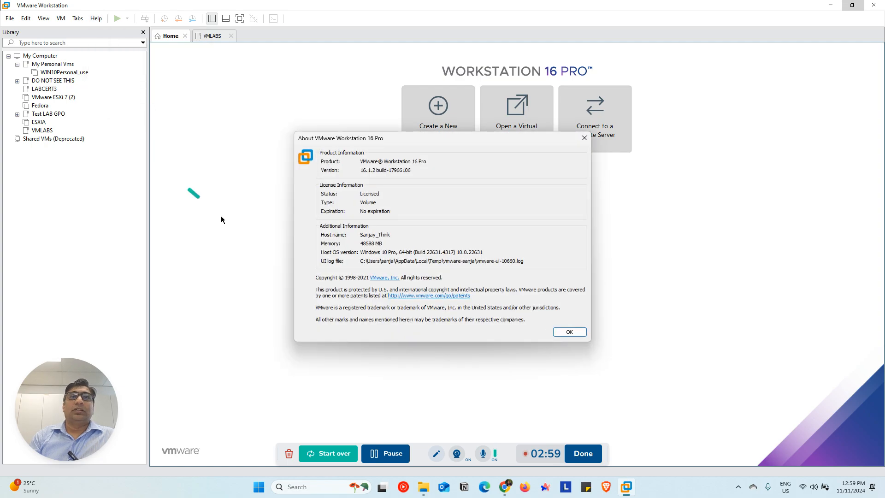
{"action": "left_click_drag", "start_coordinate": [420, 168], "coordinate": [360, 170]}
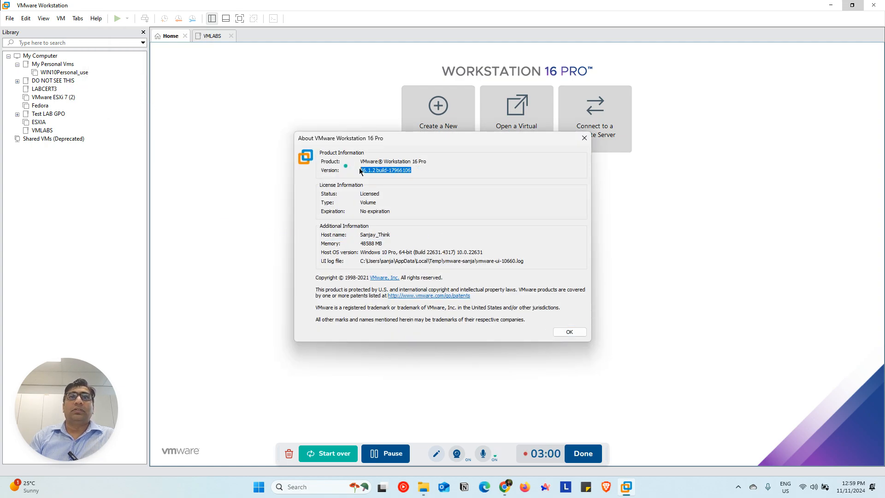
{"action": "left_click", "coordinate": [584, 138]}
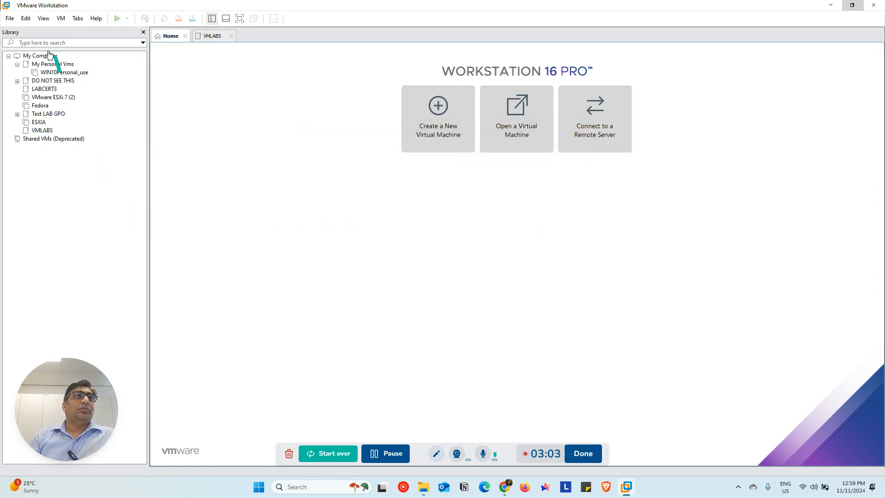
Start a custom new virtual machine with Workstation 16.x hardware compatibility and the operating system set to be installed later
{"action": "left_click", "coordinate": [17, 64]}
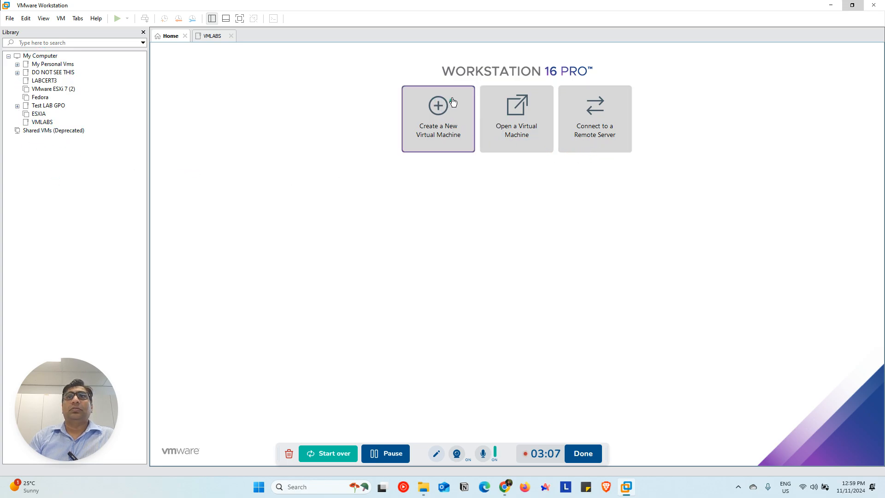
{"action": "left_click", "coordinate": [437, 132]}
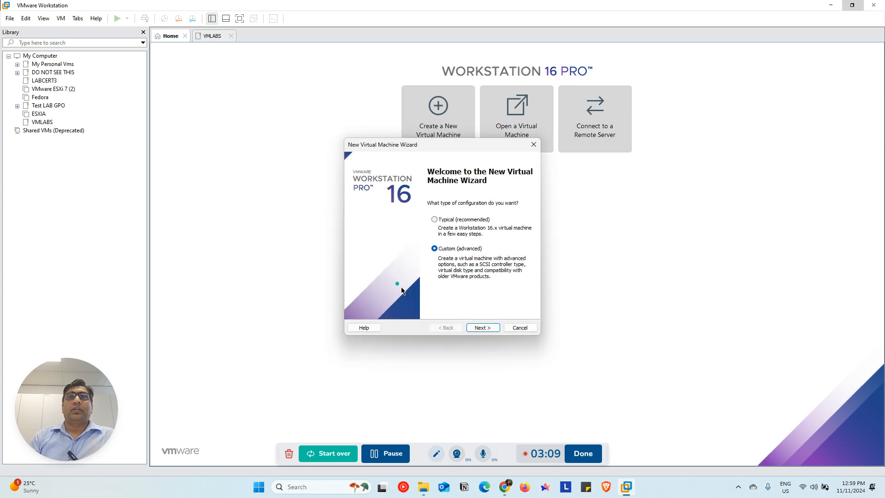
{"action": "left_click", "coordinate": [485, 328]}
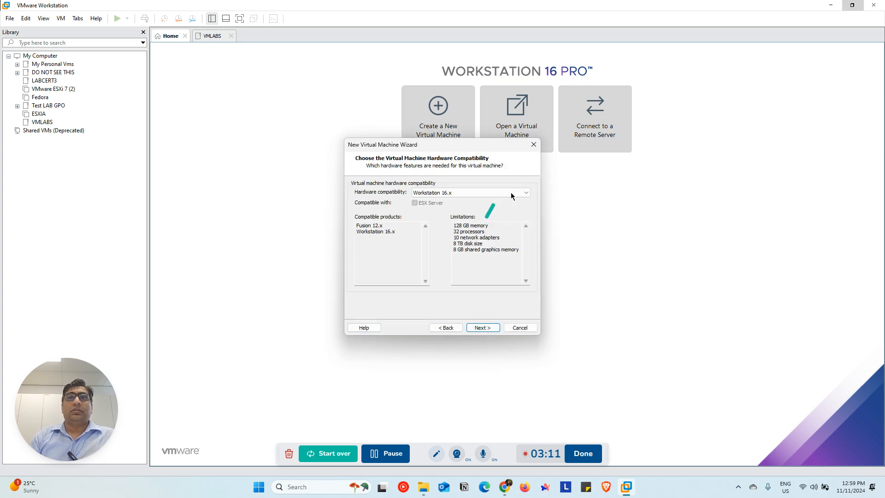
{"action": "left_click", "coordinate": [497, 326]}
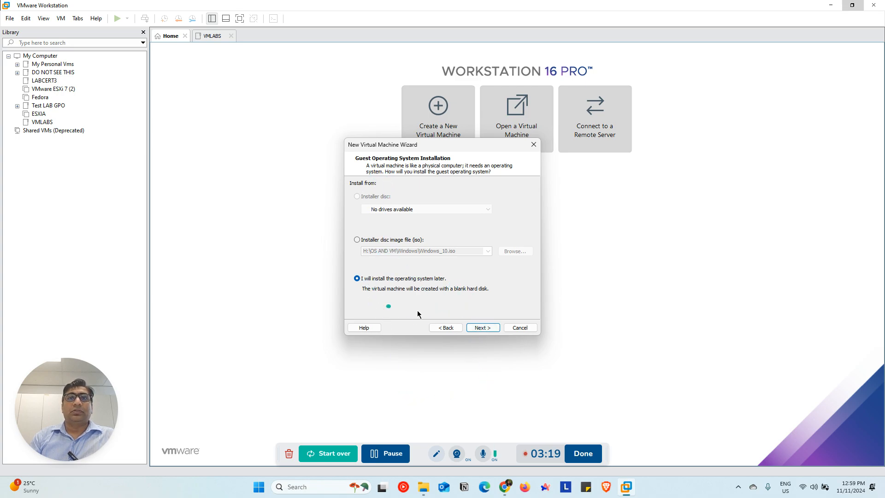
{"action": "left_click", "coordinate": [488, 329]}
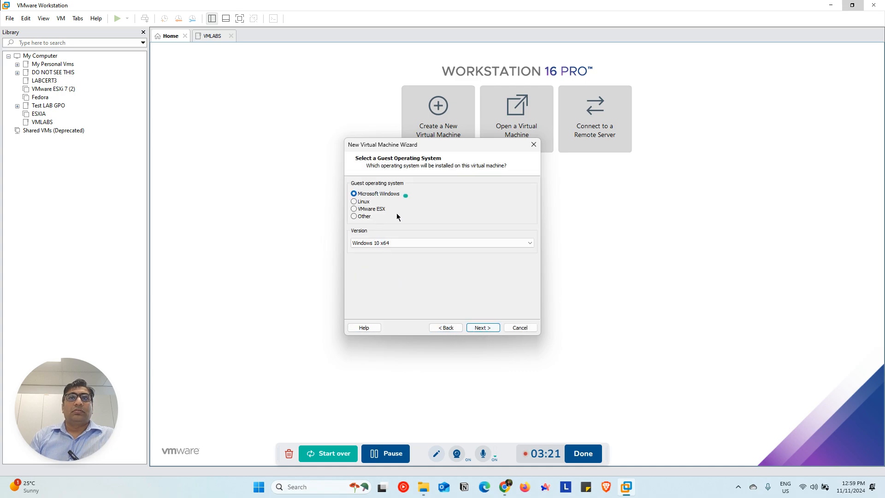
Choose Microsoft Windows with version Windows Server 2019 as the guest operating system and continue
{"action": "left_click", "coordinate": [396, 244]}
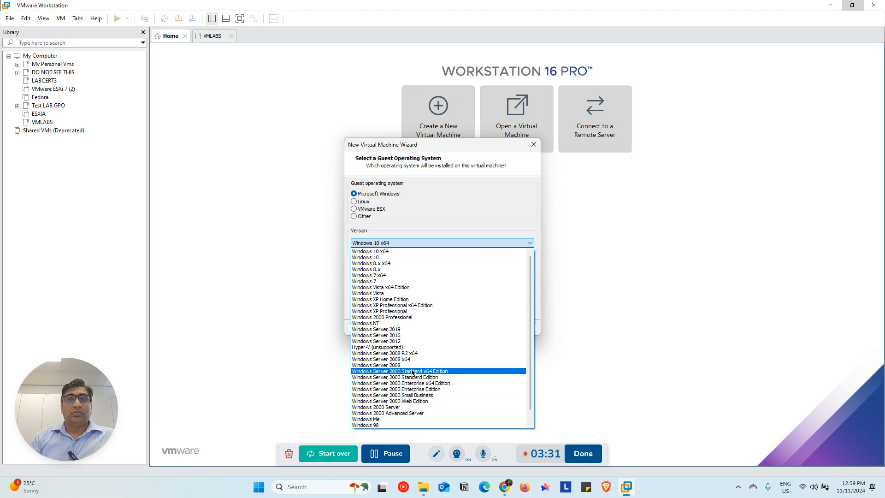
{"action": "scroll", "coordinate": [413, 372], "scroll_direction": "down", "scroll_amount": 1}
{"action": "left_click", "coordinate": [399, 318]}
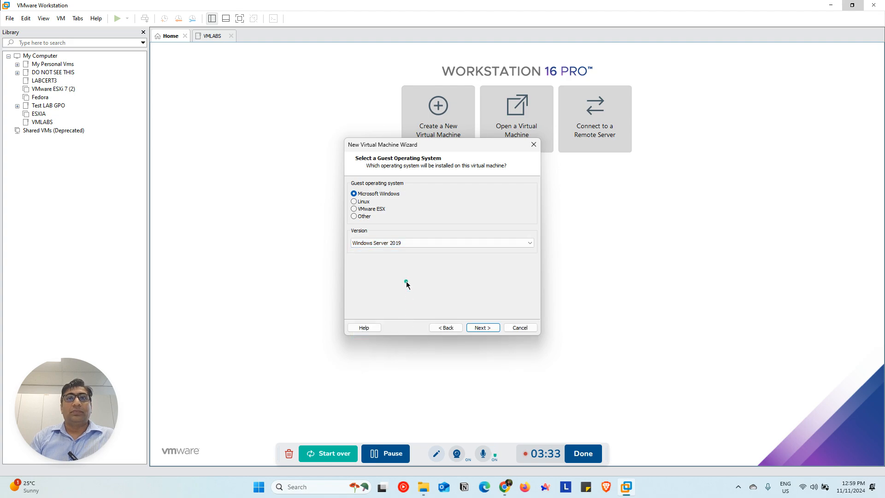
{"action": "left_click", "coordinate": [405, 242]}
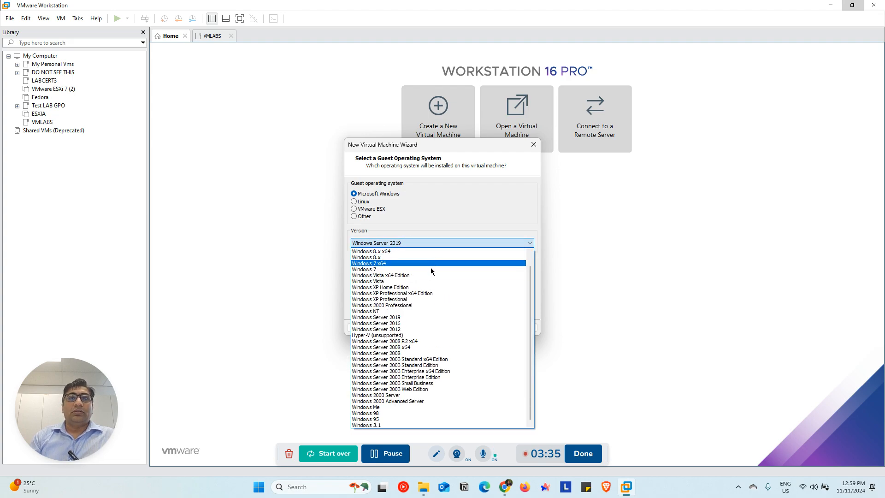
{"action": "left_click", "coordinate": [405, 316]}
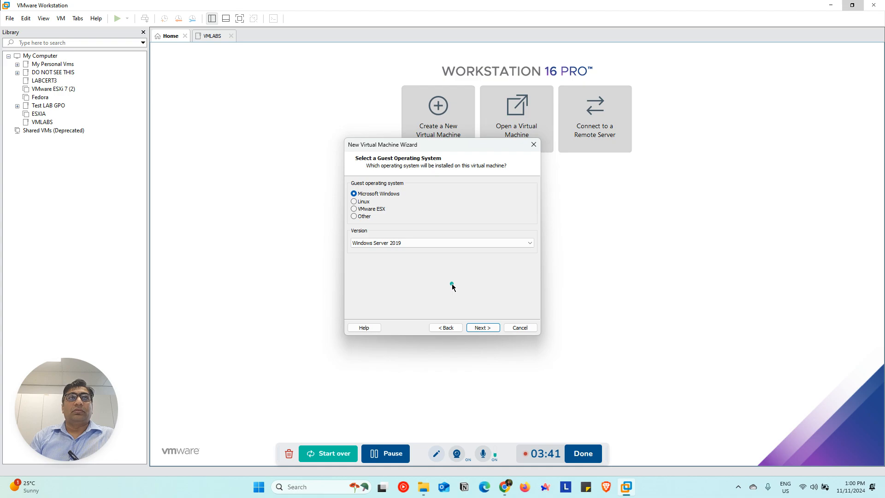
{"action": "left_click", "coordinate": [483, 327]}
Name the virtual machine SERVERA and set its location to F:\LABS\VMLABS\SERVERA
{"action": "type", "text": "SERVERA"}
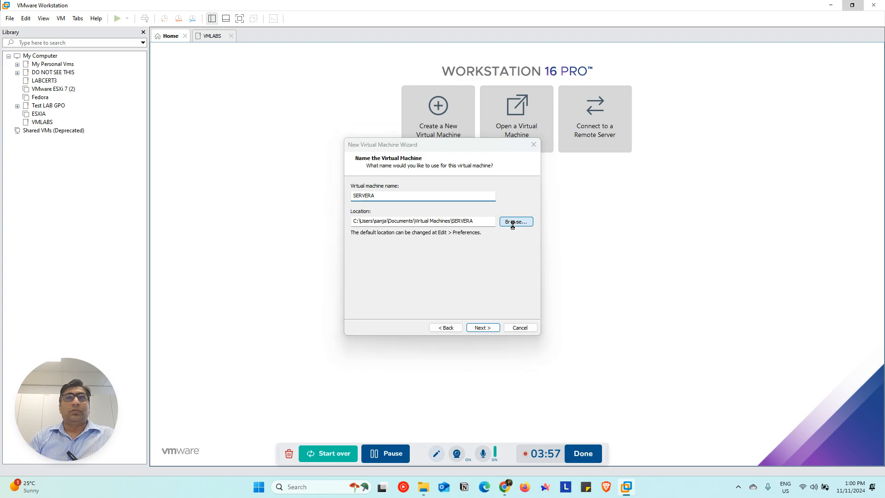
{"action": "left_click", "coordinate": [512, 222]}
{"action": "scroll", "coordinate": [468, 249], "scroll_direction": "down", "scroll_amount": 5}
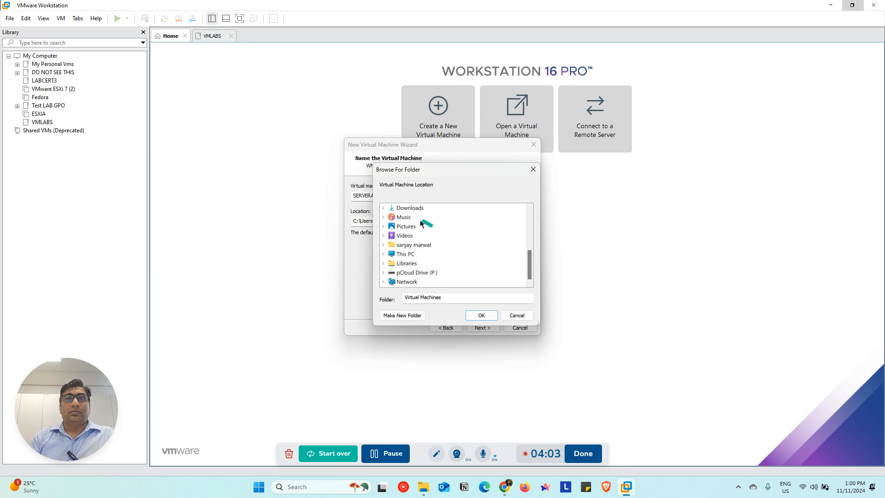
{"action": "left_click", "coordinate": [413, 254]}
{"action": "double_click", "coordinate": [442, 264]}
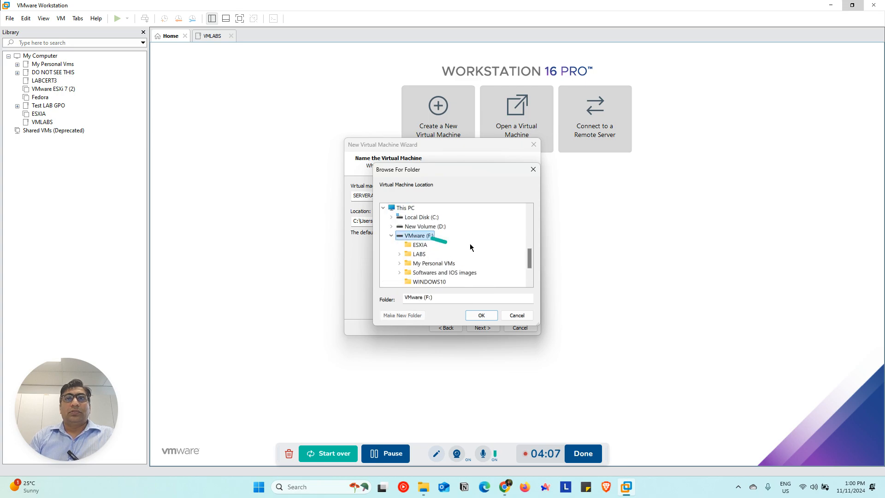
{"action": "left_click", "coordinate": [419, 254]}
{"action": "left_click", "coordinate": [440, 263]}
{"action": "left_click", "coordinate": [480, 314]}
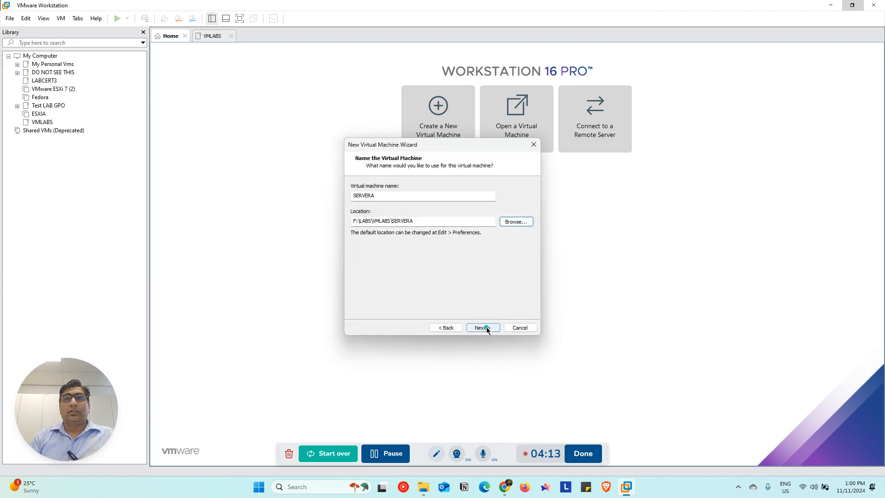
Choose BIOS as the firmware type and continue with 2 processors with 1 core each
{"action": "left_click", "coordinate": [486, 327]}
{"action": "left_click", "coordinate": [362, 194]}
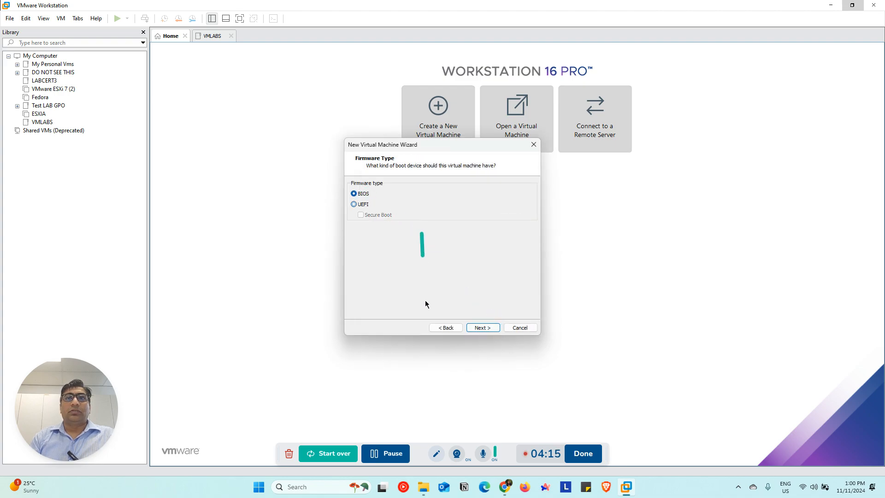
{"action": "left_click", "coordinate": [482, 328]}
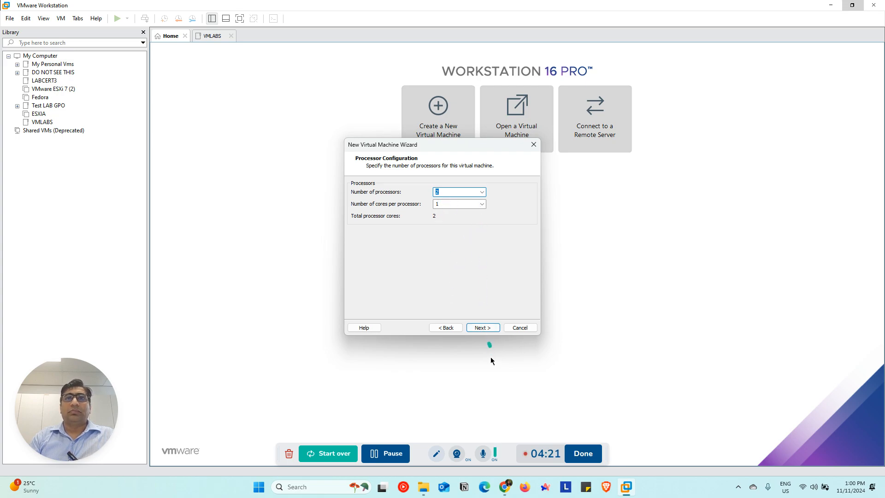
{"action": "left_click", "coordinate": [489, 329]}
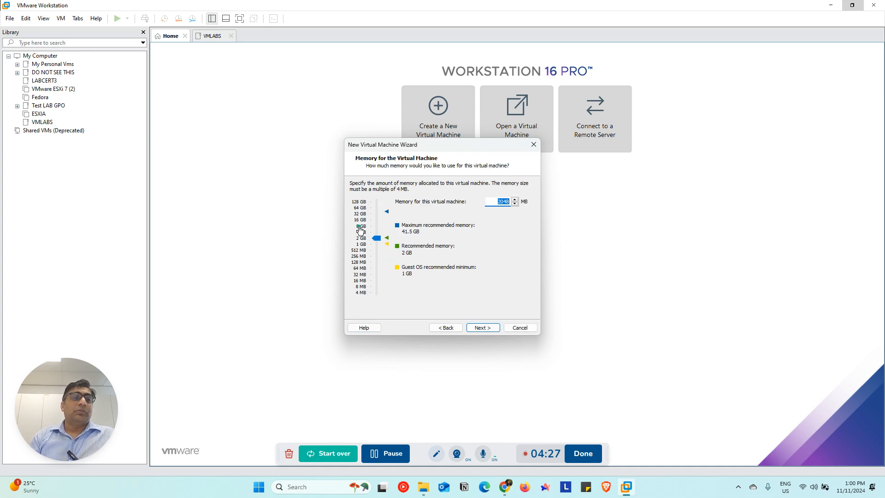
Allocate 8 GB (8192 MB) of memory and use host-only networking for the virtual machine
{"action": "left_click", "coordinate": [361, 227]}
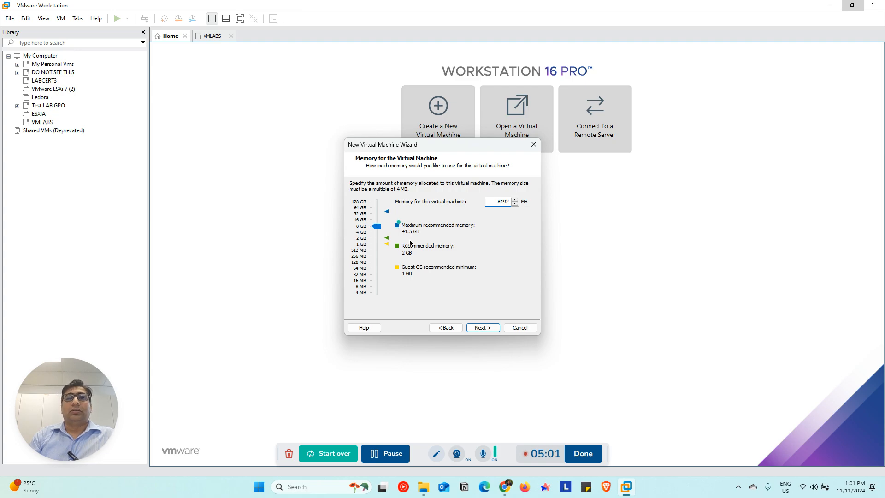
{"action": "left_click", "coordinate": [487, 328]}
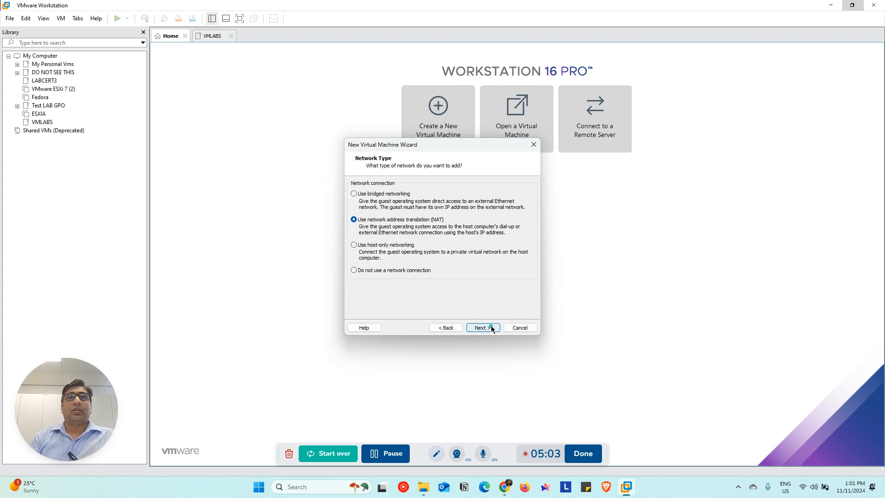
{"action": "left_click", "coordinate": [355, 245]}
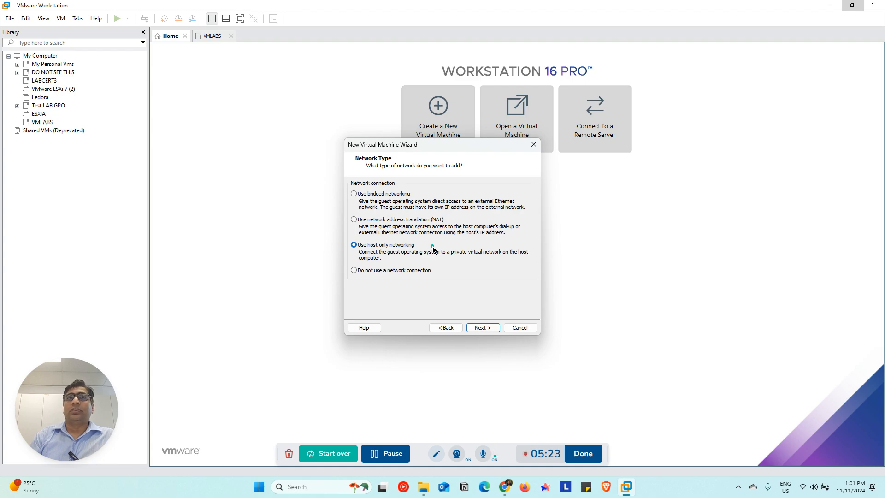
{"action": "left_click", "coordinate": [482, 328]}
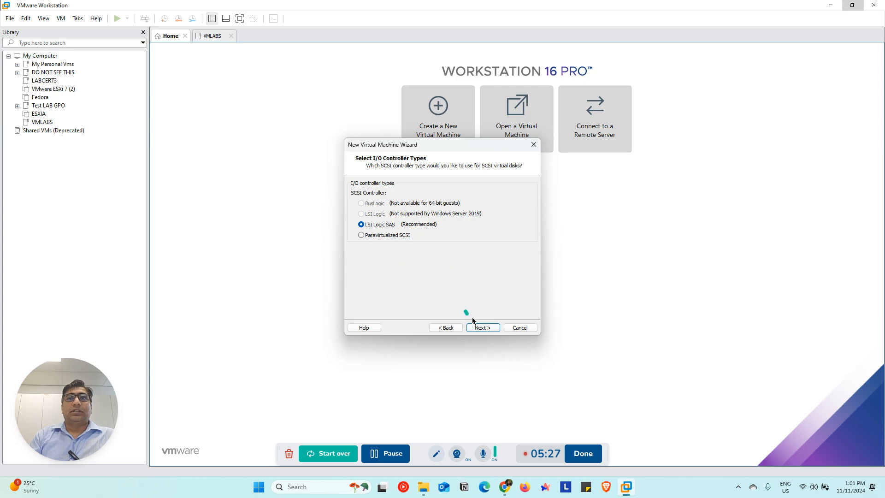
Keep the LSI Logic SAS controller and choose to create a new NVMe virtual disk
{"action": "left_click", "coordinate": [482, 329]}
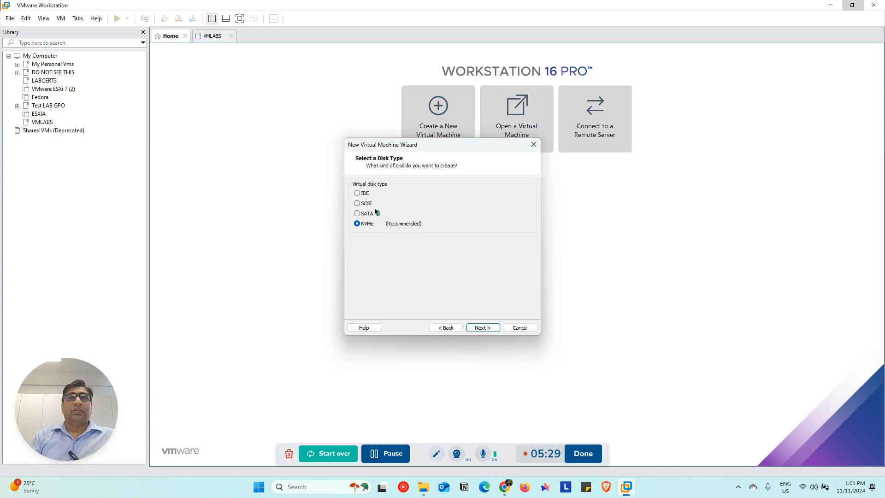
{"action": "left_click", "coordinate": [485, 328]}
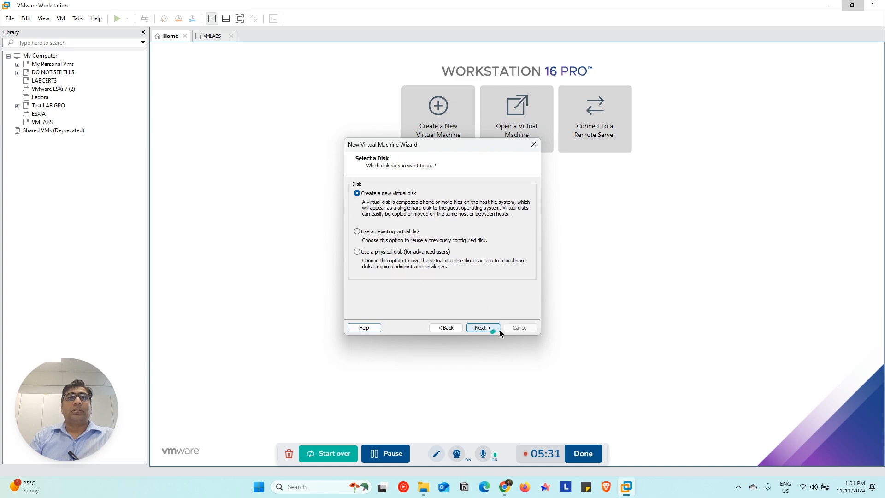
{"action": "left_click", "coordinate": [482, 328]}
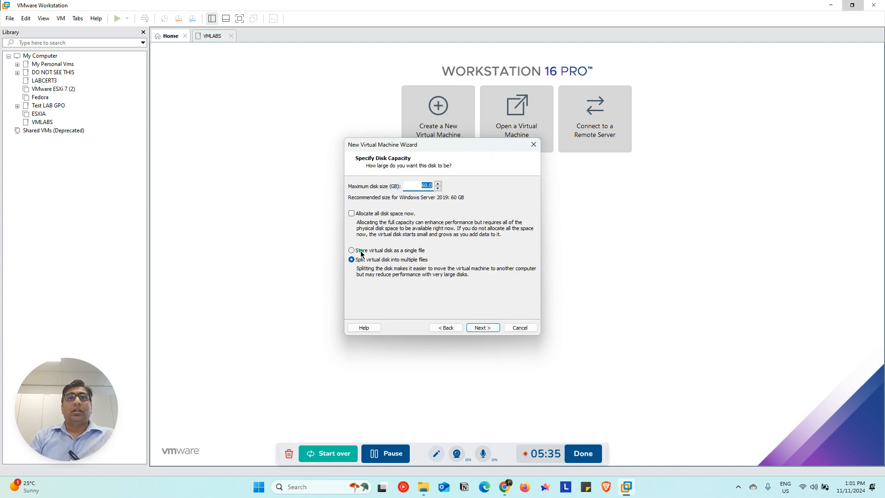
Set the maximum disk size to 80 GB, stored as a single file named SERVERA.vmdk
{"action": "left_click_drag", "start_coordinate": [417, 186], "coordinate": [435, 186]}
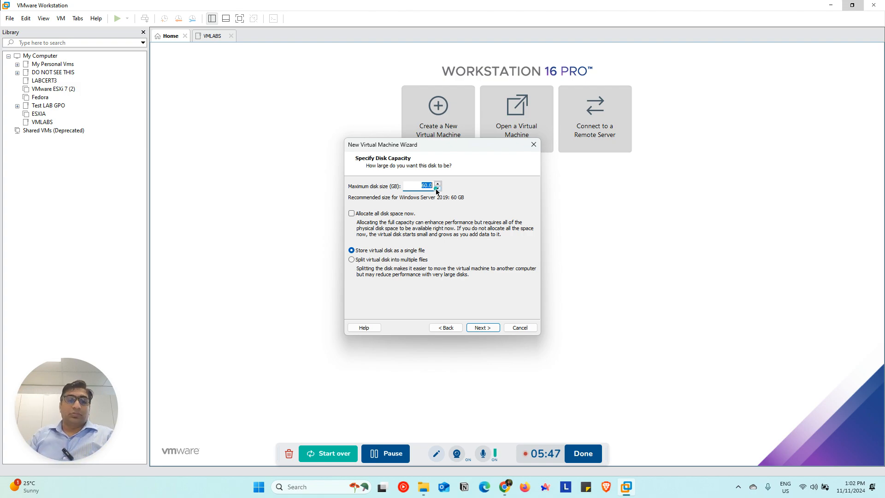
{"action": "type", "text": "80"}
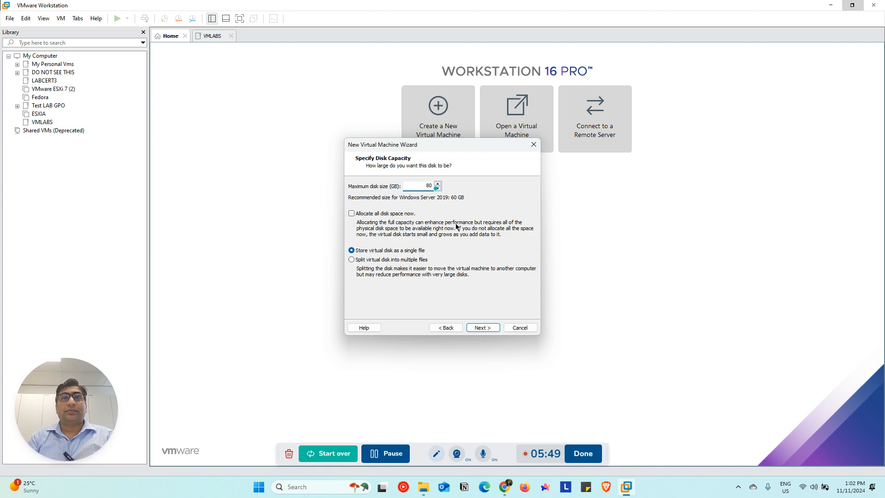
{"action": "left_click", "coordinate": [490, 328]}
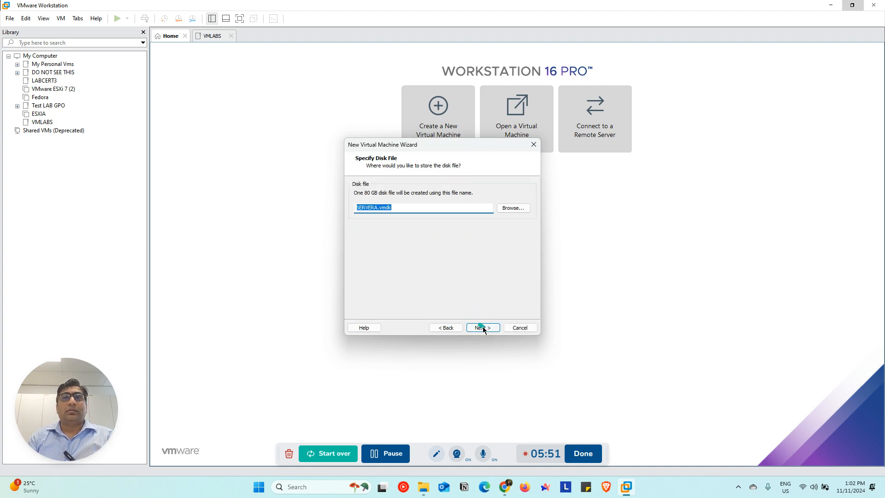
{"action": "left_click", "coordinate": [488, 327]}
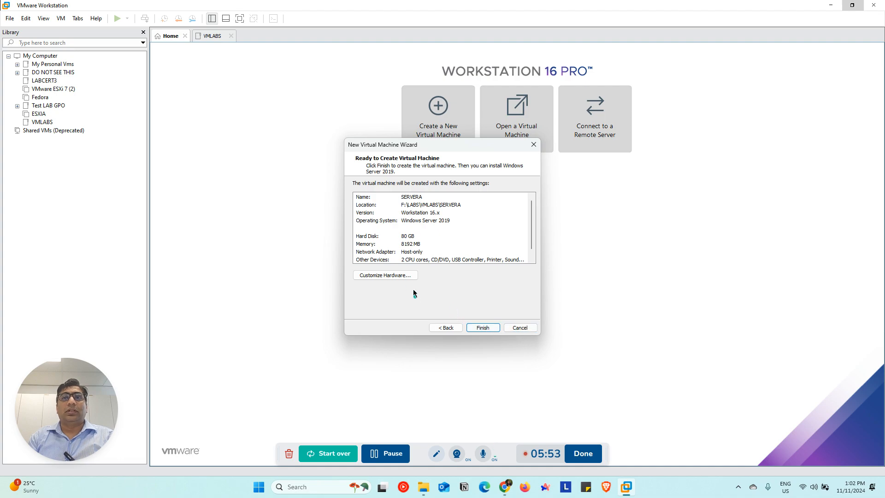
Finish creating the virtual machine and move SERVERA into the VMLABS folder of the library
{"action": "left_click", "coordinate": [479, 329]}
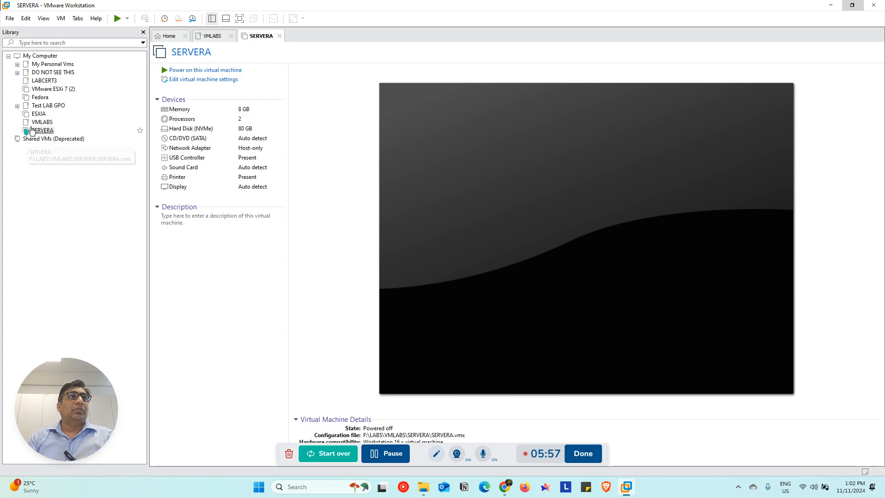
{"action": "left_click_drag", "start_coordinate": [37, 131], "coordinate": [46, 122]}
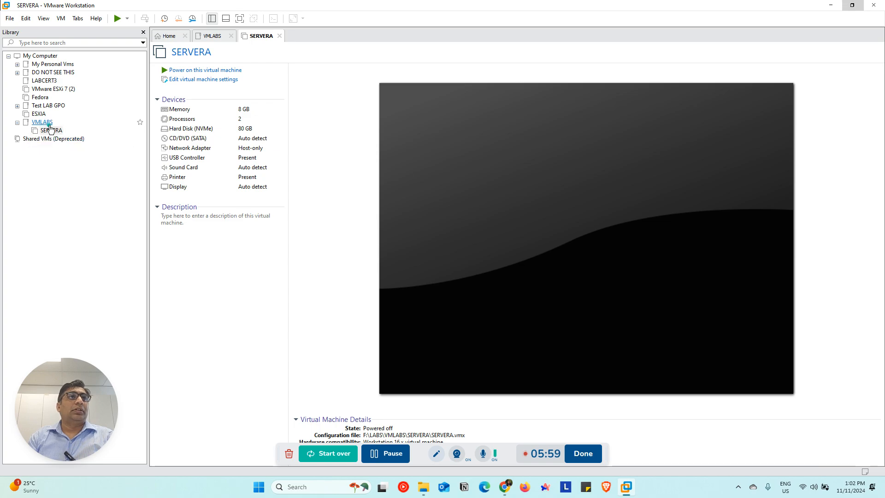
Edit SERVERA's settings so its CD/DVD drive uses an ISO image file, and check the recently used images
{"action": "left_click", "coordinate": [201, 80]}
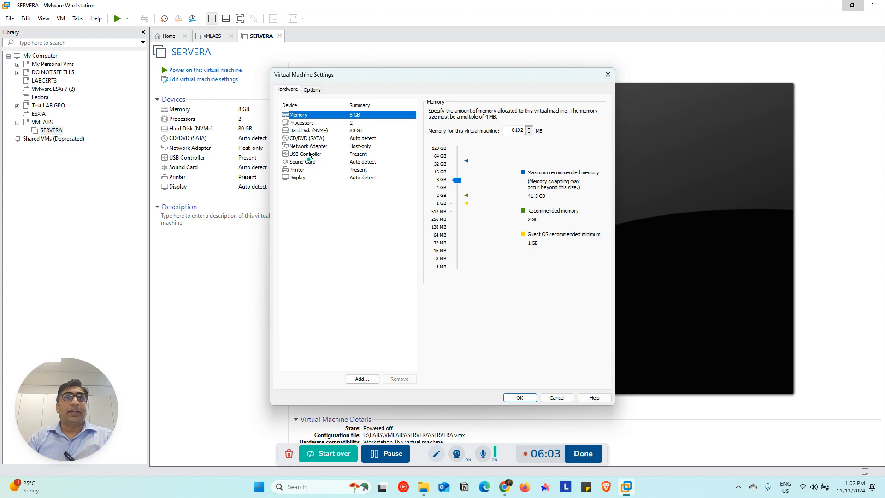
{"action": "left_click", "coordinate": [317, 138]}
{"action": "left_click", "coordinate": [431, 166]}
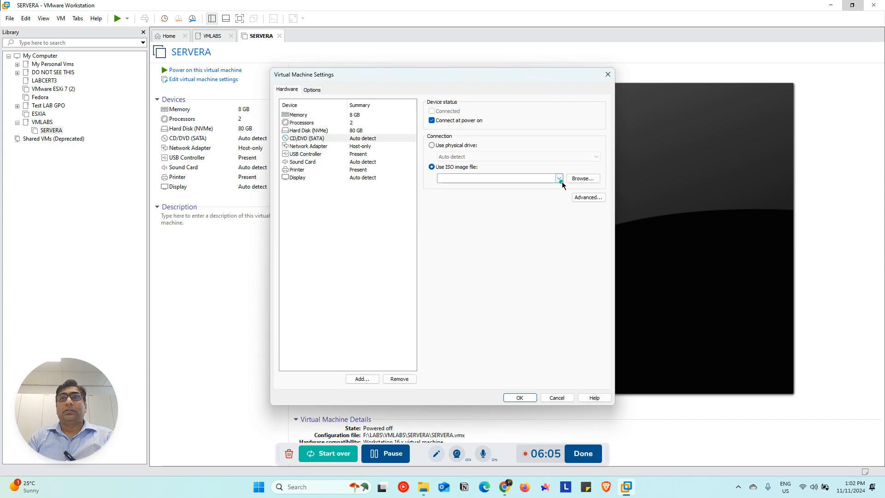
{"action": "left_click", "coordinate": [560, 179]}
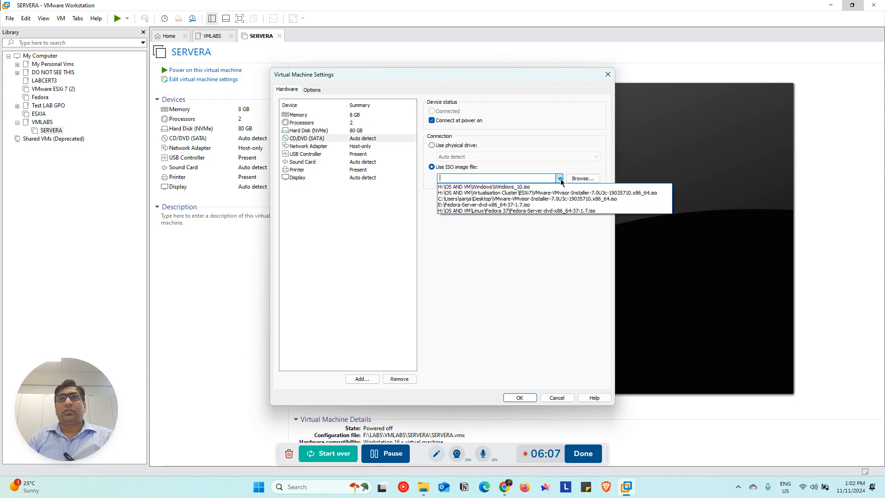
Attach en_windows_server_2019_updated_sept_2019_x64_dvd_199664ce.iso from F:\Softwares and IOS images\Windows Server 2019 to the CD/DVD drive and save the settings
{"action": "left_click", "coordinate": [579, 179]}
{"action": "left_click", "coordinate": [579, 180]}
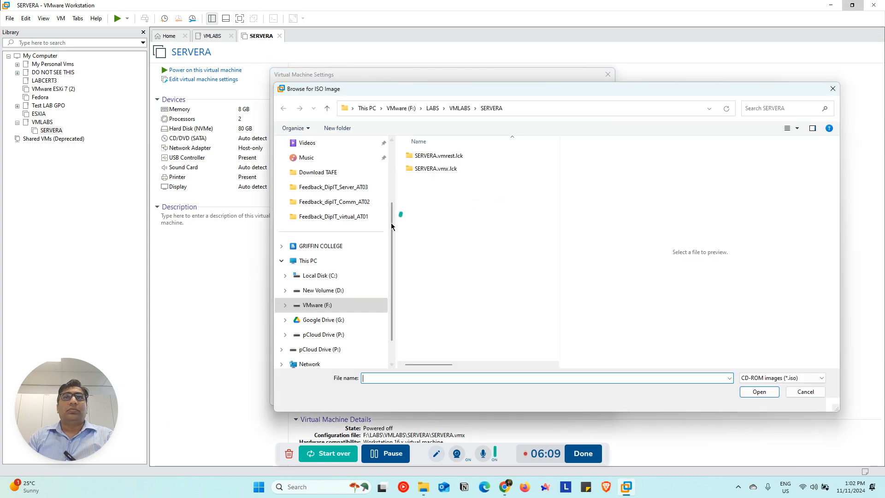
{"action": "left_click", "coordinate": [432, 108]}
{"action": "left_click", "coordinate": [401, 108]}
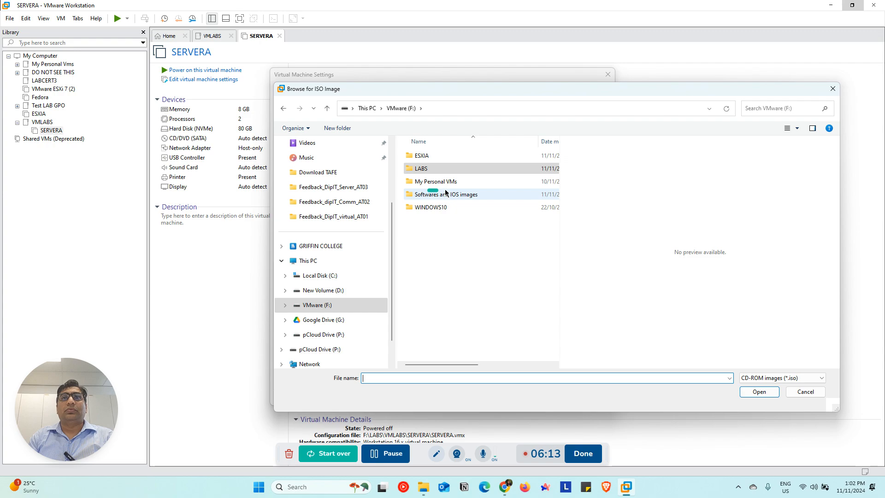
{"action": "double_click", "coordinate": [449, 194]}
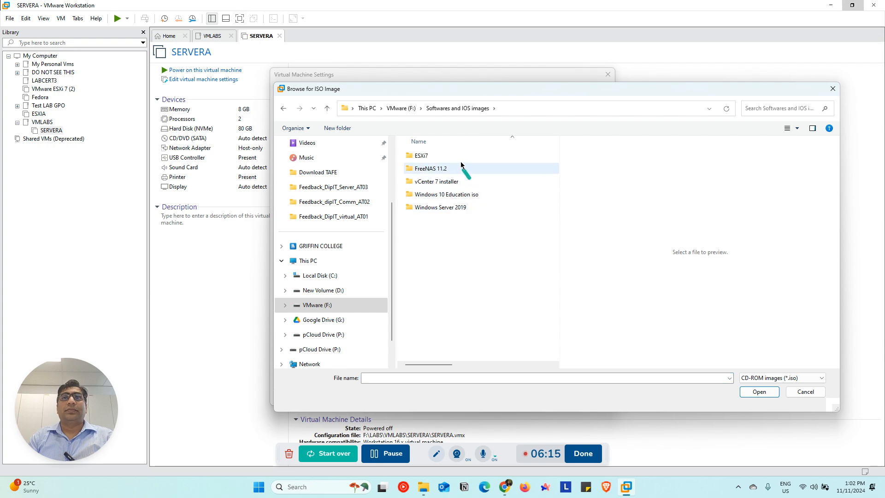
{"action": "double_click", "coordinate": [458, 206]}
{"action": "left_click", "coordinate": [440, 157]}
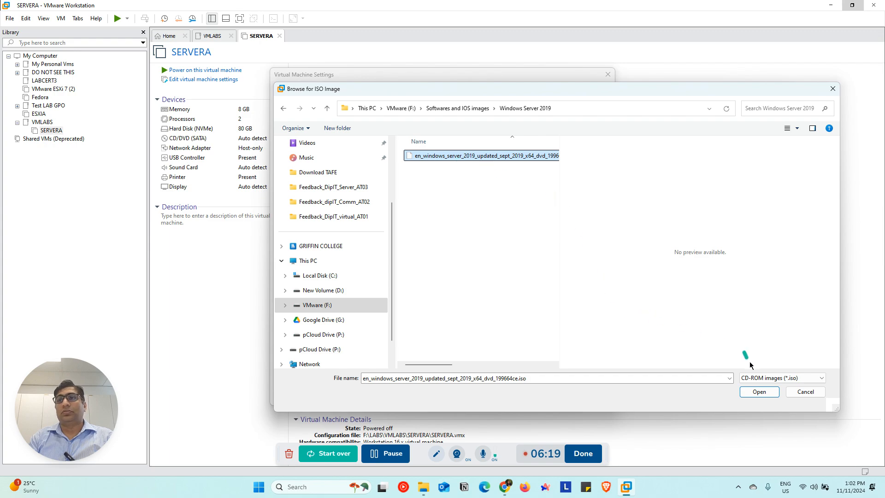
{"action": "left_click", "coordinate": [759, 392]}
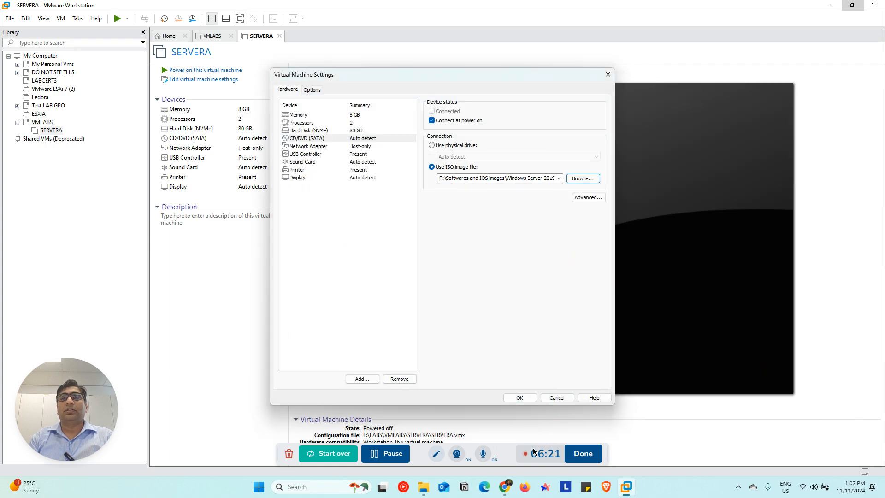
{"action": "left_click", "coordinate": [519, 398]}
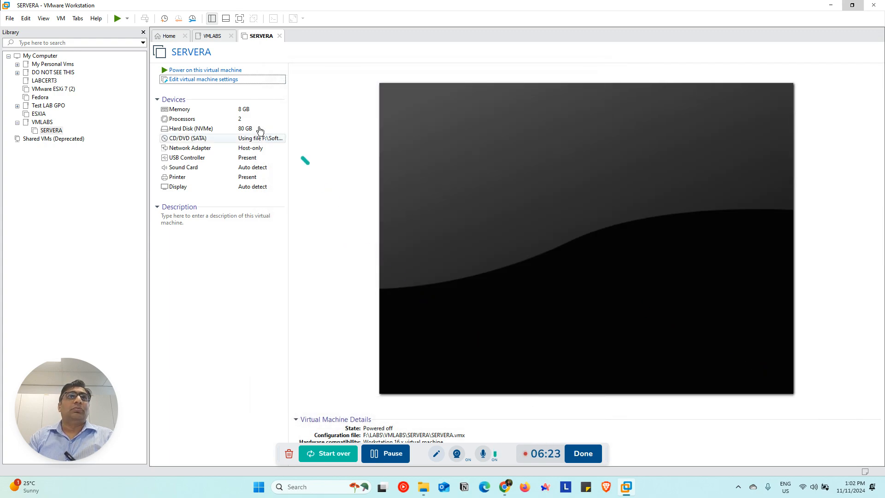
Power on SERVERA, dismiss the virtual printing notice and mark the installation as finished to clear the install hint
{"action": "left_click", "coordinate": [217, 69]}
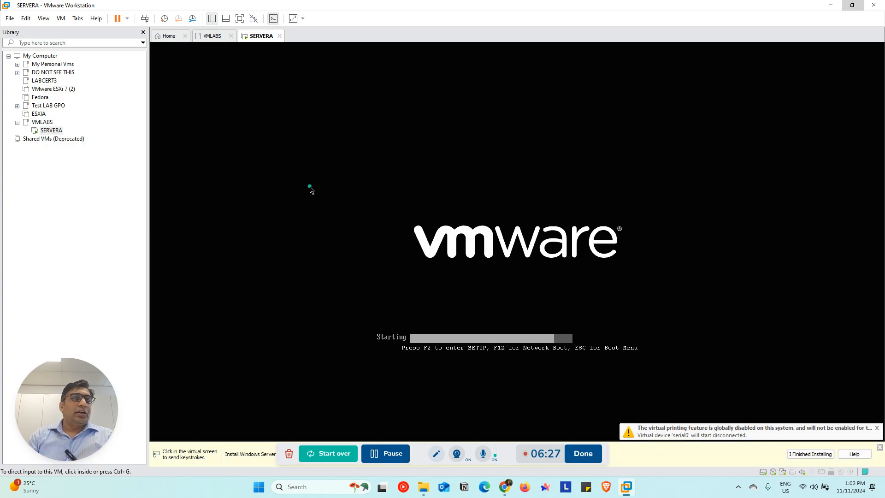
{"action": "left_click", "coordinate": [875, 428]}
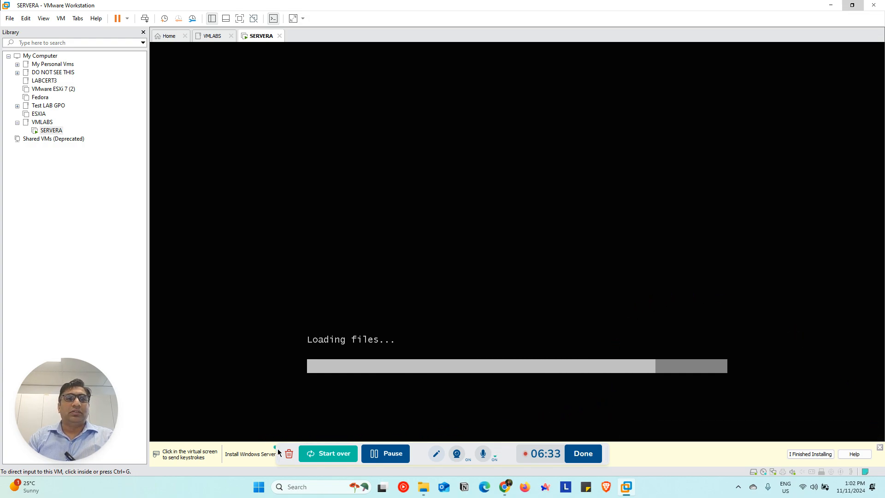
{"action": "left_click_drag", "start_coordinate": [278, 452], "coordinate": [546, 481]}
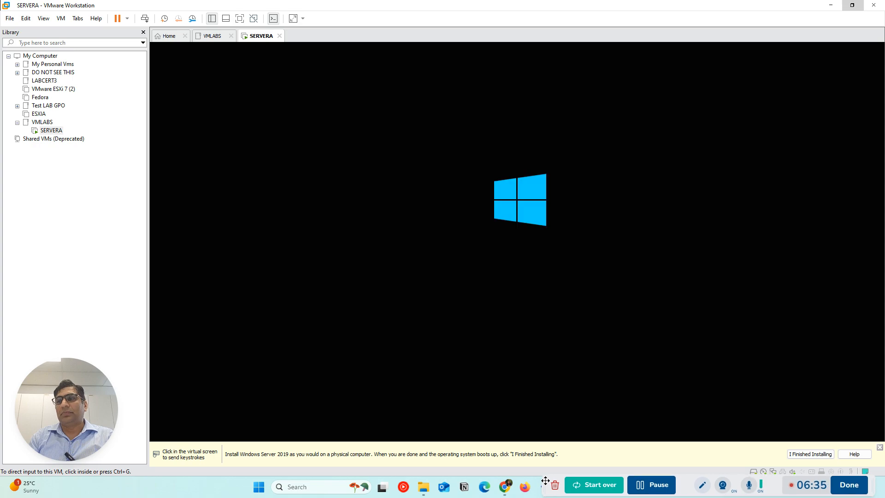
{"action": "left_click", "coordinate": [808, 454]}
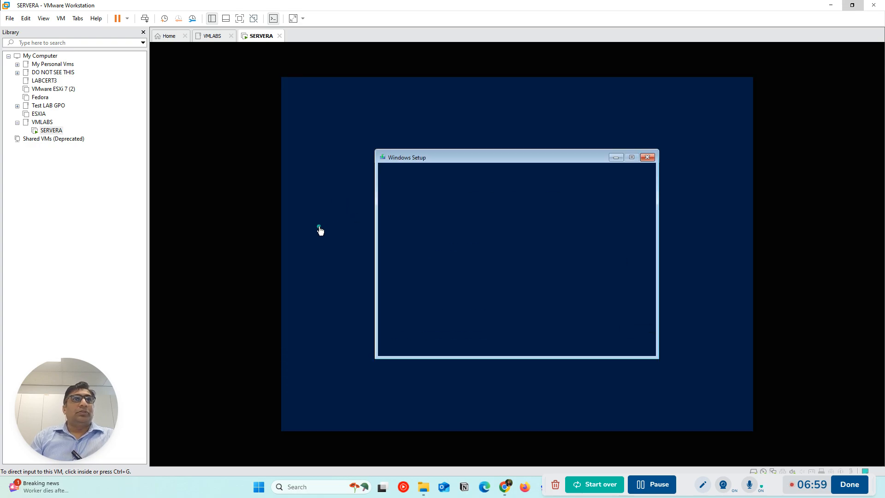
Set the time and currency format in Windows Setup to English (Australia)
{"action": "left_click", "coordinate": [509, 263]}
{"action": "scroll", "coordinate": [531, 299], "scroll_direction": "up", "scroll_amount": 5}
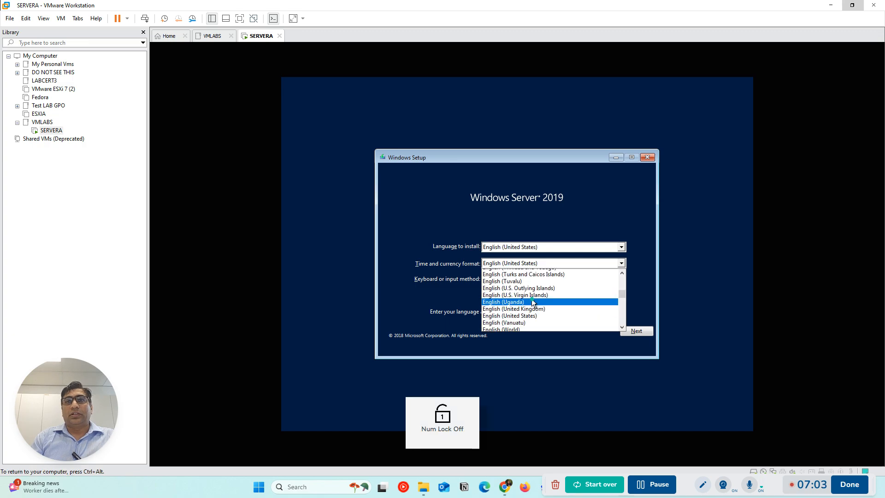
{"action": "scroll", "coordinate": [530, 298], "scroll_direction": "up", "scroll_amount": 20}
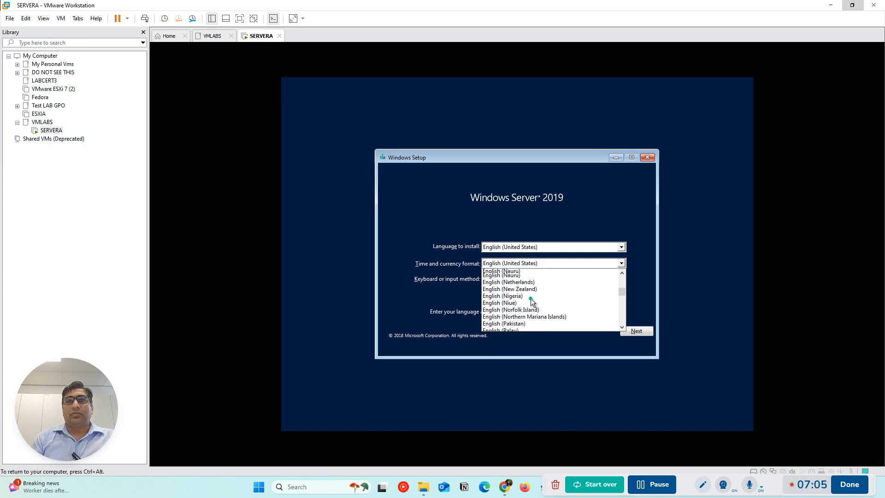
{"action": "scroll", "coordinate": [530, 298], "scroll_direction": "down", "scroll_amount": 5}
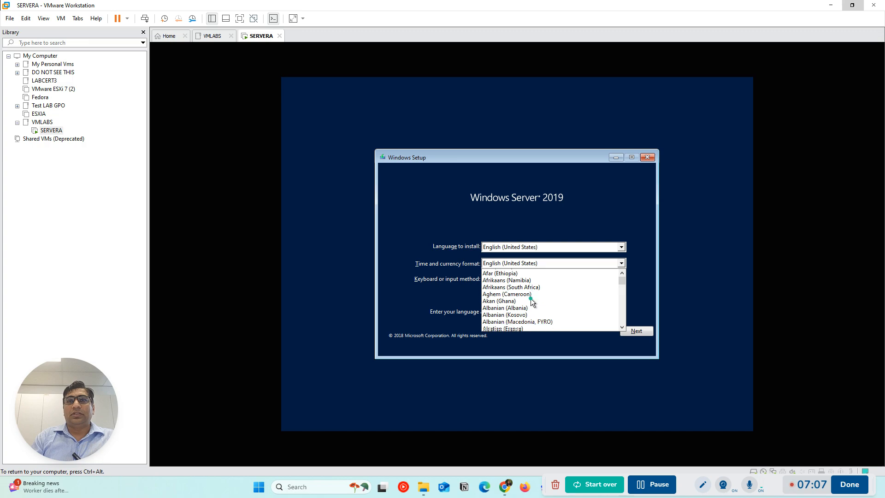
{"action": "scroll", "coordinate": [530, 297], "scroll_direction": "down", "scroll_amount": 5}
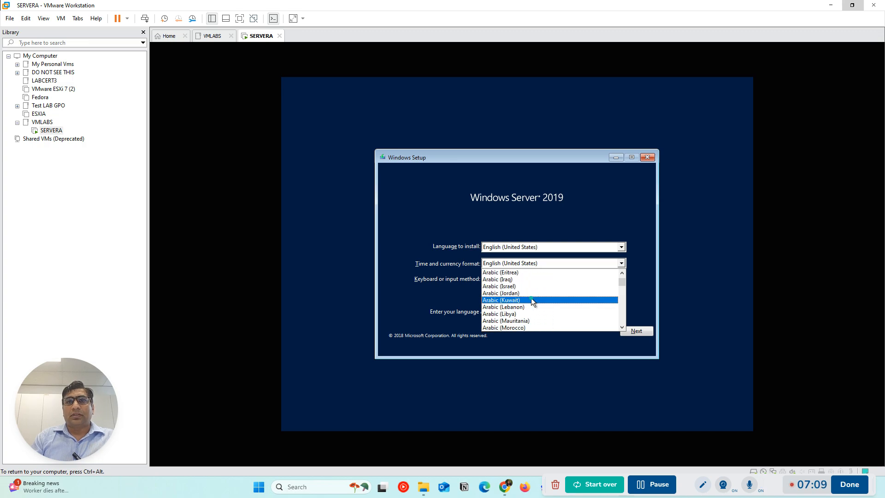
{"action": "scroll", "coordinate": [532, 299], "scroll_direction": "down", "scroll_amount": 8}
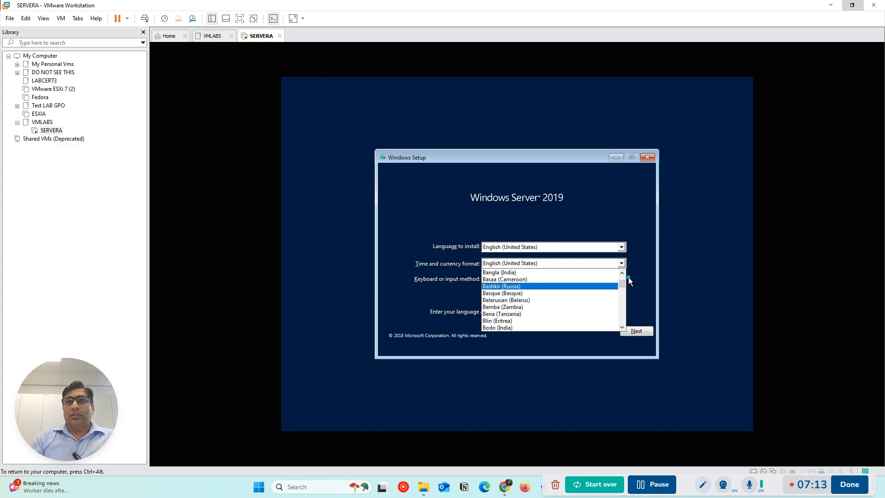
{"action": "left_click_drag", "start_coordinate": [622, 286], "coordinate": [622, 289]}
{"action": "left_click", "coordinate": [505, 272]}
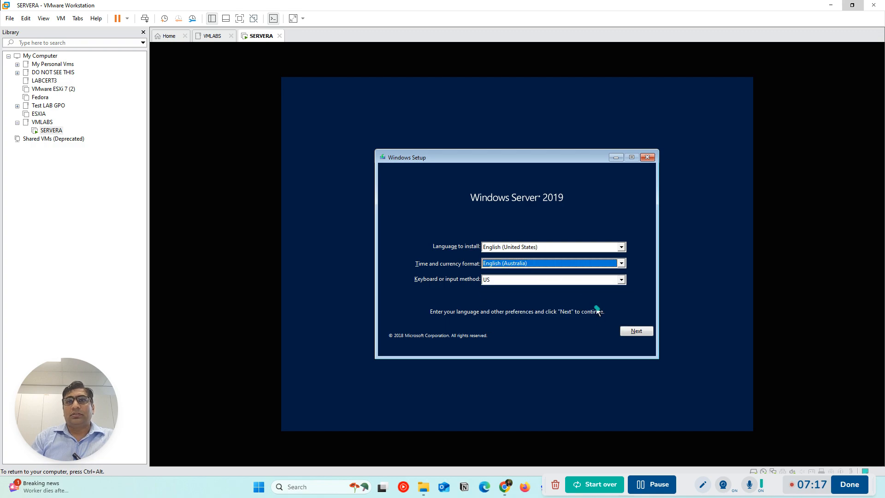
Start the Windows Server 2019 installation on SERVERA and continue without a product key
{"action": "left_click", "coordinate": [647, 330]}
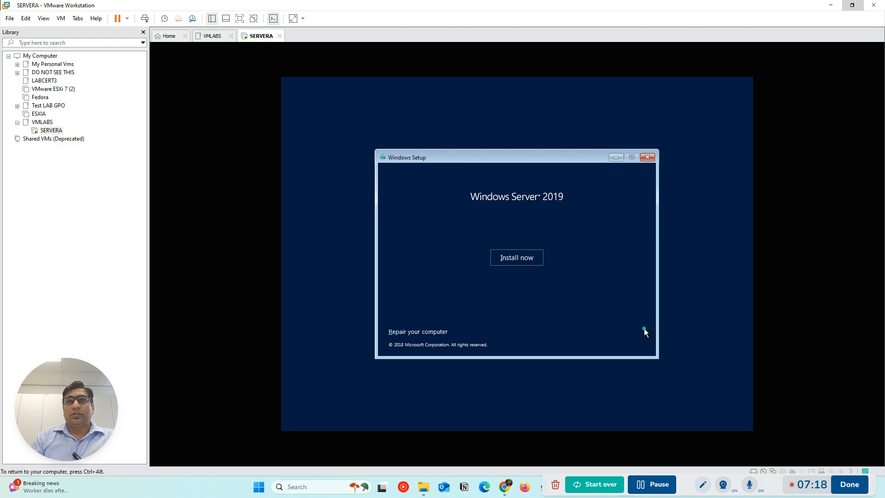
{"action": "left_click", "coordinate": [515, 258]}
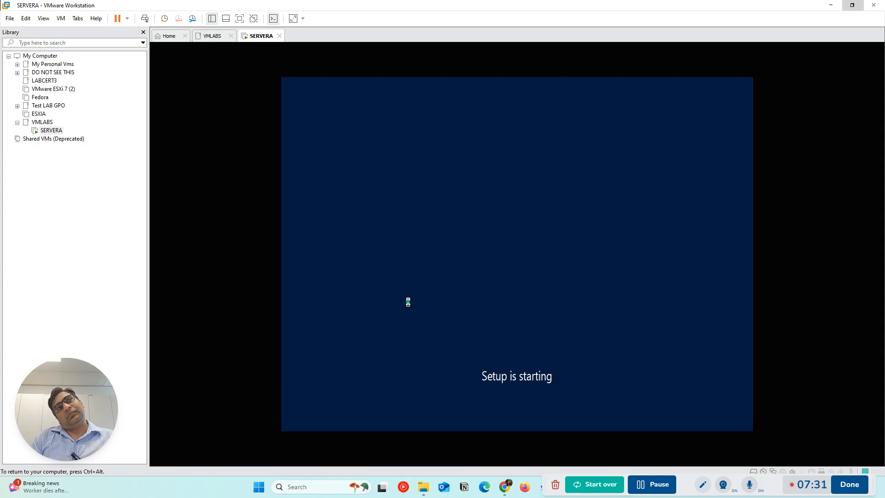
{"action": "key", "text": "ctrl+alt"}
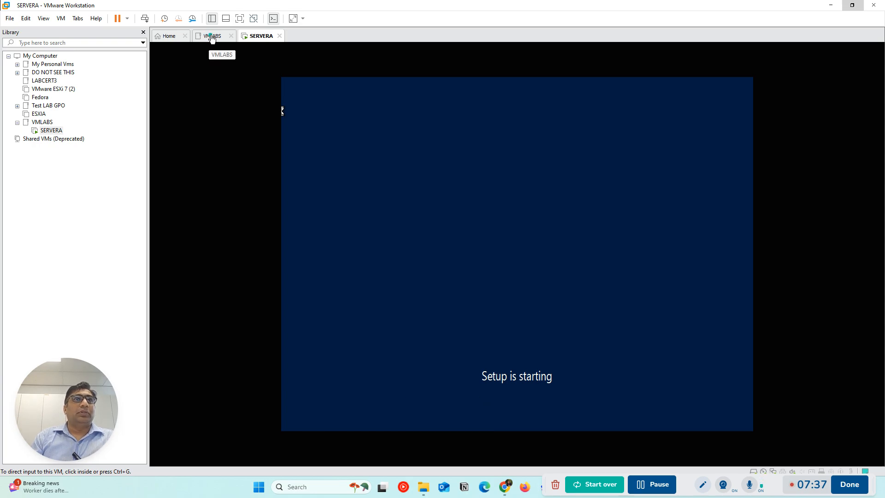
{"action": "left_click", "coordinate": [611, 357]}
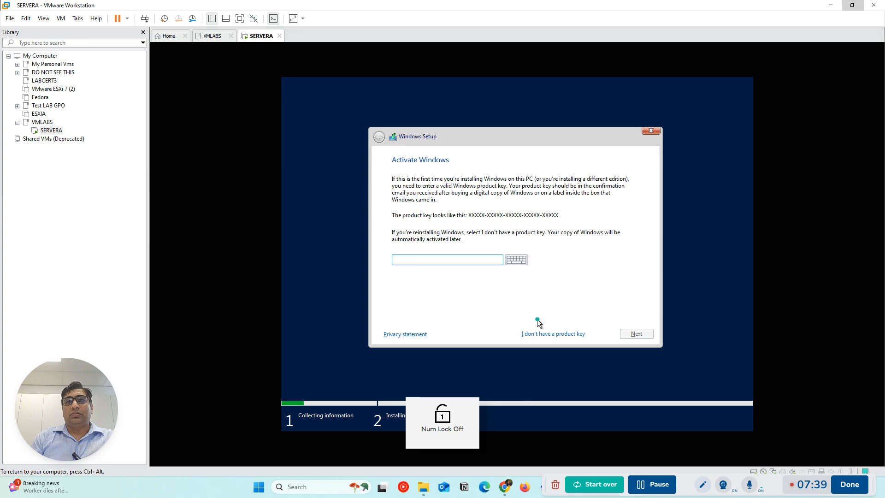
{"action": "left_click", "coordinate": [540, 334]}
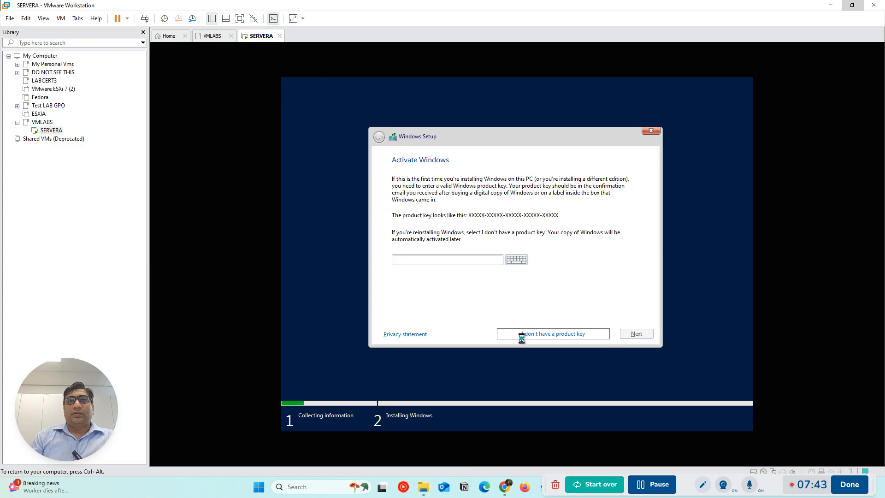
Choose Windows Server 2019 Datacenter (Desktop Experience) as the operating system and accept the license terms
{"action": "left_click", "coordinate": [450, 218]}
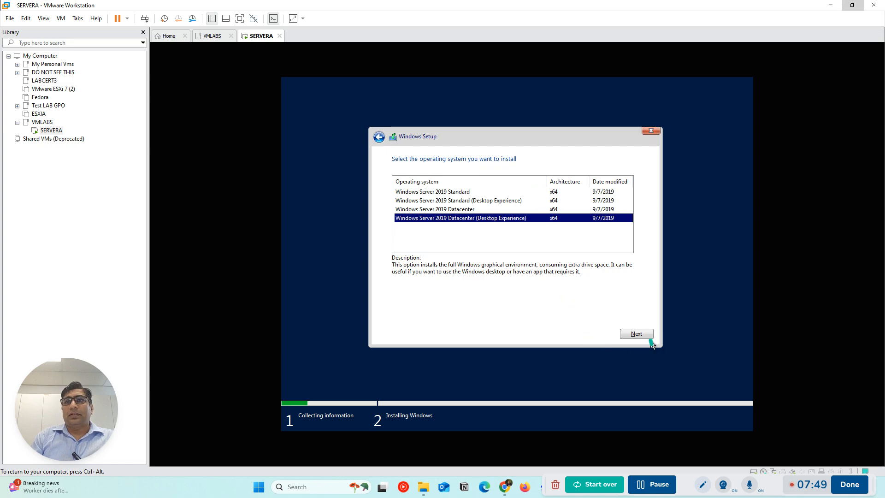
{"action": "left_click", "coordinate": [636, 334]}
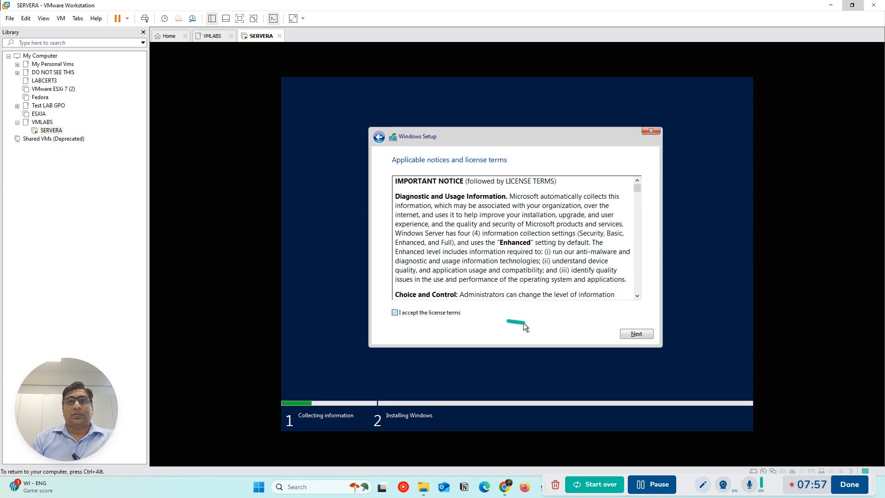
{"action": "left_click", "coordinate": [636, 333]}
Choose the custom installation and install Windows on the unallocated space of Drive 0
{"action": "left_click", "coordinate": [534, 252]}
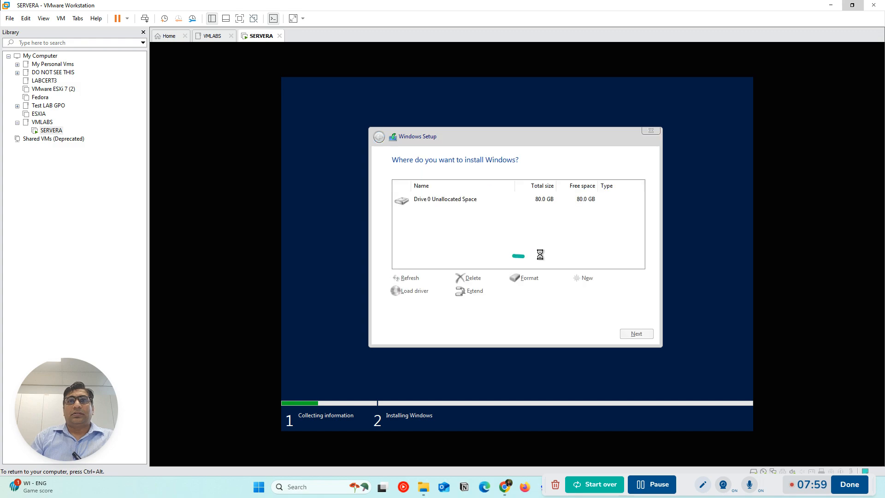
{"action": "left_click", "coordinate": [635, 338]}
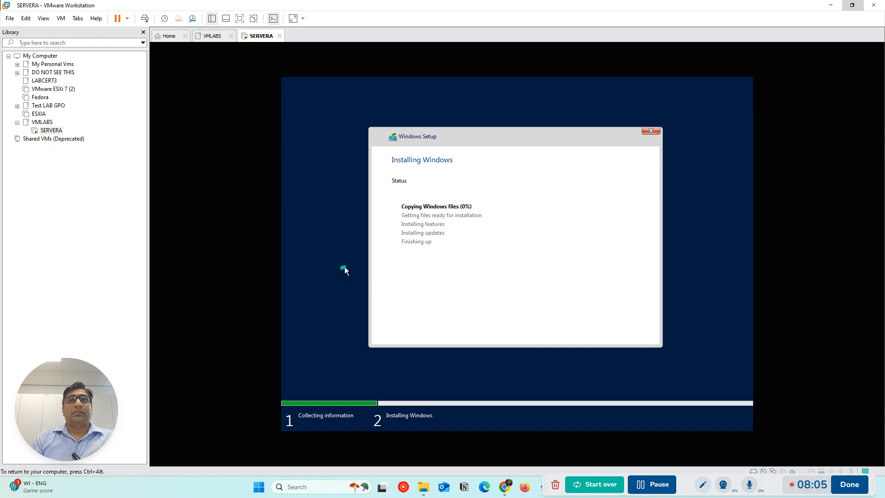
{"action": "key", "text": "ctrl+alt"}
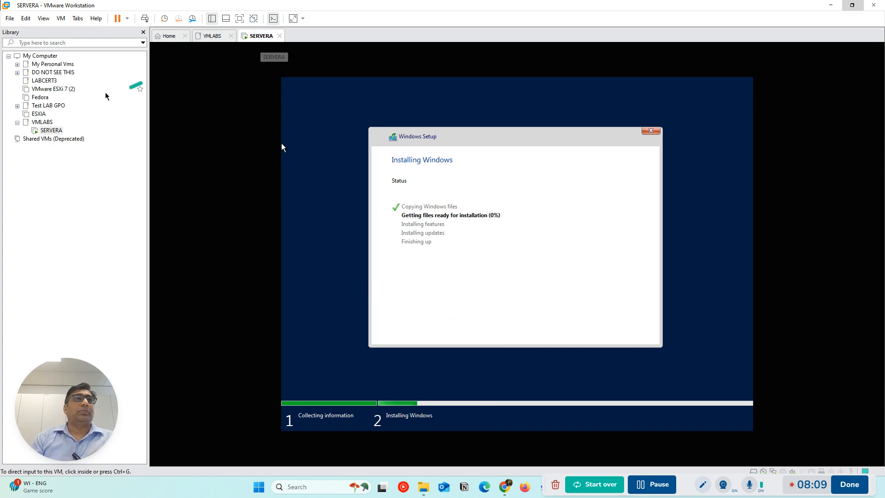
Start a new virtual machine with the Custom (advanced) configuration, leaving the operating system to be installed separately on a blank hard disk
{"action": "left_click", "coordinate": [42, 122]}
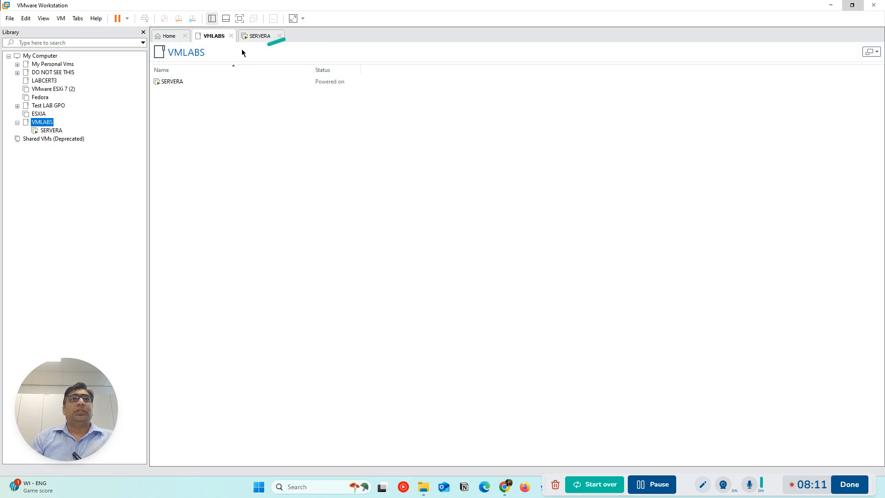
{"action": "left_click", "coordinate": [175, 37]}
{"action": "left_click", "coordinate": [438, 116]}
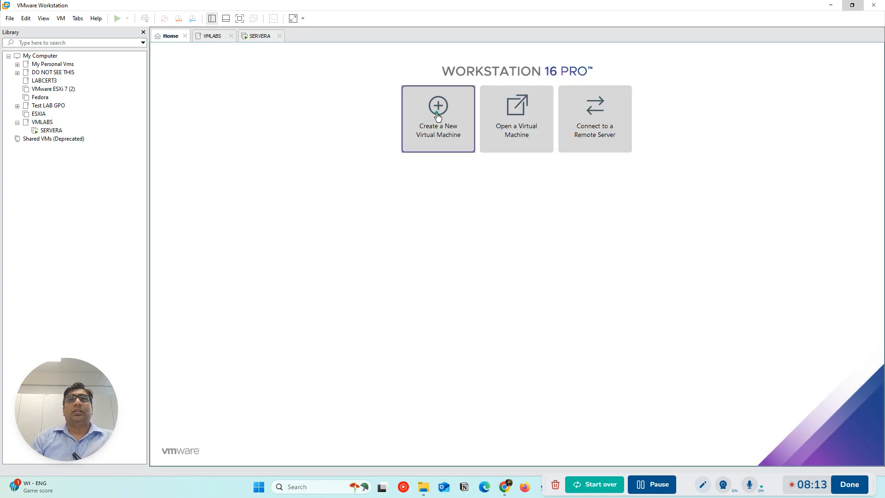
{"action": "left_click", "coordinate": [484, 327]}
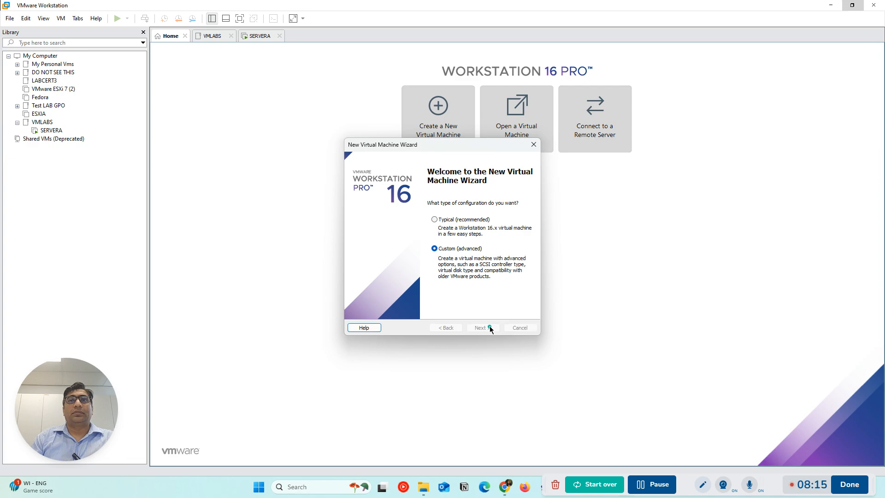
{"action": "left_click", "coordinate": [483, 327]}
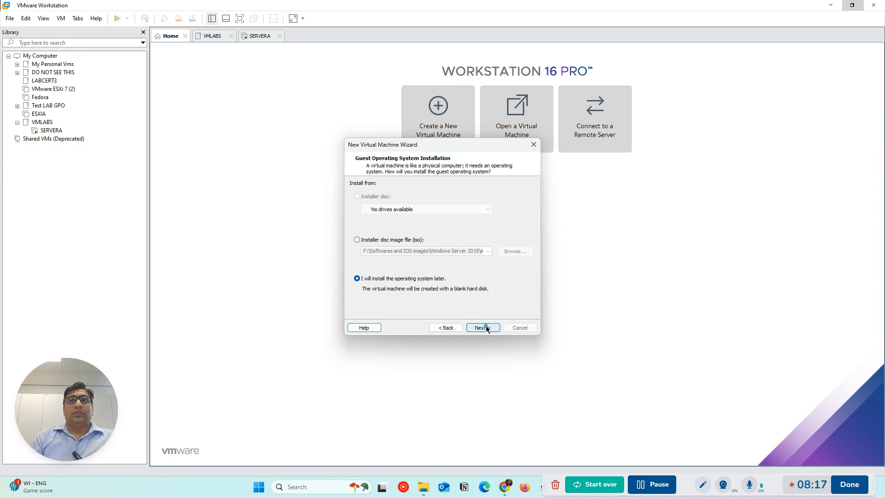
{"action": "left_click", "coordinate": [483, 328]}
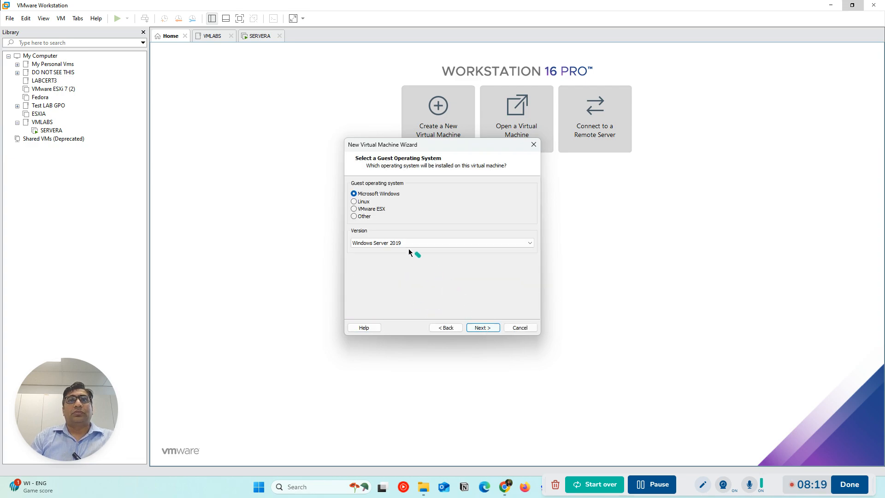
Set the guest operating system to VMware ESX, version VMware ESXi 7 and later
{"action": "left_click", "coordinate": [355, 209]}
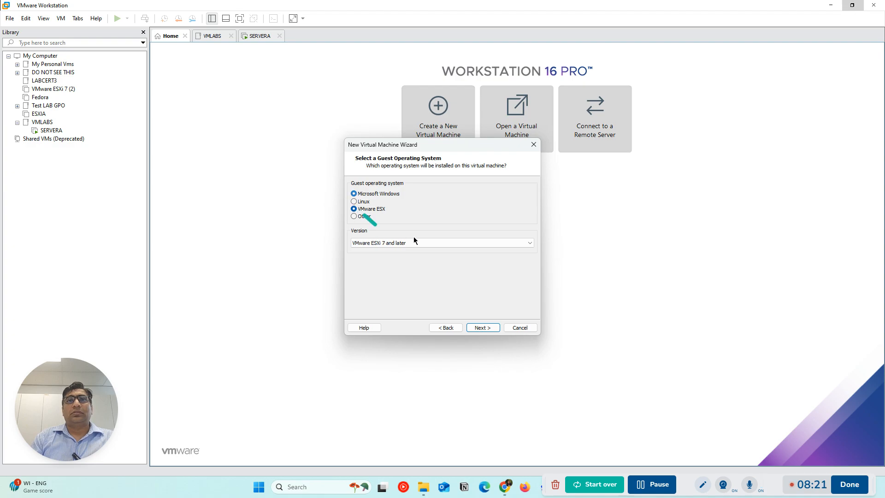
{"action": "left_click", "coordinate": [421, 242]}
{"action": "left_click", "coordinate": [421, 242]}
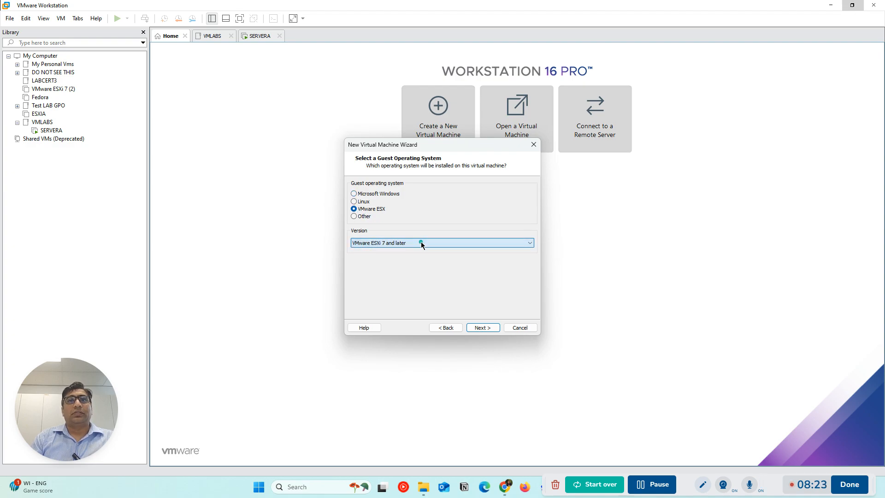
{"action": "left_click", "coordinate": [482, 328]}
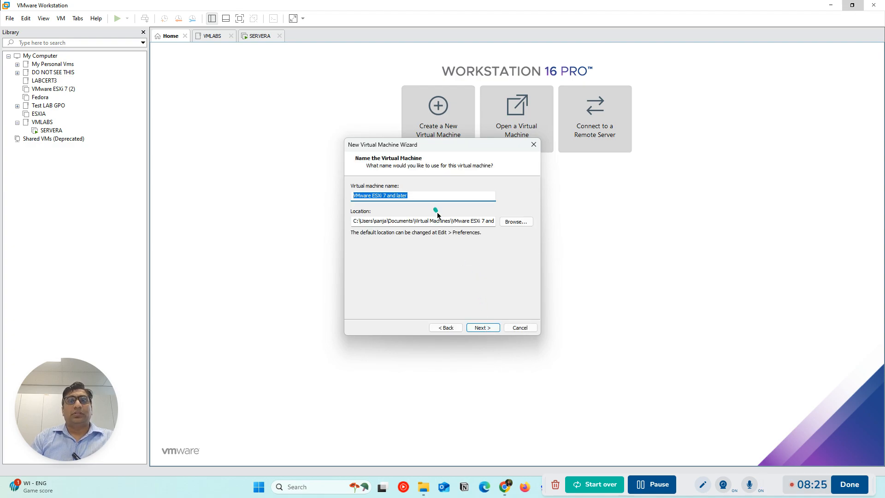
Name the virtual machine ESXIA and set its location to F:\LABS\VMLABS\ESXIA
{"action": "type", "text": "ESXIA"}
{"action": "left_click", "coordinate": [508, 225]}
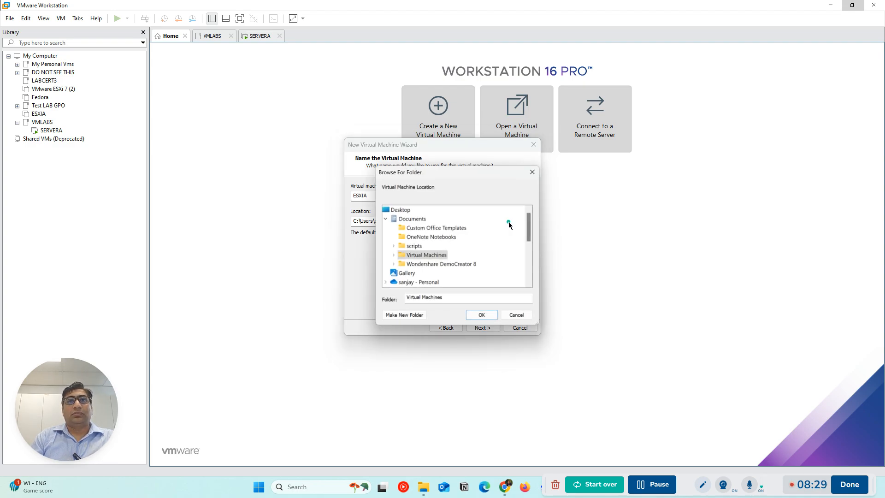
{"action": "scroll", "coordinate": [477, 253], "scroll_direction": "down", "scroll_amount": 2}
{"action": "scroll", "coordinate": [475, 256], "scroll_direction": "down", "scroll_amount": 2}
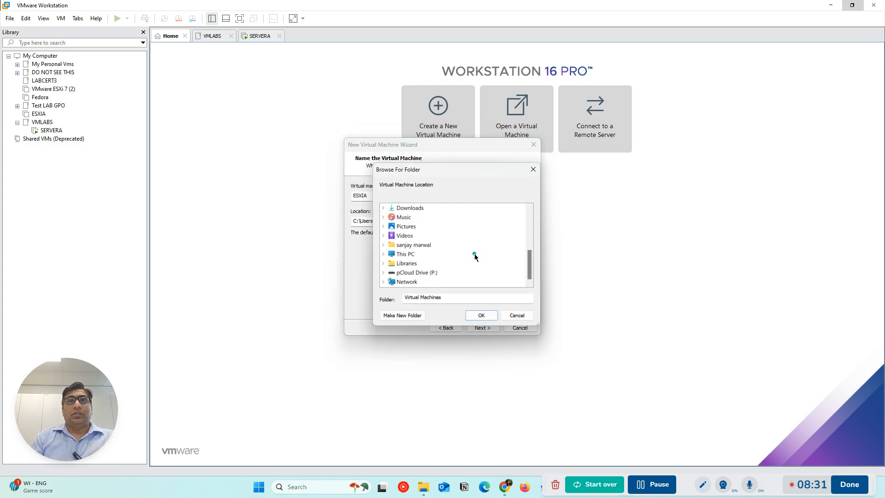
{"action": "double_click", "coordinate": [421, 255]}
{"action": "scroll", "coordinate": [460, 255], "scroll_direction": "down", "scroll_amount": 1}
{"action": "double_click", "coordinate": [417, 236]}
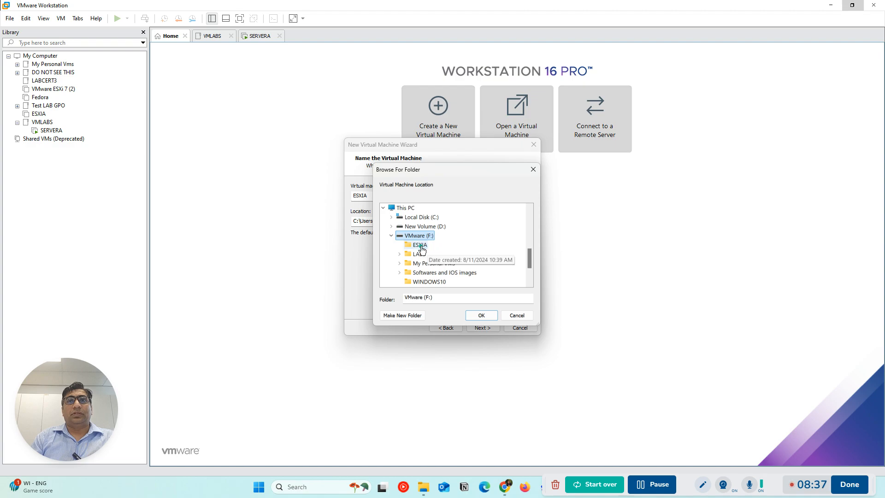
{"action": "double_click", "coordinate": [418, 254]}
{"action": "scroll", "coordinate": [423, 256], "scroll_direction": "up", "scroll_amount": 1}
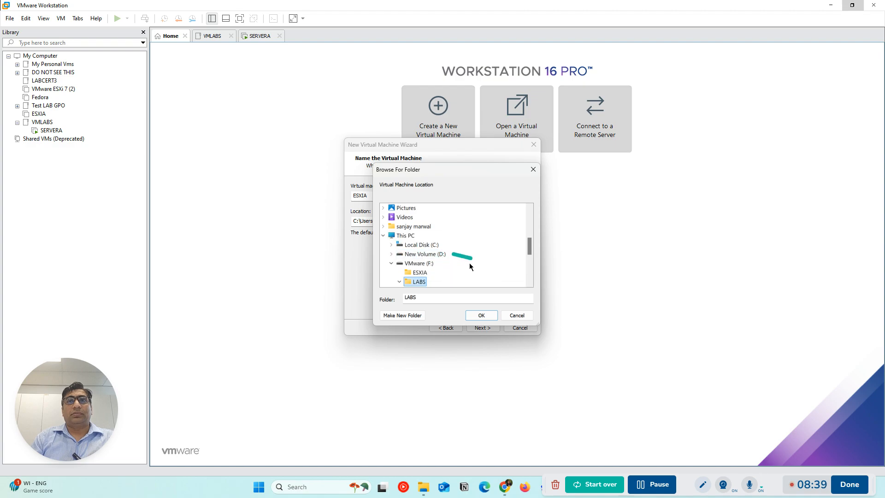
{"action": "scroll", "coordinate": [458, 253], "scroll_direction": "down", "scroll_amount": 1}
{"action": "left_click", "coordinate": [442, 272]}
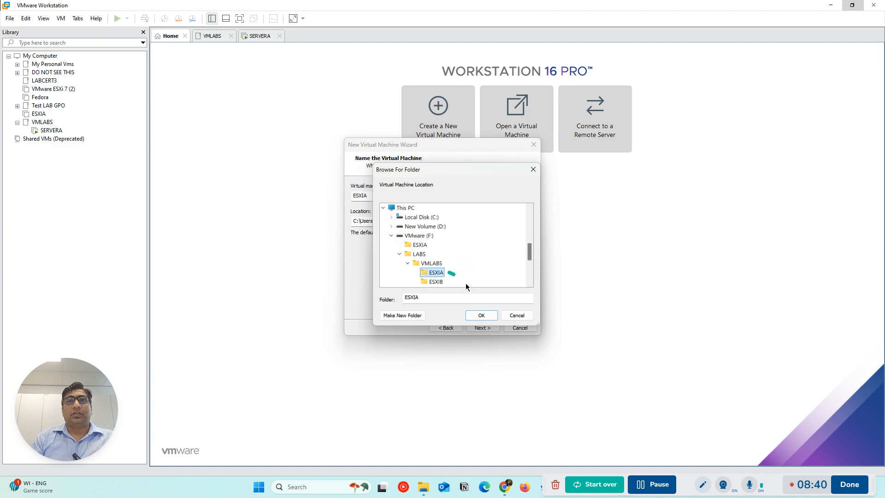
{"action": "left_click", "coordinate": [479, 316]}
{"action": "left_click", "coordinate": [480, 328]}
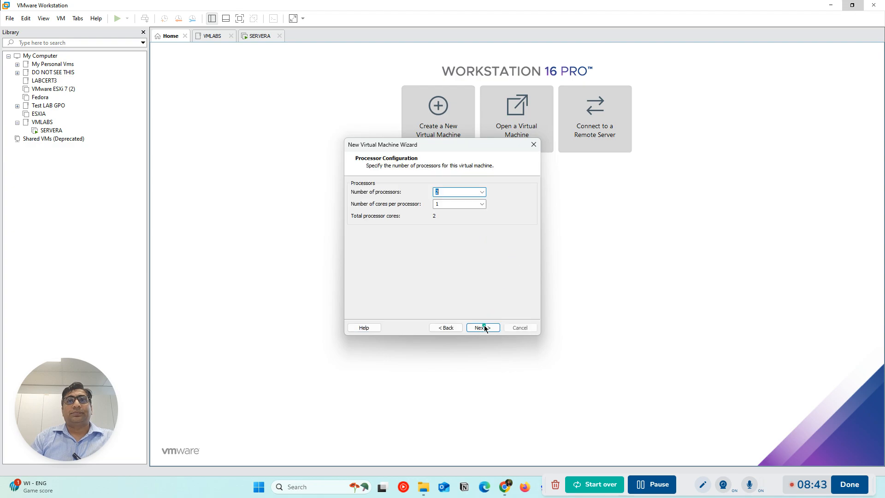
Keep 2 processors with 1 core each and set the virtual machine's memory to 8192 MB
{"action": "left_click", "coordinate": [481, 328]}
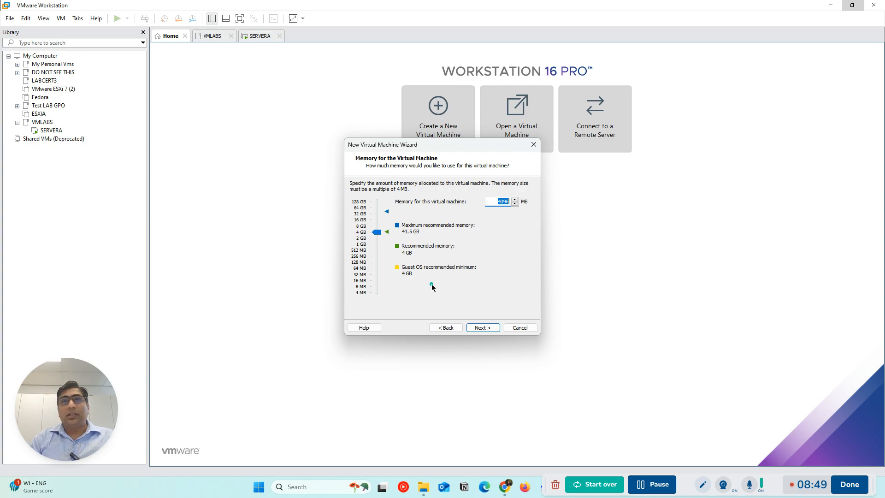
{"action": "left_click", "coordinate": [367, 228]}
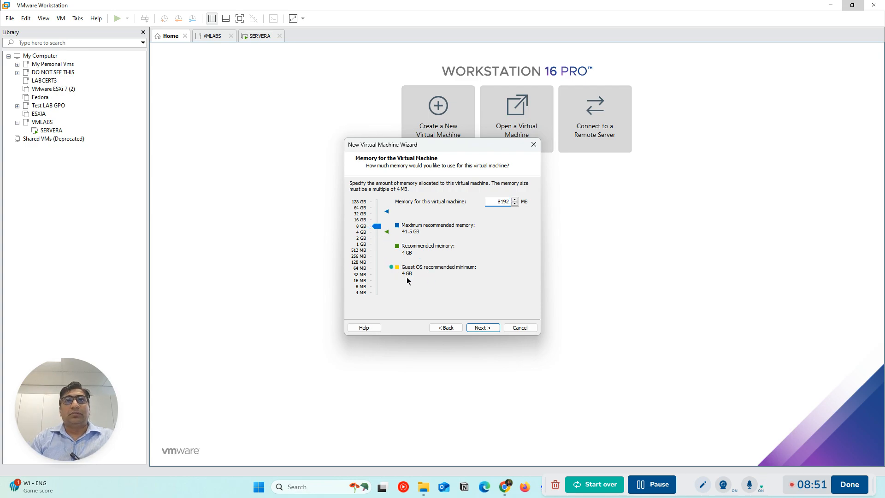
{"action": "left_click", "coordinate": [482, 327]}
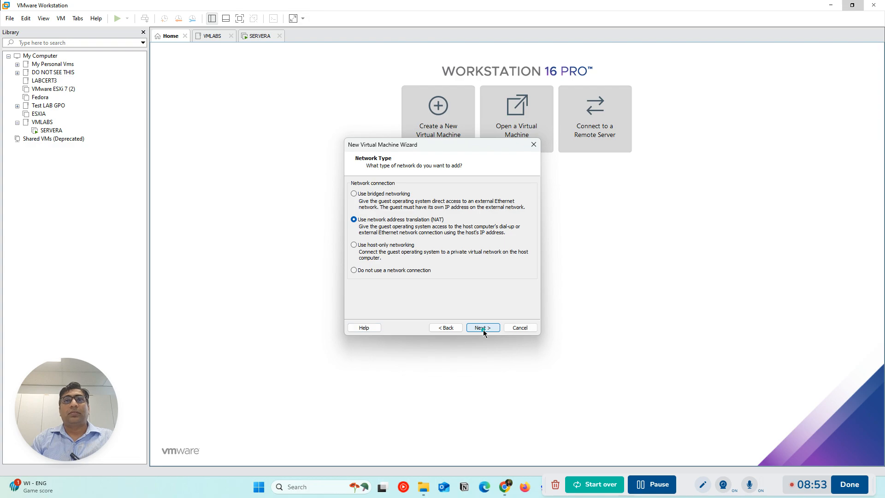
Select host-only networking and keep the Paravirtualized SCSI controller and the default disk type
{"action": "left_click", "coordinate": [365, 247]}
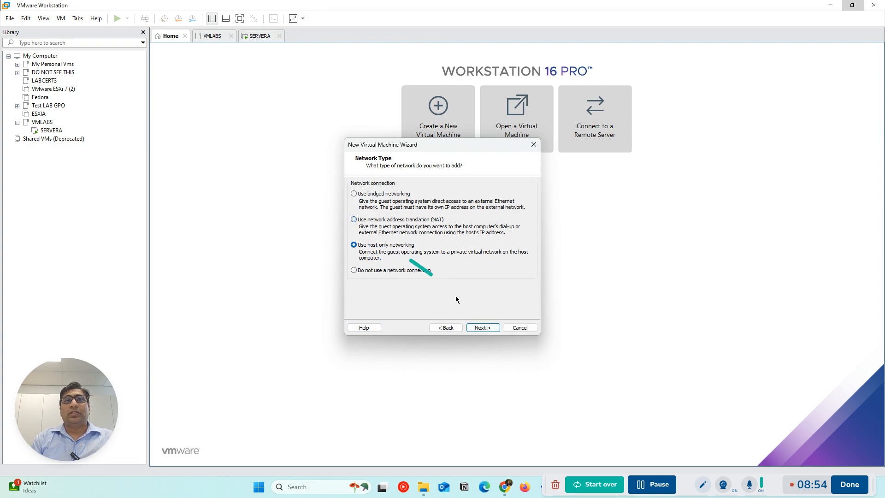
{"action": "left_click", "coordinate": [482, 328]}
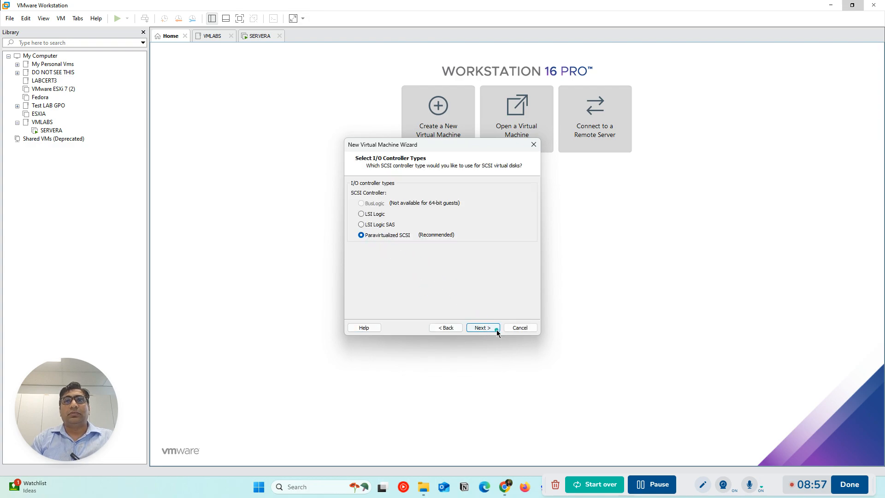
{"action": "left_click", "coordinate": [495, 330]}
{"action": "left_click", "coordinate": [490, 329]}
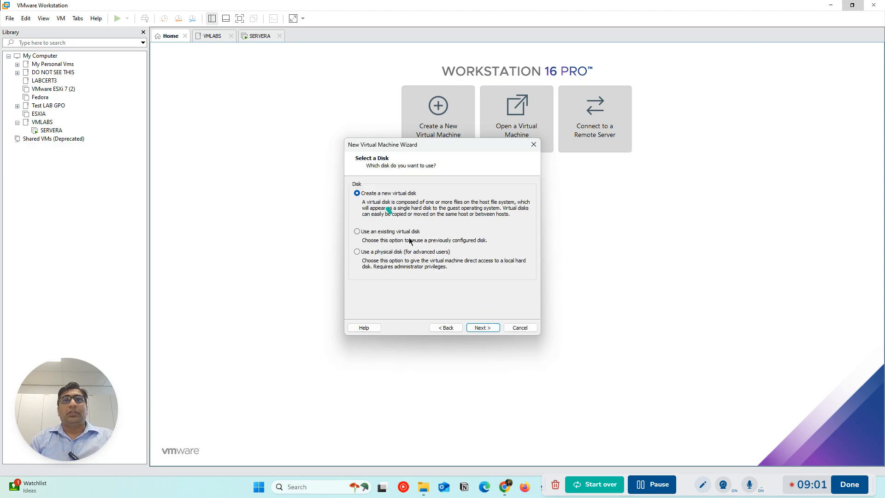
Specify a new 150 GB virtual disk stored as a single file
{"action": "left_click", "coordinate": [481, 328]}
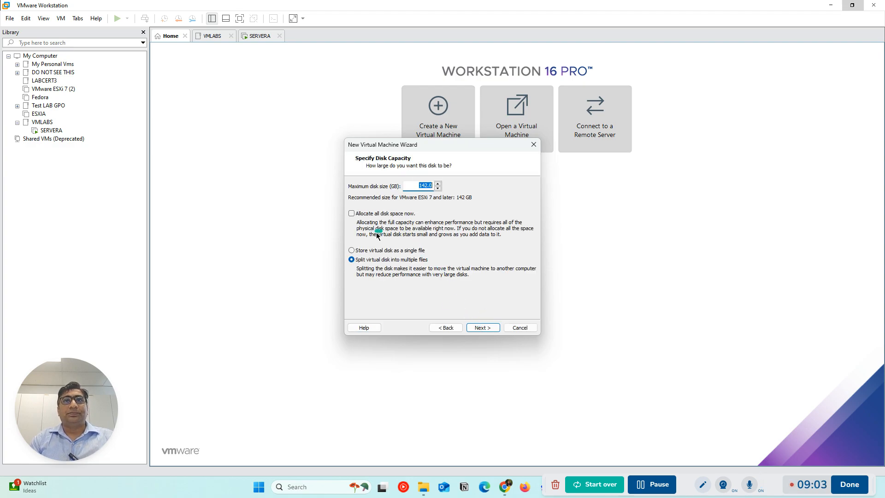
{"action": "left_click_drag", "start_coordinate": [417, 184], "coordinate": [432, 186]}
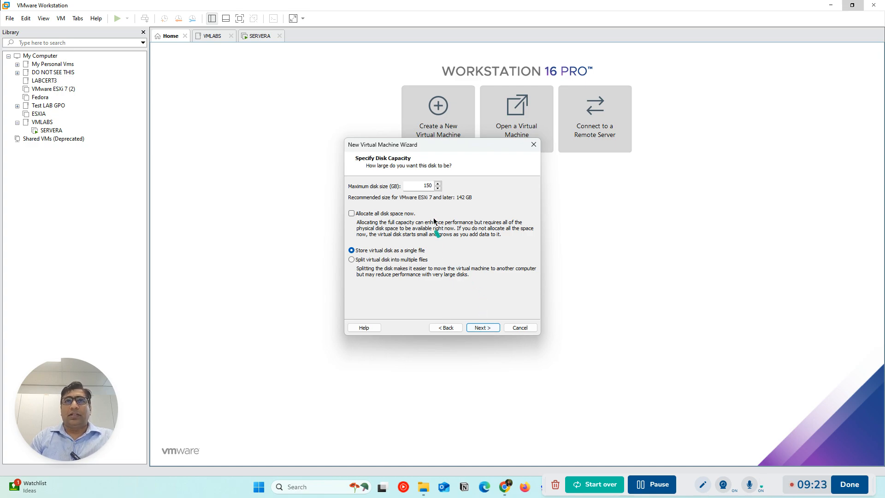
{"action": "left_click", "coordinate": [492, 327]}
Finish creating the ESXIA virtual machine and return to SERVERA to check its installation progress
{"action": "left_click", "coordinate": [490, 326]}
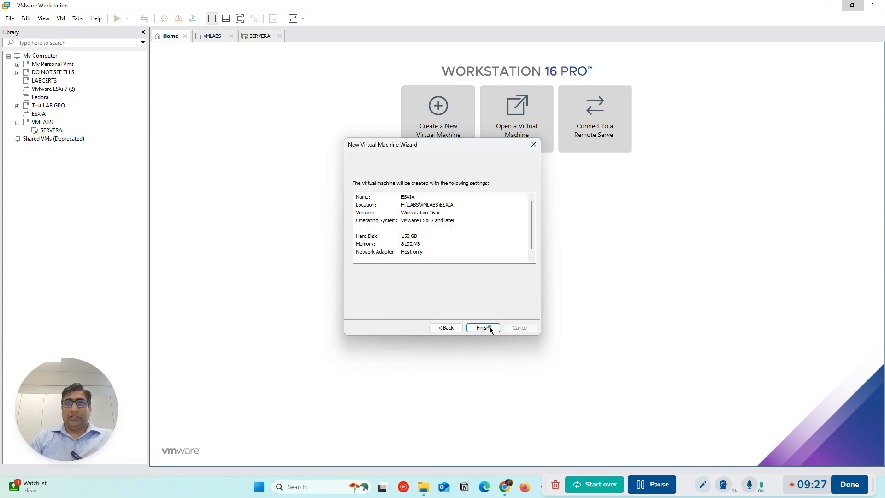
{"action": "left_click", "coordinate": [485, 328]}
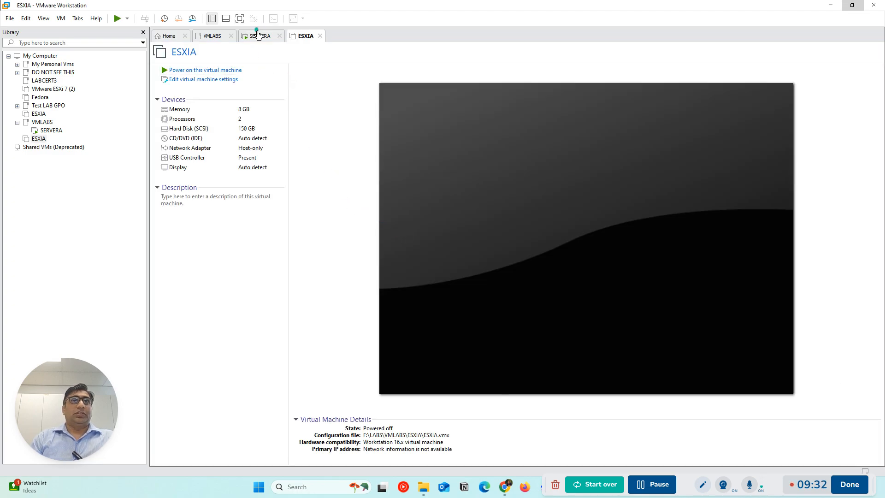
{"action": "left_click", "coordinate": [260, 36]}
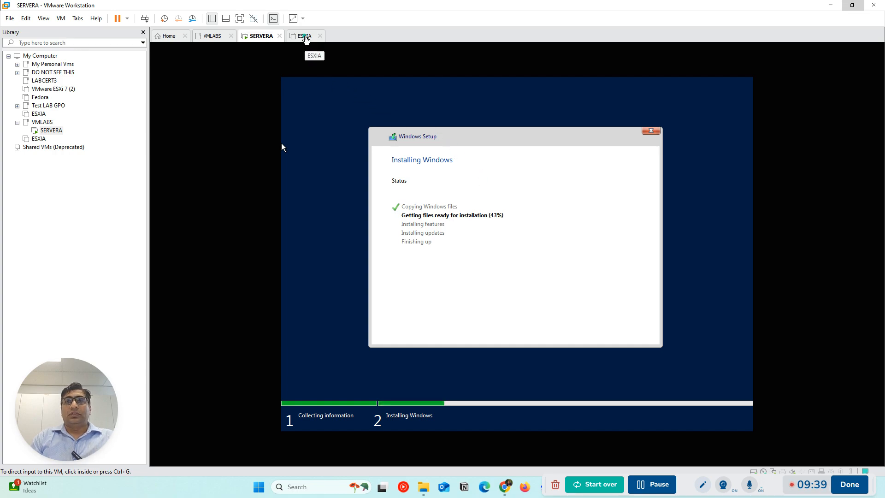
Open the ESXIA virtual machine's settings and switch its CD/DVD drive to use an ISO image file
{"action": "left_click", "coordinate": [306, 37]}
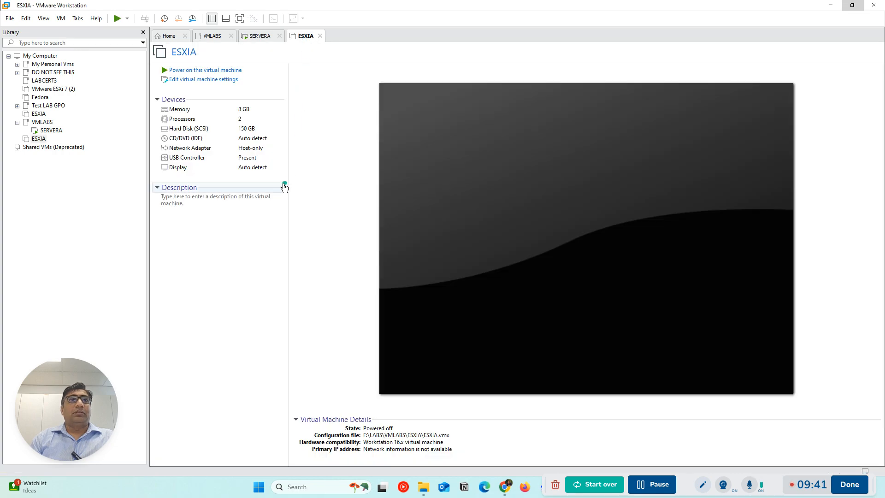
{"action": "left_click", "coordinate": [196, 79]}
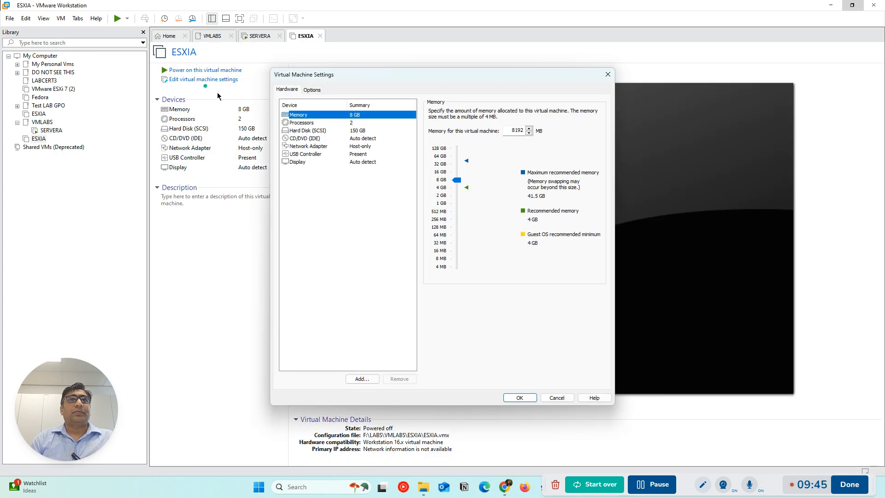
{"action": "left_click", "coordinate": [306, 131]}
{"action": "left_click", "coordinate": [303, 138]}
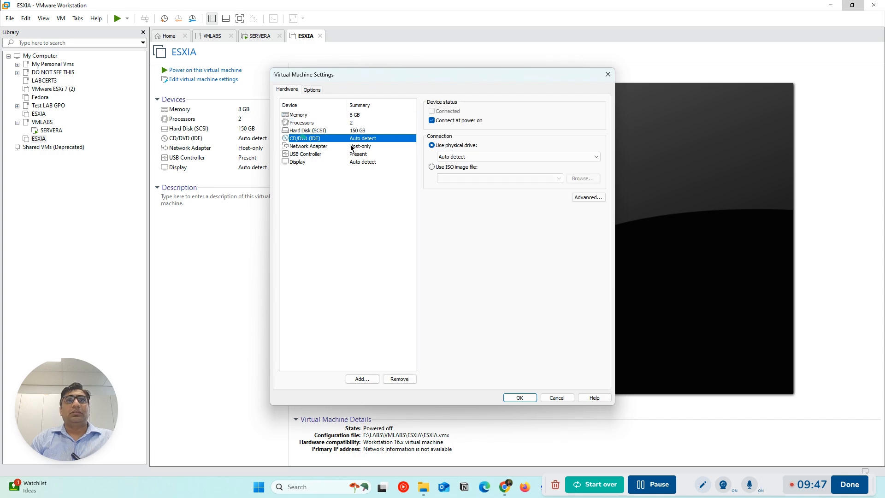
{"action": "left_click", "coordinate": [444, 168]}
{"action": "left_click", "coordinate": [559, 178]}
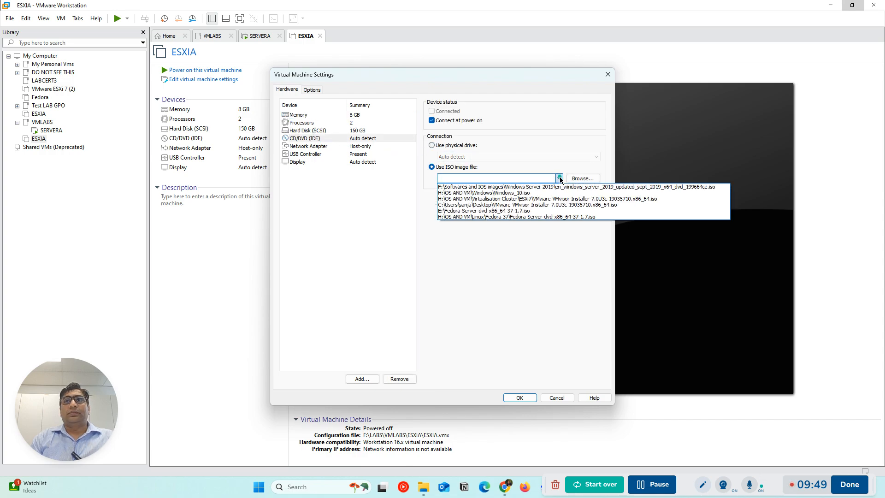
Load VMware-VMvisor-Installer-7.0U3c-19035710.x86_64.iso from F:\Softwares and IOS images\ESXi7 into ESXIA's CD/DVD drive and save the settings
{"action": "left_click", "coordinate": [583, 179]}
{"action": "left_click", "coordinate": [584, 179]}
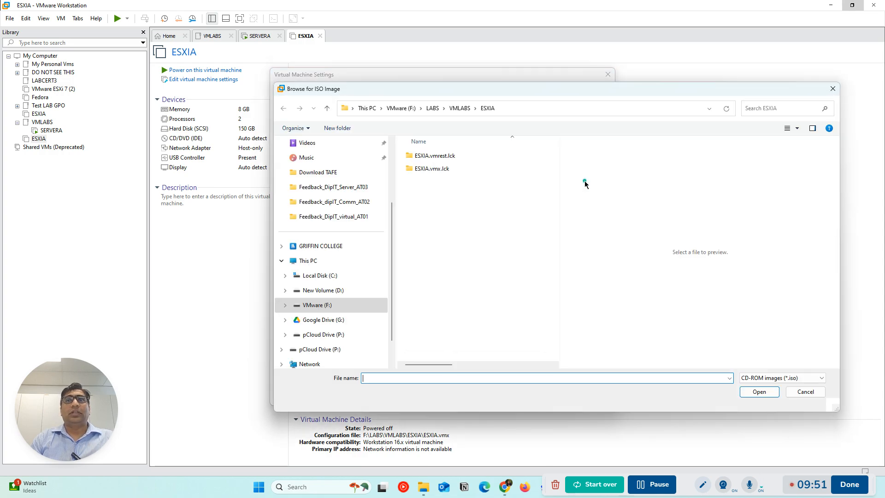
{"action": "left_click", "coordinate": [401, 108]}
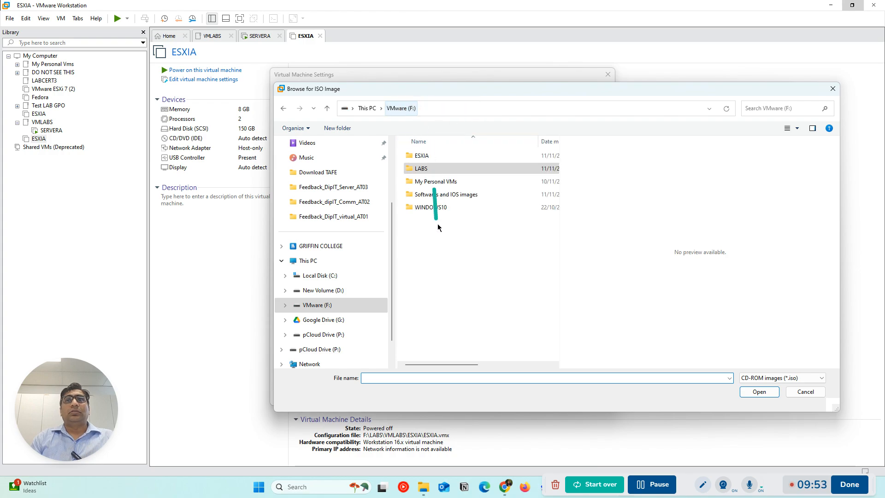
{"action": "double_click", "coordinate": [436, 196]}
{"action": "left_click", "coordinate": [426, 159]}
{"action": "double_click", "coordinate": [427, 159]}
{"action": "left_click", "coordinate": [426, 156]}
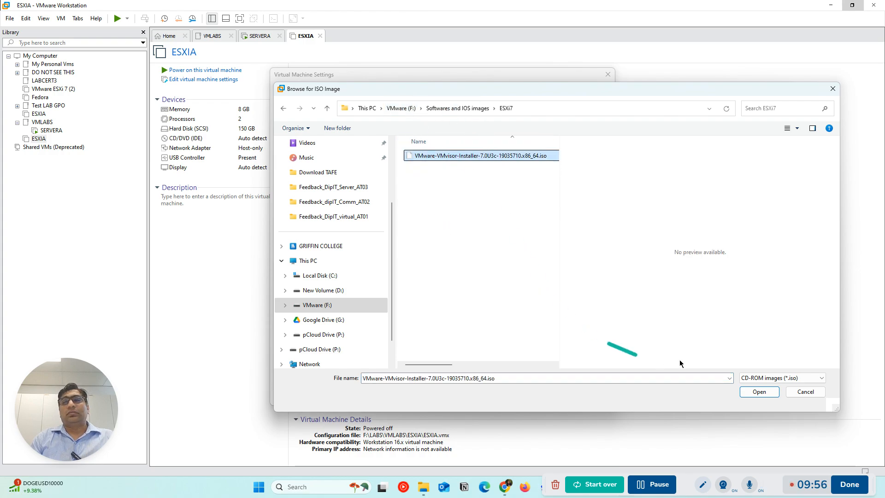
{"action": "left_click", "coordinate": [772, 392]}
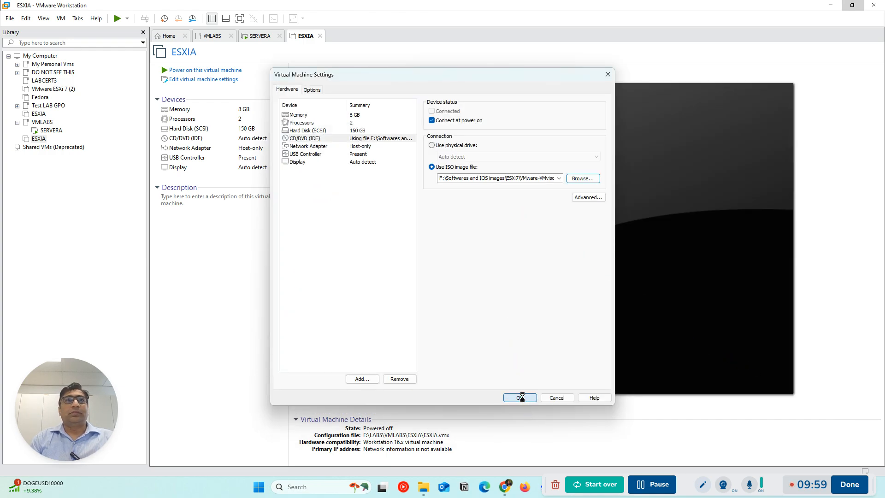
{"action": "left_click", "coordinate": [520, 398]}
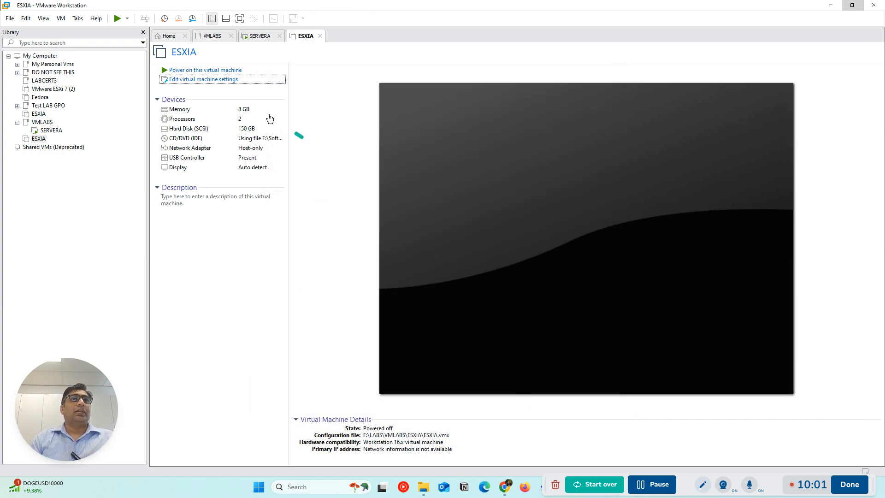
Power on ESXIA, dismiss its installation notice, and check the setup progress of SERVERA and ESXIA
{"action": "left_click", "coordinate": [180, 72]}
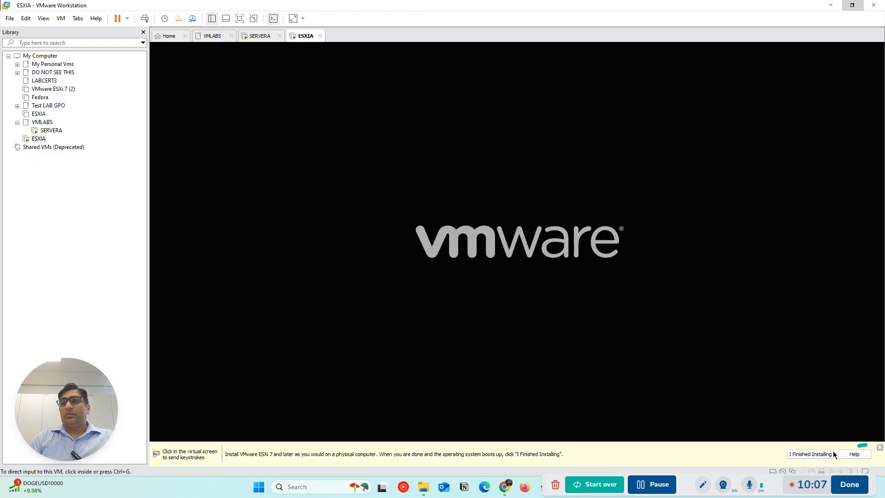
{"action": "left_click", "coordinate": [804, 455]}
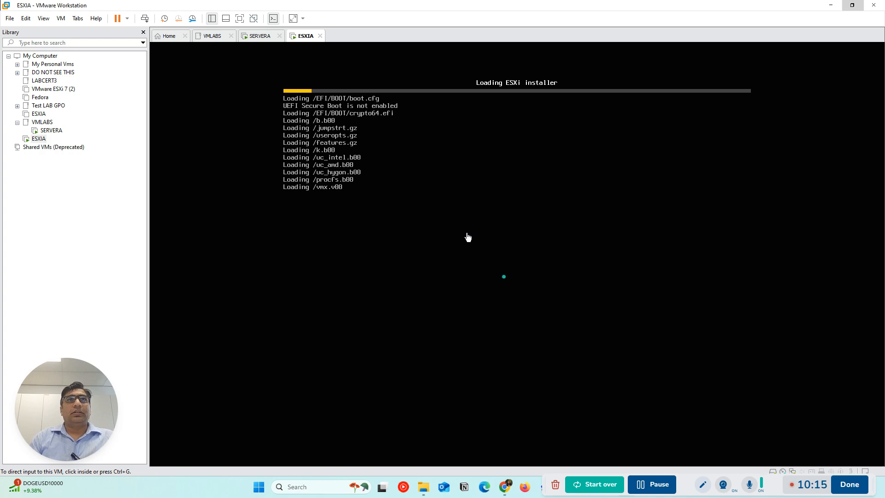
{"action": "left_click", "coordinate": [258, 35]}
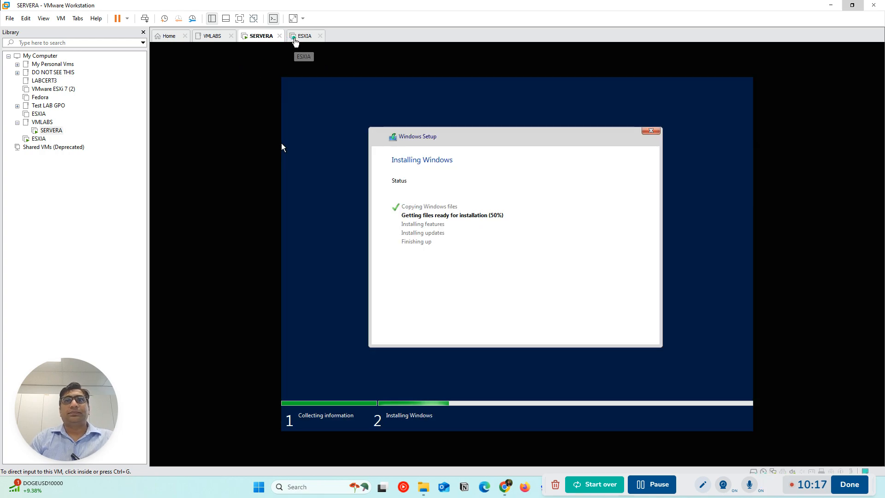
{"action": "left_click", "coordinate": [294, 41]}
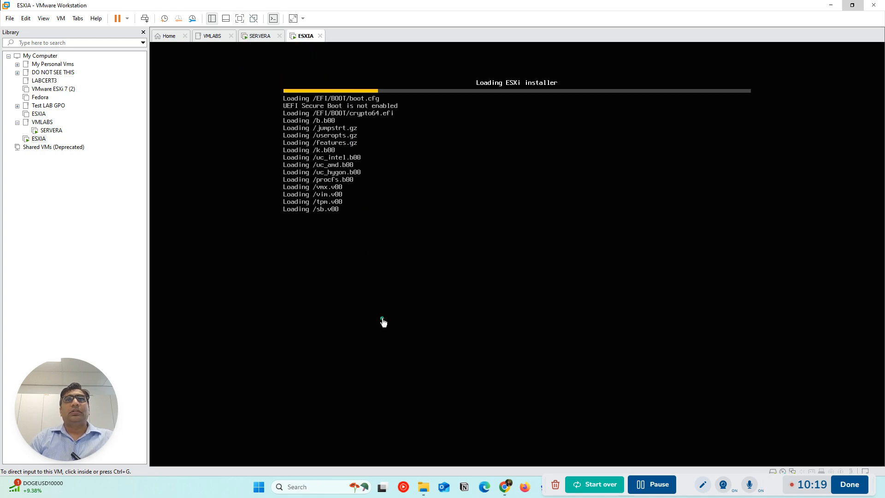
{"action": "left_click", "coordinate": [260, 37]}
{"action": "left_click", "coordinate": [308, 42]}
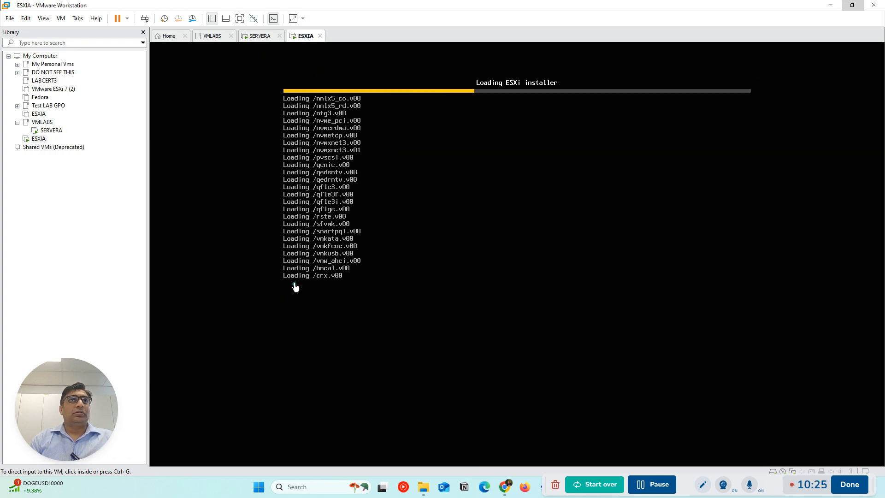
Move the running ESXIA virtual machine into the VMLABS folder of the library and view that folder's contents
{"action": "mouse_move", "coordinate": [49, 147]}
{"action": "left_mouse_down"}
{"action": "mouse_move", "coordinate": [49, 160]}
{"action": "mouse_move", "coordinate": [61, 136]}
{"action": "left_mouse_up"}
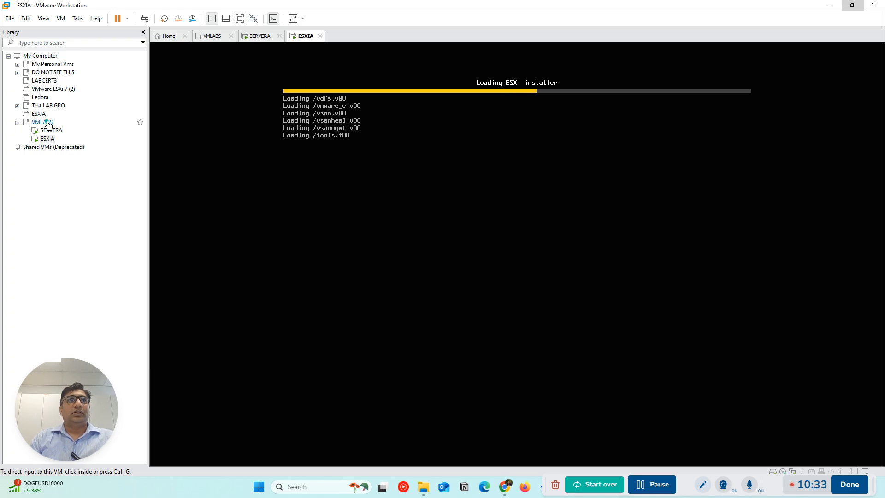
{"action": "left_click", "coordinate": [47, 123]}
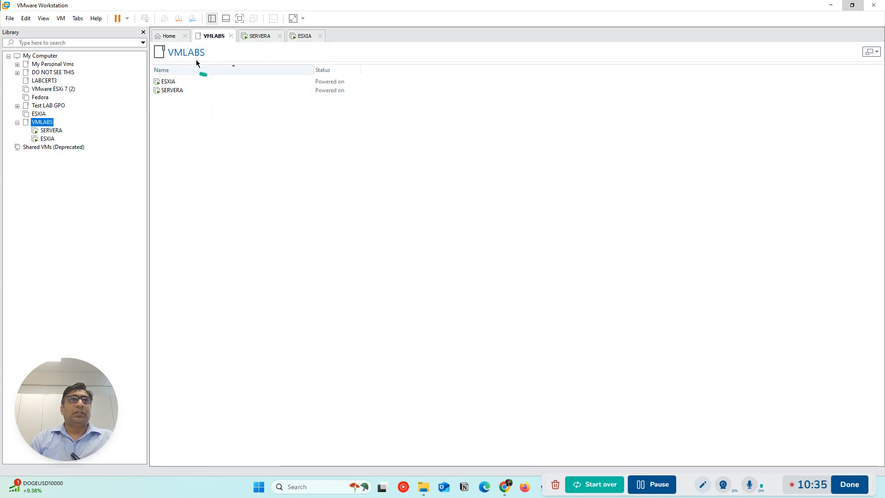
Start a new custom virtual machine, leaving the operating system for manual installation, with VMware ESXi 7 and later as guest
{"action": "left_click", "coordinate": [164, 39]}
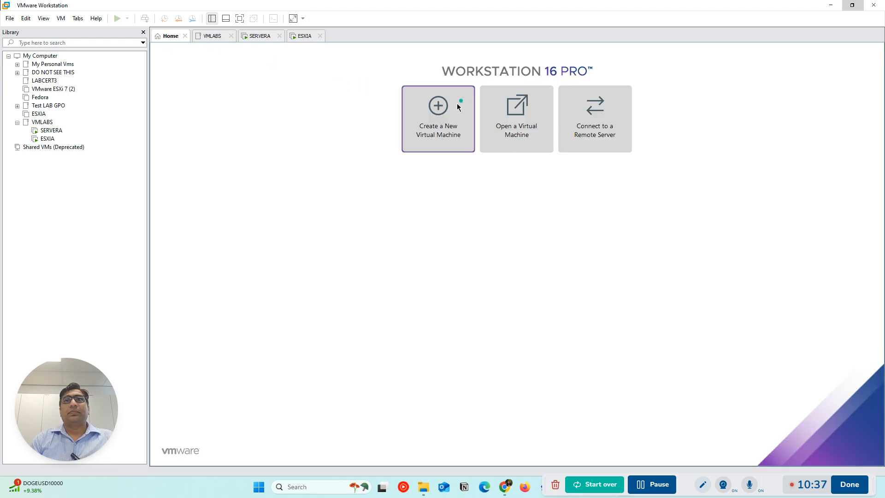
{"action": "left_click", "coordinate": [444, 128]}
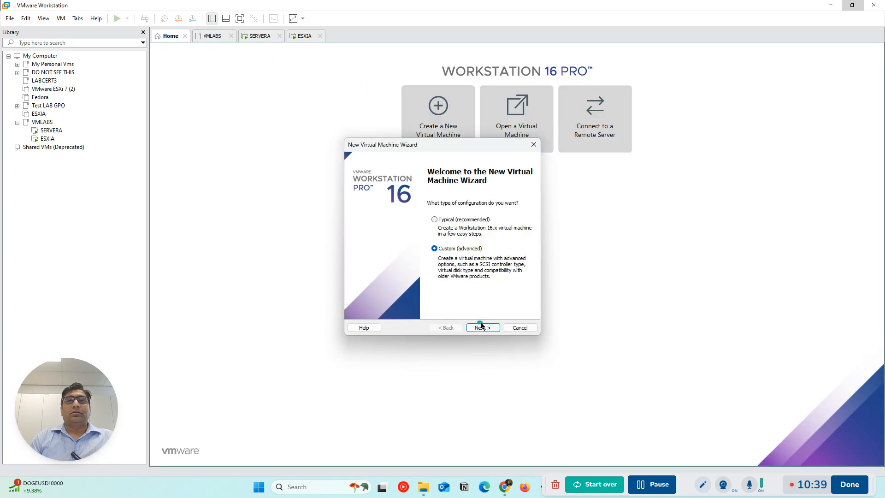
{"action": "left_click", "coordinate": [482, 327]}
{"action": "left_click", "coordinate": [482, 328]}
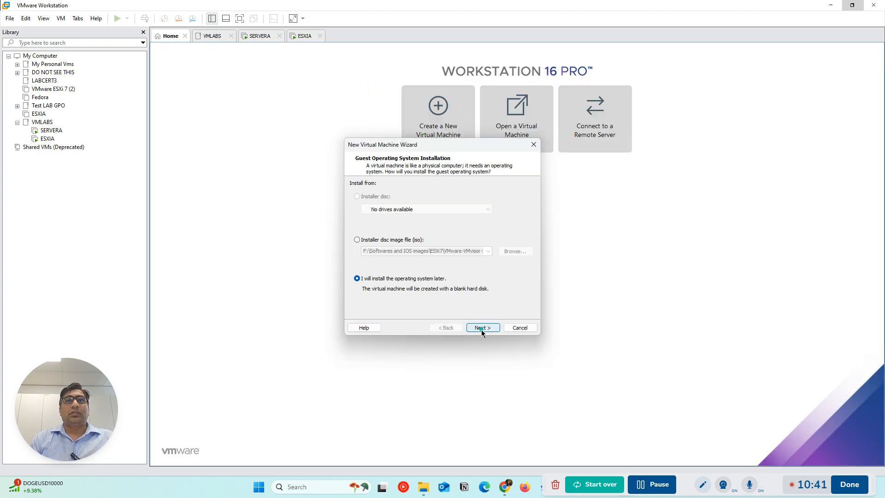
{"action": "left_click", "coordinate": [481, 328]}
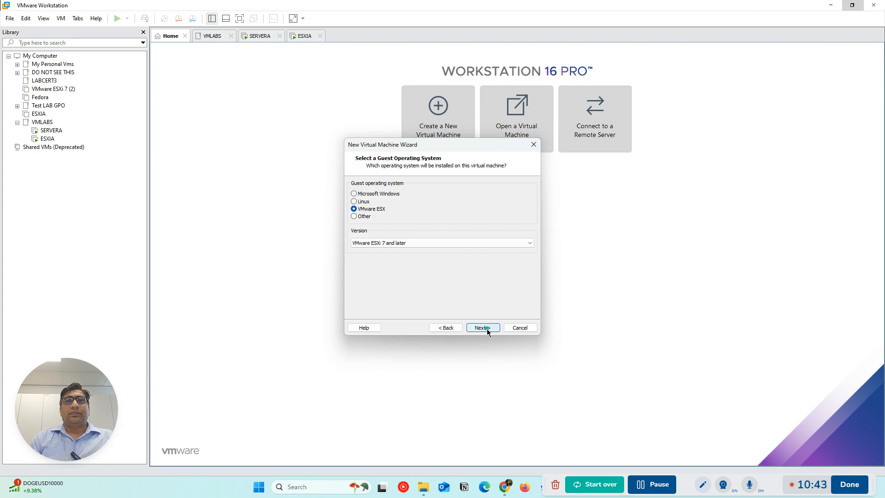
{"action": "left_click", "coordinate": [482, 328]}
Name the new virtual machine ESXIB and set its location to F:\LABS\VMLABS\ESXIB
{"action": "type", "text": "ESXIB"}
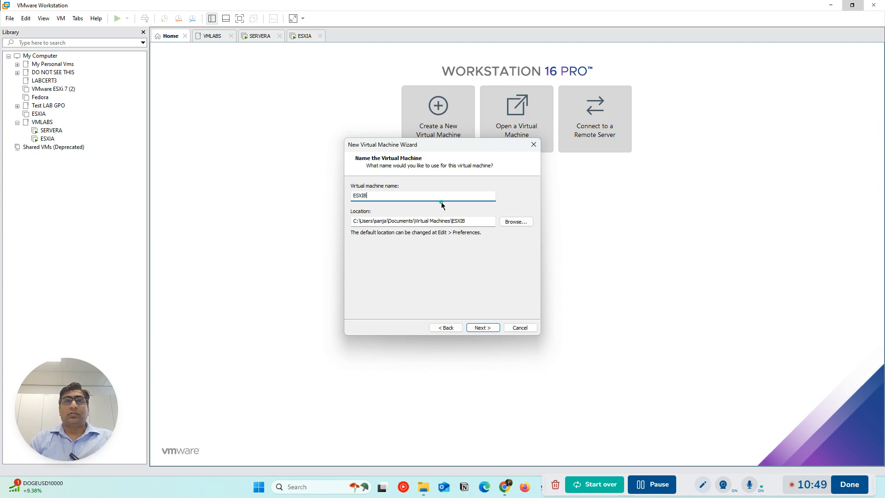
{"action": "left_click", "coordinate": [525, 222]}
{"action": "scroll", "coordinate": [494, 263], "scroll_direction": "down", "scroll_amount": 4}
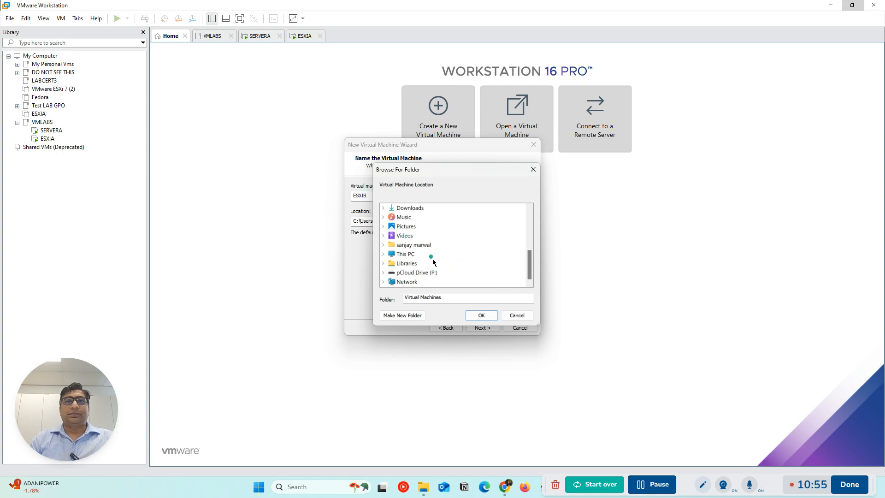
{"action": "double_click", "coordinate": [406, 254]}
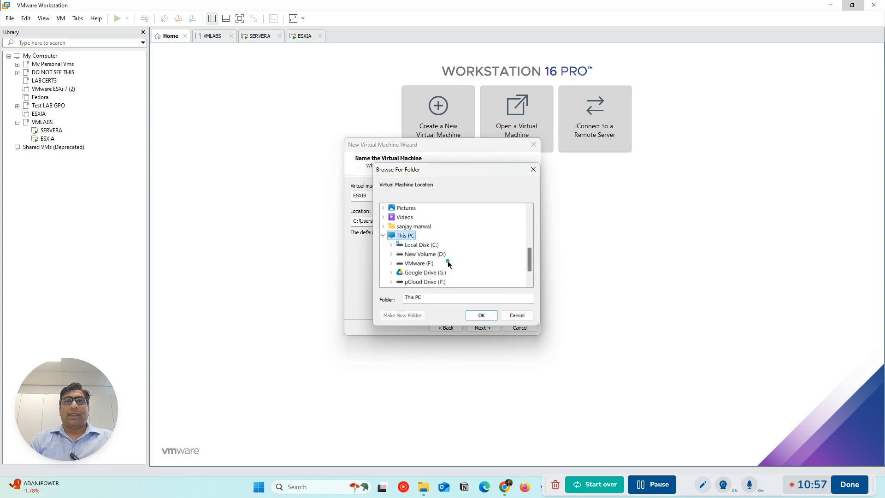
{"action": "double_click", "coordinate": [421, 263]}
{"action": "double_click", "coordinate": [419, 254]}
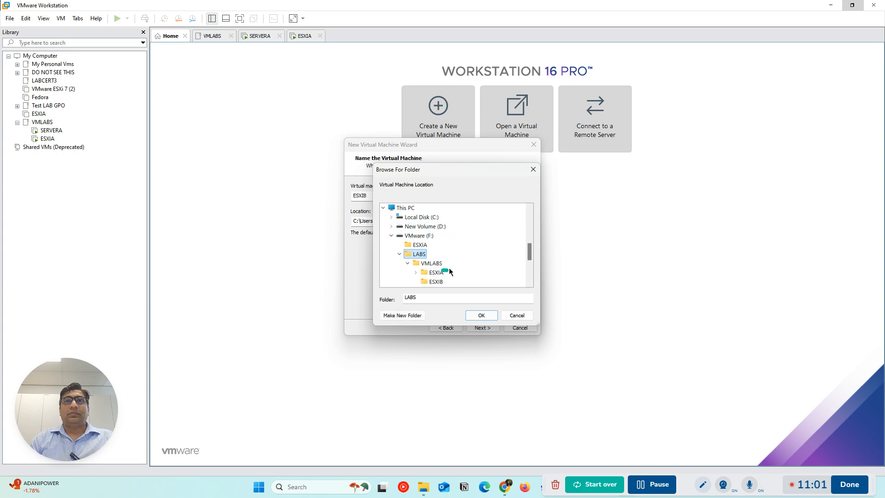
{"action": "scroll", "coordinate": [438, 267], "scroll_direction": "down", "scroll_amount": 1}
{"action": "left_click", "coordinate": [435, 254]}
{"action": "left_click", "coordinate": [485, 316]}
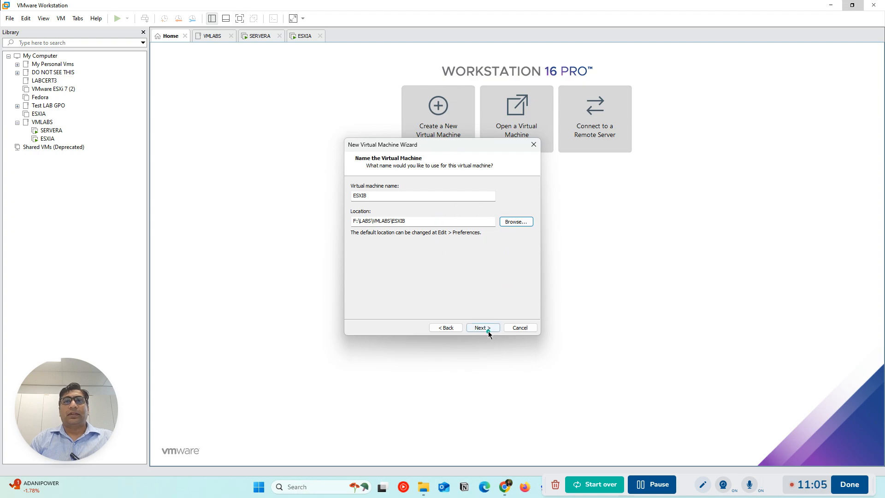
{"action": "left_click", "coordinate": [488, 331]}
Keep the default processor configuration and set ESXIB's memory to 16384 MB
{"action": "left_click", "coordinate": [489, 331]}
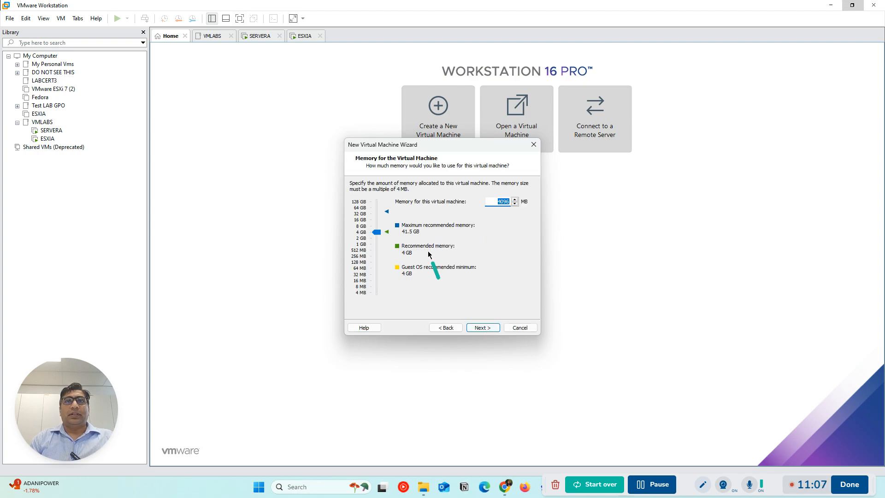
{"action": "left_click", "coordinate": [368, 220]}
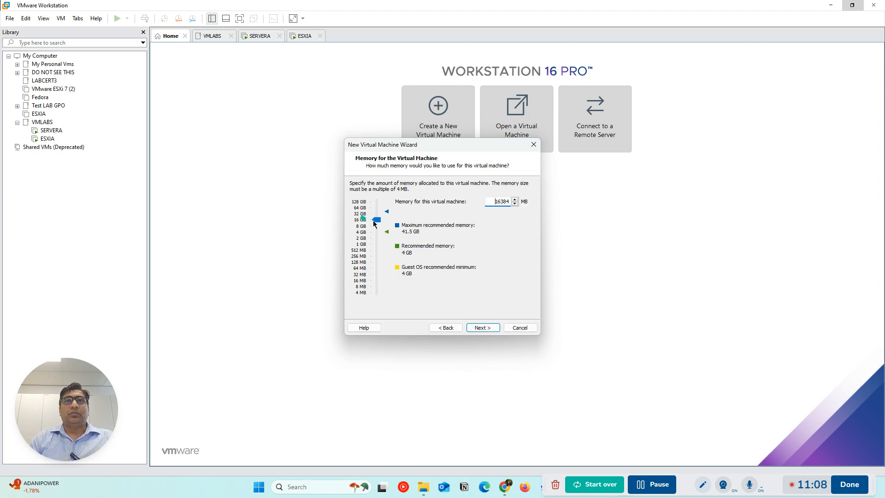
{"action": "left_click", "coordinate": [488, 331]}
Select host-only networking for ESXIB and keep the Paravirtualized SCSI controller and the default disk type
{"action": "left_click", "coordinate": [354, 245]}
{"action": "left_click", "coordinate": [484, 327]}
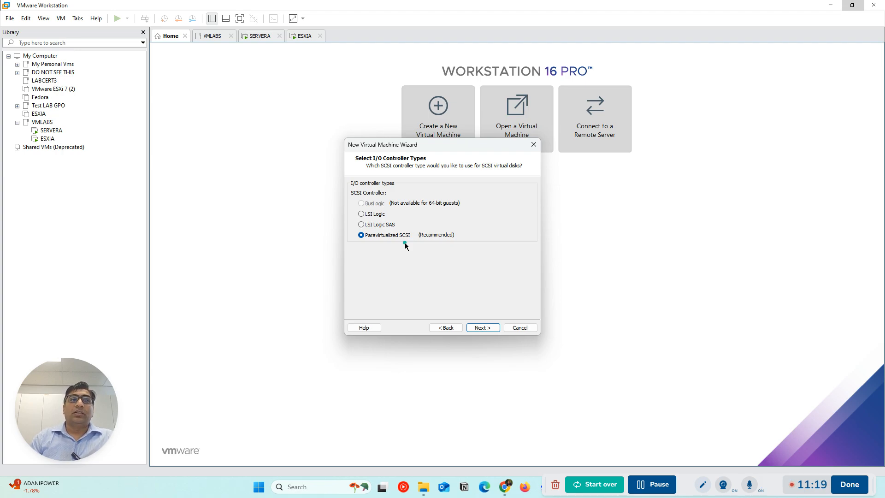
{"action": "left_click", "coordinate": [482, 328]}
{"action": "left_click", "coordinate": [483, 327]}
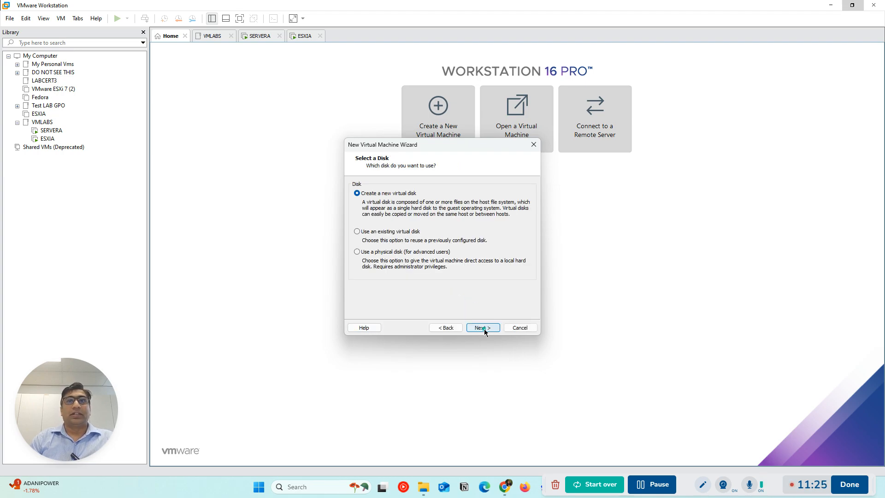
Create a new 150 GB virtual disk stored as a single file, keeping the file name ESXIB.vmdk
{"action": "left_click", "coordinate": [483, 328]}
{"action": "left_click", "coordinate": [385, 251]}
{"action": "left_click", "coordinate": [399, 251]}
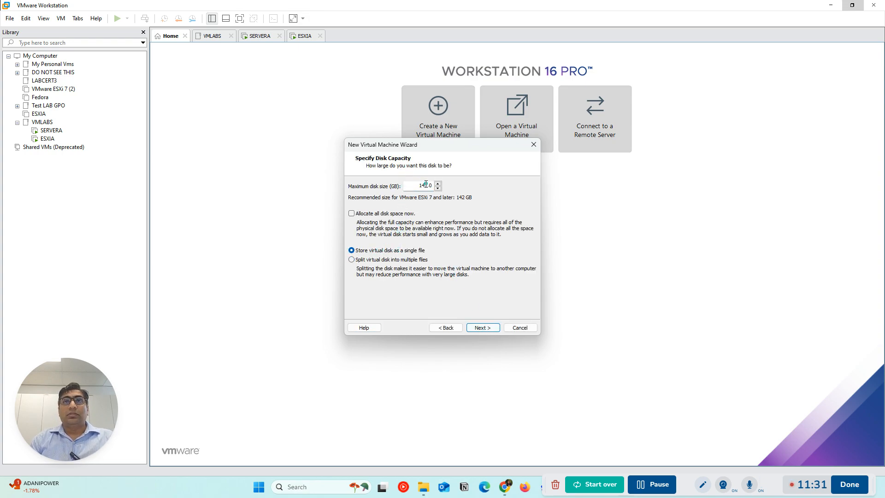
{"action": "left_click_drag", "start_coordinate": [431, 185], "coordinate": [392, 179]}
{"action": "type", "text": "150"}
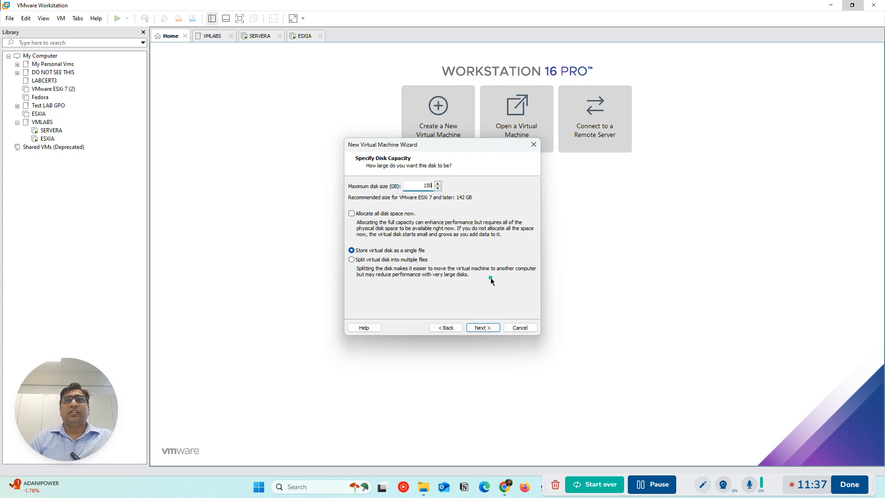
{"action": "left_click", "coordinate": [479, 328]}
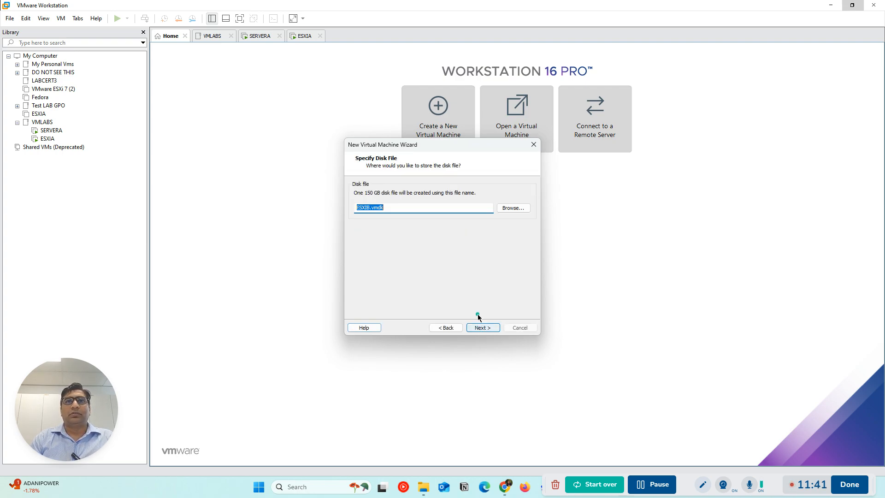
{"action": "left_click", "coordinate": [480, 327]}
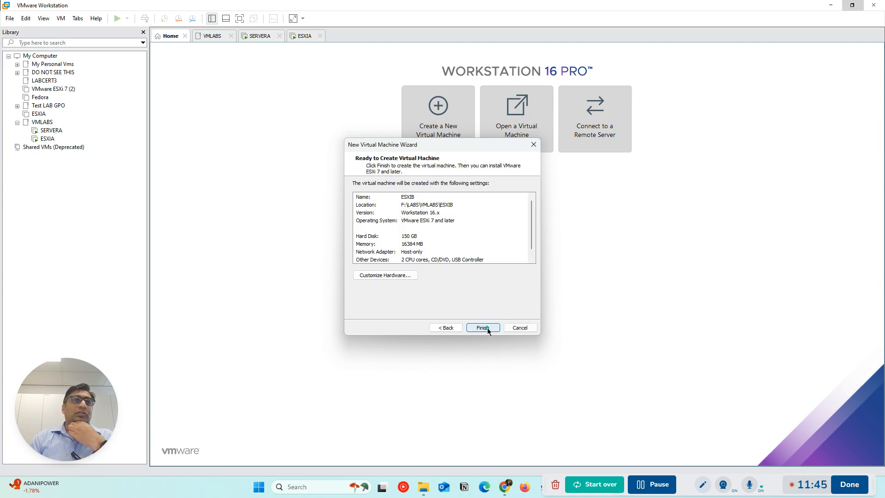
Finish creating the ESXIB virtual machine and return to ESXIA to check its installer's loading progress
{"action": "left_click", "coordinate": [487, 328]}
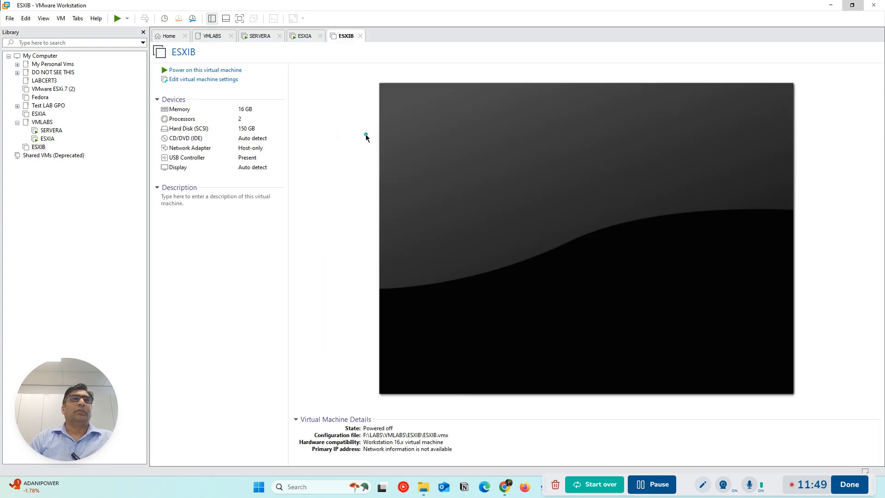
{"action": "left_click", "coordinate": [304, 37]}
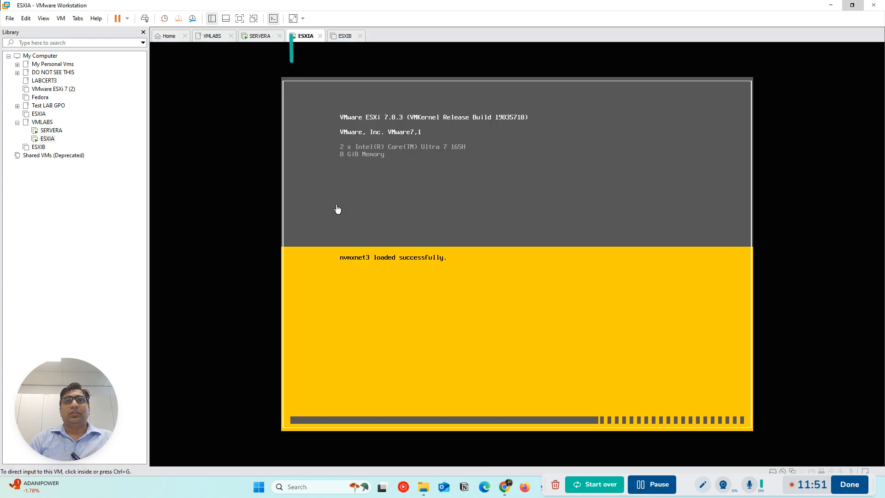
Check SERVERA's Windows Setup and try to assign VMware-VMvisor-Installer-7.0U3c-19035710.x86_64.iso to ESXIB's CD/DVD drive
{"action": "left_click", "coordinate": [260, 36]}
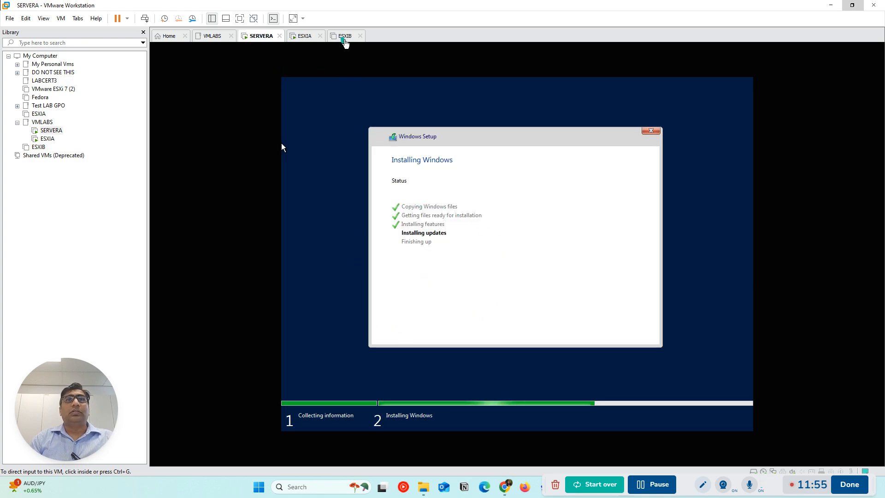
{"action": "left_click", "coordinate": [343, 36]}
{"action": "left_click", "coordinate": [200, 80]}
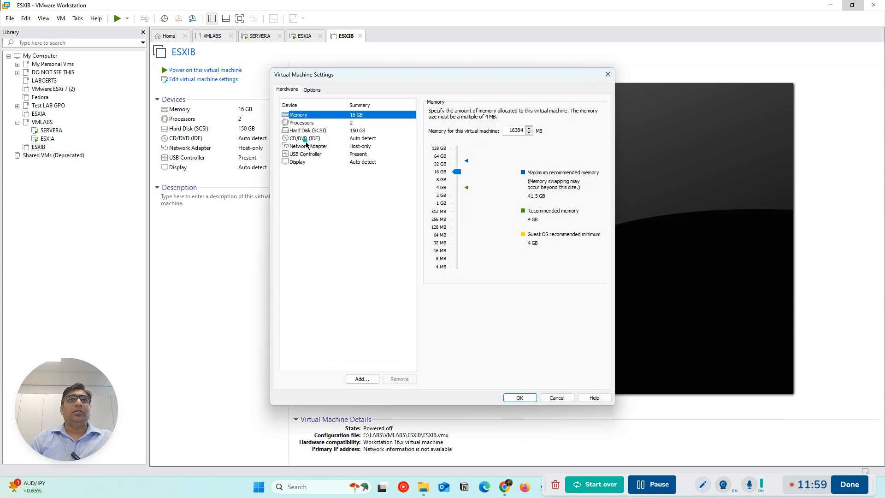
{"action": "left_click", "coordinate": [304, 138]}
{"action": "left_click", "coordinate": [460, 166]}
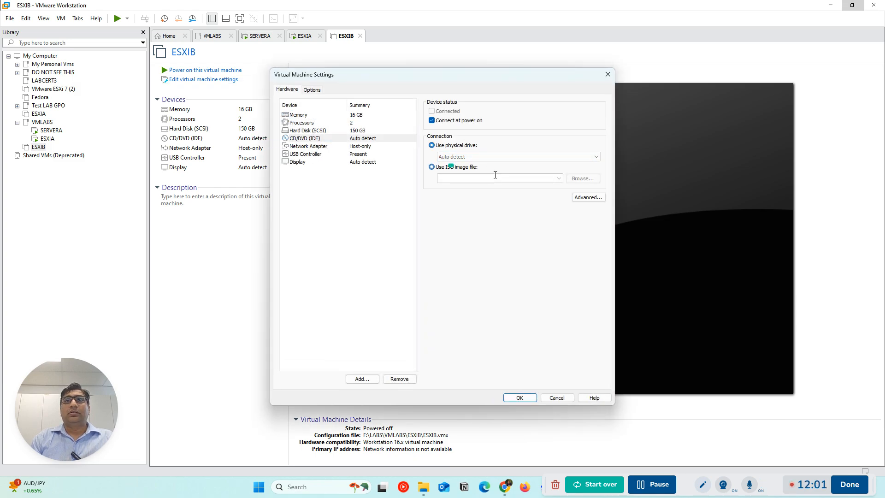
{"action": "left_click", "coordinate": [559, 179]}
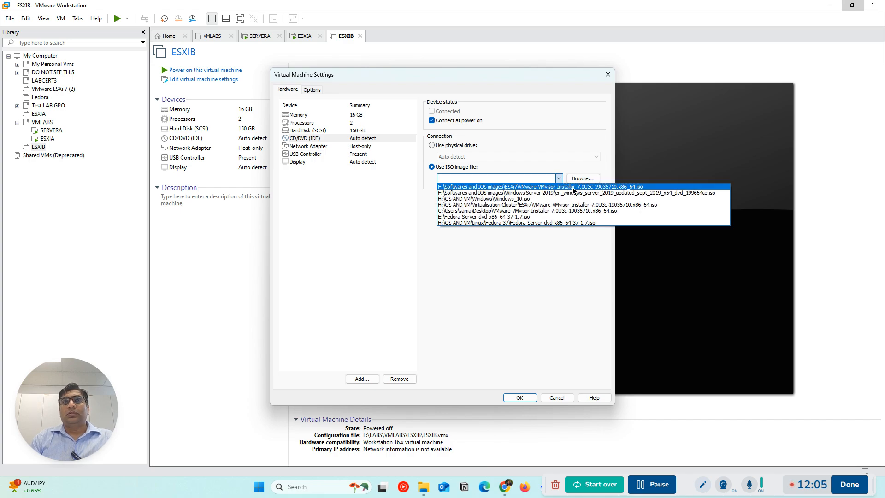
{"action": "left_click", "coordinate": [574, 187]}
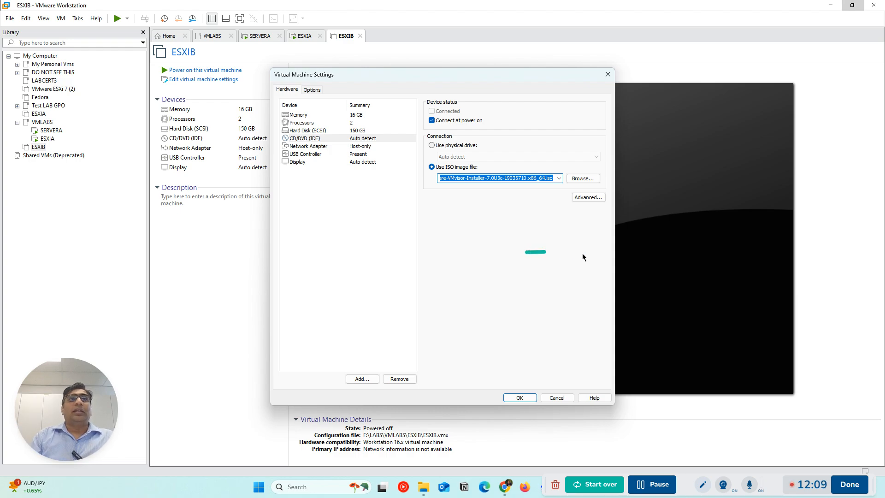
{"action": "left_click", "coordinate": [309, 39]}
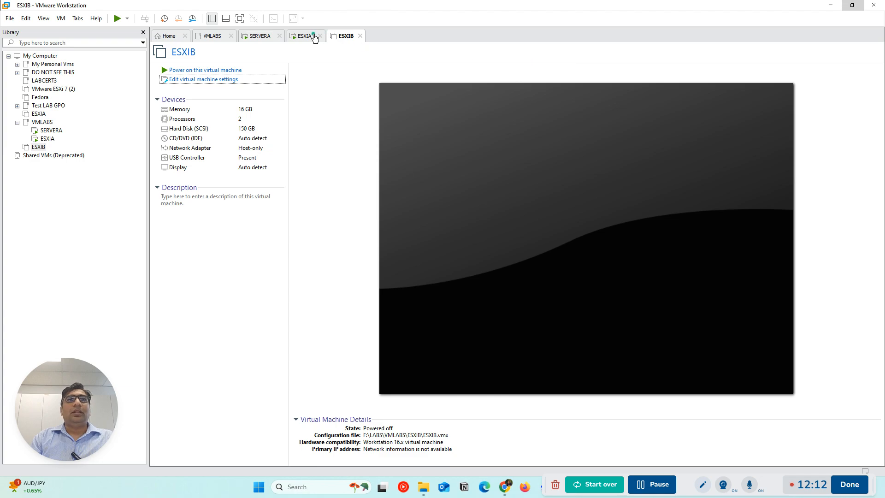
Check the loading progress of ESXIA's installer again, looking at ESXIB's summary in between
{"action": "left_click", "coordinate": [306, 36]}
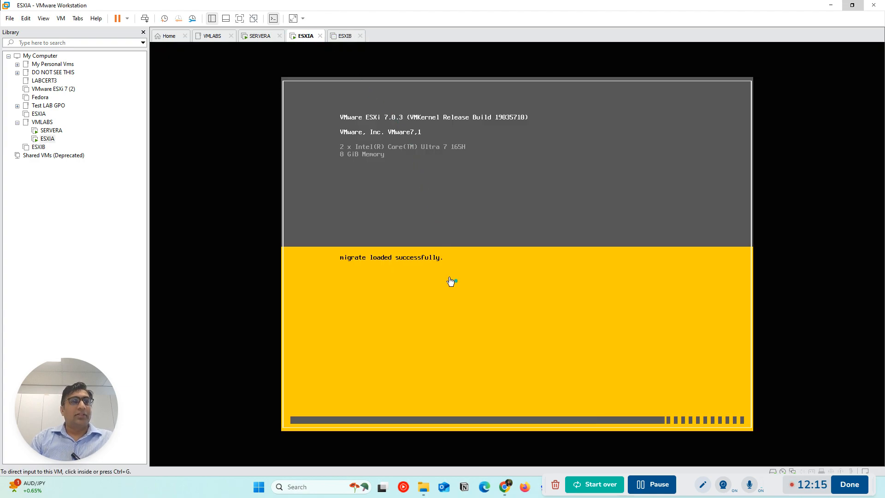
{"action": "left_click", "coordinate": [343, 36]}
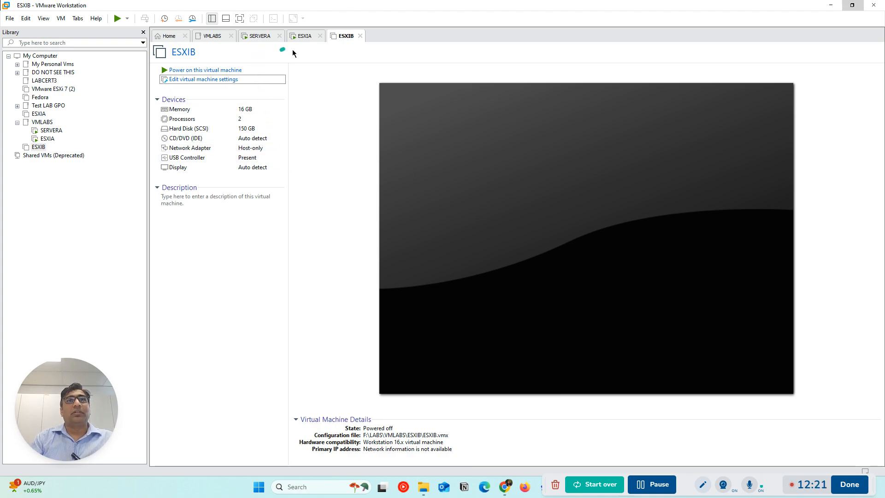
{"action": "left_click", "coordinate": [307, 36]}
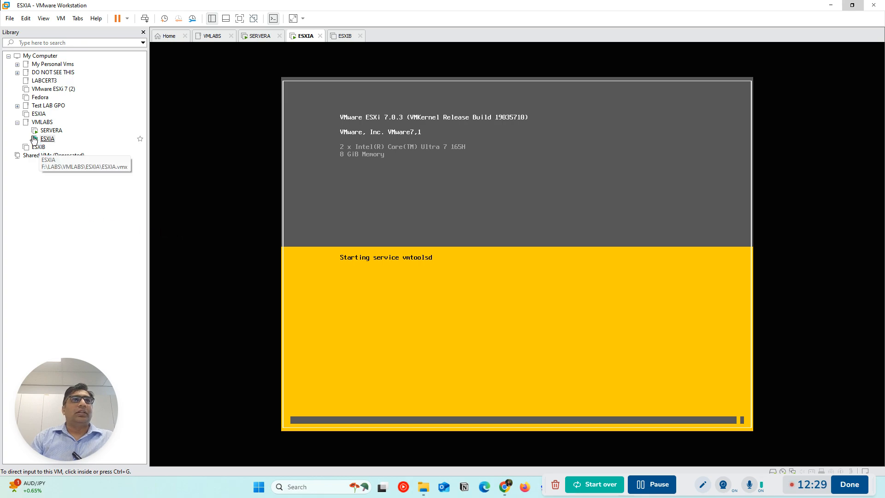
Move the ESXIB virtual machine into the VMLABS library folder and view the folder's contents
{"action": "left_click_drag", "start_coordinate": [35, 140], "coordinate": [56, 143]}
{"action": "left_click", "coordinate": [42, 122]}
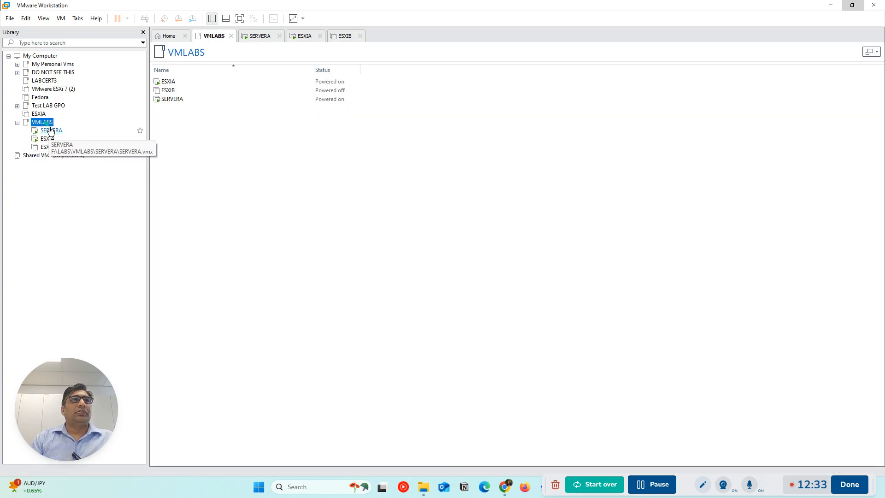
Start a new custom virtual machine with default compatibility and set its guest operating system to Other, FreeBSD 12
{"action": "left_click", "coordinate": [169, 36]}
{"action": "left_click", "coordinate": [457, 112]}
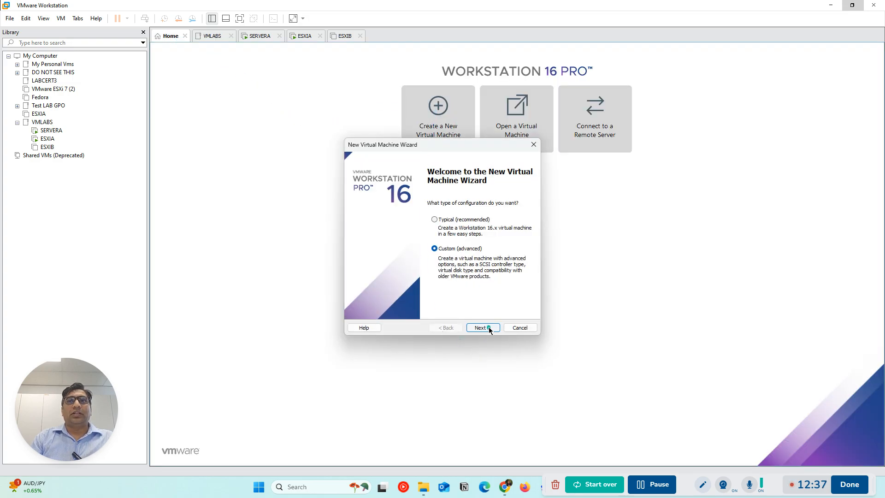
{"action": "left_click", "coordinate": [482, 327]}
{"action": "left_click", "coordinate": [489, 329]}
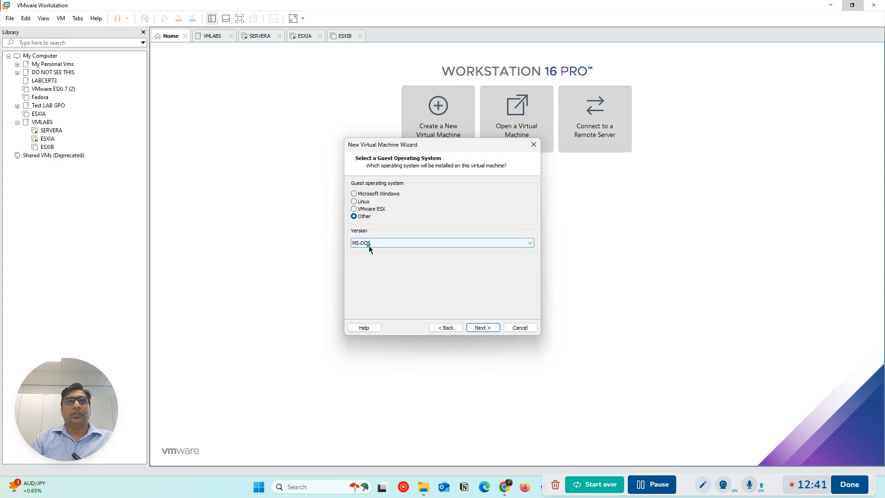
{"action": "left_click", "coordinate": [369, 243]}
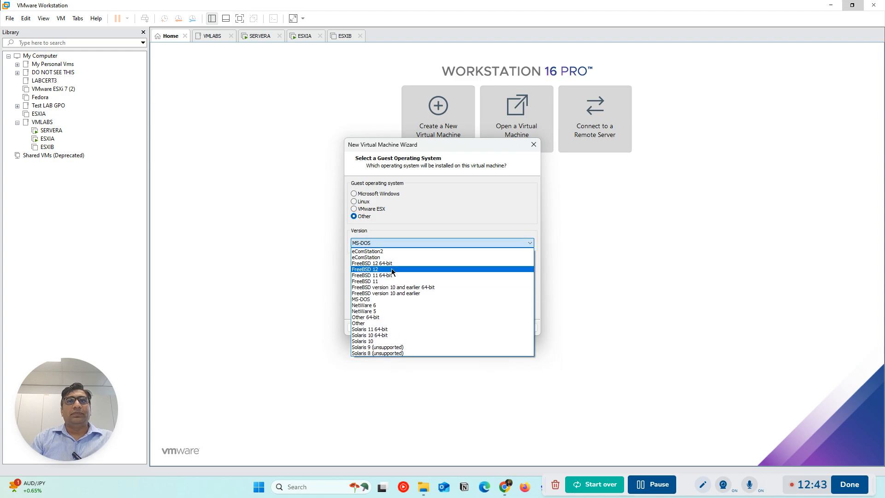
{"action": "left_click", "coordinate": [391, 270]}
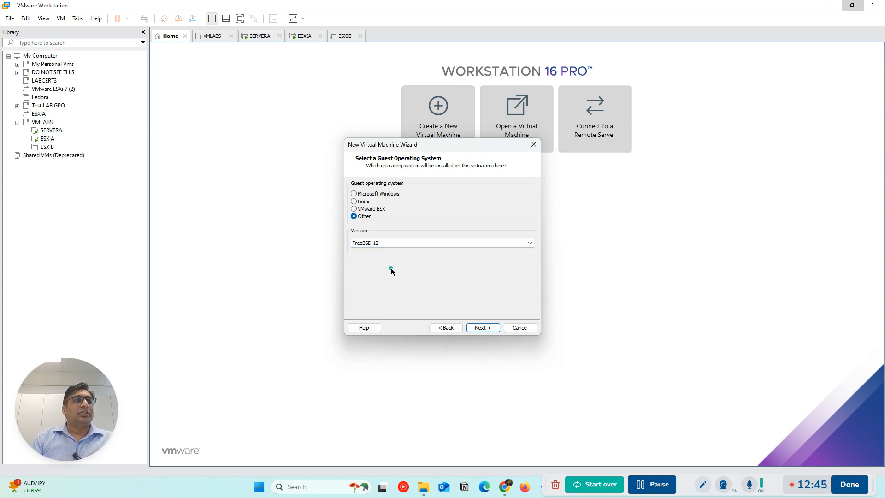
{"action": "left_click", "coordinate": [483, 329]}
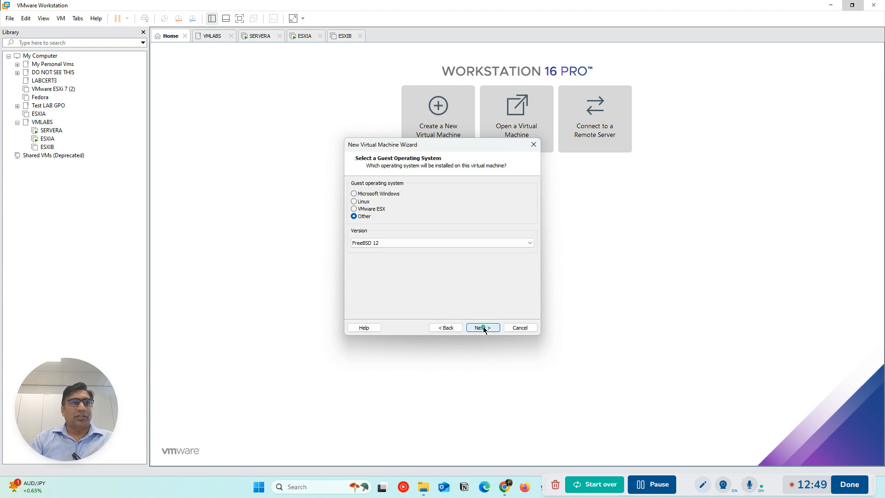
{"action": "left_click", "coordinate": [484, 327]}
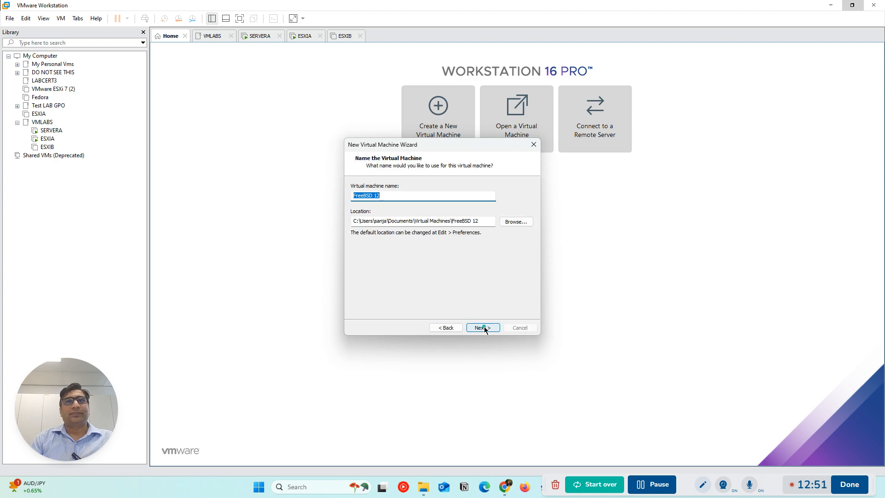
Name the virtual machine NAS and set its location to F:\LABS\VMLABS\STORAGE NAS
{"action": "type", "text": "NAS"}
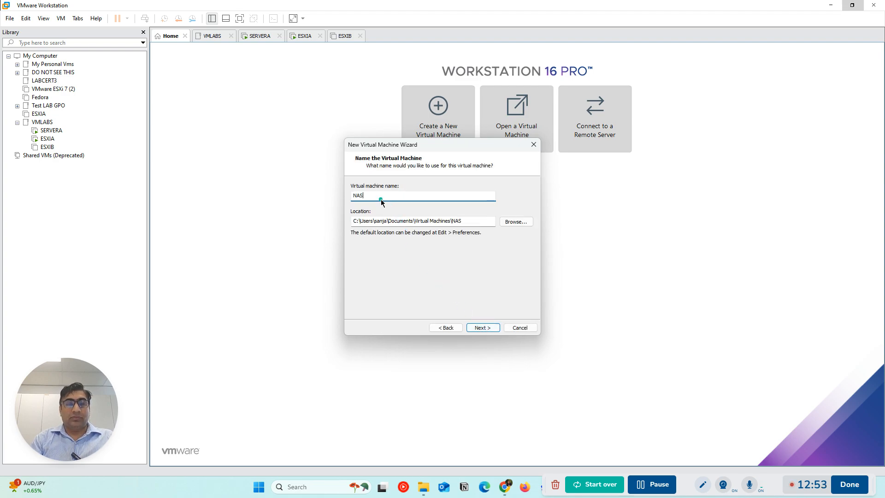
{"action": "left_click", "coordinate": [515, 222]}
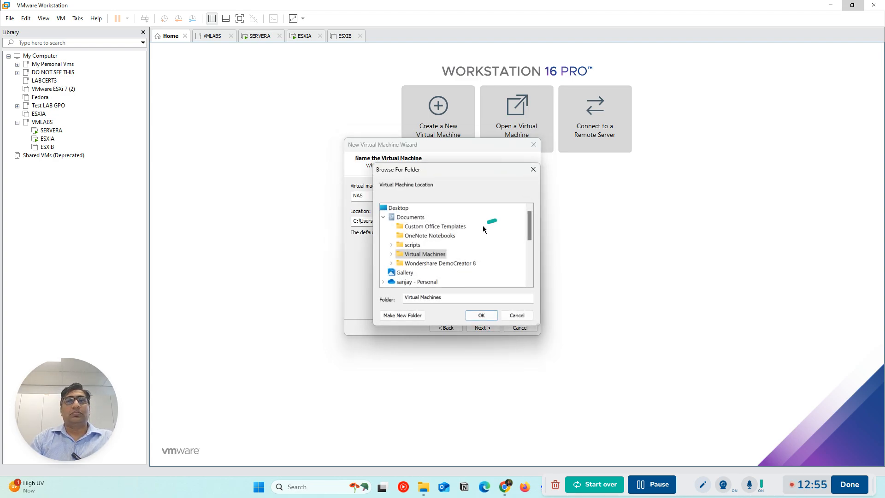
{"action": "scroll", "coordinate": [439, 247], "scroll_direction": "down", "scroll_amount": 5}
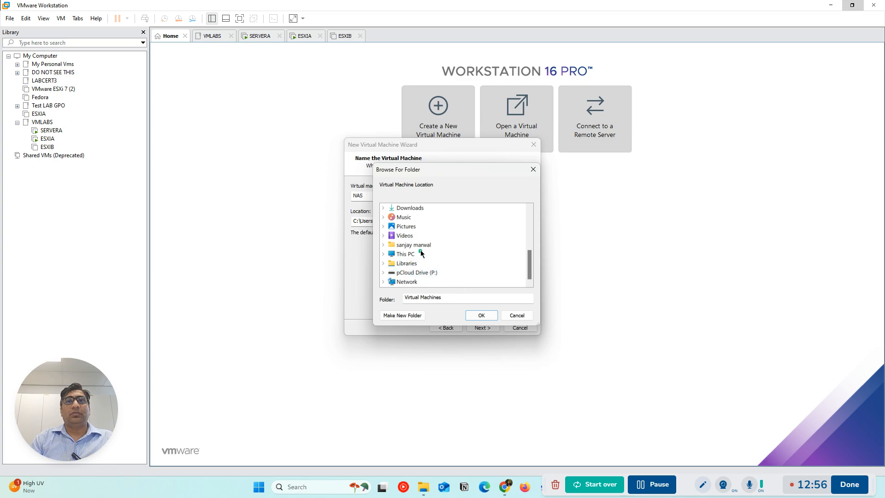
{"action": "double_click", "coordinate": [421, 252]}
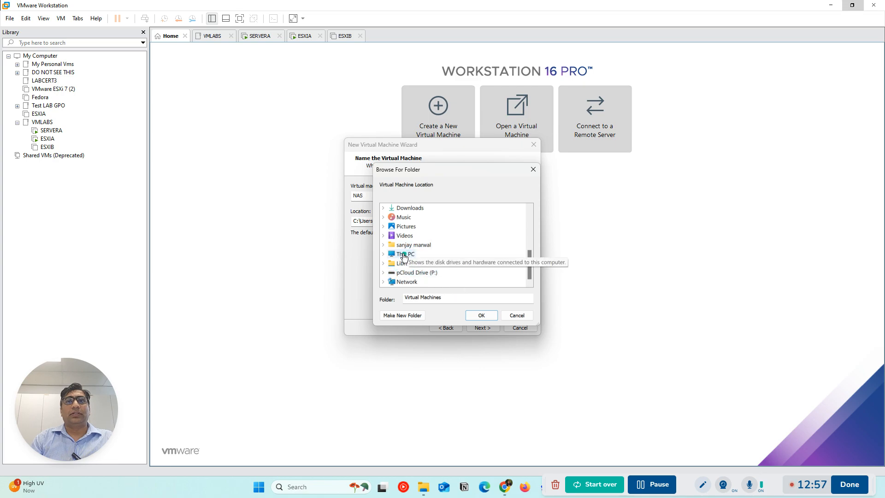
{"action": "left_click", "coordinate": [419, 238]}
{"action": "left_click", "coordinate": [421, 243]}
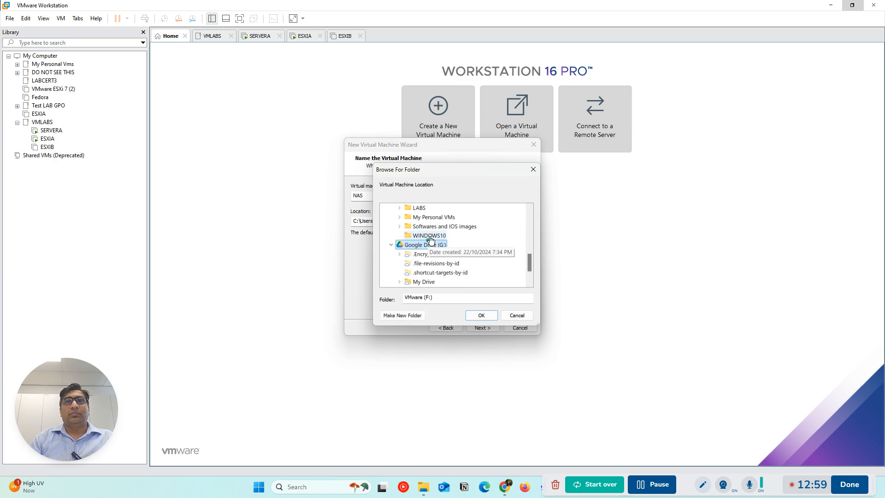
{"action": "left_click", "coordinate": [418, 209]}
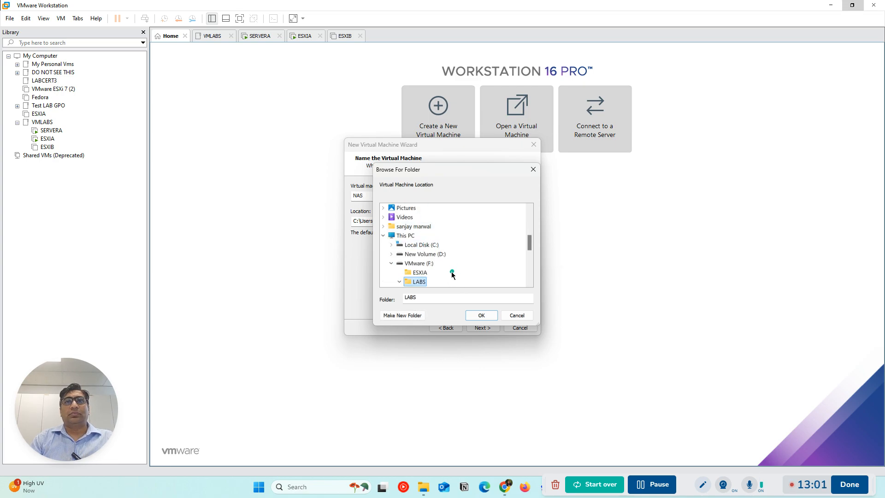
{"action": "scroll", "coordinate": [438, 267], "scroll_direction": "down", "scroll_amount": 3}
{"action": "left_click", "coordinate": [447, 244]}
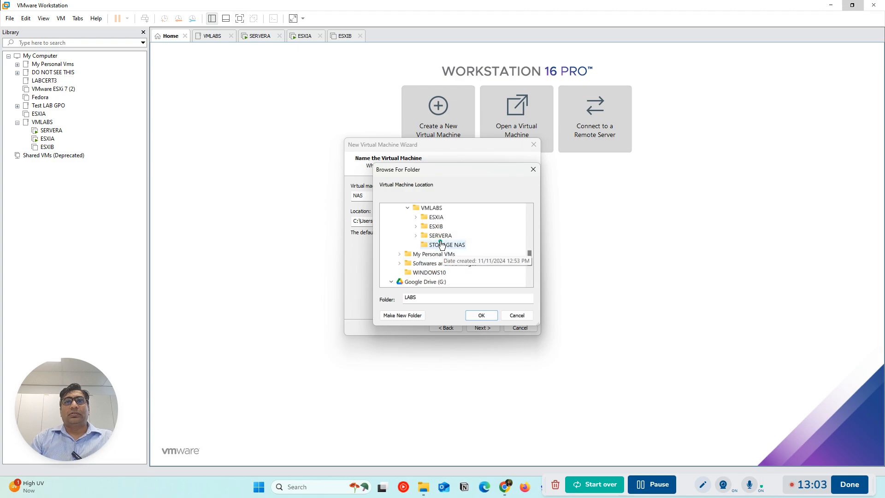
{"action": "left_click", "coordinate": [481, 315]}
{"action": "left_click", "coordinate": [476, 326]}
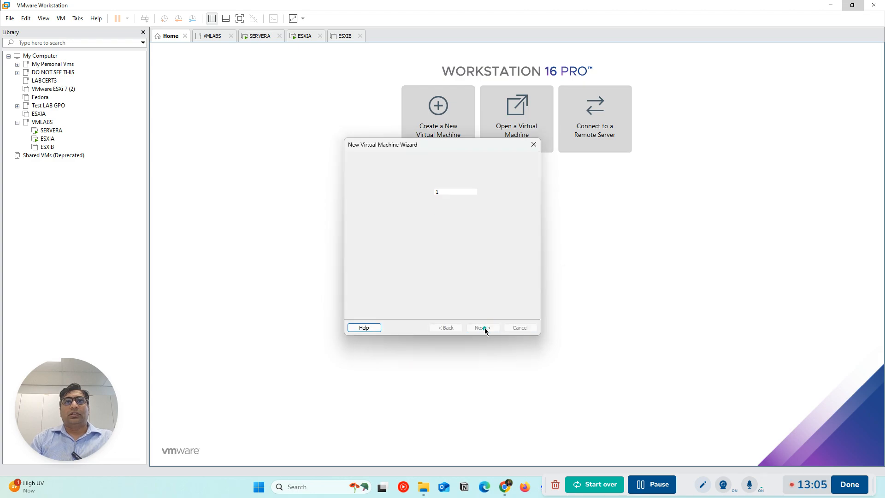
Keep the default processor configuration and set NAS's memory to 8192 MB, dismissing the incoming call notification
{"action": "left_click", "coordinate": [479, 328]}
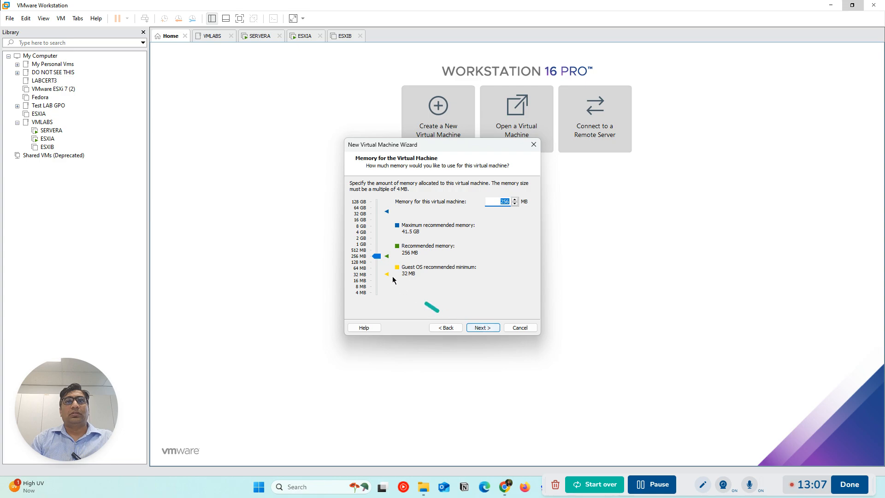
{"action": "left_click", "coordinate": [361, 226]}
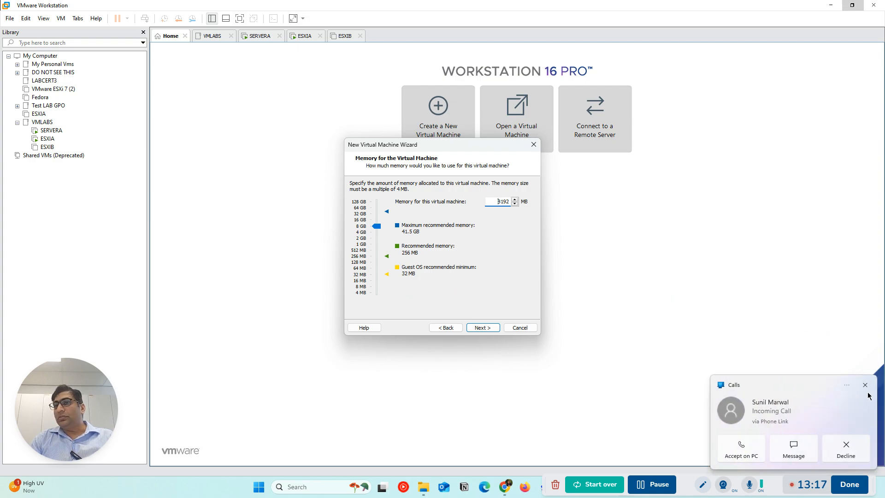
{"action": "left_click", "coordinate": [865, 386]}
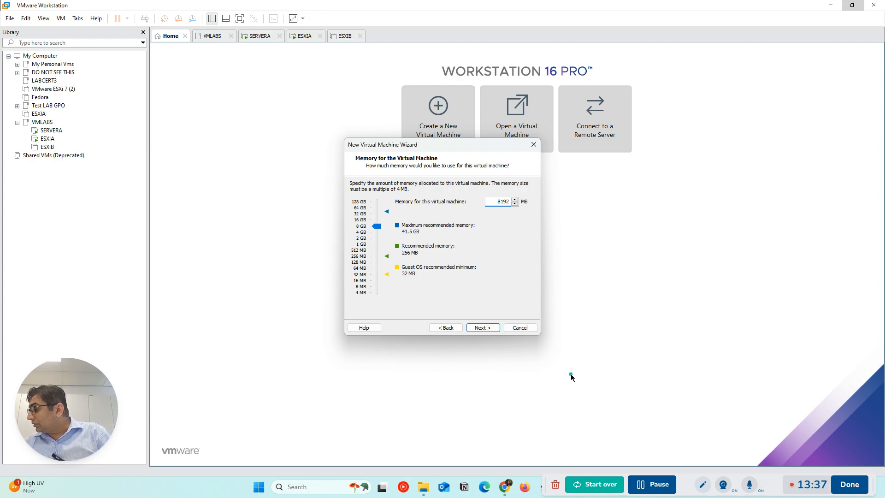
{"action": "left_click", "coordinate": [484, 329]}
Select host-only networking for NAS and keep the LSI Logic controller and the IDE disk type
{"action": "left_click", "coordinate": [364, 245]}
{"action": "left_click", "coordinate": [482, 327]}
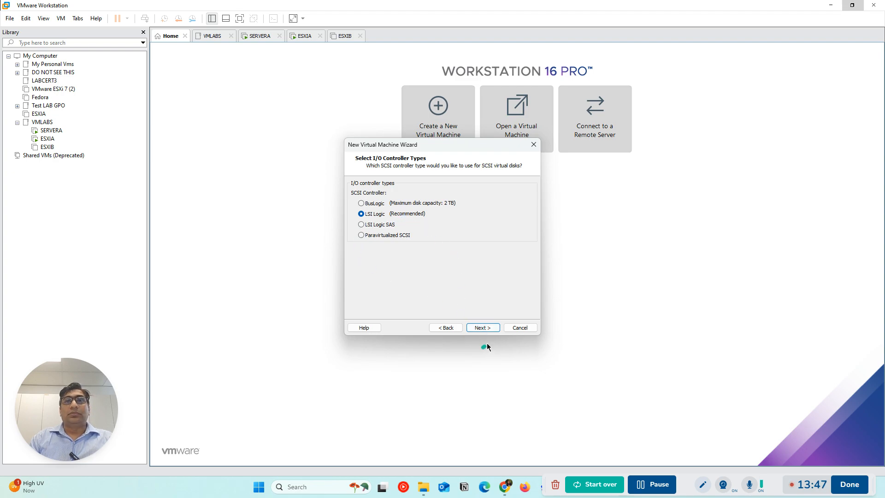
{"action": "left_click", "coordinate": [486, 327]}
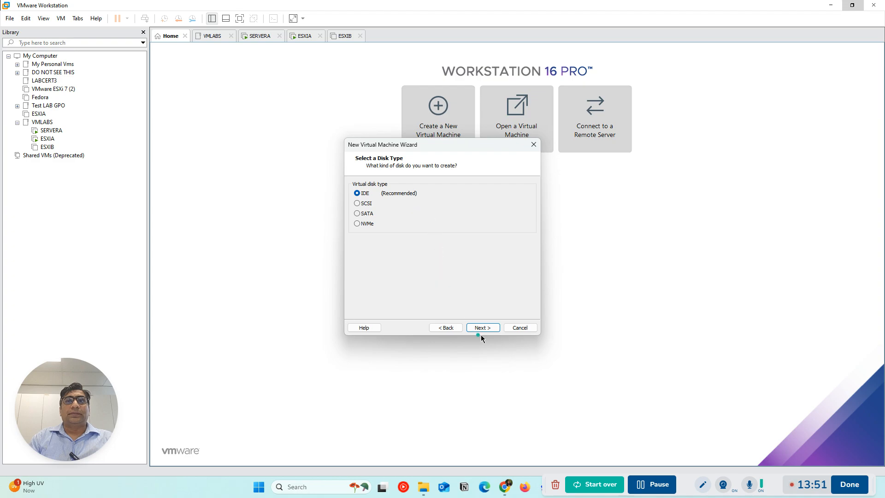
{"action": "left_click", "coordinate": [489, 327]}
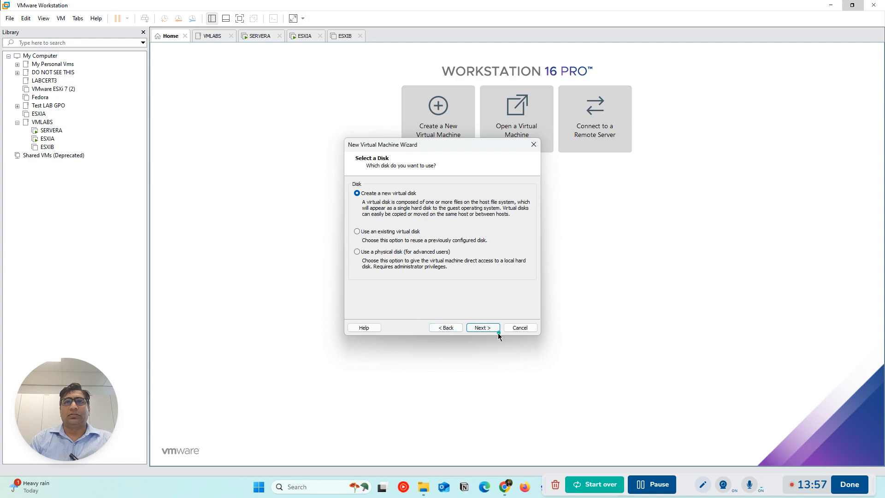
Create a new 80 GB virtual disk stored as a single file, keeping the file name NAS.vmdk
{"action": "left_click", "coordinate": [495, 328]}
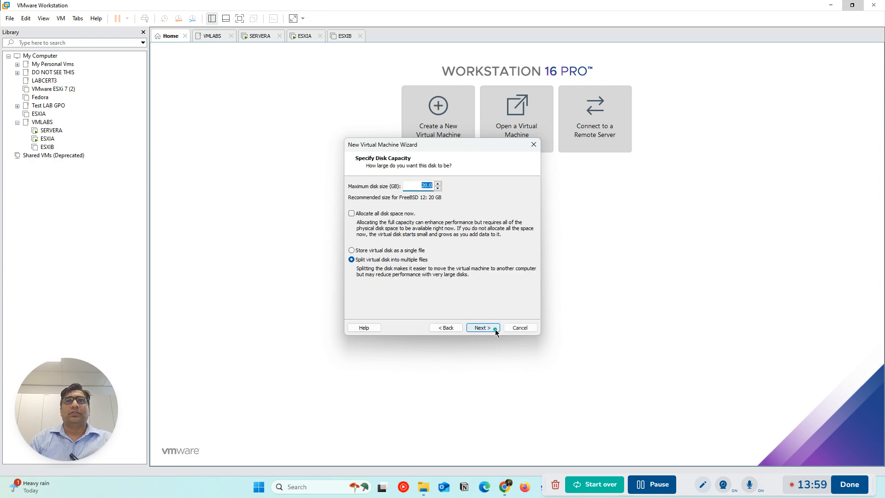
{"action": "double_click", "coordinate": [425, 185]}
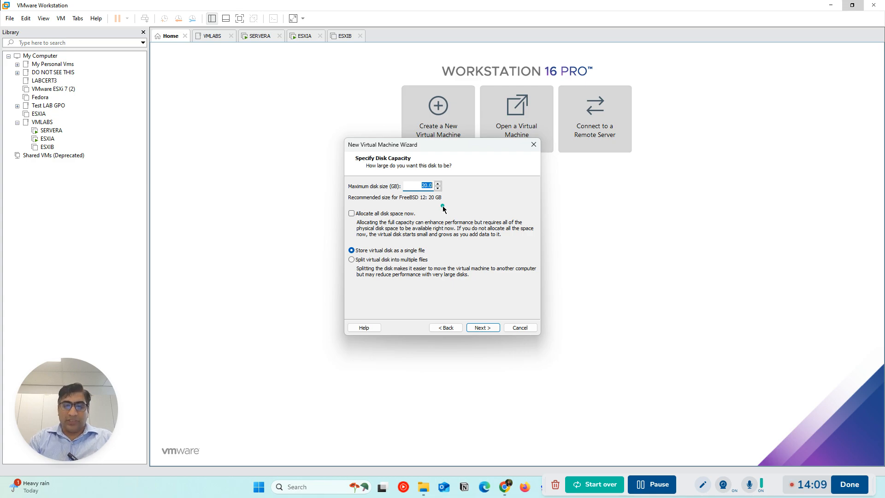
{"action": "type", "text": "80"}
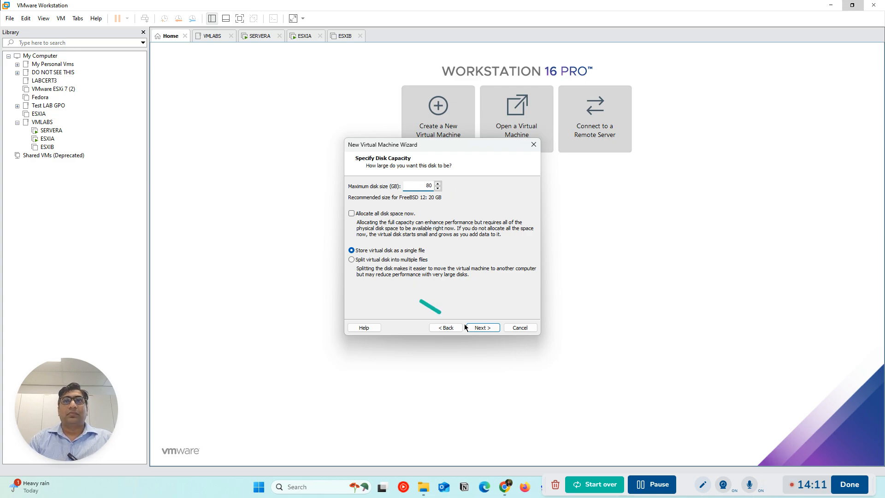
{"action": "left_click", "coordinate": [488, 327]}
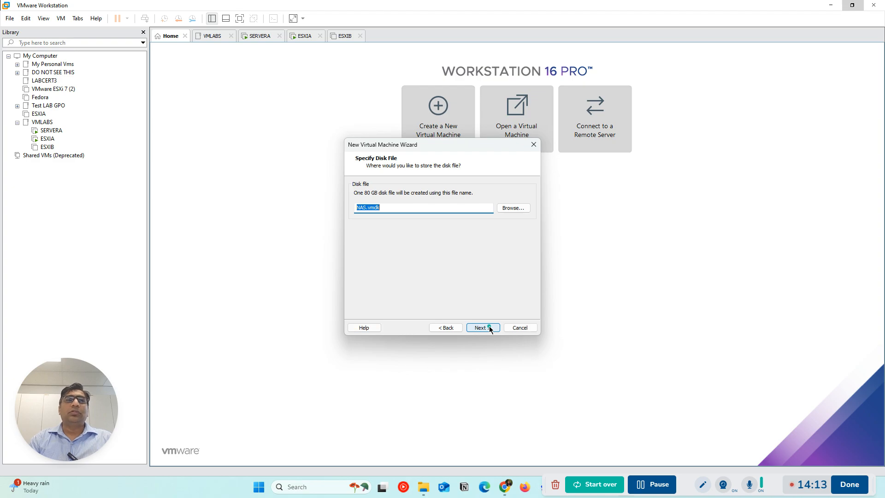
{"action": "left_click", "coordinate": [489, 327]}
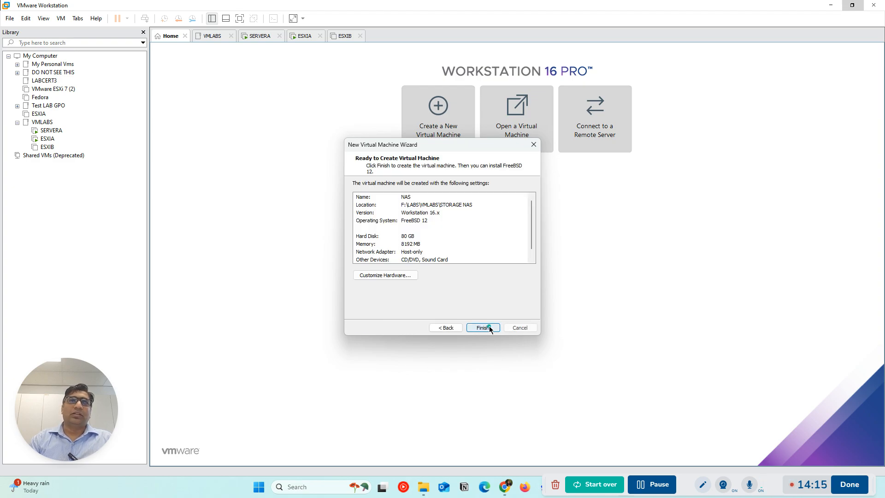
Finish creating the NAS virtual machine and move it into the VMLABS library folder
{"action": "left_click", "coordinate": [488, 327]}
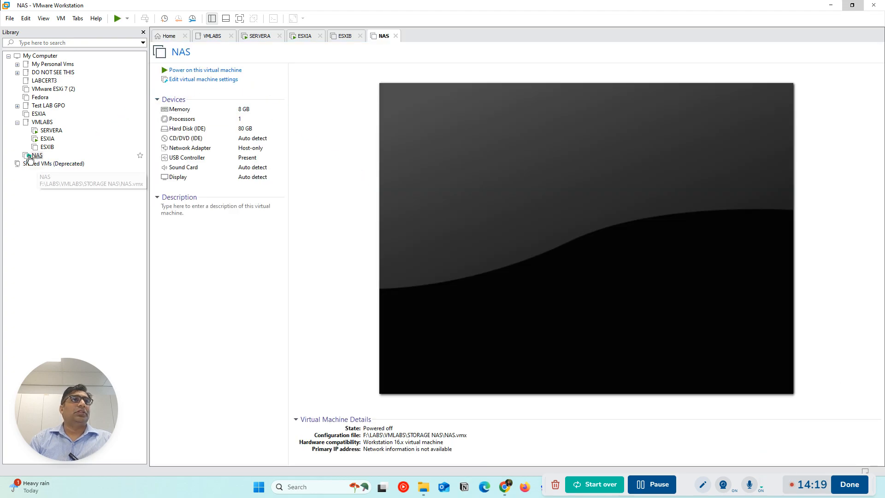
{"action": "left_click_drag", "start_coordinate": [33, 159], "coordinate": [48, 148]}
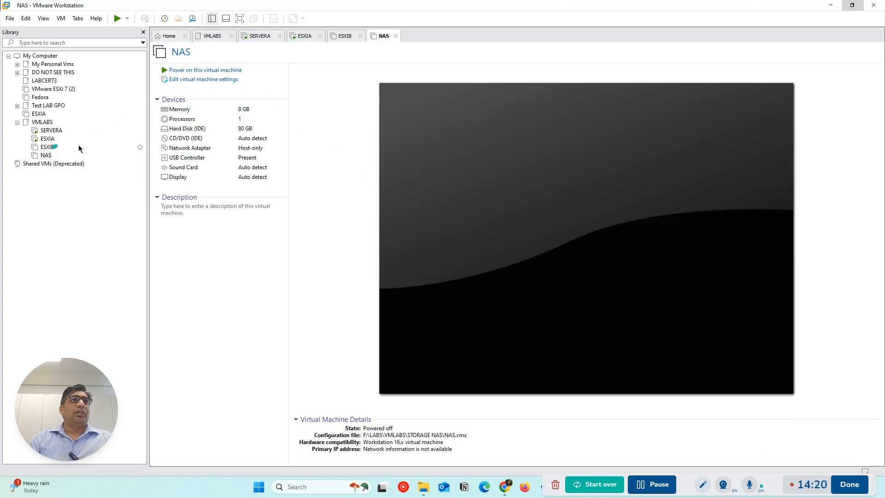
Set and confirm the built-in administrator account password on SERVERA and finish the Windows setup
{"action": "left_click", "coordinate": [305, 37]}
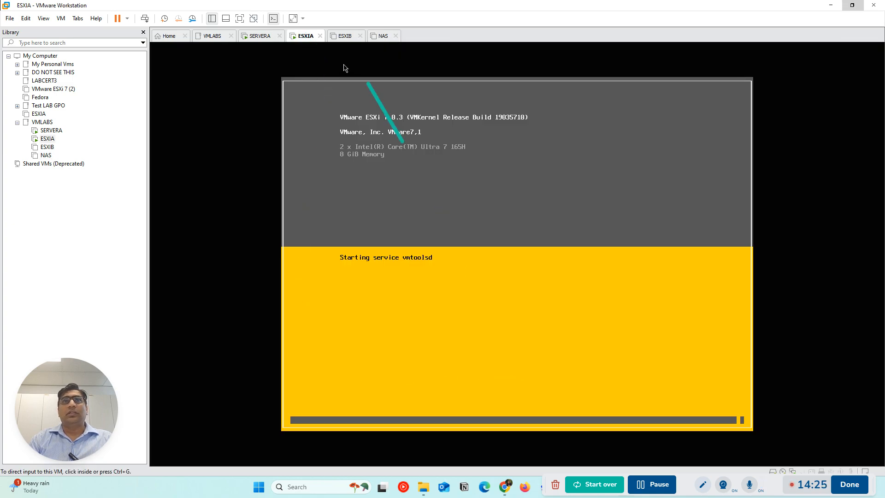
{"action": "left_click", "coordinate": [259, 36]}
{"action": "left_click", "coordinate": [403, 217]}
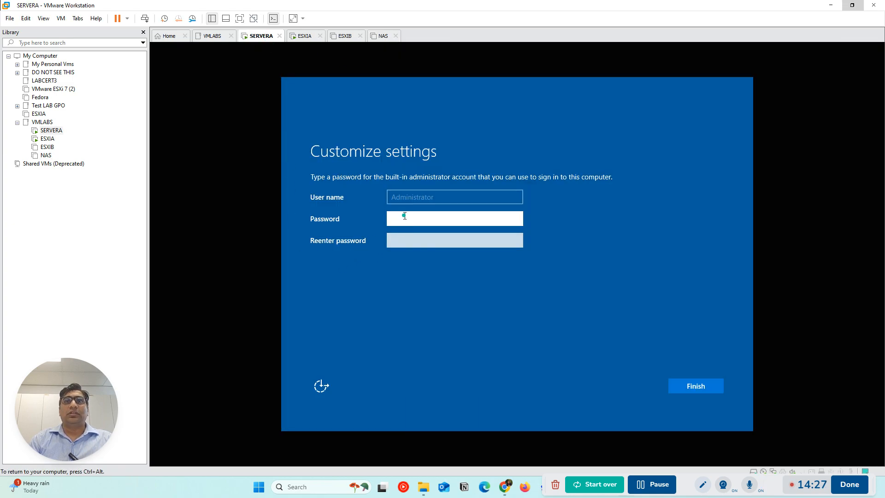
{"action": "type", "text": "********"}
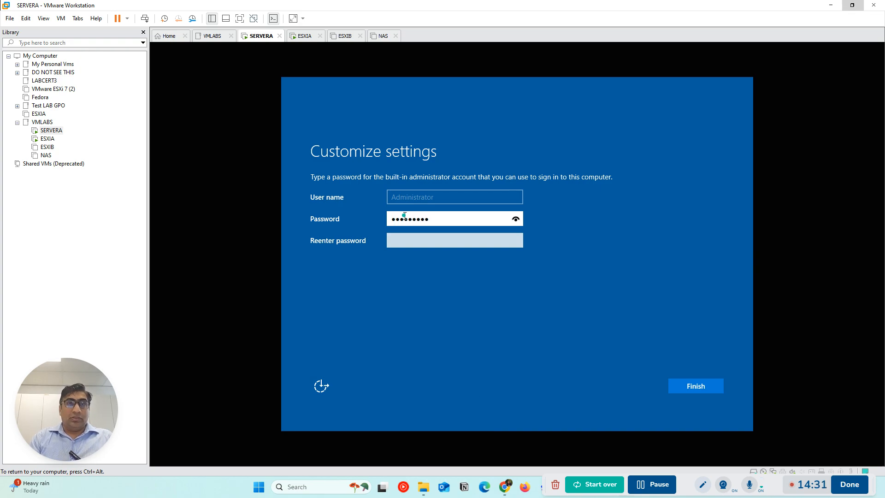
{"action": "key", "text": "Tab"}
{"action": "type", "text": "******"}
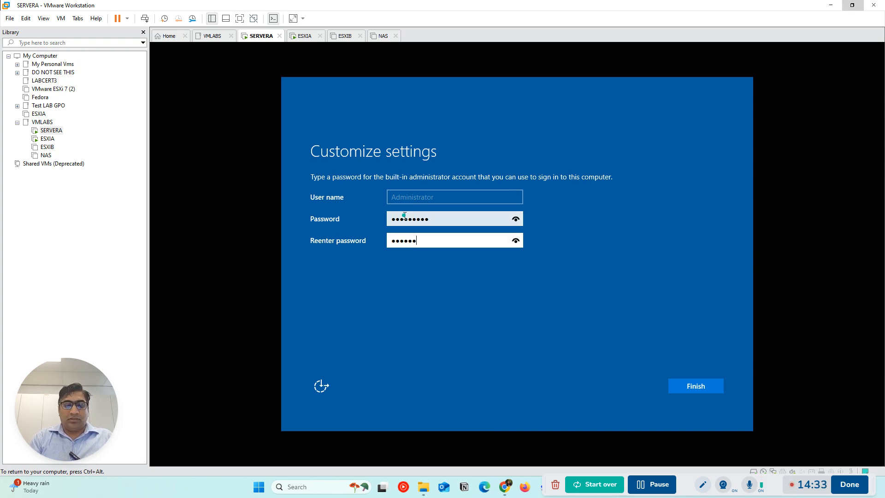
{"action": "type", "text": "*"}
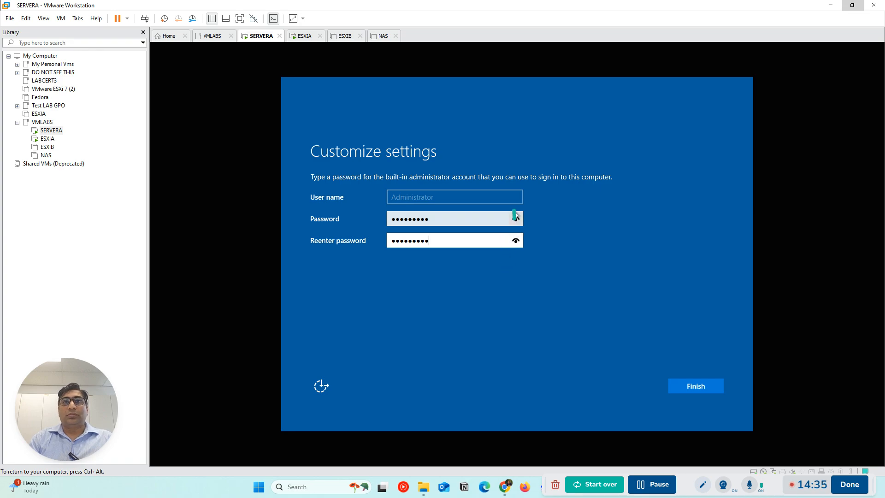
{"action": "left_click", "coordinate": [514, 242]}
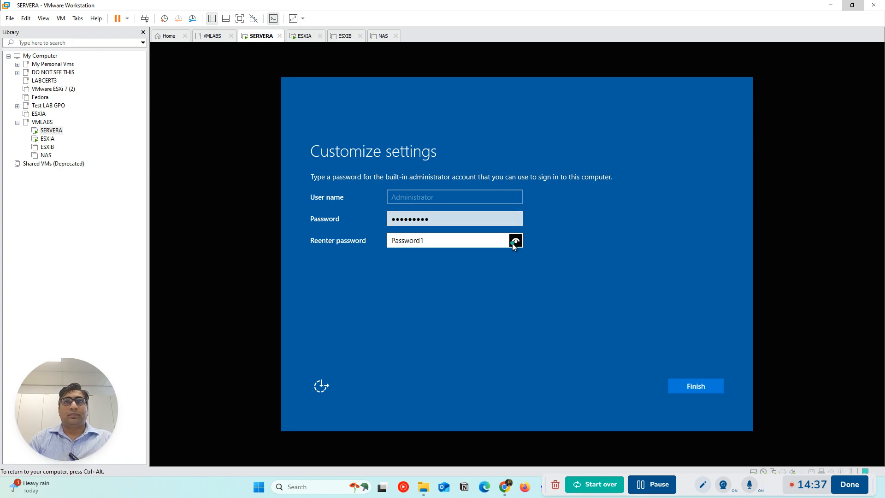
{"action": "left_click", "coordinate": [682, 386]}
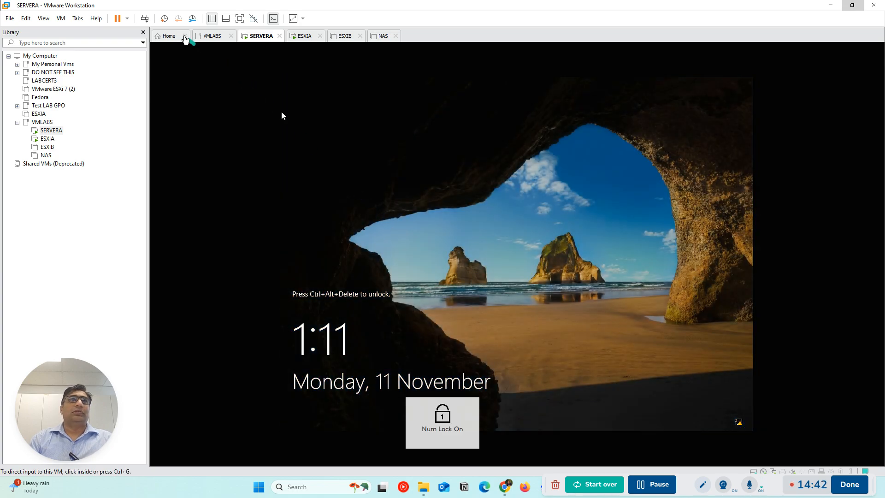
Unlock SERVERA and sign in to Windows as Administrator with the account password
{"action": "left_click", "coordinate": [145, 19]}
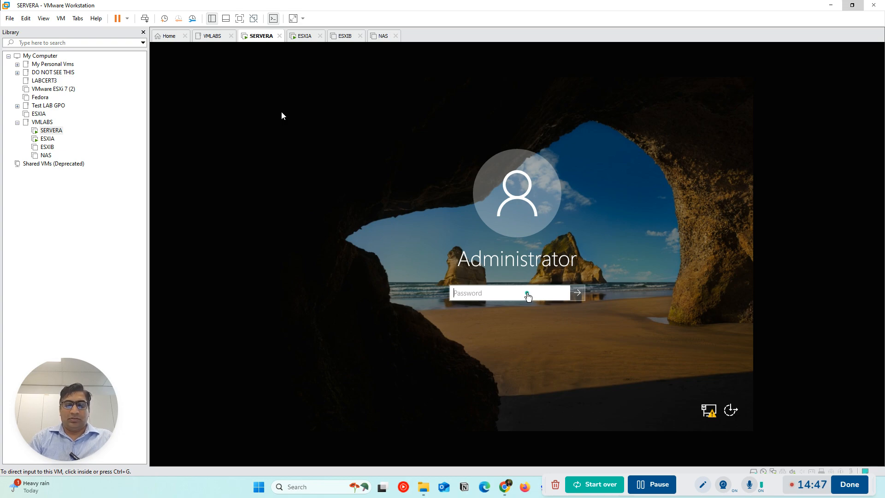
{"action": "left_click", "coordinate": [527, 293]}
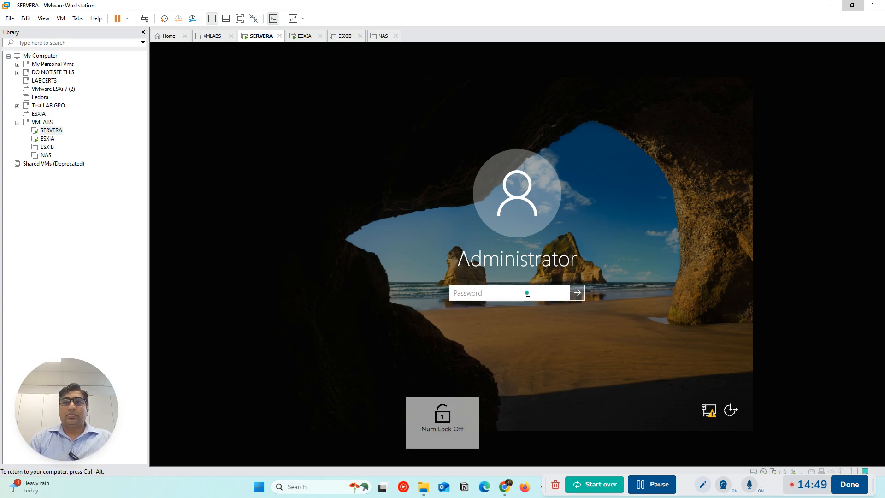
{"action": "type", "text": "••••••••"}
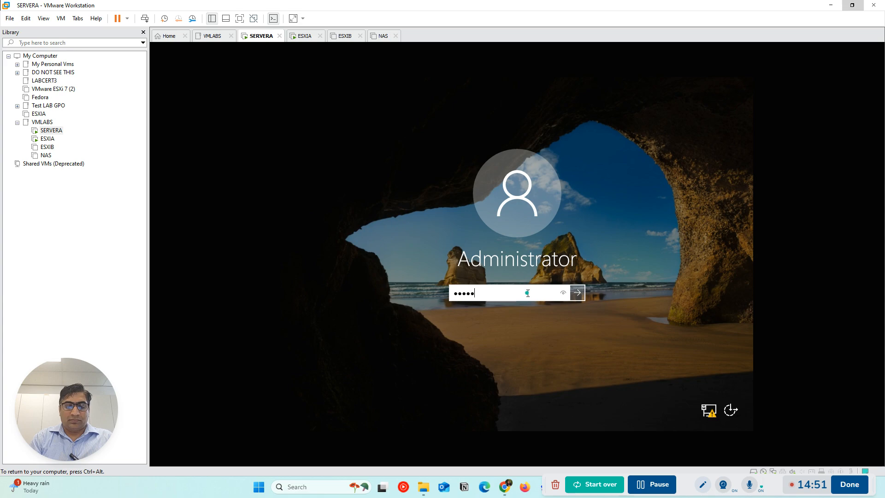
{"action": "key", "text": "Return"}
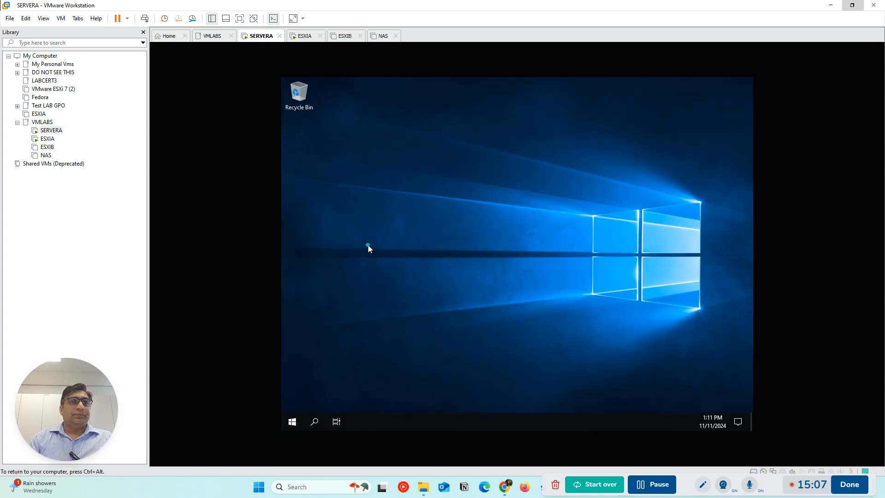
Start the VMware Tools installation for SERVERA and dismiss the installation hint
{"action": "key", "text": "ctrl+alt"}
{"action": "left_click", "coordinate": [59, 18]}
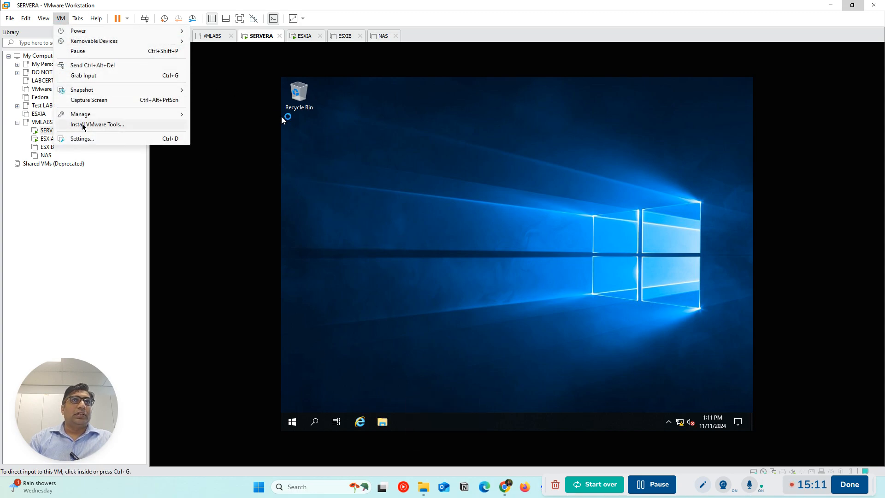
{"action": "left_click", "coordinate": [87, 126]}
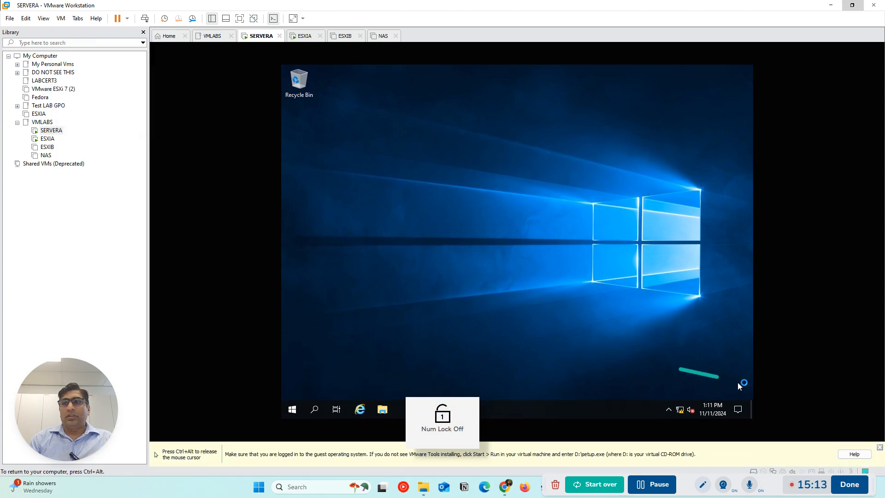
{"action": "left_click", "coordinate": [880, 447]}
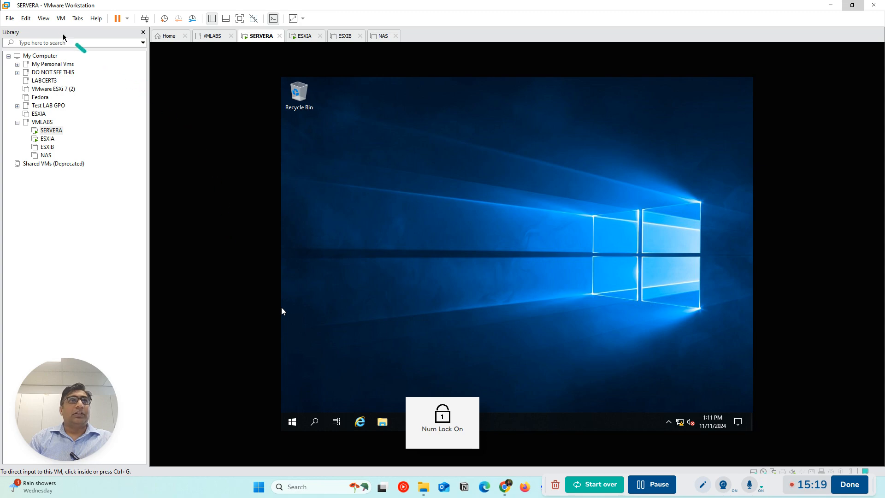
Browse to the VMware Tools DVD drive (D:) inside SERVERA and run setup64
{"action": "left_click", "coordinate": [60, 18]}
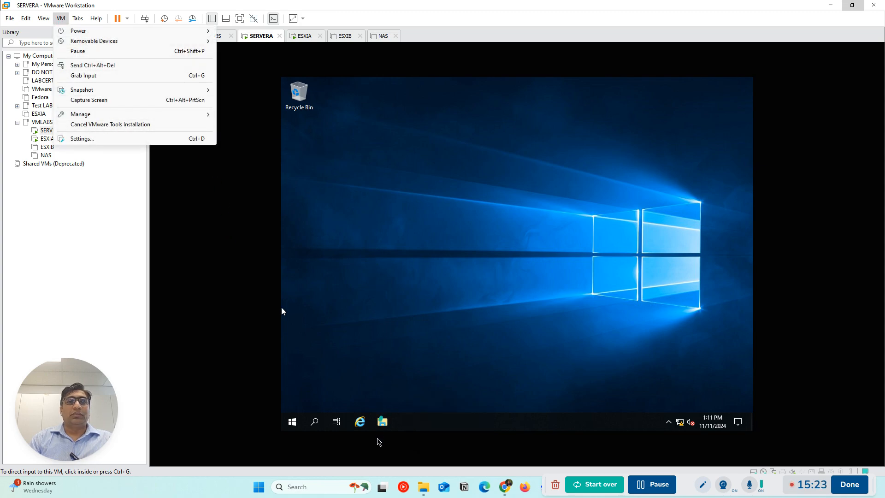
{"action": "left_click", "coordinate": [384, 426]}
{"action": "left_click", "coordinate": [282, 312]}
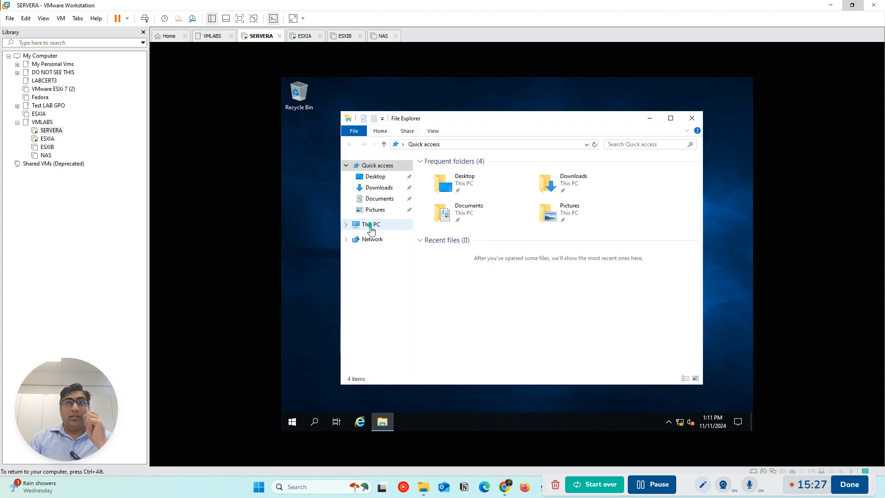
{"action": "left_click", "coordinate": [371, 225]}
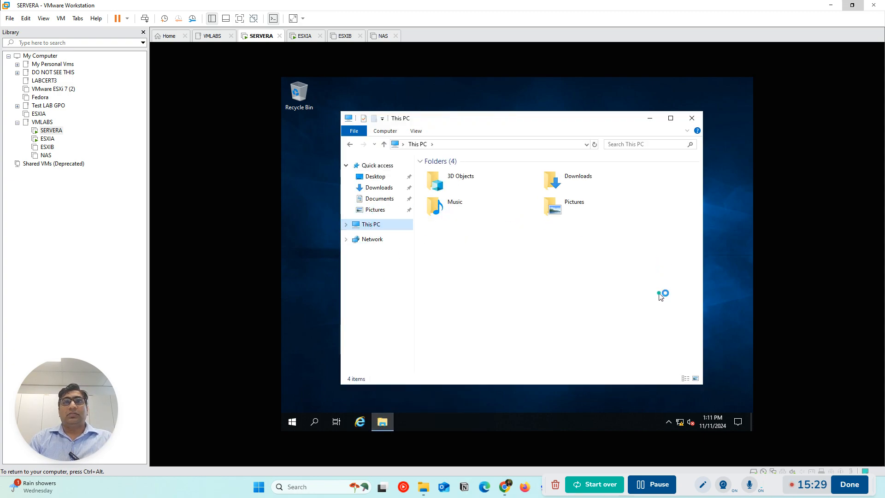
{"action": "left_click", "coordinate": [363, 226]}
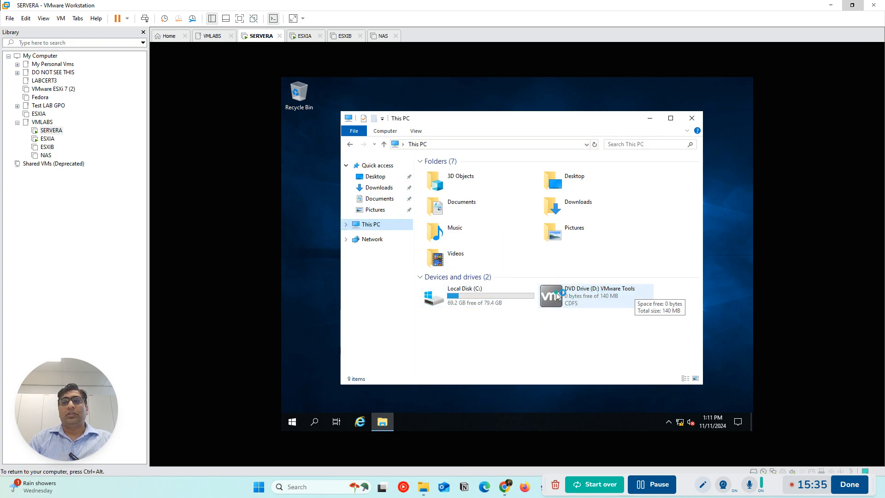
{"action": "double_click", "coordinate": [557, 295]}
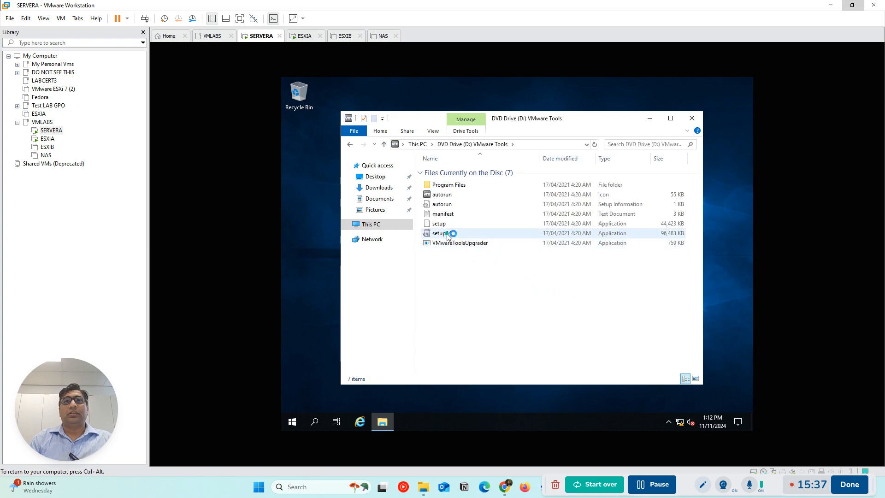
{"action": "double_click", "coordinate": [447, 234]}
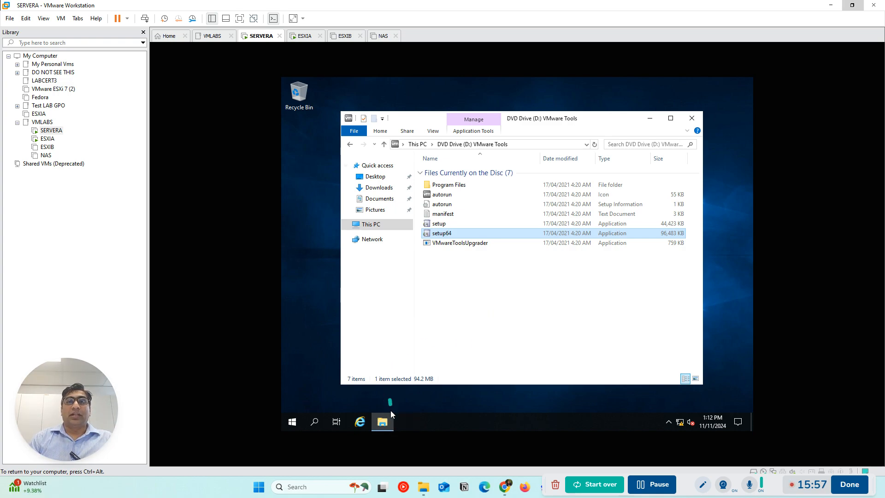
Install VMware Tools on SERVERA using the Complete setup type
{"action": "left_click", "coordinate": [404, 422]}
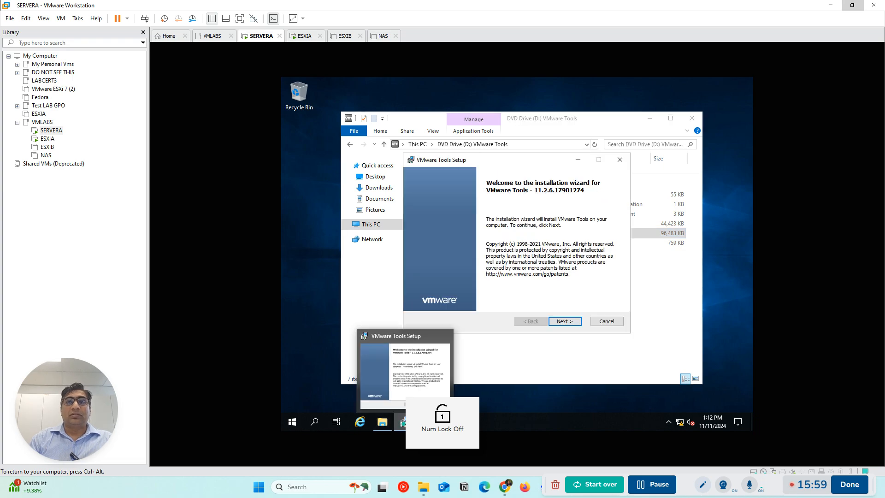
{"action": "left_click", "coordinate": [568, 324]}
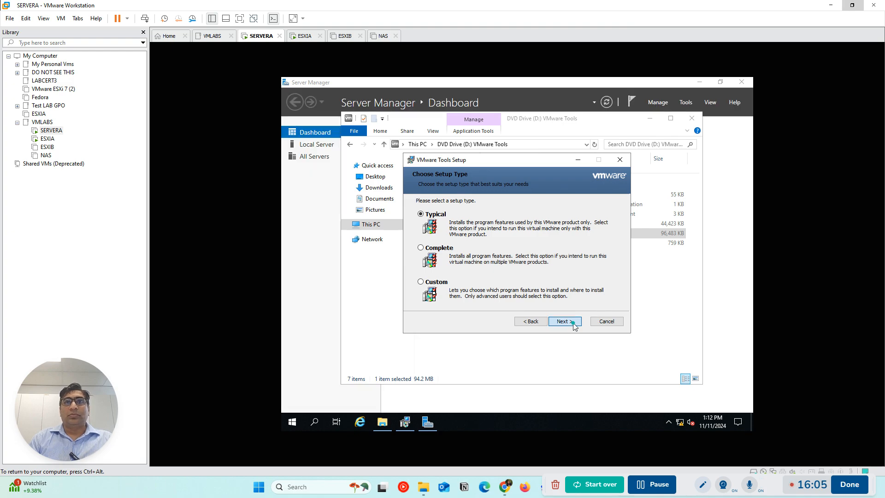
{"action": "left_click", "coordinate": [574, 325]}
{"action": "left_click", "coordinate": [530, 321]}
{"action": "left_click", "coordinate": [433, 248]}
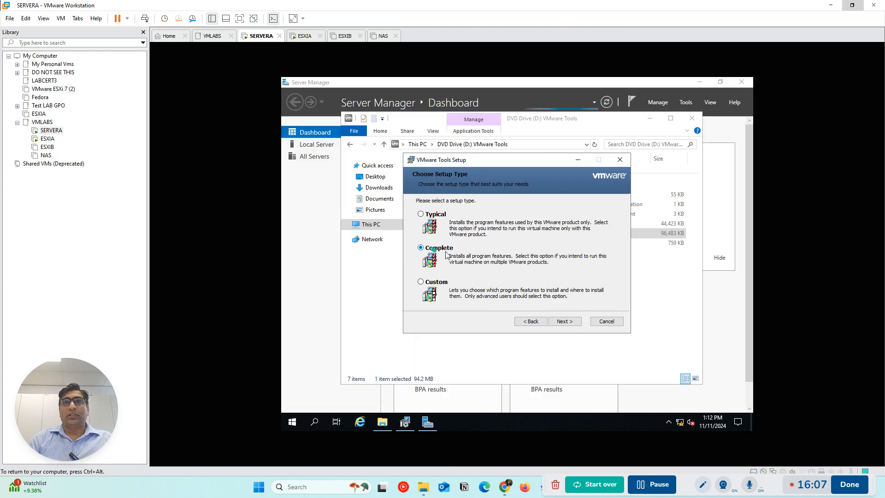
{"action": "left_click", "coordinate": [572, 324]}
{"action": "left_click", "coordinate": [572, 324]}
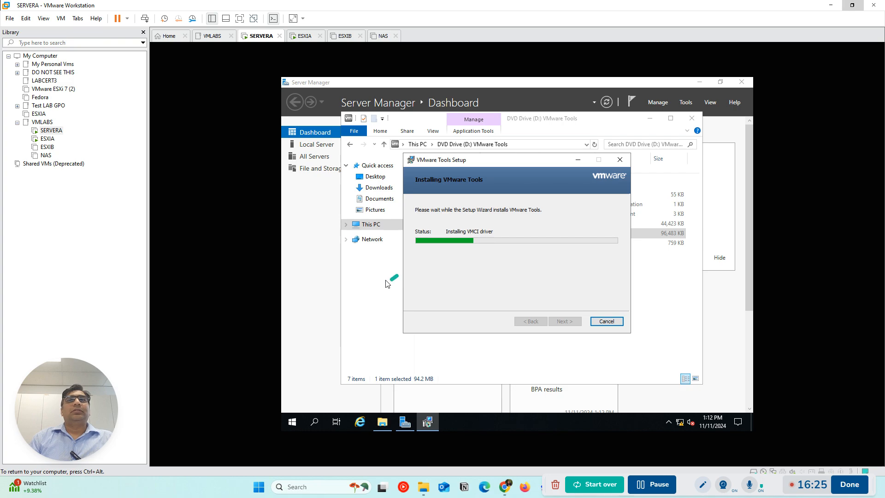
Try to begin the ESXi 7.0.3 installation on ESXIA and accept its end user license agreement
{"action": "key", "text": "ctrl+alt"}
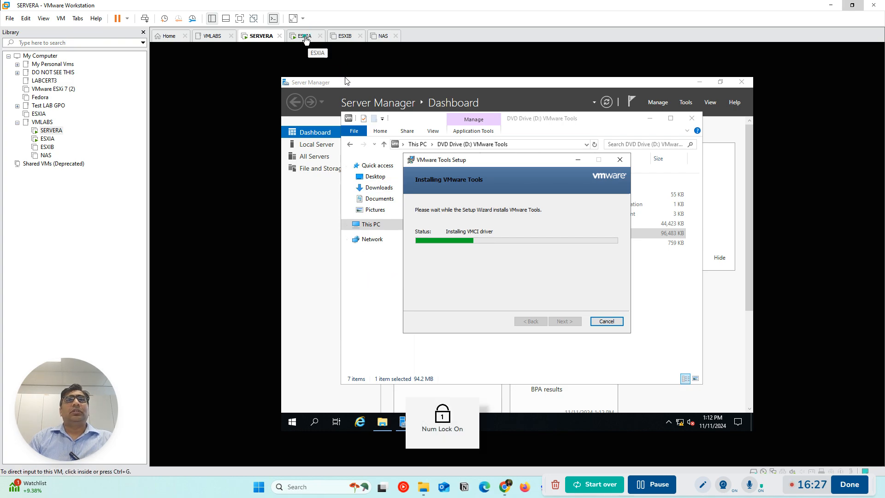
{"action": "left_click", "coordinate": [309, 37]}
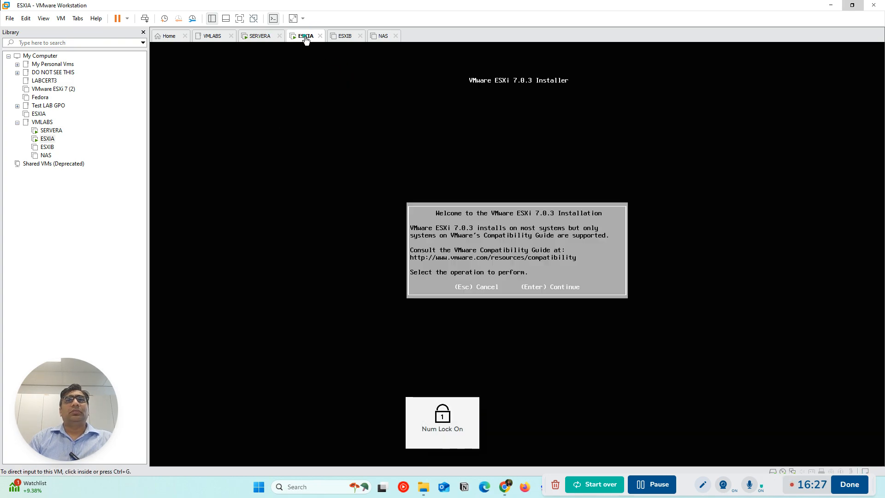
{"action": "left_click", "coordinate": [529, 307]}
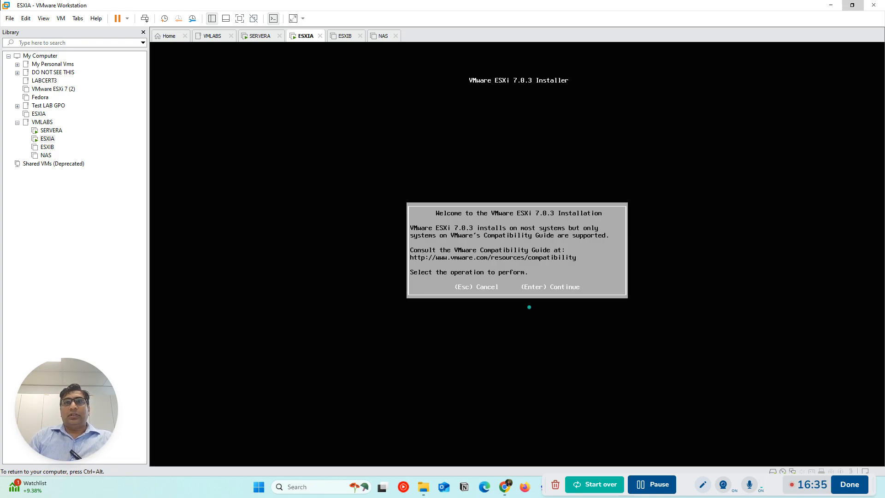
{"action": "key", "text": "Return"}
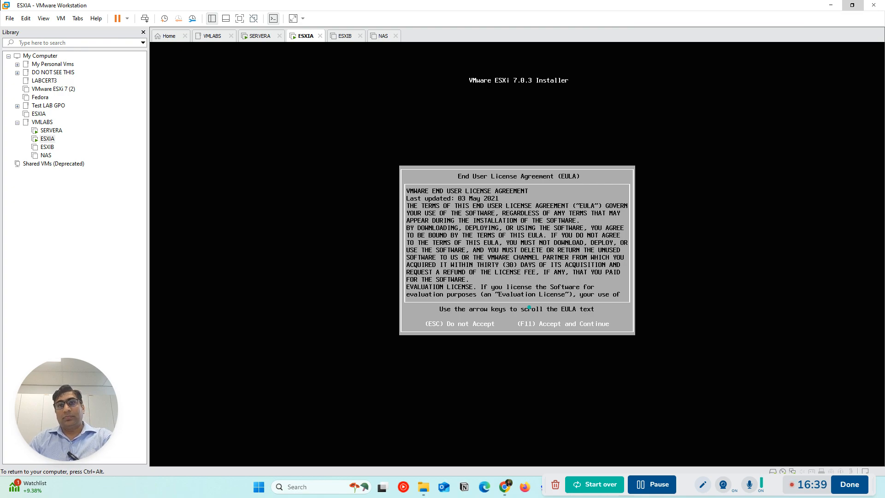
{"action": "key", "text": "F11"}
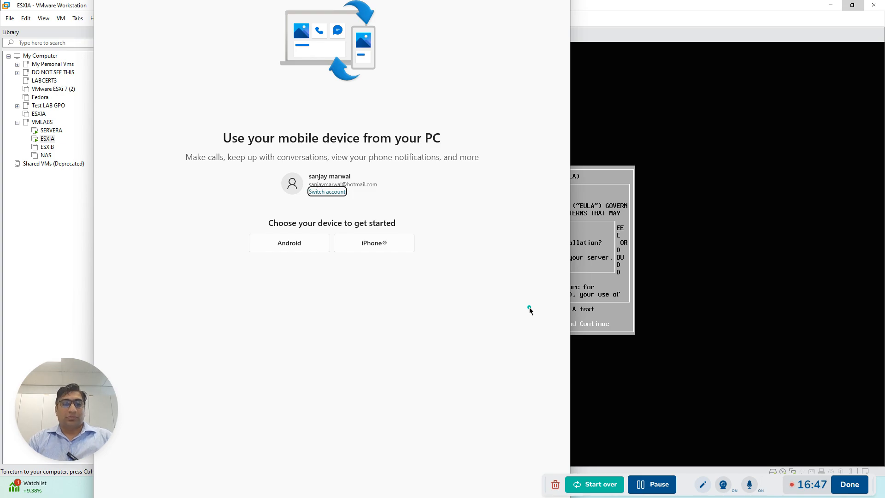
Dismiss the mobile device window and confirm cancelling the ESXi installation on ESXIA
{"action": "key", "text": "ctrl+alt"}
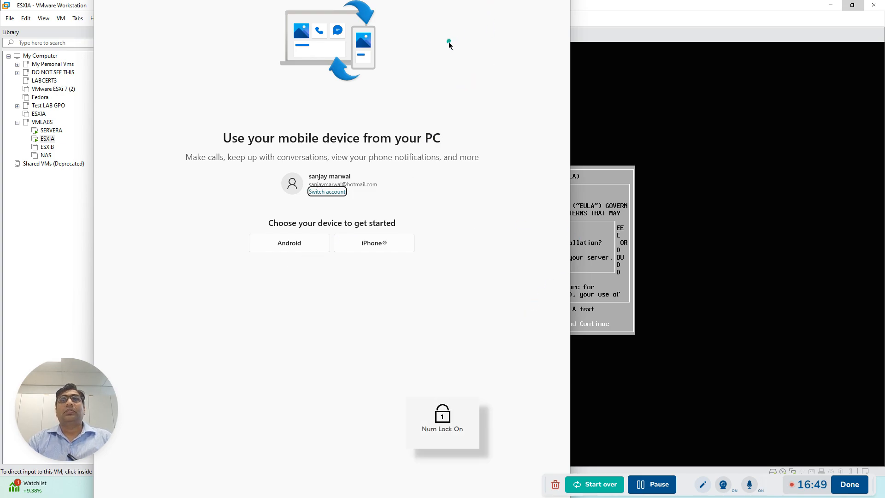
{"action": "left_click", "coordinate": [712, 232]}
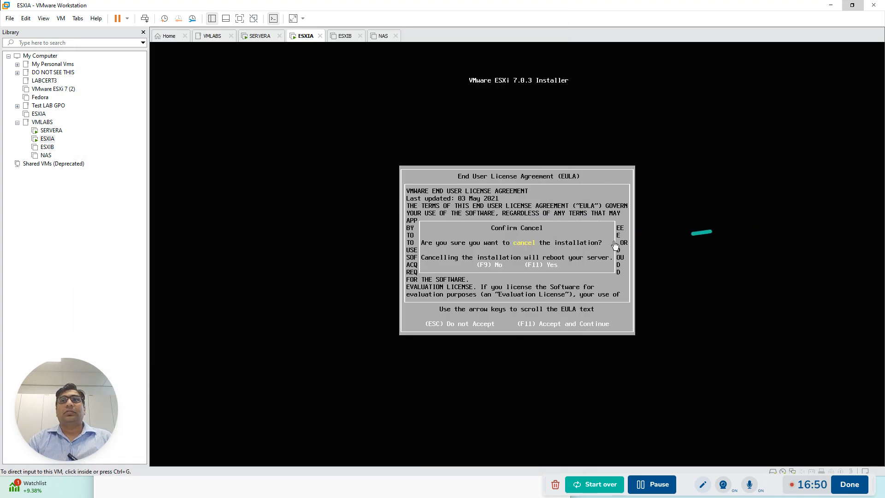
{"action": "left_click", "coordinate": [527, 271]}
{"action": "key", "text": "F11"}
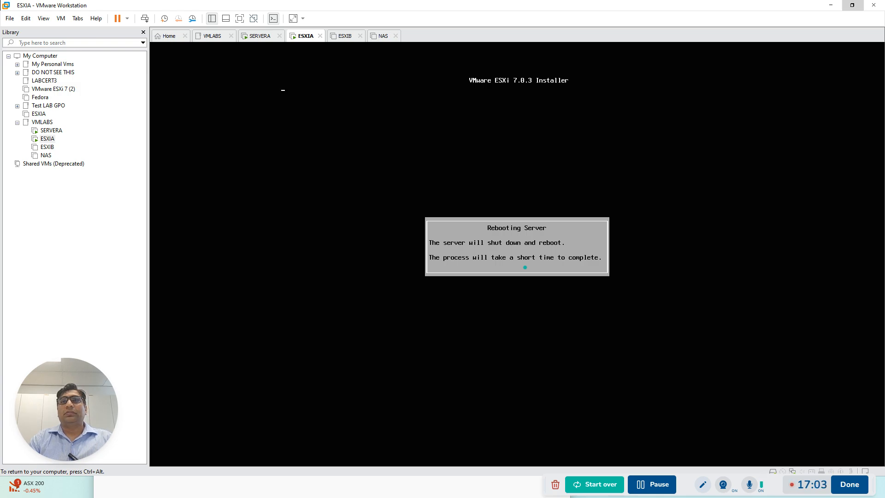
Switch from ESXIA to ESXIB, power it on and dismiss the prompt about connecting the missing ide1:0 device
{"action": "key", "text": "ctrl+alt"}
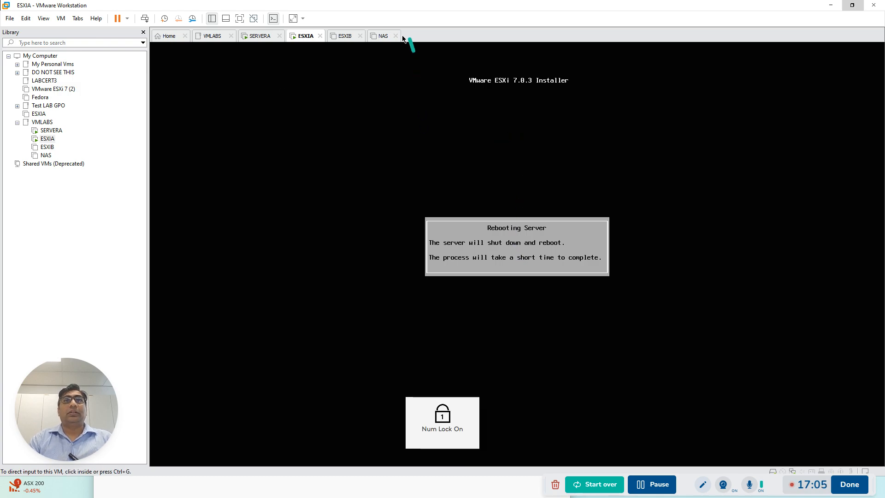
{"action": "left_click", "coordinate": [341, 39]}
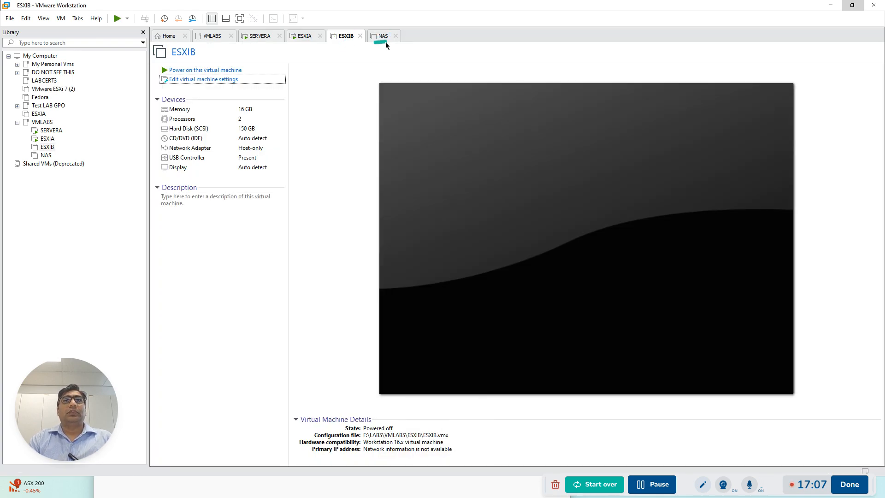
{"action": "left_click", "coordinate": [212, 70]}
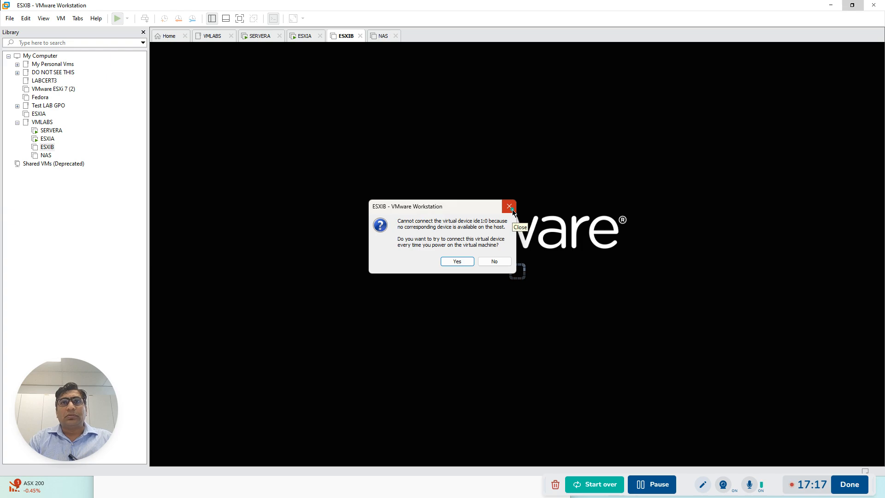
{"action": "left_click", "coordinate": [512, 210]}
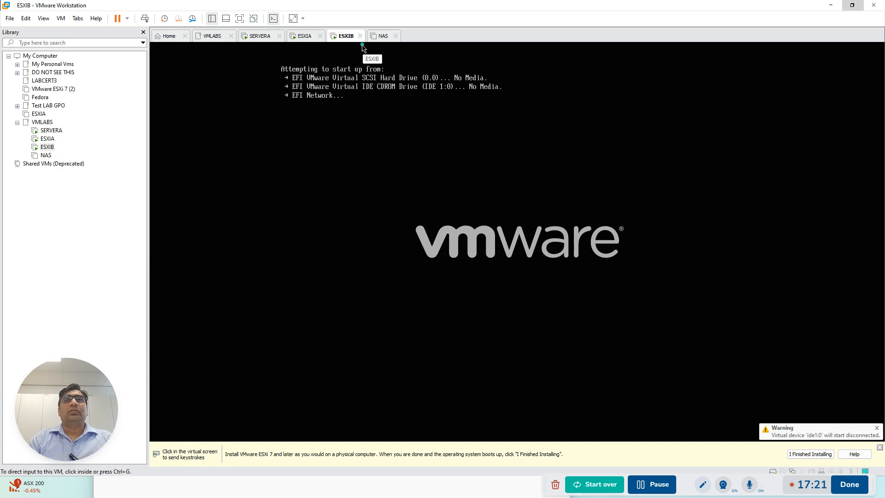
Shut down the ESXIB guest and confirm the shutdown
{"action": "right_click", "coordinate": [346, 36]}
{"action": "mouse_move", "coordinate": [414, 54]}
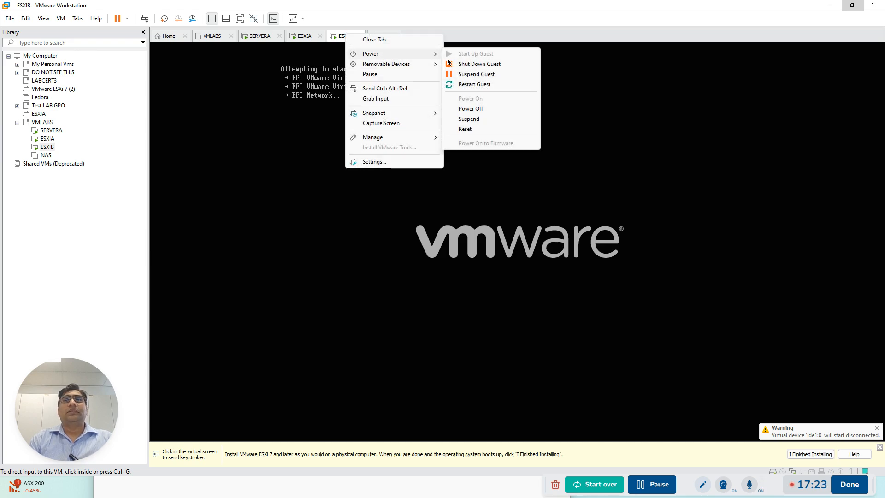
{"action": "left_click", "coordinate": [476, 63]}
{"action": "left_click", "coordinate": [463, 259]}
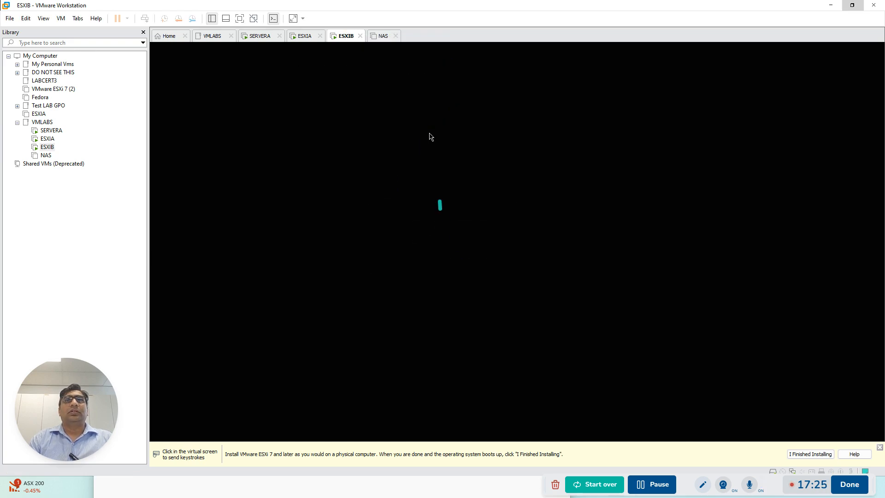
Set ESXIB's CD/DVD drive to use the ISO image VMware-VMvisor-Installer-7.0U3c-19035710.x86_64.iso and power on the machine
{"action": "left_click", "coordinate": [202, 82]}
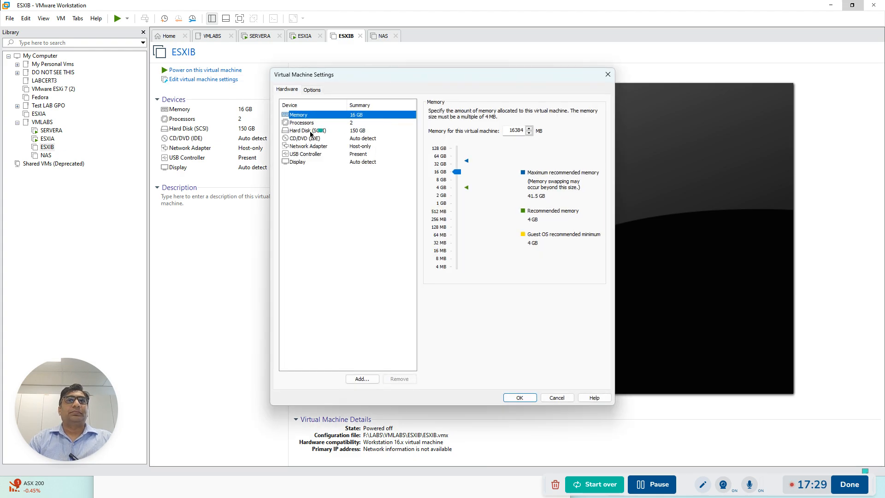
{"action": "left_click", "coordinate": [304, 138]}
{"action": "left_click", "coordinate": [430, 167]}
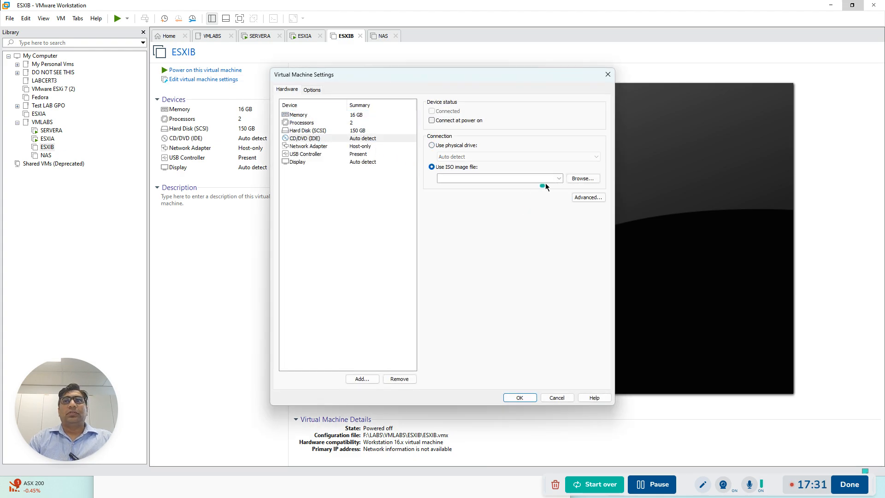
{"action": "left_click", "coordinate": [558, 179]}
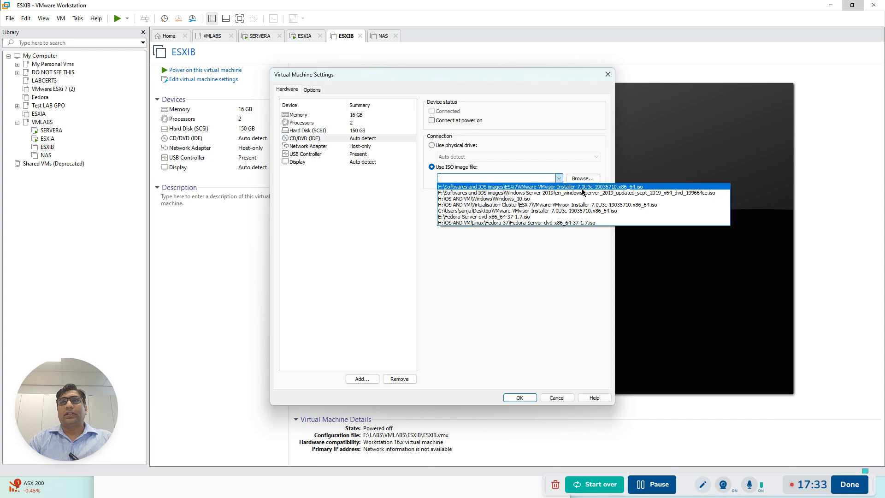
{"action": "left_click", "coordinate": [583, 187]}
{"action": "left_click", "coordinate": [518, 397]}
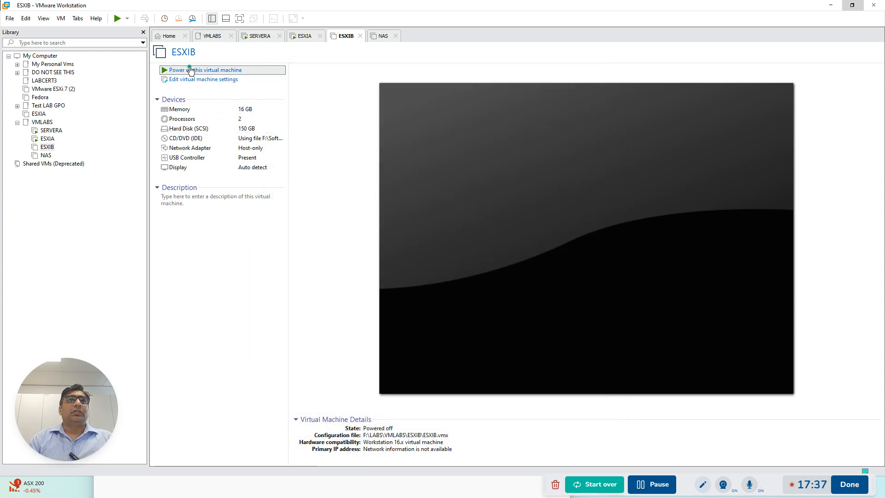
{"action": "left_click", "coordinate": [196, 70]}
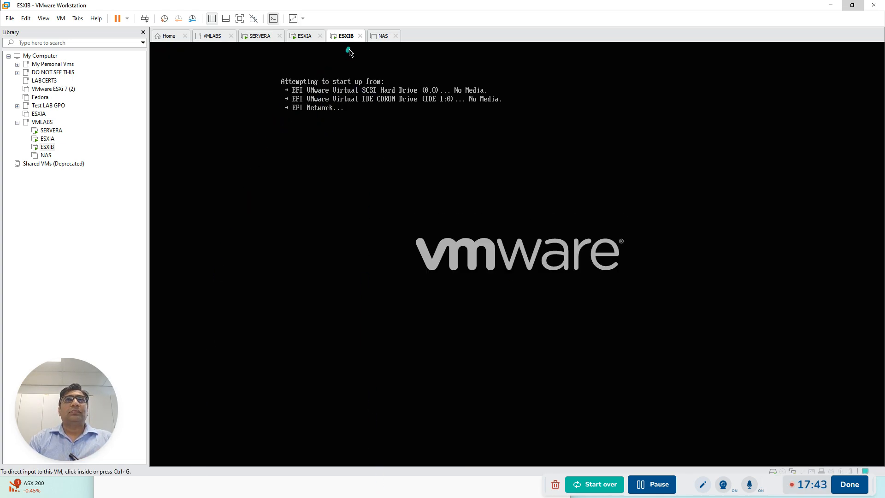
Try to boot ESXIB into the installer by reselecting the VMware-VMvisor-Installer-7.0U3c-19035710.x86_64.iso image and restarting the machine
{"action": "left_click", "coordinate": [143, 18]}
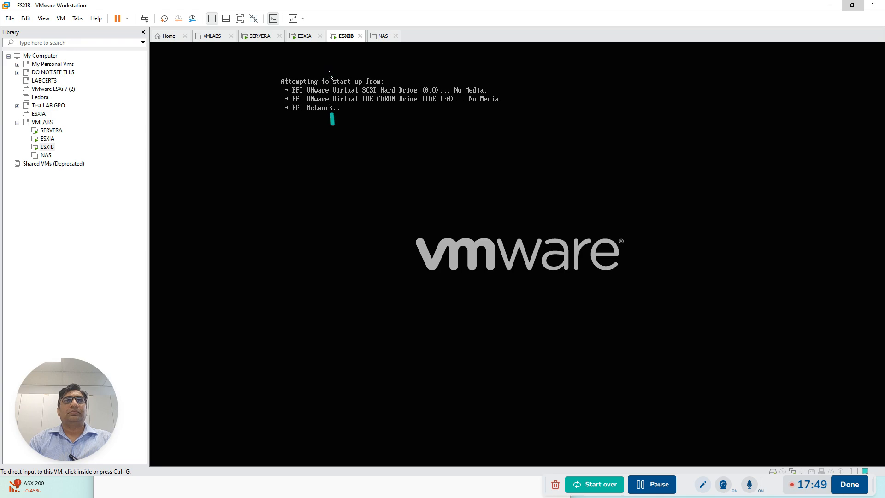
{"action": "right_click", "coordinate": [345, 40]}
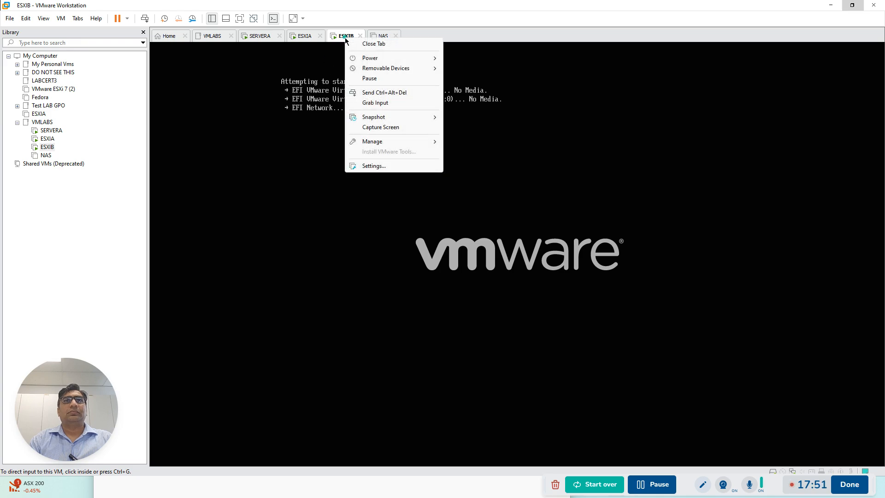
{"action": "left_click", "coordinate": [374, 167]}
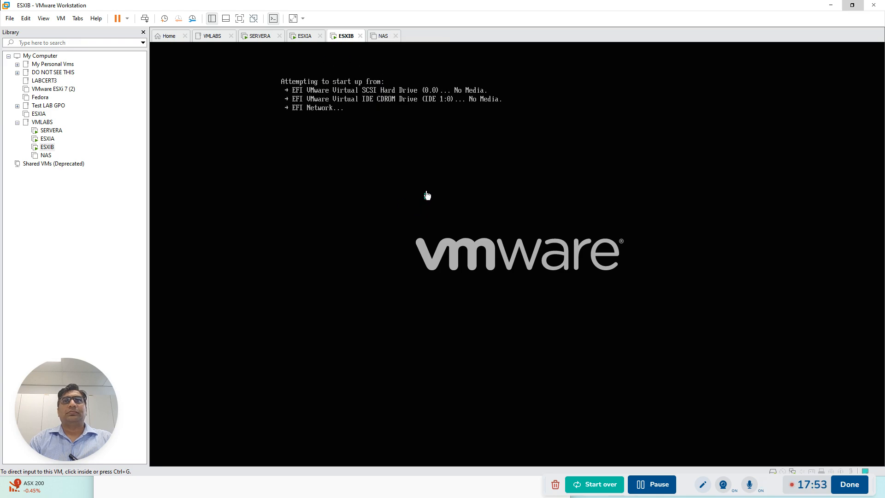
{"action": "left_click", "coordinate": [308, 138]}
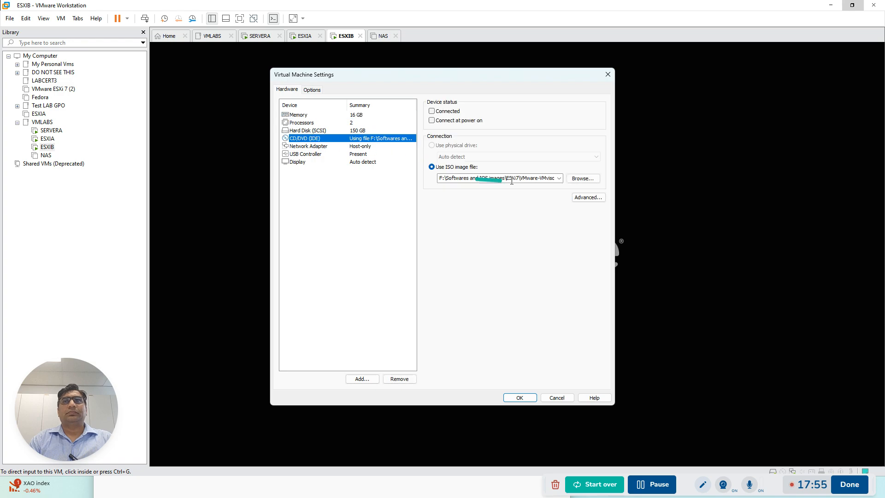
{"action": "left_click", "coordinate": [580, 181]}
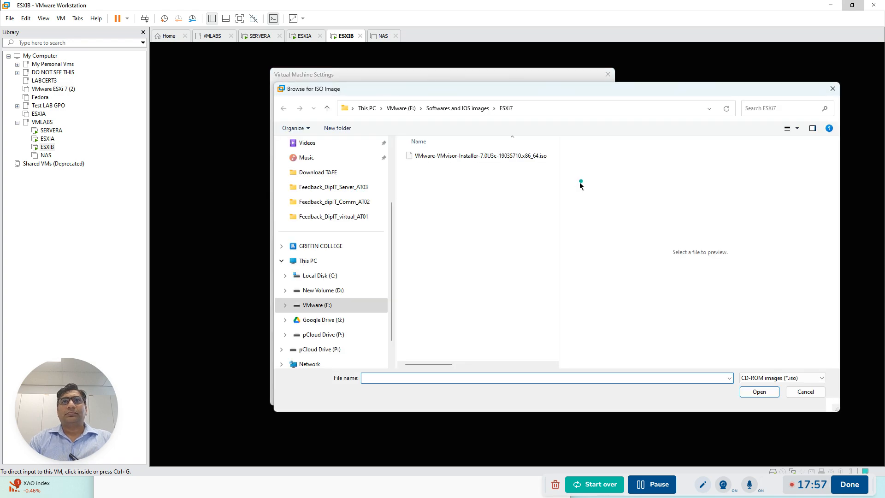
{"action": "left_click", "coordinate": [493, 157]}
{"action": "left_click", "coordinate": [758, 391]}
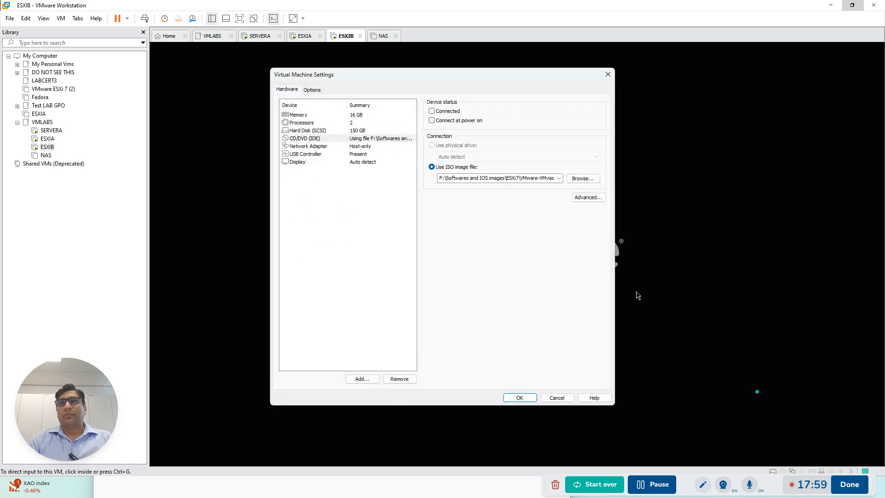
{"action": "left_click", "coordinate": [519, 397]}
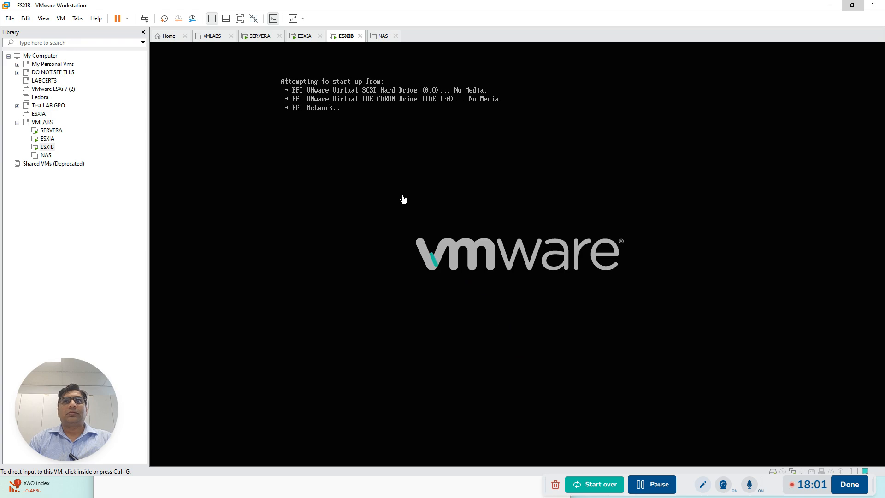
{"action": "left_click", "coordinate": [152, 21]}
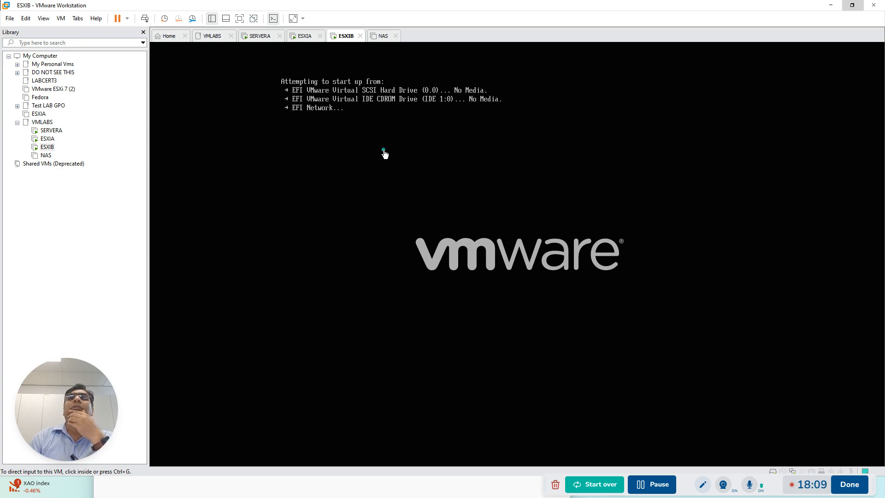
Enable Connected and Connect at power on for ESXIB's CD/DVD drive and apply the settings
{"action": "right_click", "coordinate": [345, 36]}
{"action": "mouse_move", "coordinate": [367, 57]}
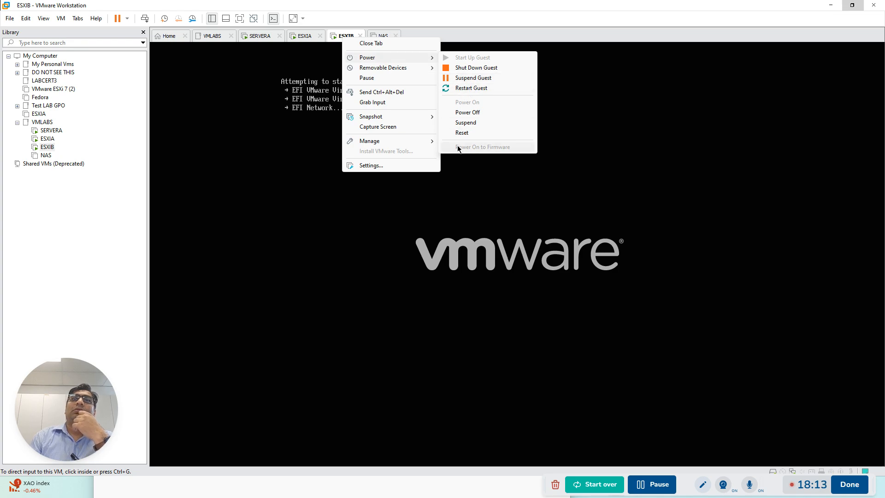
{"action": "left_click", "coordinate": [390, 165]}
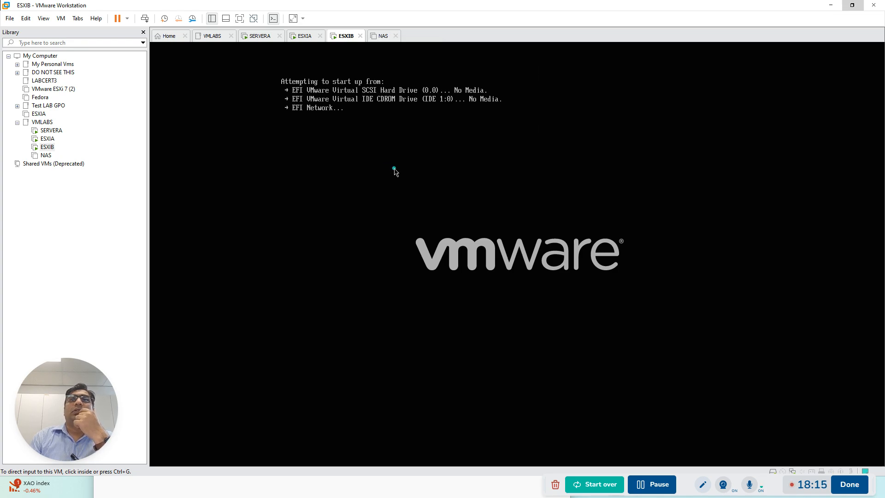
{"action": "left_click", "coordinate": [316, 139]}
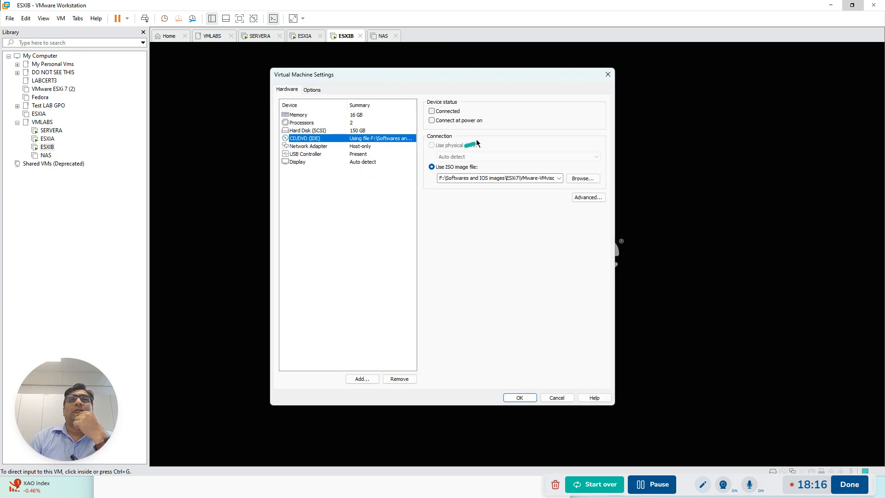
{"action": "left_click", "coordinate": [432, 111]}
{"action": "left_click", "coordinate": [432, 120]}
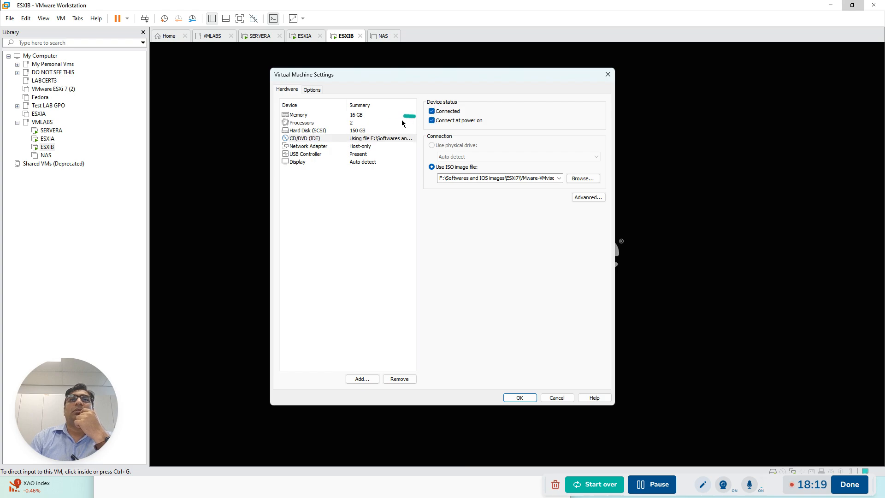
{"action": "left_click", "coordinate": [518, 397]}
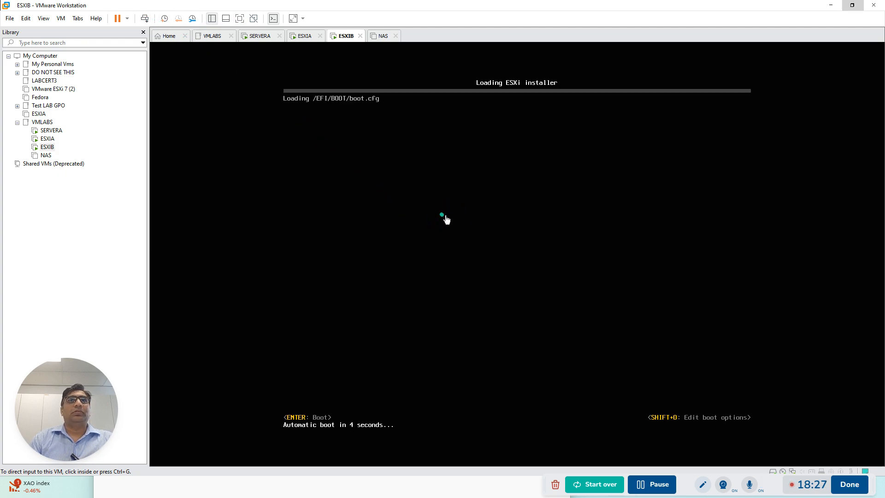
Switch to ESXIA, review its hardware settings without changing them, and try restarting the machine
{"action": "left_click", "coordinate": [306, 37]}
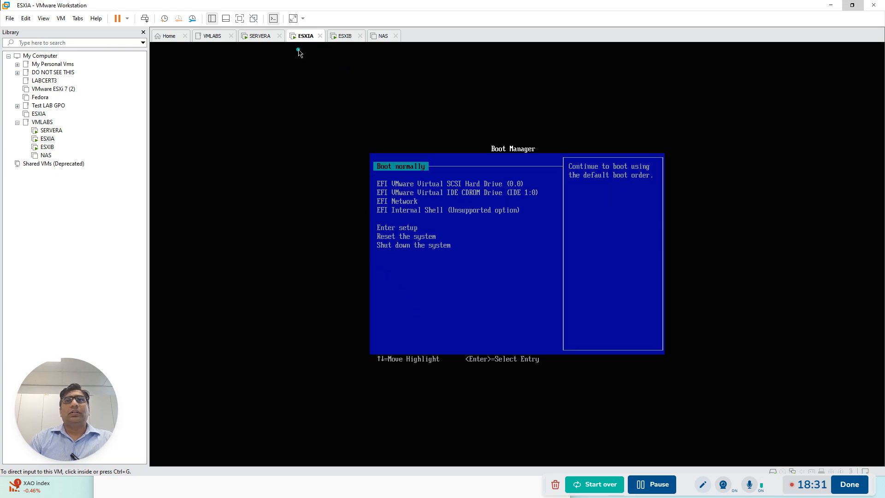
{"action": "right_click", "coordinate": [304, 40]}
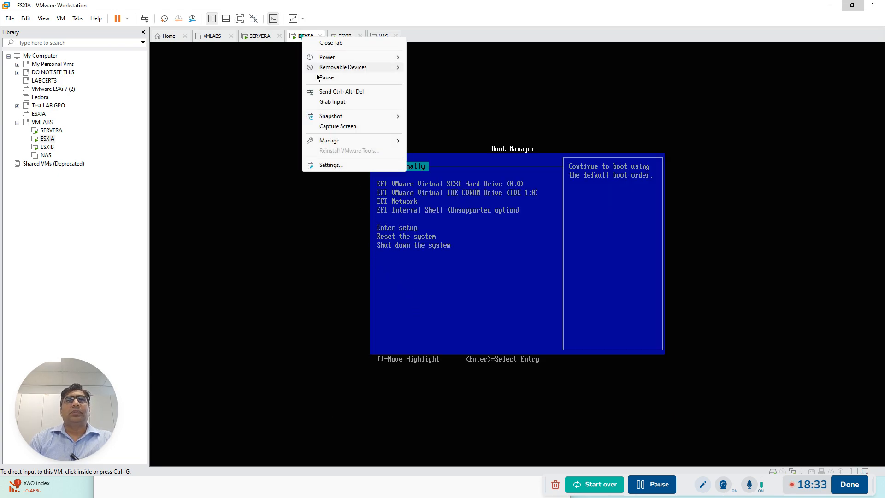
{"action": "left_click", "coordinate": [332, 166]}
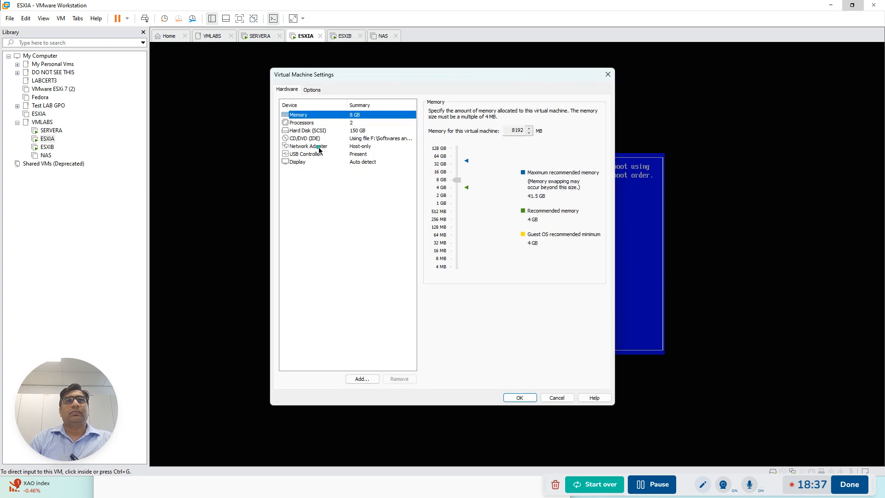
{"action": "left_click", "coordinate": [607, 74]}
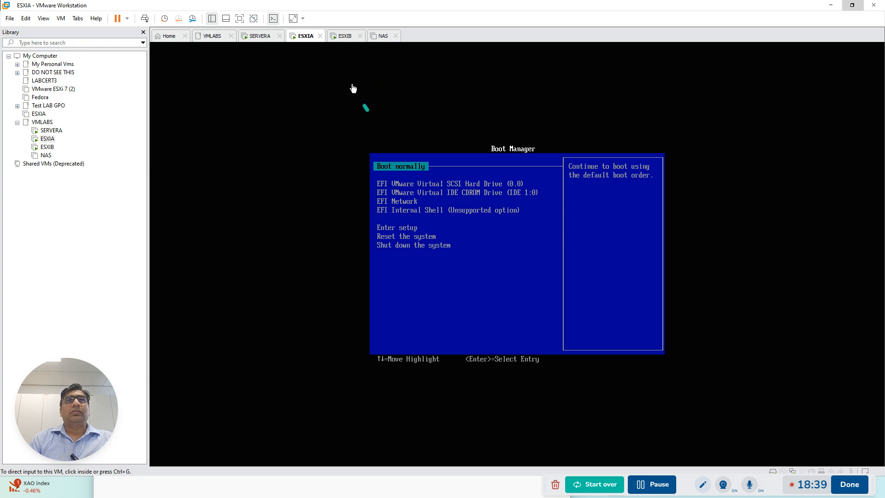
{"action": "left_click", "coordinate": [148, 21]}
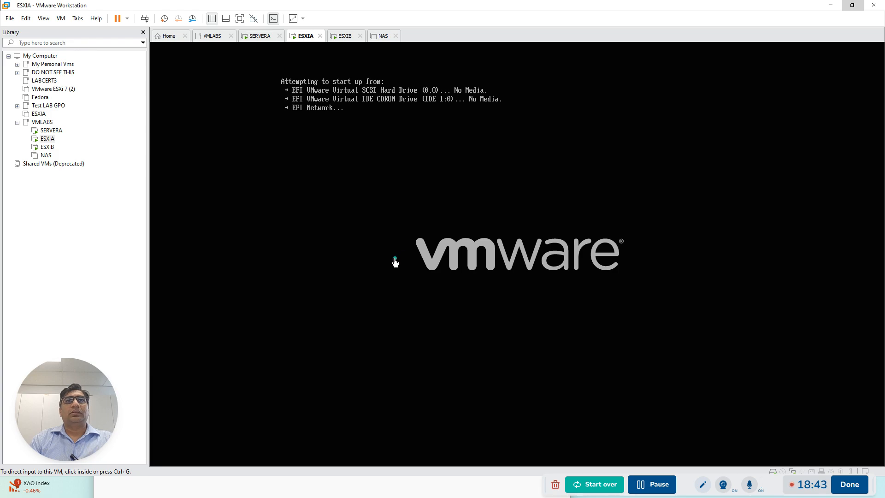
Enable Connected for ESXIA's CD/DVD drive and restart the machine to load the ESXi installer
{"action": "right_click", "coordinate": [309, 35]}
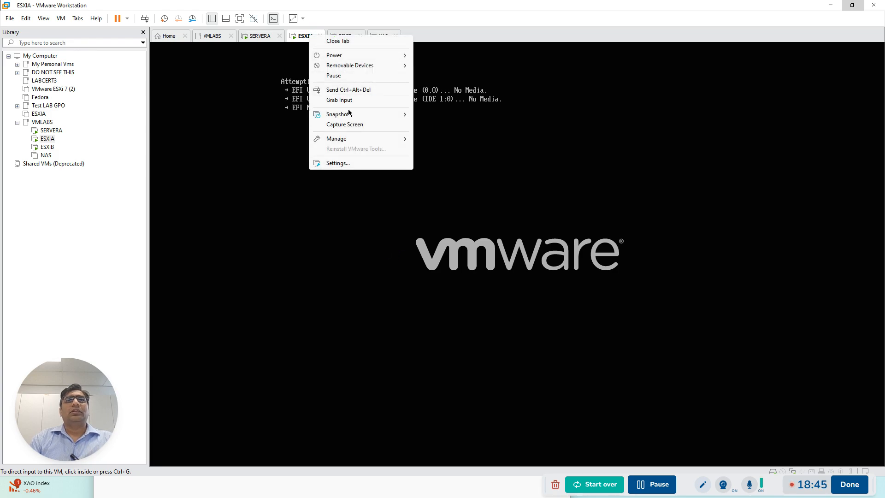
{"action": "left_click", "coordinate": [336, 163]}
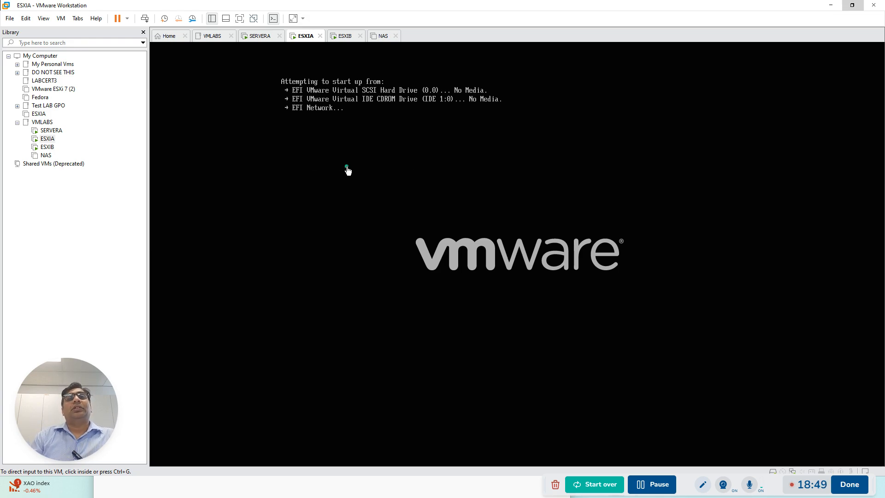
{"action": "left_click", "coordinate": [332, 139]}
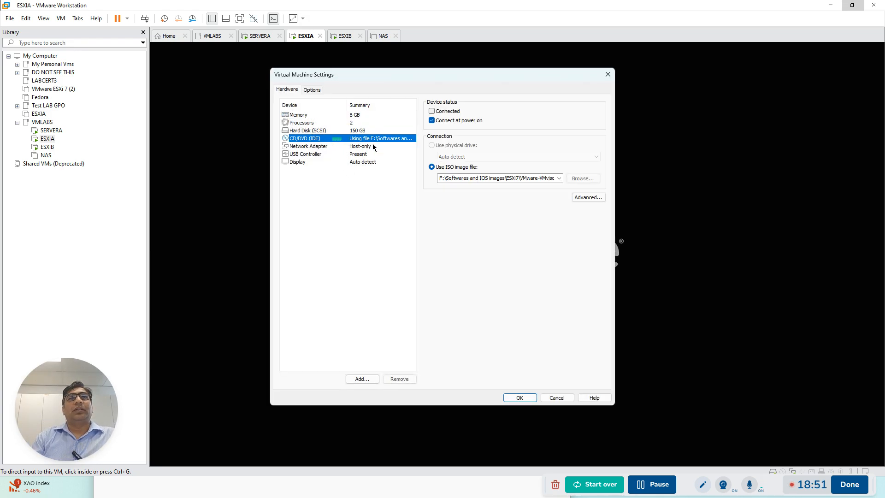
{"action": "left_click", "coordinate": [432, 111]}
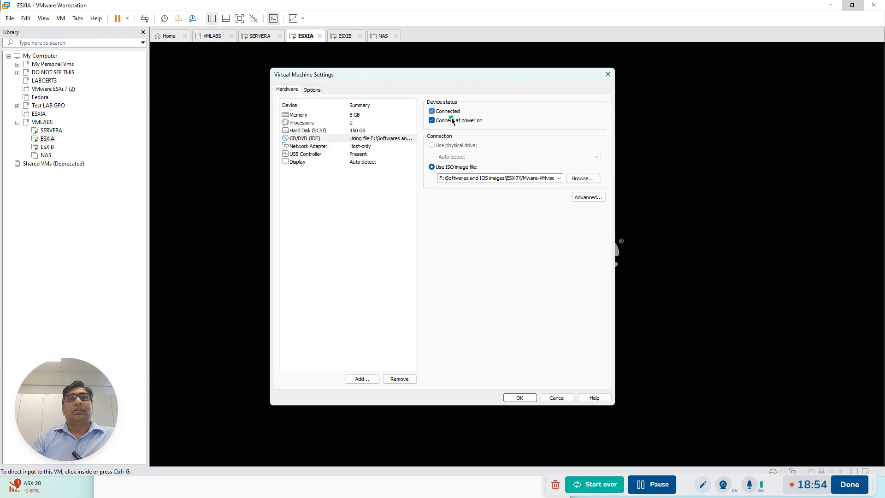
{"action": "left_click", "coordinate": [520, 397]}
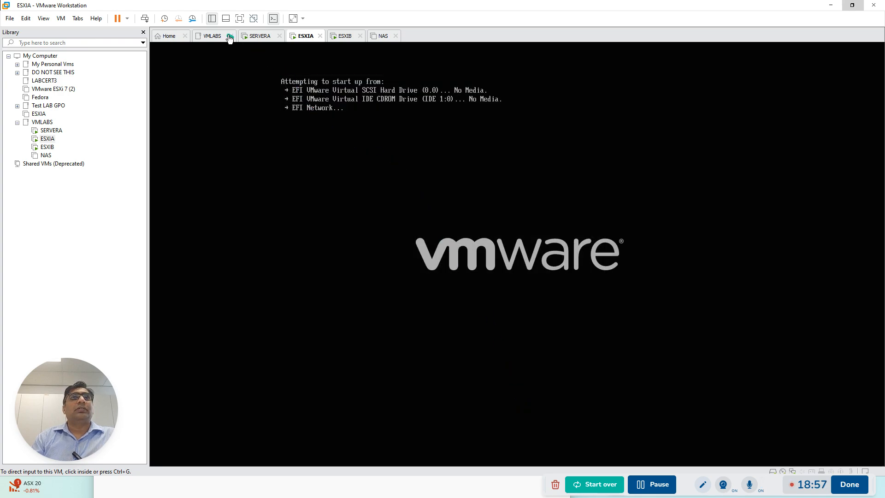
{"action": "left_click", "coordinate": [144, 19]}
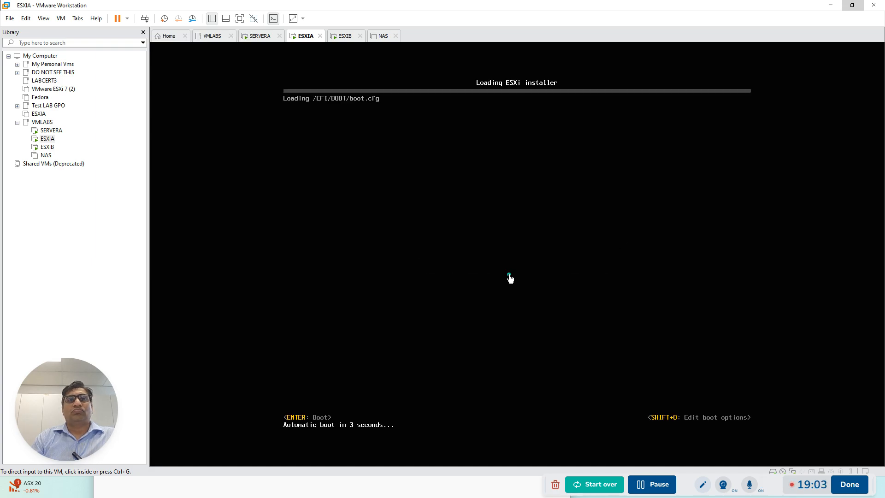
Finish the VMware Tools setup on SERVERA and restart the server to apply the changes
{"action": "left_click", "coordinate": [347, 36]}
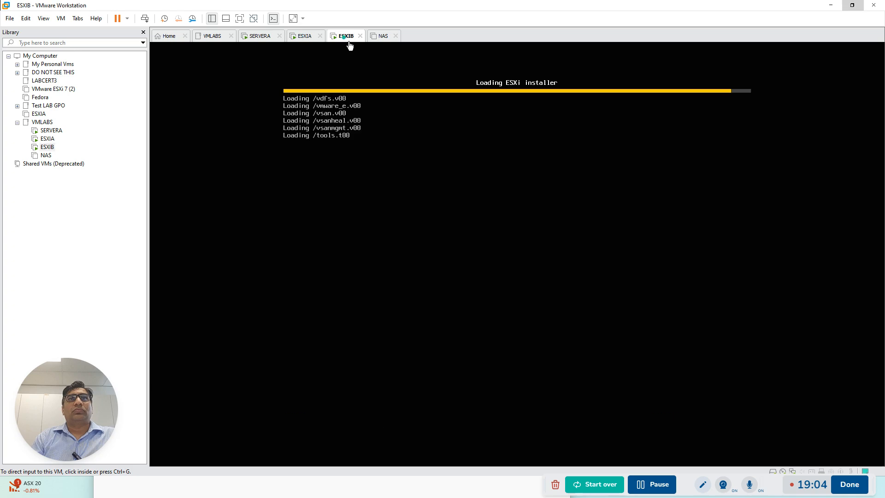
{"action": "left_click", "coordinate": [304, 36]}
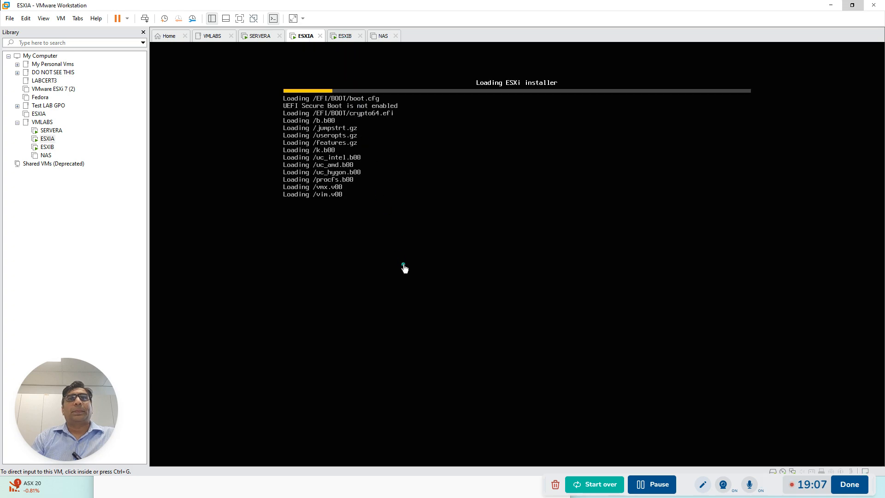
{"action": "left_click", "coordinate": [259, 40]}
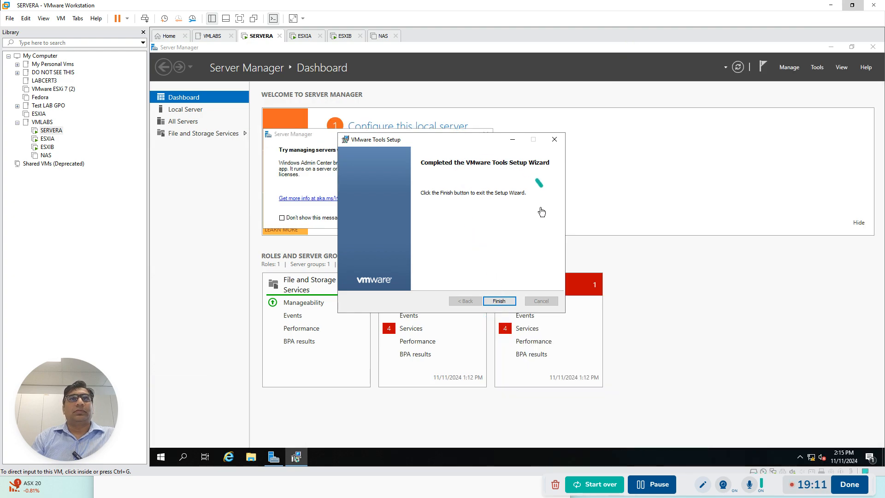
{"action": "left_click", "coordinate": [509, 300]}
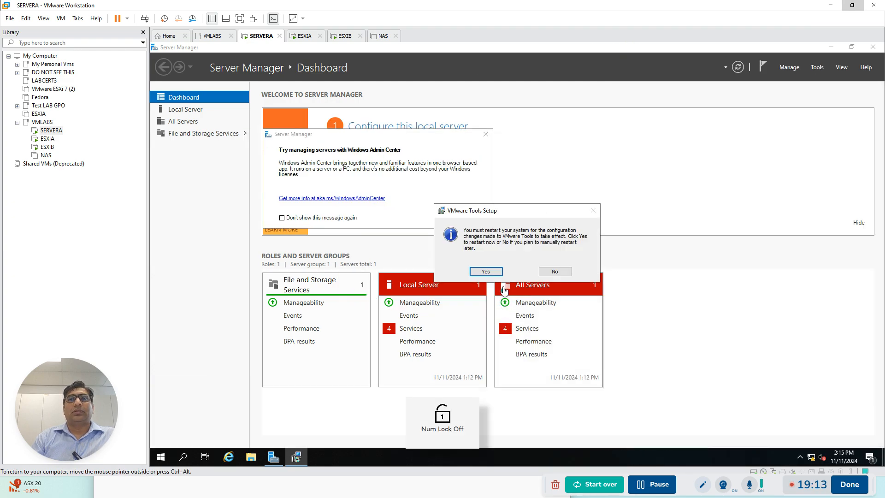
{"action": "left_click", "coordinate": [486, 271]}
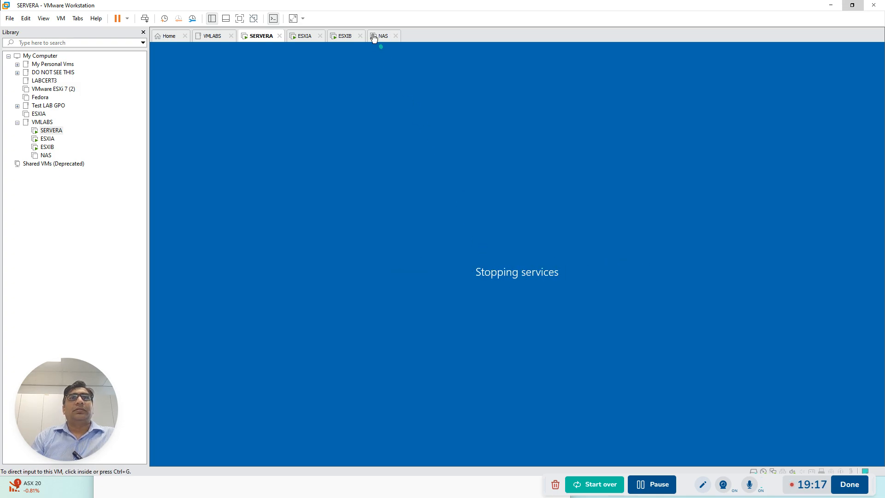
Check the ESXi installer's loading progress on ESXIA and ESXIB
{"action": "left_click", "coordinate": [307, 37]}
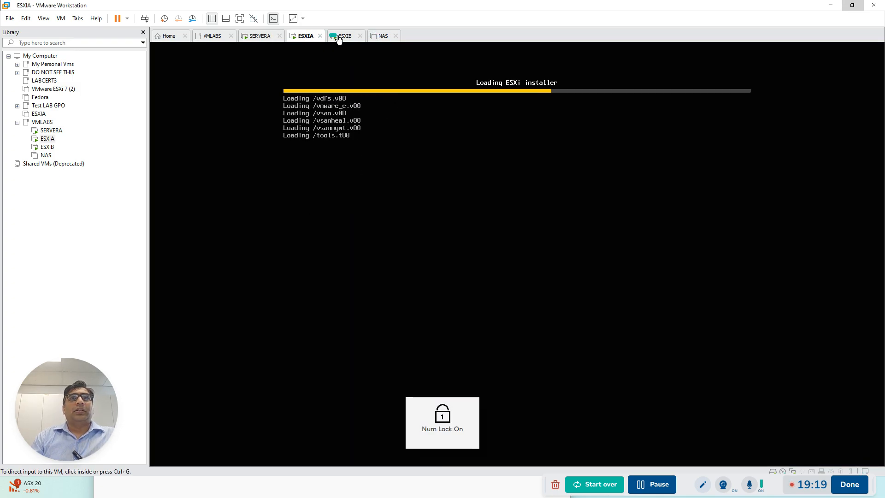
{"action": "left_click", "coordinate": [340, 37]}
{"action": "left_click", "coordinate": [393, 225]}
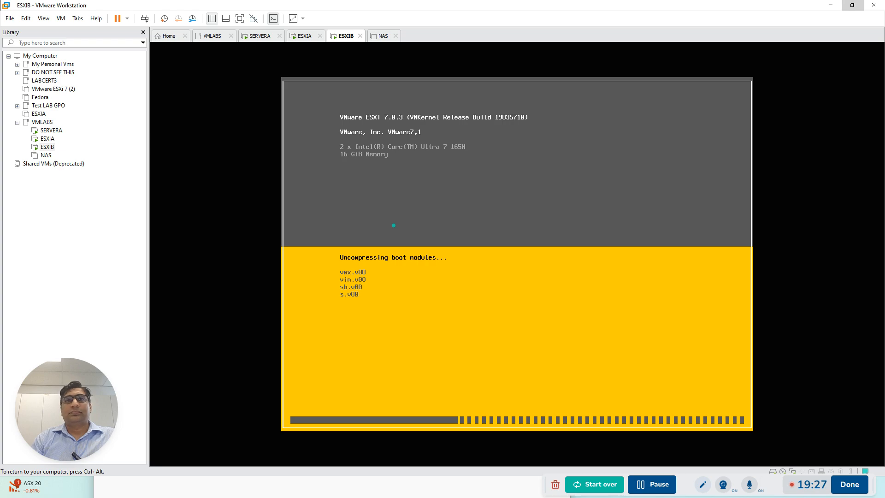
{"action": "key", "text": "ctrl+alt"}
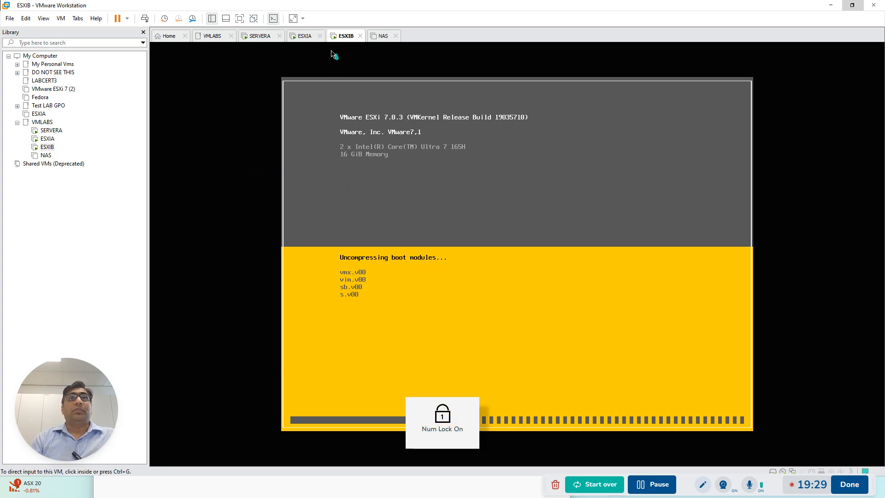
{"action": "left_click", "coordinate": [299, 39]}
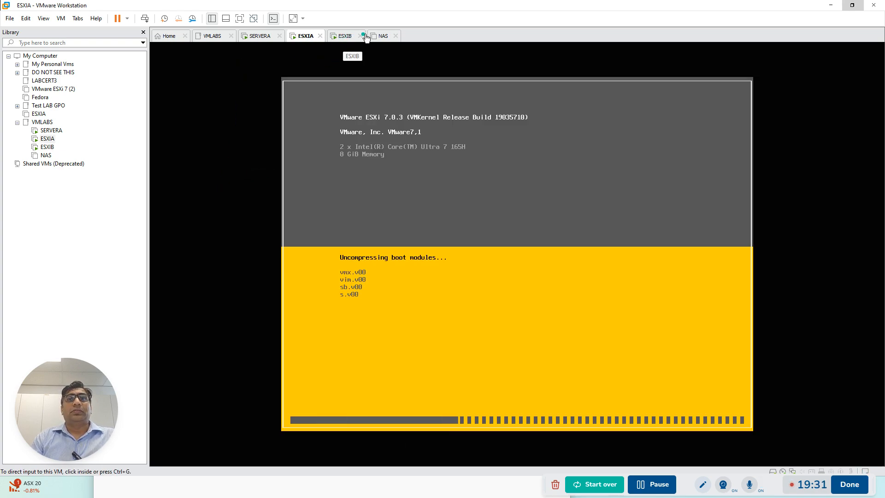
Set NAS's CD/DVD drive to use the FreeNAS ISO image from F:\Softwares and IOS images\FreeNAS 11.2
{"action": "left_click", "coordinate": [385, 36]}
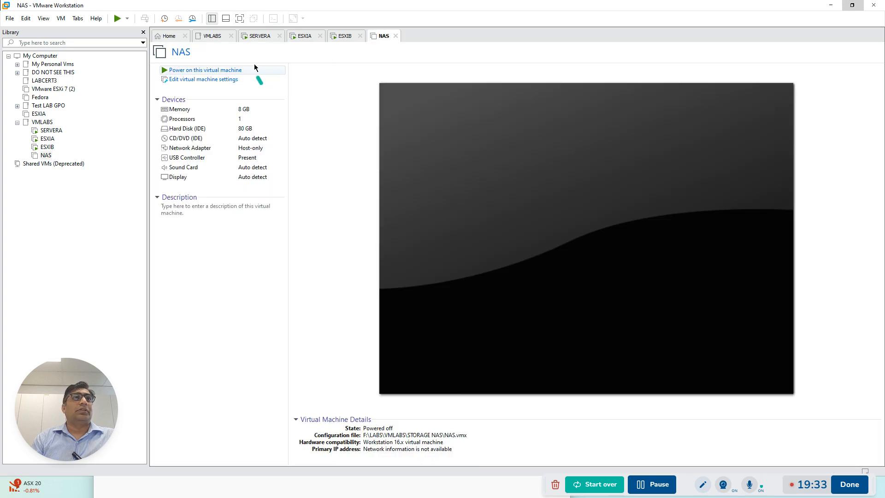
{"action": "left_click", "coordinate": [214, 82]}
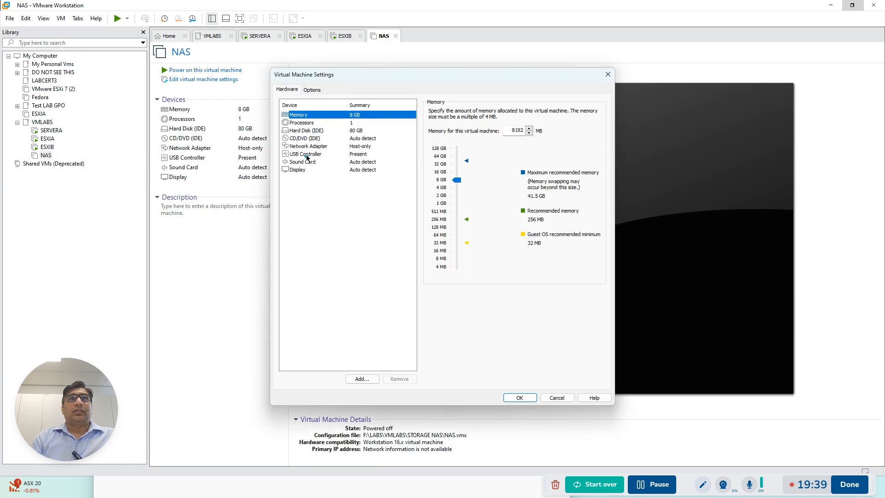
{"action": "left_click", "coordinate": [304, 139]}
{"action": "left_click", "coordinate": [431, 167]}
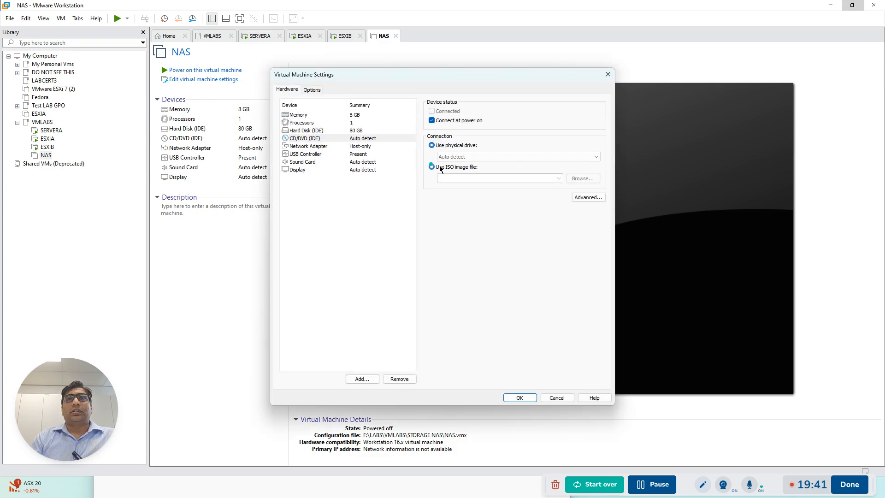
{"action": "left_click", "coordinate": [582, 179]}
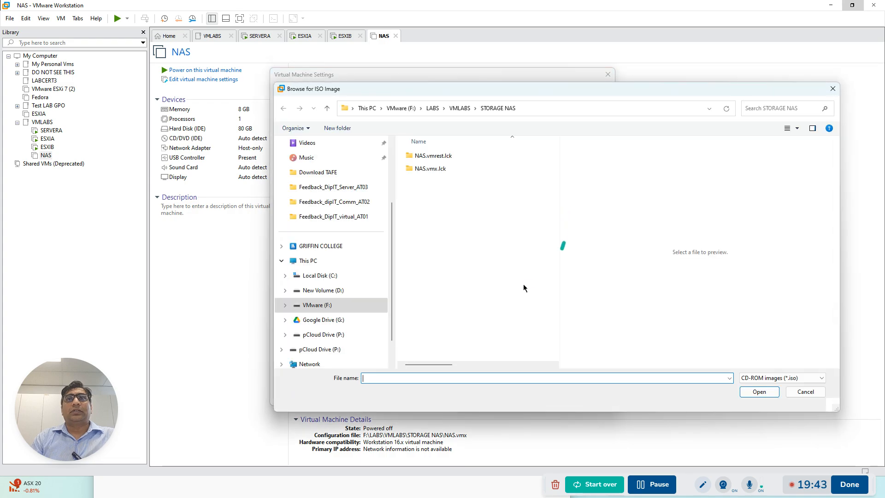
{"action": "left_click", "coordinate": [408, 111]}
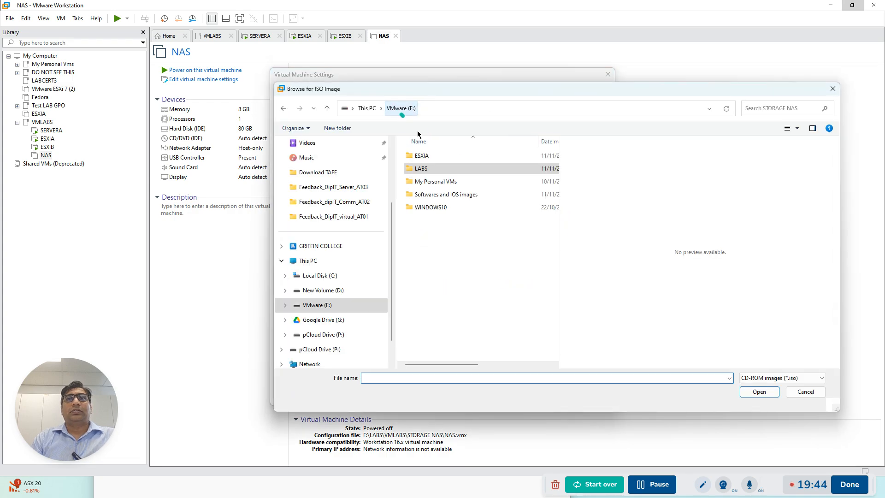
{"action": "double_click", "coordinate": [447, 197]}
{"action": "double_click", "coordinate": [436, 169]}
{"action": "left_click", "coordinate": [443, 170]}
{"action": "left_click", "coordinate": [759, 392]}
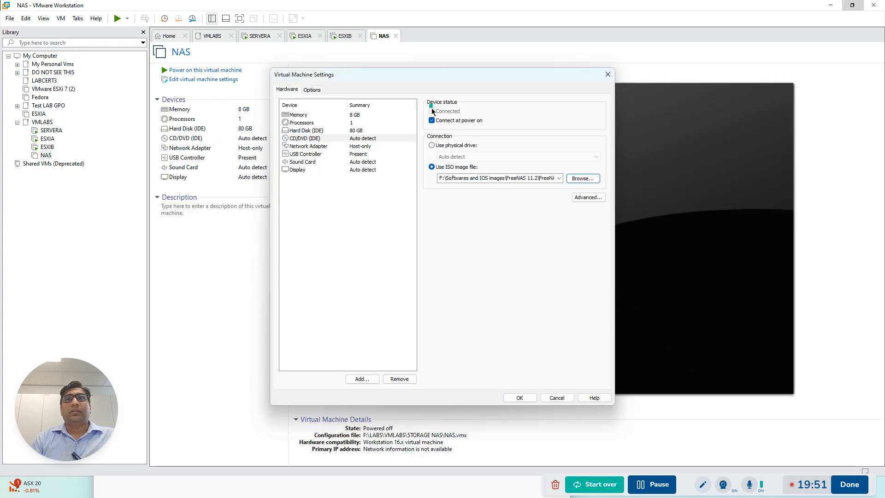
{"action": "left_click", "coordinate": [529, 397]}
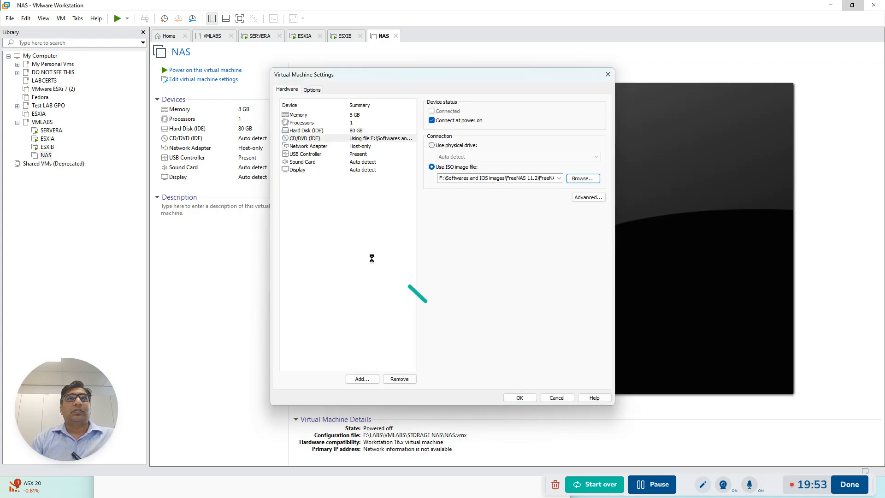
Power on the NAS virtual machine and boot the FreeNAS installer
{"action": "left_click", "coordinate": [206, 72]}
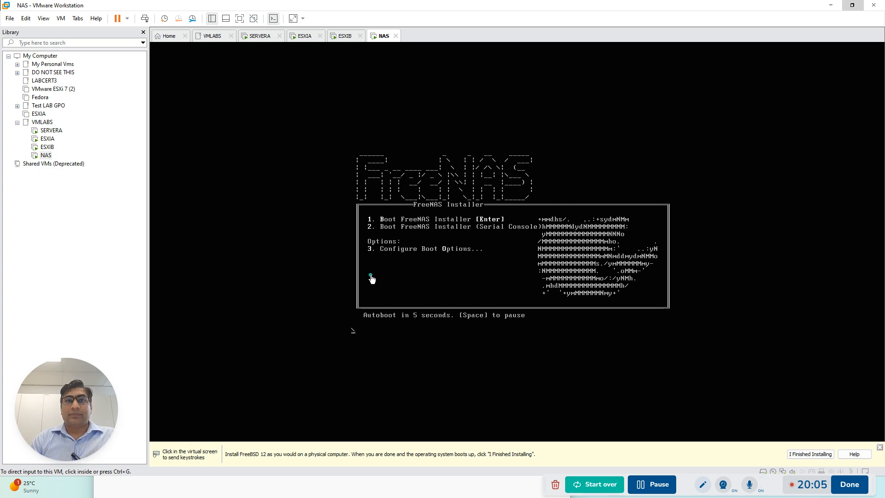
{"action": "left_click", "coordinate": [372, 279]}
{"action": "key", "text": "Return"}
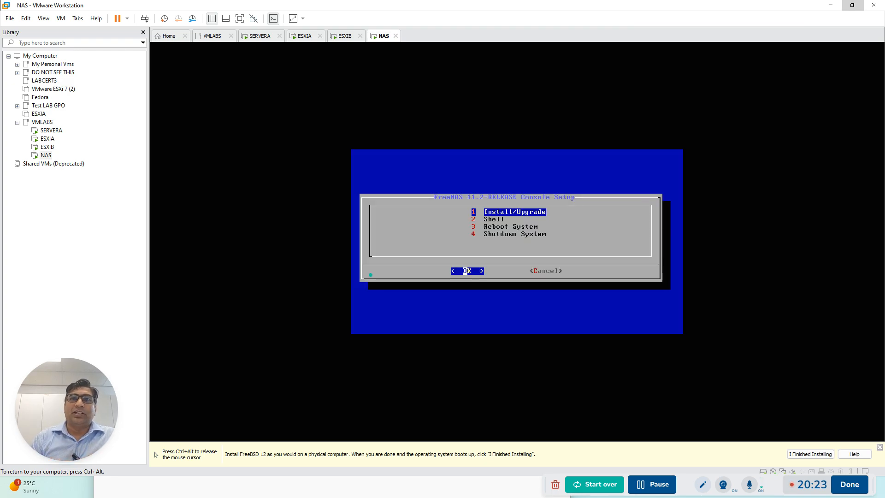
Choose Install/Upgrade with the ada0 virtual IDE hard drive as destination and agree to proceed with the installation
{"action": "key", "text": "Return"}
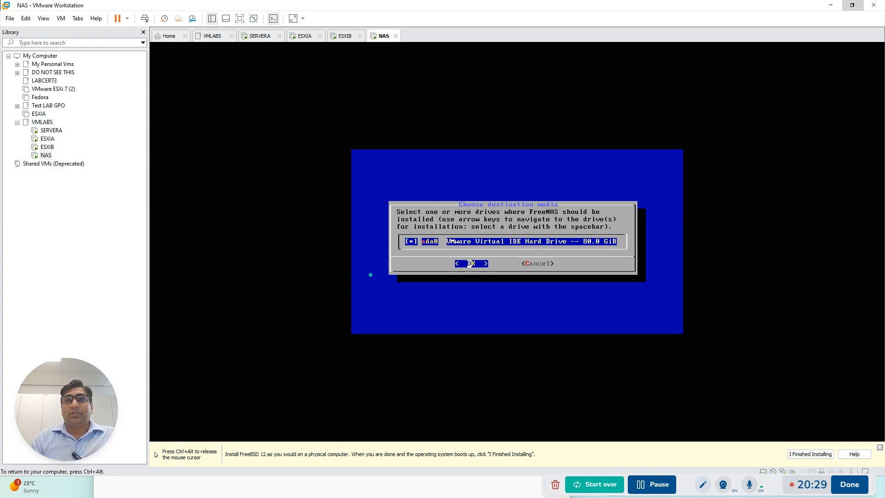
{"action": "key", "text": "Return"}
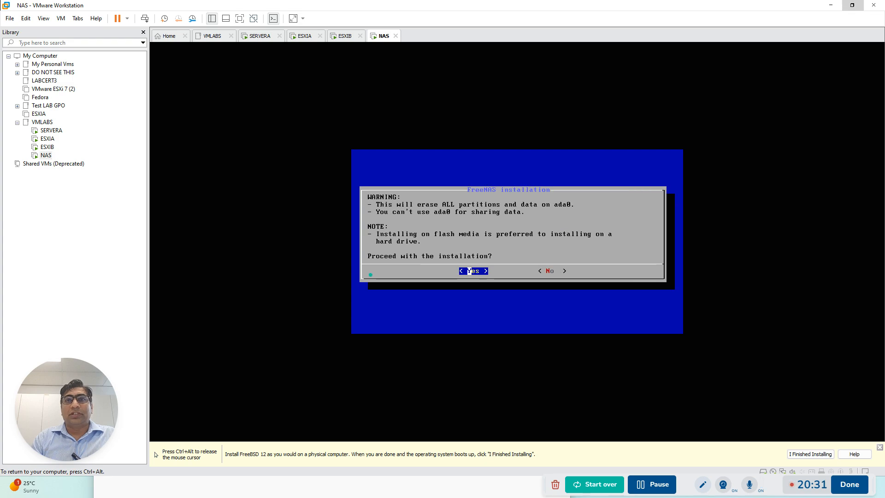
{"action": "key", "text": "Return"}
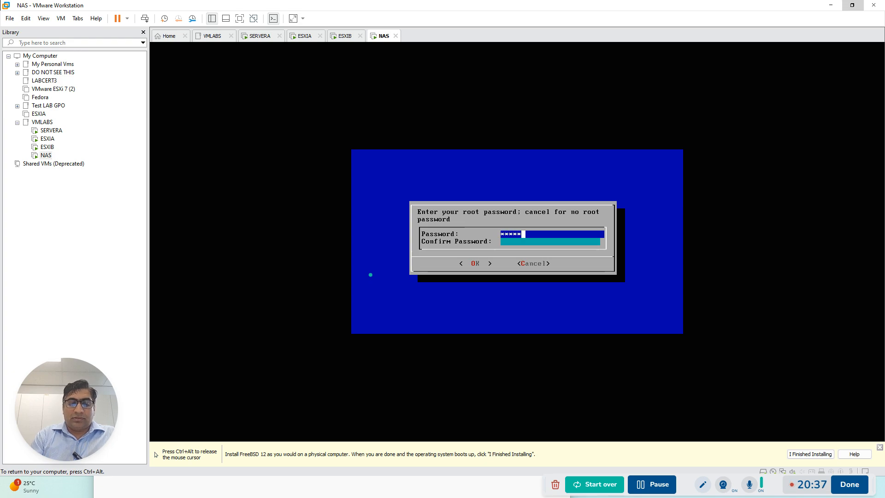
Enter and confirm the FreeNAS root password, and start the installation with Boot via BIOS as the boot mode
{"action": "key", "text": "BackSpace"}
{"action": "key", "text": "BackSpace"}
{"action": "key", "text": "BackSpace"}
{"action": "key", "text": "BackSpace"}
{"action": "type", "text": "********"}
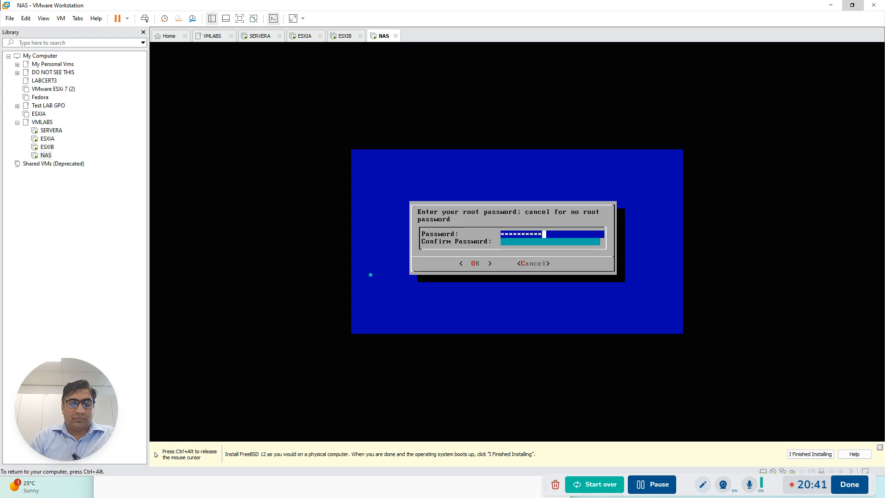
{"action": "key", "text": "Down"}
{"action": "type", "text": "*********"}
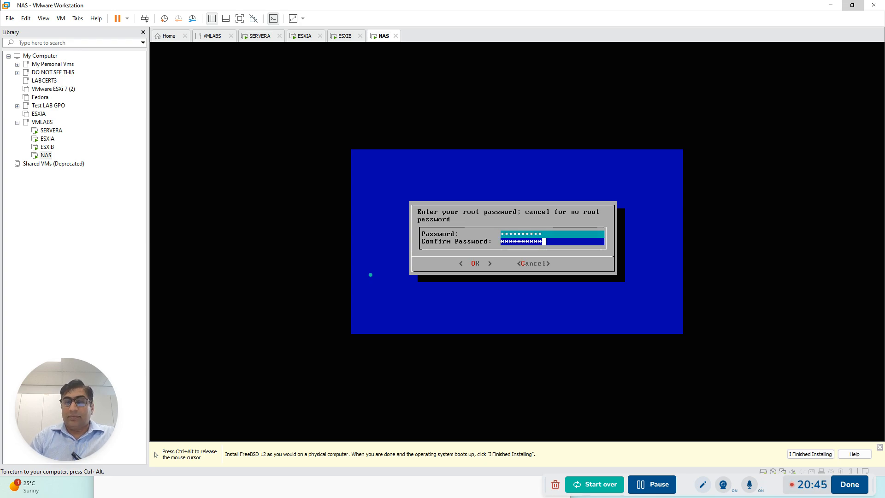
{"action": "key", "text": "Return"}
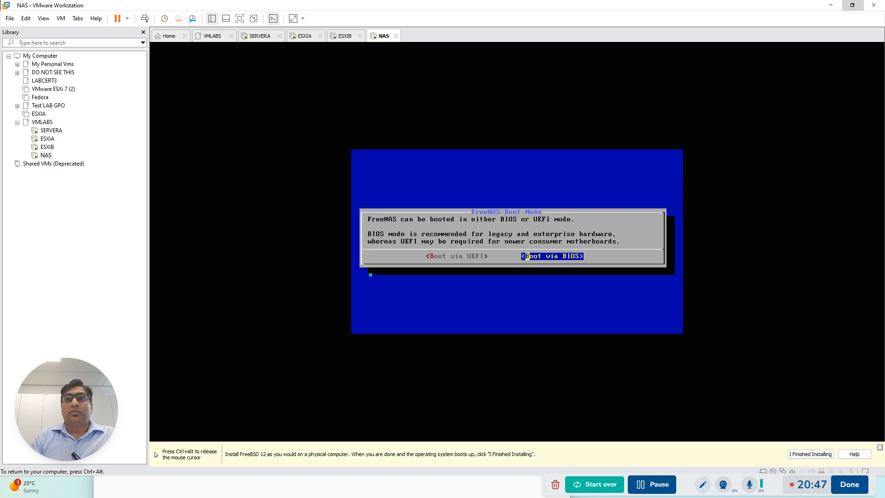
{"action": "key", "text": "Return"}
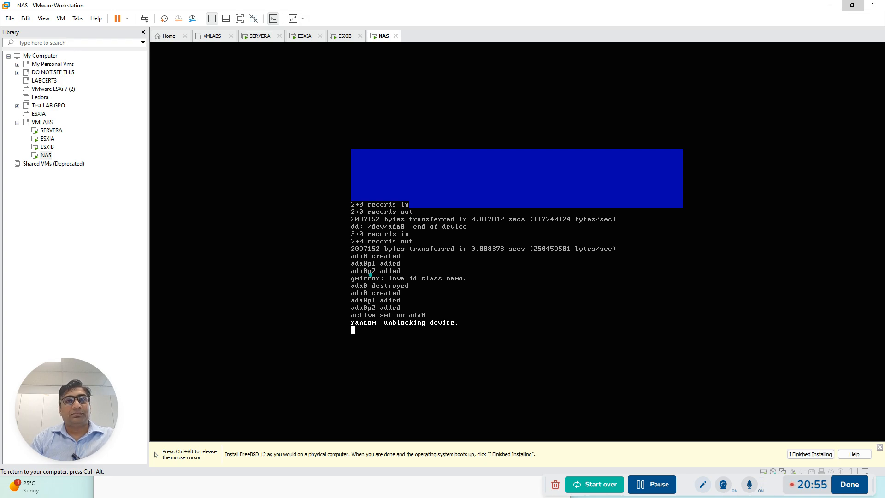
{"action": "key", "text": "ctrl+alt"}
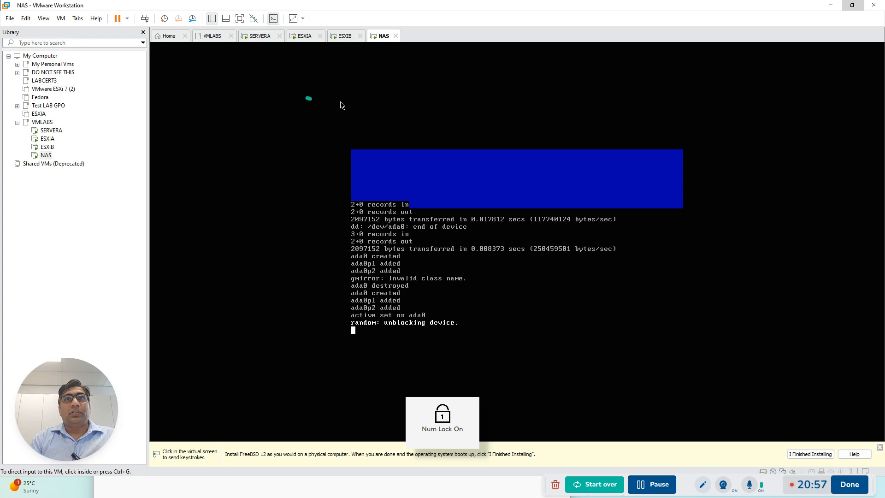
Switch to SERVERA and sign in as Administrator with the account password
{"action": "left_click", "coordinate": [343, 36]}
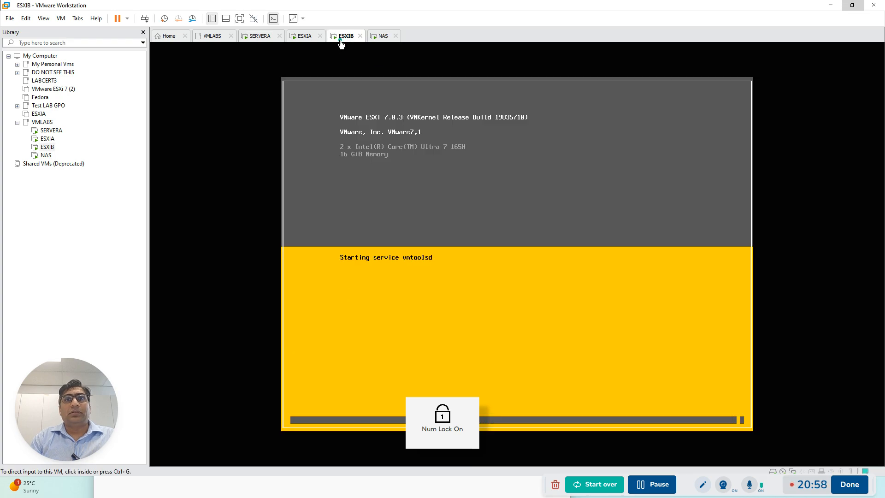
{"action": "left_click", "coordinate": [302, 37]}
{"action": "left_click", "coordinate": [259, 37]}
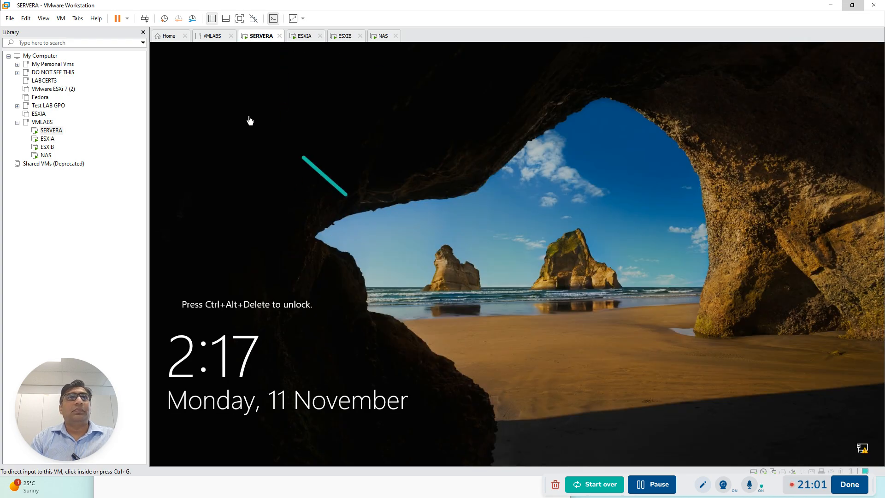
{"action": "left_click", "coordinate": [144, 19]}
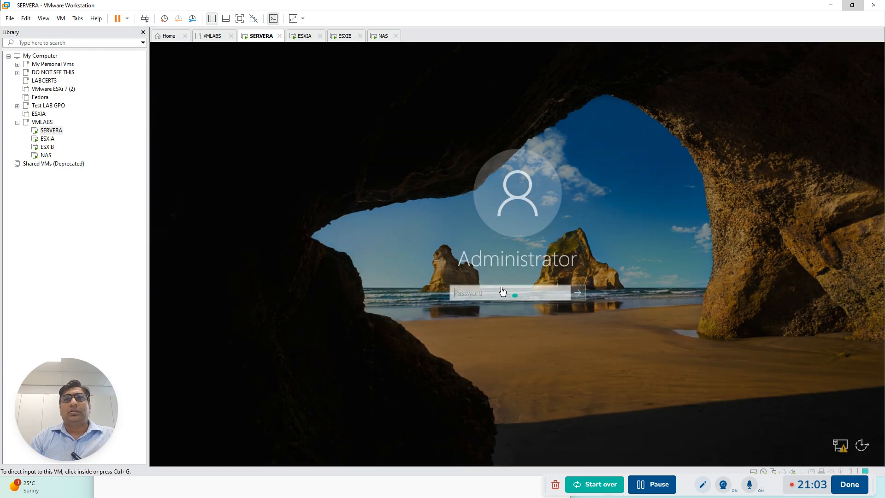
{"action": "left_click", "coordinate": [483, 292]}
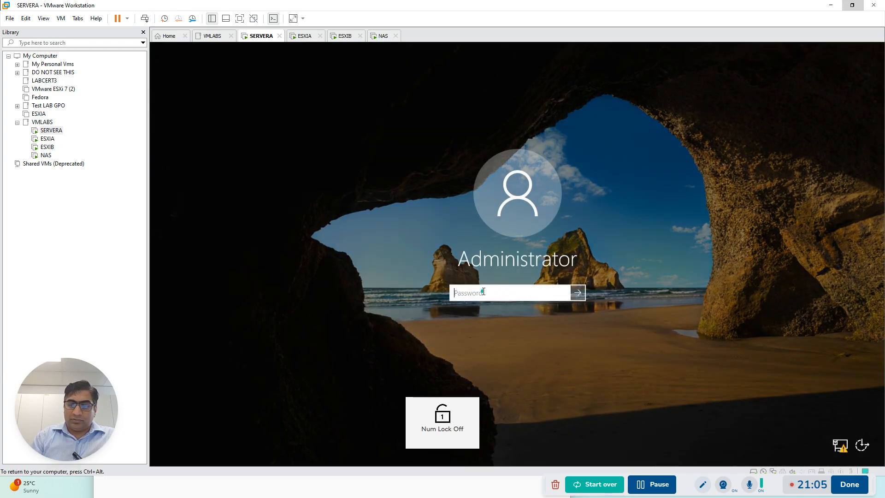
{"action": "type", "text": "•••••••"}
{"action": "key", "text": "Return"}
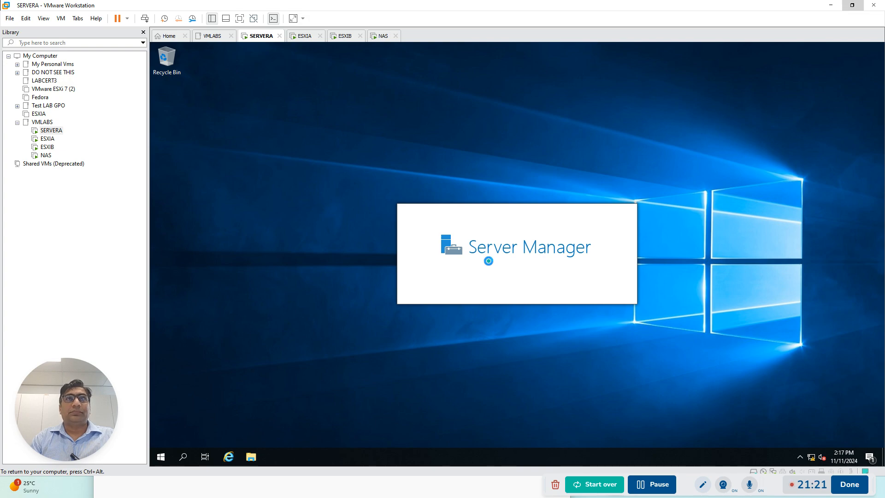
Check the installation progress on ESXIA, ESXIB and NAS
{"action": "left_click", "coordinate": [304, 35]}
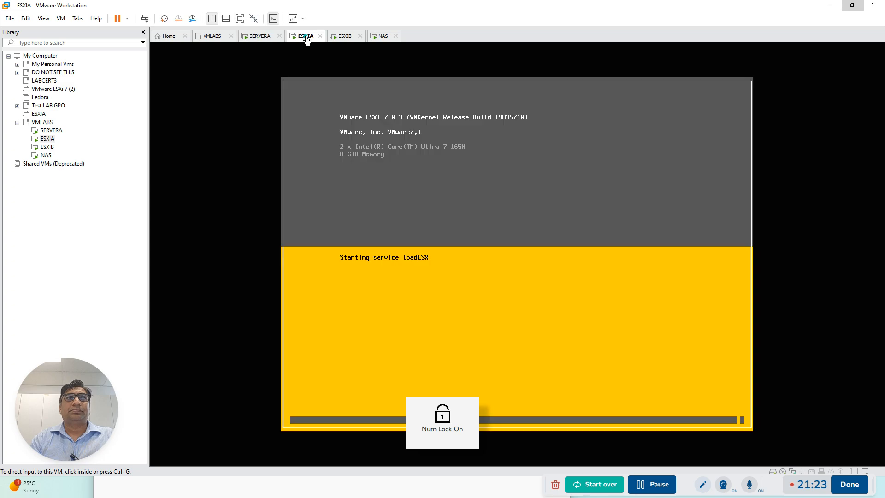
{"action": "left_click", "coordinate": [348, 38]}
{"action": "left_click", "coordinate": [385, 36]}
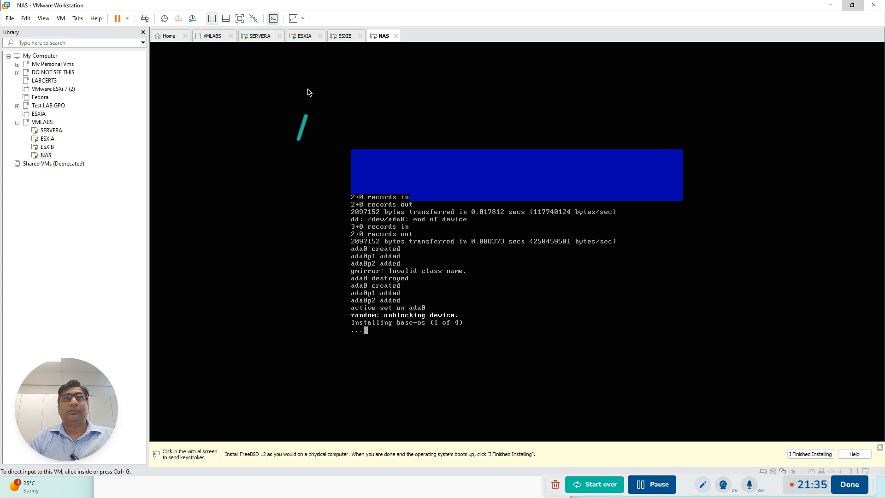
{"action": "left_click", "coordinate": [307, 39]}
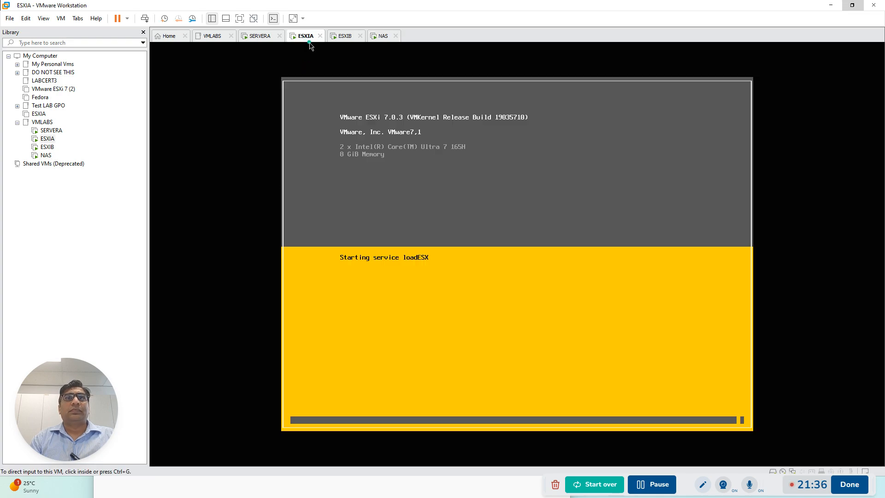
{"action": "left_click", "coordinate": [350, 37]}
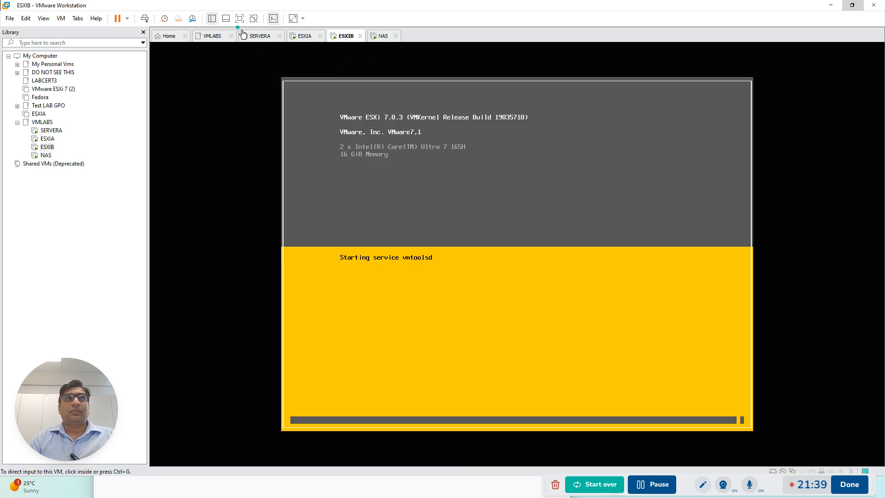
Switch to SERVERA and open the Internet Protocol Version 4 (TCP/IPv4) properties of the Ethernet0 adapter from the Local Server properties
{"action": "left_click", "coordinate": [260, 37]}
{"action": "left_click", "coordinate": [469, 144]}
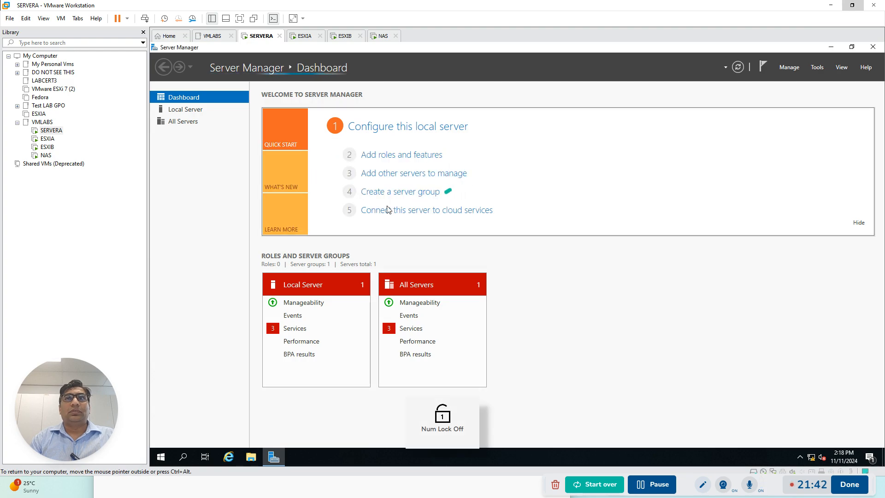
{"action": "left_click", "coordinate": [177, 111]}
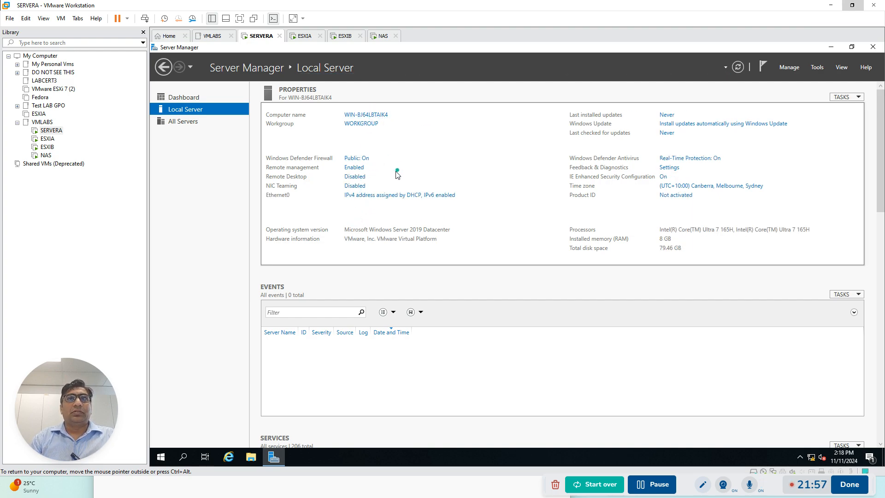
{"action": "left_click", "coordinate": [384, 195]}
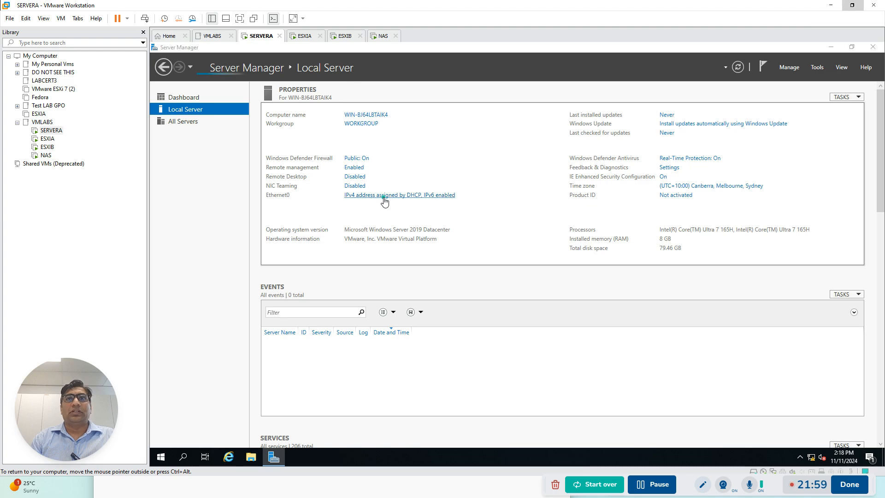
{"action": "double_click", "coordinate": [299, 179]}
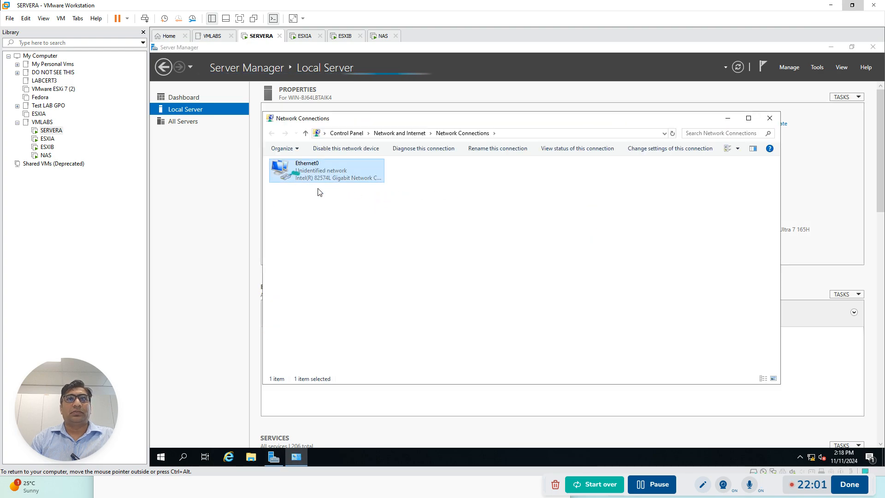
{"action": "left_click", "coordinate": [463, 325]}
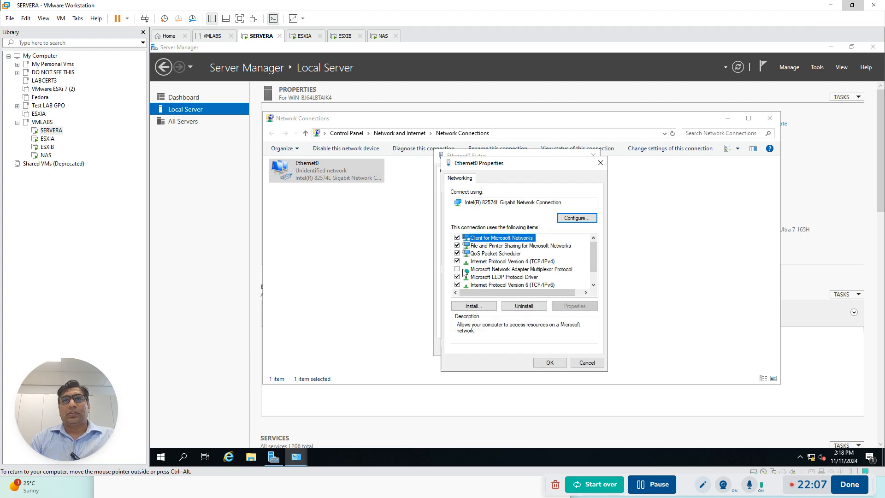
{"action": "double_click", "coordinate": [489, 262]}
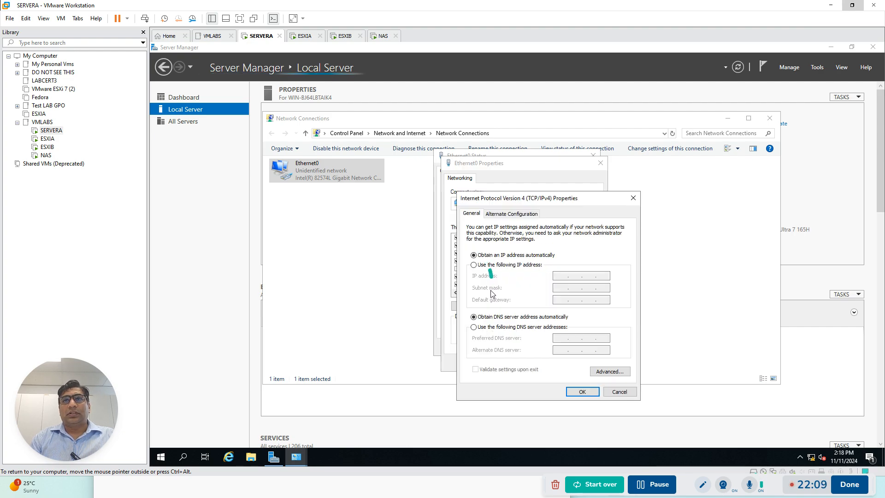
Assign Ethernet0 the static IP address 192.168.0.1 with subnet mask 255.255.255.0
{"action": "left_click", "coordinate": [474, 264]}
{"action": "left_click", "coordinate": [561, 276]}
{"action": "type", "text": "192 . 1"}
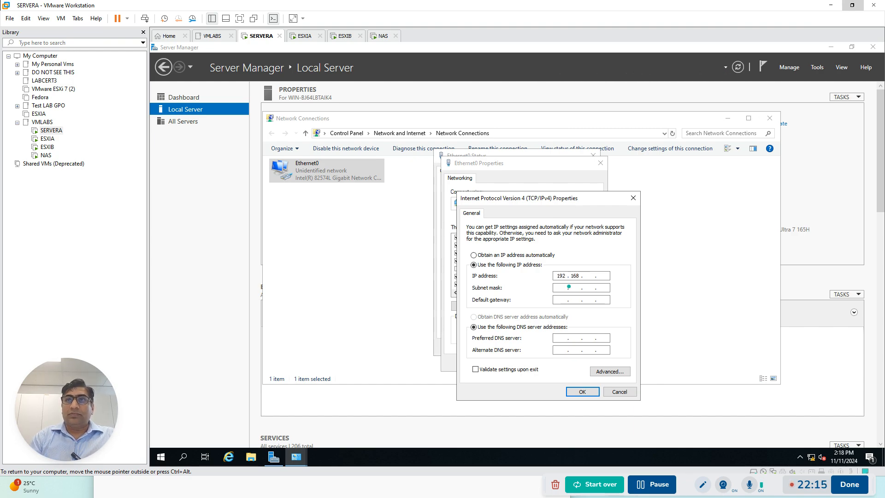
{"action": "type", "text": "68 . 0 . 1"}
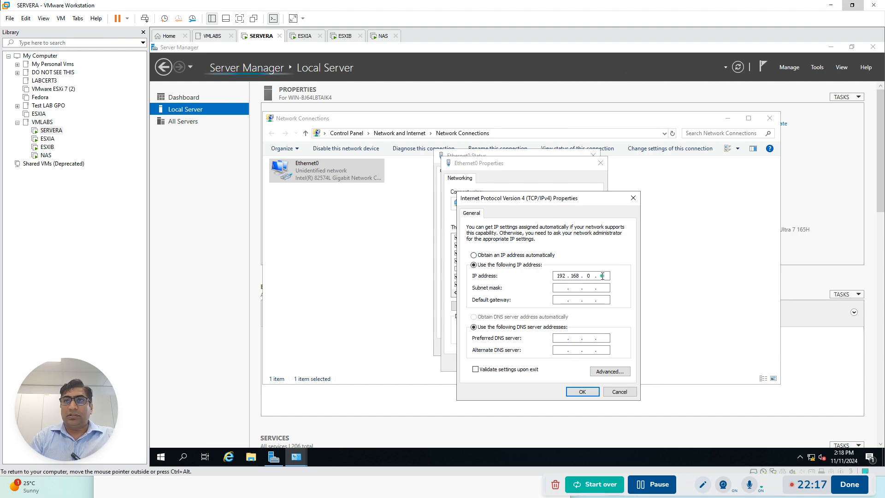
{"action": "left_click", "coordinate": [567, 289]}
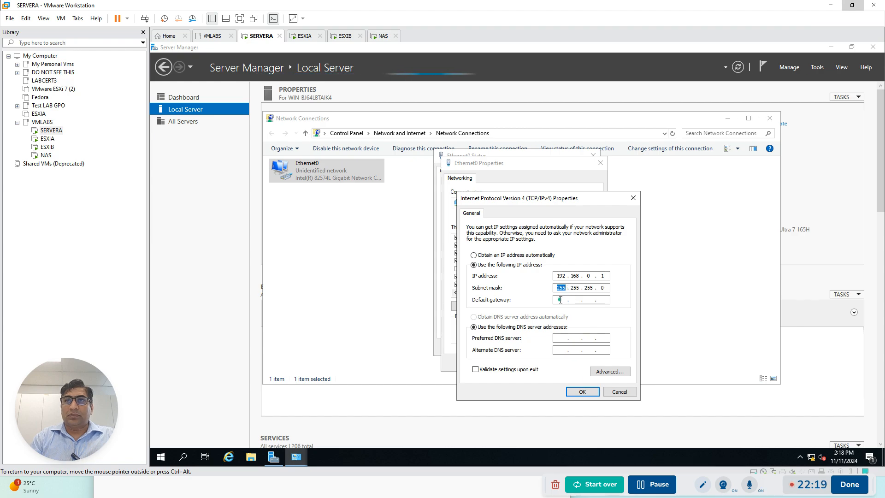
Set the preferred DNS server to 192.168.0.1 and confirm the IPv4 settings
{"action": "left_click", "coordinate": [576, 346]}
{"action": "type", "text": "192 . "}
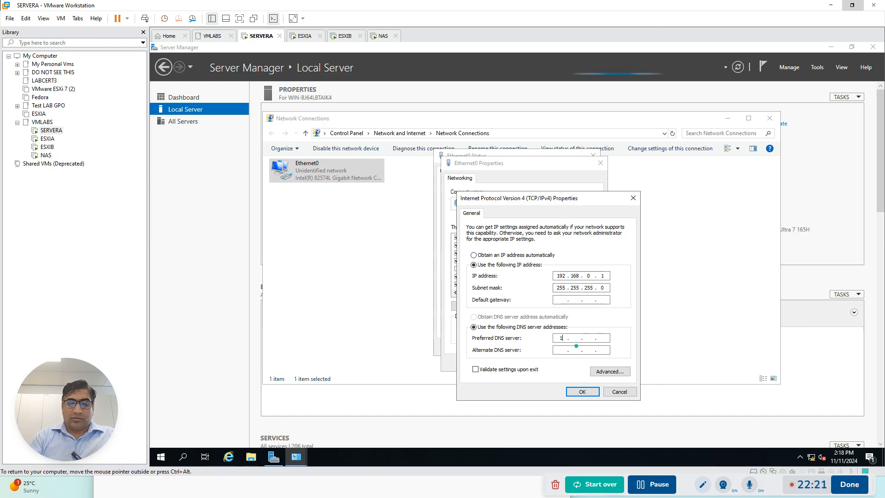
{"action": "type", "text": "168 . "}
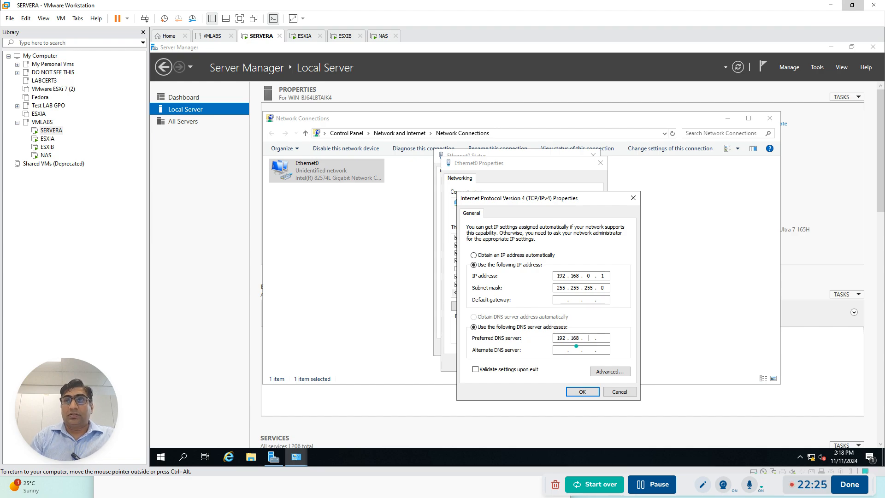
{"action": "type", "text": "0"}
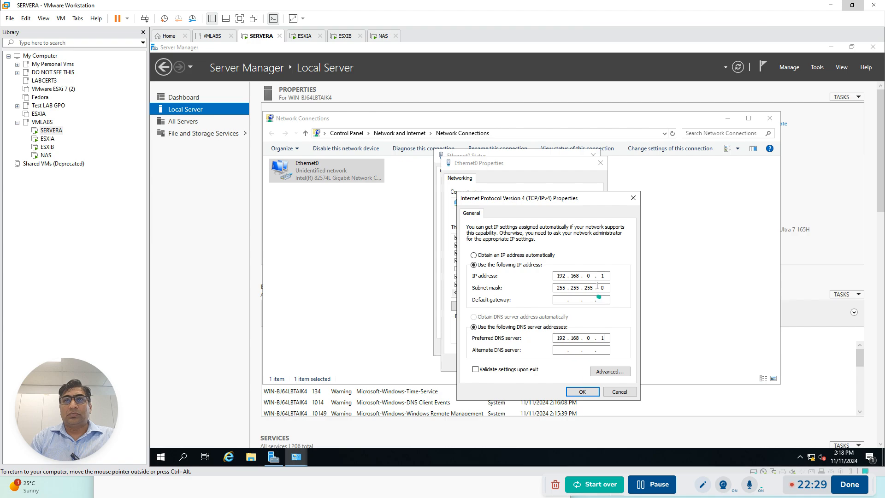
{"action": "left_click", "coordinate": [582, 392]}
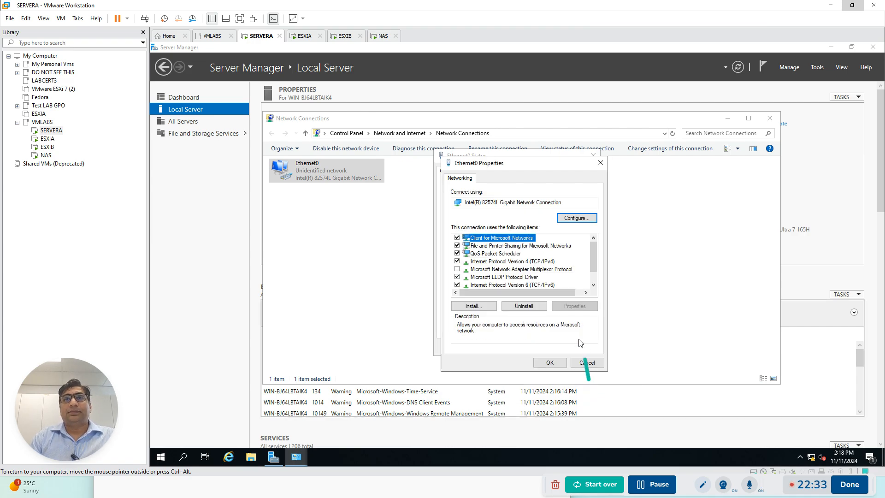
Save the Ethernet0 configuration, closing the network windows, and refresh the Local Server properties
{"action": "left_click", "coordinate": [549, 362]}
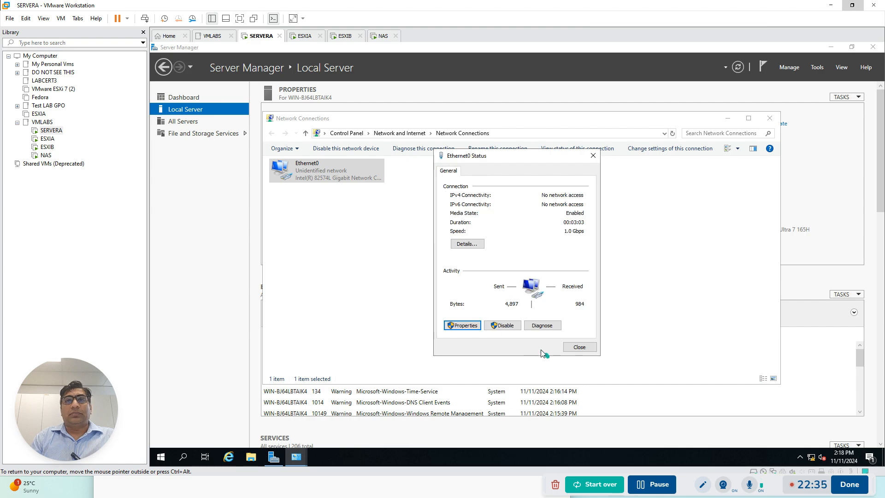
{"action": "left_click", "coordinate": [579, 347]}
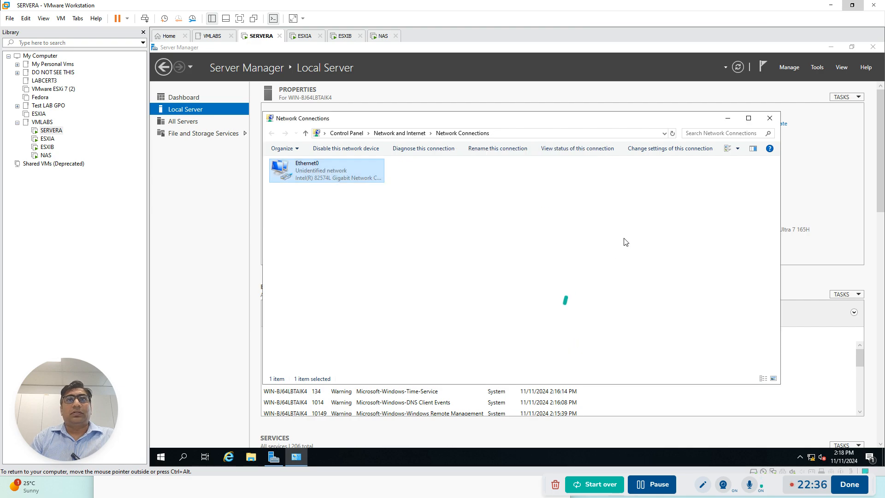
{"action": "left_click", "coordinate": [771, 119]}
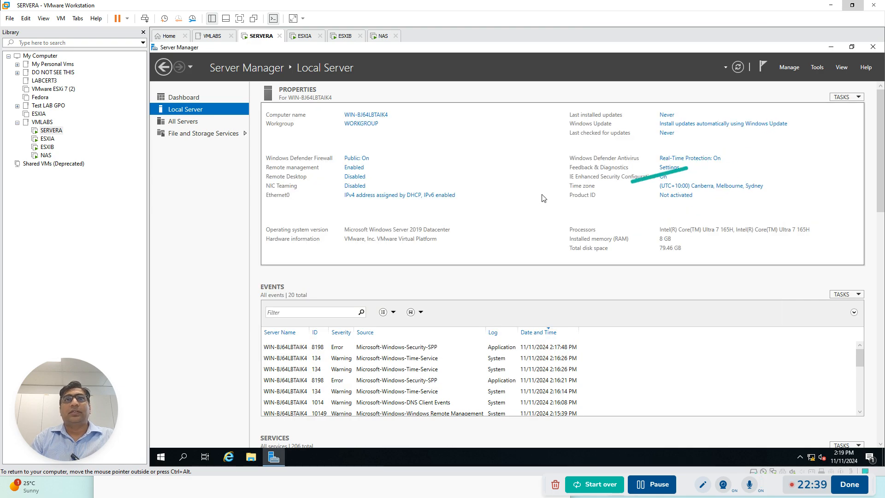
{"action": "left_click", "coordinate": [739, 67]}
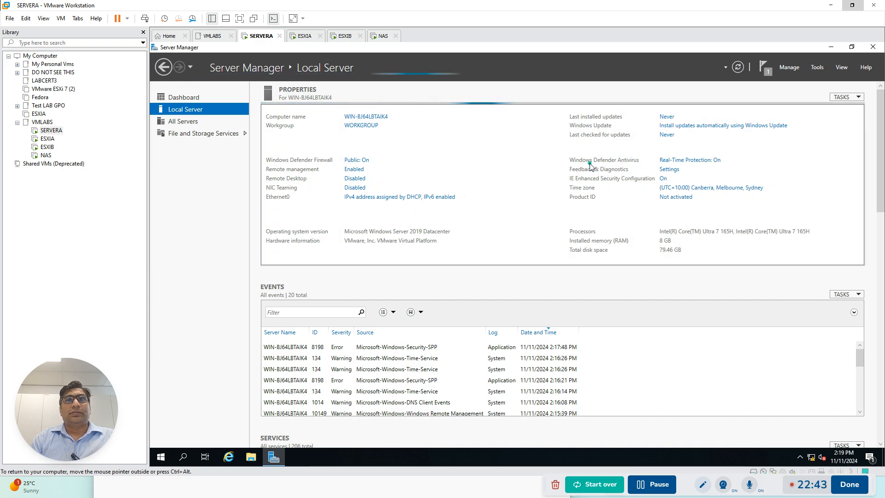
Disable Internet Protocol Version 6 (TCP/IPv6) on Ethernet0, save the change and close the network connections
{"action": "left_click", "coordinate": [400, 197]}
{"action": "left_click", "coordinate": [300, 175]}
{"action": "double_click", "coordinate": [301, 175]}
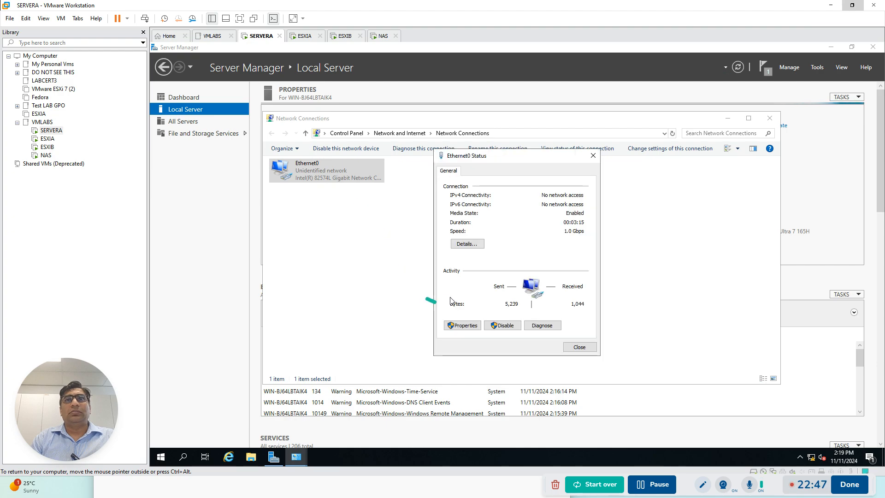
{"action": "left_click", "coordinate": [461, 326]}
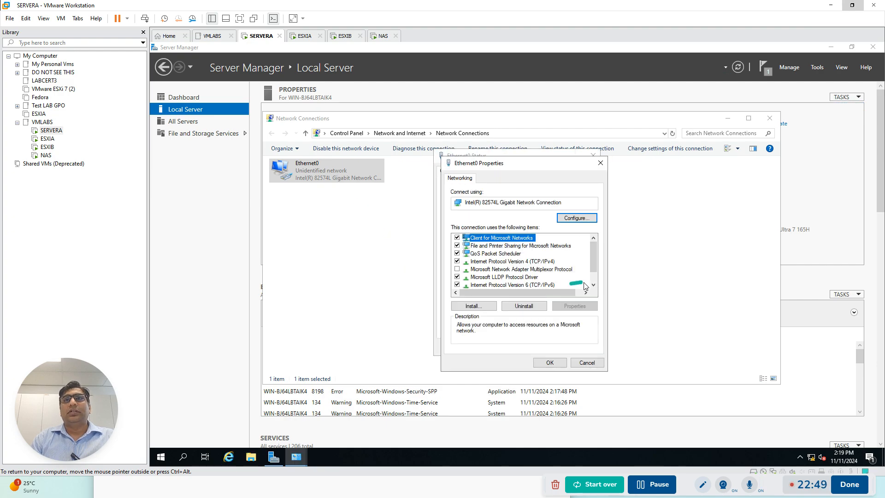
{"action": "left_click", "coordinate": [457, 284]}
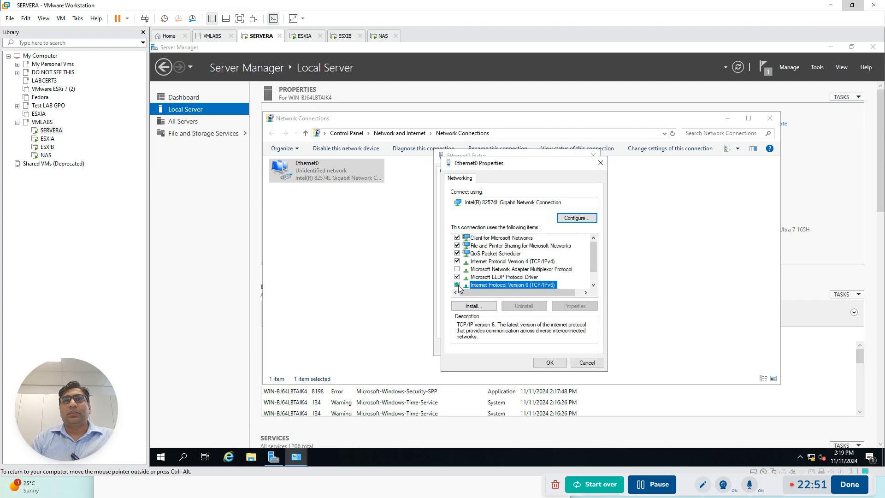
{"action": "left_click", "coordinate": [550, 363]}
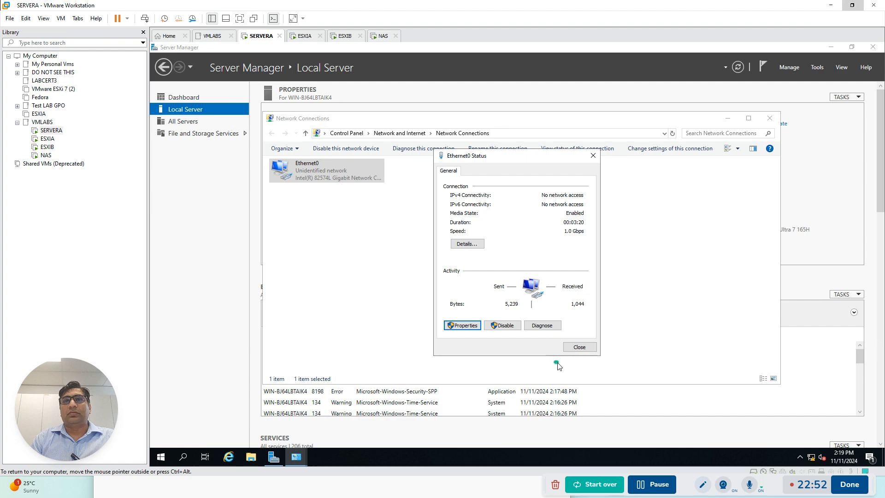
{"action": "left_click", "coordinate": [580, 347]}
{"action": "left_click", "coordinate": [769, 118]}
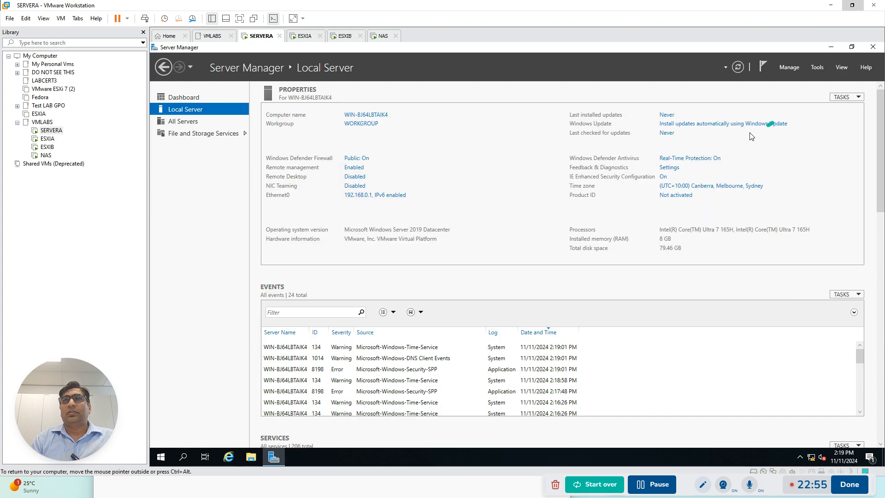
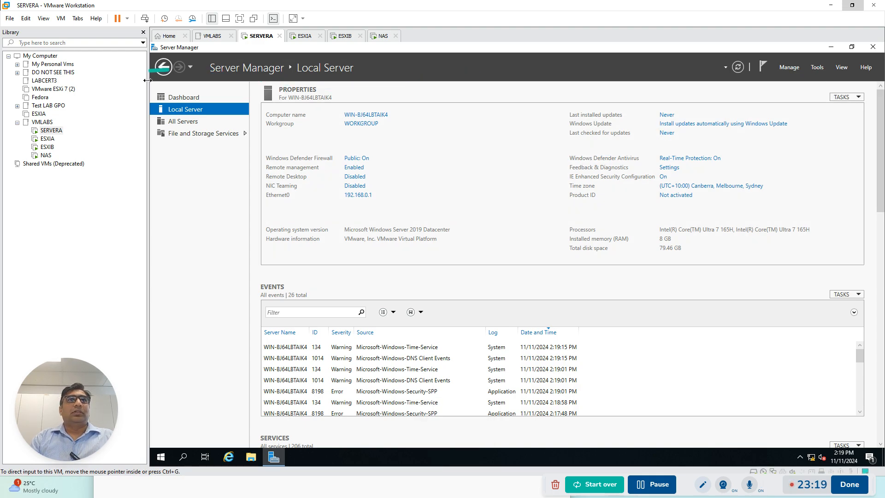
Start adding roles and features to SERVERA, keeping the default installation type and the local server as destination
{"action": "left_click", "coordinate": [180, 98]}
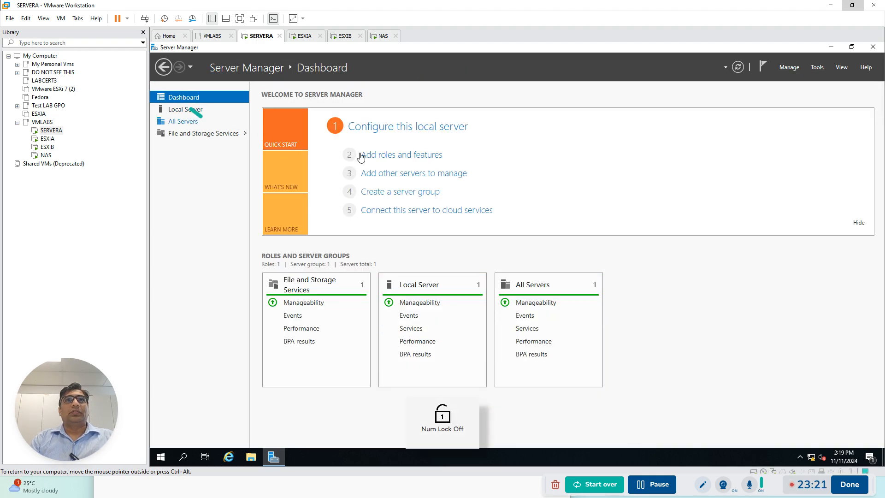
{"action": "left_click", "coordinate": [401, 155]}
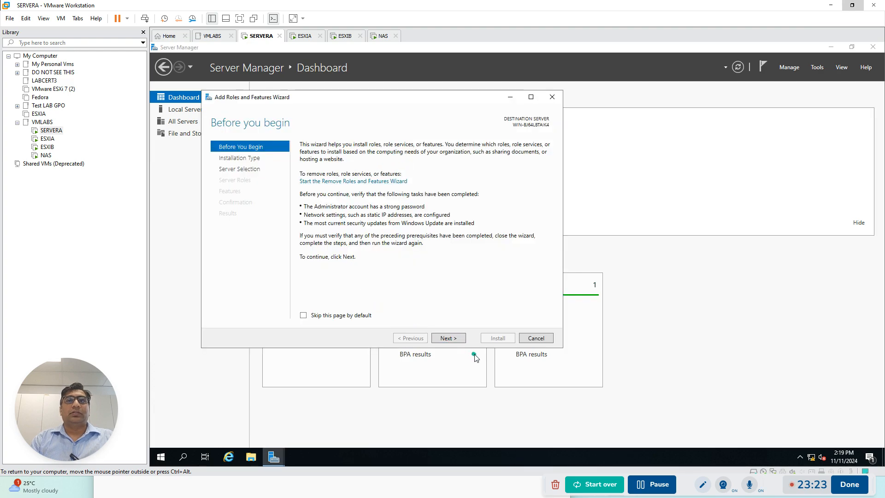
{"action": "left_click", "coordinate": [447, 338]}
{"action": "left_click", "coordinate": [447, 338]}
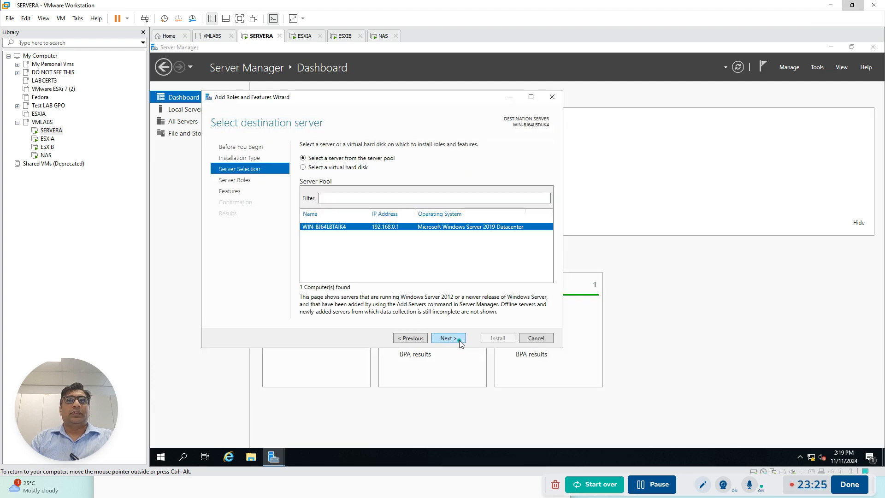
{"action": "left_click", "coordinate": [447, 339]}
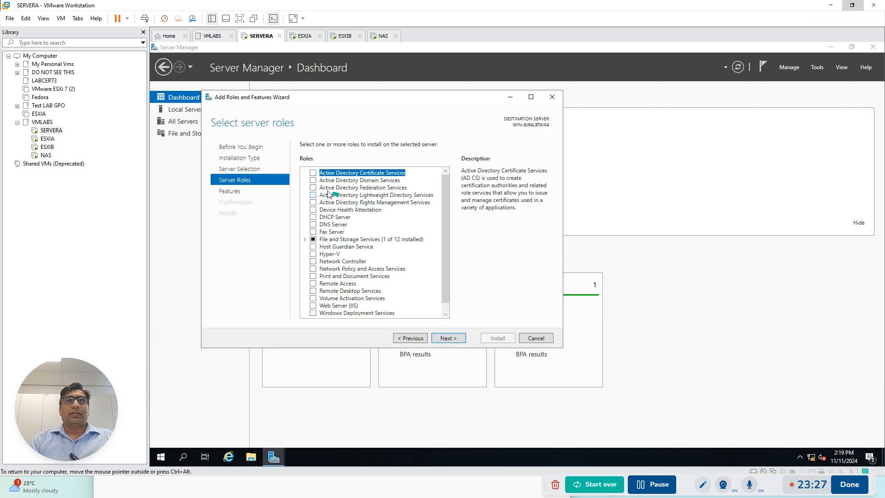
Select the Active Directory Domain Services and DNS Server roles, including their required features
{"action": "left_click", "coordinate": [313, 180]}
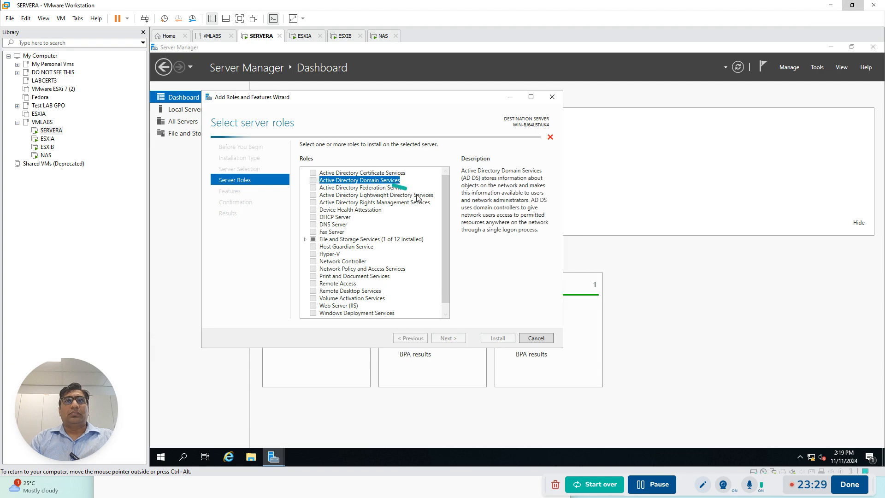
{"action": "left_click", "coordinate": [313, 224]}
{"action": "left_click", "coordinate": [409, 296]}
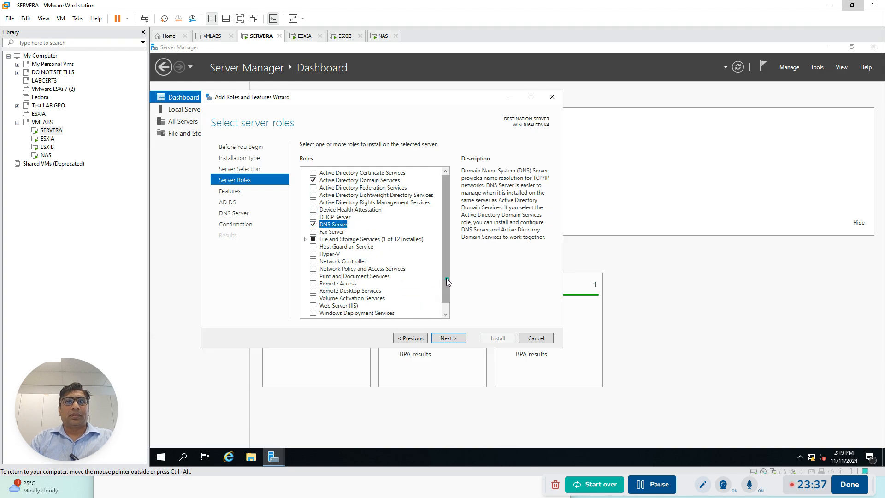
{"action": "scroll", "coordinate": [446, 279], "scroll_direction": "down", "scroll_amount": 1}
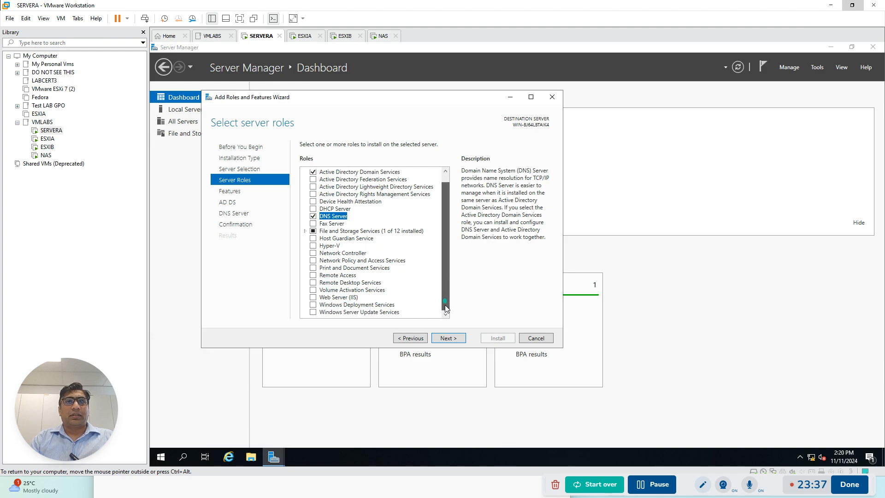
Keep the preselected features and install the chosen AD DS and DNS Server roles
{"action": "left_click", "coordinate": [447, 338]}
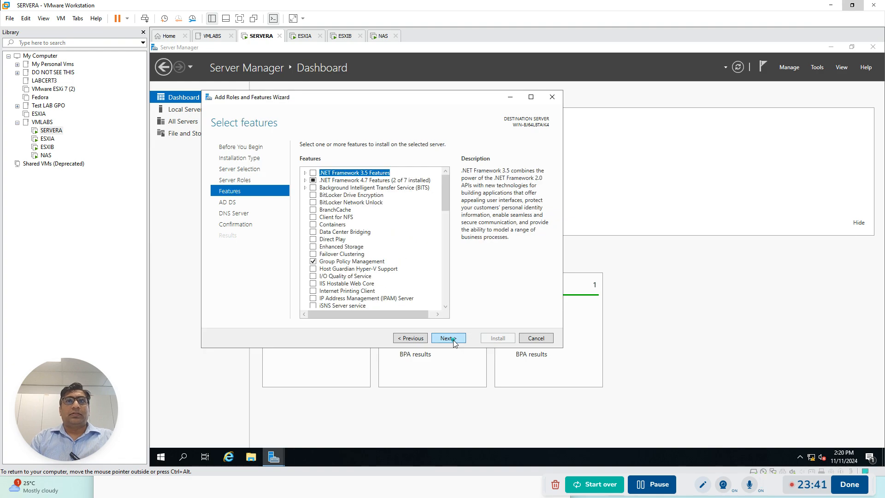
{"action": "left_click", "coordinate": [447, 339]}
{"action": "left_click", "coordinate": [449, 339]}
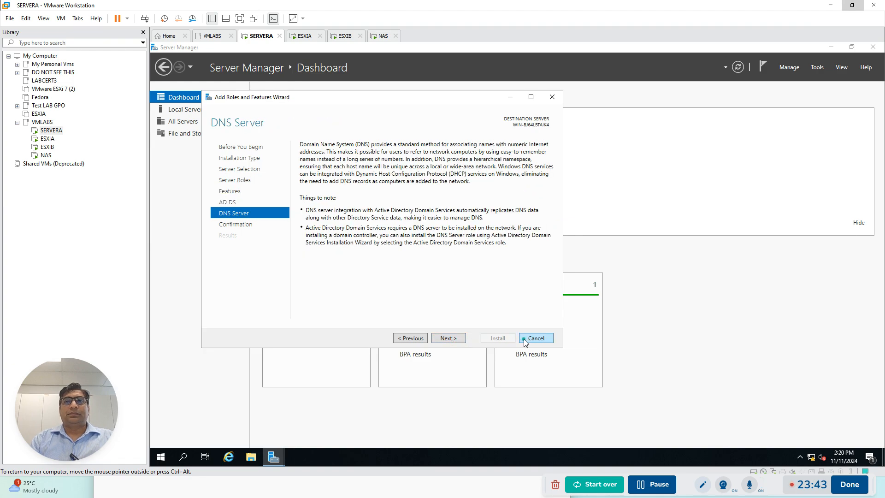
{"action": "left_click", "coordinate": [444, 339]}
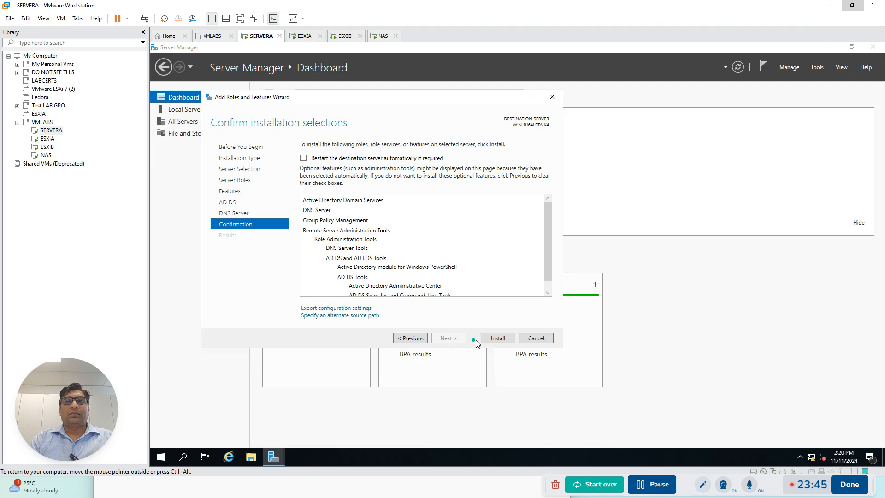
{"action": "left_click", "coordinate": [494, 339]}
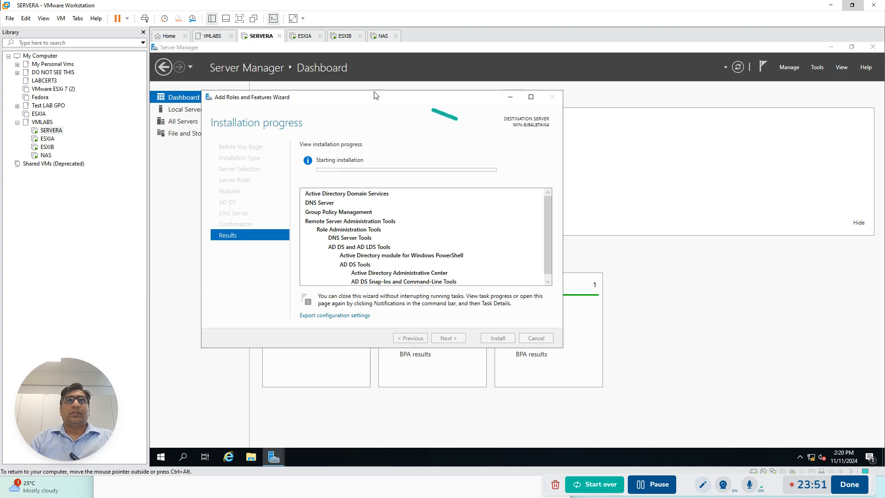
In the ESXi 7.0.3 installer on ESXIA, accept the license agreement and choose the 150 GiB local disk with the US Default keyboard layout
{"action": "left_click", "coordinate": [302, 36]}
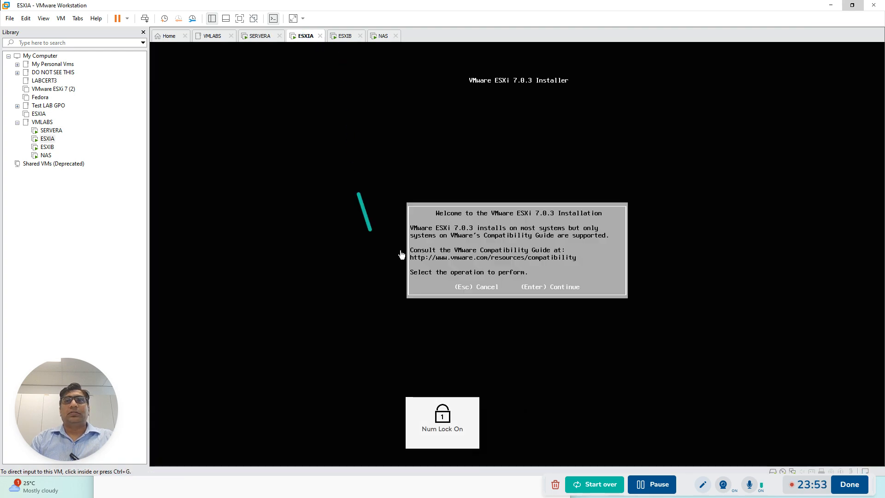
{"action": "left_click", "coordinate": [346, 38]}
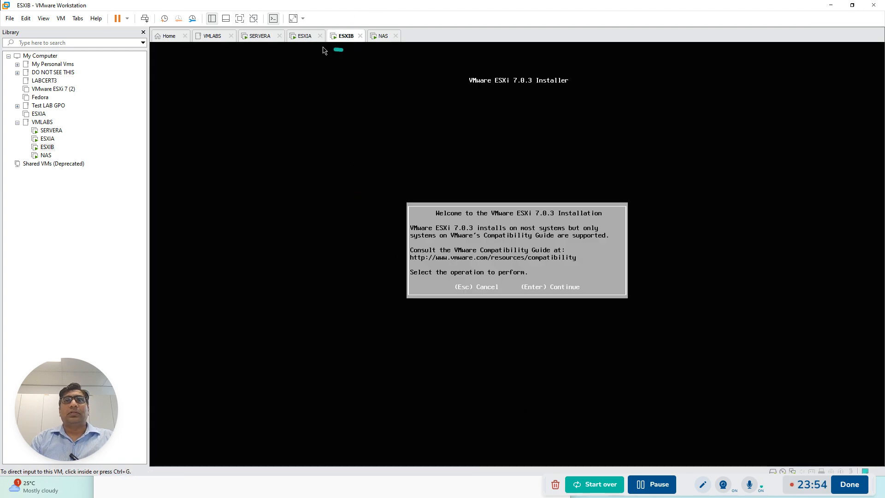
{"action": "left_click", "coordinate": [294, 39]}
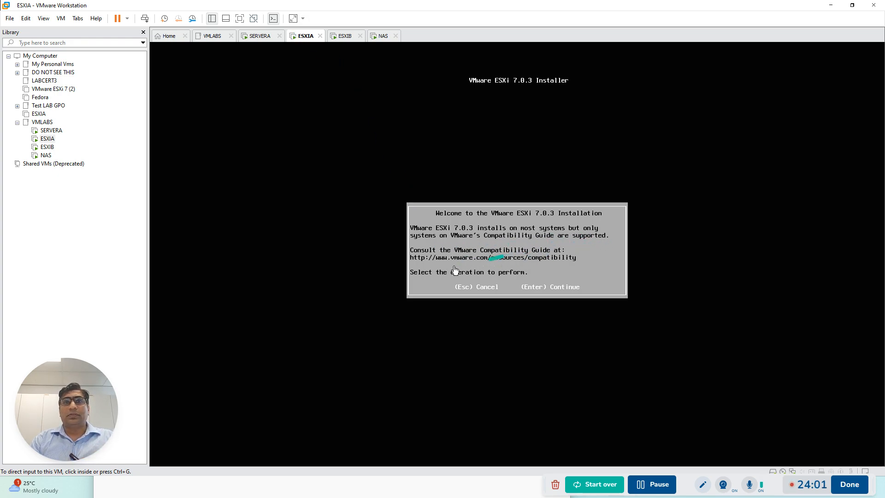
{"action": "left_click", "coordinate": [523, 283]}
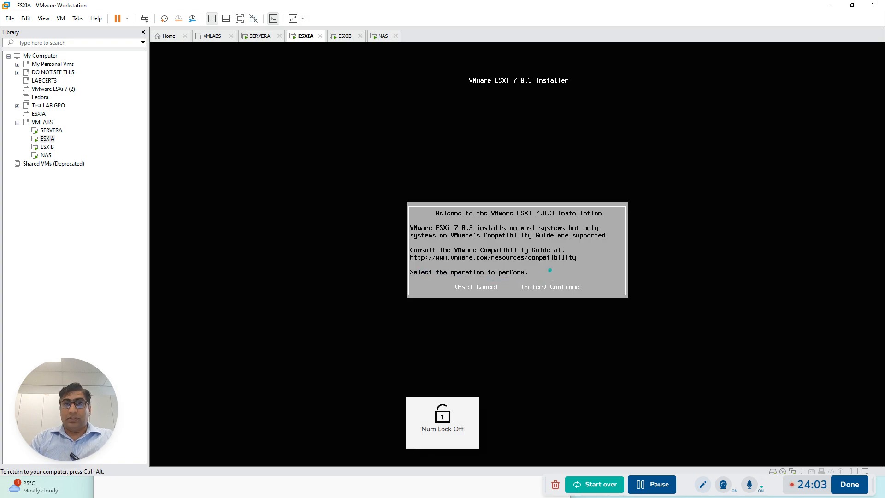
{"action": "key", "text": "Return"}
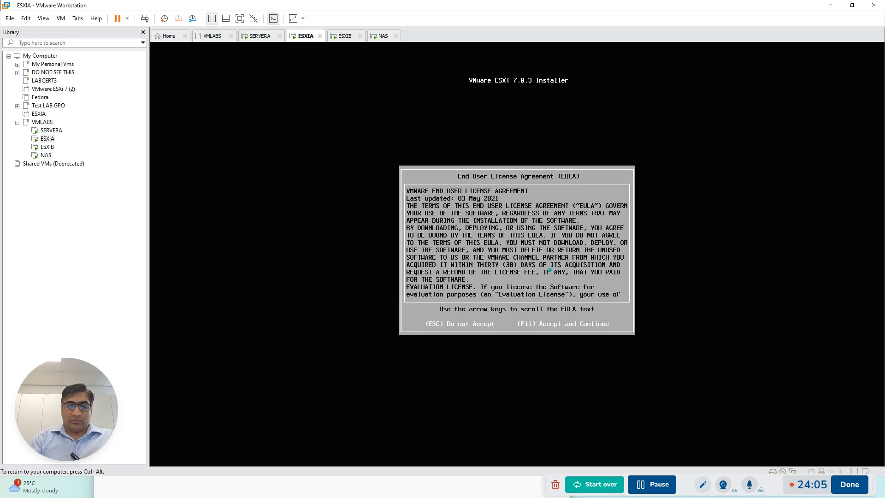
{"action": "key", "text": "F11"}
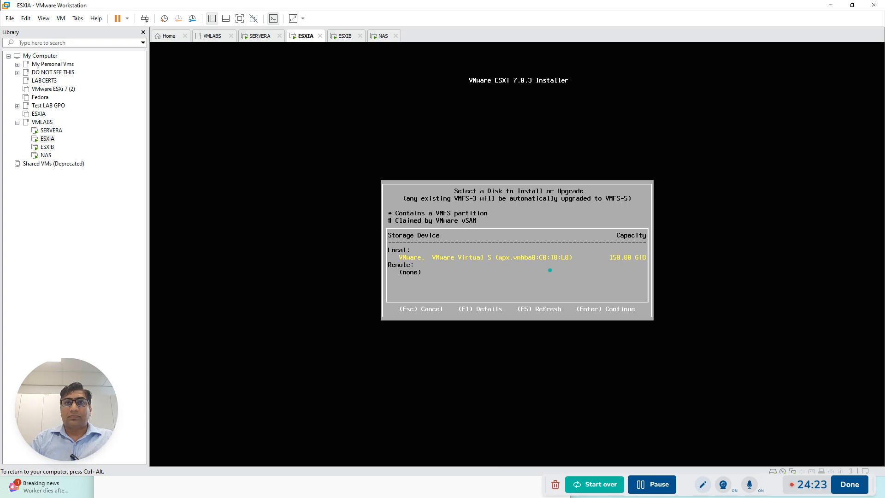
{"action": "key", "text": "Return"}
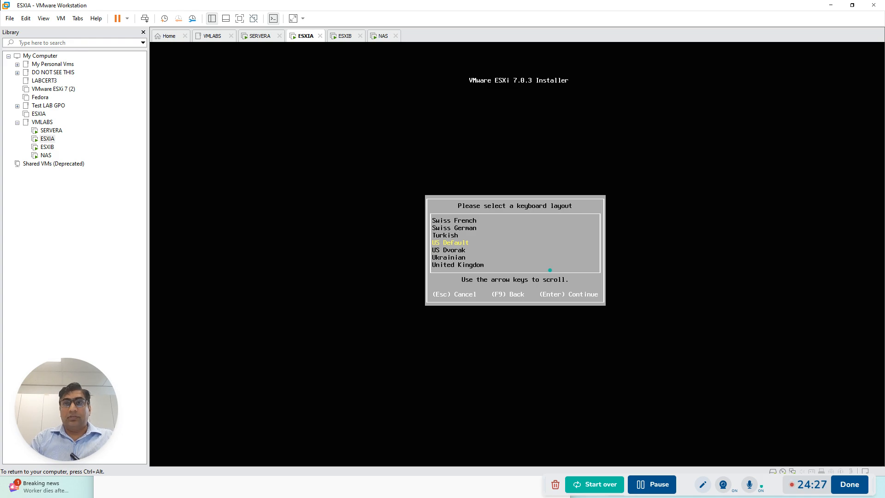
{"action": "key", "text": "Return"}
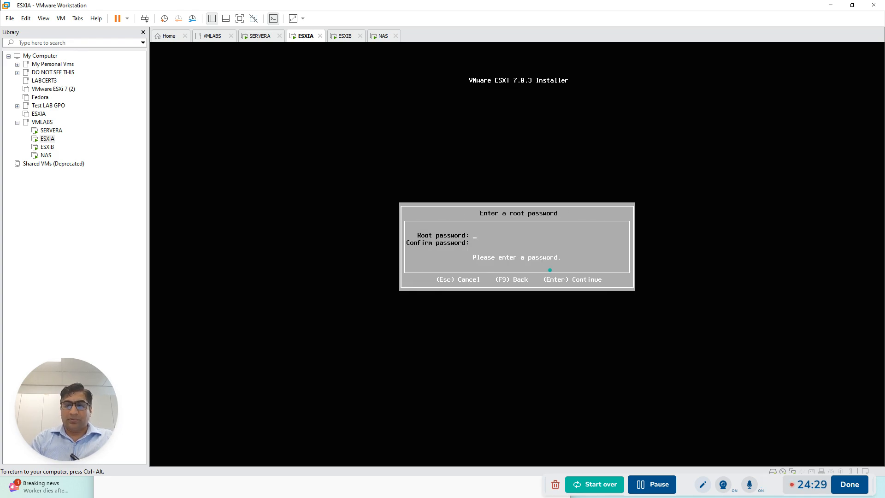
Enter and confirm the root password for ESXIA and start installing ESXi 7.0.3 on the selected disk
{"action": "type", "text": "********"}
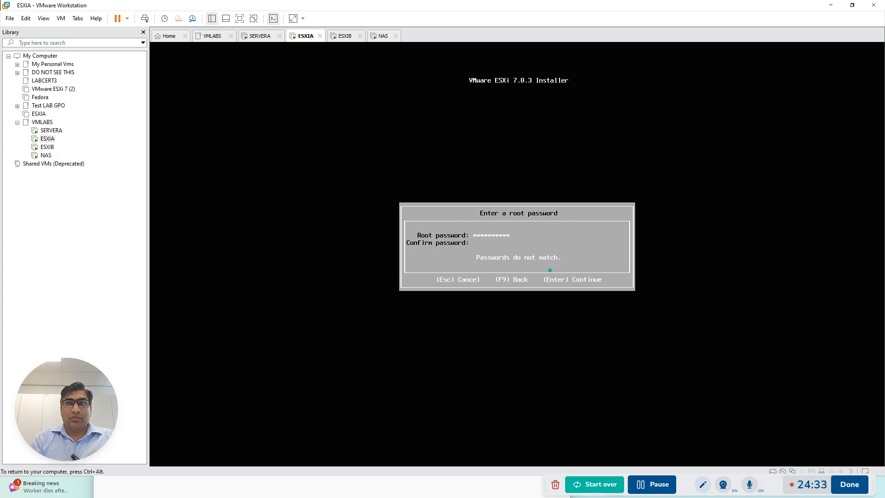
{"action": "type", "text": "**********"}
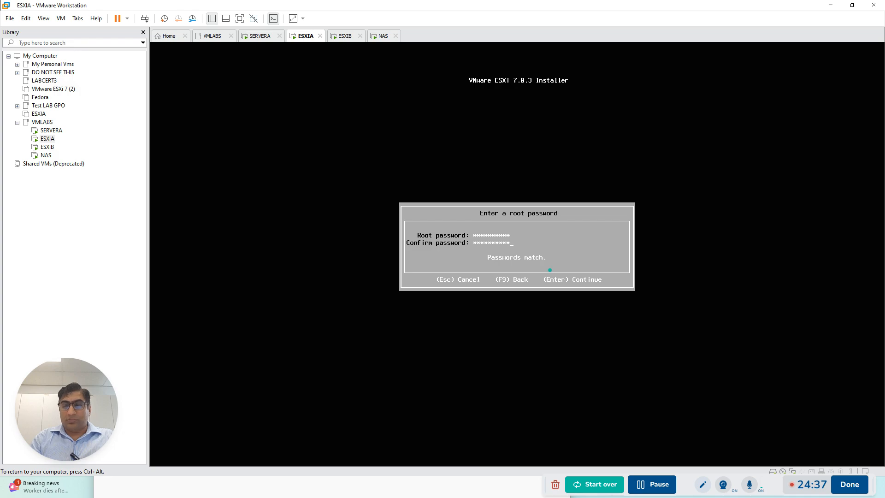
{"action": "key", "text": "Return"}
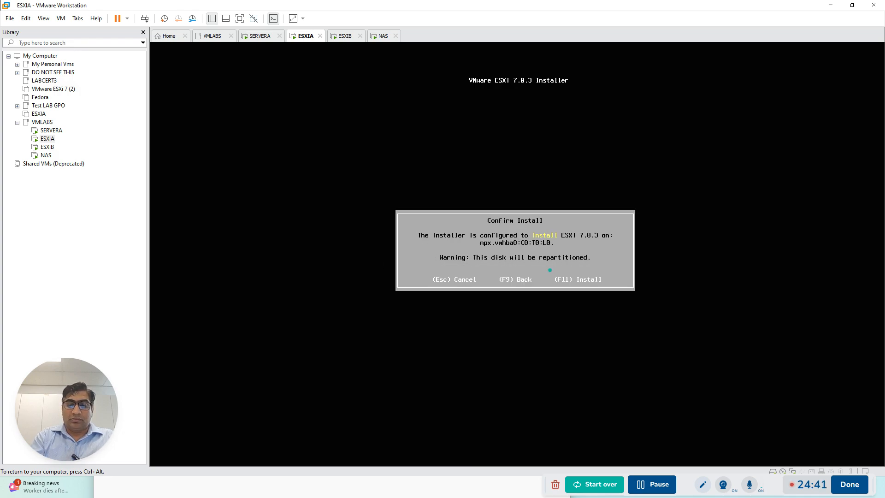
{"action": "key", "text": "F11"}
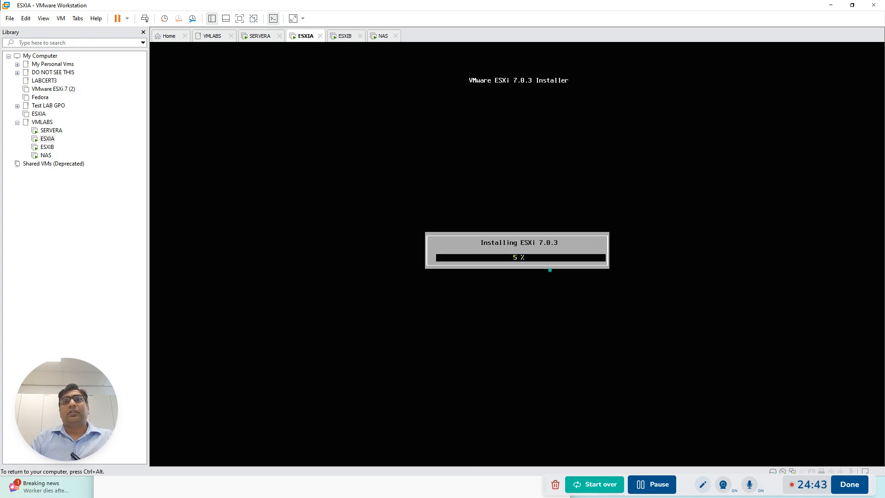
{"action": "key", "text": "ctrl+alt"}
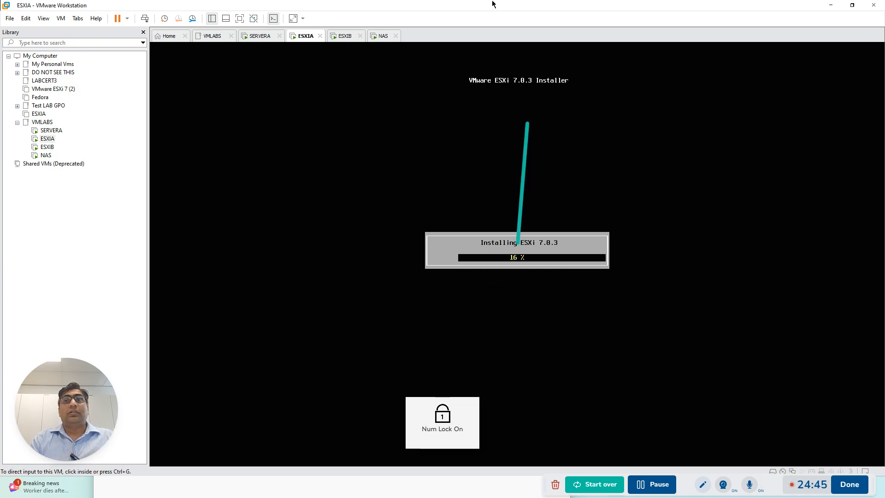
In the ESXi 7.0.3 installer on ESXIB, accept the license agreement and choose the 150 GiB local disk with the US Default keyboard layout
{"action": "left_click", "coordinate": [356, 40]}
{"action": "left_click", "coordinate": [544, 256]}
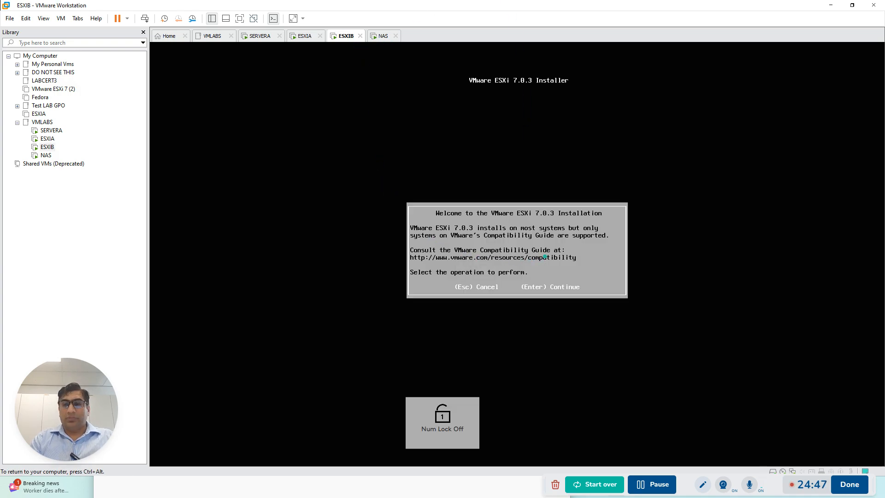
{"action": "key", "text": "Return"}
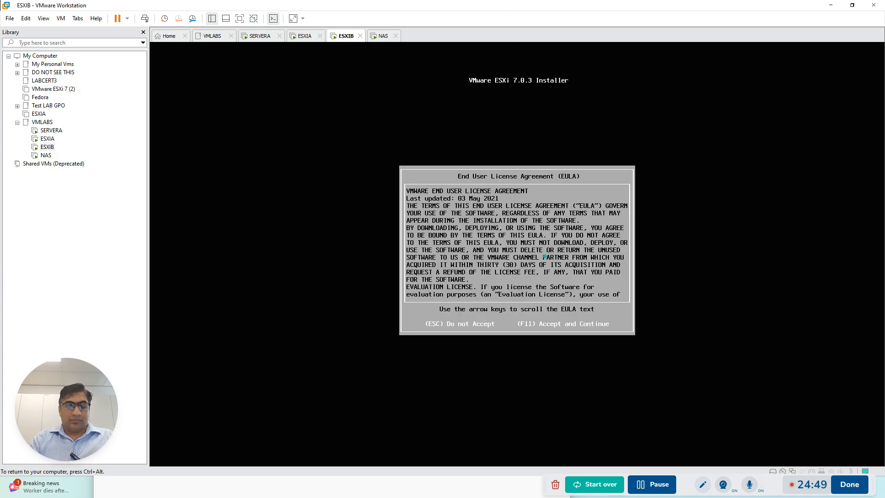
{"action": "key", "text": "F11"}
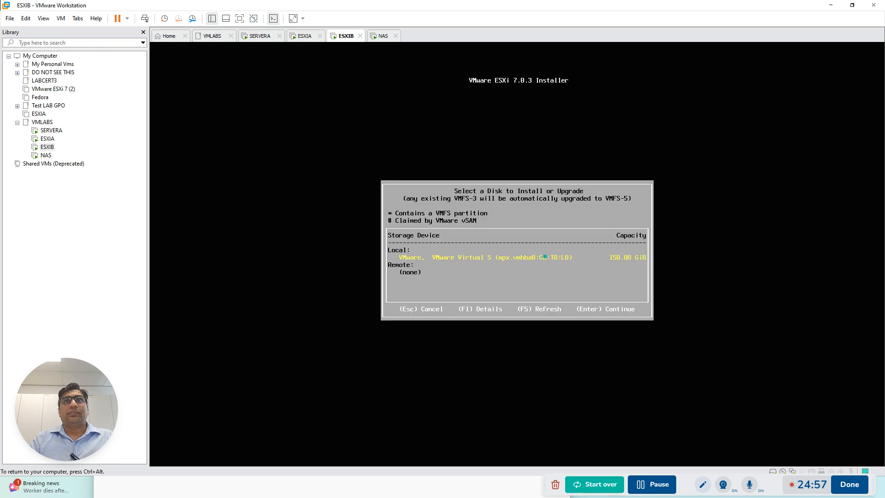
{"action": "key", "text": "Return"}
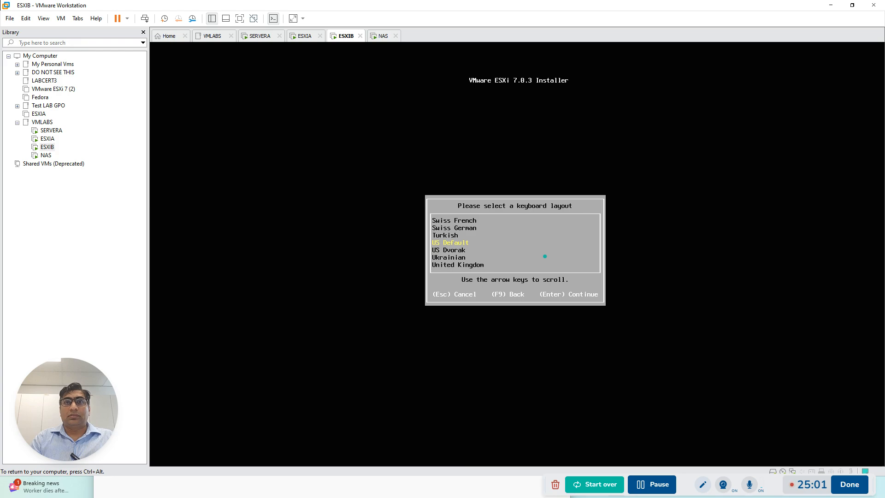
{"action": "key", "text": "Return"}
Enter and confirm the root password for ESXIB and start installing ESXi 7.0.3 on the selected disk
{"action": "type", "text": "********"}
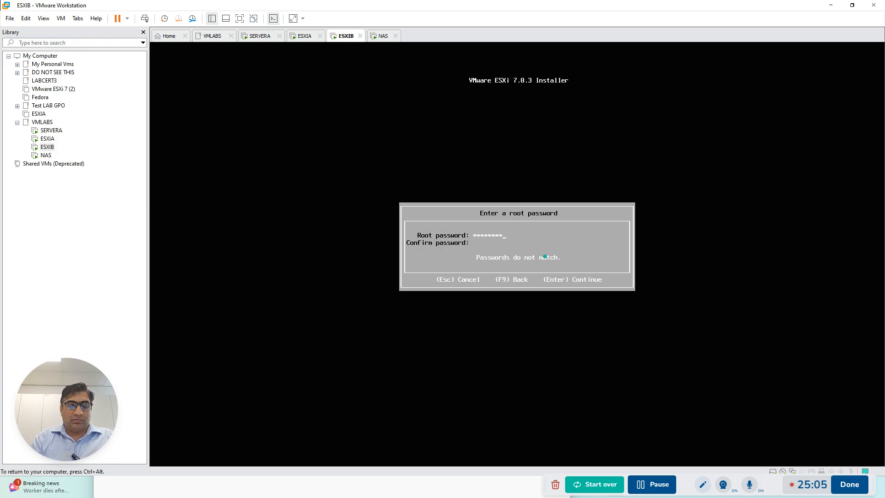
{"action": "type", "text": "**********"}
{"action": "key", "text": "Return"}
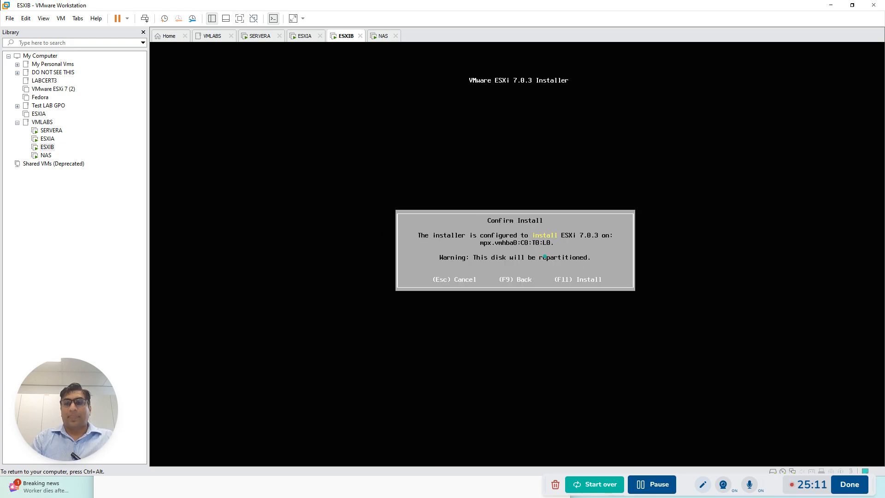
{"action": "key", "text": "F11"}
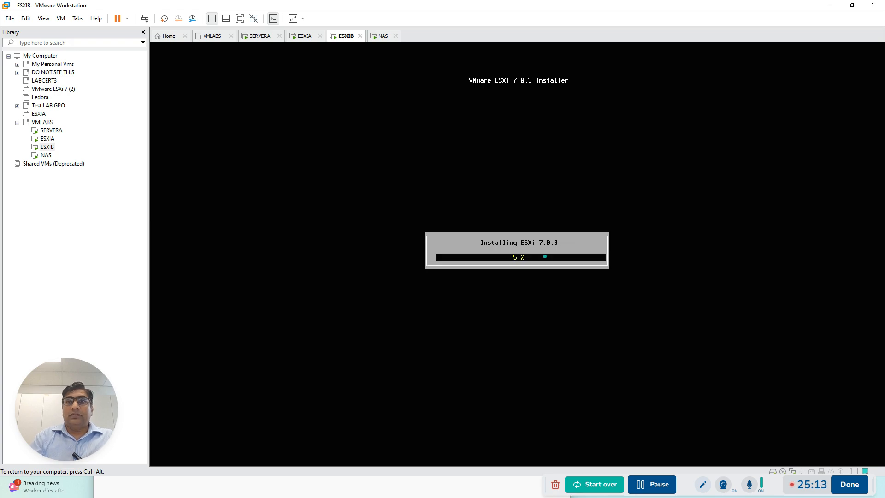
{"action": "key", "text": "ctrl+alt"}
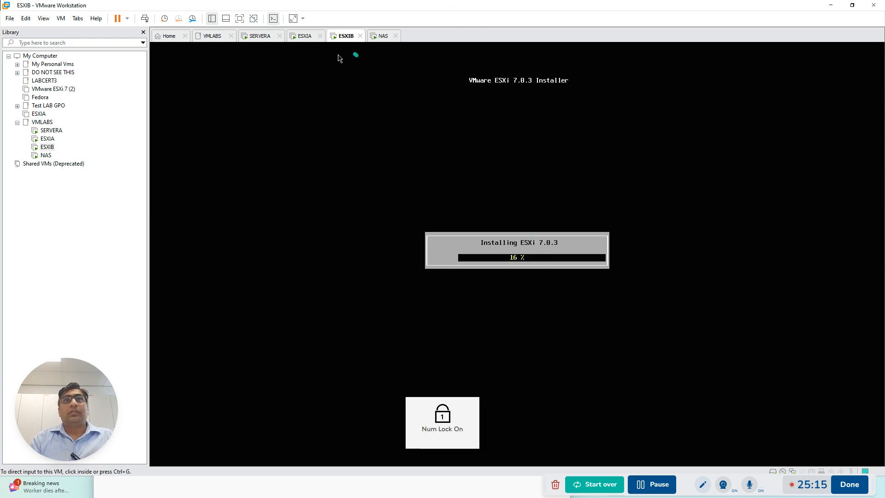
Acknowledge the completed FreeNAS installation on the NAS VM and reboot it from the FreeNAS Console Setup
{"action": "left_click", "coordinate": [304, 40]}
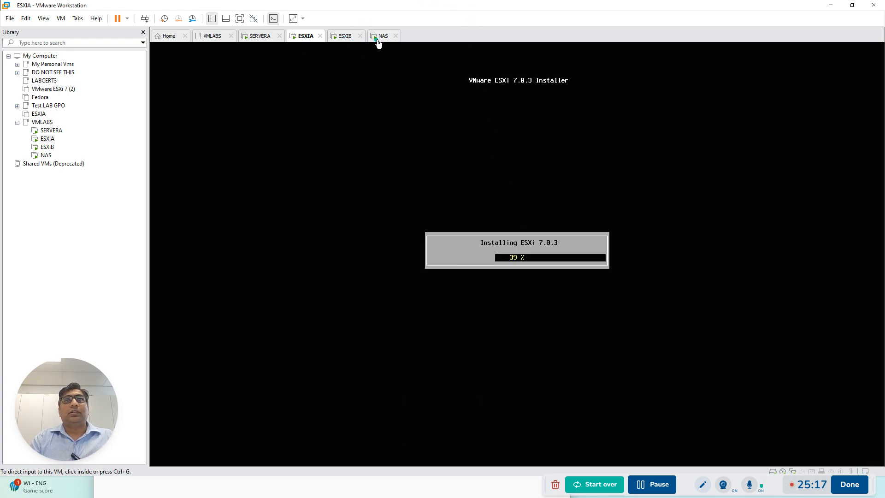
{"action": "left_click", "coordinate": [384, 37]}
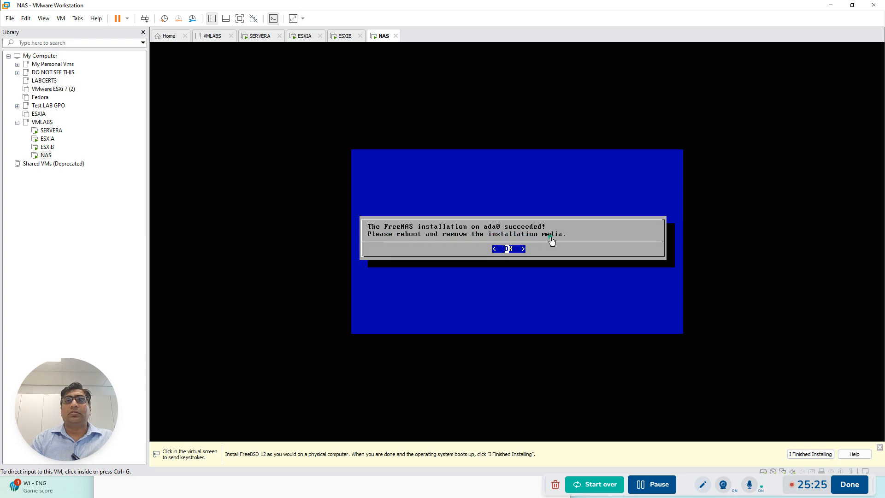
{"action": "left_click", "coordinate": [516, 251]}
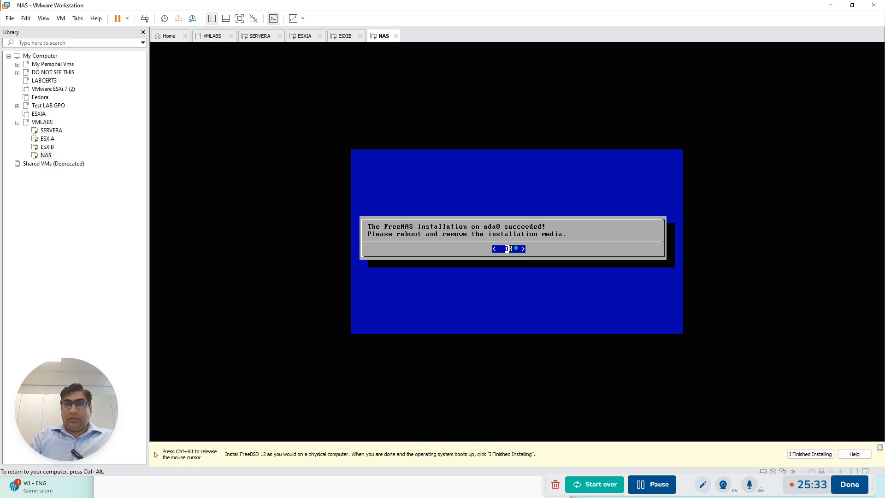
{"action": "key", "text": "Return"}
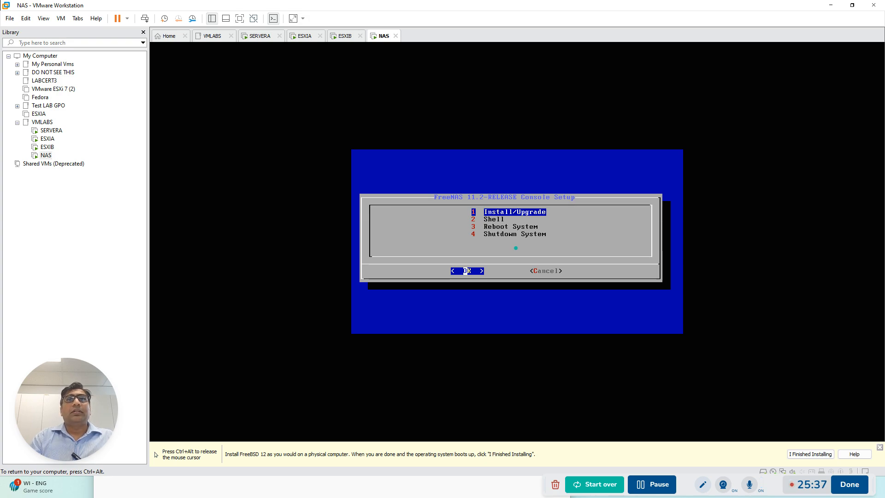
{"action": "key", "text": "Down"}
{"action": "key", "text": "Down"}
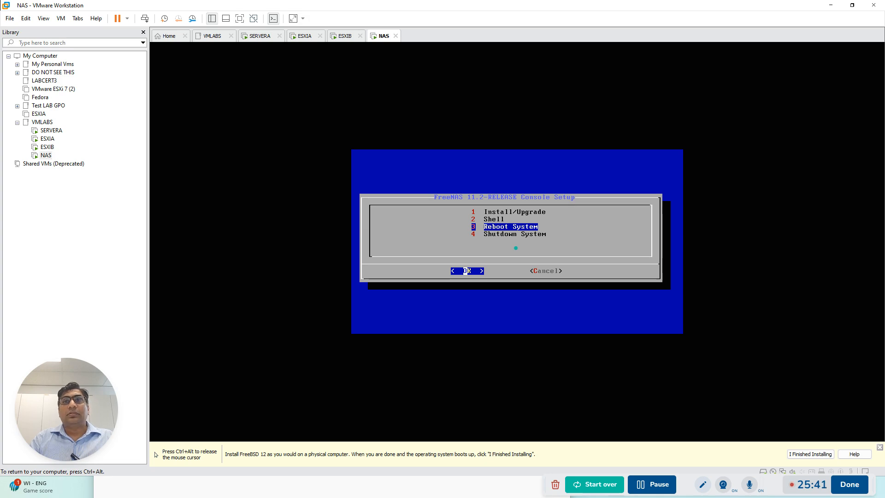
{"action": "key", "text": "Return"}
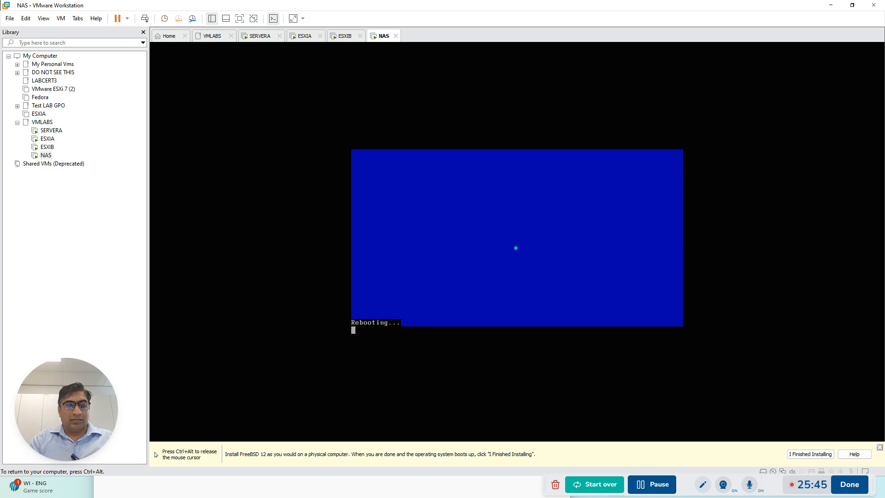
{"action": "key", "text": "ctrl+alt"}
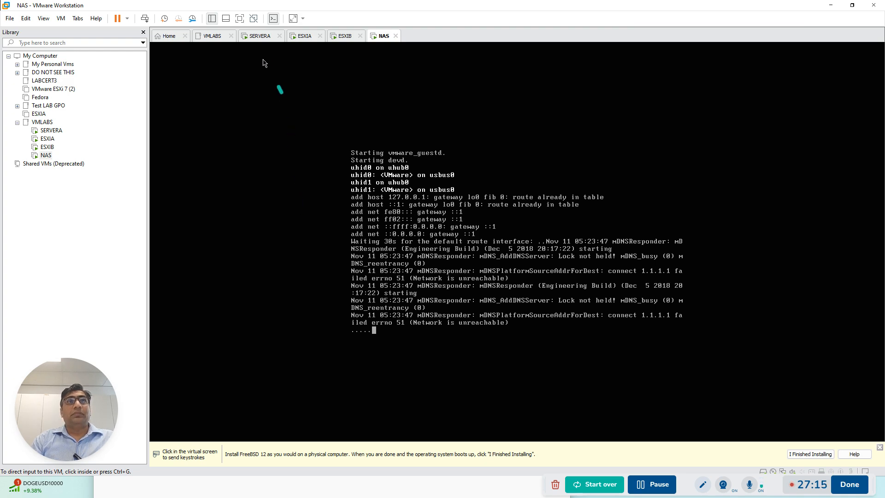
On SERVERA, close the finished role installation and start promoting the server to a domain controller
{"action": "left_click", "coordinate": [260, 41]}
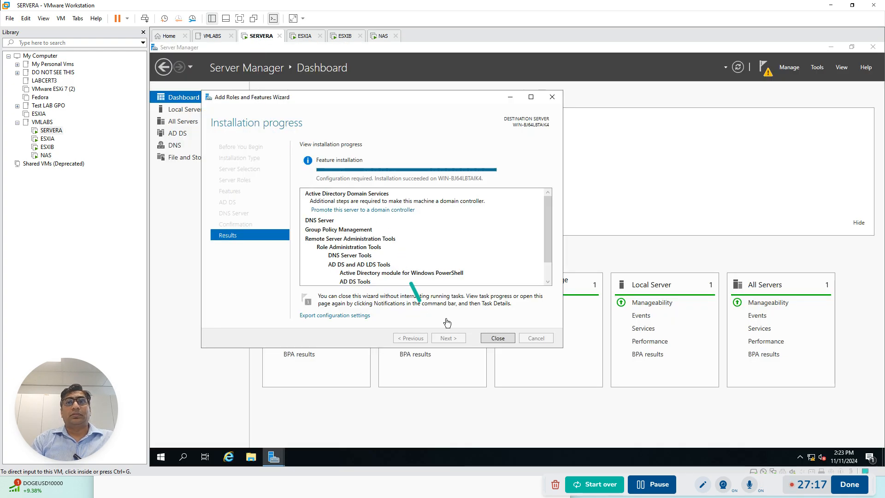
{"action": "left_click", "coordinate": [498, 337]}
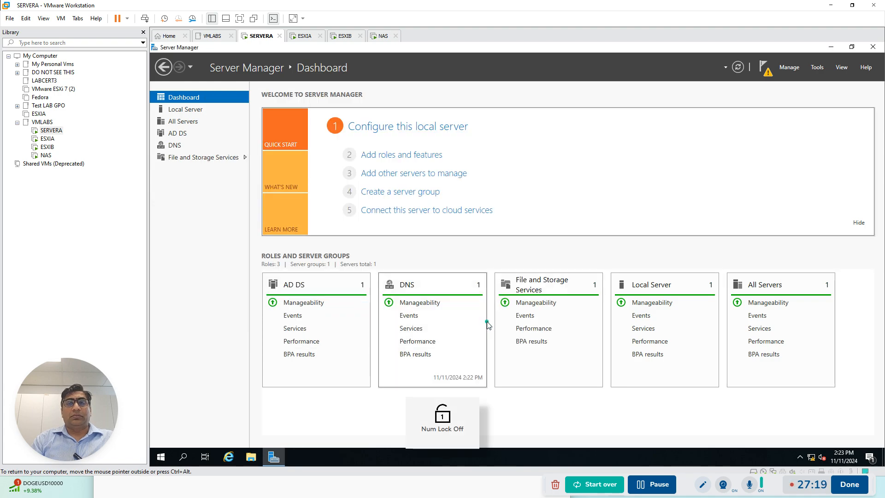
{"action": "left_click", "coordinate": [764, 68]}
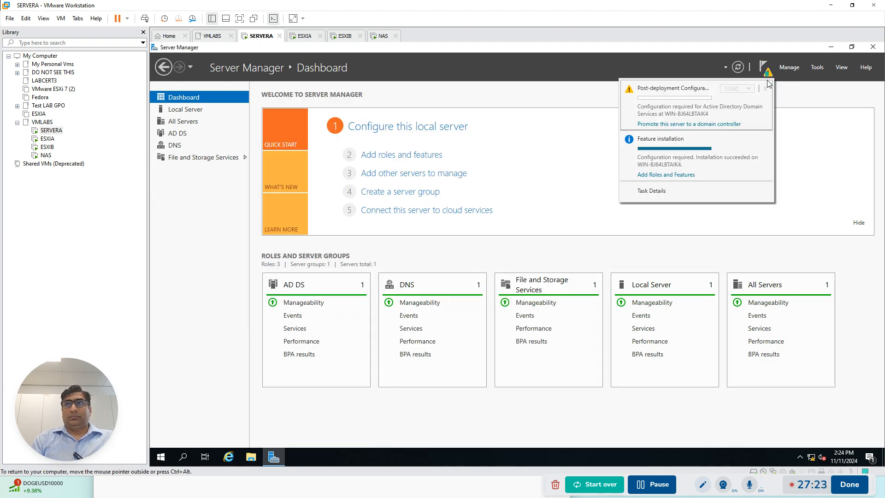
{"action": "left_click", "coordinate": [671, 124]}
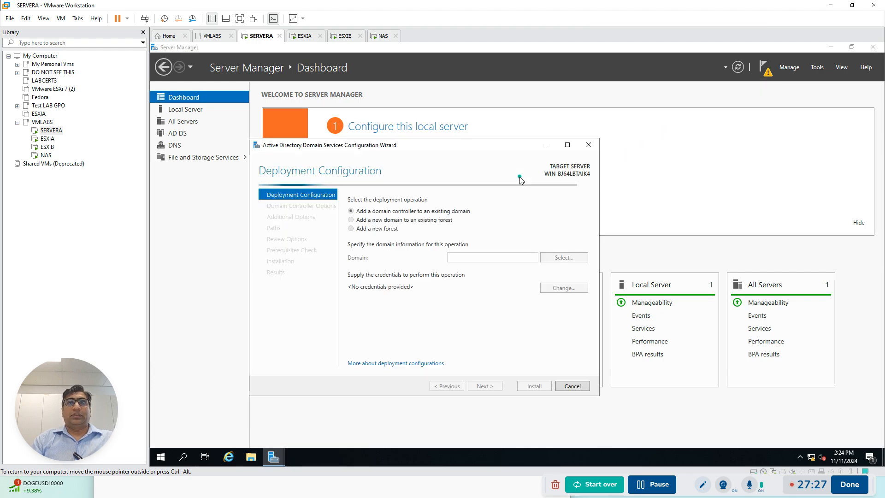
Set the AD DS deployment to a new forest with the root domain name adatum.com and continue
{"action": "left_click", "coordinate": [351, 228]}
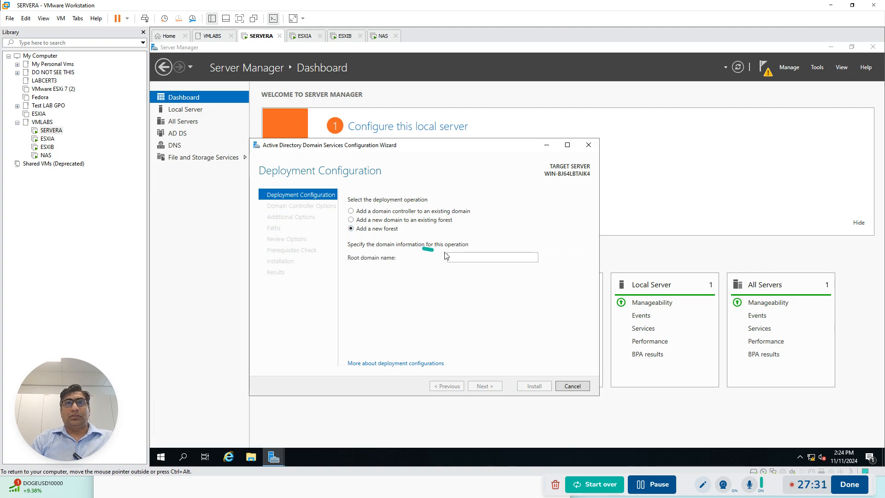
{"action": "left_click", "coordinate": [463, 256]}
{"action": "type", "text": "ad"}
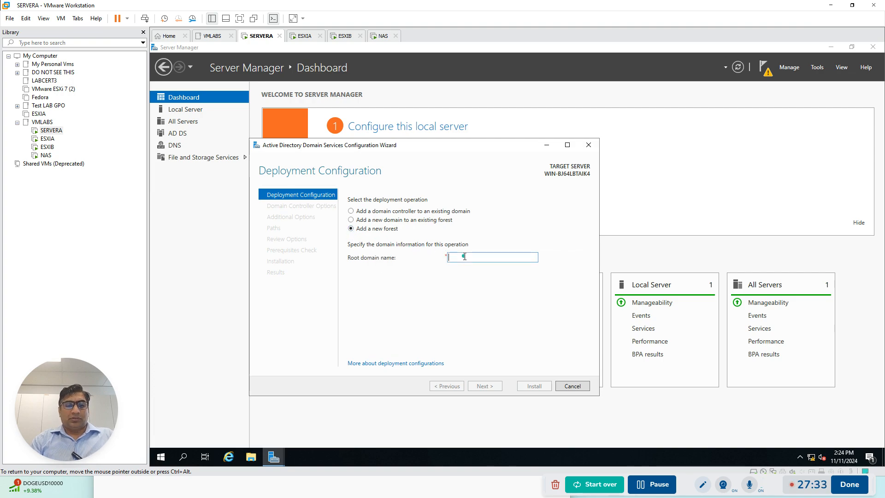
{"action": "key", "text": "Caps_Lock"}
{"action": "type", "text": "AT"}
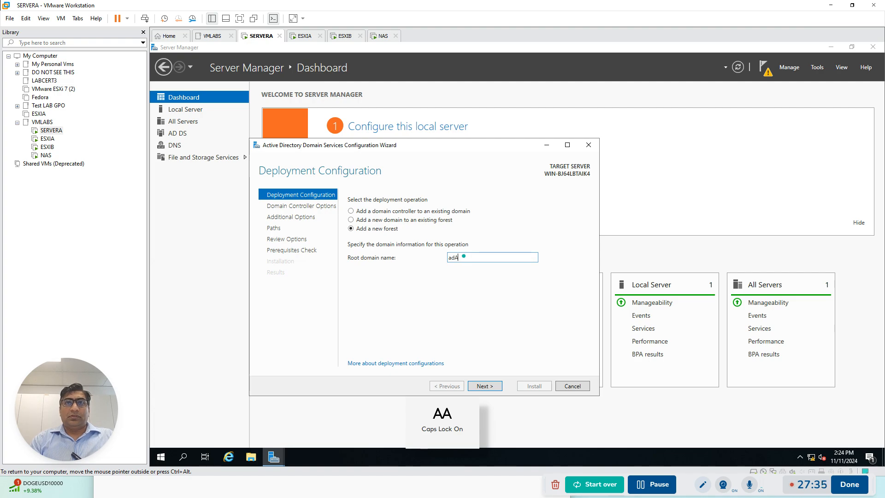
{"action": "key", "text": "BackSpace"}
{"action": "key", "text": "BackSpace"}
{"action": "key", "text": "BackSpace"}
{"action": "key", "text": "Caps_Lock"}
{"action": "type", "text": "a"}
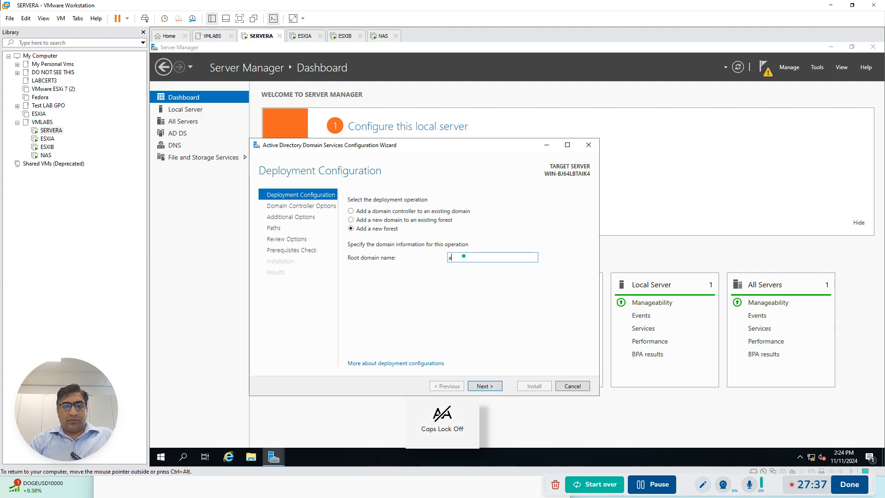
{"action": "type", "text": "datum.com"}
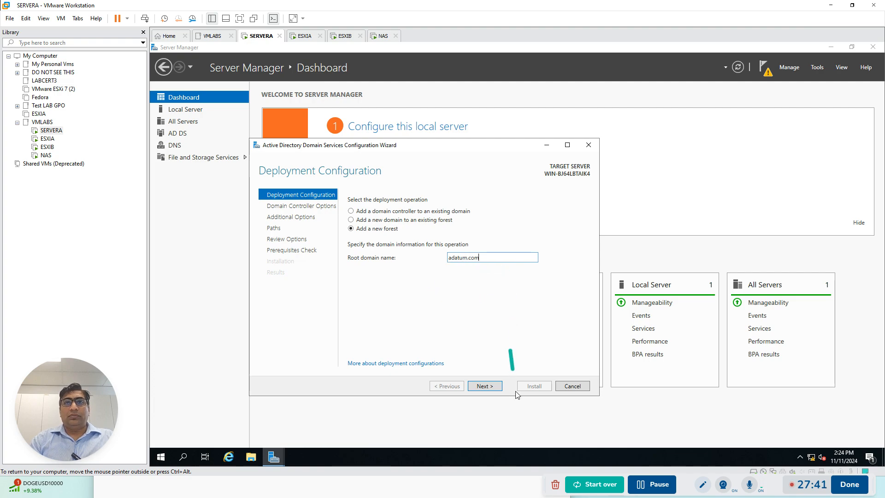
{"action": "left_click", "coordinate": [485, 385]}
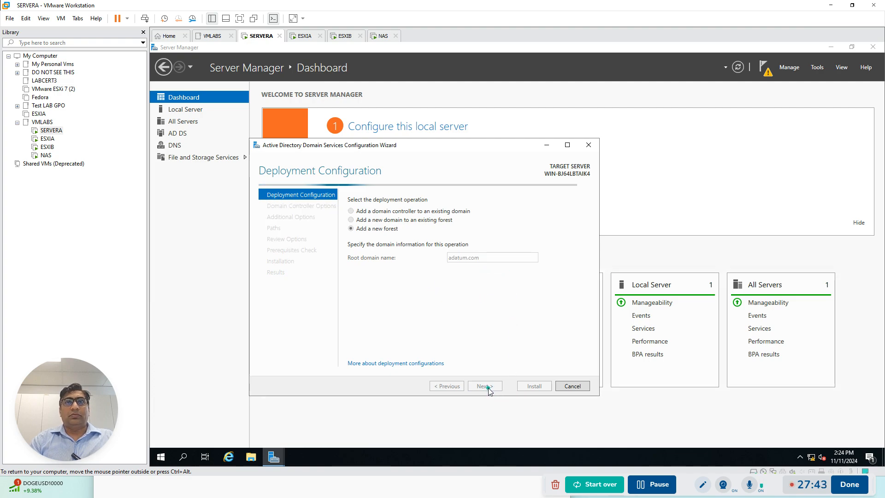
Enter and confirm the Directory Services Restore Mode password, keeping the default domain controller options, and continue
{"action": "left_click_drag", "start_coordinate": [514, 355], "coordinate": [535, 354]}
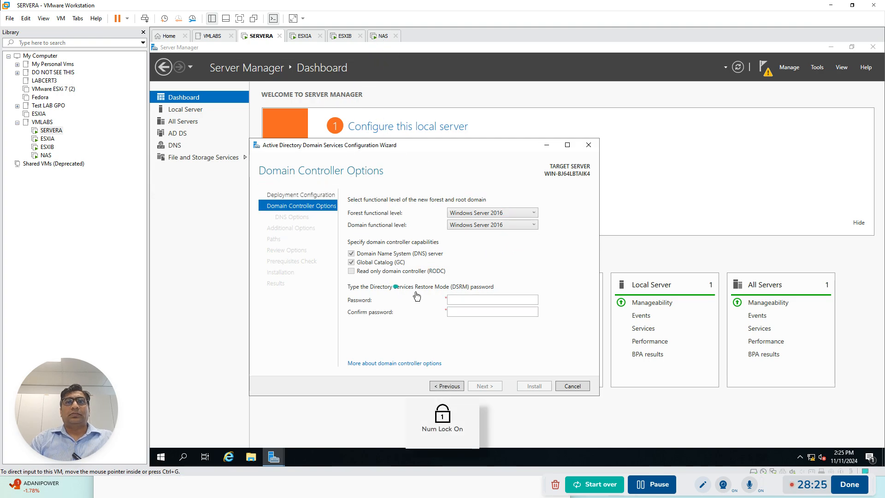
{"action": "left_click", "coordinate": [467, 299]}
{"action": "type", "text": "••••••"}
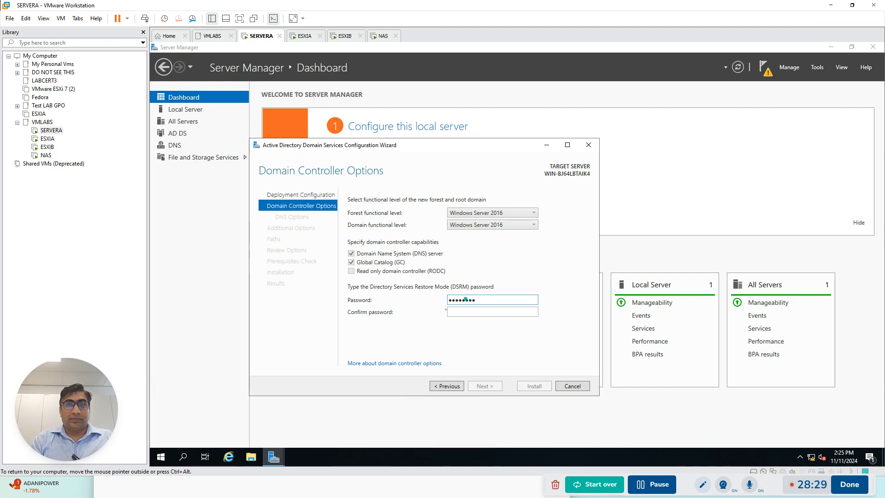
{"action": "key", "text": "Tab"}
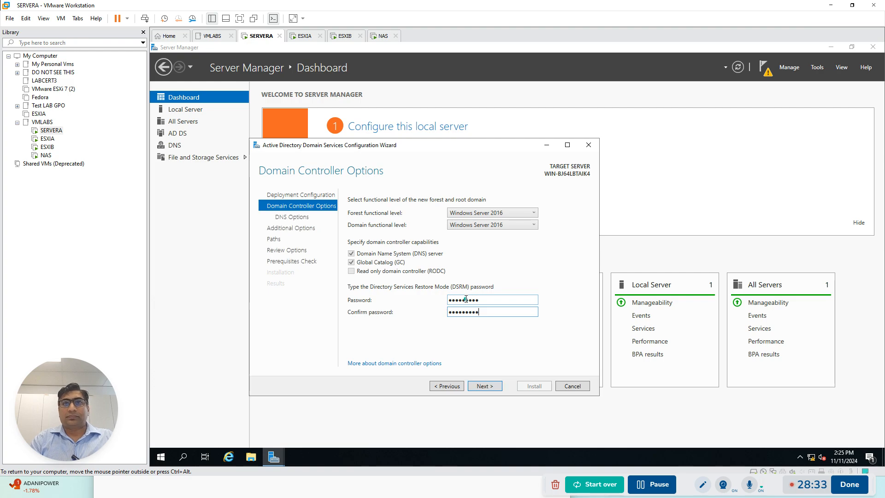
{"action": "left_click", "coordinate": [484, 385]}
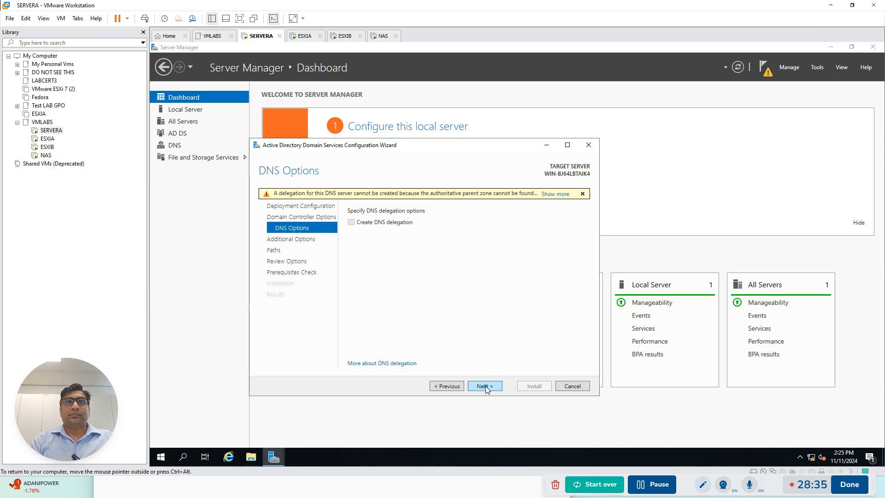
Accept the default DNS options, the NetBIOS name ADATUM and the AD DS paths, and run the prerequisites check
{"action": "left_click", "coordinate": [485, 386]}
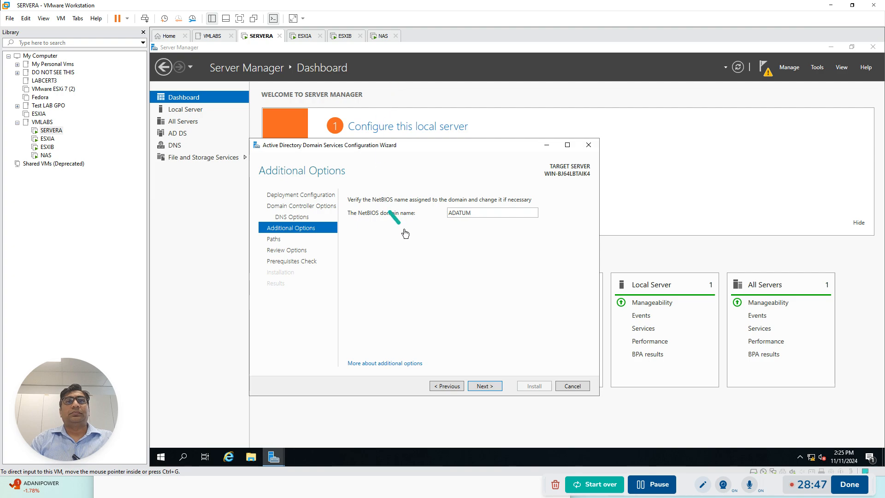
{"action": "left_click", "coordinate": [485, 387]}
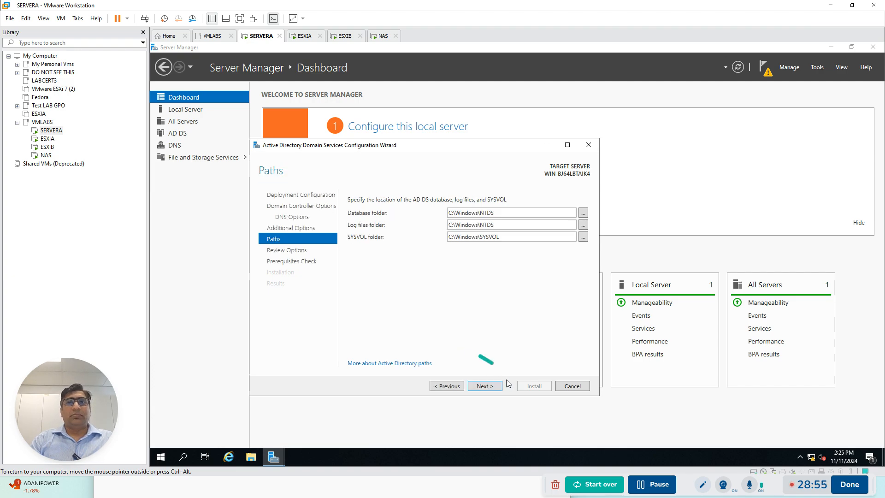
{"action": "left_click", "coordinate": [493, 386]}
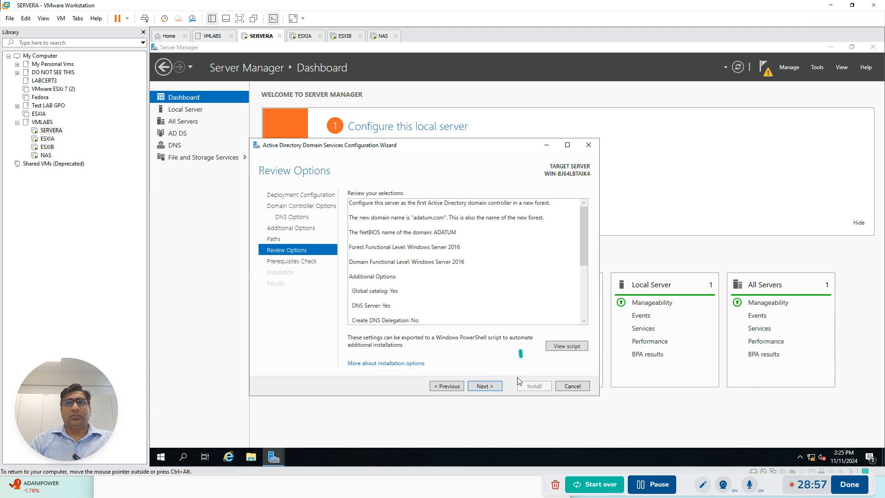
{"action": "left_click", "coordinate": [494, 385]}
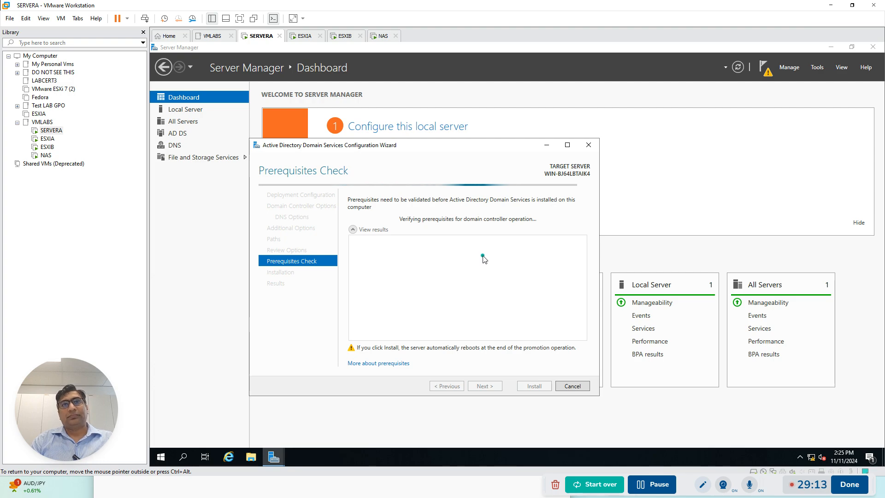
Check the progress of the NAS boot, the SERVERA prerequisites check, and the ESXIA and ESXIB installations
{"action": "key", "text": "ctrl+alt"}
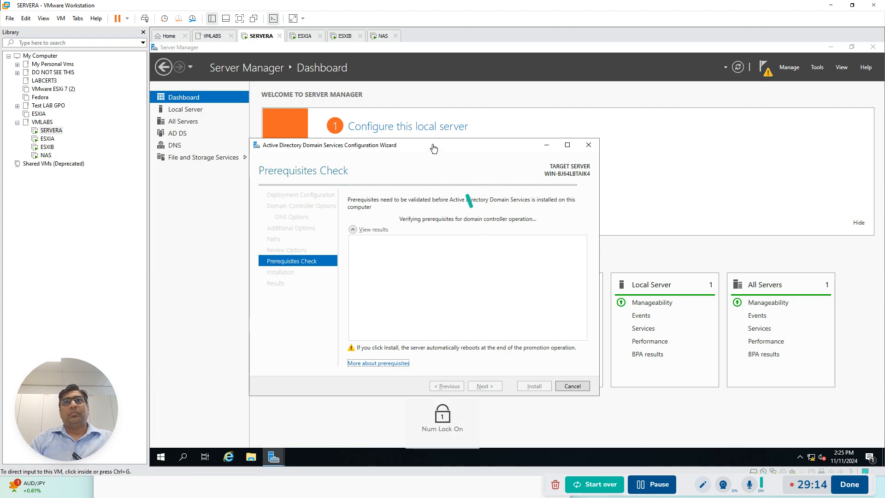
{"action": "left_click", "coordinate": [383, 37]}
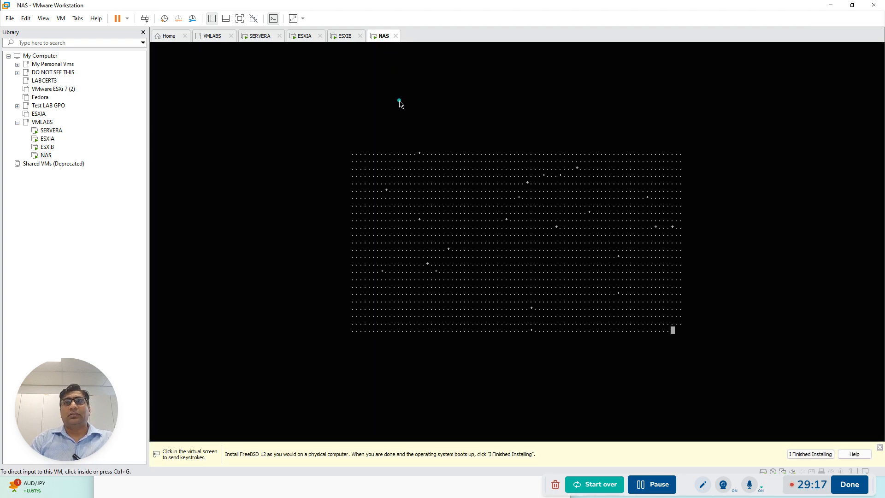
{"action": "left_click", "coordinate": [258, 41]}
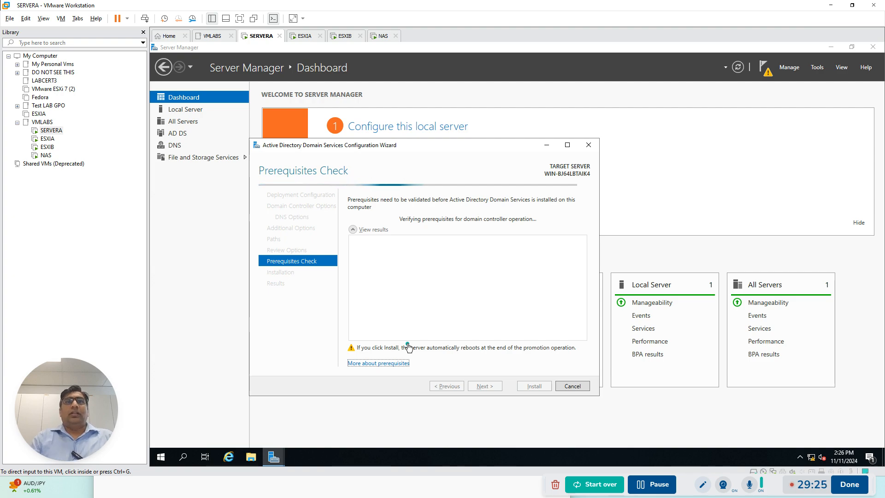
{"action": "left_click", "coordinate": [304, 39]}
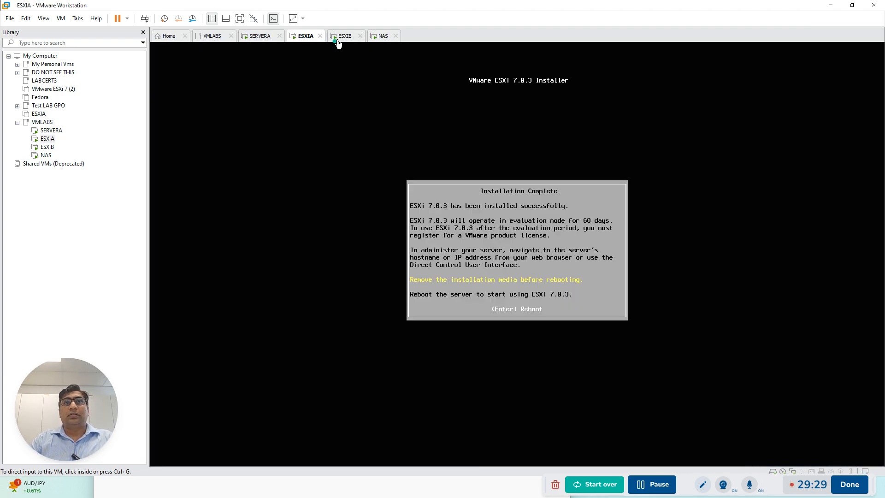
{"action": "left_click", "coordinate": [342, 40]}
Disconnect the ISO image from ESXIA's CD/DVD drive in its virtual machine settings and reboot the installed ESXi server
{"action": "left_click", "coordinate": [295, 41]}
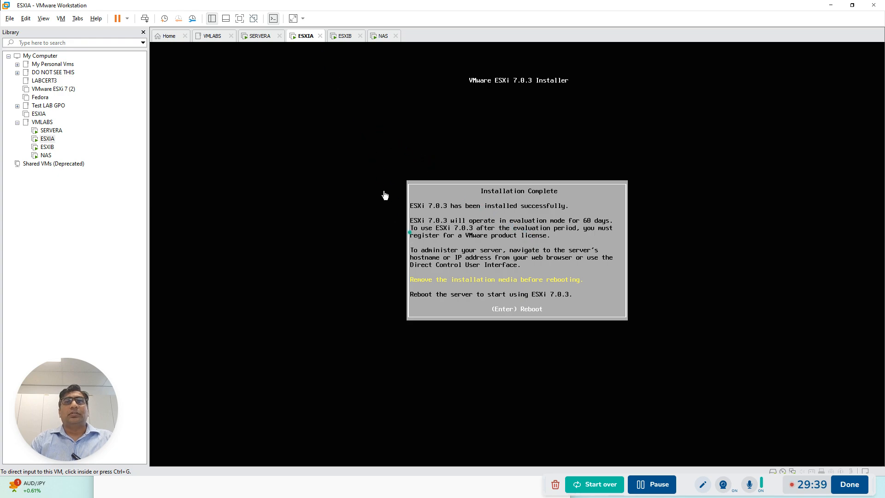
{"action": "right_click", "coordinate": [305, 36]}
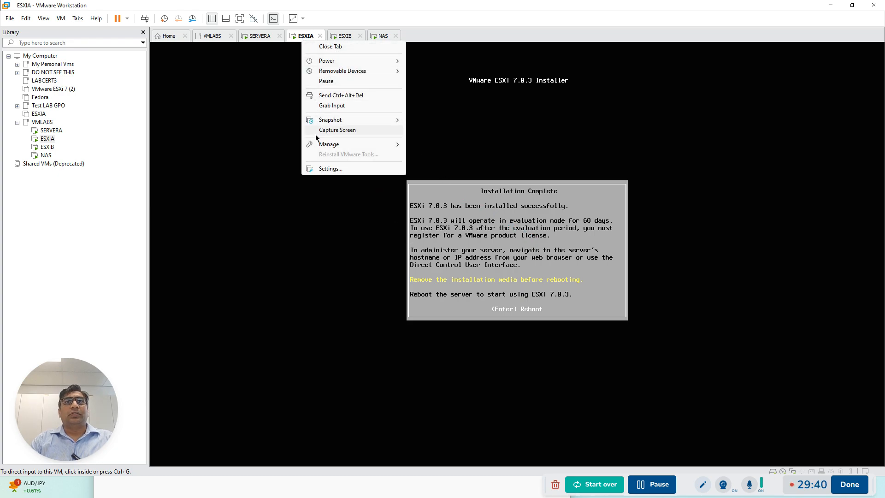
{"action": "left_click", "coordinate": [324, 169]}
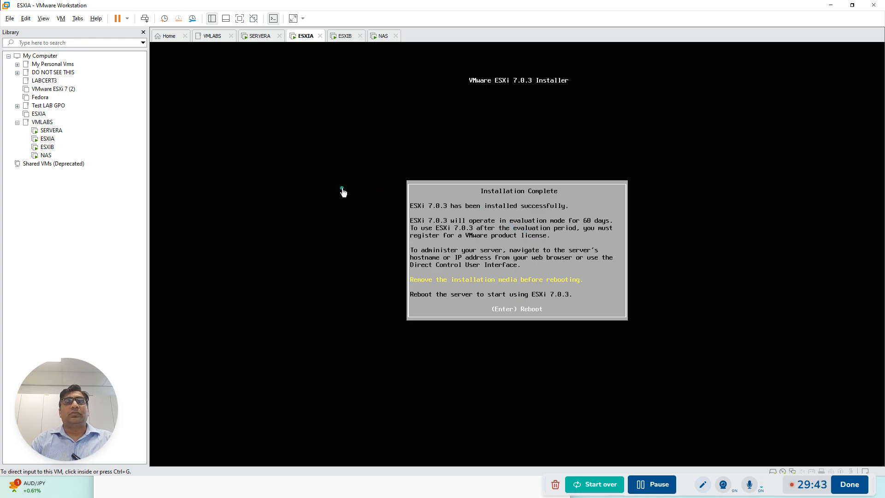
{"action": "left_click", "coordinate": [309, 139]}
{"action": "left_click", "coordinate": [431, 112]}
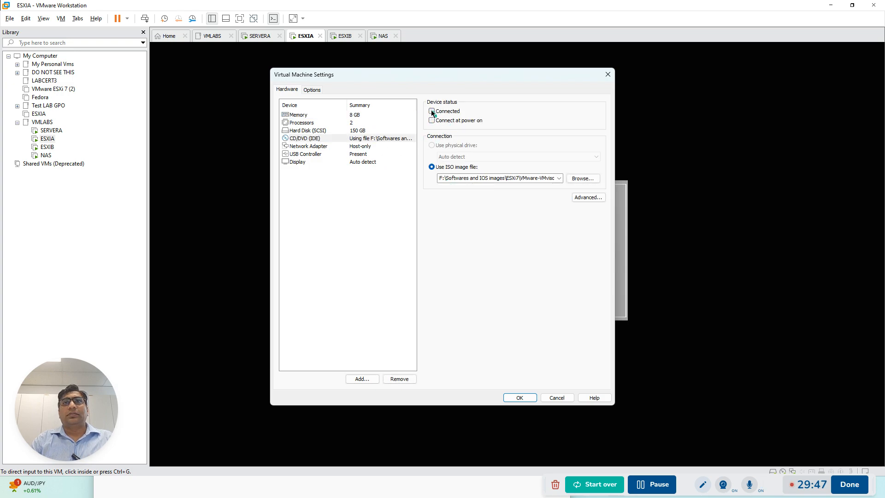
{"action": "left_click", "coordinate": [519, 397]}
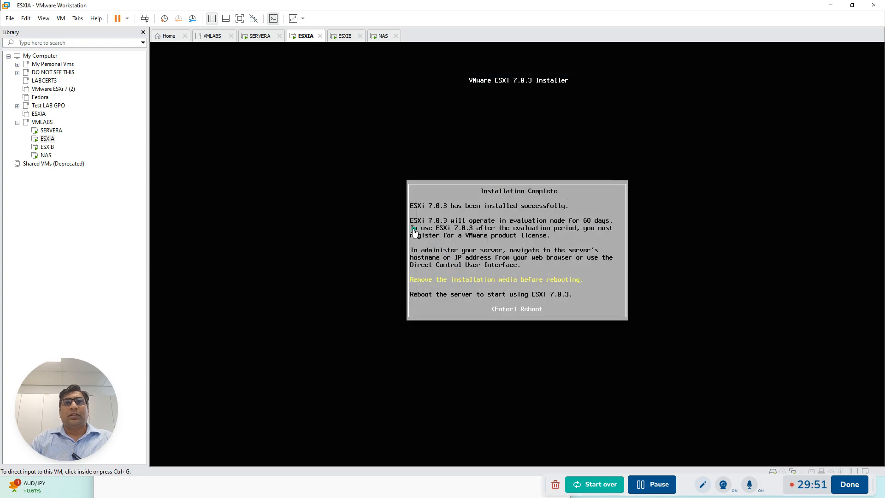
{"action": "left_click", "coordinate": [369, 202]}
{"action": "key", "text": "Return"}
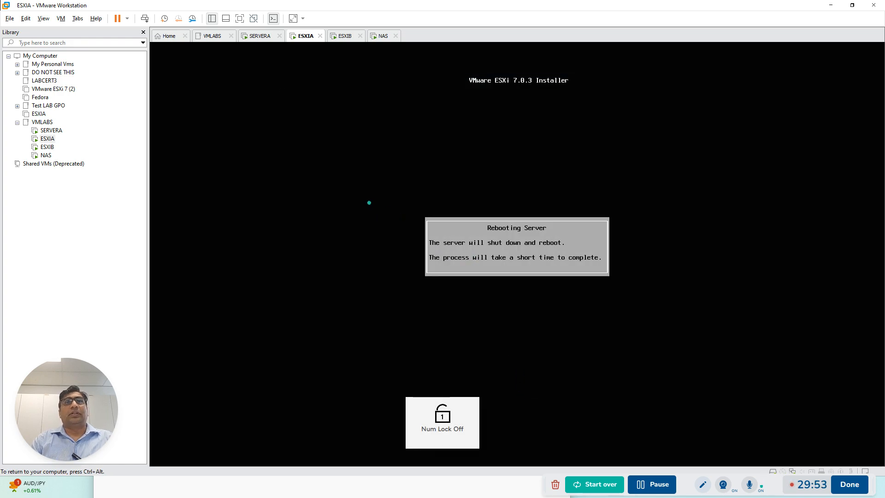
Start the Active Directory Domain Services installation on SERVERA from the completed prerequisites check
{"action": "key", "text": "ctrl+alt"}
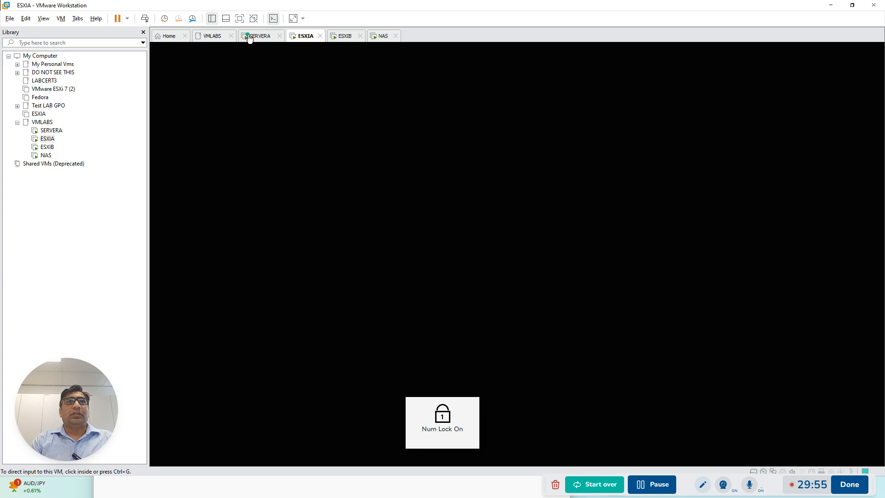
{"action": "left_click", "coordinate": [254, 35]}
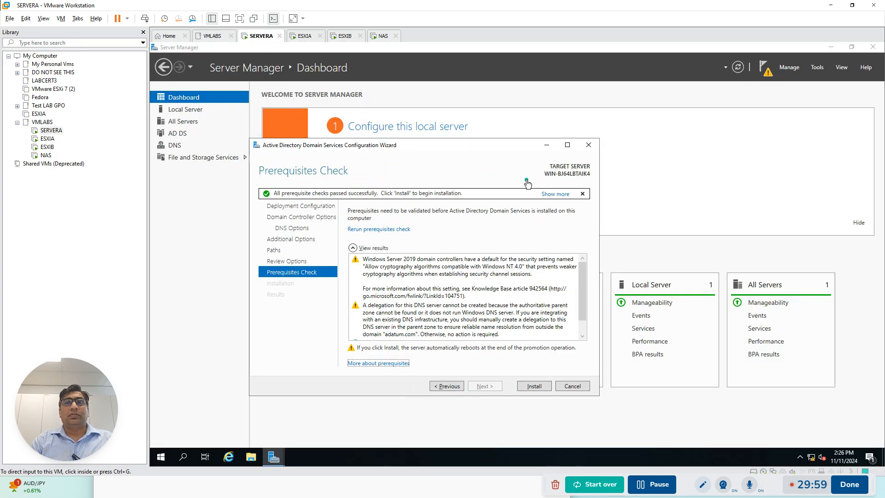
{"action": "left_click", "coordinate": [534, 388]}
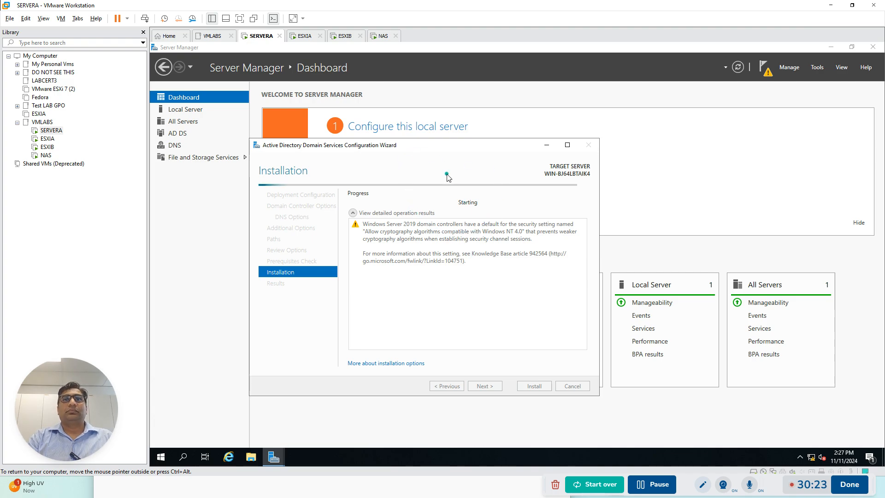
Monitor the ESXIA boot, the NAS boot and SERVERA's domain controller promotion, dismissing the FreeBSD installation hint on NAS
{"action": "key", "text": "ctrl+alt"}
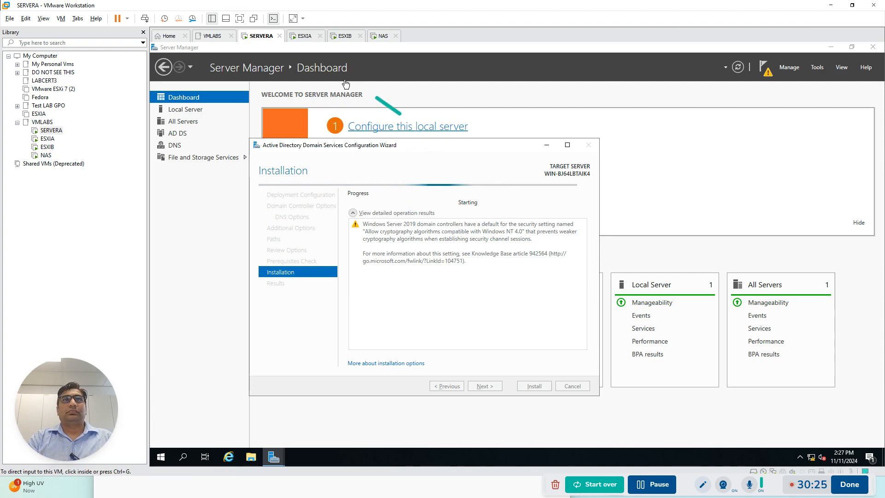
{"action": "left_click", "coordinate": [304, 39]}
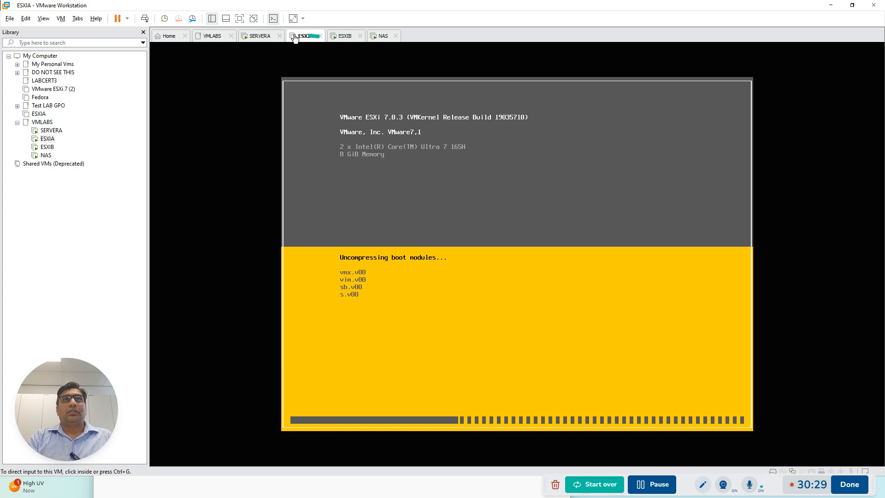
{"action": "left_click", "coordinate": [384, 37]}
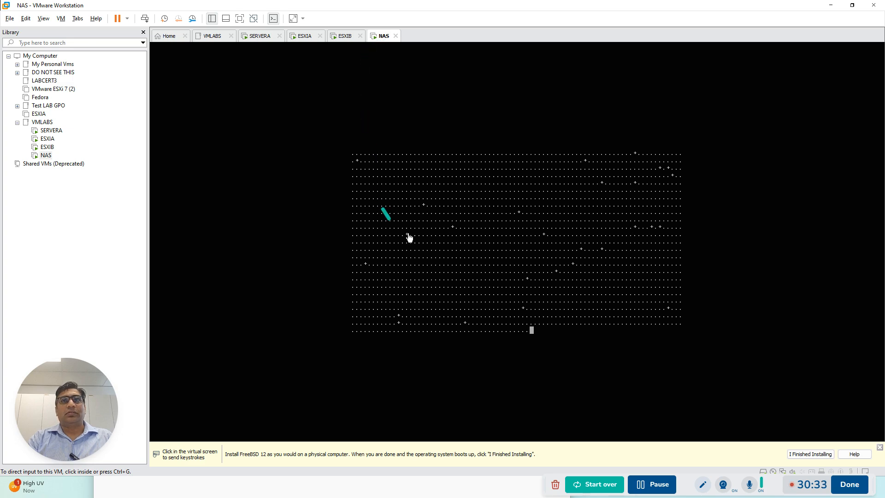
{"action": "left_click", "coordinate": [258, 35]}
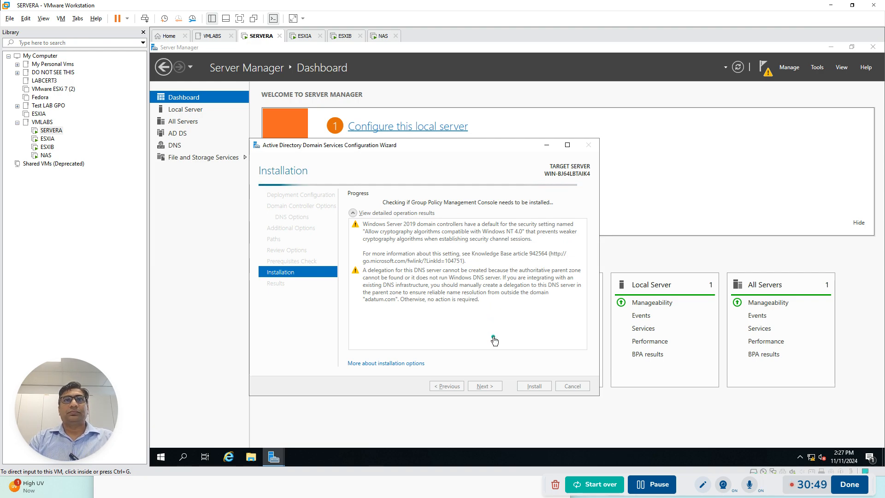
{"action": "left_click", "coordinate": [302, 37]}
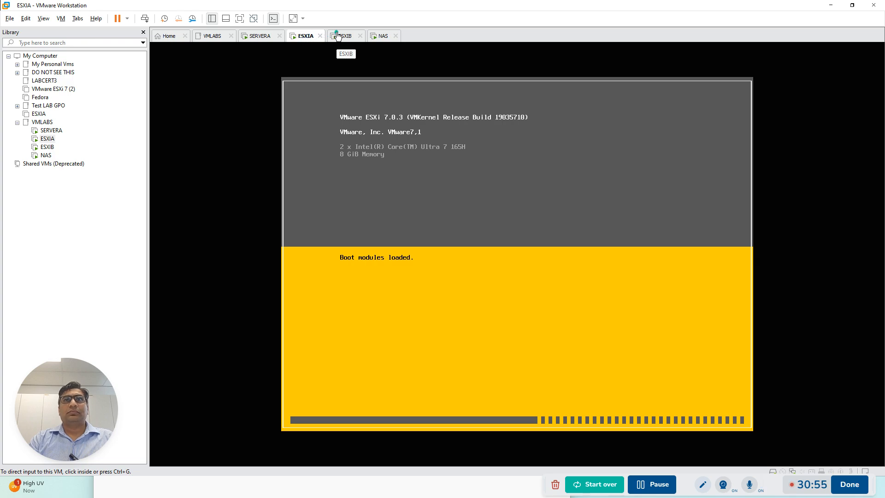
{"action": "left_click", "coordinate": [258, 37]}
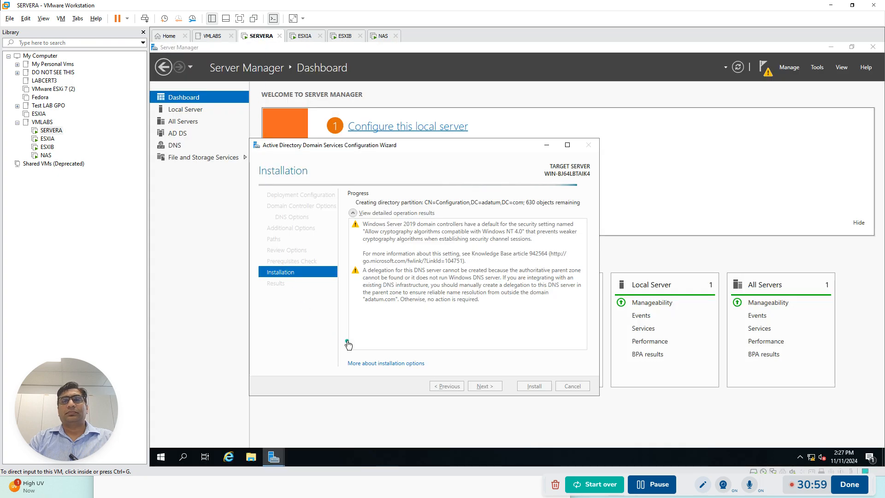
{"action": "left_click", "coordinate": [383, 36]}
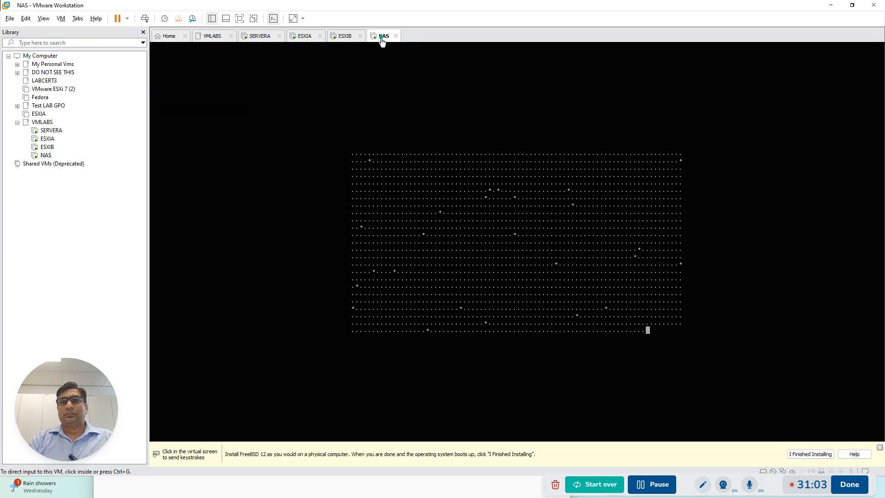
{"action": "left_click", "coordinate": [879, 447]}
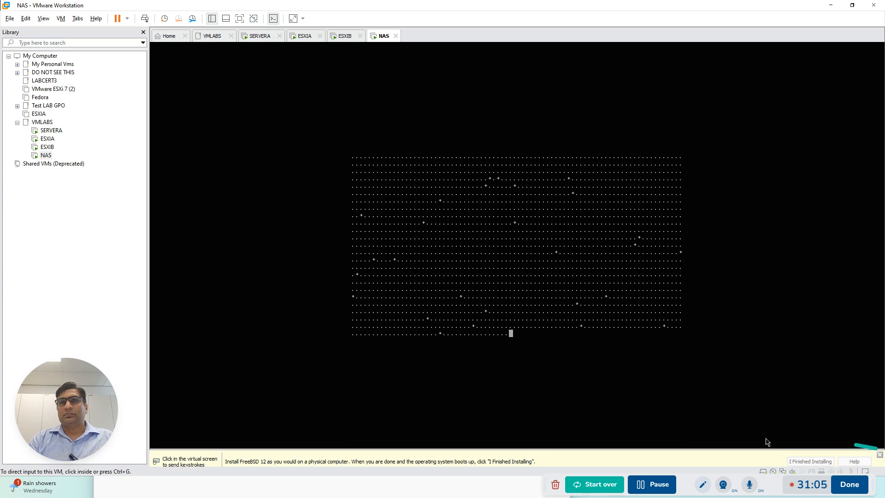
{"action": "left_click", "coordinate": [260, 36]}
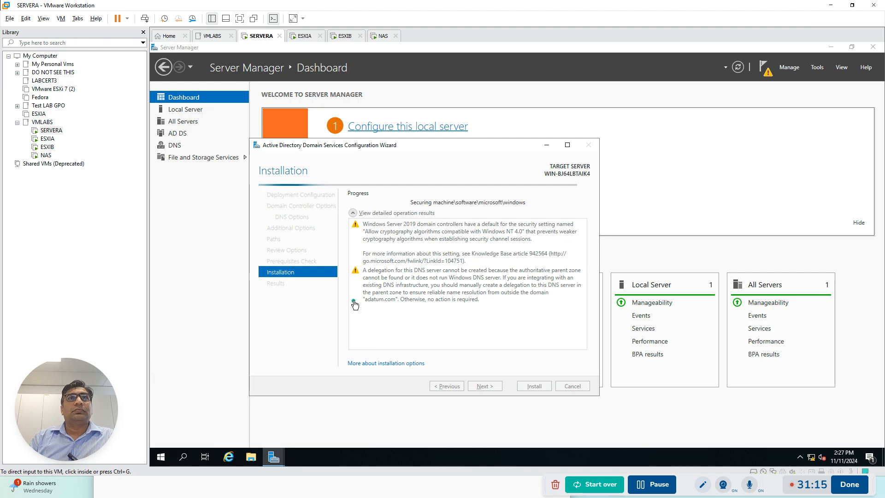
{"action": "left_click", "coordinate": [304, 36]}
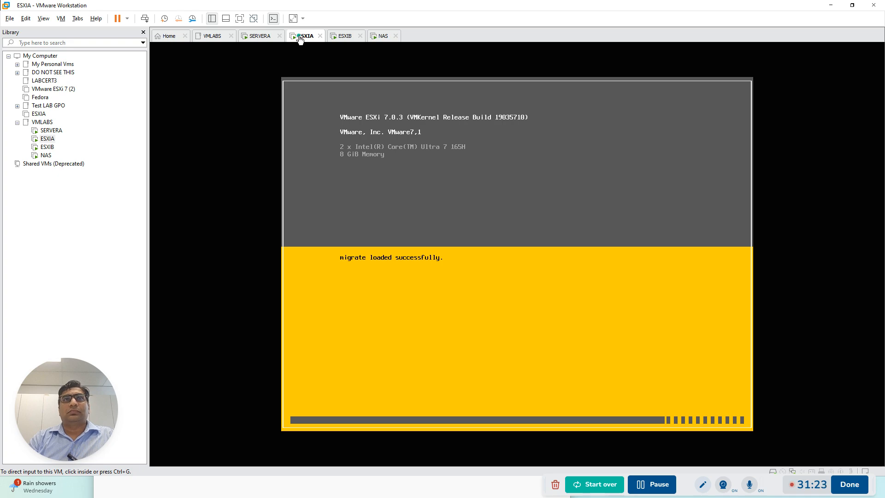
{"action": "left_click", "coordinate": [255, 36]}
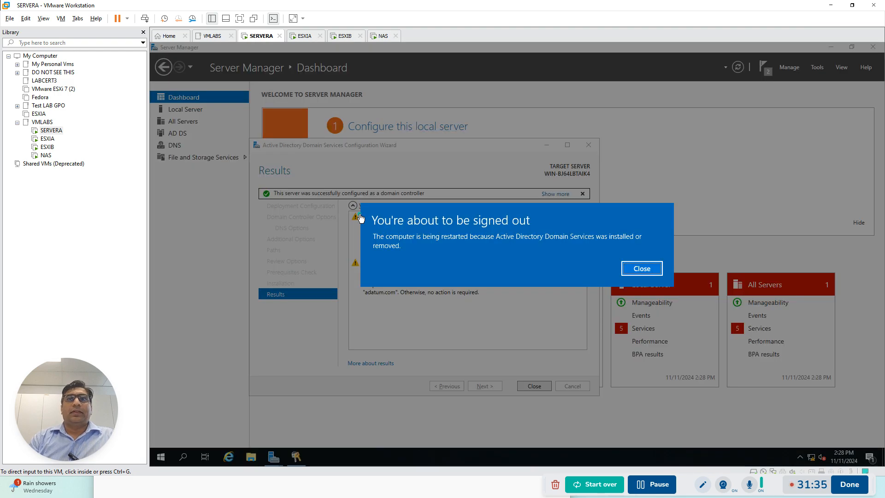
Dismiss SERVERA's sign-out notice, close the AD DS configuration wizard and let the server restart
{"action": "left_click", "coordinate": [635, 270]}
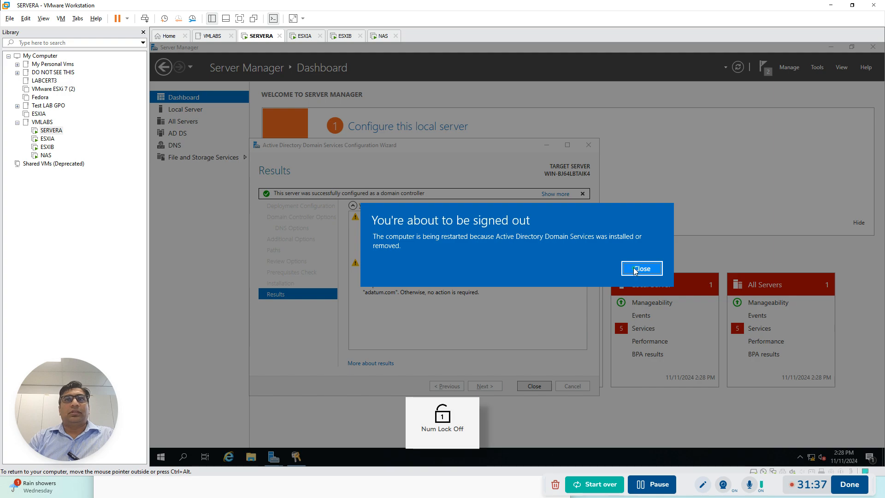
{"action": "left_click", "coordinate": [533, 386]}
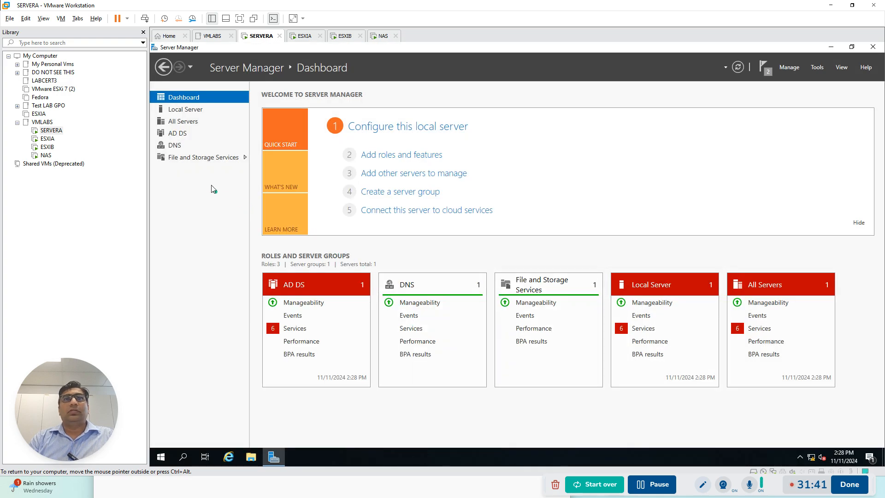
{"action": "left_click", "coordinate": [188, 110]}
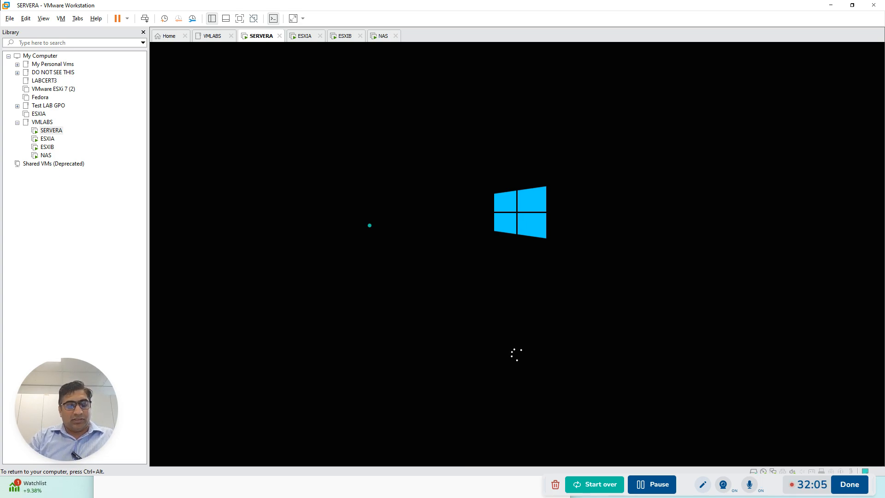
Check the boot progress of ESXIA and NAS and the restart of SERVERA
{"action": "key", "text": "ctrl+alt"}
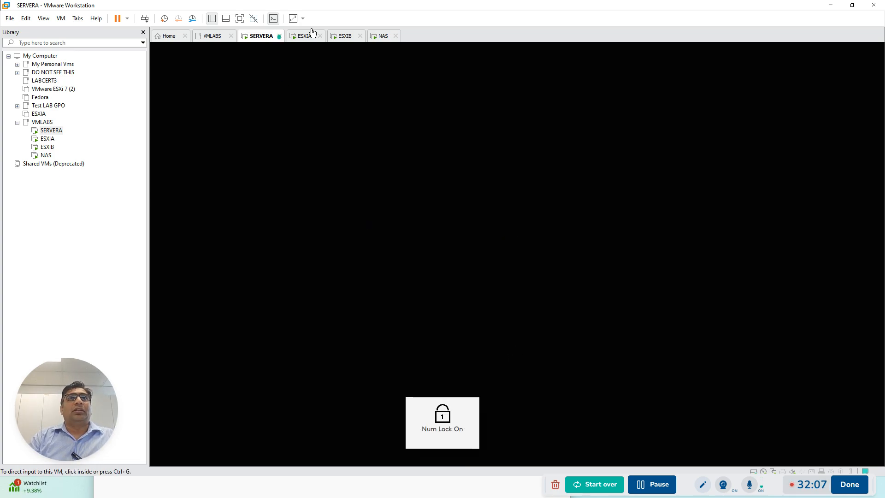
{"action": "left_click", "coordinate": [306, 36]}
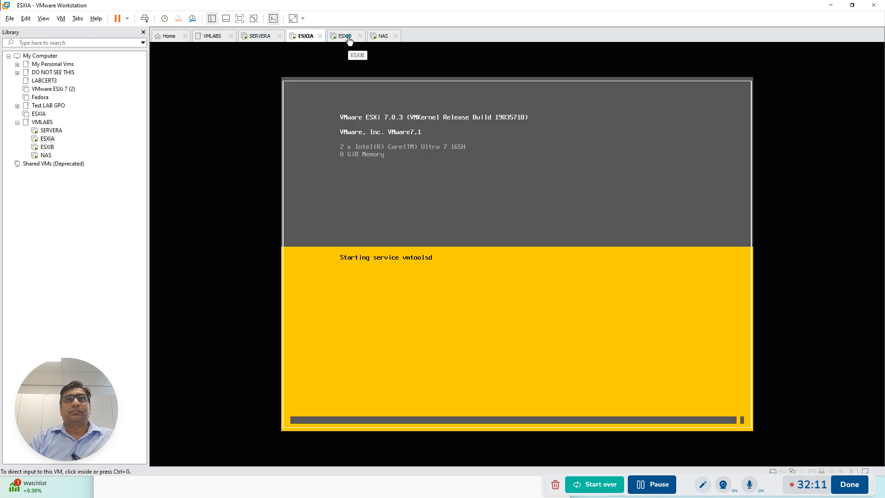
{"action": "left_click", "coordinate": [373, 36]}
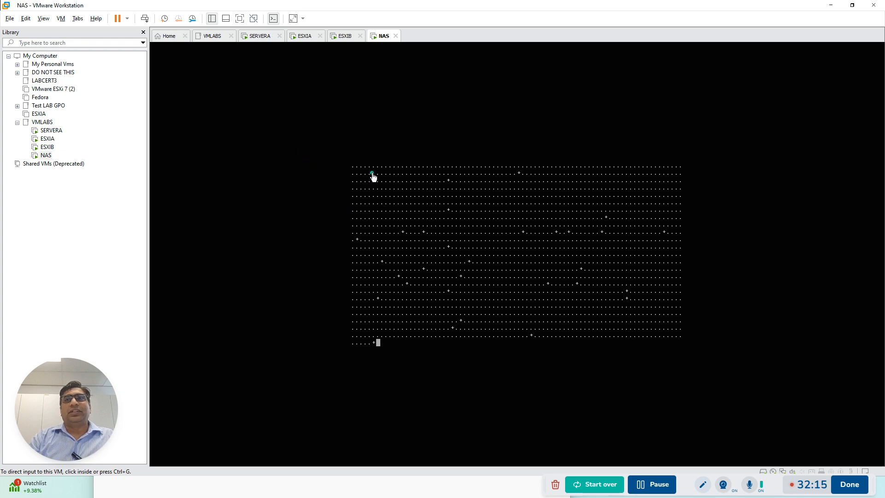
{"action": "left_click", "coordinate": [263, 37]}
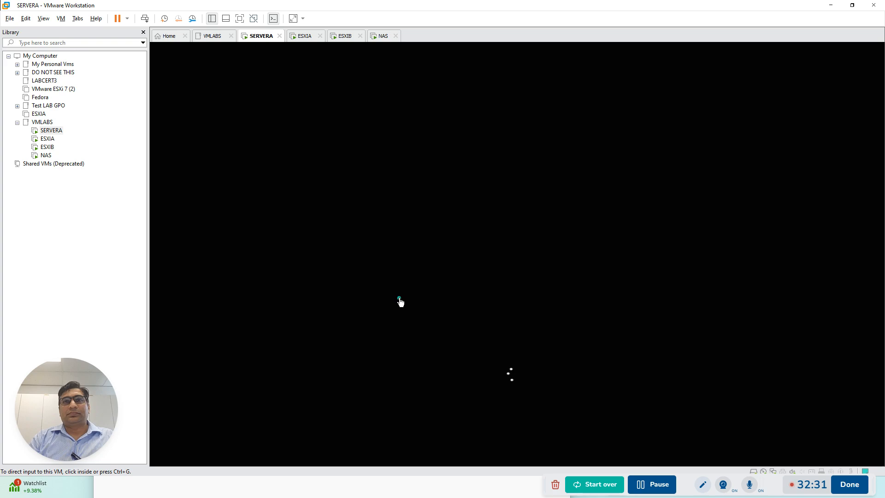
{"action": "left_click", "coordinate": [305, 35]}
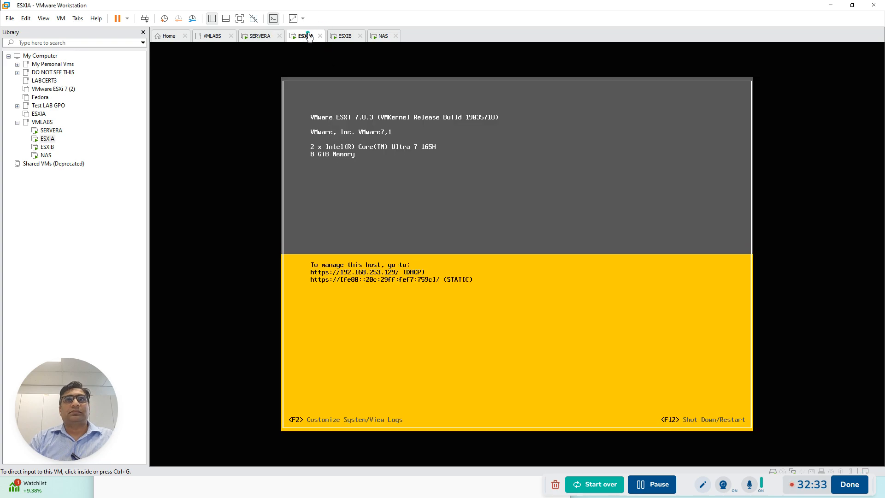
Disconnect the ISO image from ESXIB's CD/DVD drive in its virtual machine settings and reboot the installed ESXi server
{"action": "left_click", "coordinate": [345, 37]}
{"action": "right_click", "coordinate": [345, 37]}
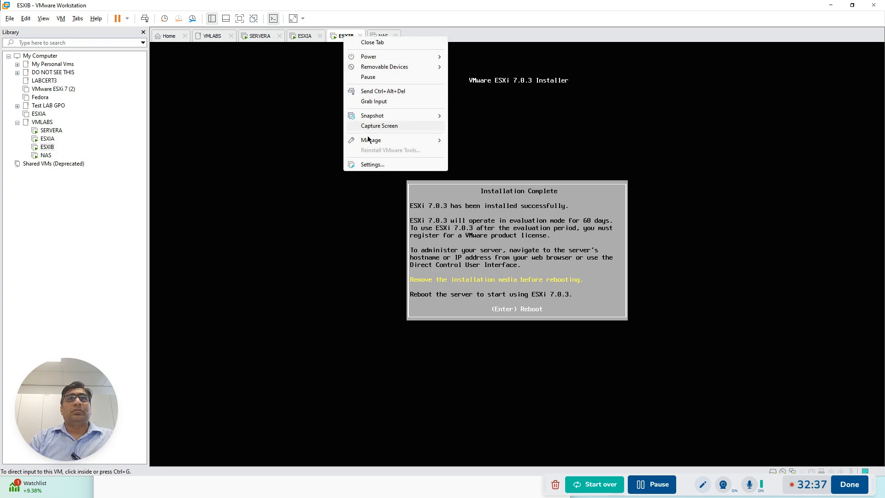
{"action": "left_click", "coordinate": [373, 169]}
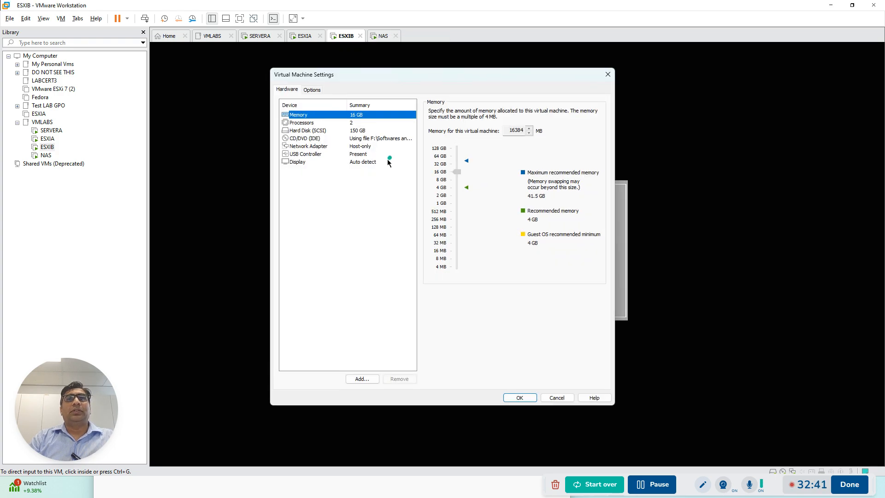
{"action": "left_click", "coordinate": [307, 138]}
{"action": "left_click", "coordinate": [432, 111]}
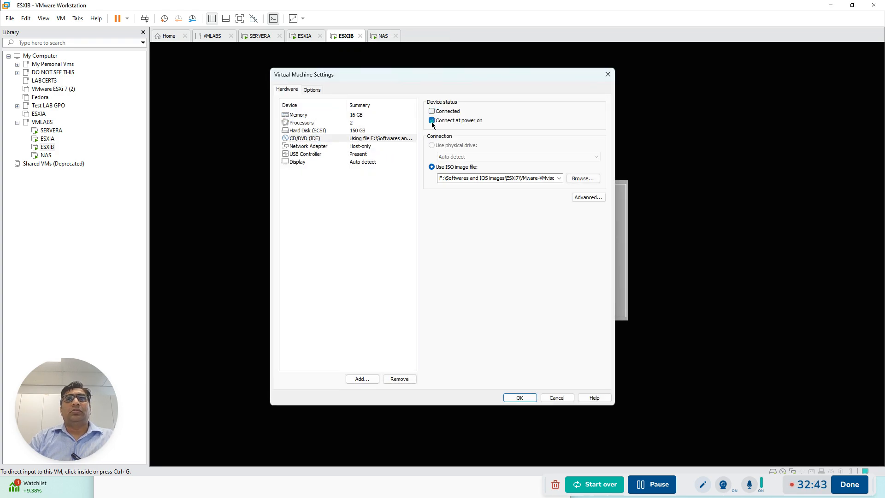
{"action": "left_click", "coordinate": [518, 398]}
{"action": "left_click", "coordinate": [478, 249]}
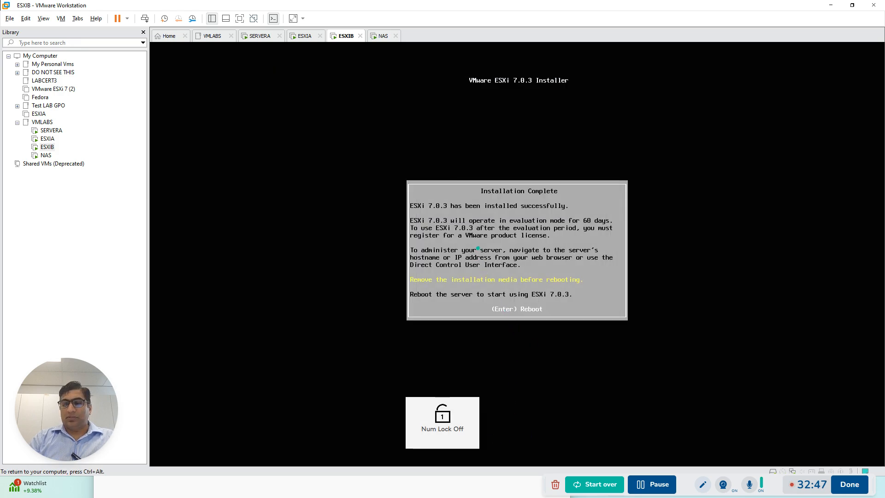
{"action": "key", "text": "Return"}
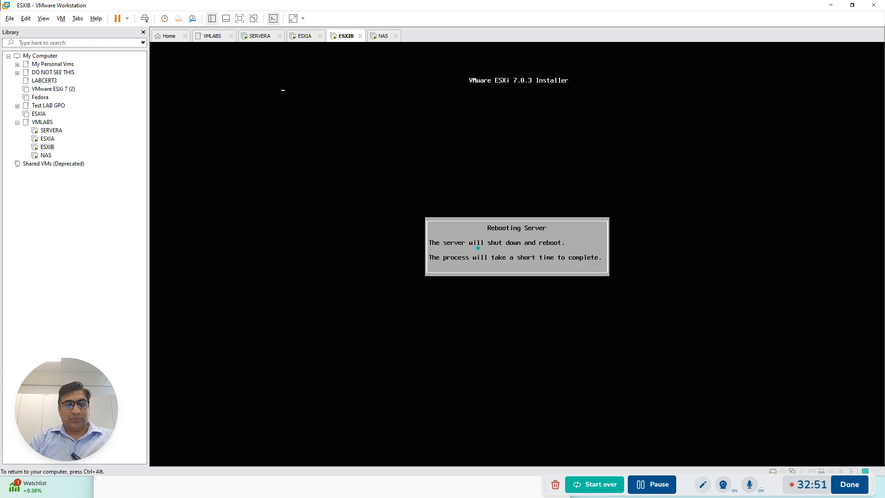
Check whether SERVERA, NAS and ESXIA have finished starting and are ready for configuration
{"action": "key", "text": "ctrl+alt"}
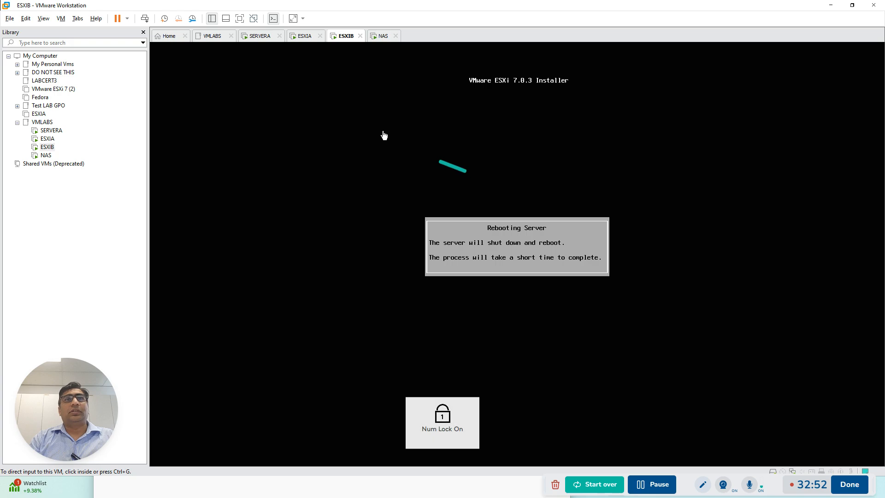
{"action": "left_click", "coordinate": [306, 38]}
{"action": "left_click", "coordinate": [255, 37]}
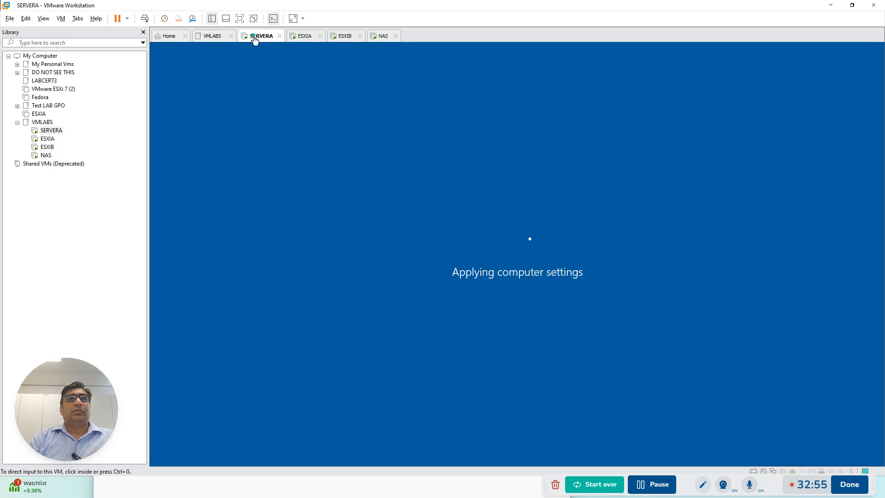
{"action": "left_click", "coordinate": [380, 36]}
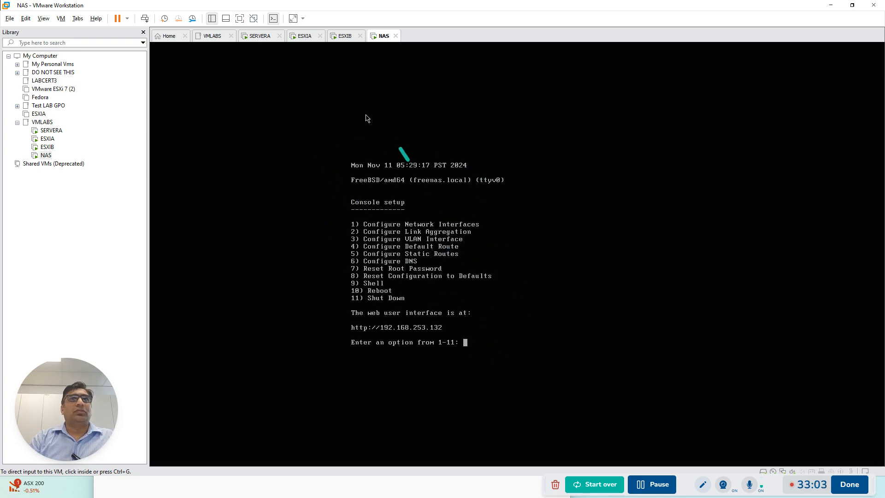
{"action": "left_click", "coordinate": [304, 38]}
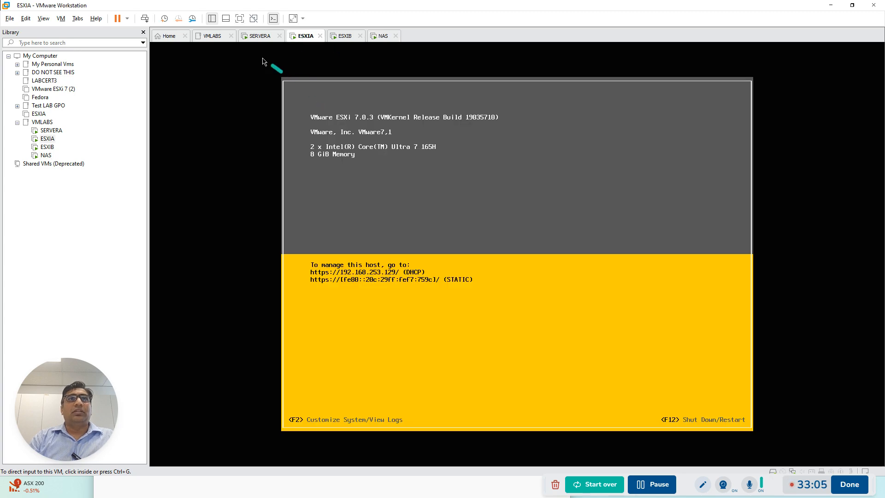
{"action": "left_click", "coordinate": [256, 38]}
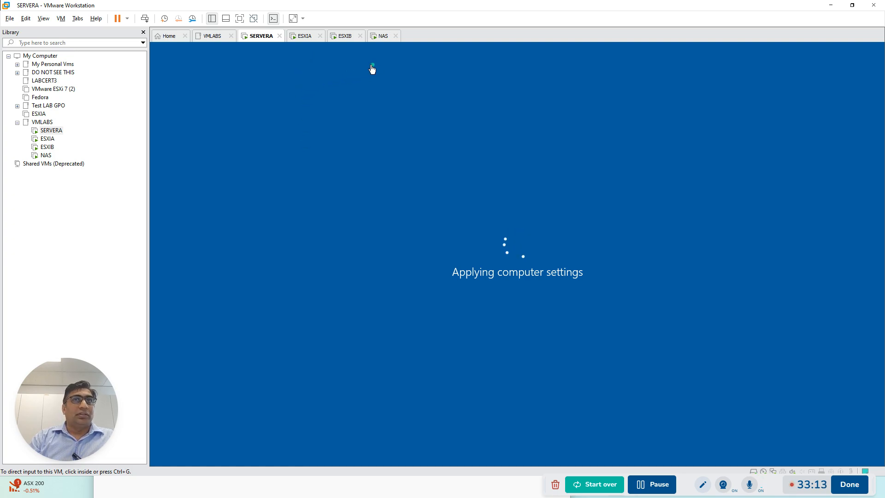
Reset the network configuration of interface le0 from the NAS console setup
{"action": "left_click", "coordinate": [382, 36]}
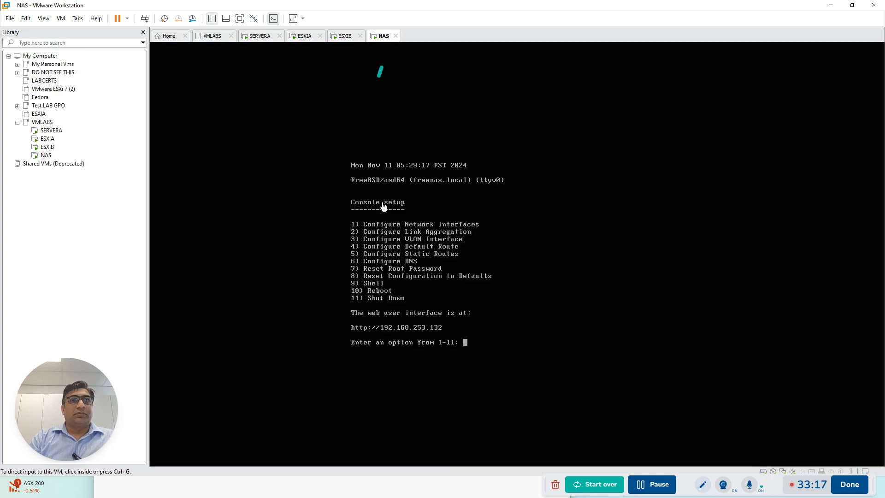
{"action": "left_click", "coordinate": [487, 343]}
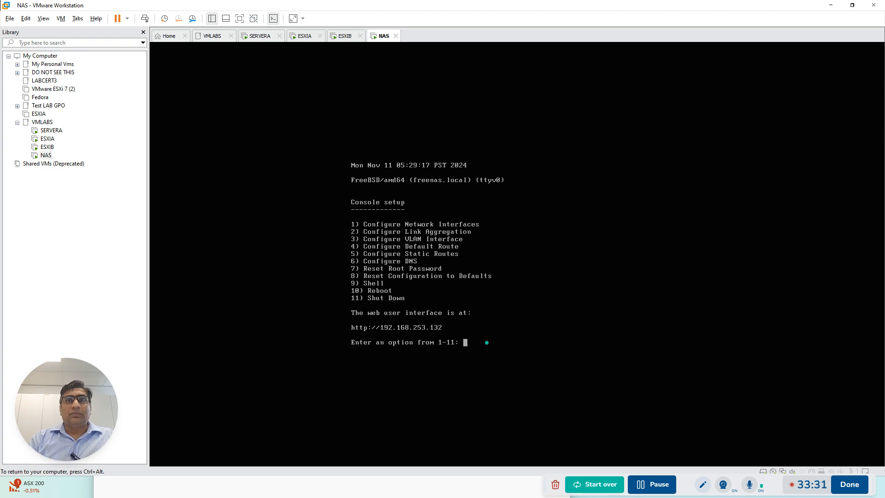
{"action": "type", "text": "1"}
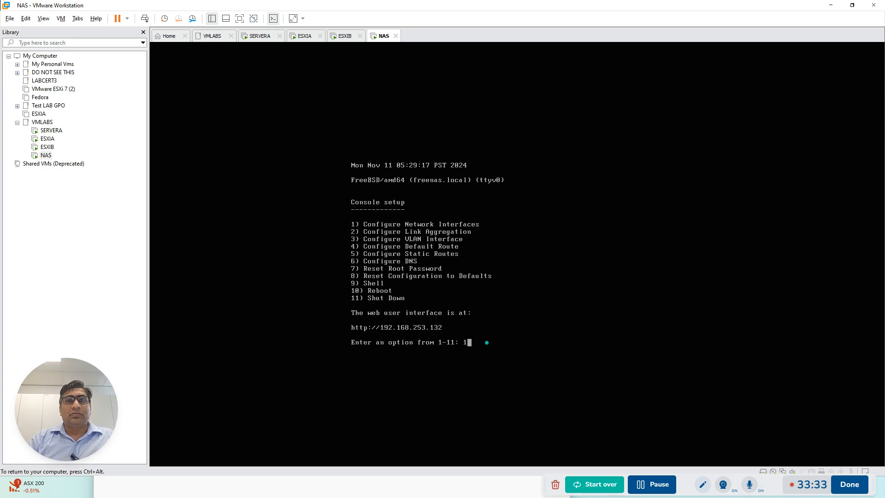
{"action": "key", "text": "Return"}
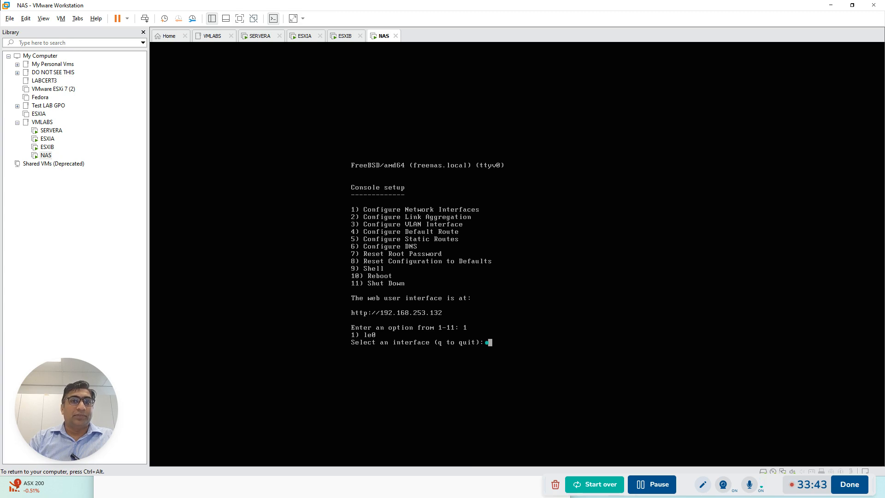
{"action": "type", "text": "1"}
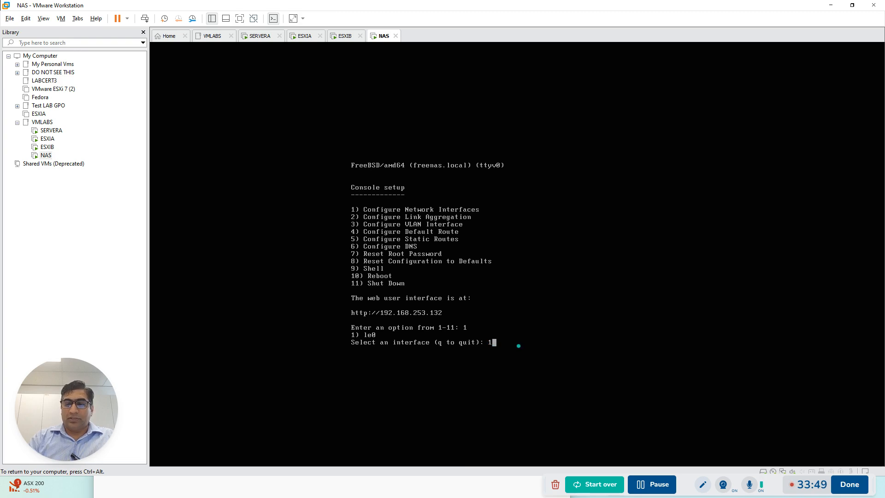
{"action": "key", "text": "Return"}
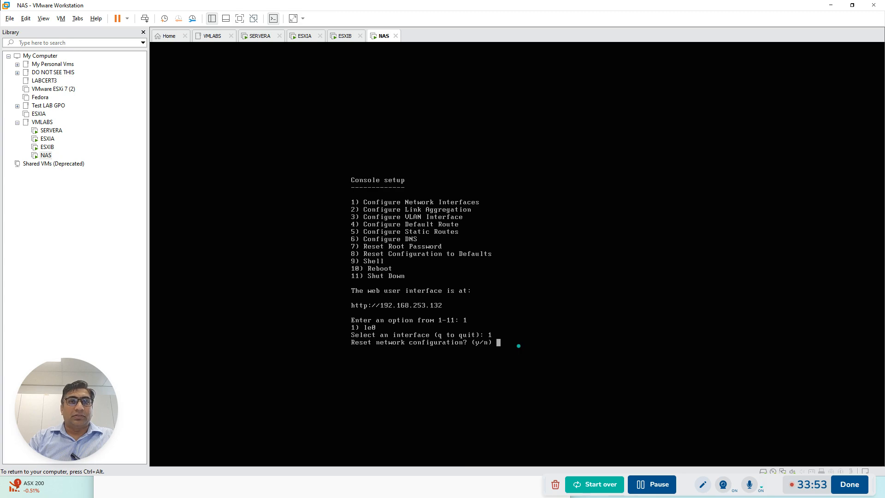
{"action": "type", "text": "y"}
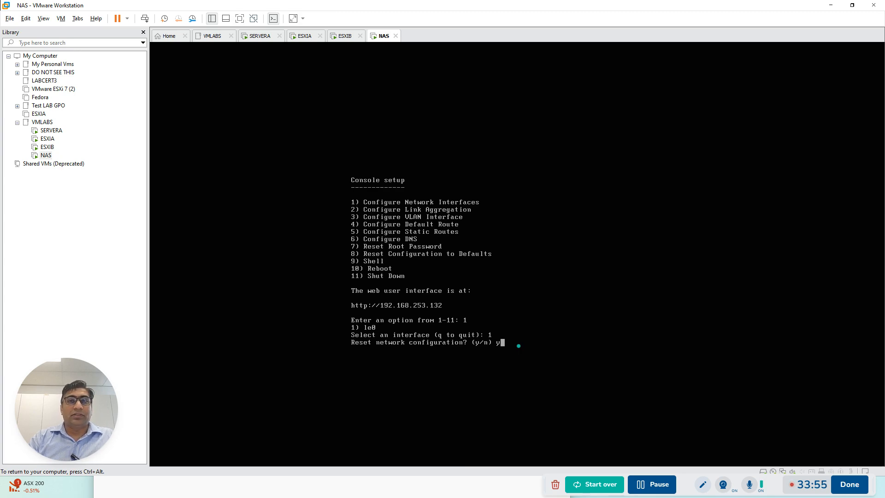
{"action": "key", "text": "Return"}
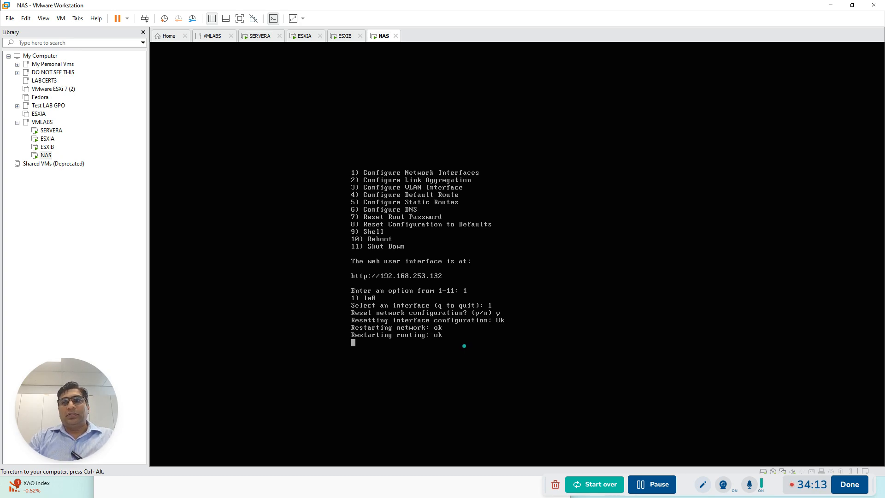
Check the startup progress of SERVERA, ESXIA and ESXIB while the NAS network restarts
{"action": "key", "text": "ctrl+alt"}
{"action": "left_click", "coordinate": [261, 36]}
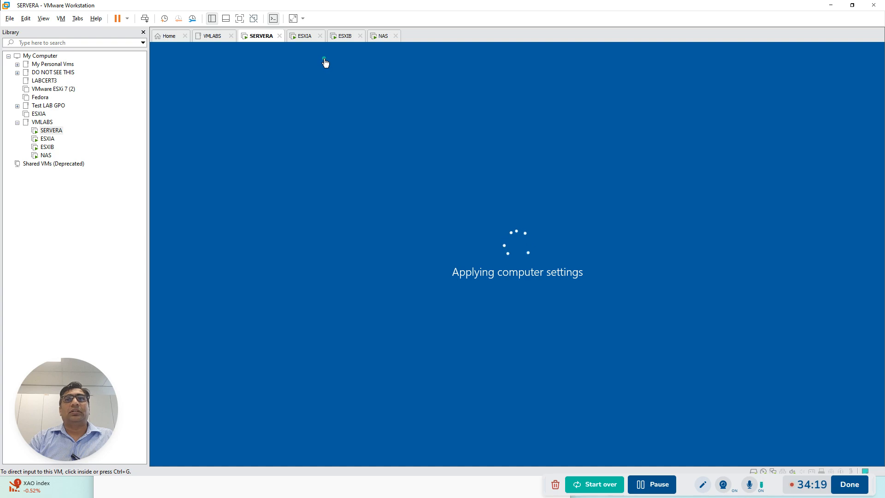
{"action": "left_click", "coordinate": [312, 39]}
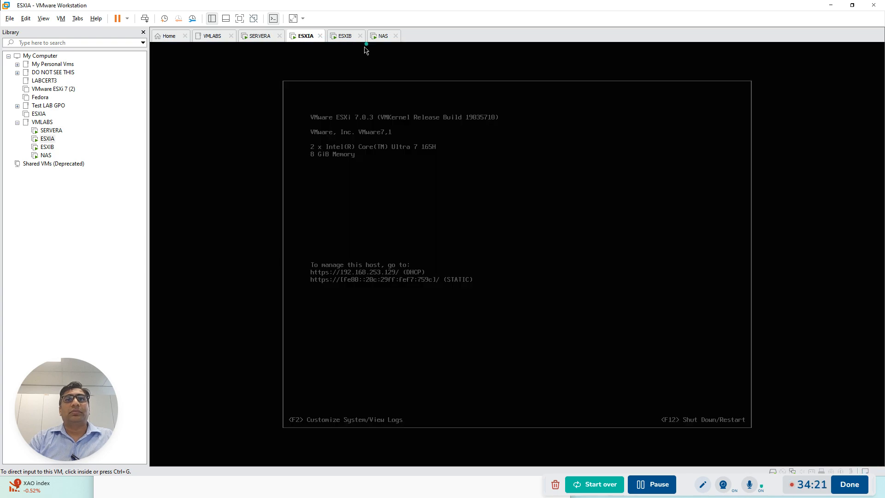
{"action": "left_click", "coordinate": [350, 36]}
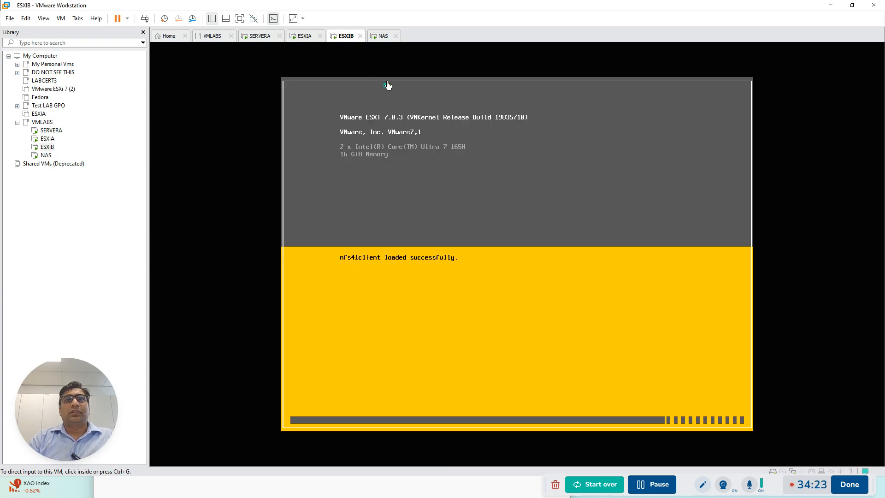
Start configuring interface le0 on the NAS without another network reset and without DHCP
{"action": "left_click", "coordinate": [379, 36]}
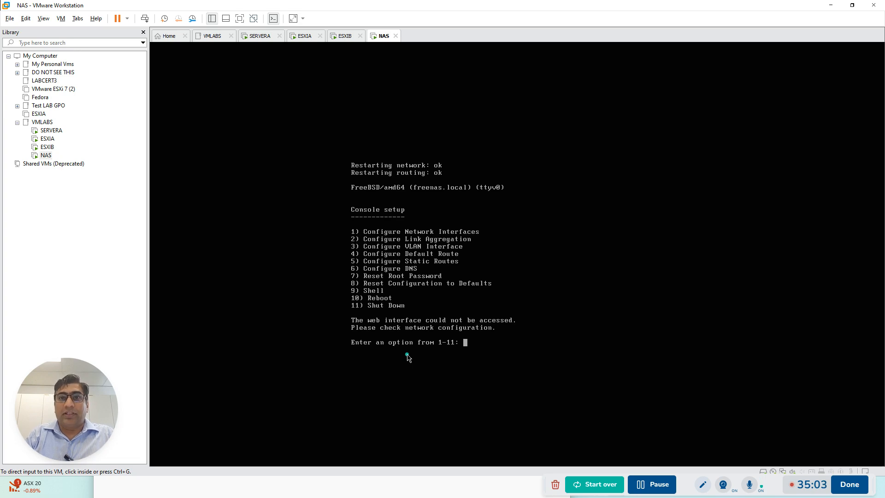
{"action": "left_click", "coordinate": [496, 341]}
{"action": "key", "text": "Num_Lock"}
{"action": "type", "text": "1"}
{"action": "key", "text": "Return"}
{"action": "type", "text": "1"}
{"action": "key", "text": "Return"}
{"action": "type", "text": "n"}
{"action": "key", "text": "Return"}
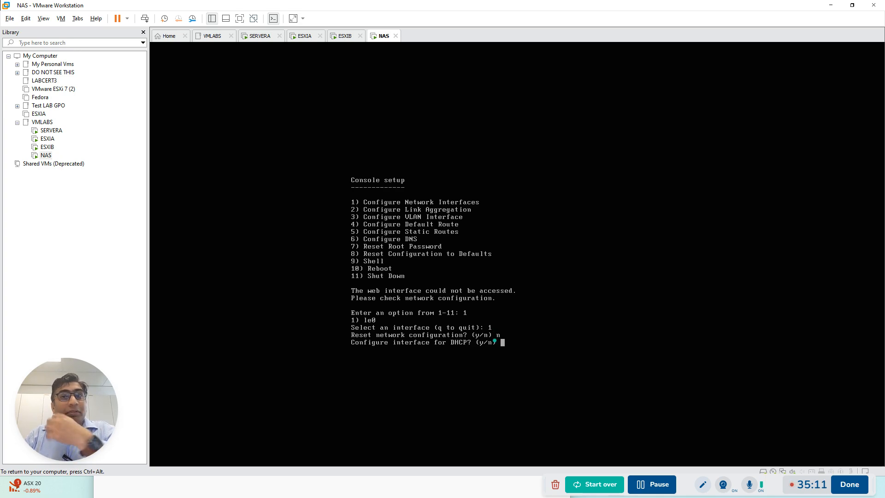
{"action": "type", "text": "n"}
{"action": "key", "text": "Return"}
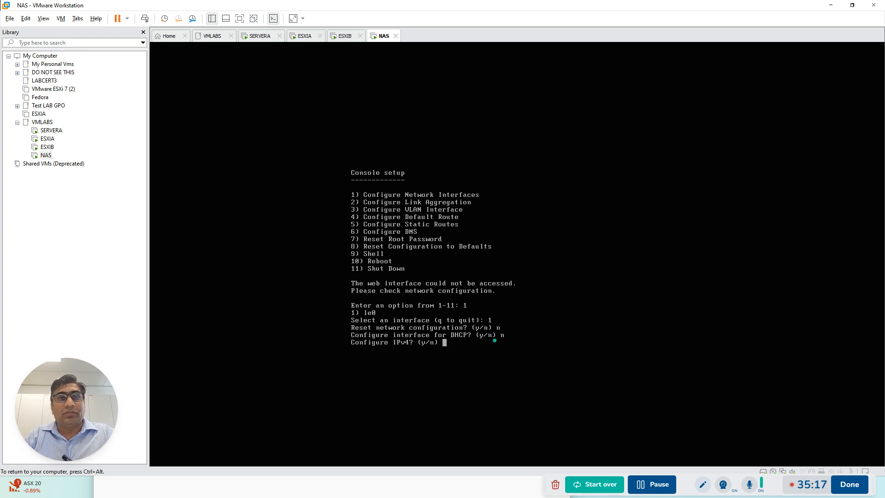
Configure IPv4 on the NAS with interface name le0 and address 192.168.0.8/24, and decline IPv6 configuration
{"action": "type", "text": "y"}
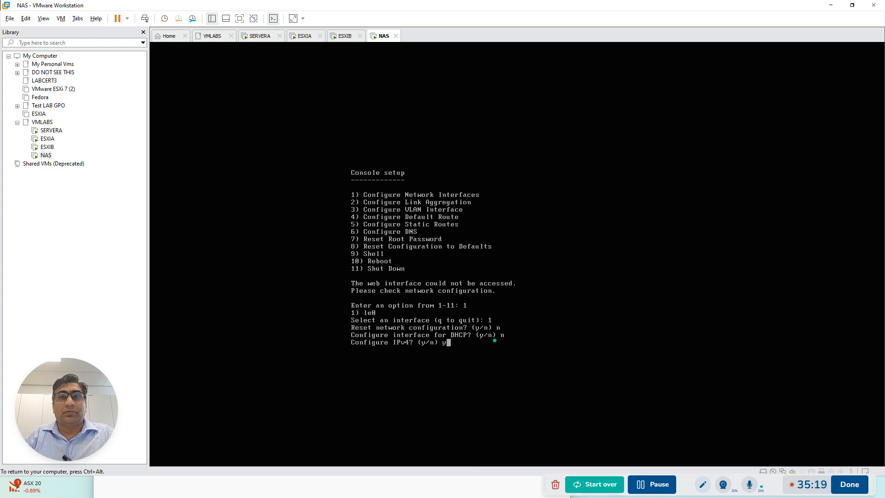
{"action": "key", "text": "Return"}
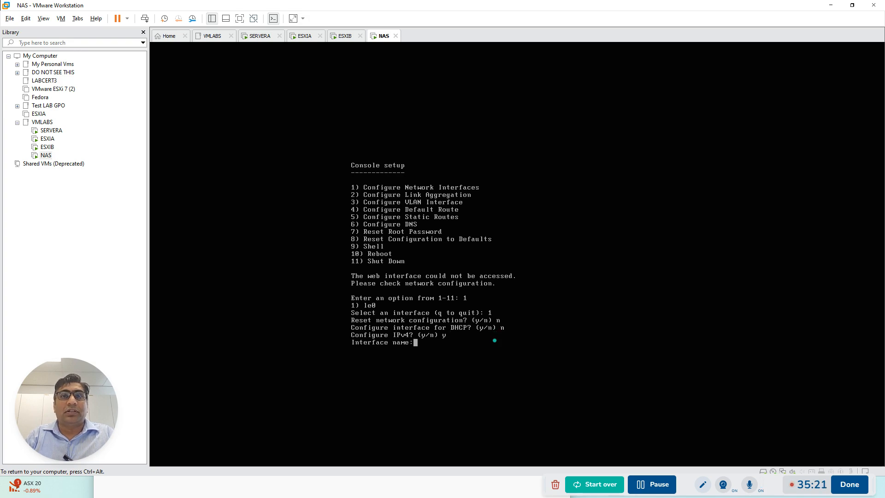
{"action": "type", "text": "le0"}
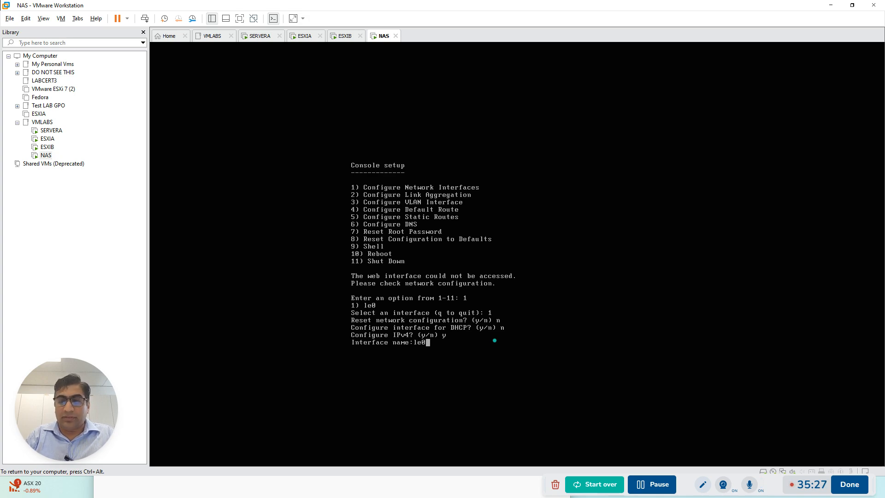
{"action": "key", "text": "Return"}
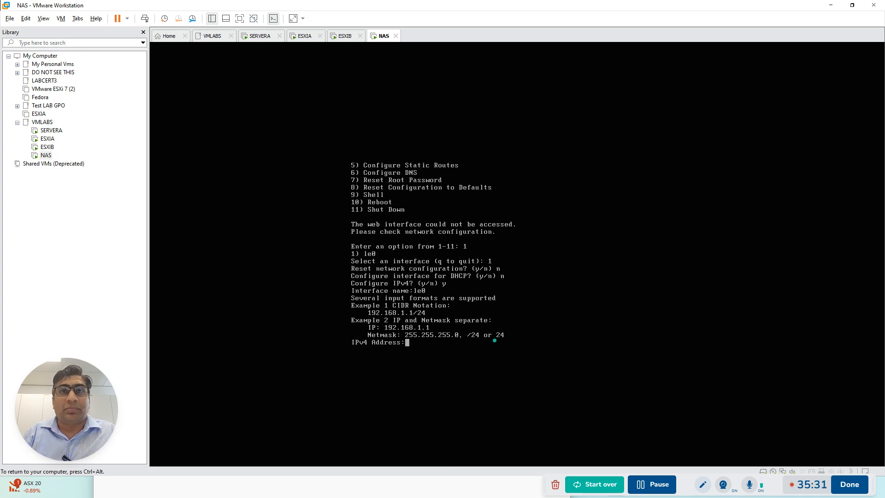
{"action": "type", "text": "192."}
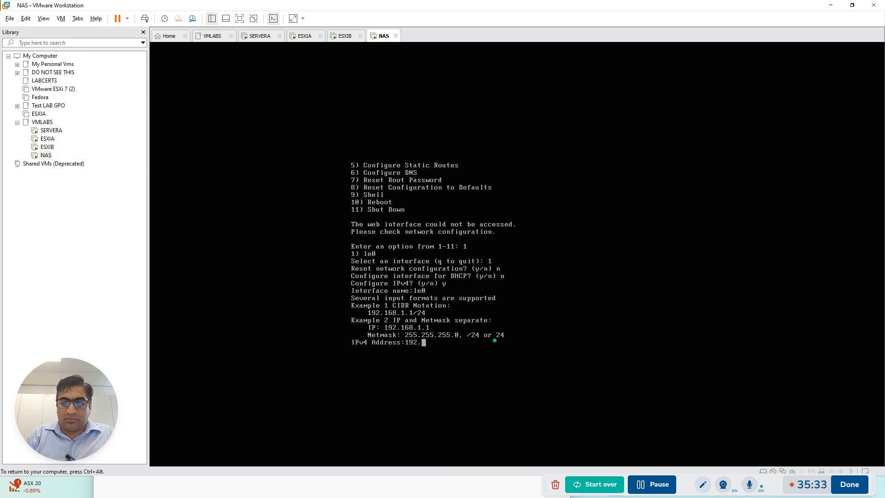
{"action": "type", "text": "168.0."}
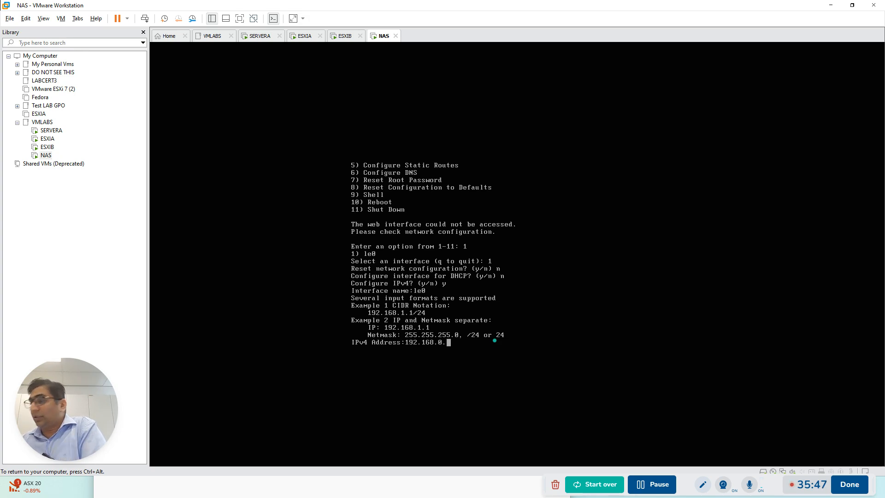
{"action": "type", "text": "8"}
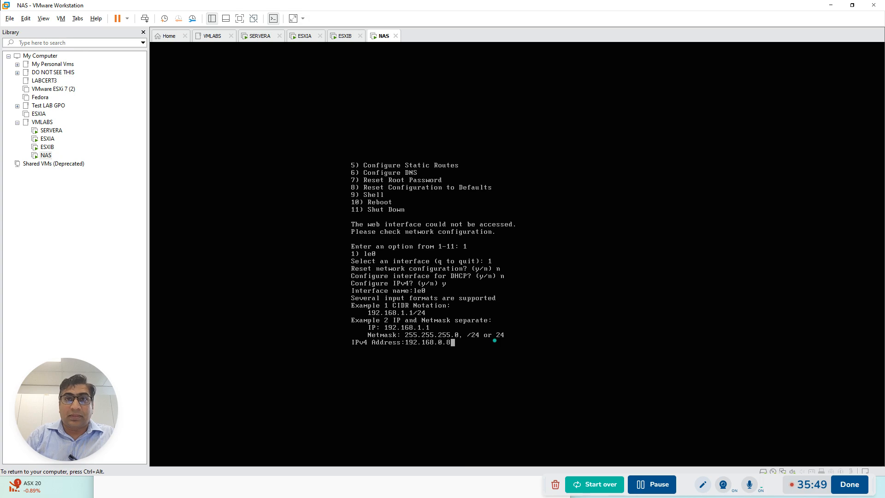
{"action": "type", "text": "/24"}
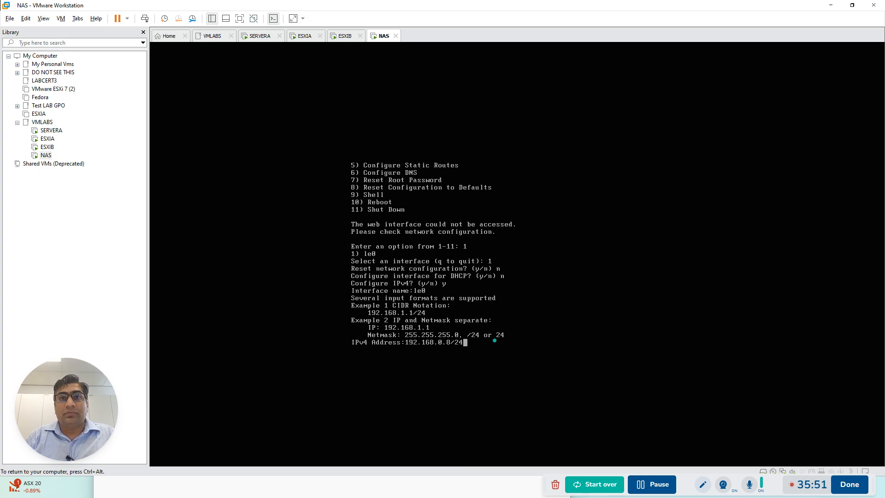
{"action": "key", "text": "Return"}
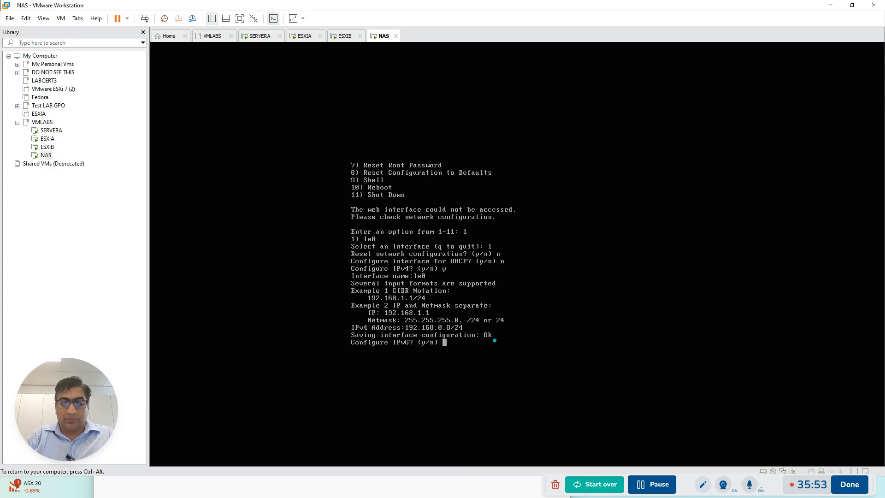
{"action": "type", "text": "n"}
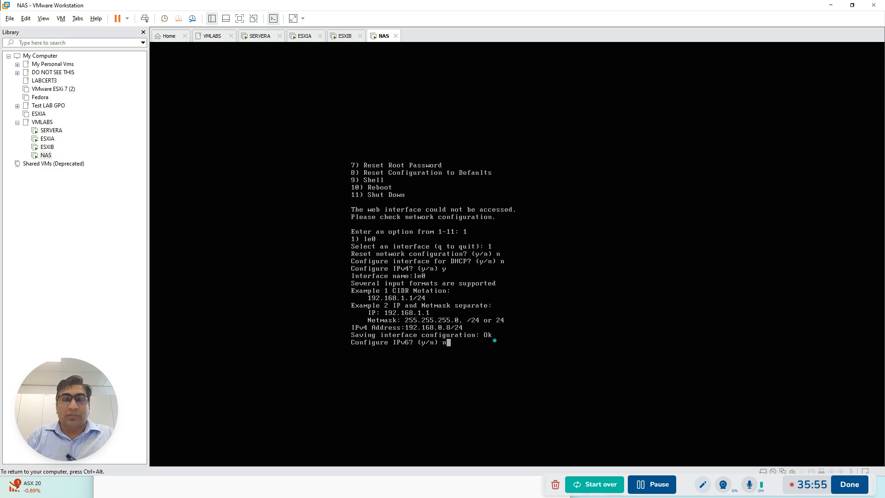
{"action": "key", "text": "Return"}
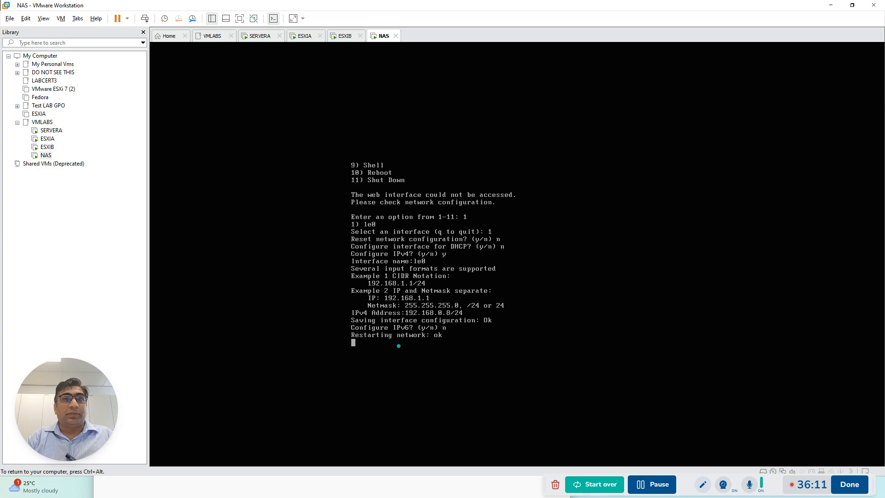
Check whether SERVERA, ESXIA and ESXIB have finished starting after the NAS address is saved
{"action": "key", "text": "ctrl+alt"}
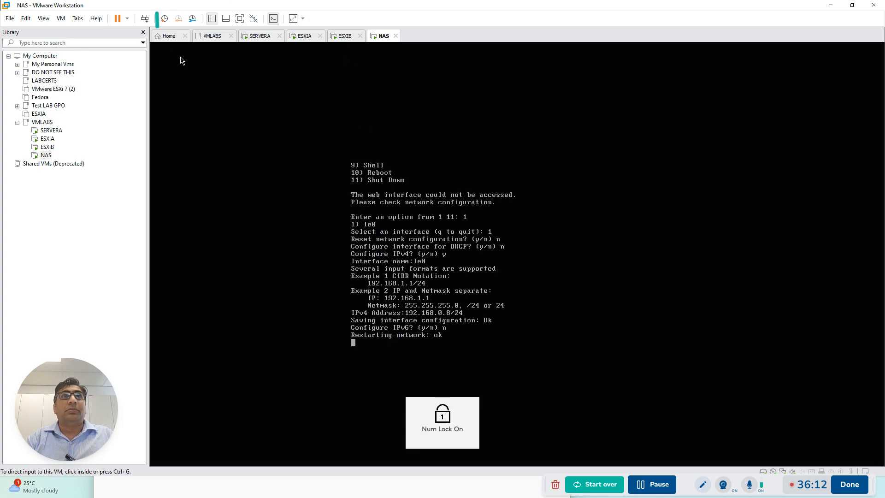
{"action": "left_click", "coordinate": [261, 37]}
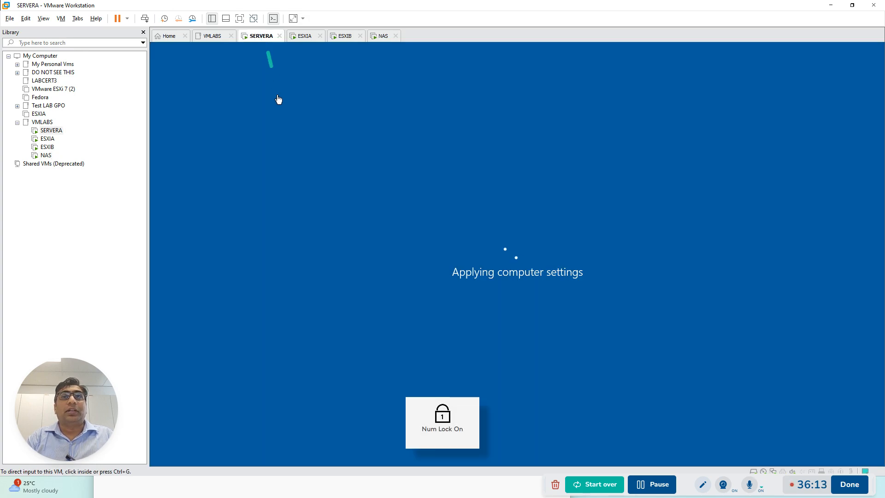
{"action": "left_click", "coordinate": [303, 39]}
{"action": "left_click", "coordinate": [349, 41]}
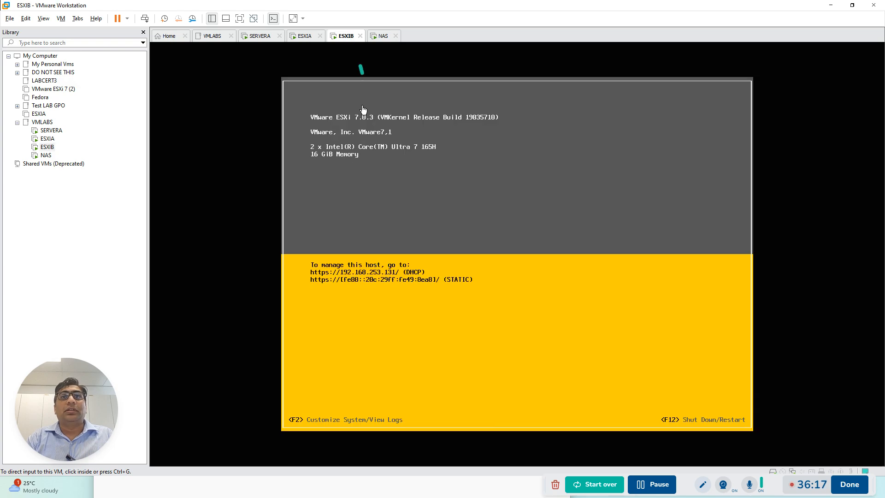
{"action": "left_click", "coordinate": [303, 38]}
{"action": "left_click", "coordinate": [355, 39]}
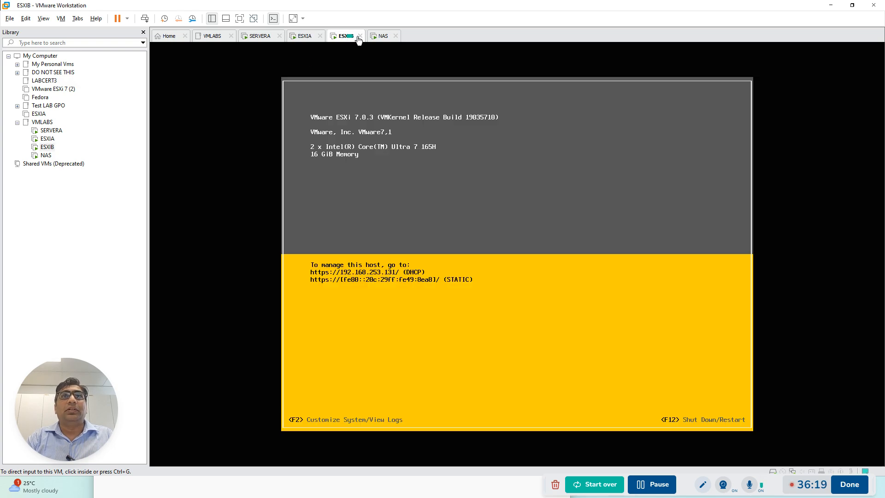
Return to the NAS console, start the DNS configuration and set the DNS domain to adatum.com
{"action": "left_click", "coordinate": [383, 37]}
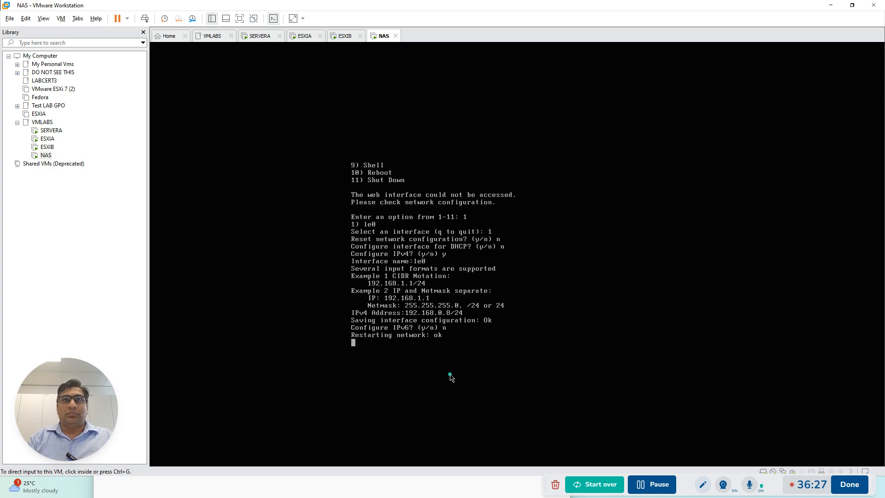
{"action": "left_click", "coordinate": [446, 319]}
{"action": "key", "text": "Return"}
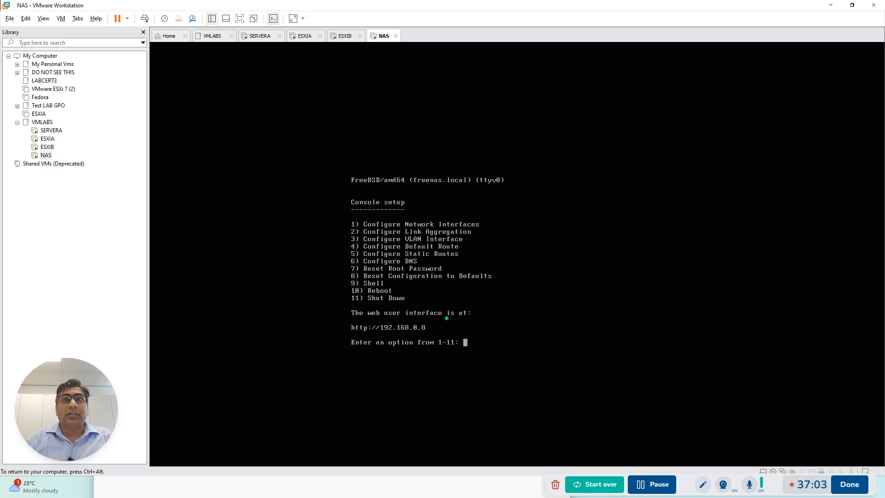
{"action": "key", "text": "Num_Lock"}
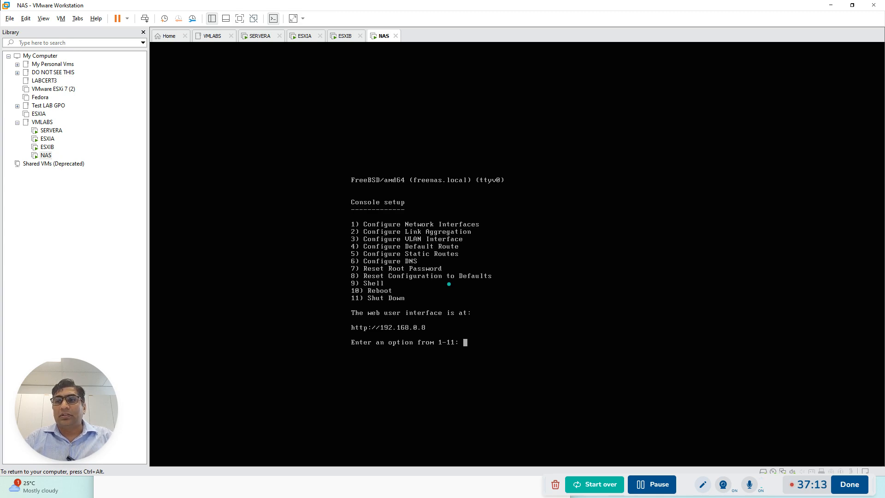
{"action": "type", "text": "6"}
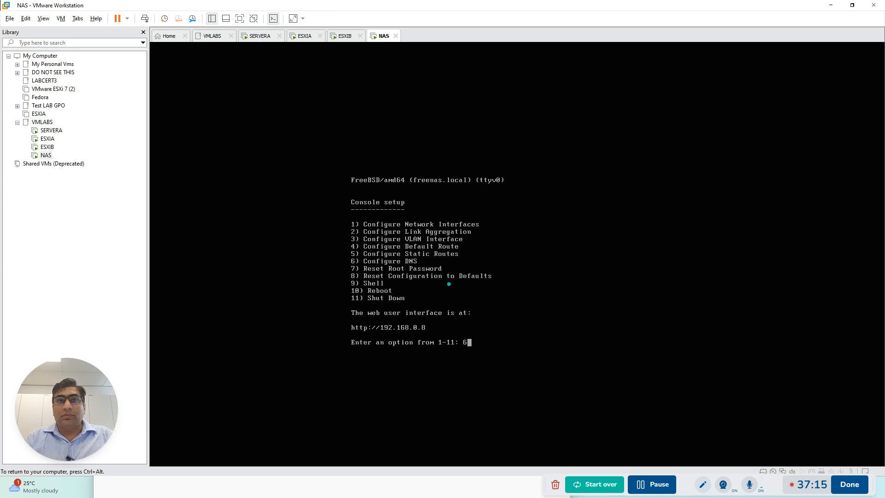
{"action": "key", "text": "Return"}
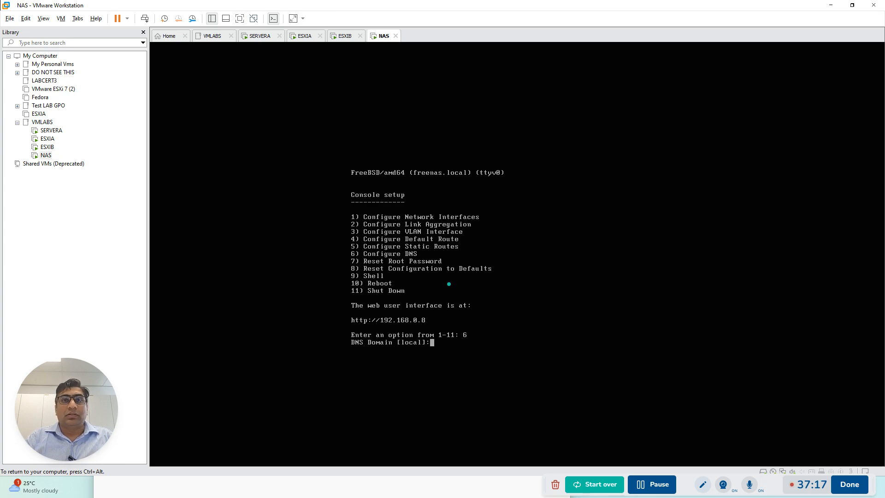
{"action": "type", "text": "ad"}
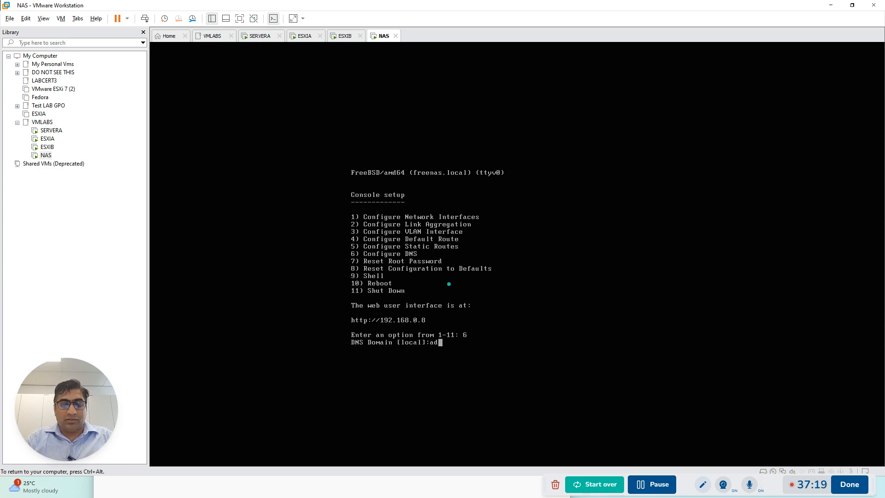
{"action": "type", "text": "atum.com"}
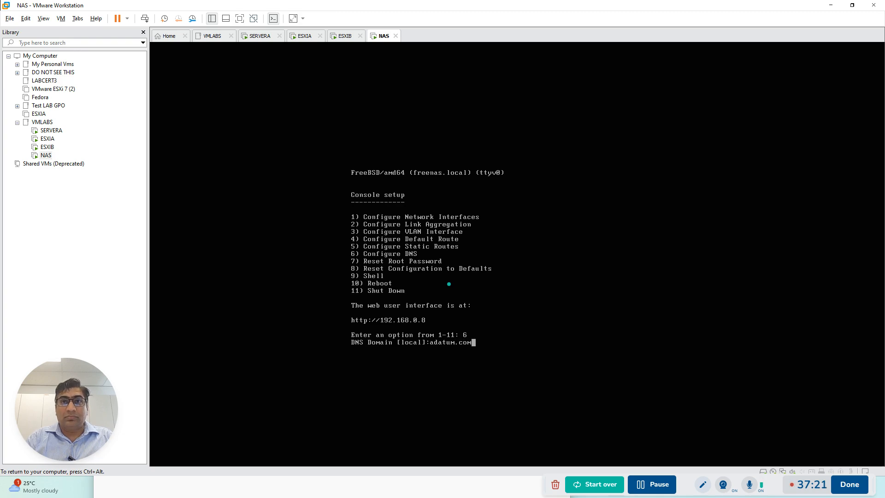
{"action": "key", "text": "Return"}
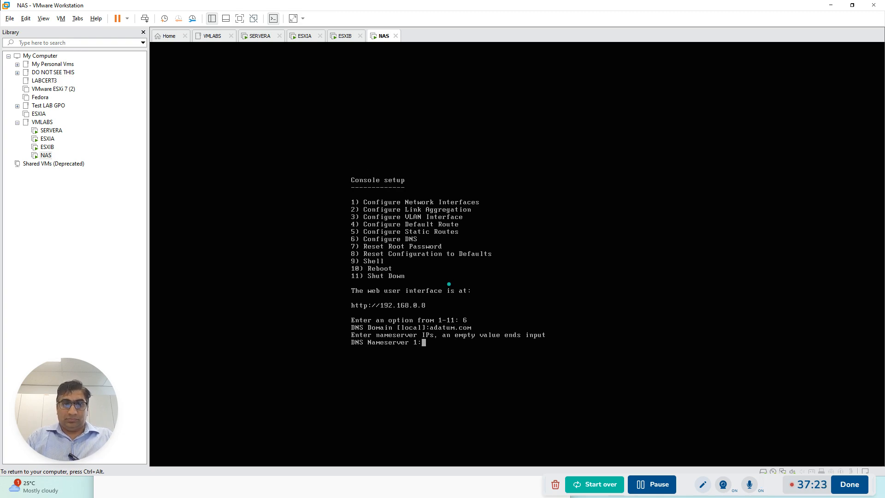
Set the NAS's first DNS nameserver to 192.168.0.1 and finish without a second nameserver
{"action": "type", "text": "192.1"}
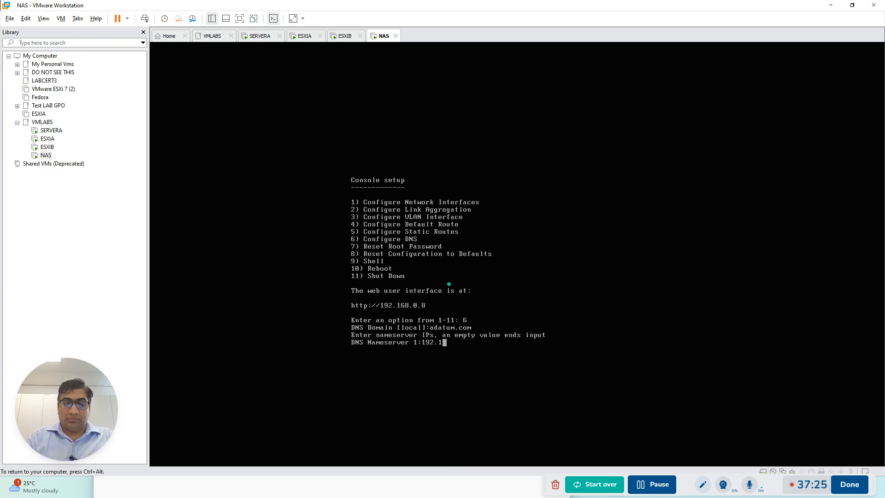
{"action": "type", "text": "68."}
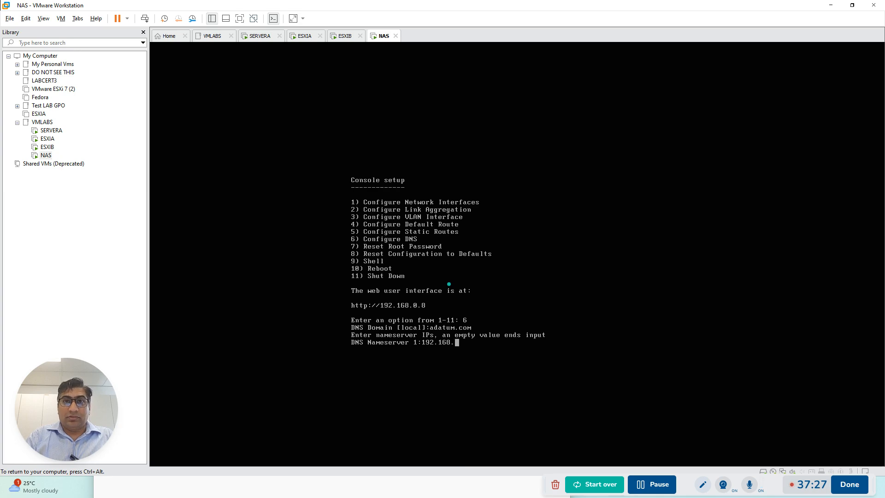
{"action": "type", "text": "0.1"}
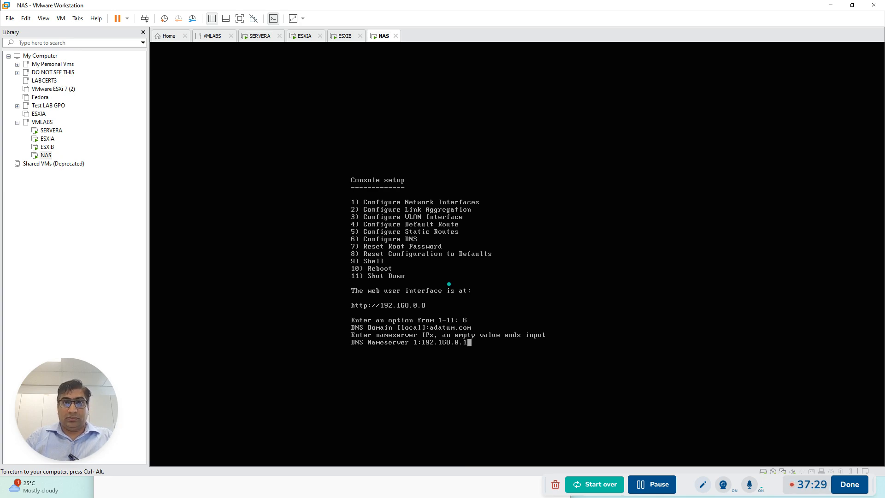
{"action": "key", "text": "Return"}
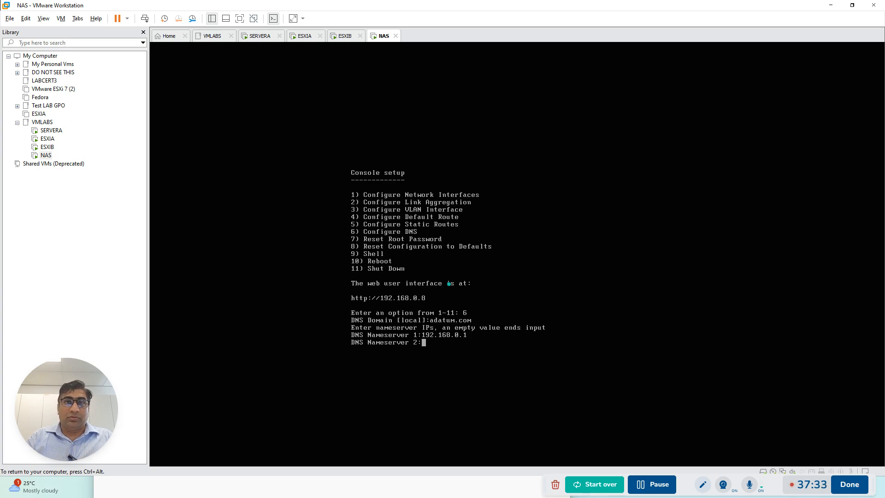
{"action": "key", "text": "Return"}
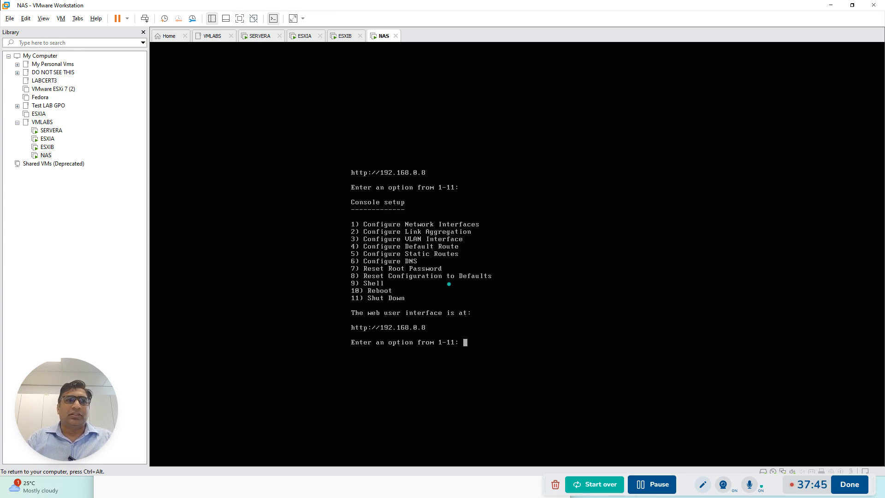
Reboot the NAS from its console setup, confirm the reboot and release input from the virtual machine
{"action": "type", "text": "10"}
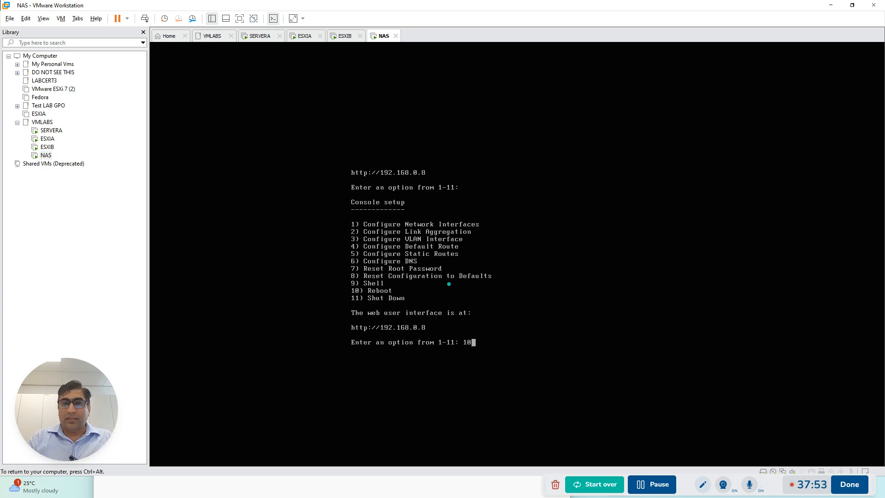
{"action": "key", "text": "Return"}
{"action": "type", "text": "y"}
{"action": "key", "text": "Return"}
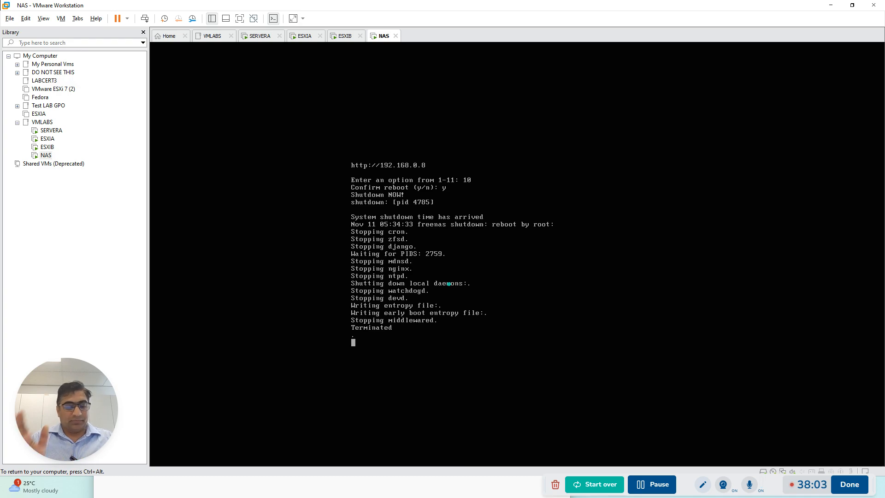
{"action": "key", "text": "ctrl+alt"}
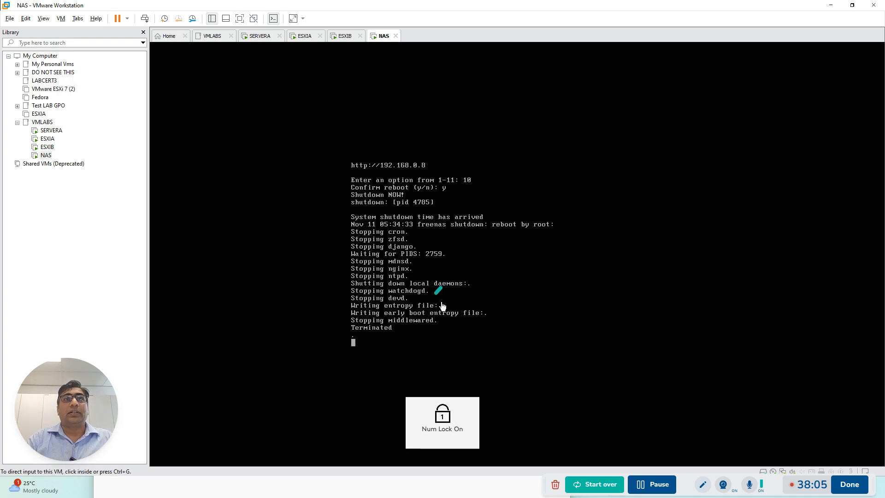
Switch to SERVERA and sign in as ADATUM\Administrator with the account password
{"action": "left_click", "coordinate": [259, 36]}
{"action": "left_click", "coordinate": [412, 275]}
{"action": "key", "text": "ctrl+alt+Insert"}
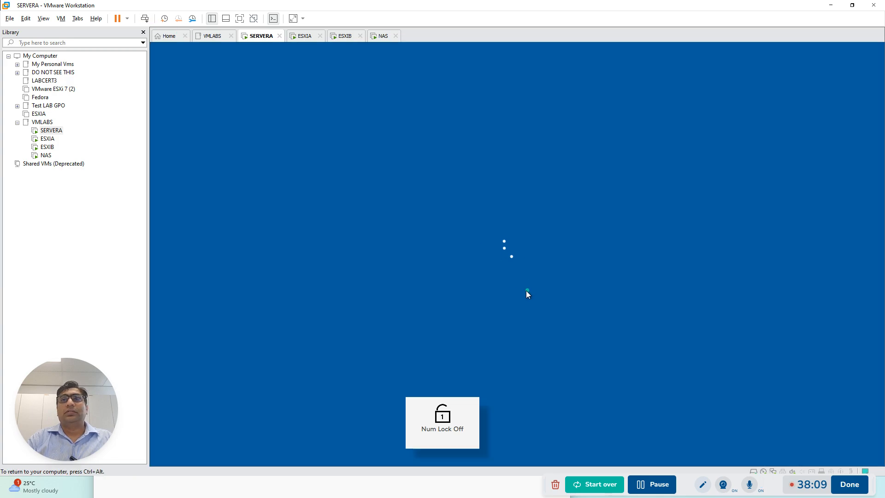
{"action": "type", "text": "Pa55w.rd"}
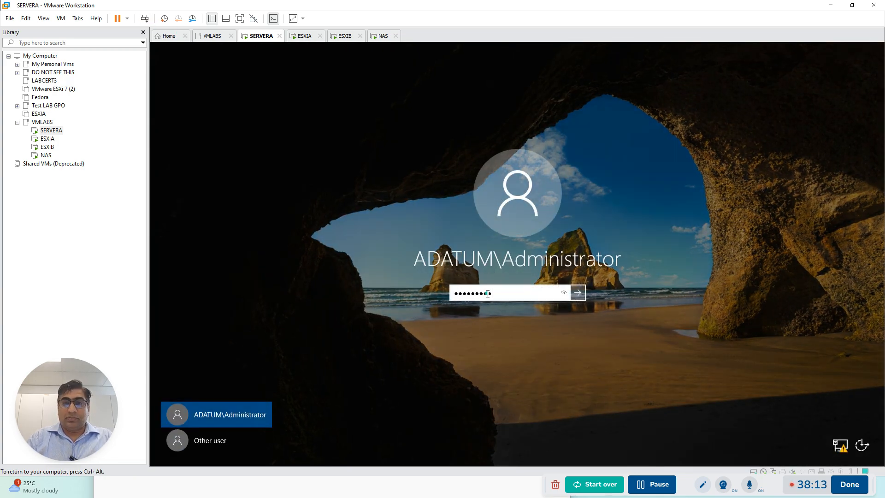
{"action": "key", "text": "Return"}
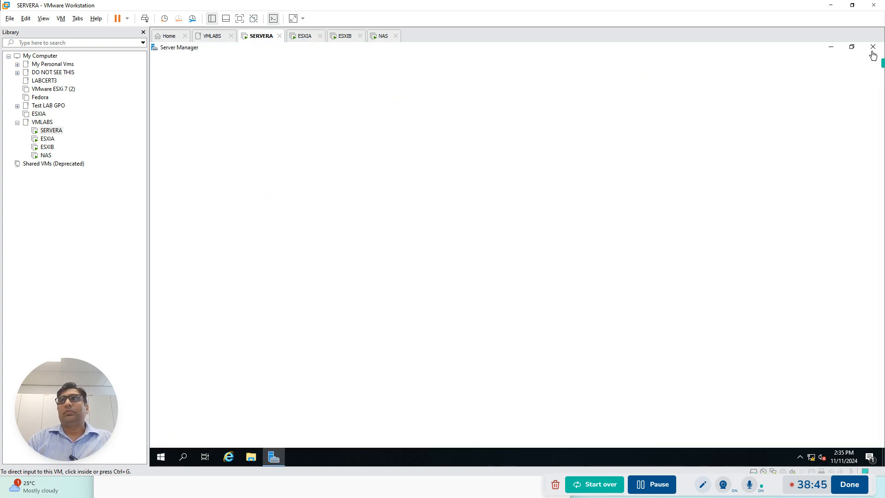
Dismiss the incoming-call notification and the Windows Admin Center message in Server Manager
{"action": "left_click", "coordinate": [854, 48]}
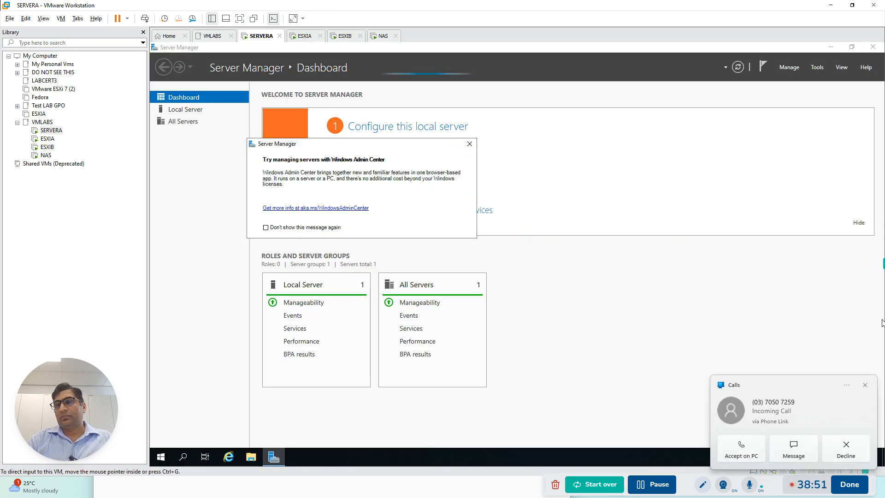
{"action": "left_click", "coordinate": [866, 384]}
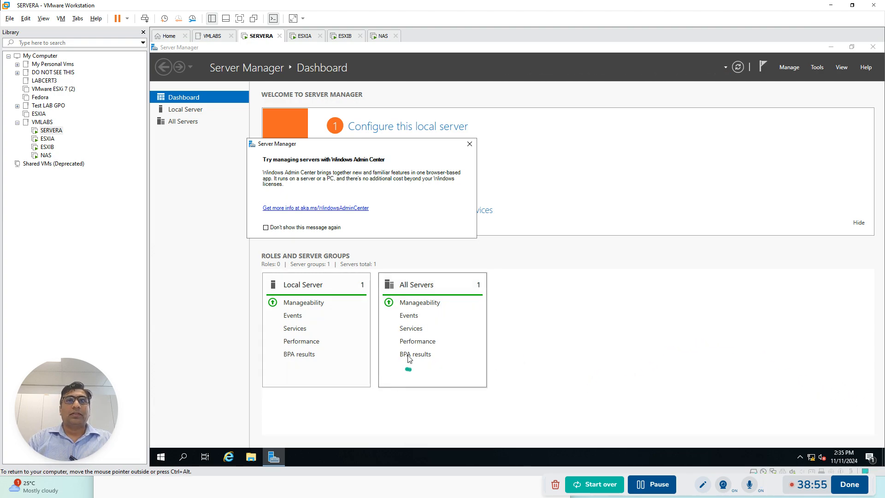
{"action": "left_click", "coordinate": [469, 145]}
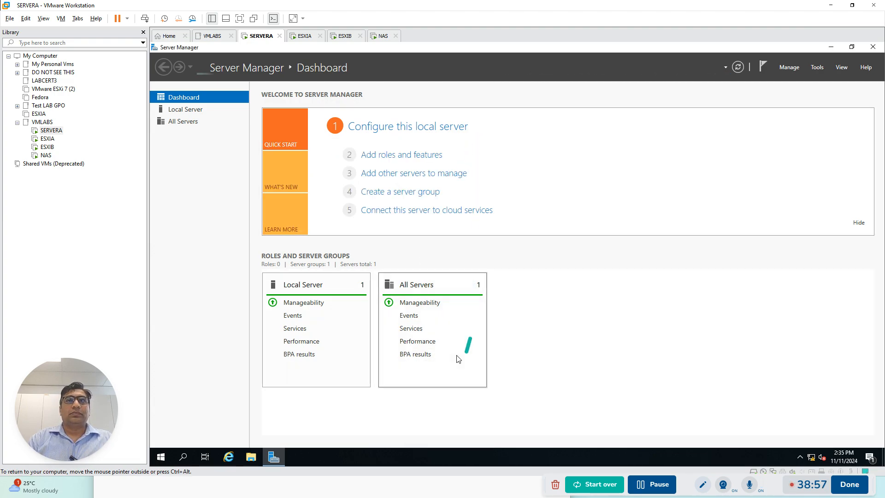
Change the local server's computer name to SERVERA, accepting the domain controller renaming warning
{"action": "left_click", "coordinate": [183, 110]}
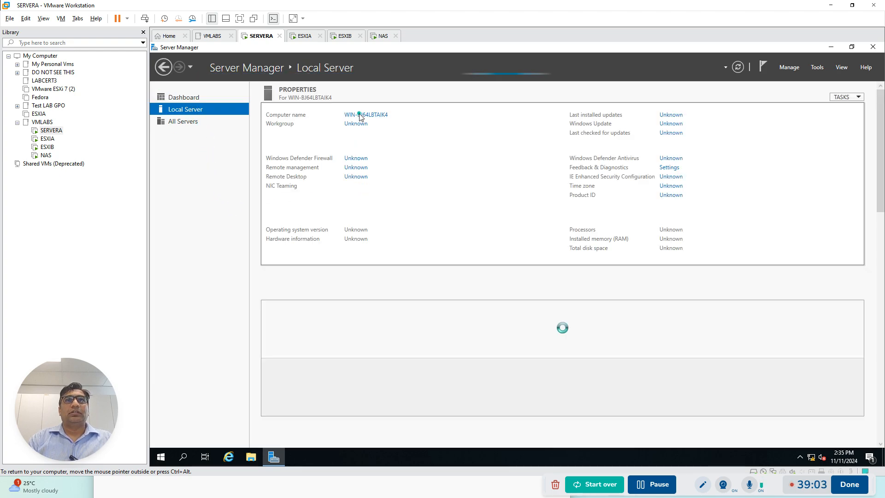
{"action": "left_click", "coordinate": [381, 115]}
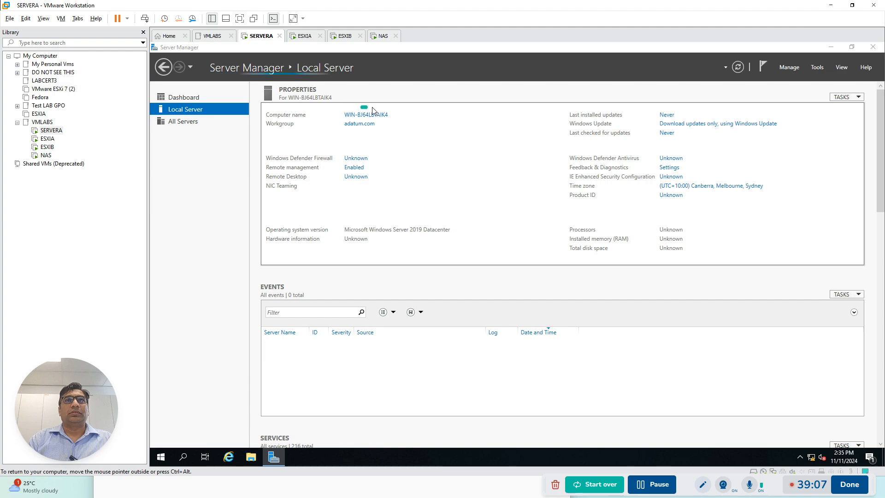
{"action": "left_click", "coordinate": [333, 178]}
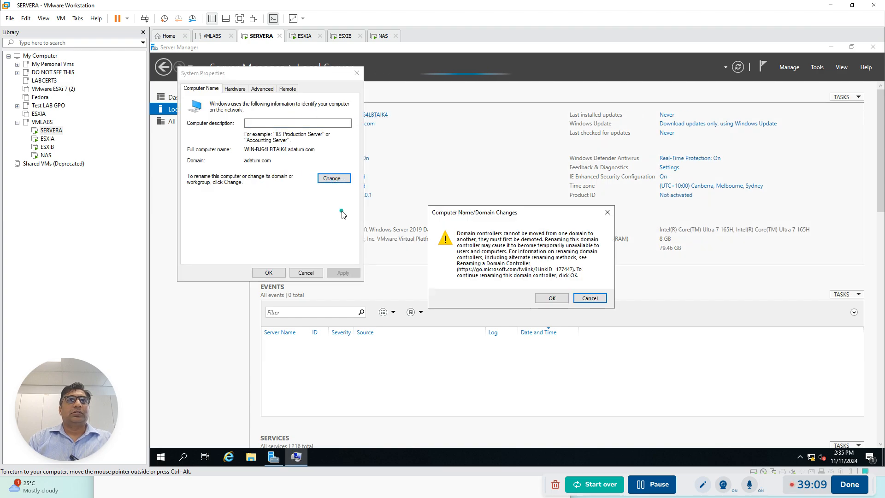
{"action": "left_click", "coordinate": [552, 298]}
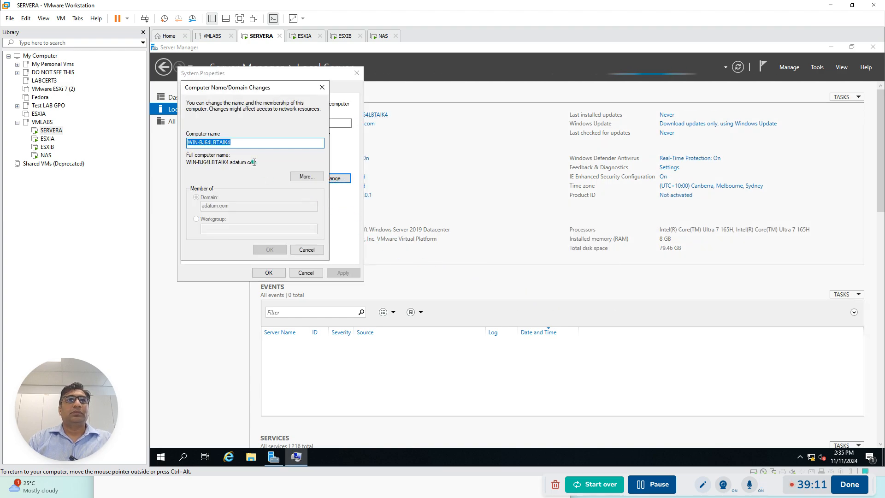
{"action": "type", "text": "SERVERA"}
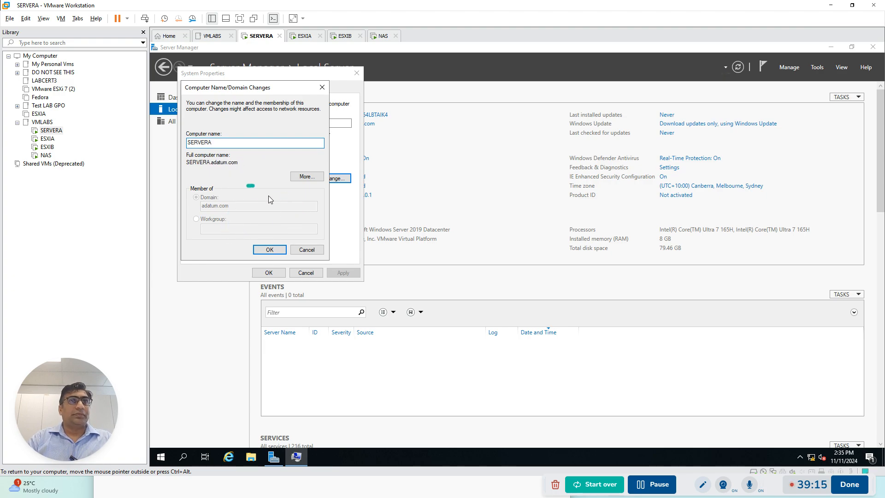
{"action": "left_click", "coordinate": [279, 249]}
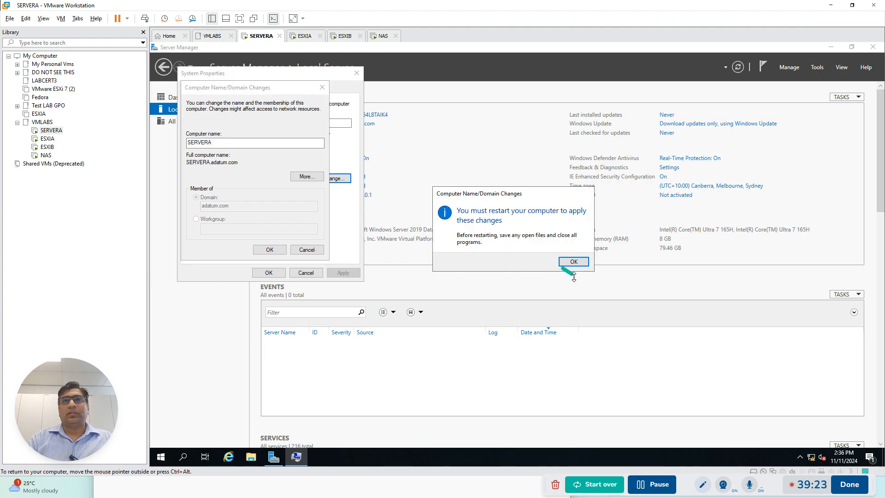
Close the system properties and restart the domain controller immediately to apply its new name
{"action": "left_click", "coordinate": [577, 262]}
{"action": "left_click", "coordinate": [268, 273]}
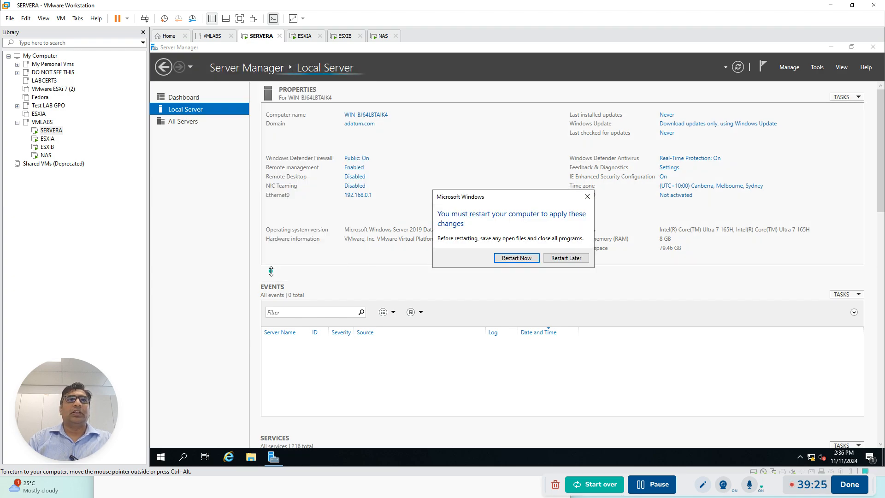
{"action": "left_click", "coordinate": [527, 259]}
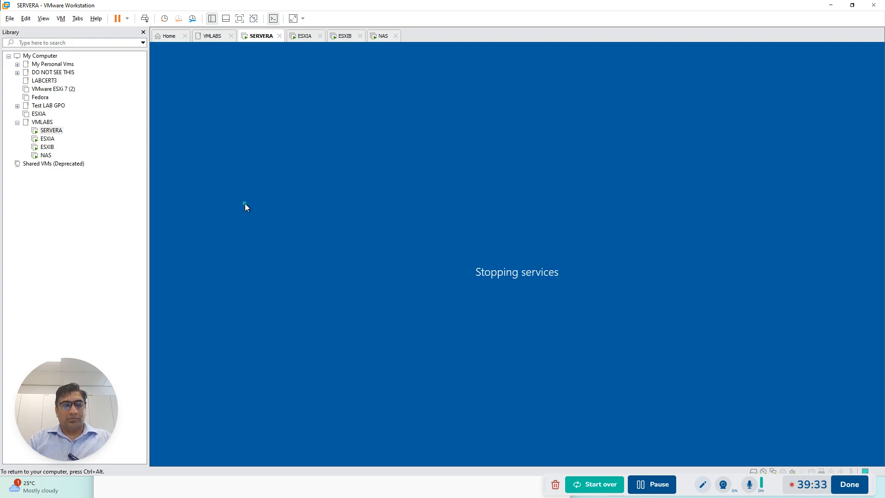
{"action": "key", "text": "ctrl+alt"}
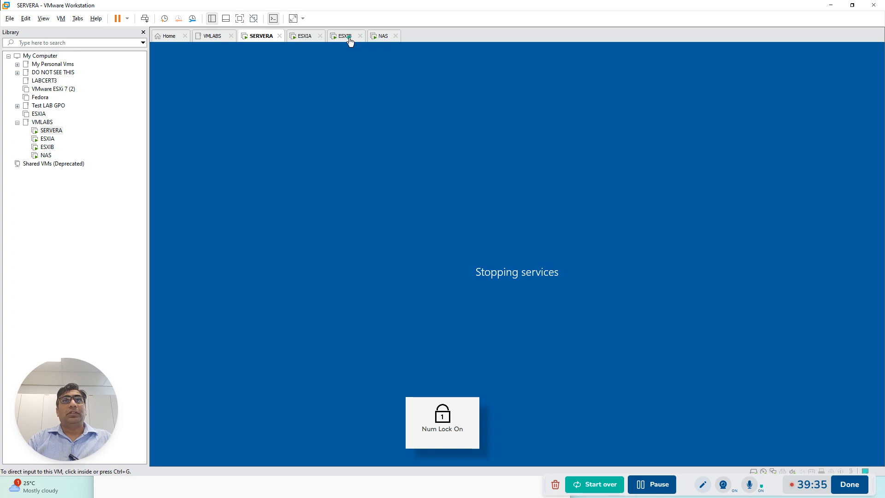
Switch to ESXIA and sign in to its system customization as root with the account password
{"action": "left_click", "coordinate": [382, 36]}
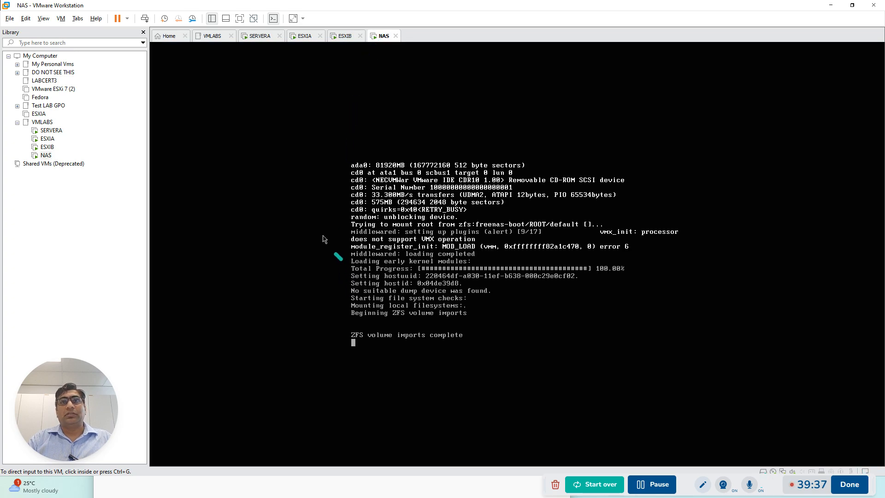
{"action": "left_click", "coordinate": [305, 35]}
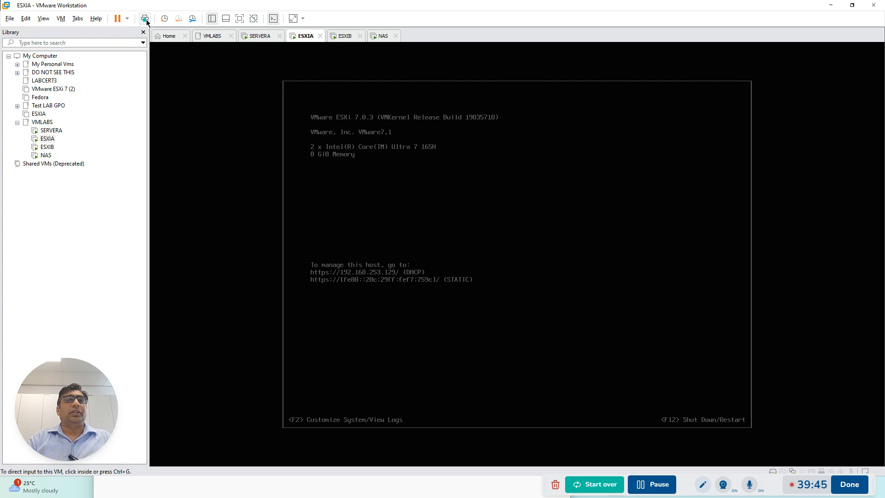
{"action": "left_click", "coordinate": [504, 255]}
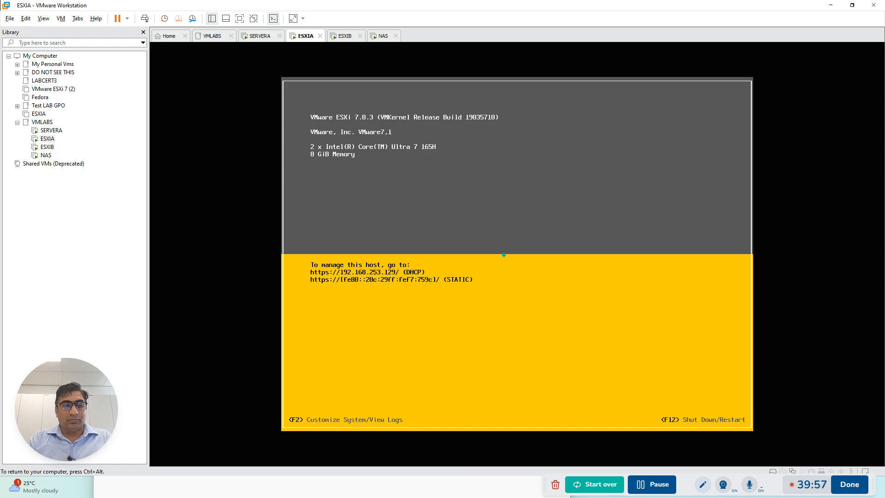
{"action": "key", "text": "F2"}
{"action": "key", "text": "Tab"}
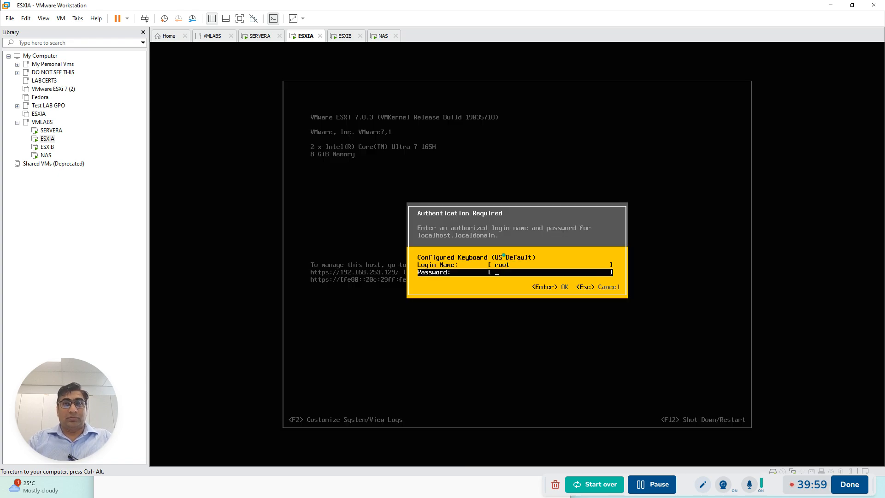
{"action": "type", "text": "*****"}
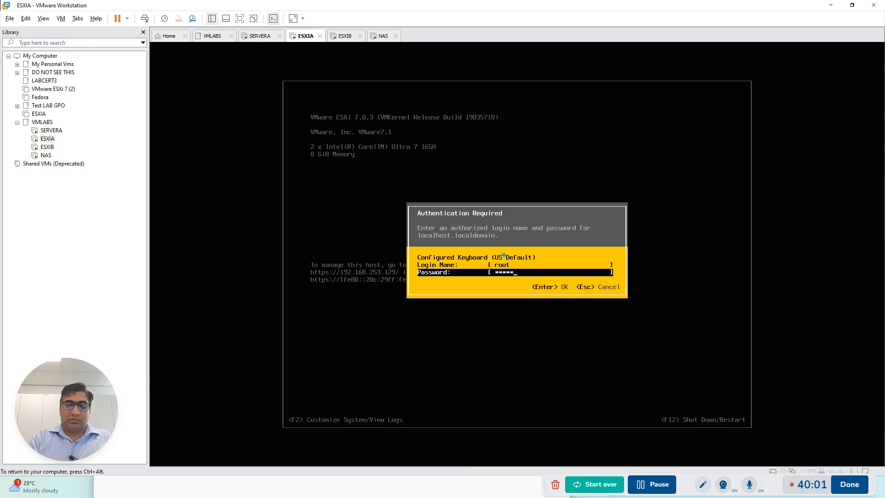
{"action": "key", "text": "Return"}
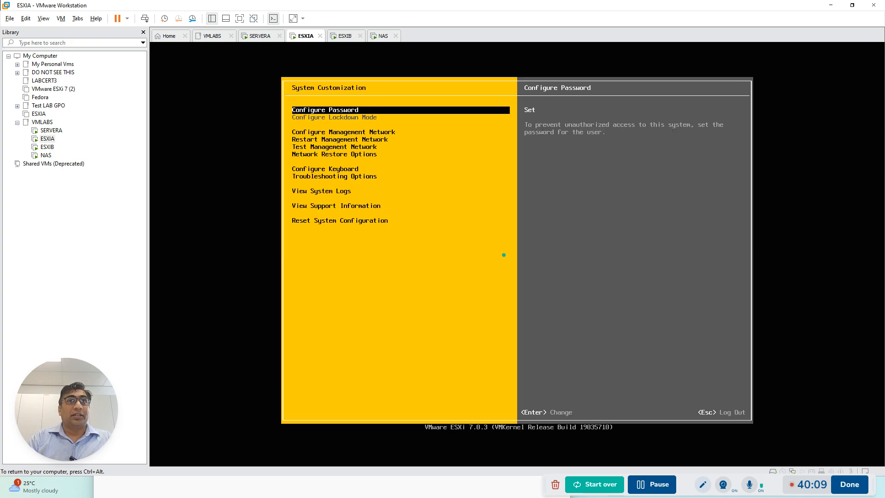
Open ESXIA's management network configuration and select its IPv4 settings
{"action": "key", "text": "Down"}
{"action": "key", "text": "Down"}
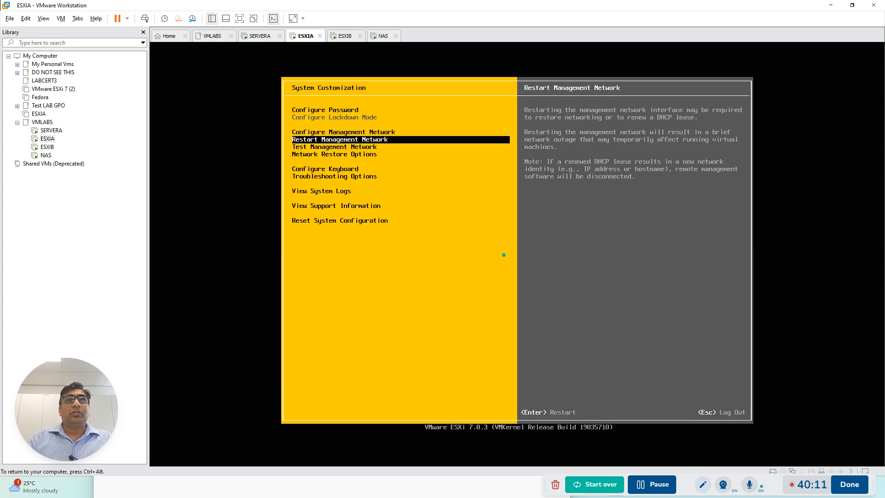
{"action": "key", "text": "Up"}
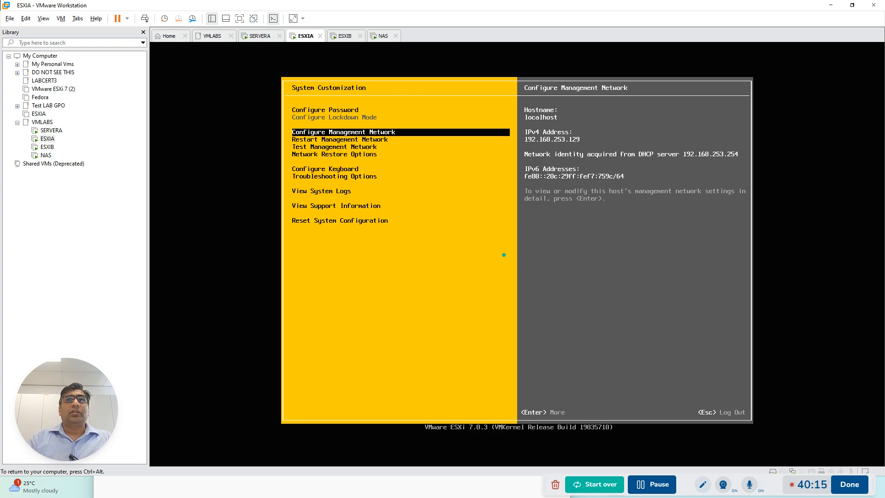
{"action": "key", "text": "Return"}
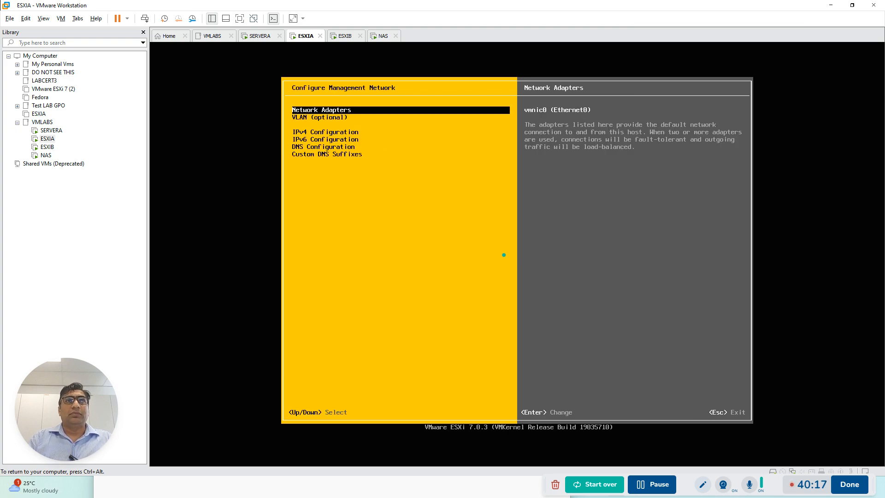
{"action": "key", "text": "Down"}
{"action": "key", "text": "Down"}
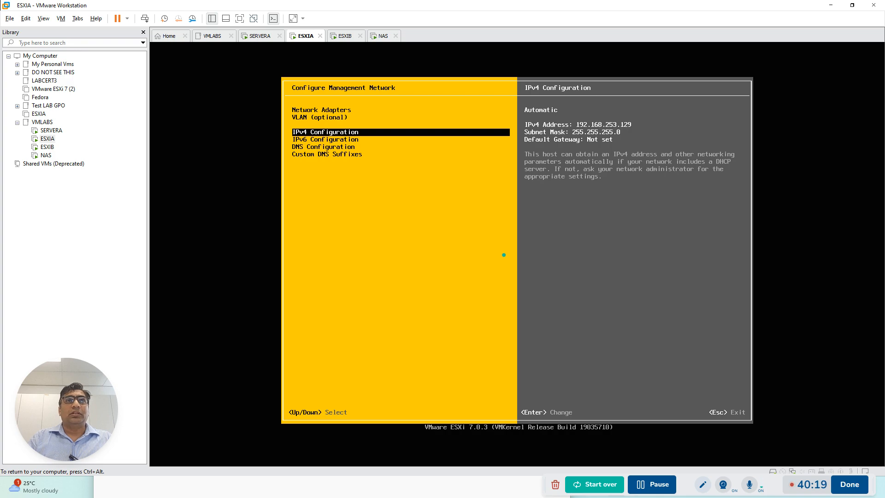
{"action": "key", "text": "Up"}
{"action": "key", "text": "Down"}
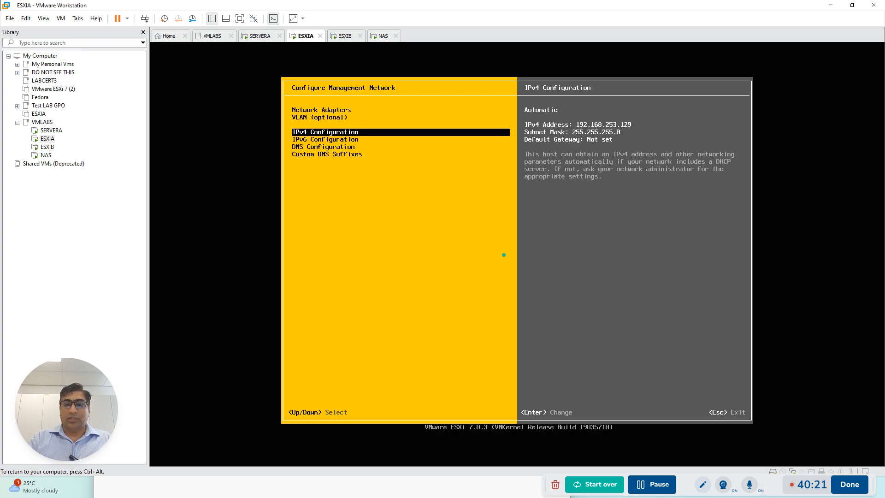
Switch ESXIA's management network to static IPv4 configuration with the address 192.168.0.5
{"action": "key", "text": "Return"}
{"action": "key", "text": "Down"}
{"action": "key", "text": "Down"}
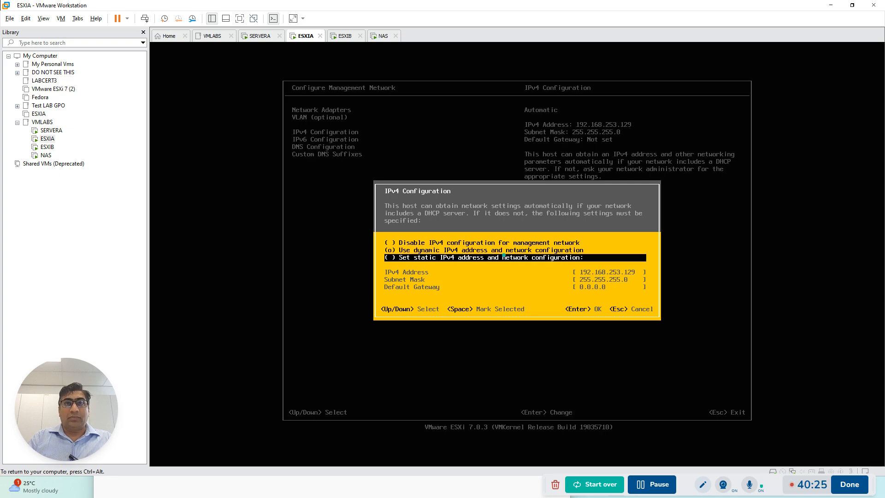
{"action": "key", "text": "space"}
{"action": "key", "text": "Down"}
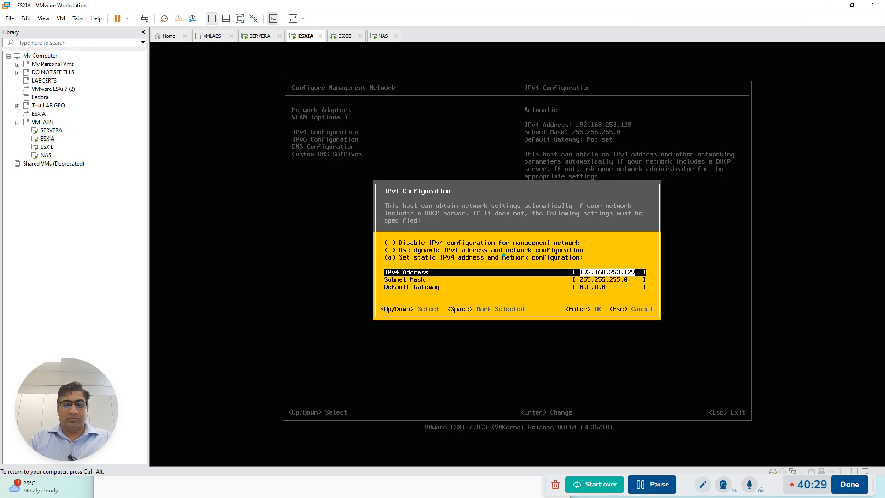
{"action": "type", "text": "102"}
{"action": "key", "text": "BackSpace"}
{"action": "type", "text": "92.168.0.1"}
{"action": "key", "text": "BackSpace"}
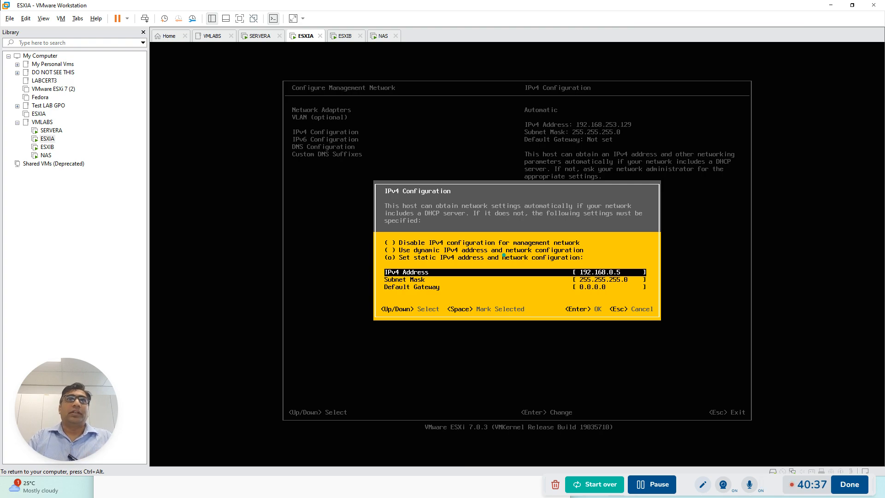
Set ESXIA's default gateway to 192.168.0.1 and accept the IPv4 configuration
{"action": "key", "text": "Down"}
{"action": "key", "text": "Down"}
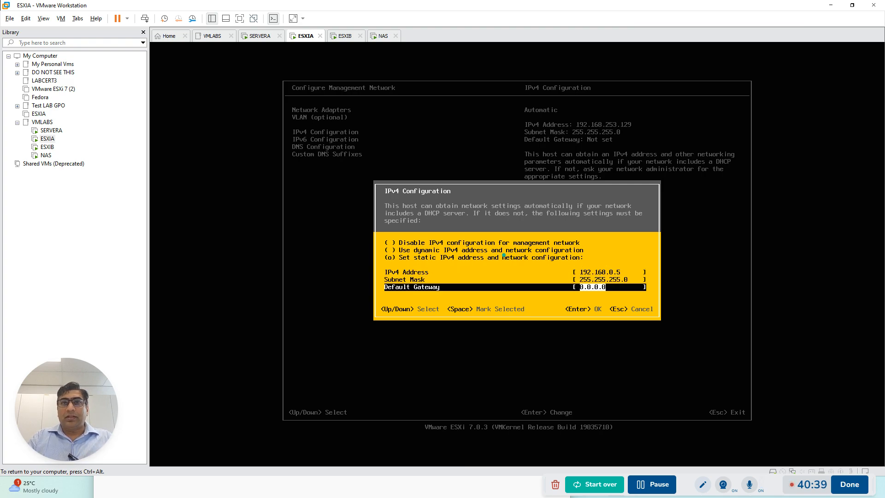
{"action": "key", "text": "BackSpace"}
{"action": "key", "text": "BackSpace"}
{"action": "key", "text": "BackSpace"}
{"action": "key", "text": "BackSpace"}
{"action": "key", "text": "BackSpace"}
{"action": "key", "text": "BackSpace"}
{"action": "key", "text": "BackSpace"}
{"action": "type", "text": "1"}
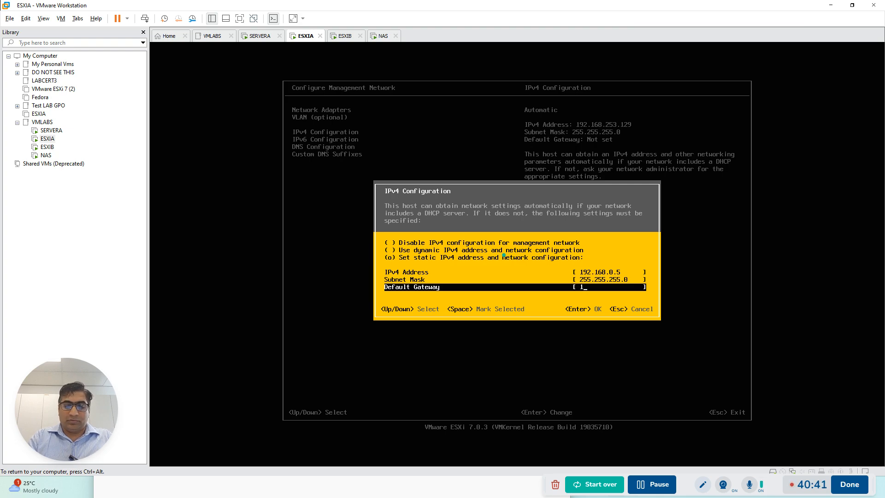
{"action": "type", "text": "92.1768.0.1"}
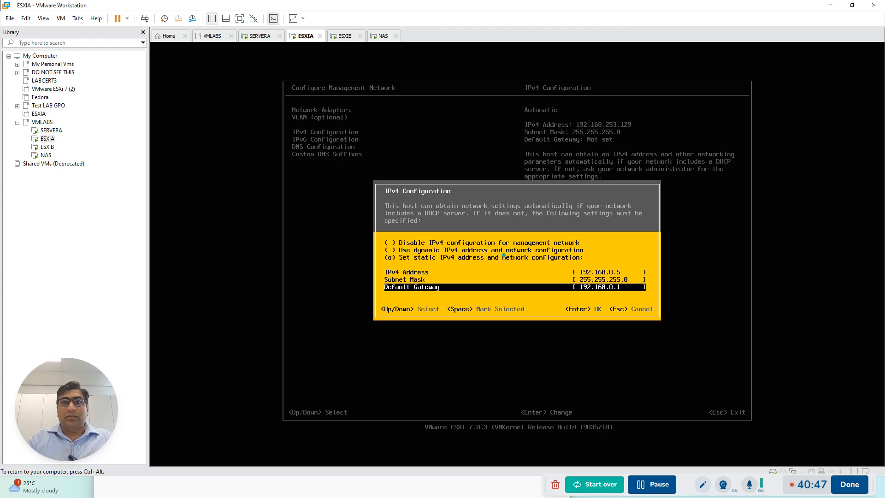
{"action": "key", "text": "Return"}
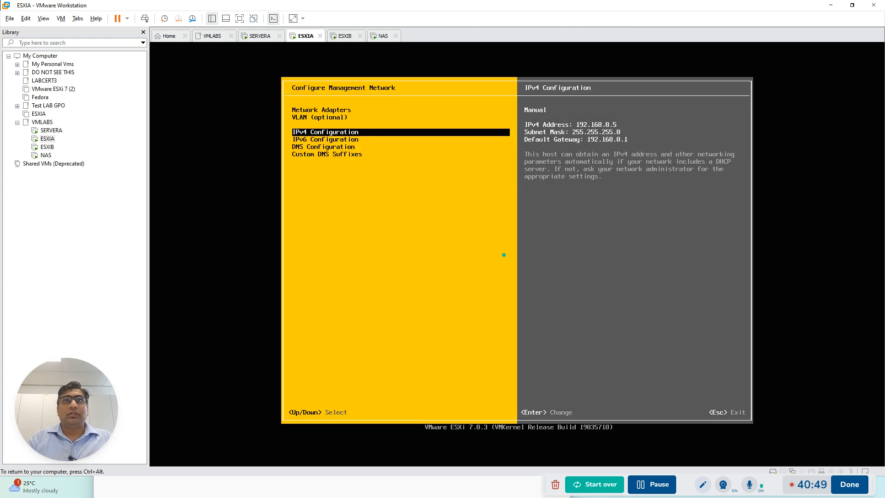
Disable IPv6 for ESXIA's management network and accept the setting
{"action": "key", "text": "Down"}
{"action": "key", "text": "Return"}
{"action": "key", "text": "Down"}
{"action": "key", "text": "Down"}
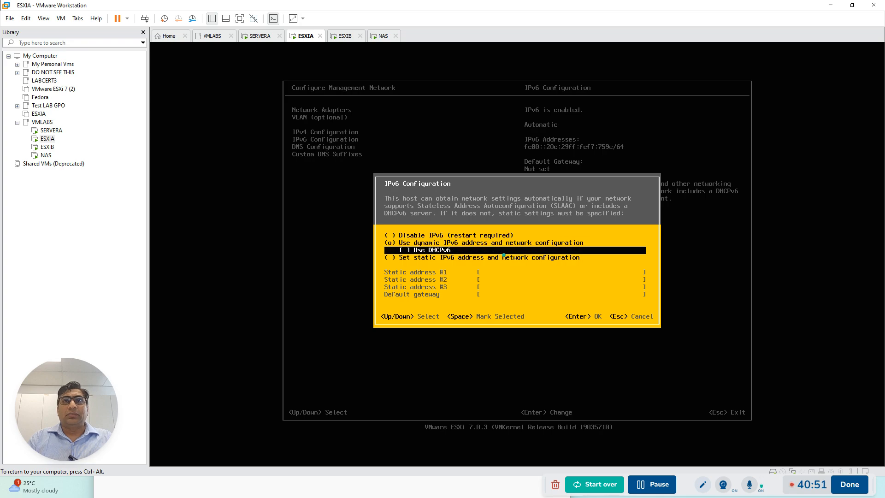
{"action": "key", "text": "Up"}
{"action": "key", "text": "Up"}
{"action": "key", "text": "space"}
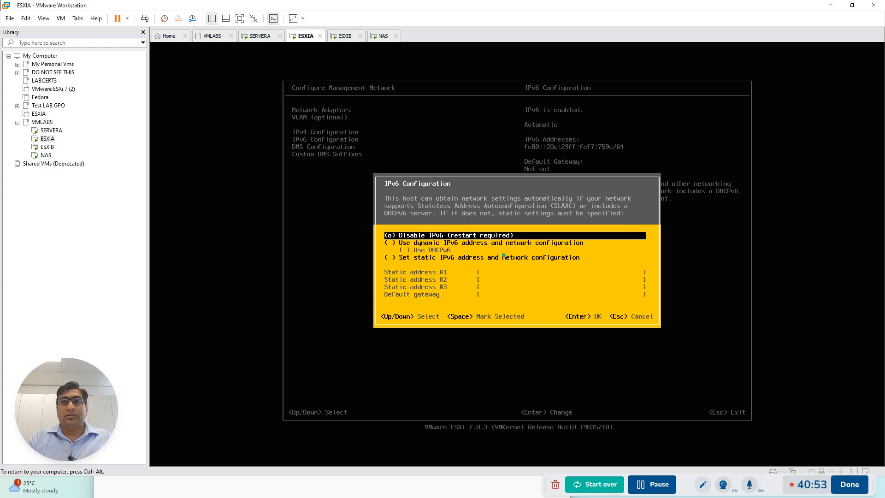
{"action": "key", "text": "Return"}
Switch ESXIA's DNS configuration to manual addresses and hostname, with 192.168.0.1 as the primary DNS server
{"action": "key", "text": "Down"}
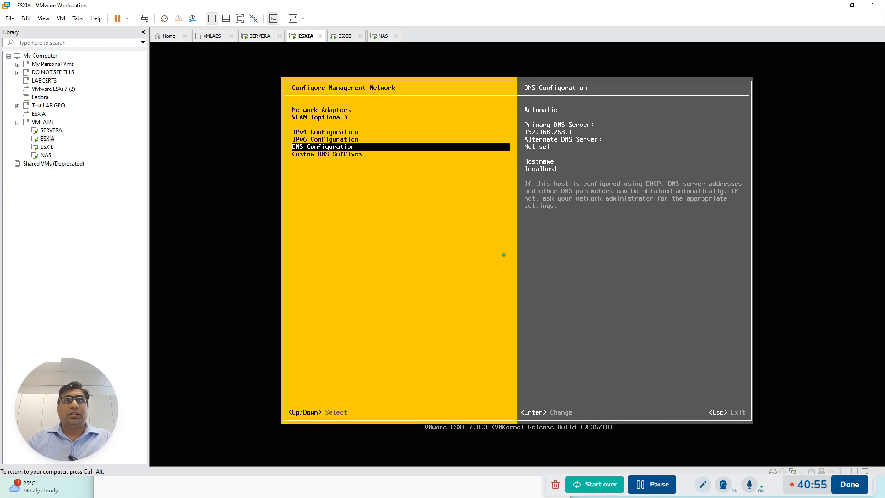
{"action": "key", "text": "Return"}
{"action": "key", "text": "Down"}
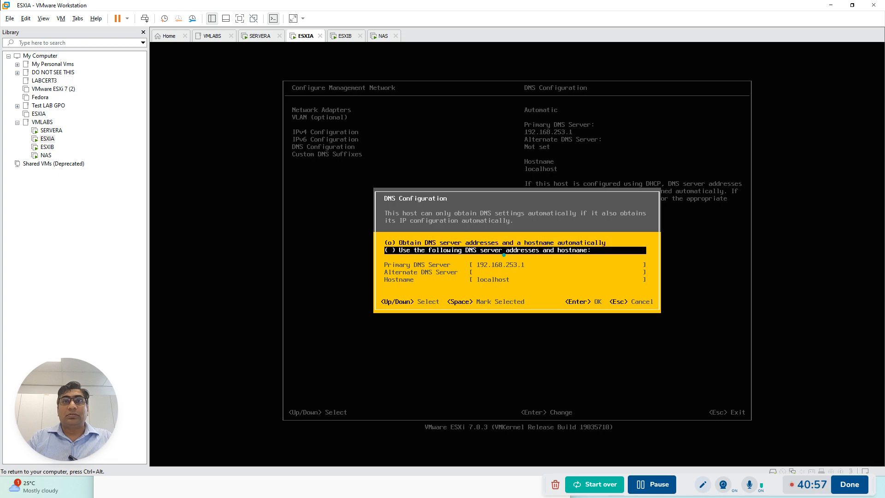
{"action": "key", "text": "space"}
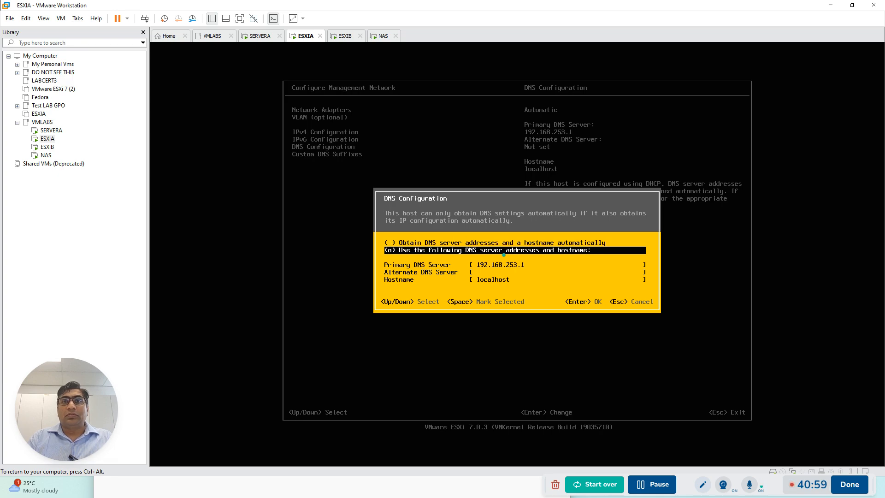
{"action": "key", "text": "Down"}
{"action": "key", "text": "BackSpace"}
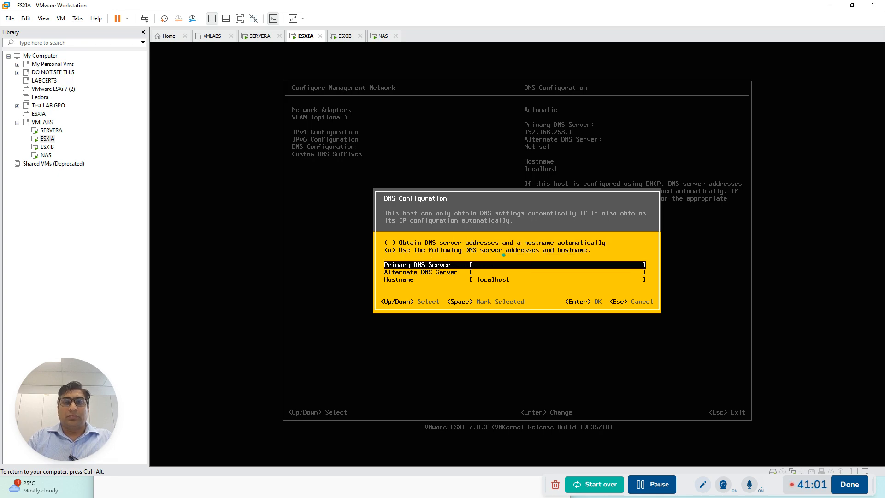
{"action": "type", "text": "192.168.0.1"}
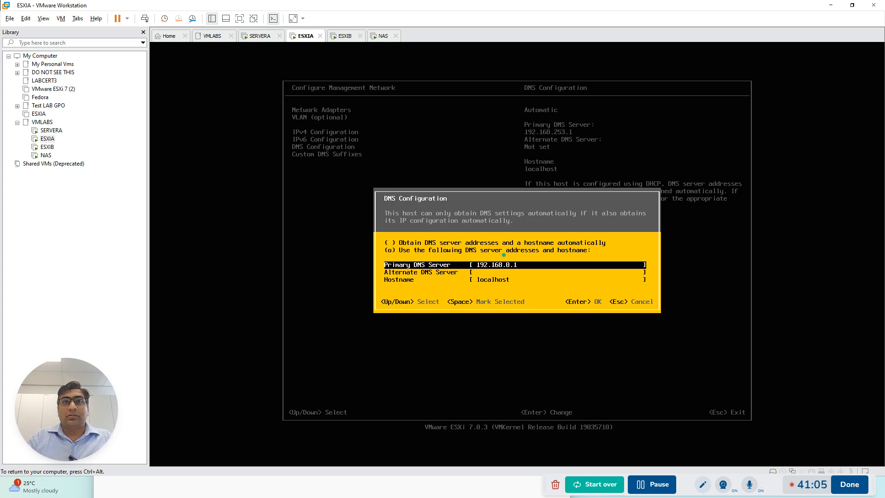
Set ESXIA's hostname to esxi.adatum.com and accept the DNS configuration
{"action": "key", "text": "Down"}
{"action": "key", "text": "Down"}
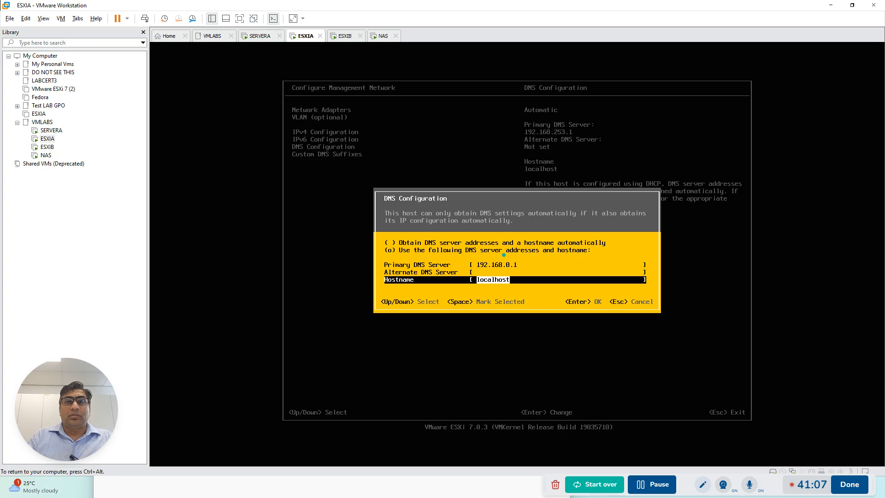
{"action": "key", "text": "BackSpace"}
{"action": "type", "text": "esxi.adatu"}
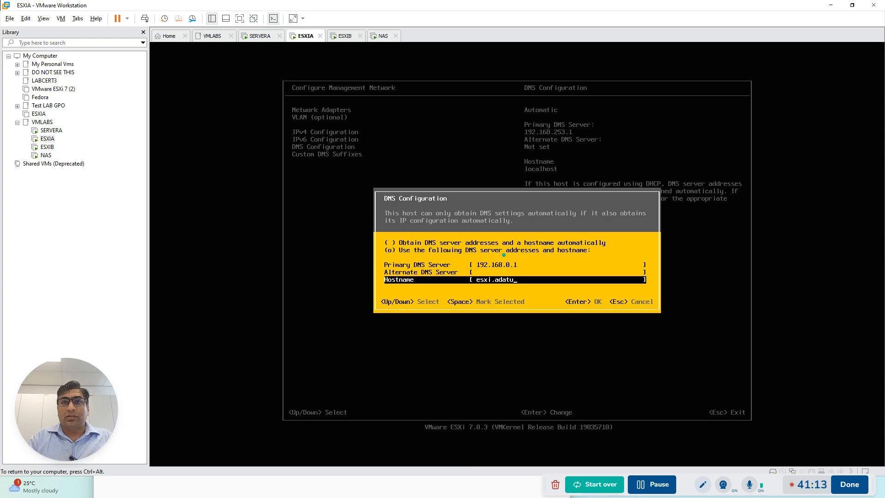
{"action": "type", "text": "."}
{"action": "key", "text": "BackSpace"}
{"action": "type", "text": "m.com"}
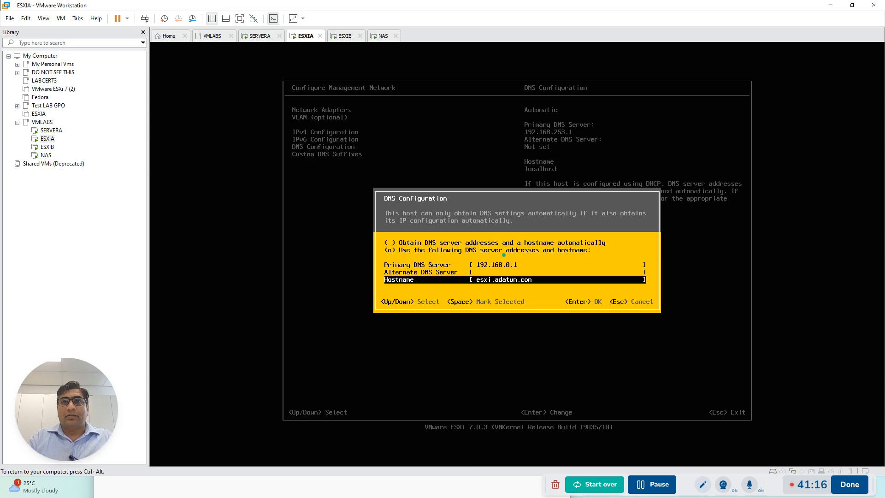
{"action": "key", "text": "Return"}
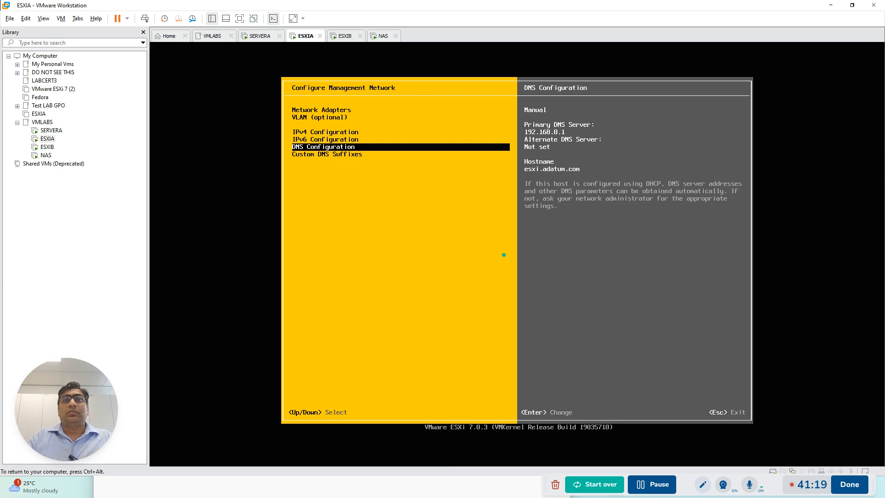
Exit ESXIA's management network configuration, applying the changes and rebooting the host
{"action": "key", "text": "Down"}
{"action": "key", "text": "Up"}
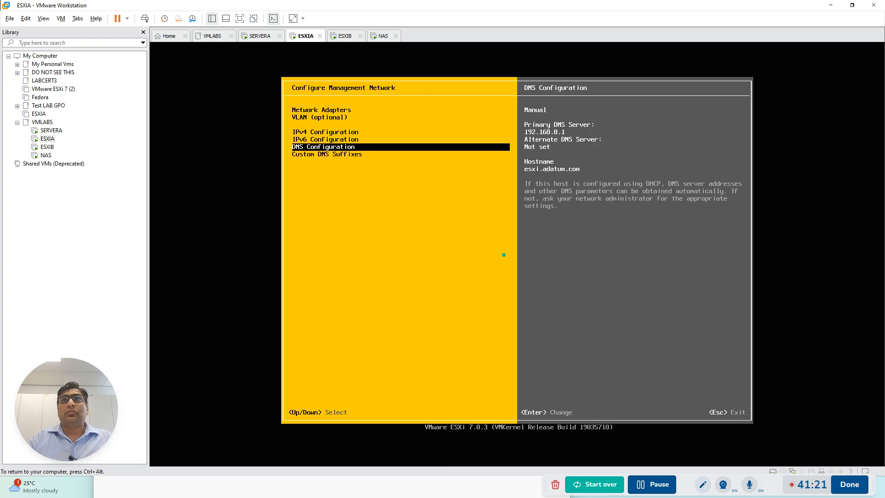
{"action": "key", "text": "Up"}
{"action": "key", "text": "Up"}
{"action": "key", "text": "Up"}
{"action": "key", "text": "Up"}
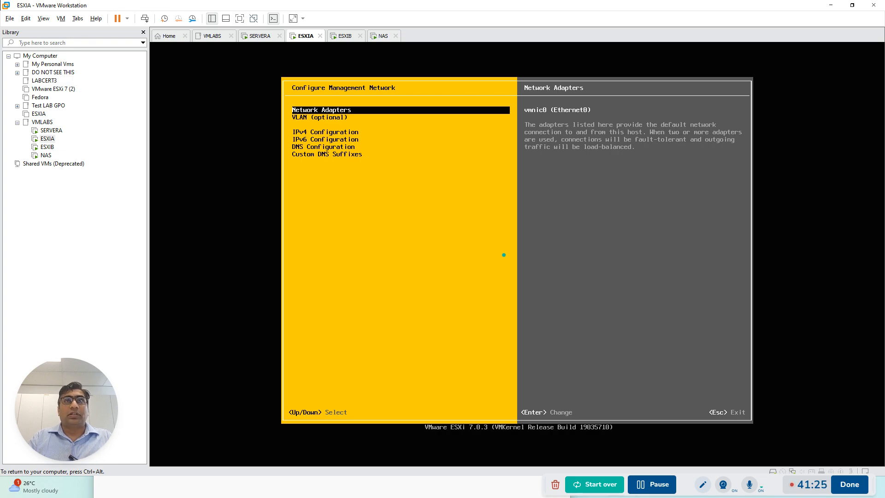
{"action": "key", "text": "Escape"}
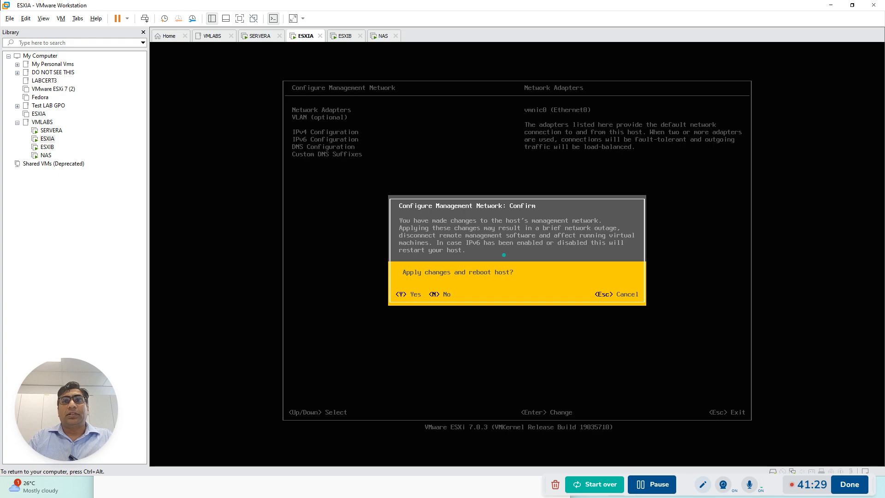
{"action": "key", "text": "Escape"}
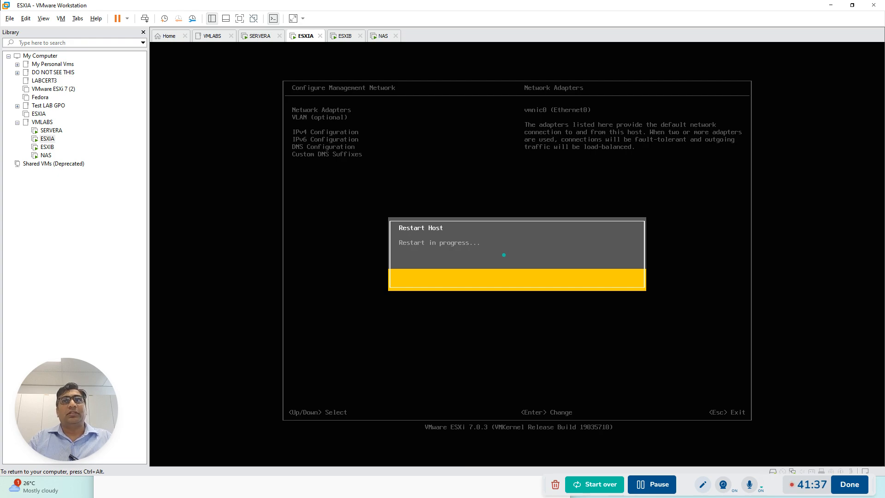
Switch to ESXIB's console and log in to its system customization as root with the account password
{"action": "key", "text": "ctrl+alt"}
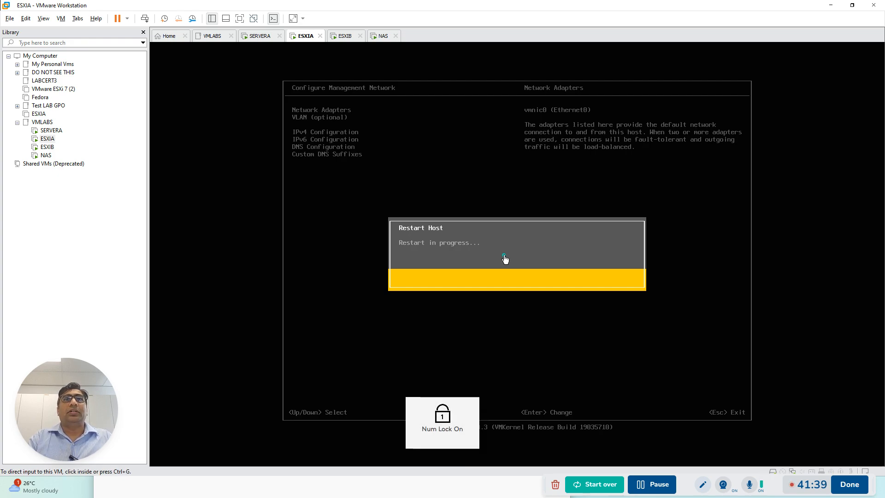
{"action": "left_click", "coordinate": [345, 36]}
{"action": "left_click", "coordinate": [413, 193]}
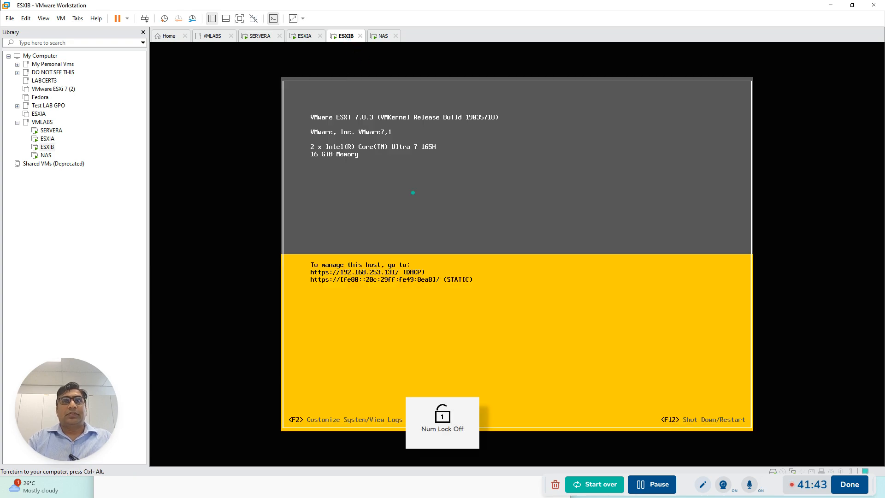
{"action": "key", "text": "F2"}
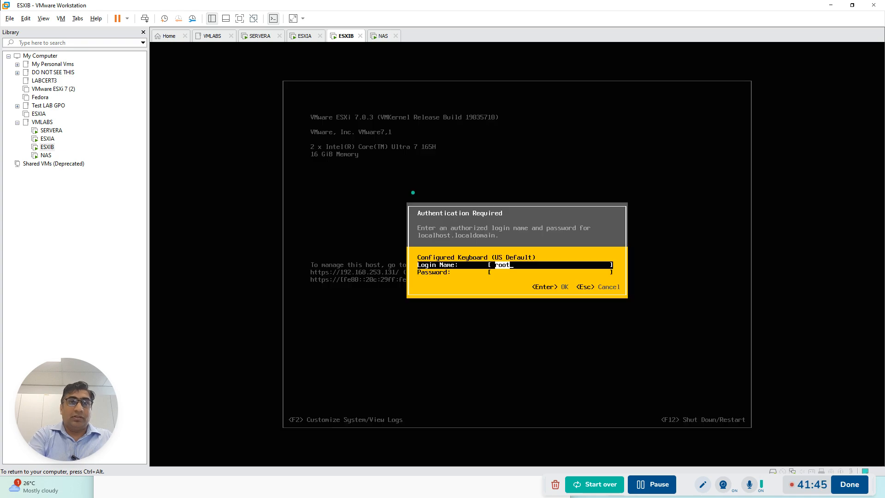
{"action": "key", "text": "Tab"}
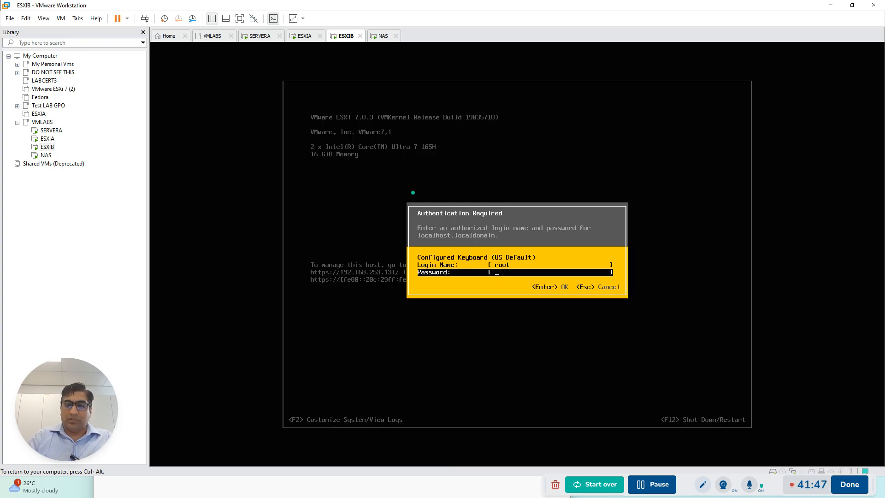
{"action": "type", "text": "**********"}
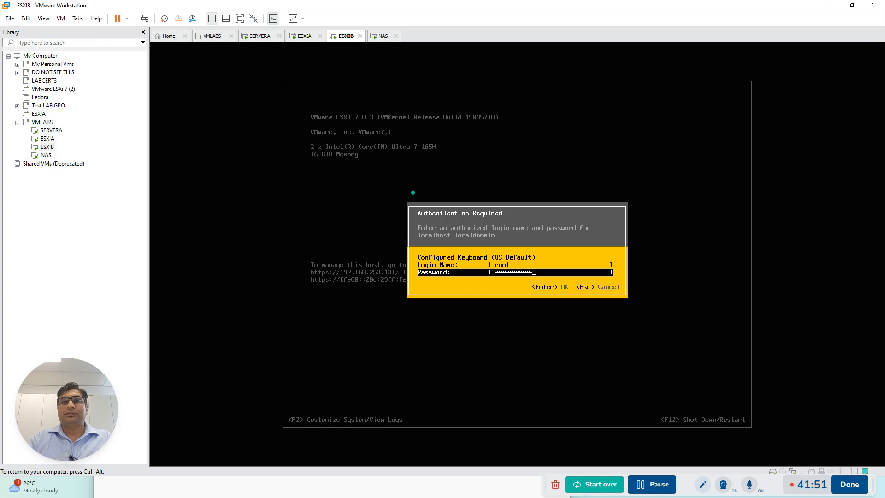
{"action": "key", "text": "Return"}
{"action": "key", "text": "Return"}
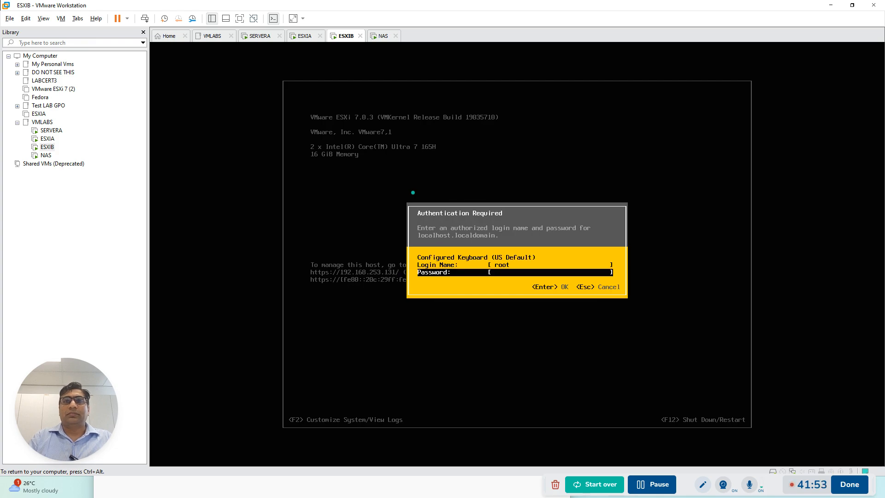
{"action": "type", "text": "***"}
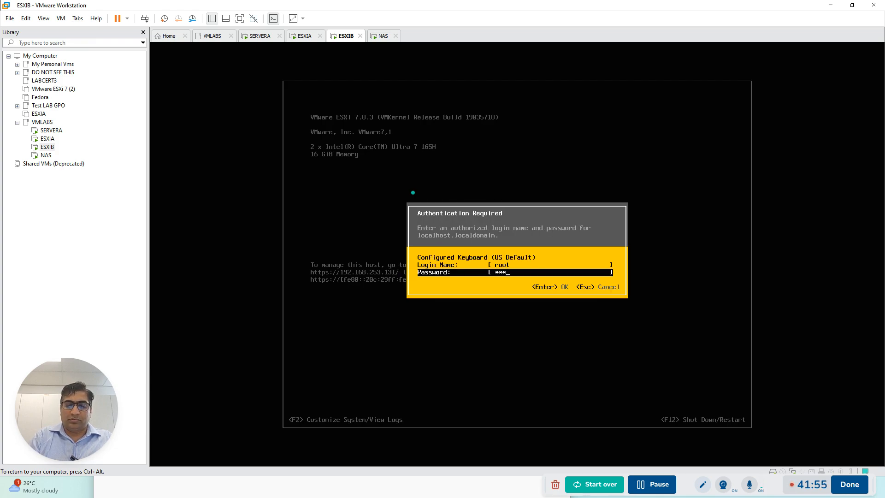
{"action": "type", "text": "********"}
{"action": "key", "text": "Return"}
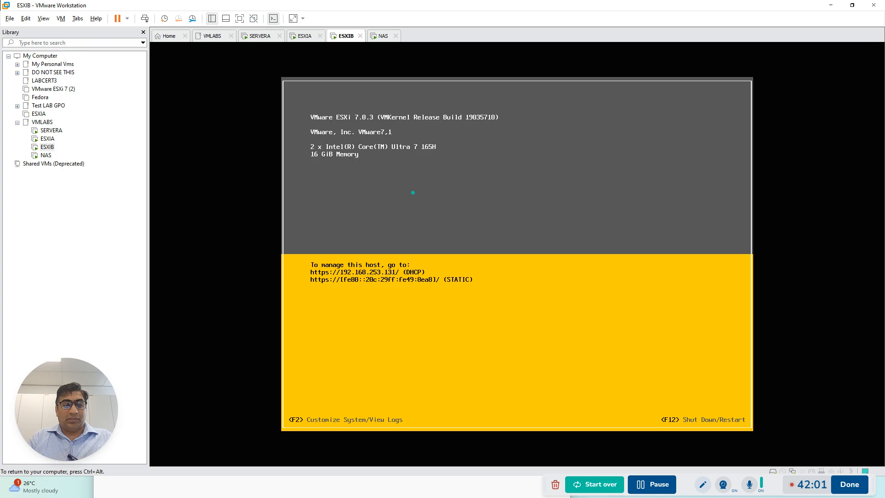
{"action": "key", "text": "F2"}
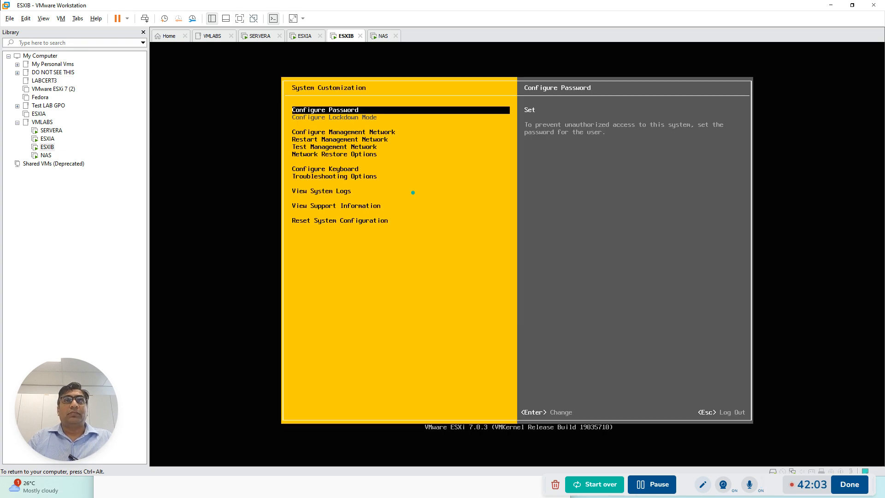
Open the IPv4 configuration of ESXIB's management network and select static IPv4 address and network configuration
{"action": "key", "text": "Down"}
{"action": "key", "text": "Down"}
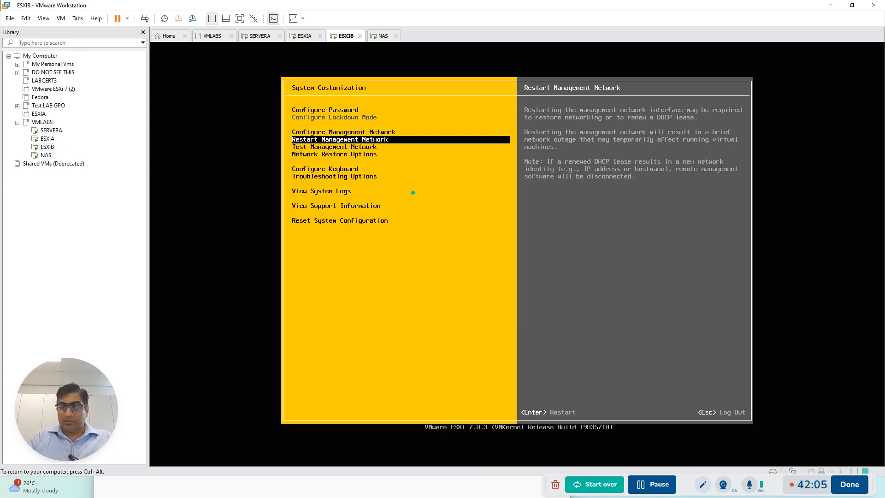
{"action": "key", "text": "Up"}
{"action": "key", "text": "Return"}
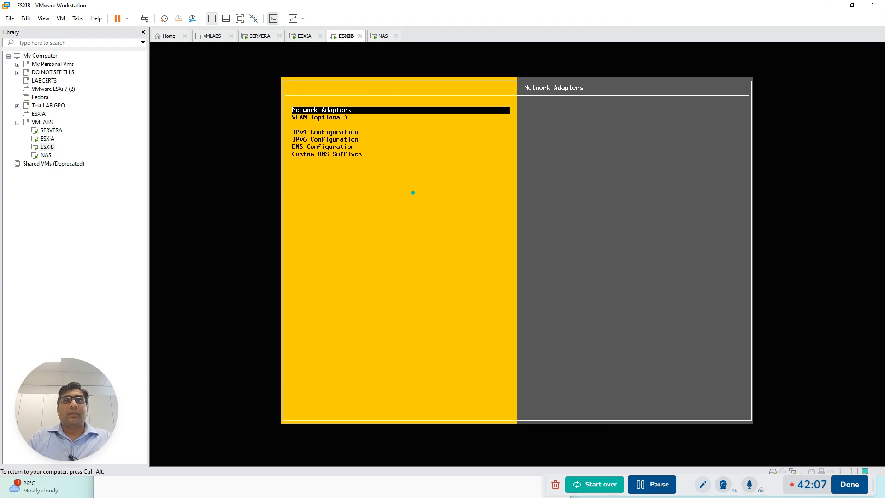
{"action": "key", "text": "Down"}
{"action": "key", "text": "Down"}
{"action": "key", "text": "Return"}
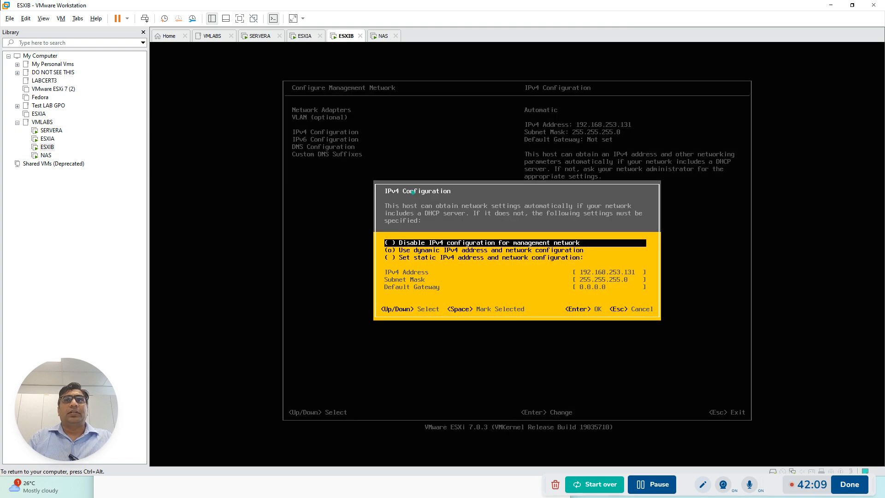
{"action": "key", "text": "Down"}
{"action": "key", "text": "Down"}
{"action": "key", "text": "space"}
{"action": "key", "text": "Down"}
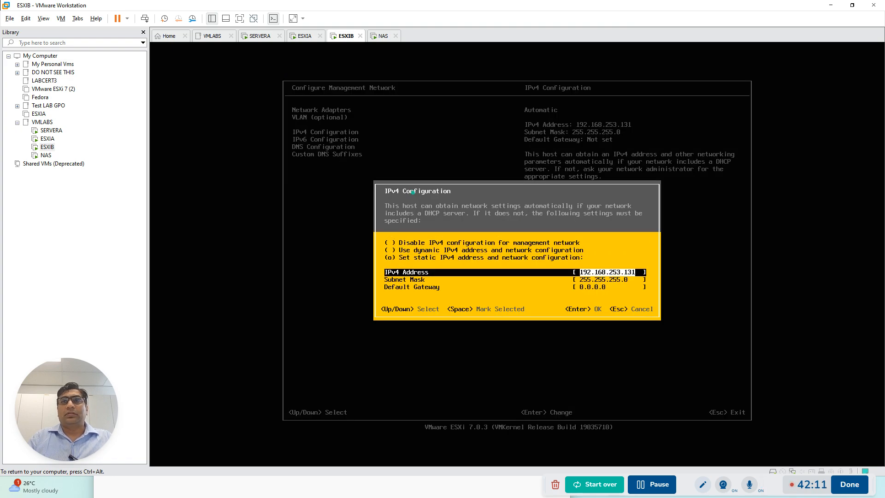
Set ESXIB's static IPv4 address to 192.168.0.6
{"action": "key", "text": "BackSpace"}
{"action": "key", "text": "BackSpace"}
{"action": "key", "text": "BackSpace"}
{"action": "key", "text": "BackSpace"}
{"action": "key", "text": "BackSpace"}
{"action": "key", "text": "BackSpace"}
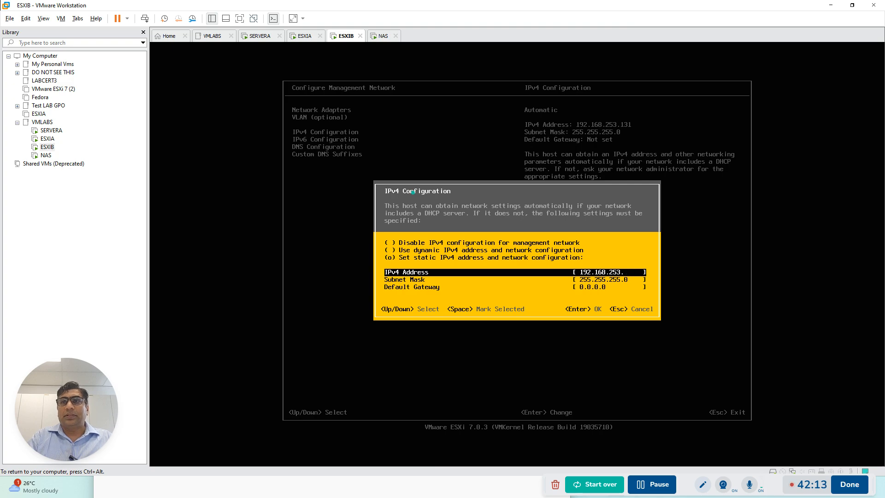
{"action": "key", "text": "BackSpace"}
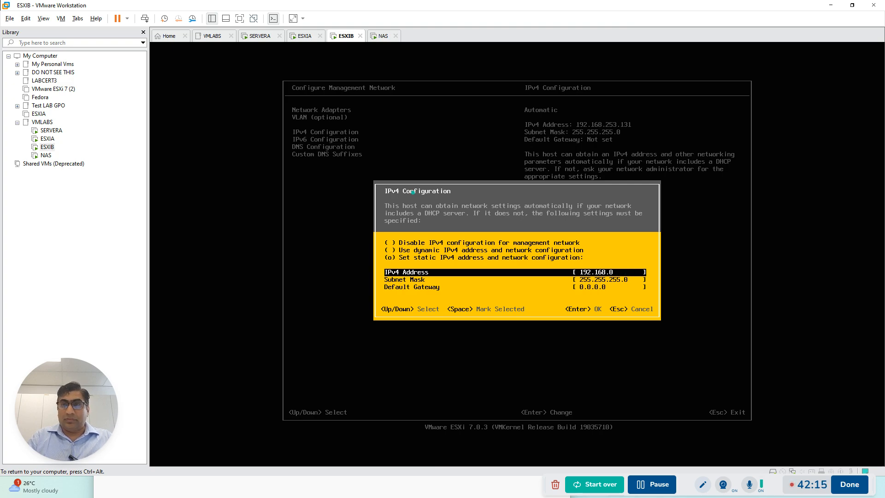
{"action": "type", "text": "0.6"}
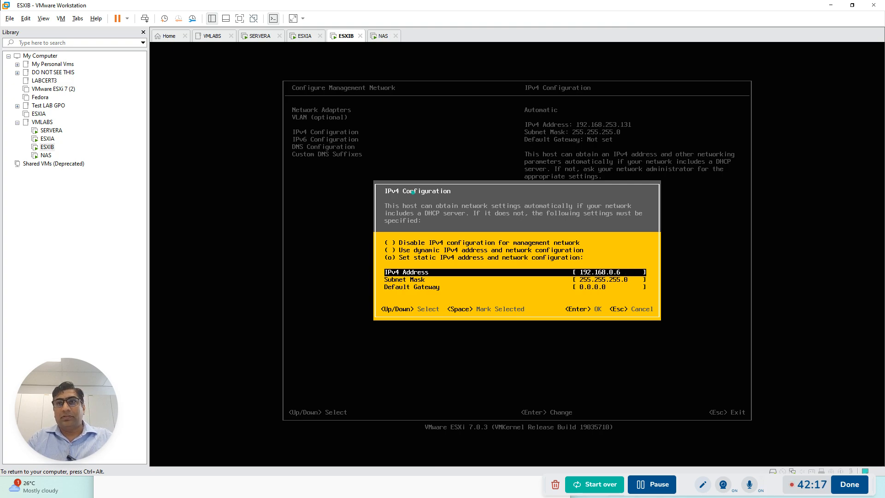
Set ESXIB's default gateway to 192.168.0.1 and accept the IPv4 configuration
{"action": "key", "text": "Down"}
{"action": "key", "text": "Down"}
{"action": "key", "text": "BackSpace"}
{"action": "key", "text": "BackSpace"}
{"action": "key", "text": "BackSpace"}
{"action": "key", "text": "BackSpace"}
{"action": "key", "text": "BackSpace"}
{"action": "key", "text": "BackSpace"}
{"action": "key", "text": "BackSpace"}
{"action": "type", "text": "192"}
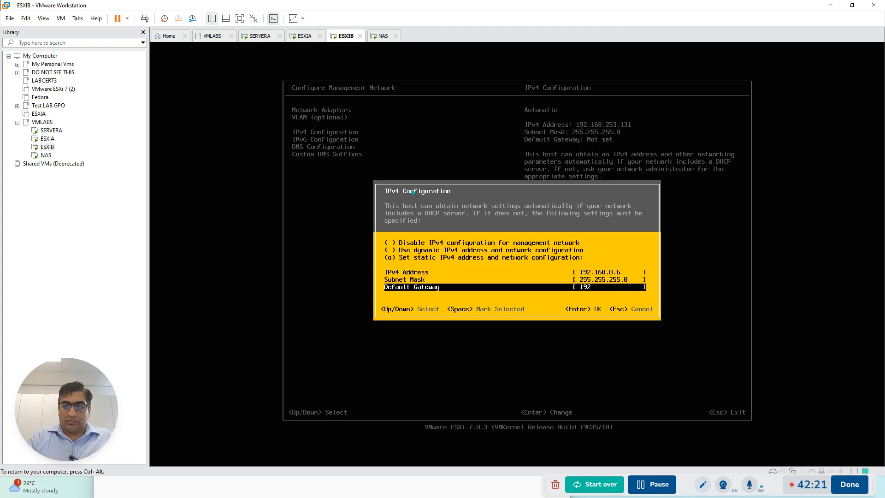
{"action": "type", "text": ".168.0"}
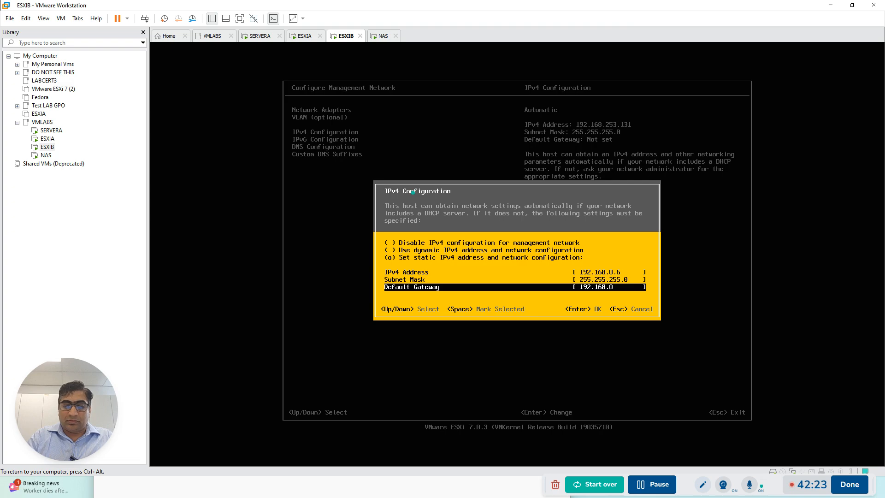
{"action": "type", "text": ".1"}
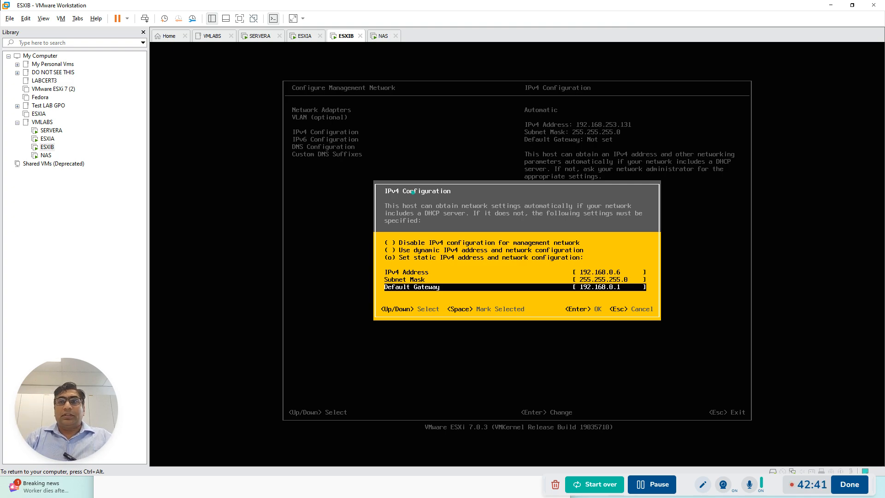
{"action": "key", "text": "Return"}
Disable IPv6 for ESXIB's management network and accept the setting
{"action": "key", "text": "Down"}
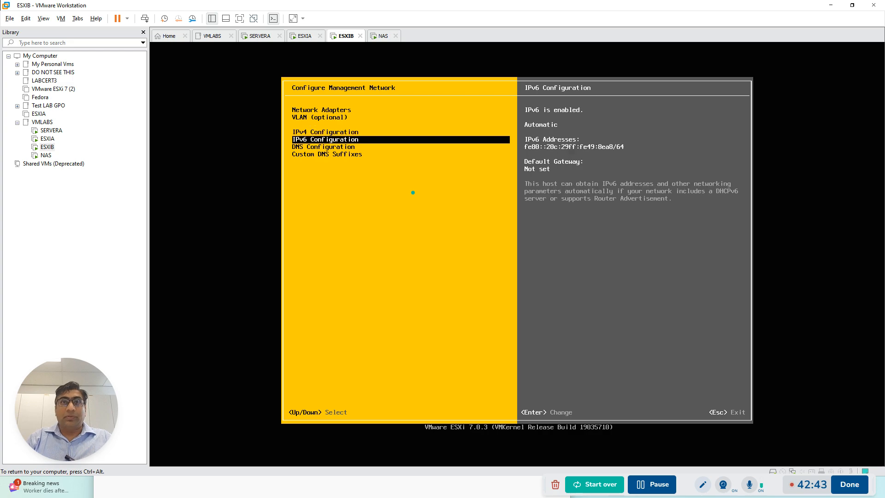
{"action": "key", "text": "Return"}
{"action": "key", "text": "Down"}
{"action": "key", "text": "Down"}
{"action": "key", "text": "Down"}
{"action": "key", "text": "Up"}
{"action": "key", "text": "Up"}
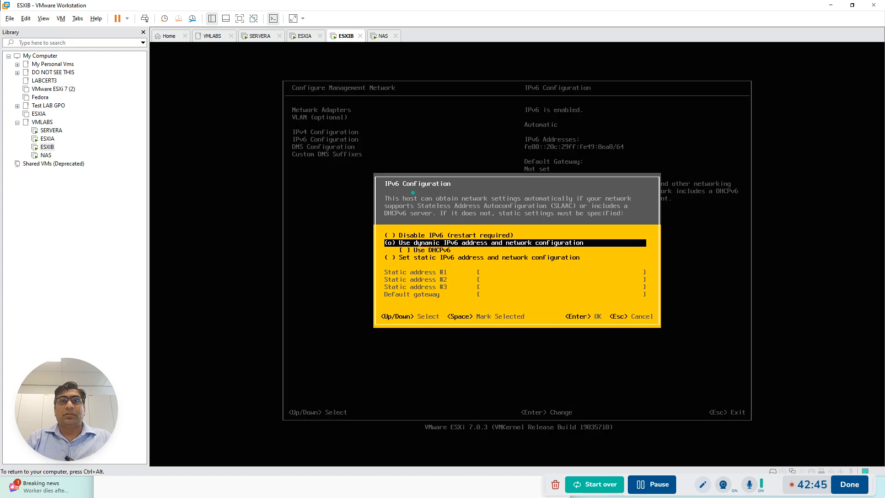
{"action": "key", "text": "Up"}
{"action": "key", "text": "space"}
{"action": "key", "text": "Return"}
Switch ESXIB's DNS configuration to manual addresses and hostname, with 192.168.0.1 as the primary DNS server
{"action": "key", "text": "Down"}
{"action": "key", "text": "Return"}
{"action": "key", "text": "Down"}
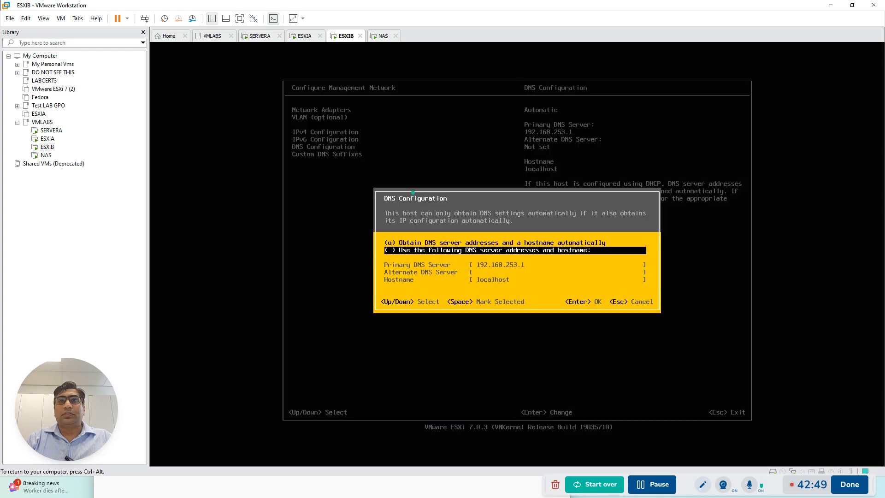
{"action": "key", "text": "space"}
{"action": "key", "text": "Down"}
{"action": "key", "text": "BackSpace"}
{"action": "type", "text": "192.168"}
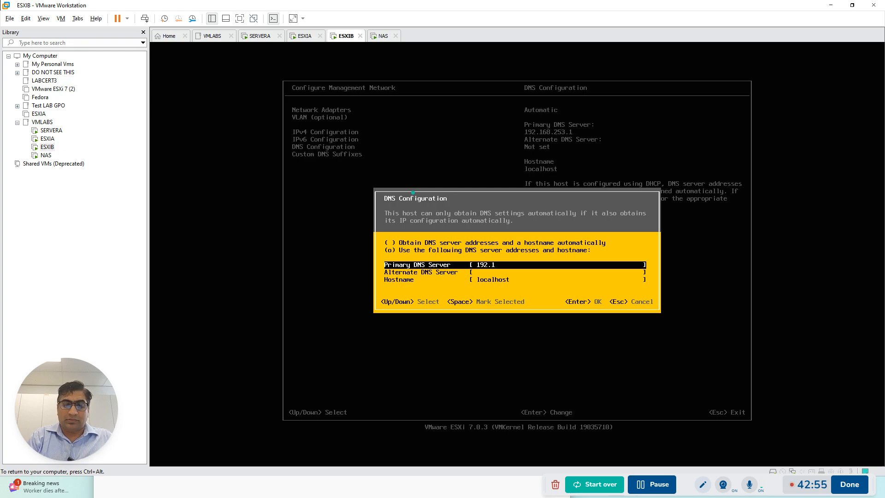
{"action": "type", "text": ".0.1"}
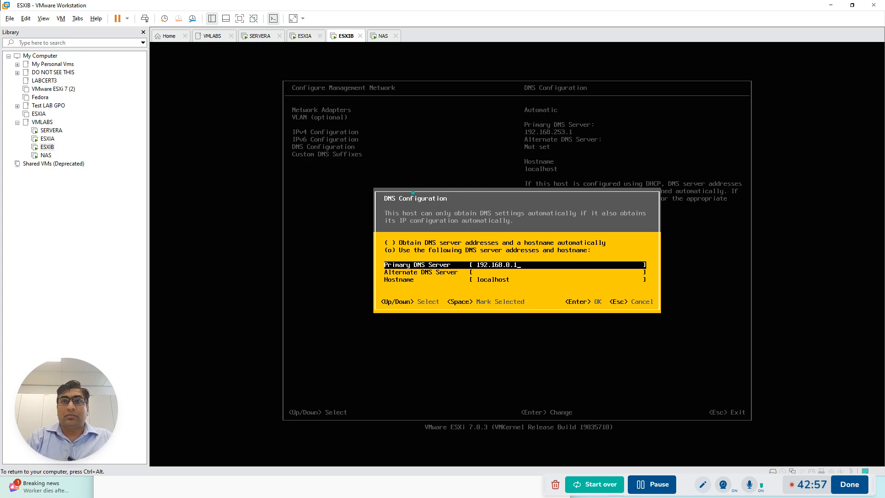
Set ESXIB's hostname to esxib.adatum.com and accept the DNS configuration
{"action": "key", "text": "Down"}
{"action": "key", "text": "Down"}
{"action": "key", "text": "BackSpace"}
{"action": "key", "text": "BackSpace"}
{"action": "key", "text": "BackSpace"}
{"action": "key", "text": "BackSpace"}
{"action": "key", "text": "BackSpace"}
{"action": "key", "text": "BackSpace"}
{"action": "key", "text": "BackSpace"}
{"action": "key", "text": "BackSpace"}
{"action": "key", "text": "BackSpace"}
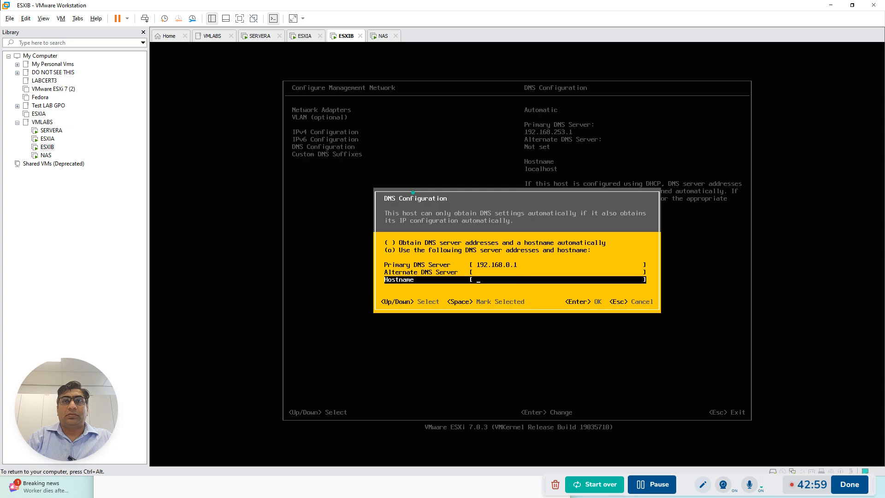
{"action": "type", "text": "esxi"}
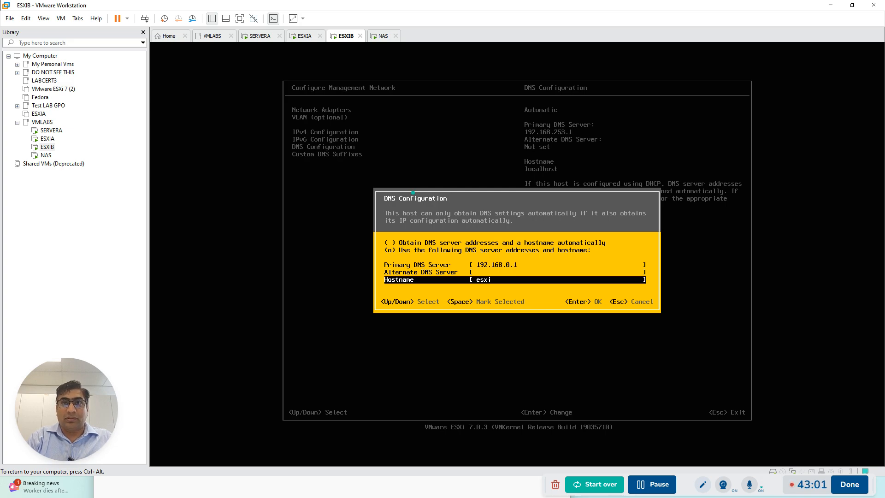
{"action": "type", "text": "b.adatum.com"}
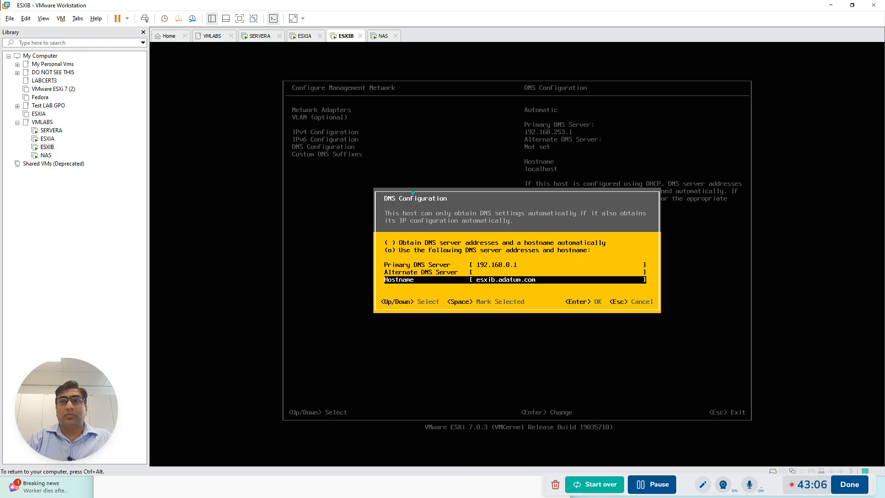
{"action": "key", "text": "Return"}
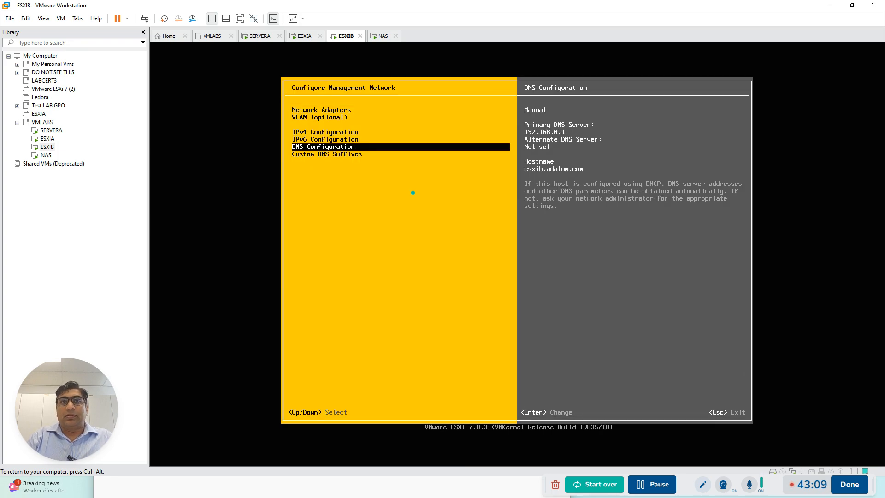
Exit ESXIB's management network configuration, applying the changes and rebooting the host
{"action": "key", "text": "Escape"}
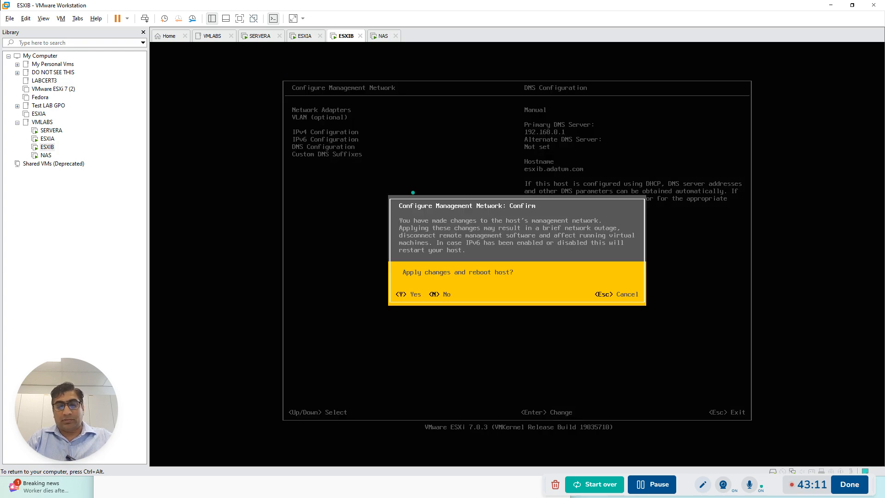
{"action": "key", "text": "Escape"}
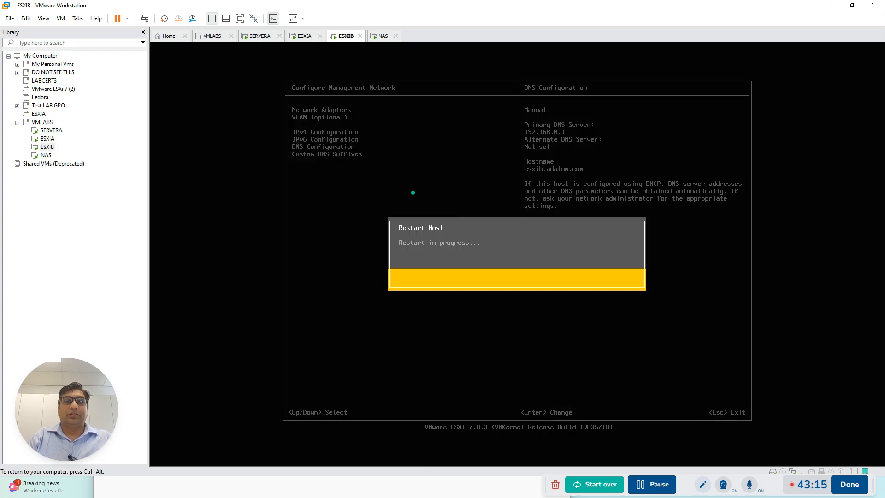
{"action": "key", "text": "ctrl+alt"}
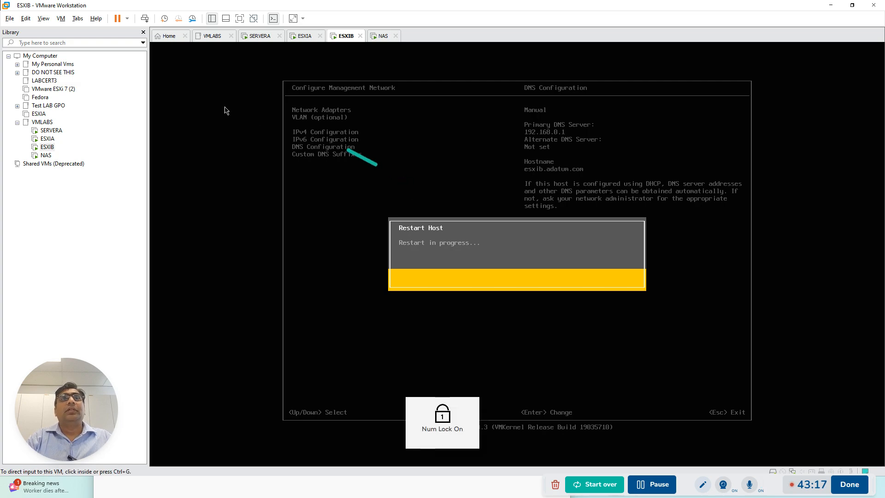
Check the restart progress of ESXIA and ESXIB and view the NAS console
{"action": "left_click", "coordinate": [305, 35]}
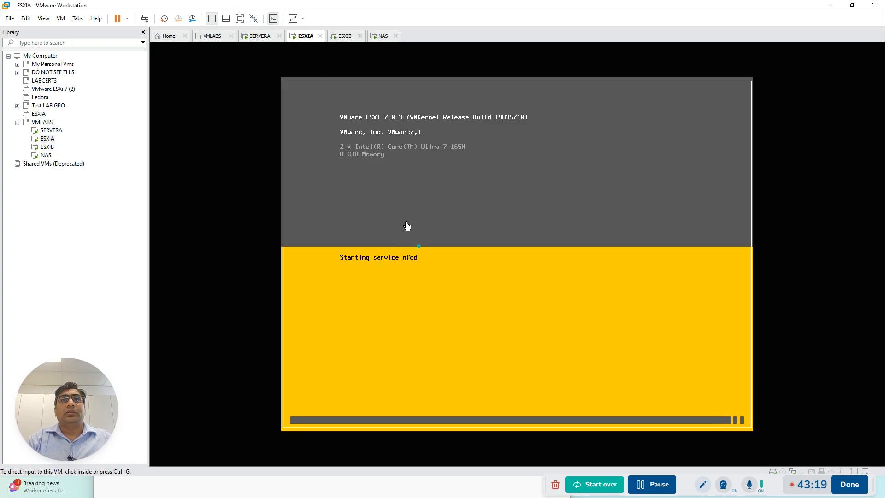
{"action": "left_click", "coordinate": [347, 37]}
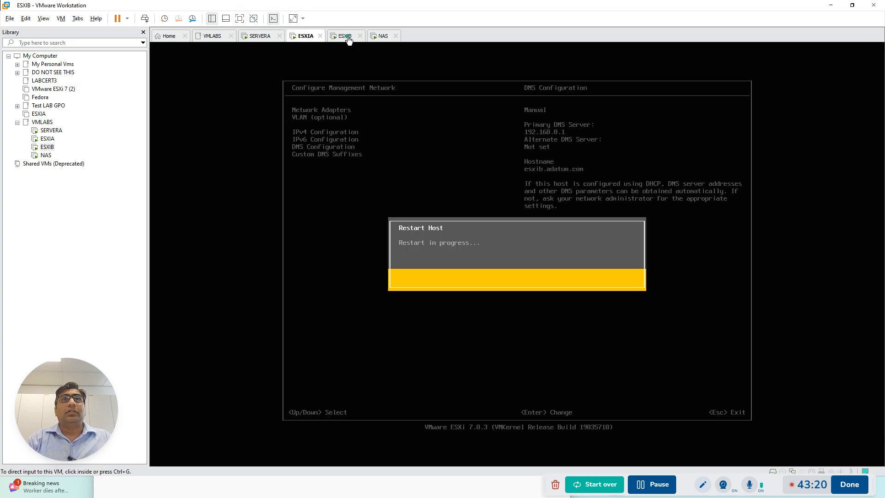
{"action": "left_click", "coordinate": [385, 38]}
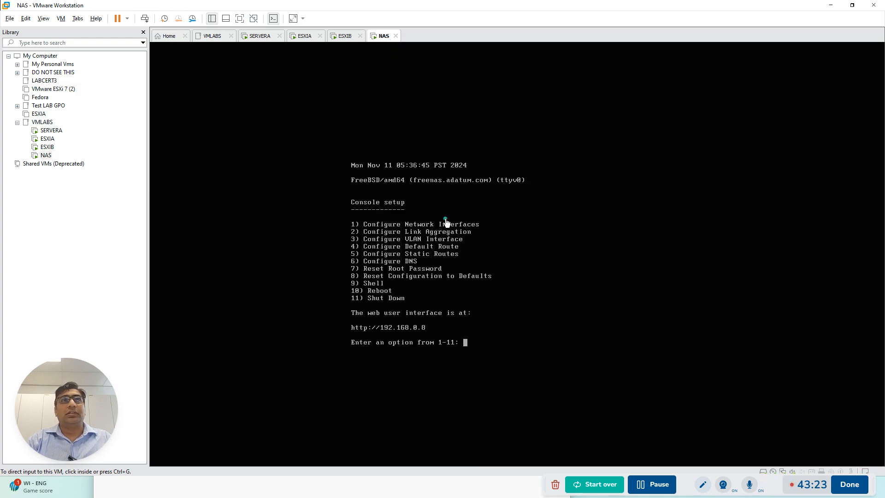
Unlock SERVERA and sign in as ADATUM\Administrator with the account password
{"action": "left_click", "coordinate": [261, 36]}
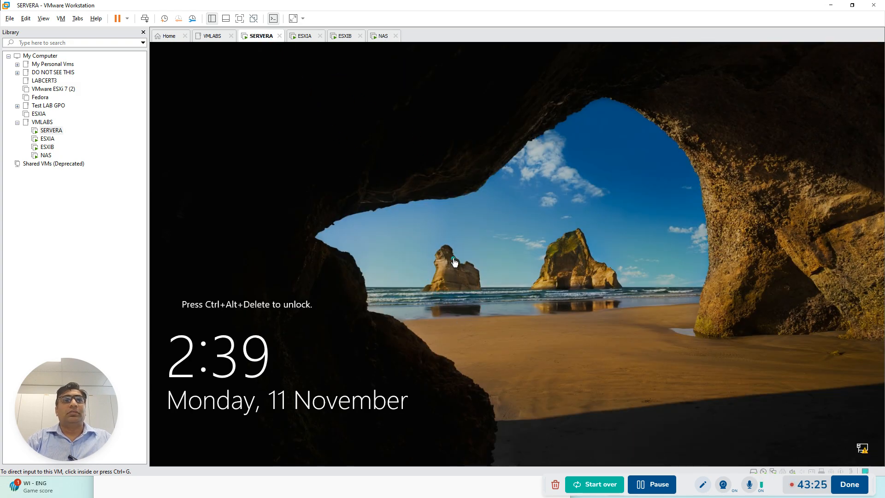
{"action": "left_click", "coordinate": [144, 19]}
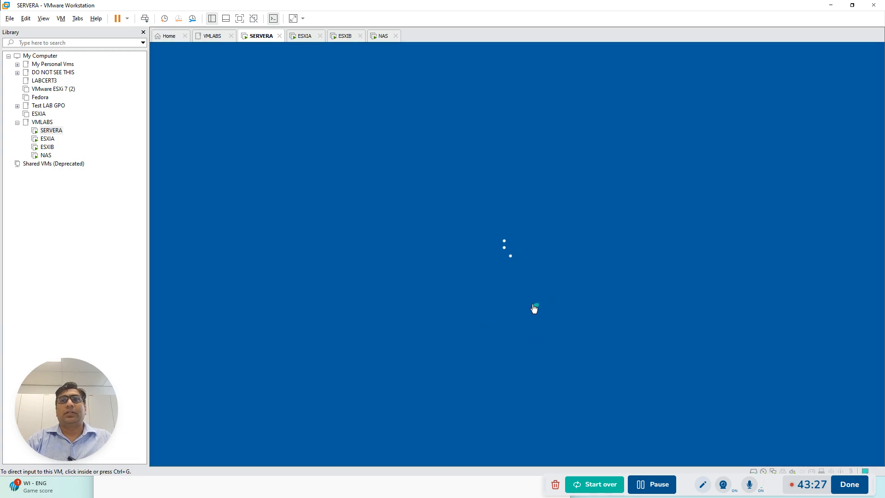
{"action": "left_click", "coordinate": [485, 292]}
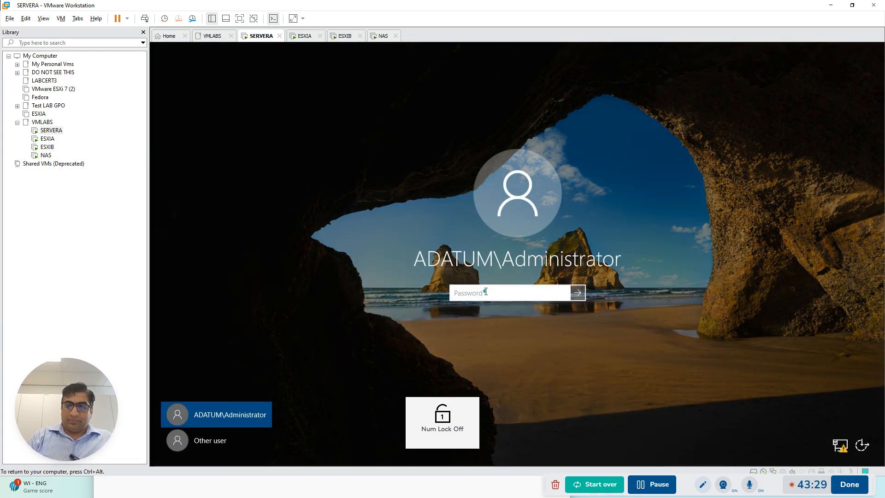
{"action": "type", "text": "Pa"}
{"action": "type", "text": ".r"}
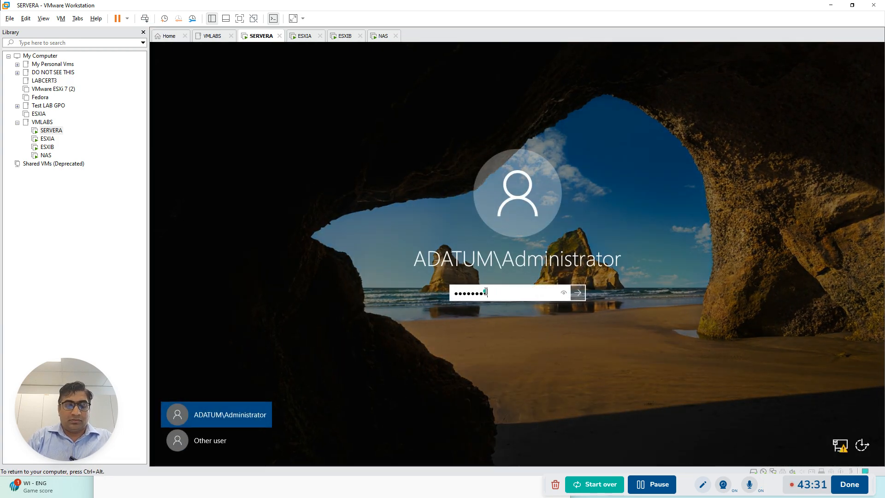
{"action": "key", "text": "Return"}
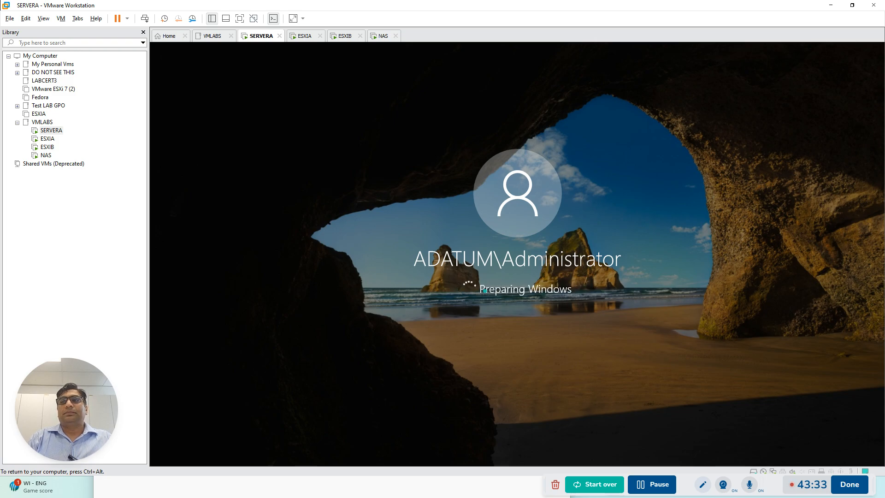
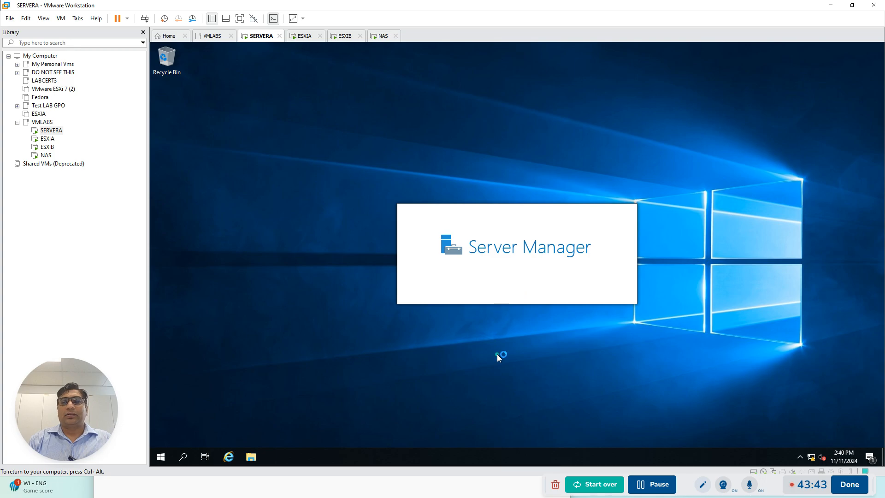
View SERVERA's Local Server properties in Server Manager
{"action": "left_click", "coordinate": [640, 484]}
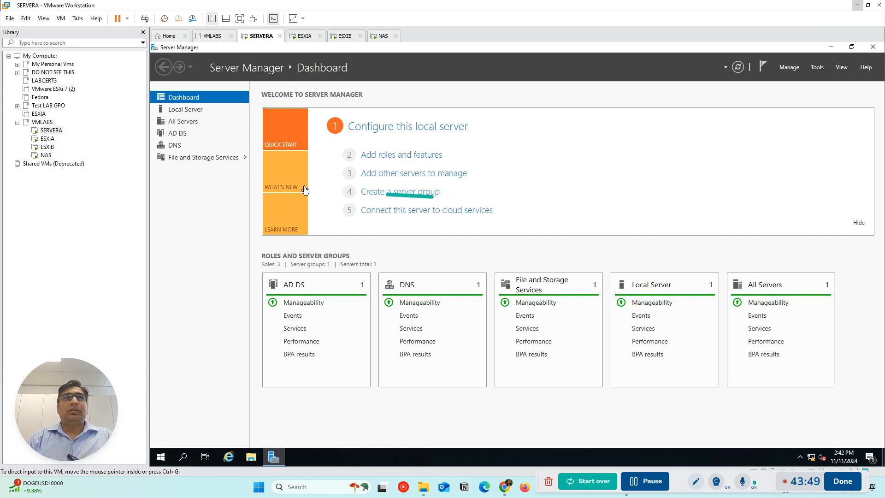
{"action": "left_click", "coordinate": [178, 113]}
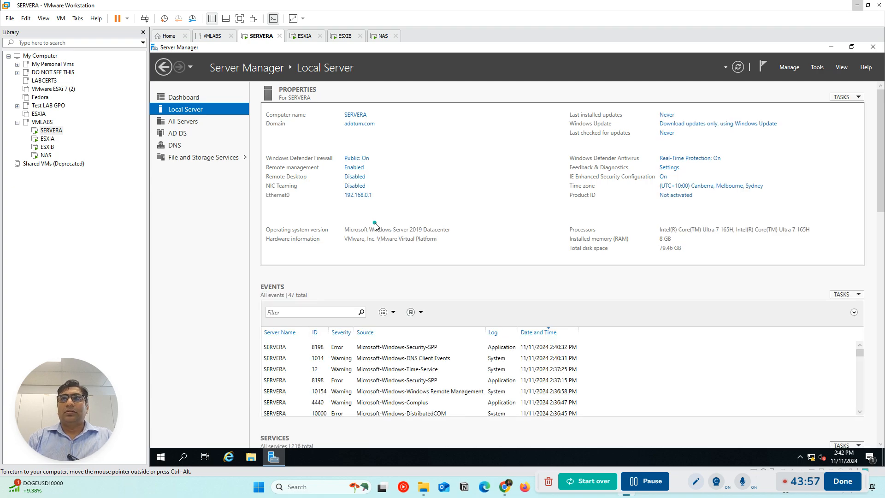
{"action": "key", "text": "ctrl+alt"}
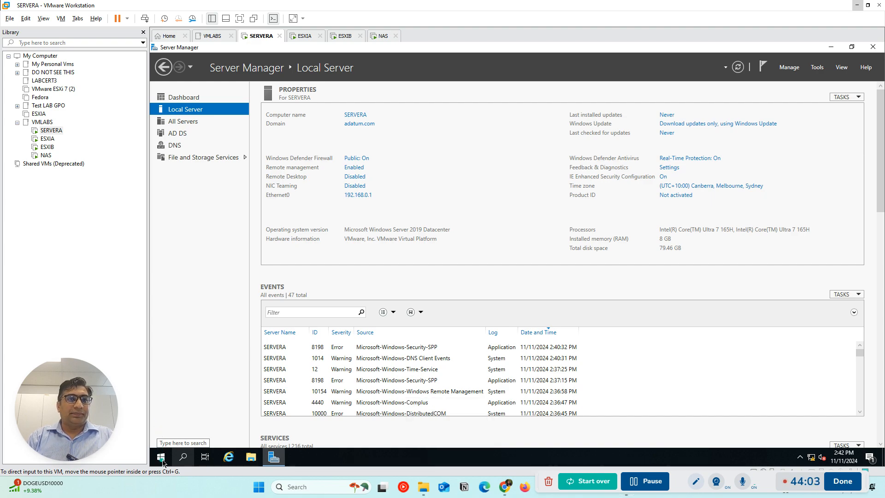
{"action": "key", "text": "super"}
{"action": "key", "text": "super"}
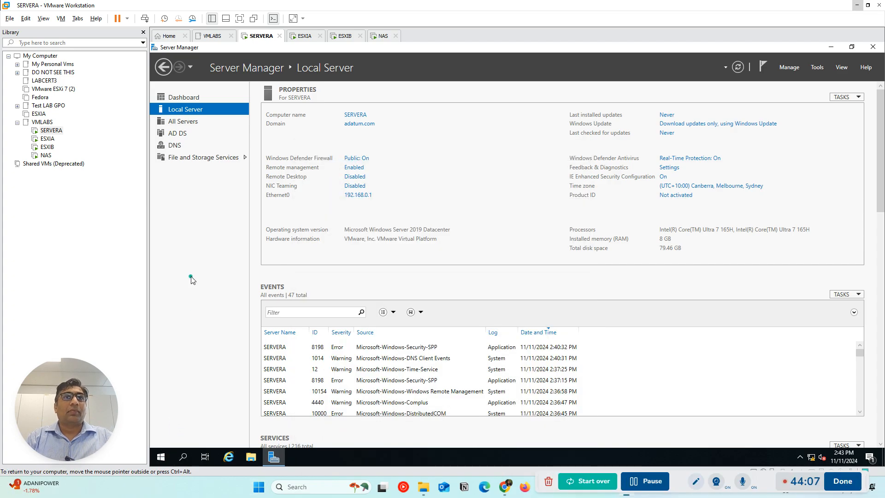
{"action": "left_click", "coordinate": [300, 35]}
{"action": "left_click", "coordinate": [259, 38]}
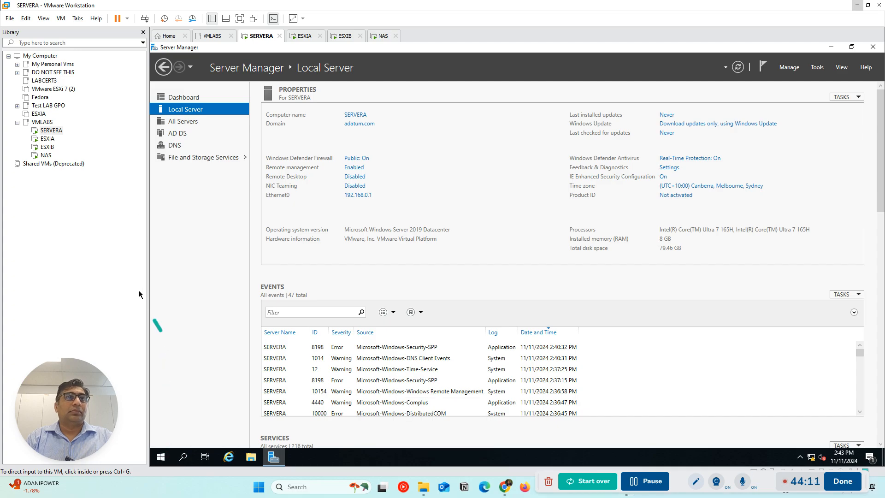
{"action": "left_click", "coordinate": [144, 33]}
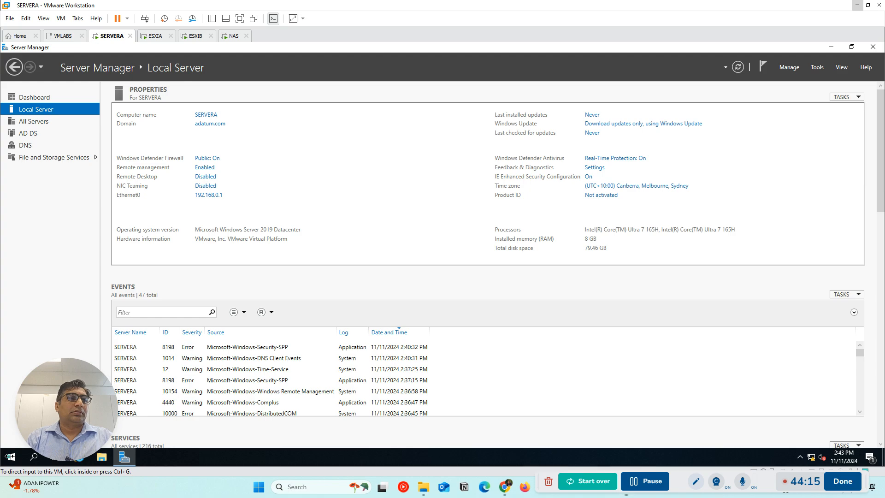
{"action": "left_click", "coordinate": [13, 461]}
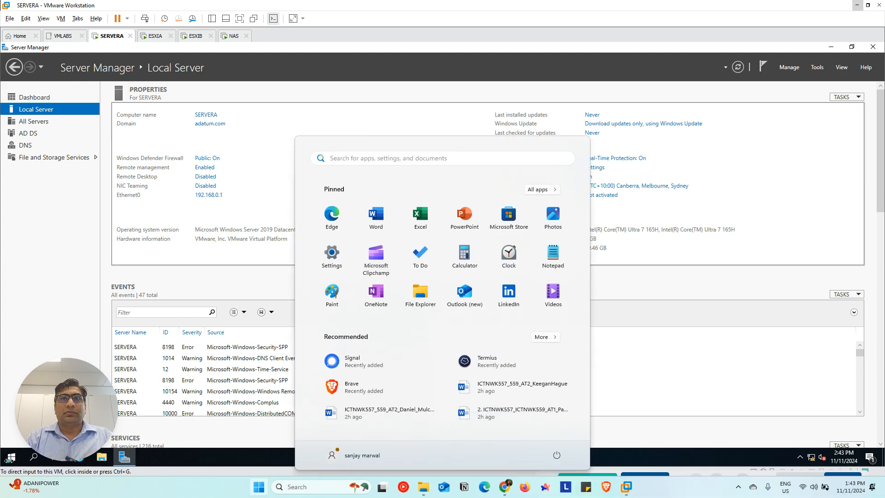
{"action": "left_click", "coordinate": [9, 459]}
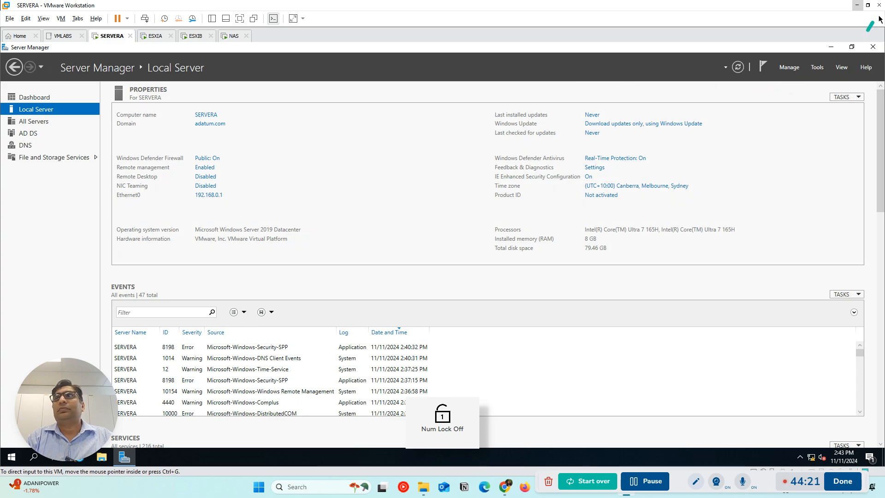
{"action": "left_click", "coordinate": [868, 5]}
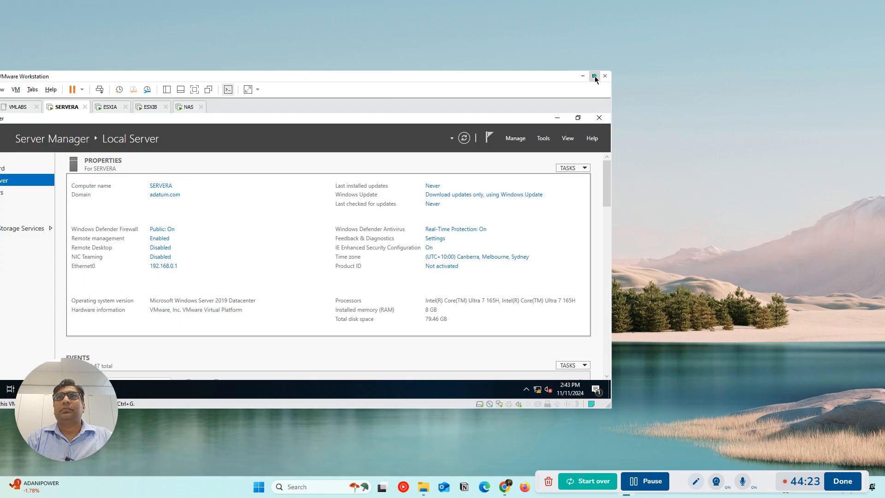
{"action": "left_click", "coordinate": [595, 76]}
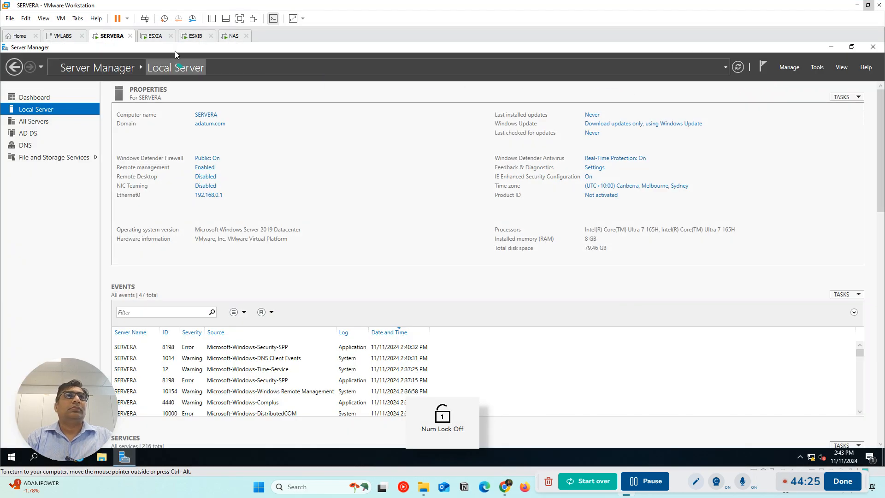
{"action": "left_click", "coordinate": [212, 18]}
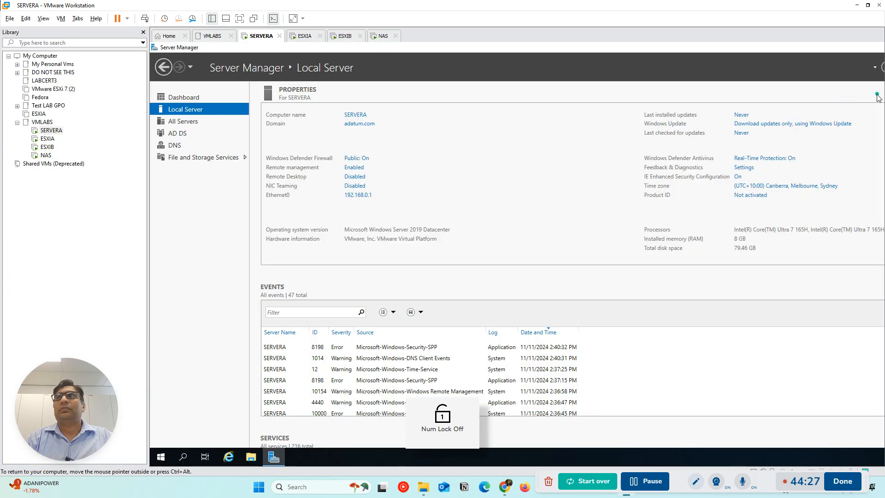
Minimize Server Manager on SERVERA
{"action": "left_click", "coordinate": [832, 48]}
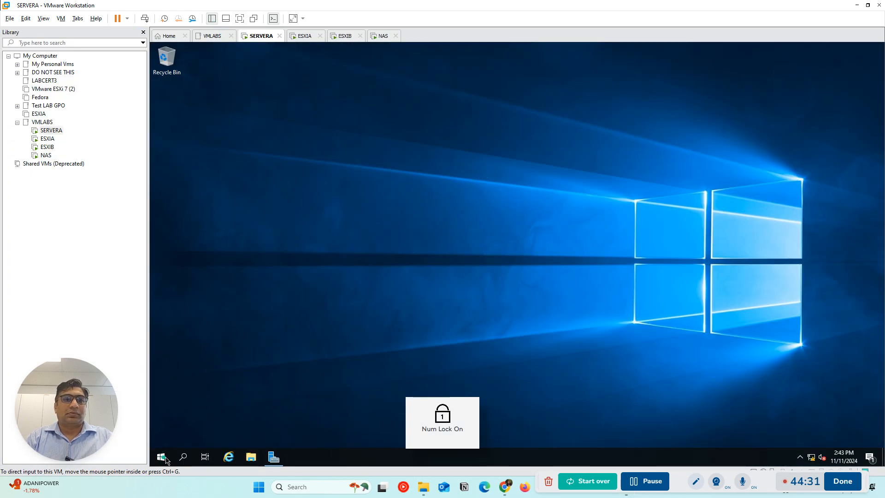
{"action": "left_click", "coordinate": [251, 459]}
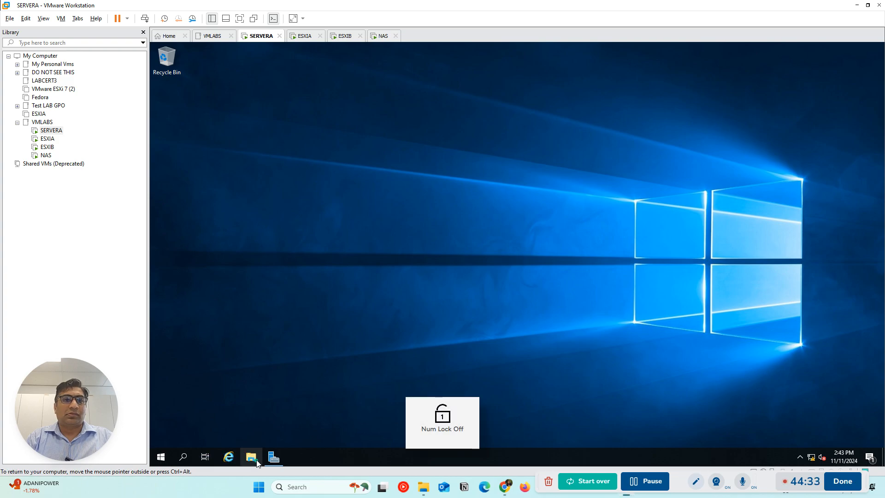
{"action": "left_click", "coordinate": [248, 457]}
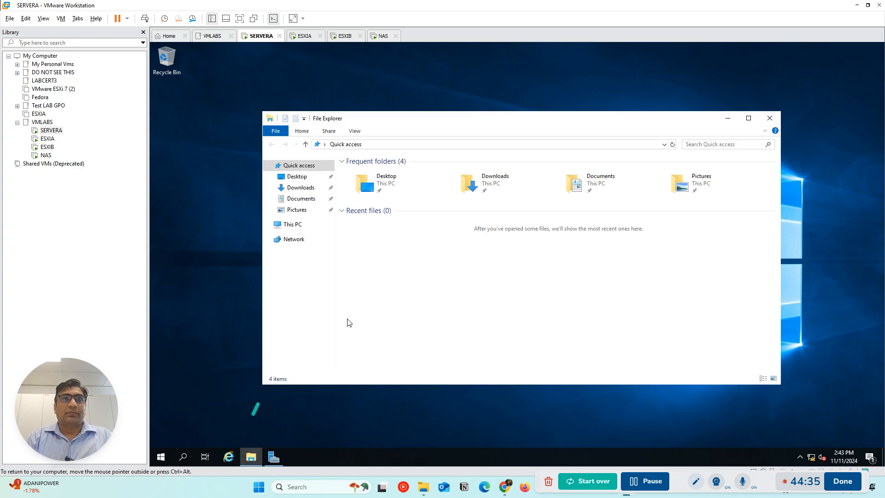
{"action": "left_click", "coordinate": [769, 118]}
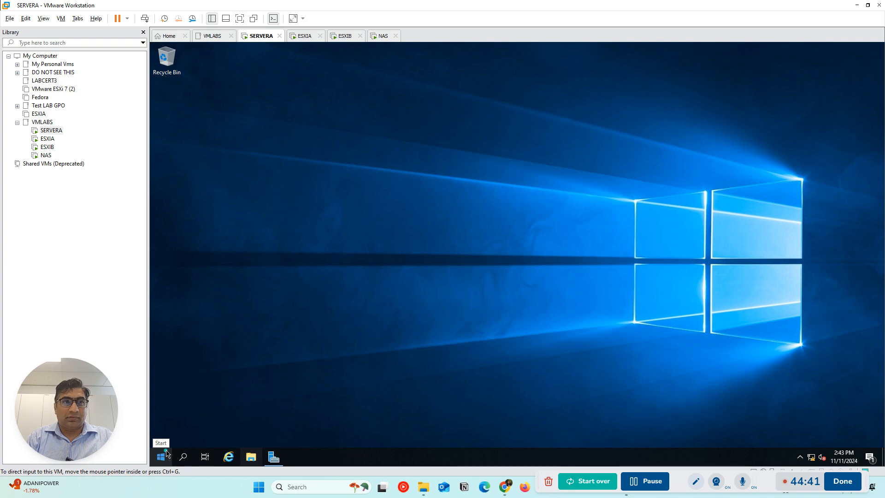
Search SERVERA for firewall and open Check firewall status
{"action": "left_click", "coordinate": [183, 457]}
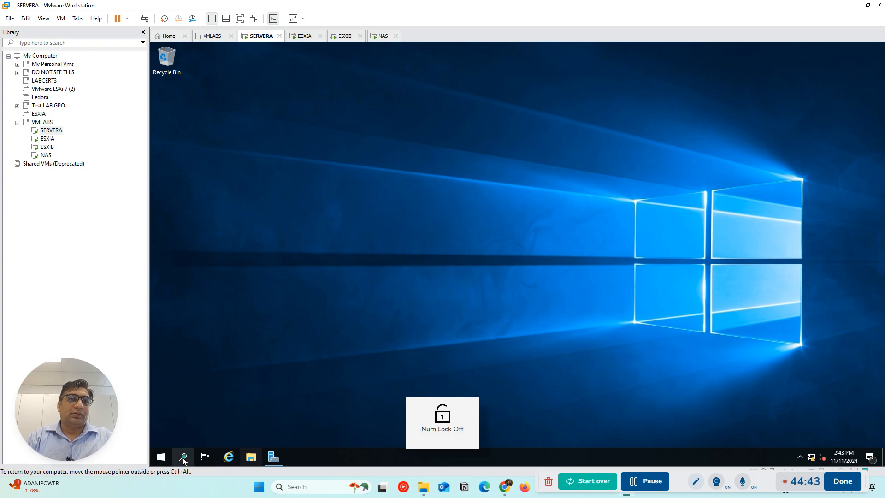
{"action": "type", "text": "f"}
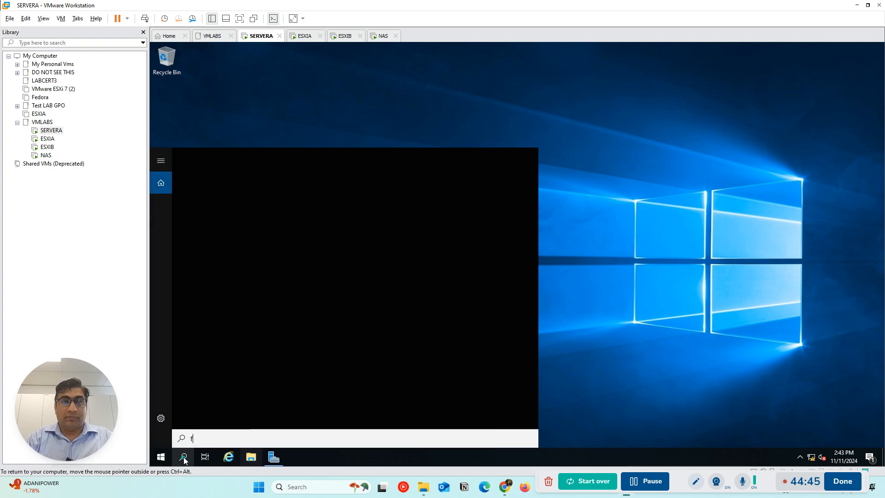
{"action": "type", "text": "irewall"}
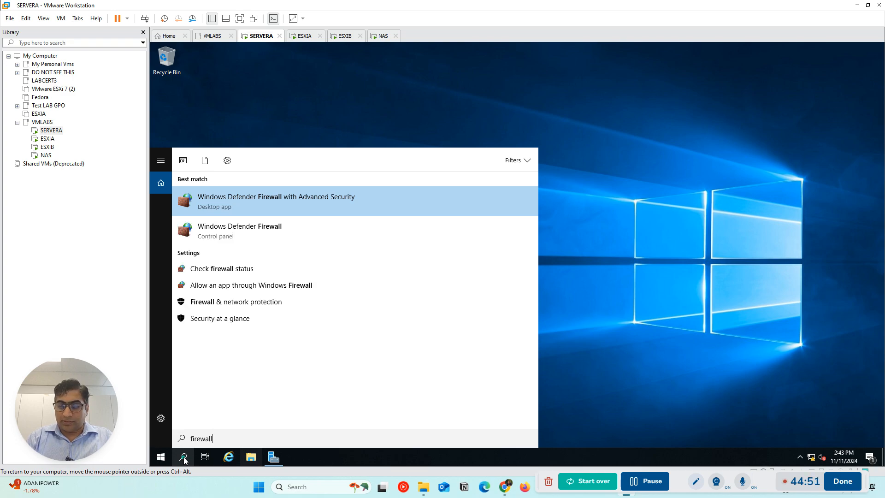
{"action": "key", "text": "Down"}
{"action": "key", "text": "Down"}
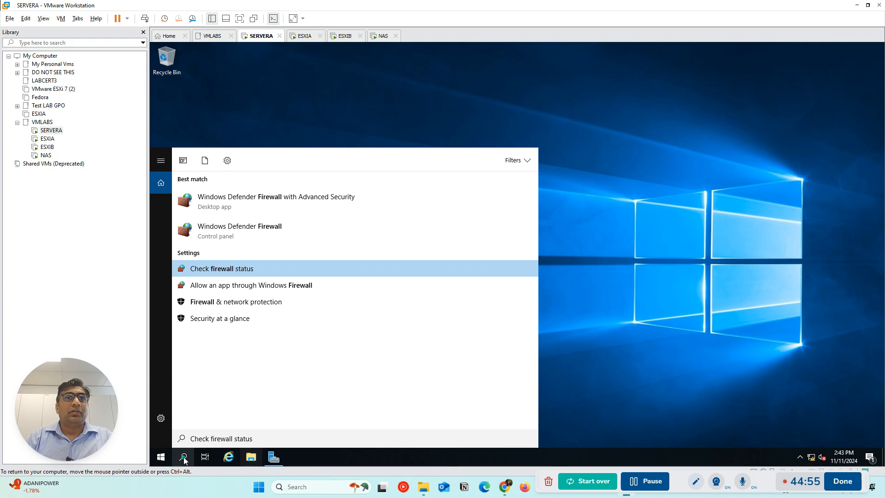
{"action": "key", "text": "Return"}
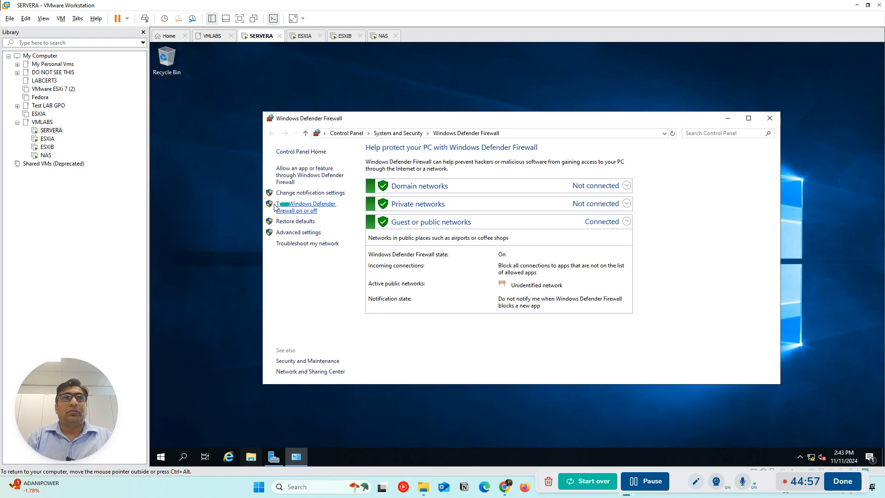
Turn off Windows Defender Firewall for the domain, private and public networks on SERVERA, and close the firewall window
{"action": "left_click", "coordinate": [283, 206]}
{"action": "left_click", "coordinate": [416, 218]}
{"action": "left_click", "coordinate": [416, 273]}
{"action": "left_click", "coordinate": [415, 329]}
{"action": "left_click", "coordinate": [600, 375]}
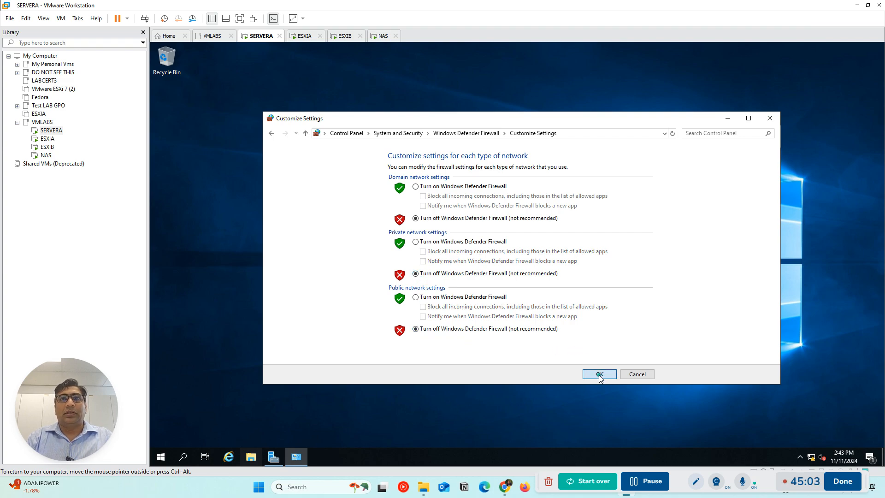
{"action": "left_click", "coordinate": [769, 118]}
Check the management addresses shown on the ESXIA, ESXIB and NAS consoles
{"action": "left_click", "coordinate": [303, 37]}
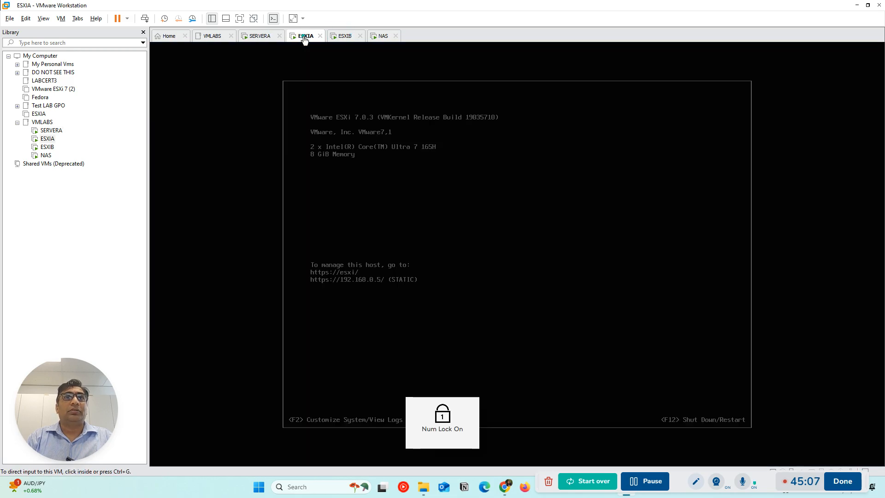
{"action": "left_click", "coordinate": [345, 38]}
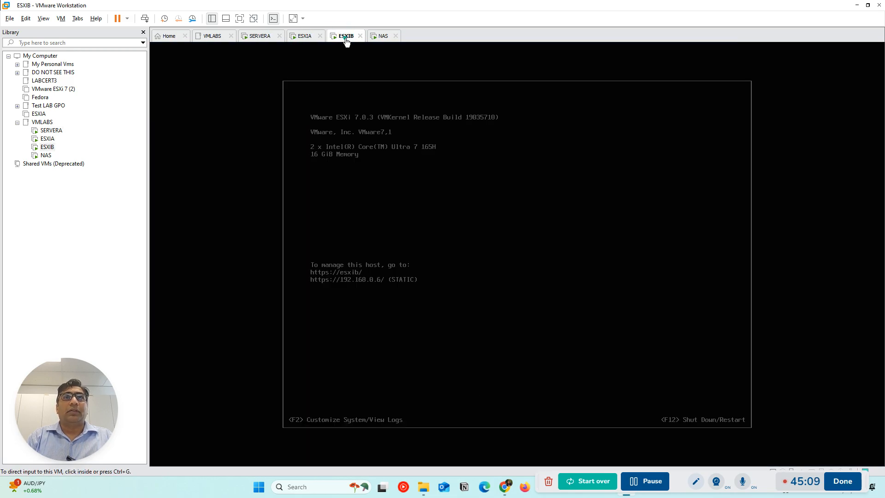
{"action": "left_click", "coordinate": [383, 37]}
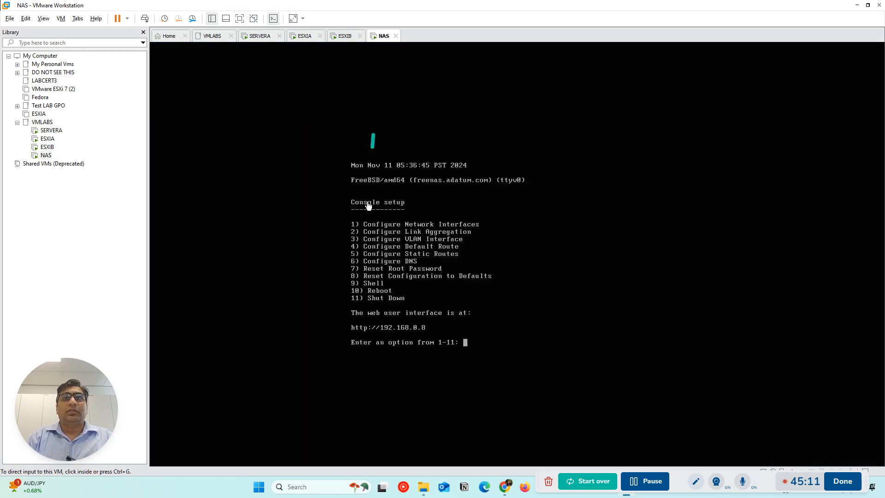
Return to SERVERA and search for cmd to open Command Prompt
{"action": "left_click", "coordinate": [254, 37]}
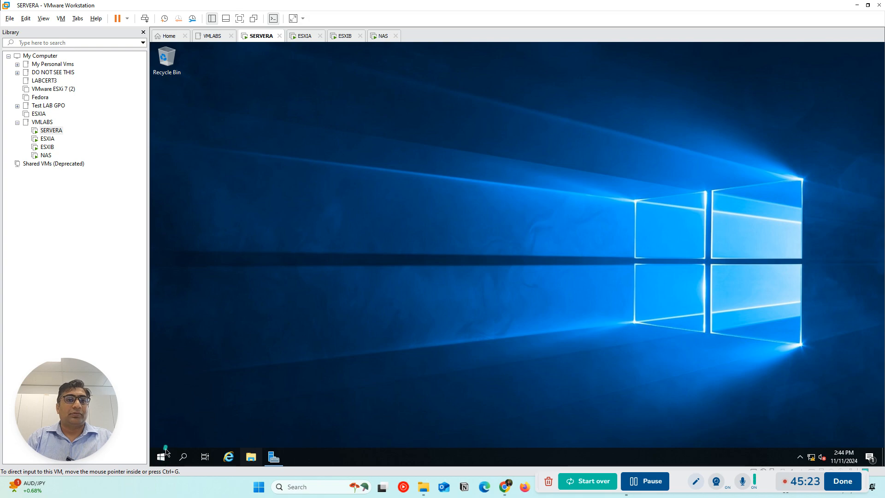
{"action": "left_click", "coordinate": [251, 459]}
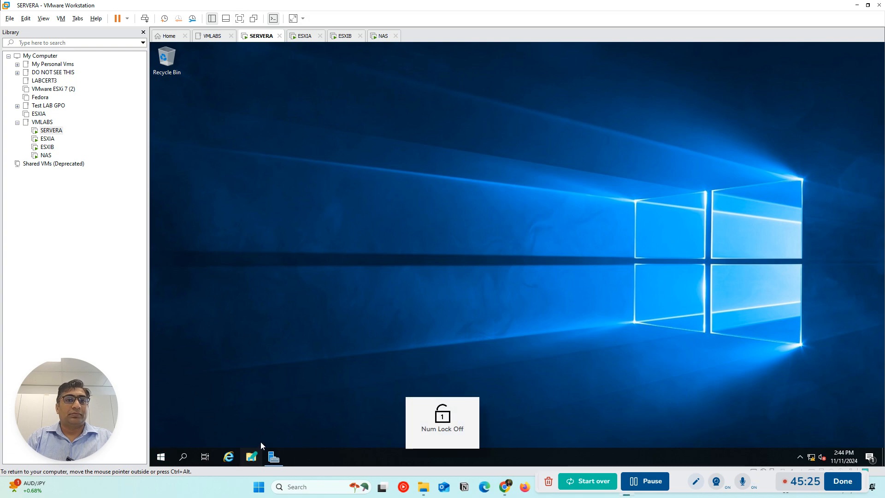
{"action": "left_click", "coordinate": [183, 456]}
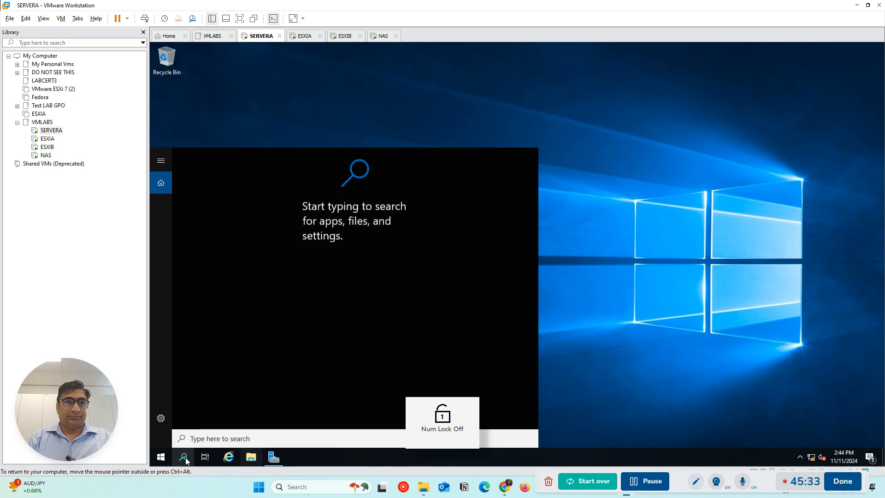
{"action": "type", "text": "cm"}
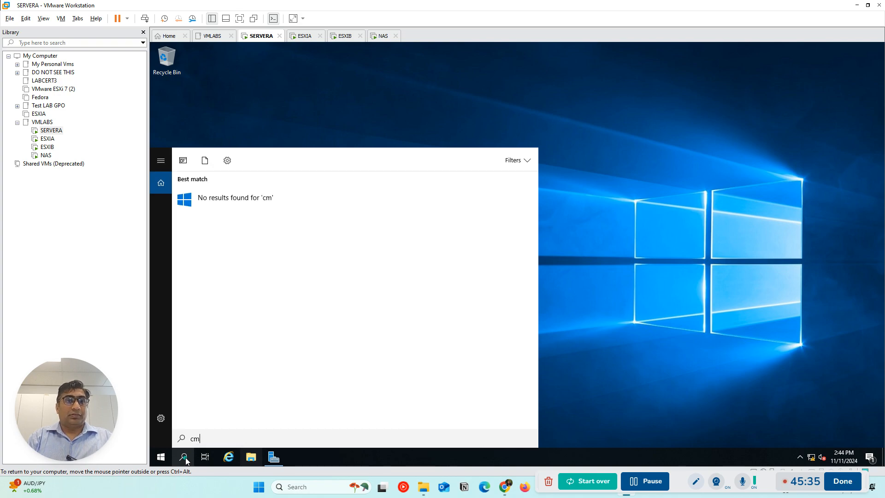
{"action": "key", "text": "BackSpace"}
{"action": "type", "text": "cmd"}
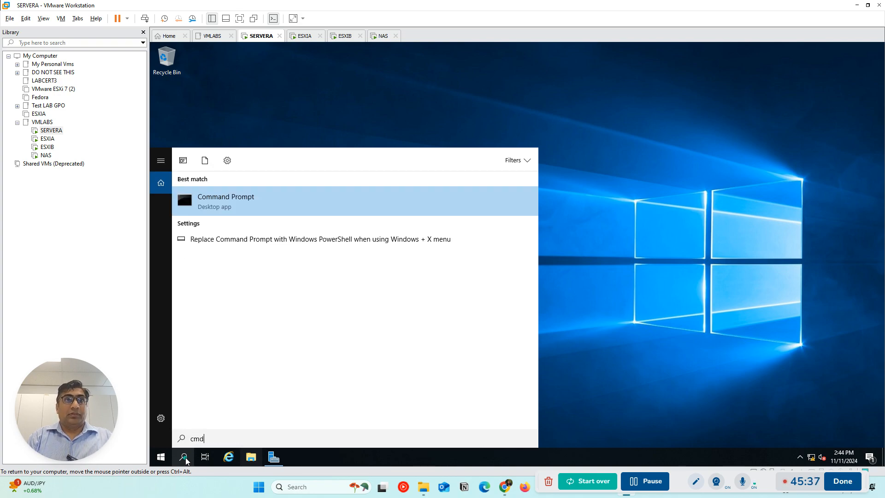
{"action": "key", "text": "Return"}
Ping ESXIA at 192.168.0.5 from SERVERA's Command Prompt
{"action": "type", "text": "ping"}
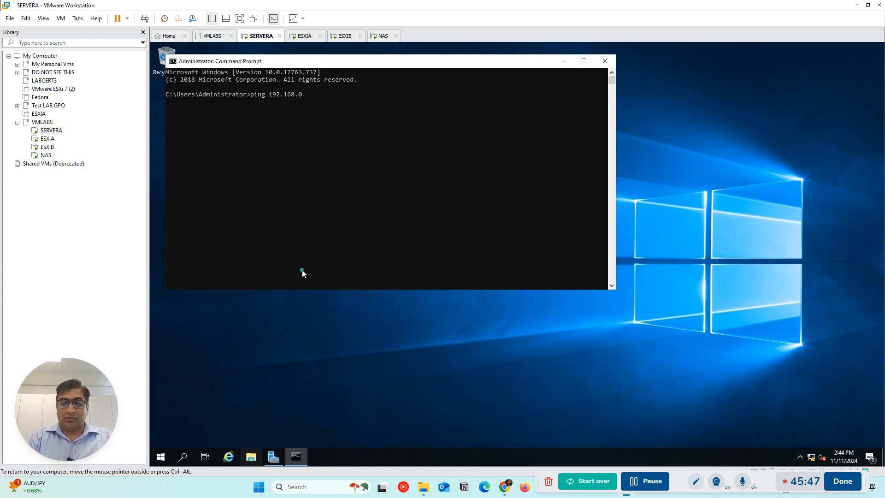
{"action": "type", "text": "192.168.0.5"}
{"action": "key", "text": "Return"}
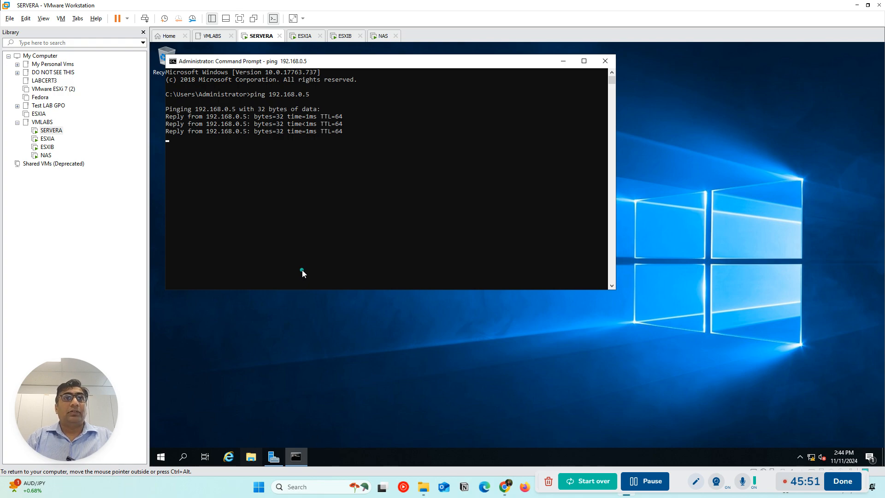
Ping ESXIB at 192.168.0.6 and interrupt the command before it completes
{"action": "key", "text": "ctrl+z"}
{"action": "key", "text": "Up"}
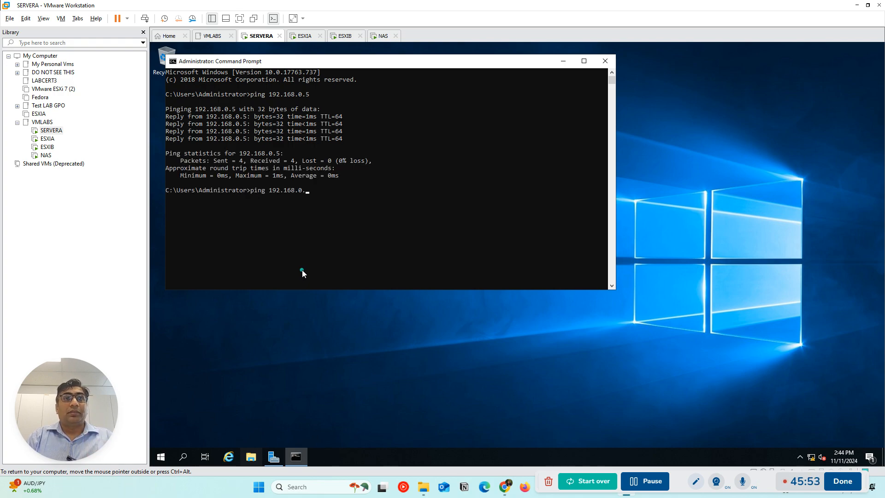
{"action": "type", "text": "6"}
{"action": "key", "text": "Return"}
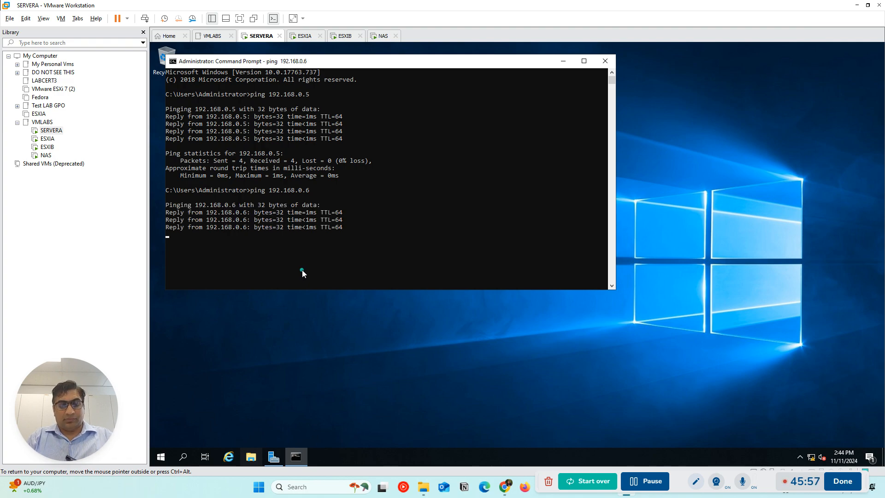
{"action": "key", "text": "ctrl+c"}
Ping the NAS at 192.168.0.8 by reusing the previous ping command
{"action": "key", "text": "ctrl+z"}
{"action": "key", "text": "Up"}
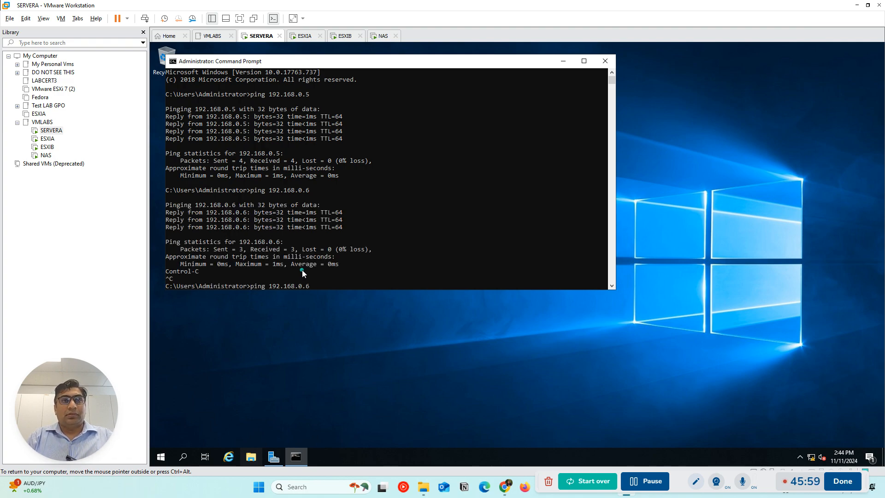
{"action": "type", "text": "8"}
{"action": "key", "text": "Return"}
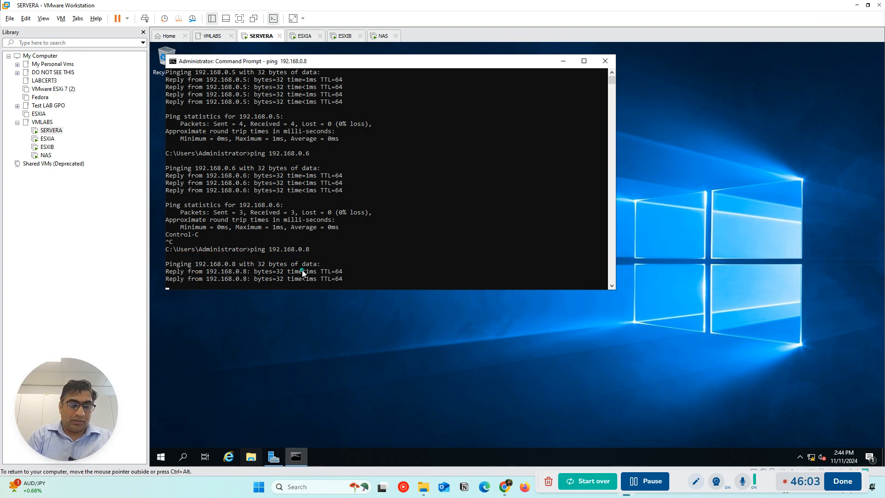
Close SERVERA's Command Prompt and open DNS Manager from Server Manager
{"action": "key", "text": "ctrl+x"}
{"action": "key", "text": "Return"}
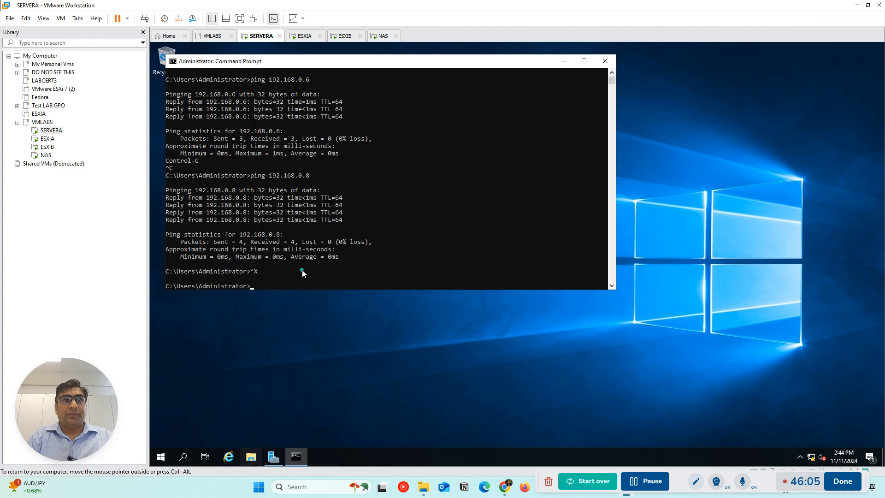
{"action": "left_click", "coordinate": [605, 61]}
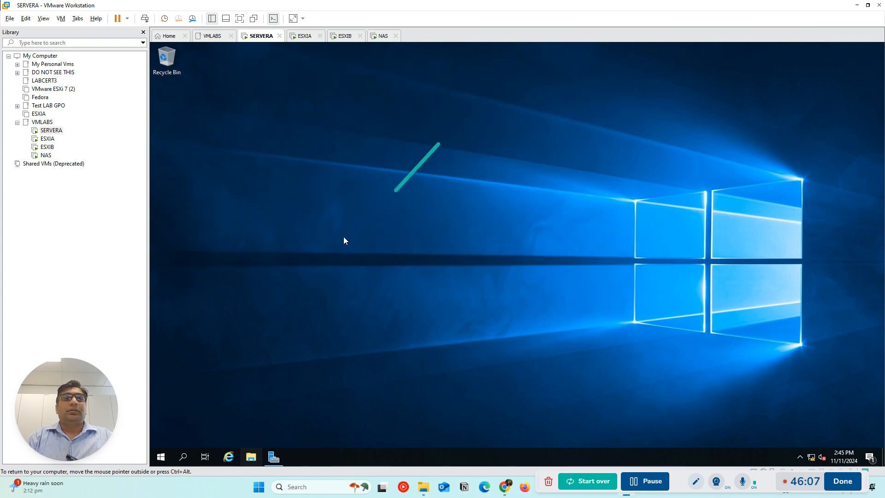
{"action": "left_click", "coordinate": [272, 458]}
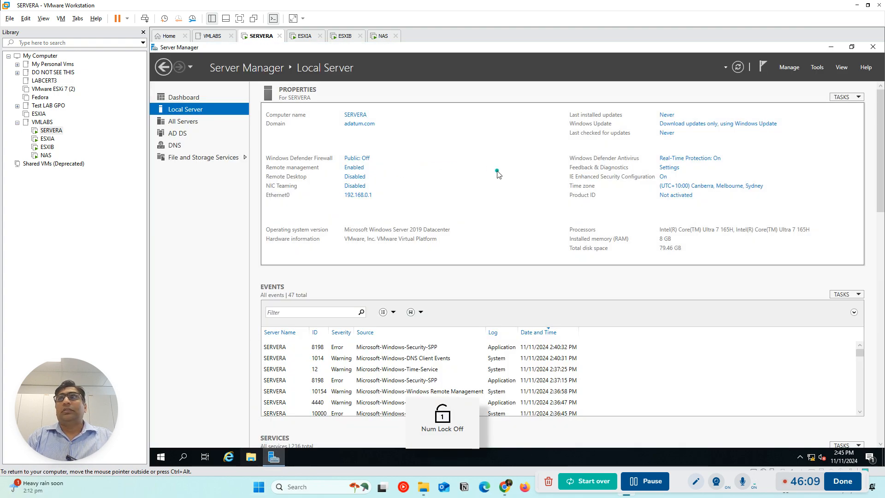
{"action": "left_click", "coordinate": [817, 68]}
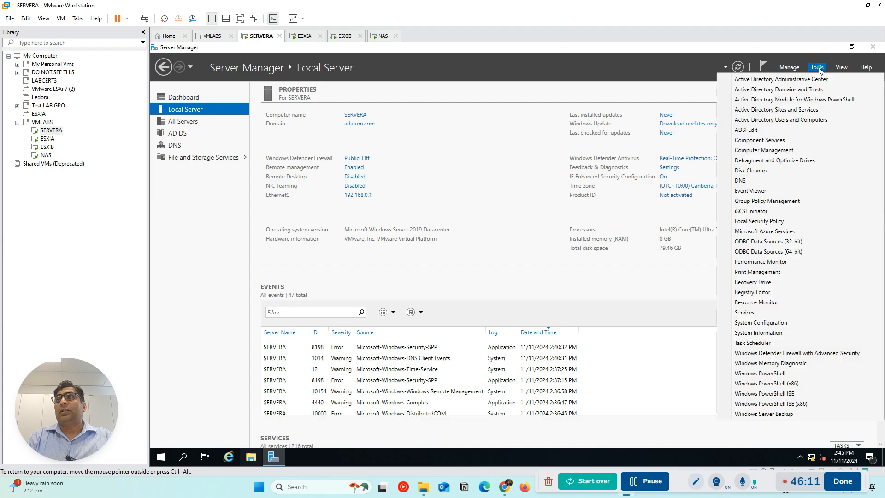
{"action": "left_click", "coordinate": [742, 181]}
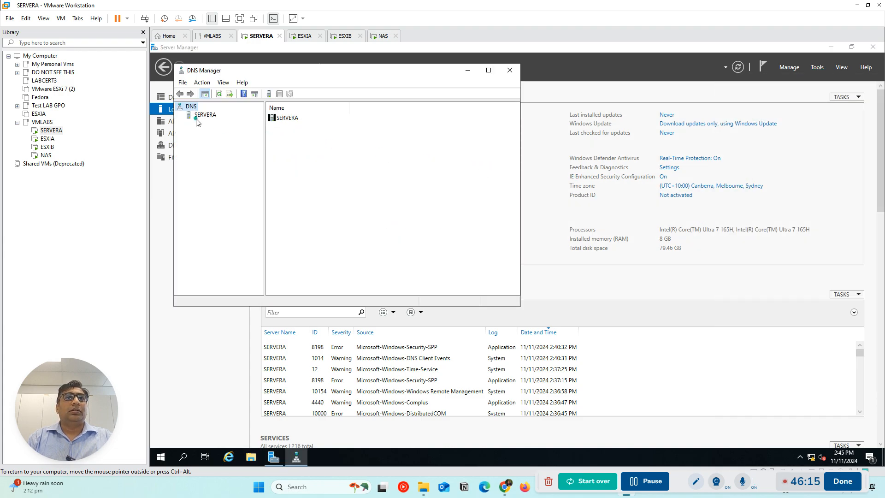
Show the records of the adatum.com forward lookup zone under SERVERA and enlarge the DNS Manager window
{"action": "left_click", "coordinate": [198, 116]}
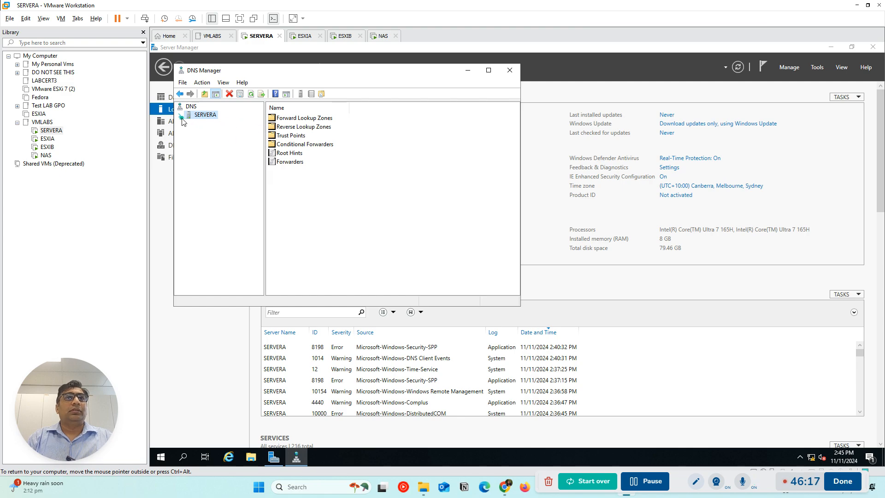
{"action": "left_click", "coordinate": [180, 115]}
{"action": "left_click", "coordinate": [203, 124]}
{"action": "double_click", "coordinate": [295, 127]}
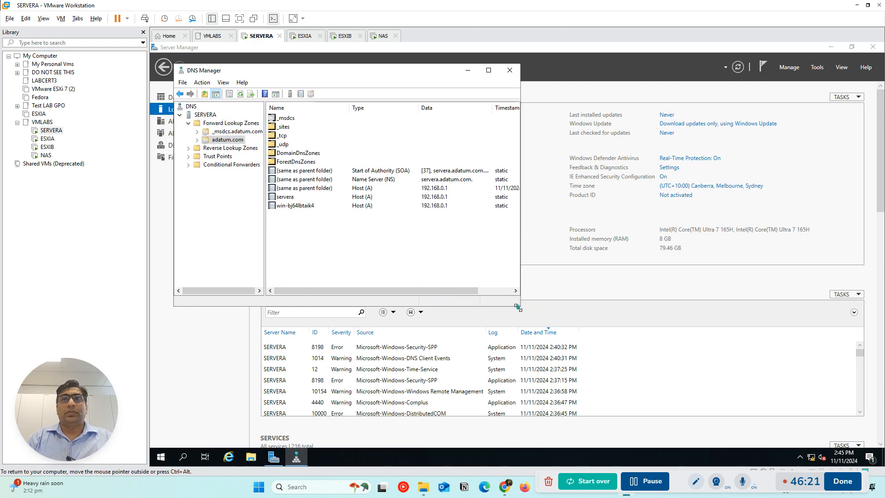
{"action": "left_click_drag", "start_coordinate": [517, 307], "coordinate": [754, 351]}
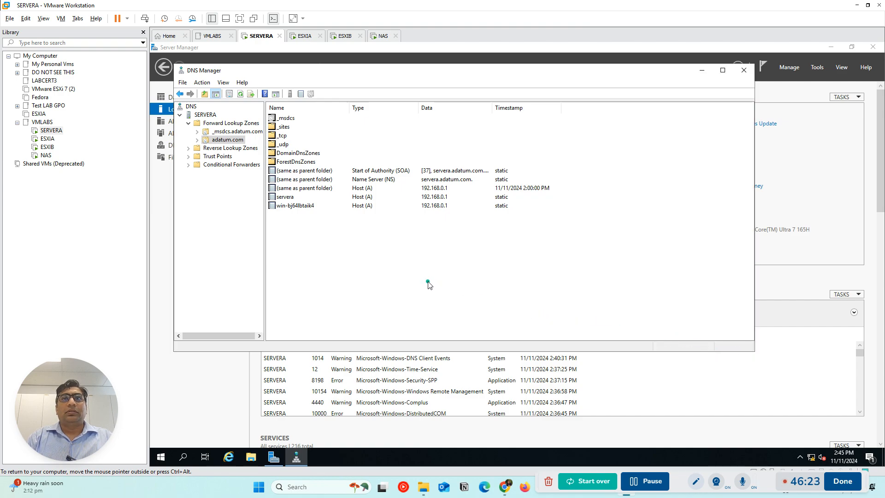
Delete the win-bj64lbtaik4 host record from the adatum.com zone
{"action": "left_click", "coordinate": [299, 206]}
{"action": "right_click", "coordinate": [298, 206]}
{"action": "left_click", "coordinate": [334, 214]}
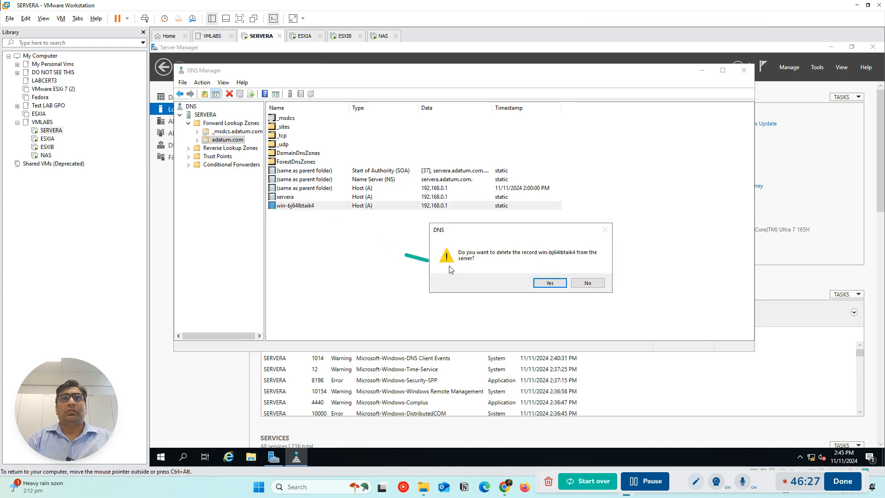
{"action": "left_click", "coordinate": [548, 285]}
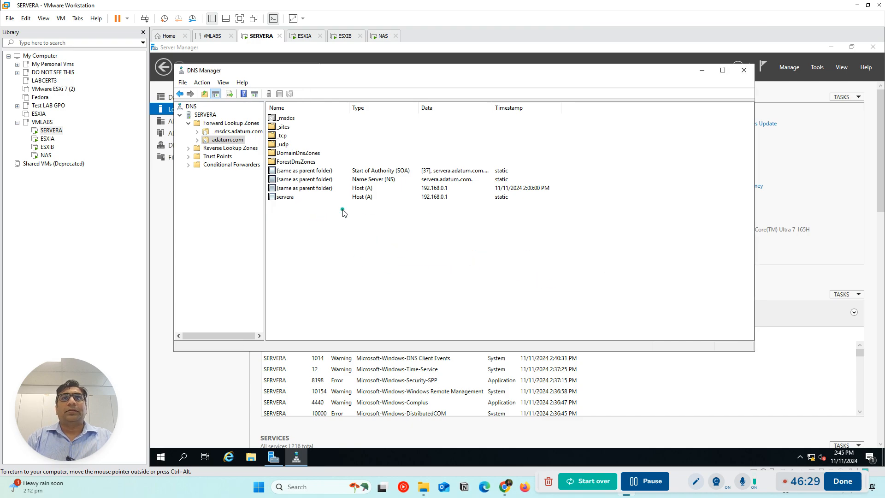
Start a new IPv4 reverse lookup zone on SERVERA, keeping the default Active Directory-integrated primary zone type and replication scope
{"action": "left_click", "coordinate": [207, 149]}
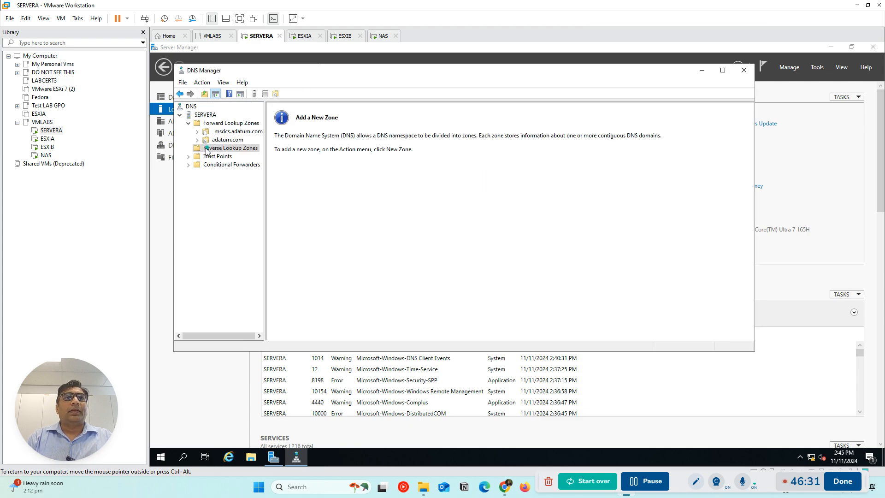
{"action": "right_click", "coordinate": [213, 152]}
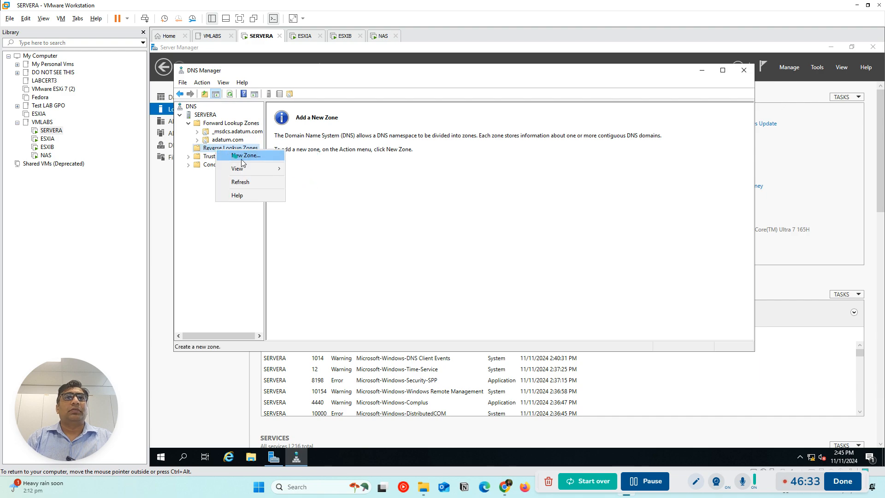
{"action": "left_click", "coordinate": [244, 156]}
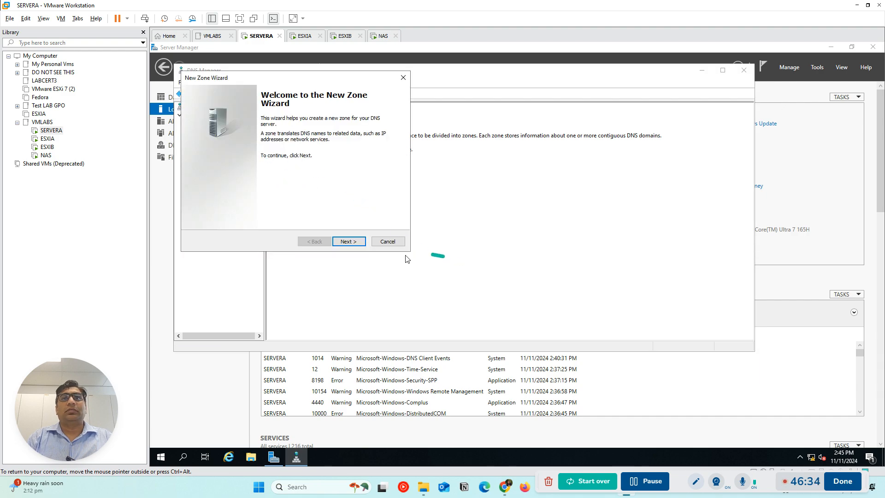
{"action": "left_click", "coordinate": [358, 242]}
{"action": "left_click", "coordinate": [360, 244]}
{"action": "left_click", "coordinate": [358, 243]}
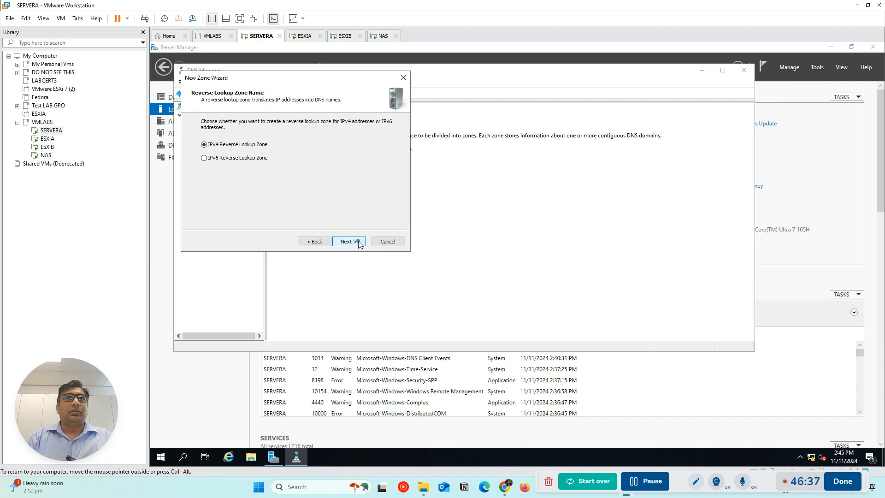
{"action": "left_click", "coordinate": [358, 241]}
Set the reverse zone's network ID to 192.168.0, allow both nonsecure and secure dynamic updates, and finish creating the zone
{"action": "left_click", "coordinate": [216, 142]}
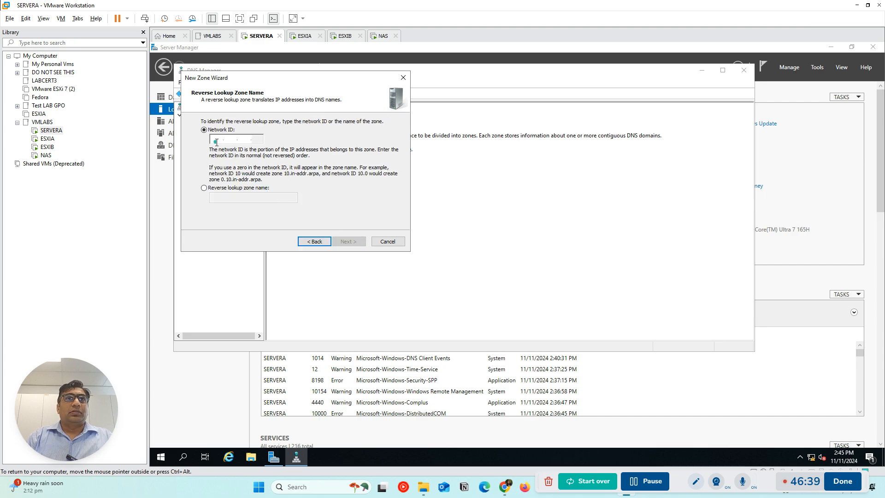
{"action": "type", "text": "192."}
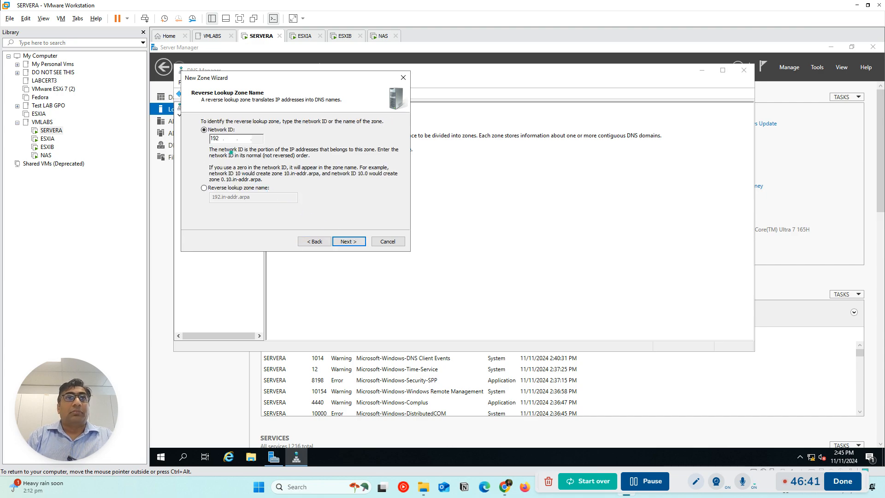
{"action": "type", "text": "168"}
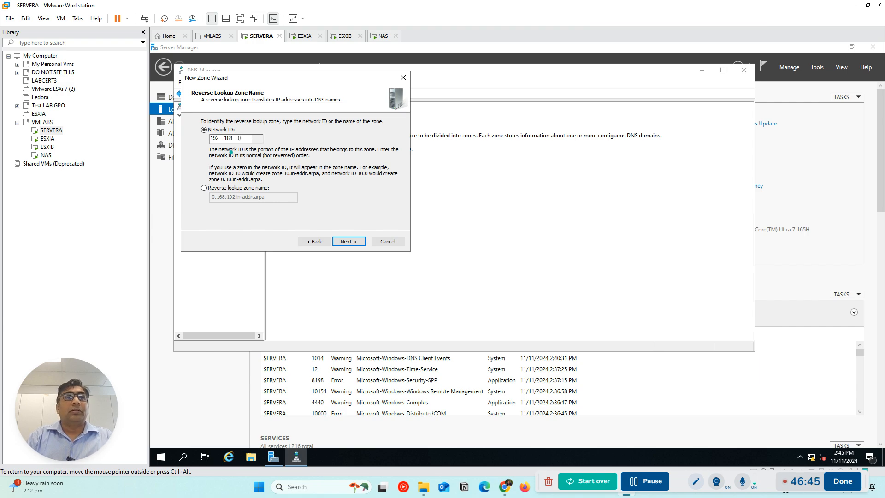
{"action": "left_click", "coordinate": [344, 241]}
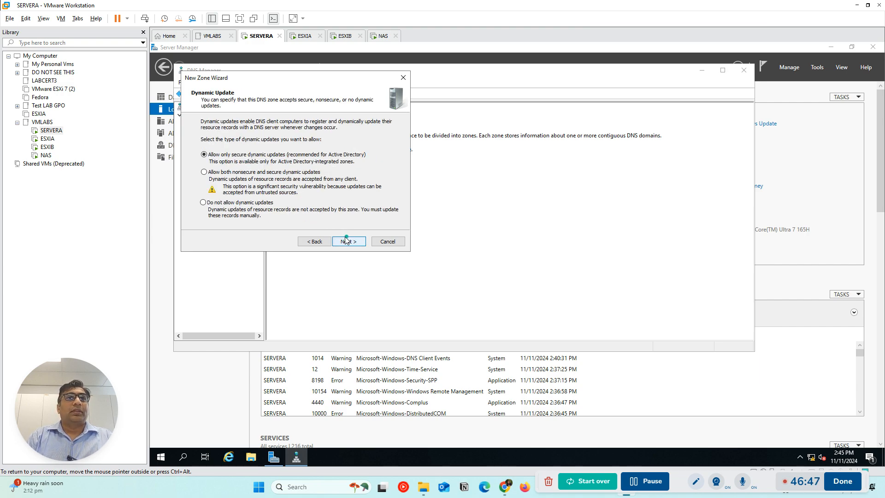
{"action": "left_click", "coordinate": [205, 173]}
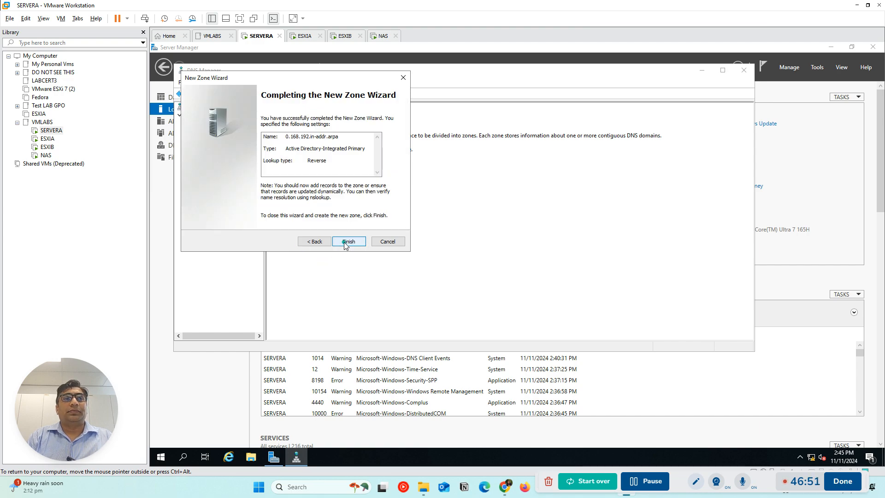
{"action": "left_click", "coordinate": [347, 242]}
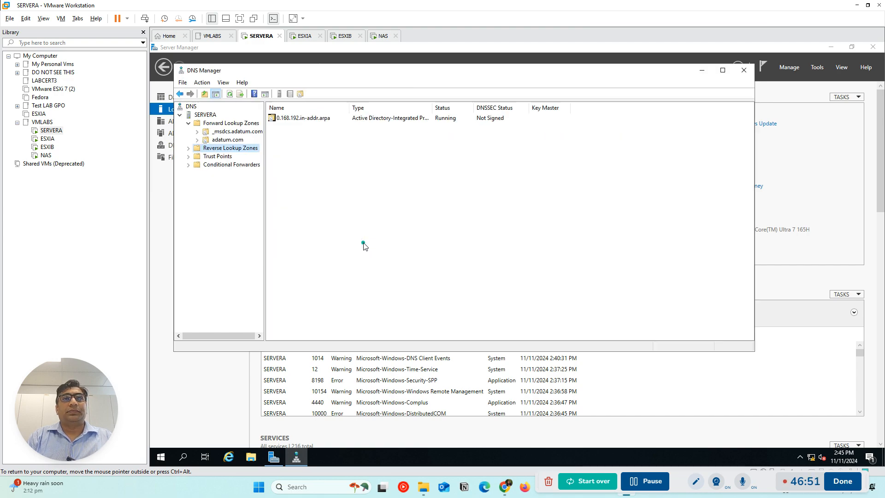
Check the servera record in adatum.com, then update SERVERA's DNS server data files and clear the server's cache
{"action": "left_click", "coordinate": [226, 140]}
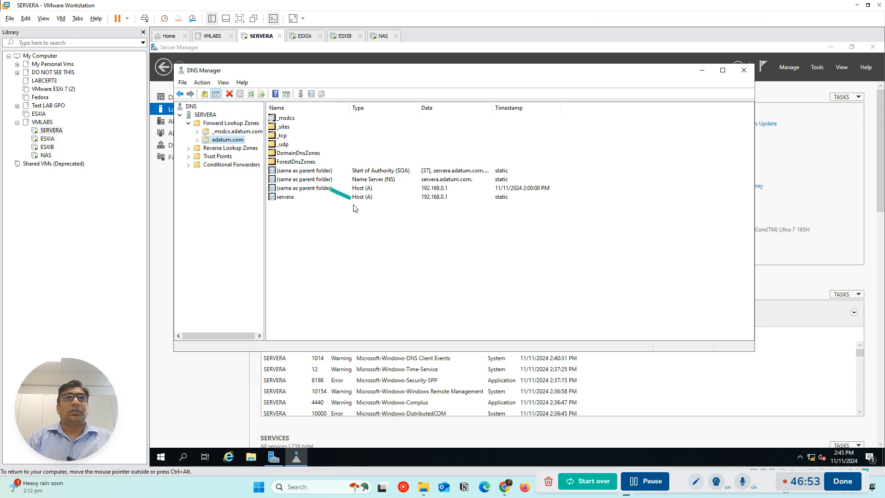
{"action": "left_click", "coordinate": [286, 197]}
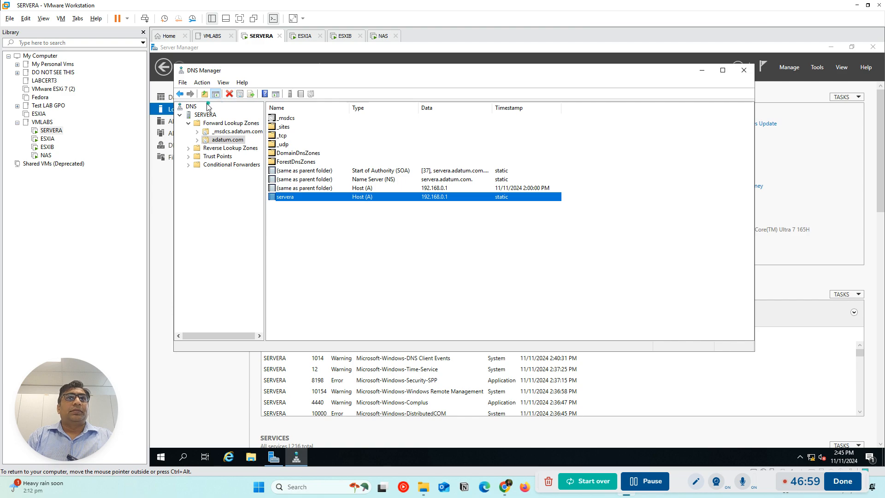
{"action": "left_click", "coordinate": [202, 115]}
{"action": "right_click", "coordinate": [203, 116]}
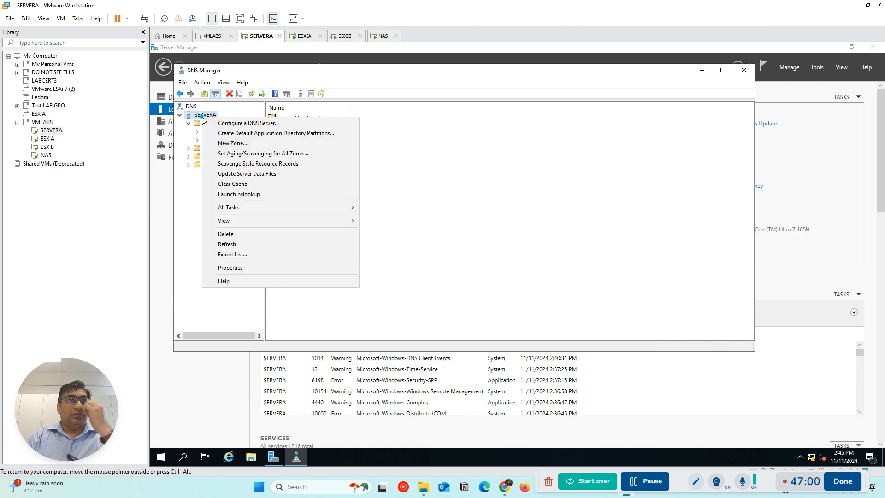
{"action": "left_click", "coordinate": [253, 175]}
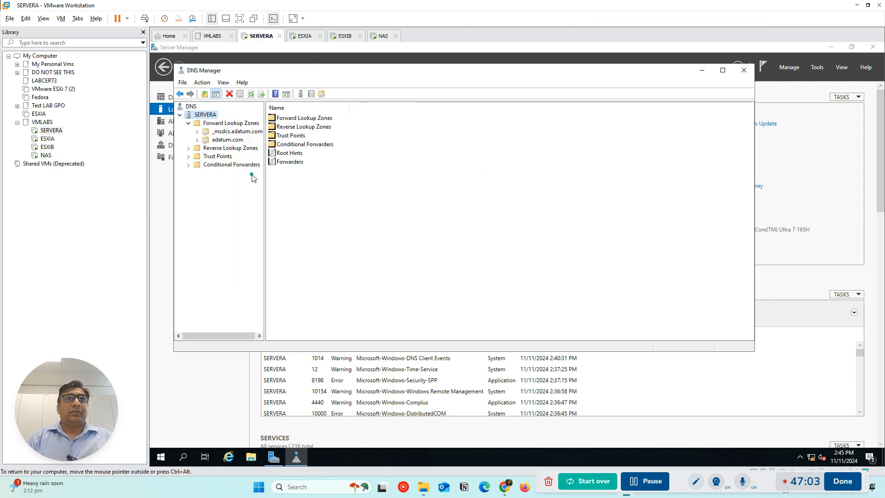
{"action": "right_click", "coordinate": [209, 115]}
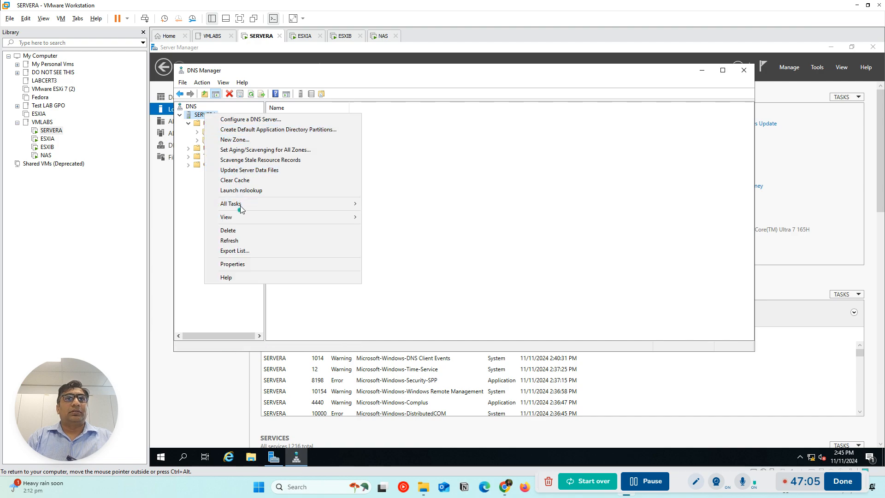
{"action": "left_click", "coordinate": [246, 184]}
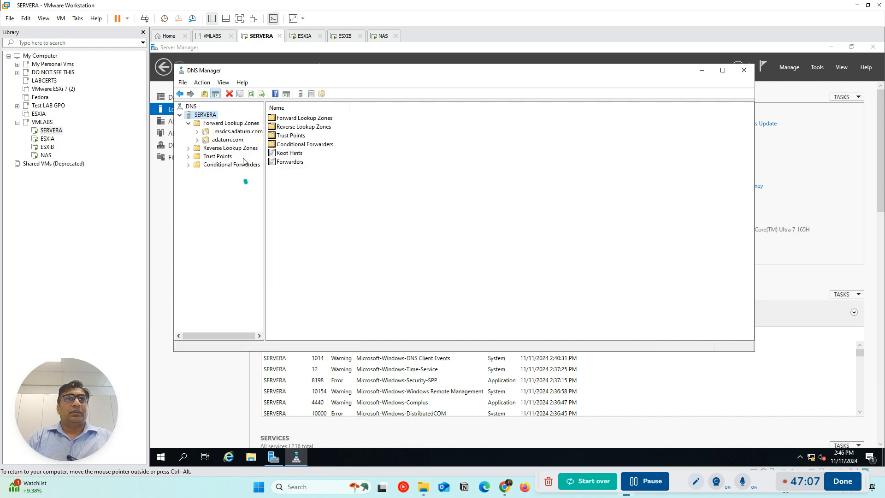
Launch nslookup for SERVERA, look up esxia and servera, and close the nslookup window
{"action": "right_click", "coordinate": [203, 116]}
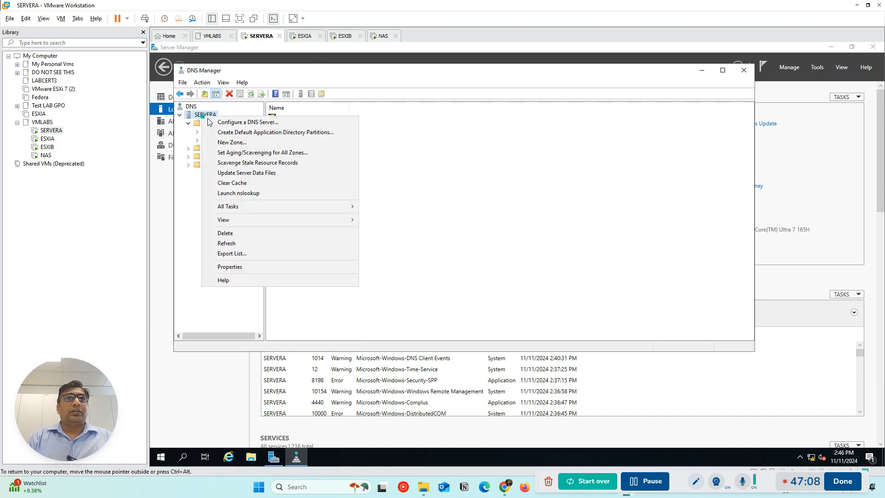
{"action": "left_click", "coordinate": [242, 194]}
{"action": "type", "text": "esxia"}
{"action": "key", "text": "Return"}
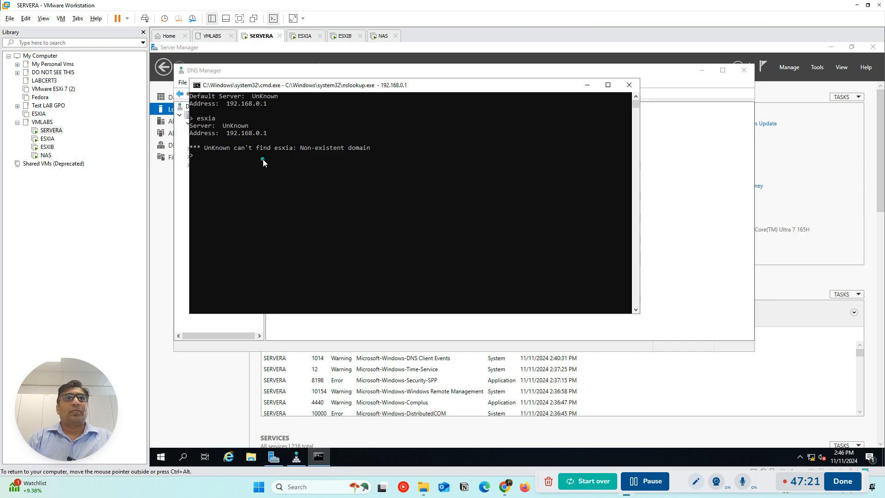
{"action": "type", "text": "servera"}
{"action": "key", "text": "Return"}
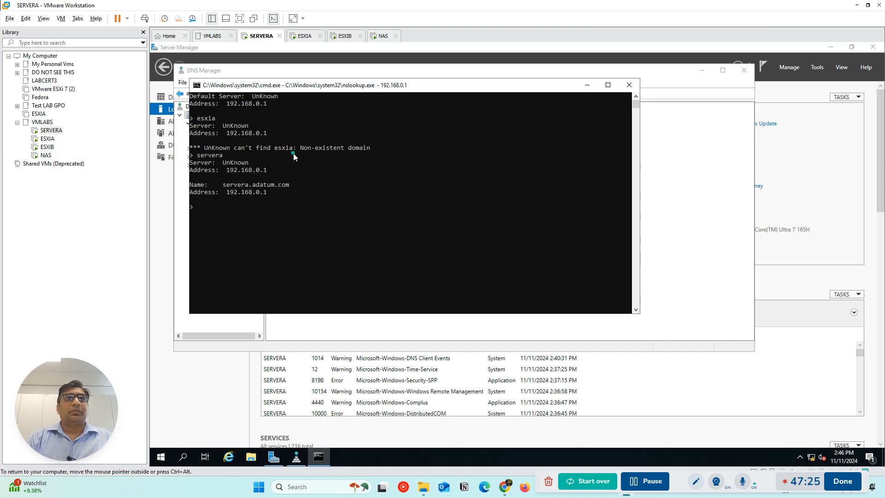
{"action": "left_click", "coordinate": [629, 84]}
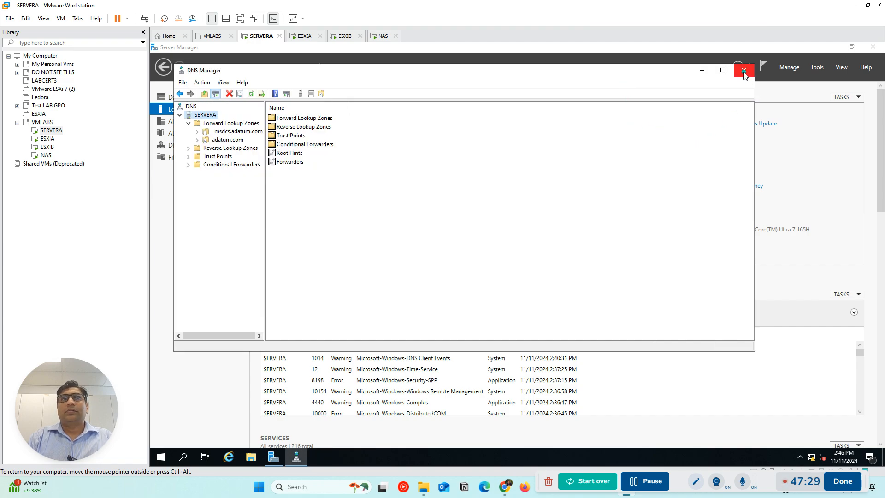
Add a host record named esxia with IP address 192.168.0.5 and an associated pointer (PTR) record to the adatum.com zone
{"action": "left_click", "coordinate": [227, 139]}
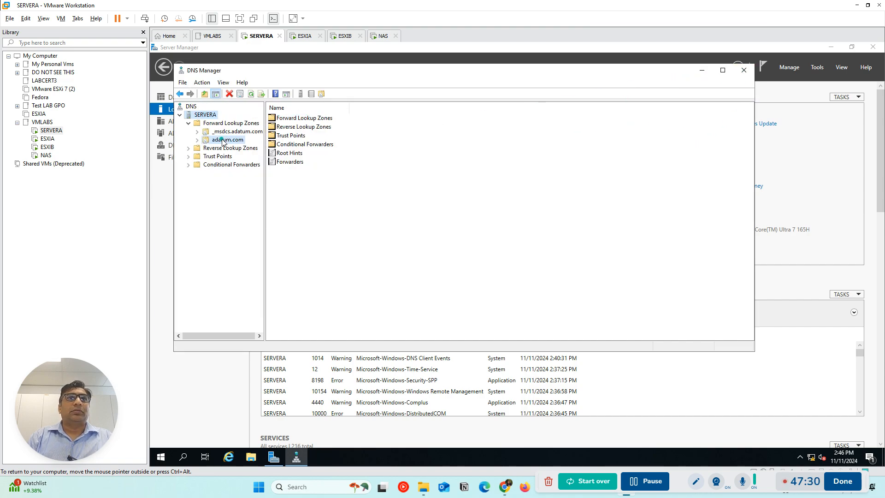
{"action": "right_click", "coordinate": [293, 234]}
{"action": "left_click", "coordinate": [326, 260]}
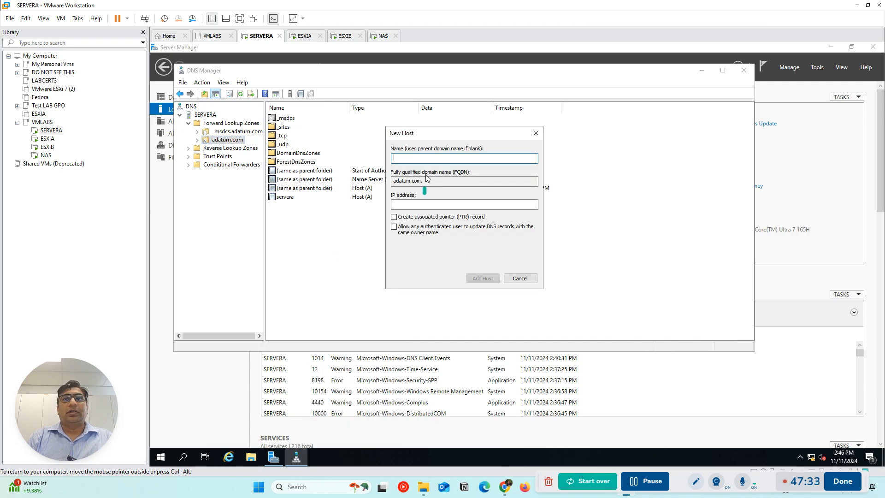
{"action": "type", "text": "esxia"}
{"action": "left_click", "coordinate": [414, 204]}
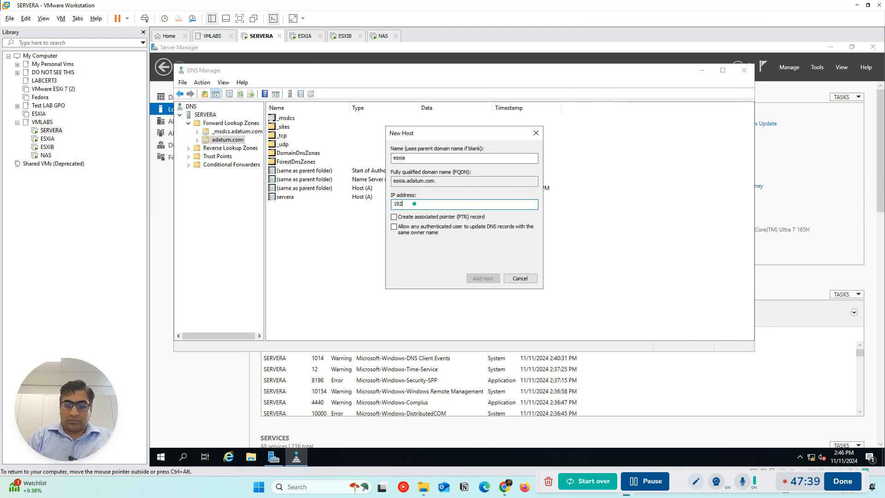
{"action": "type", "text": "192.168.0.5"}
{"action": "left_click", "coordinate": [394, 216]}
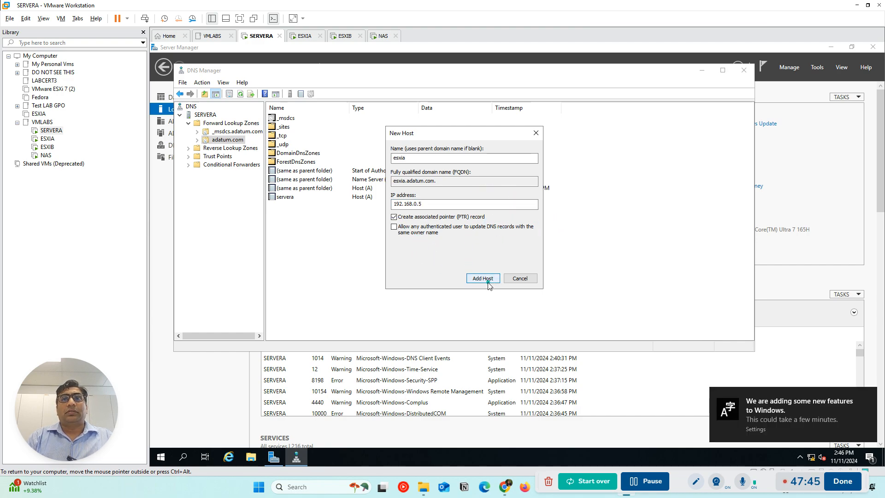
{"action": "left_click", "coordinate": [488, 281]}
{"action": "left_click", "coordinate": [573, 285]}
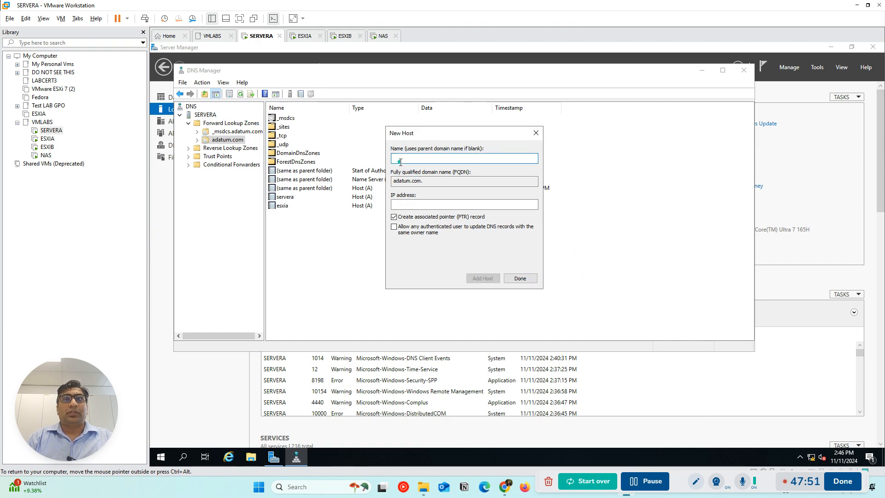
Add a host record named esxib with IP address 192.168.0.6 and an associated pointer (PTR) record to the adatum.com zone
{"action": "type", "text": "esxib"}
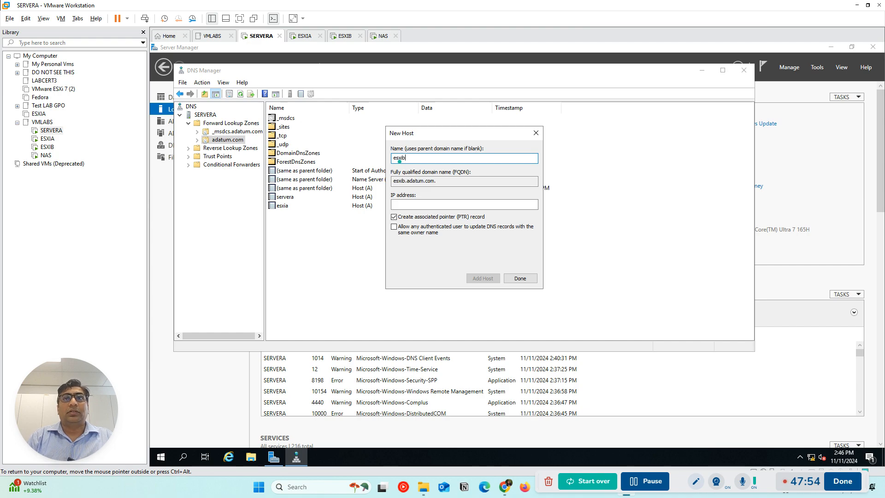
{"action": "left_click", "coordinate": [402, 206]}
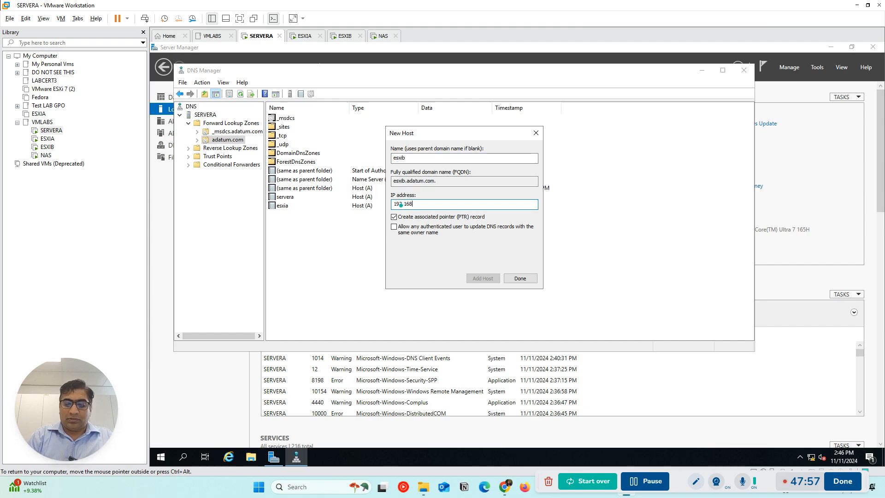
{"action": "type", "text": "192.168.0.3"}
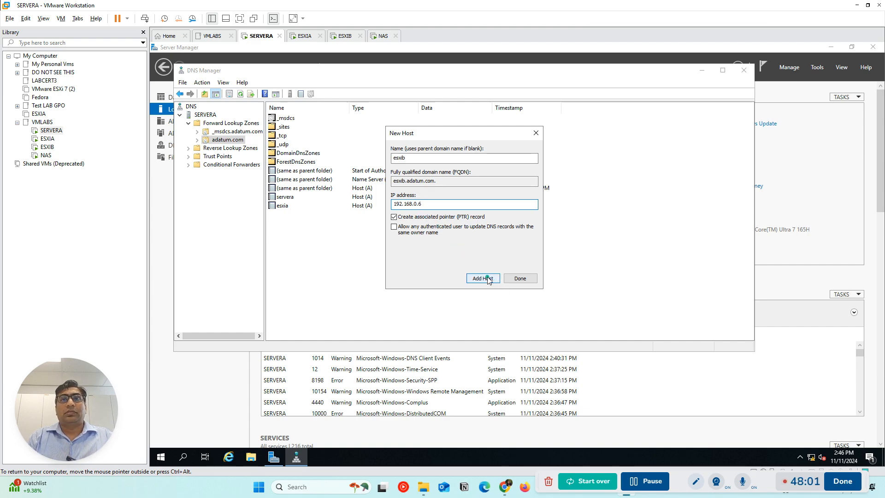
{"action": "left_click", "coordinate": [487, 276]}
{"action": "left_click", "coordinate": [589, 283]}
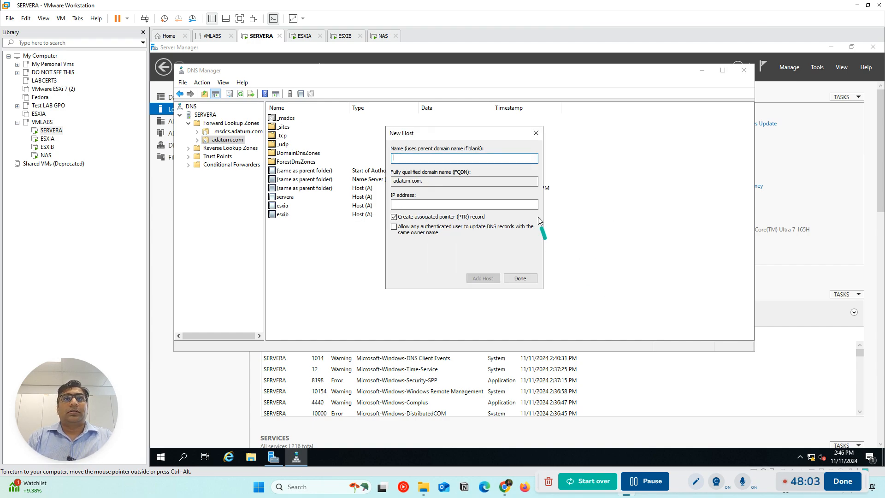
Add a host record named nas with IP address 192.168.0.8 and an associated pointer record, and close the New Host dialog
{"action": "type", "text": "nas"}
{"action": "left_click", "coordinate": [411, 203]}
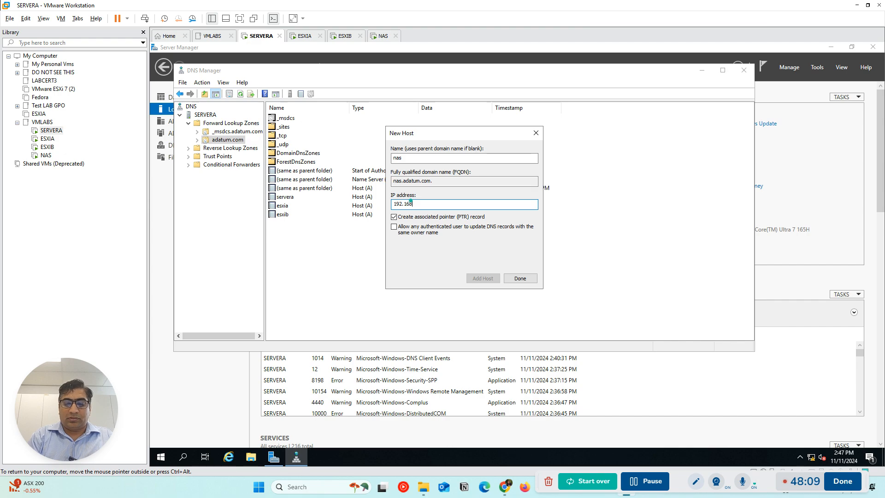
{"action": "type", "text": "8"}
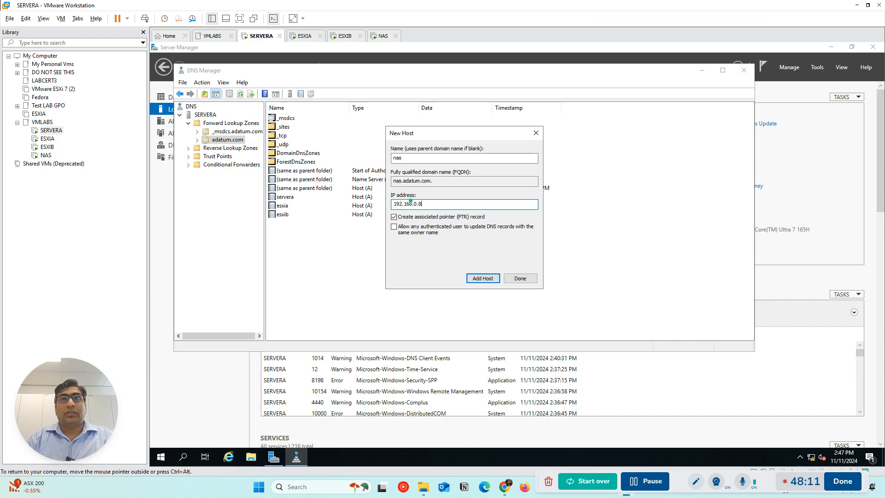
{"action": "left_click", "coordinate": [477, 278]}
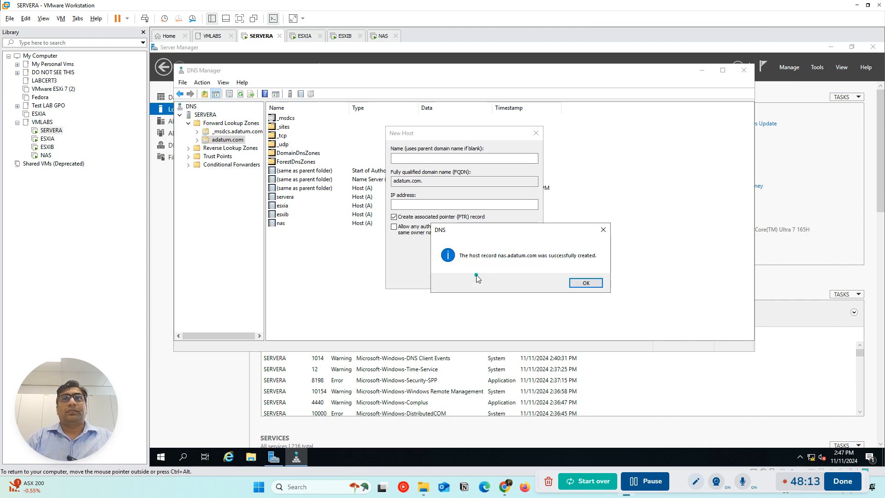
{"action": "left_click", "coordinate": [585, 283]}
{"action": "left_click", "coordinate": [536, 133]}
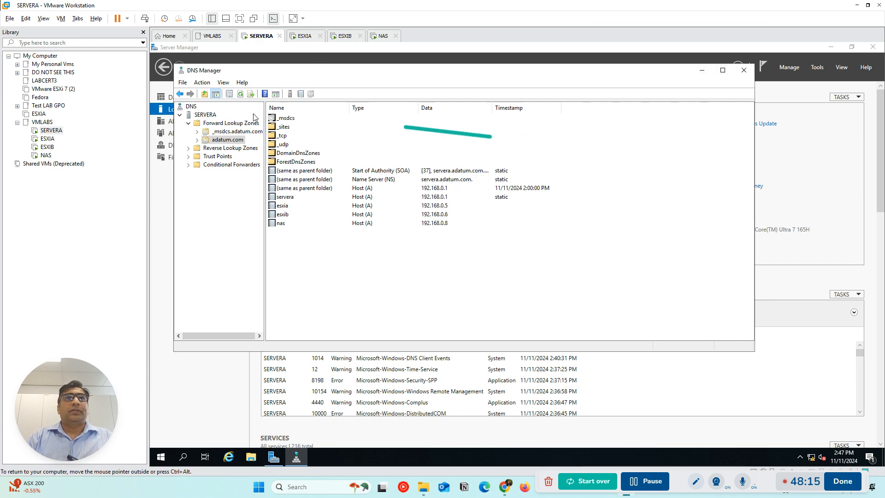
Refresh the adatum.com zone and check the pointer records in the 192.168.0 reverse lookup zone
{"action": "left_click", "coordinate": [241, 94]}
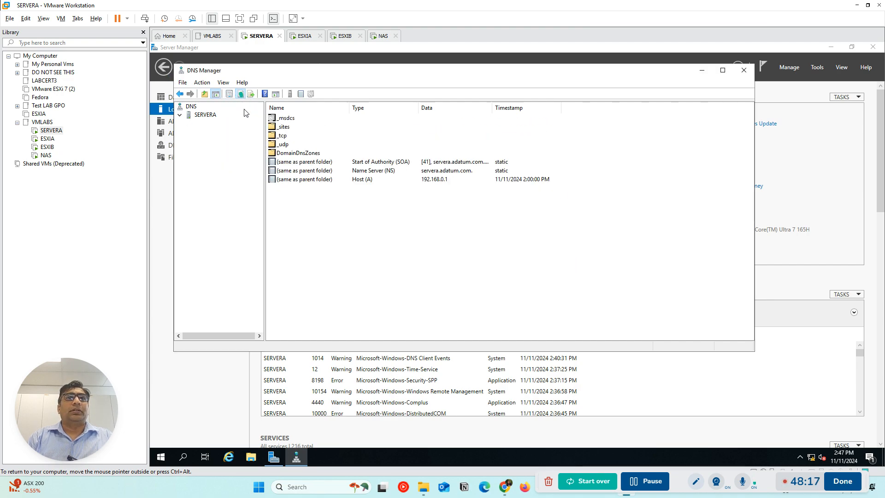
{"action": "left_click", "coordinate": [219, 141]}
{"action": "left_click", "coordinate": [188, 148]}
{"action": "left_click", "coordinate": [229, 156]}
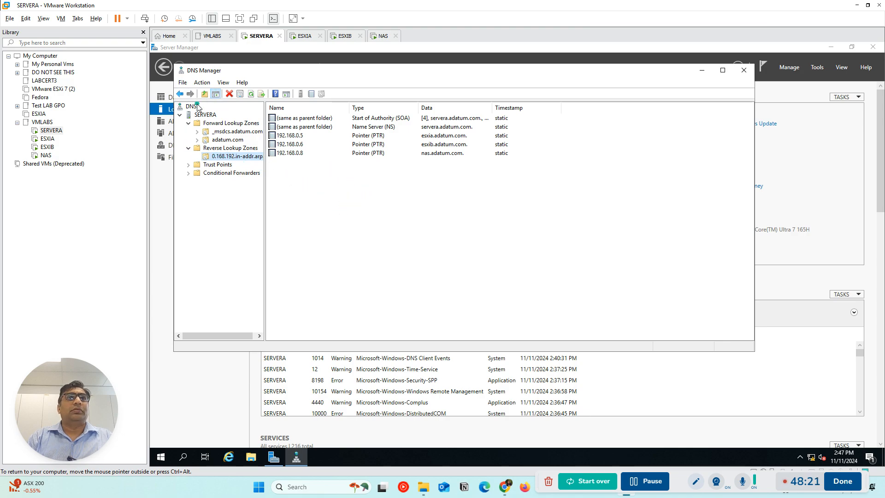
Update SERVERA's DNS server data files and refresh the server's DNS view
{"action": "left_click", "coordinate": [205, 115]}
{"action": "right_click", "coordinate": [205, 116]}
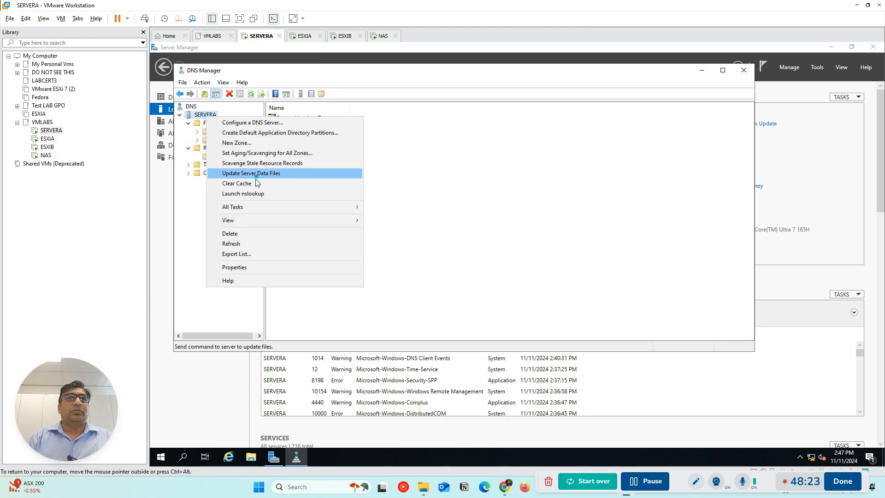
{"action": "left_click", "coordinate": [255, 174]}
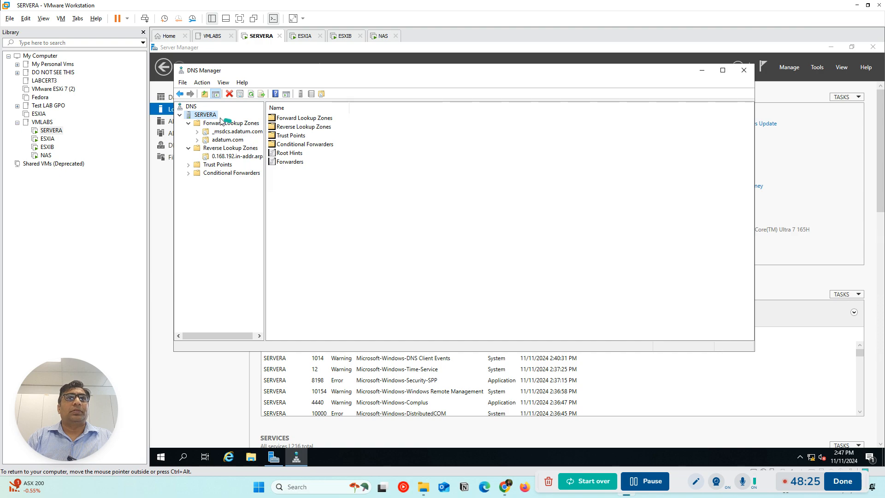
{"action": "left_click", "coordinate": [251, 94]}
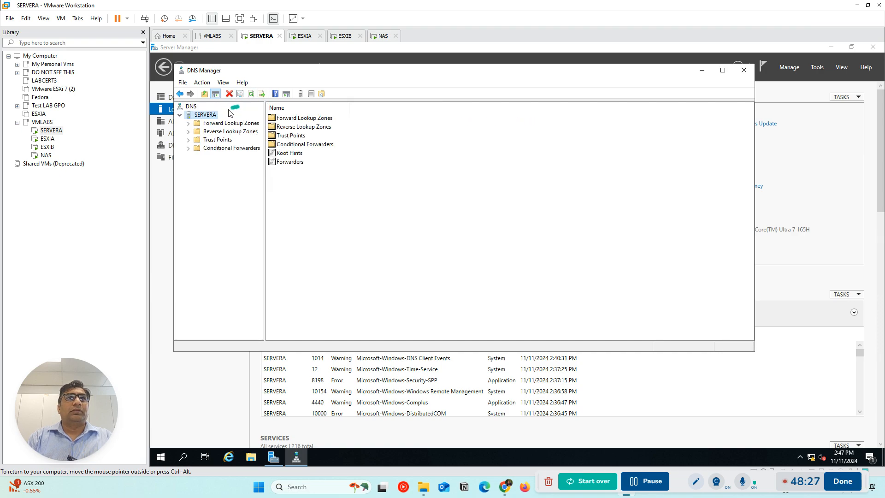
Launch nslookup for SERVERA, look up esxia, and close the nslookup window
{"action": "right_click", "coordinate": [205, 115]}
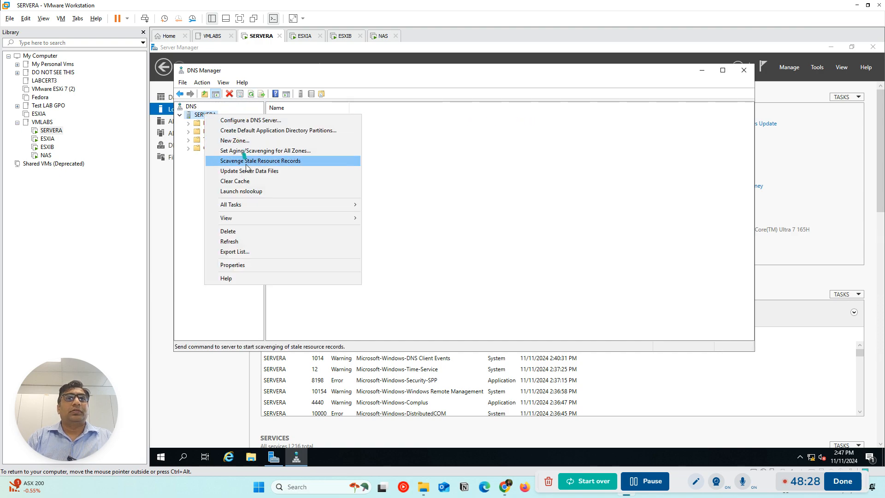
{"action": "left_click", "coordinate": [248, 191]}
{"action": "type", "text": "esxia"}
{"action": "key", "text": "Return"}
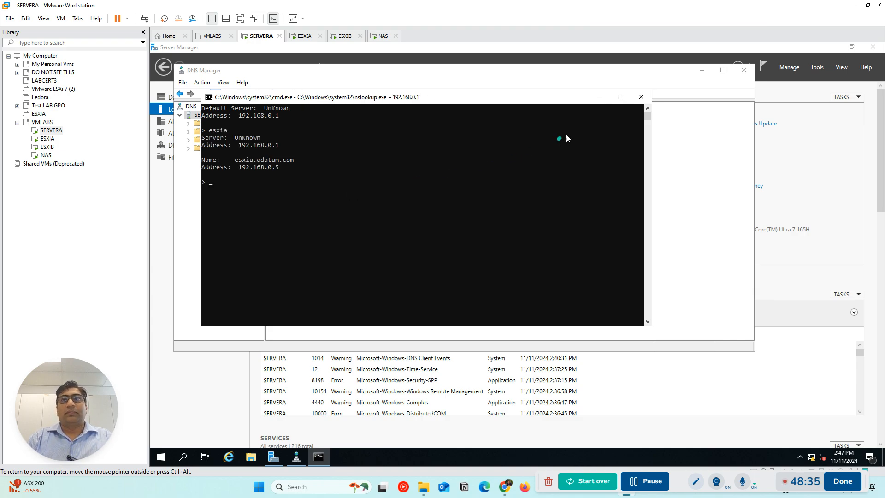
{"action": "left_click", "coordinate": [641, 96]}
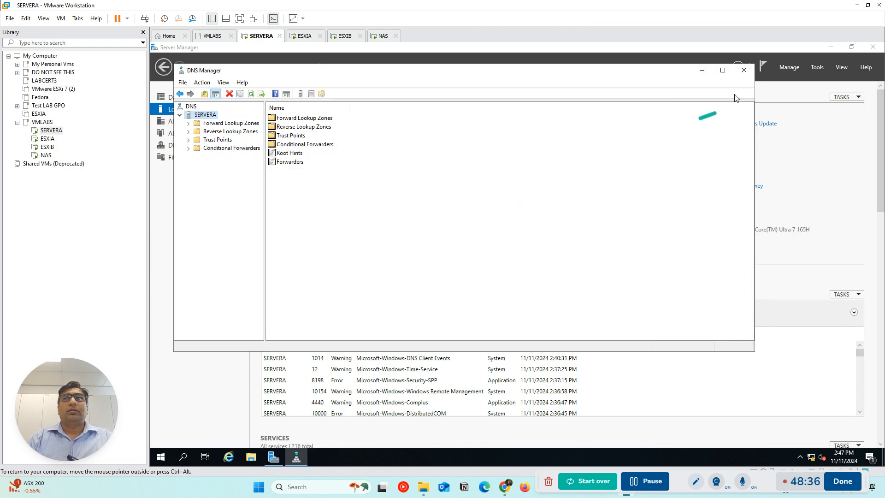
Close DNS Manager and minimize Server Manager to clear SERVERA's desktop, with a brief look at the ESXIA console
{"action": "left_click", "coordinate": [744, 70]}
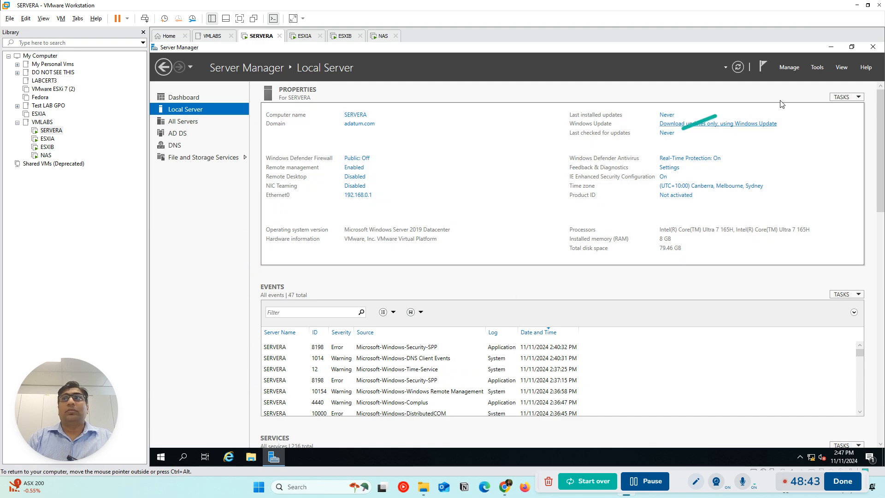
{"action": "left_click", "coordinate": [833, 46]}
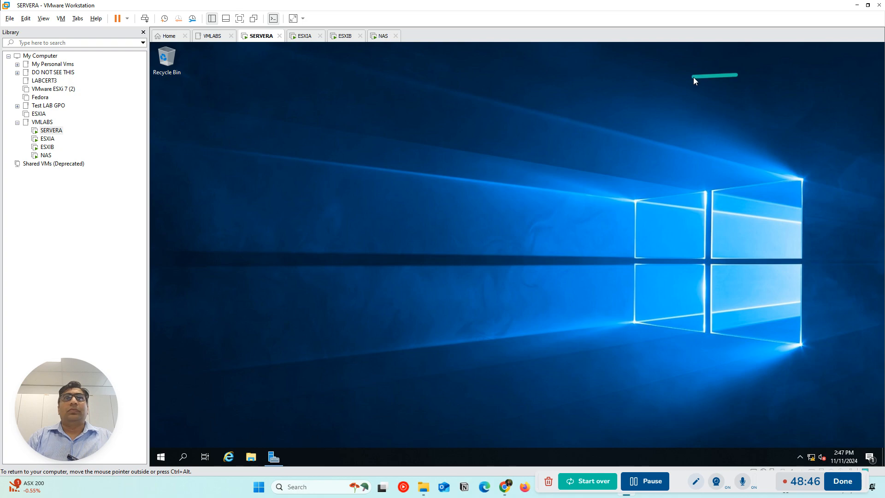
{"action": "left_click", "coordinate": [306, 36]}
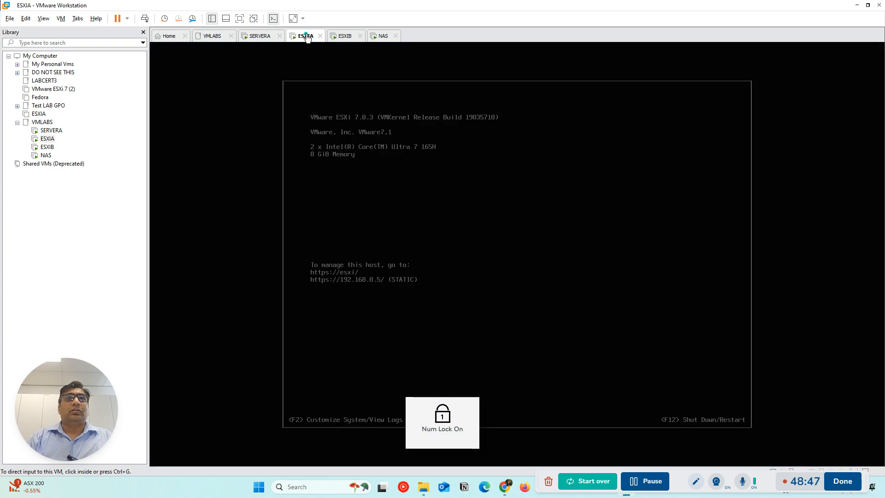
{"action": "left_click", "coordinate": [262, 39]}
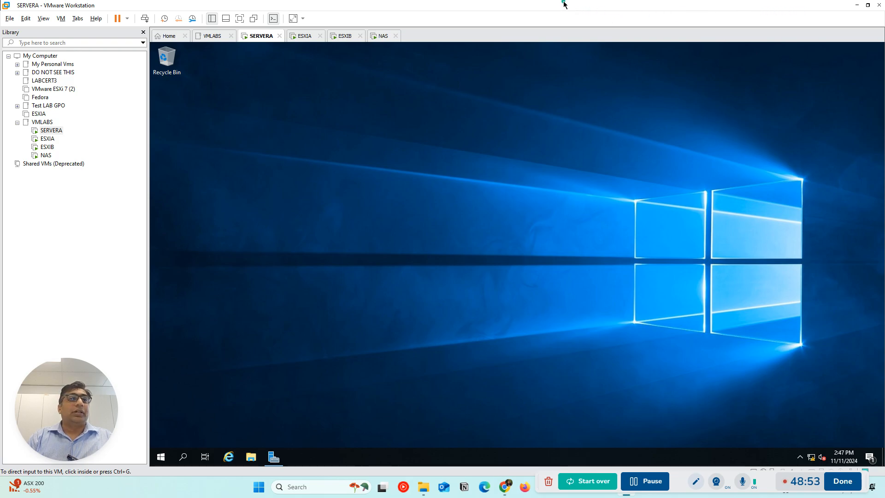
Copy ChromeStandaloneSetup64 from the host's Softwares and IOS images folder onto SERVERA's desktop, and maximize the VMware Workstation window again
{"action": "left_click_drag", "start_coordinate": [555, 4], "coordinate": [390, 24]}
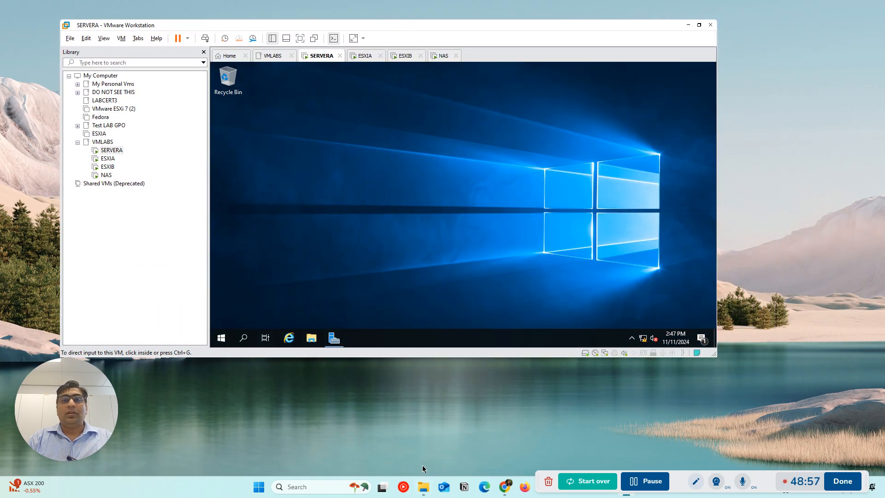
{"action": "left_click", "coordinate": [423, 487]}
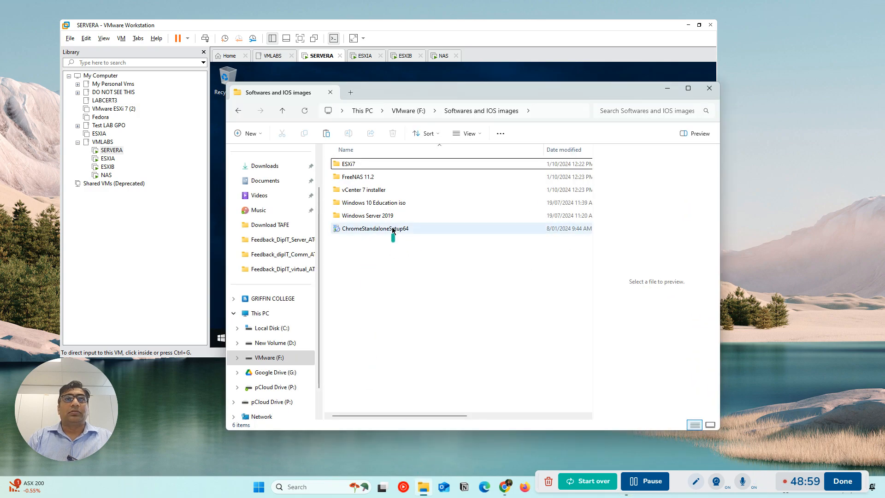
{"action": "left_click_drag", "start_coordinate": [409, 89], "coordinate": [680, 128]}
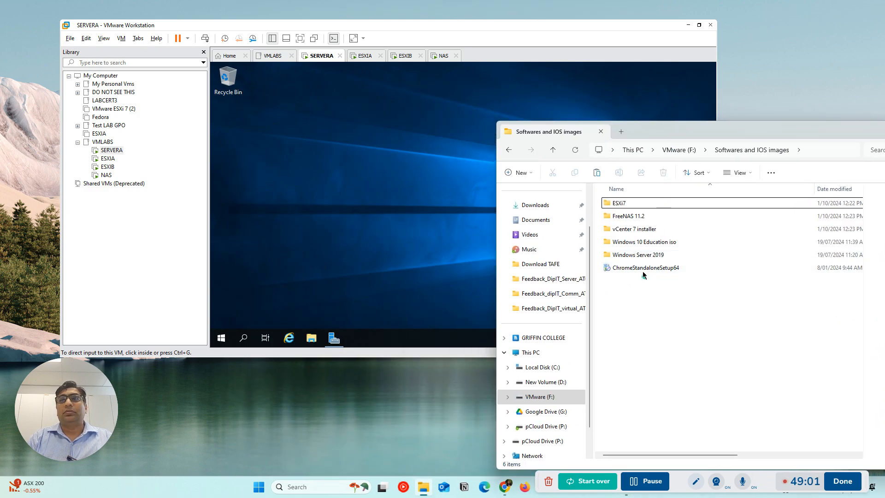
{"action": "left_click_drag", "start_coordinate": [641, 268], "coordinate": [377, 212]}
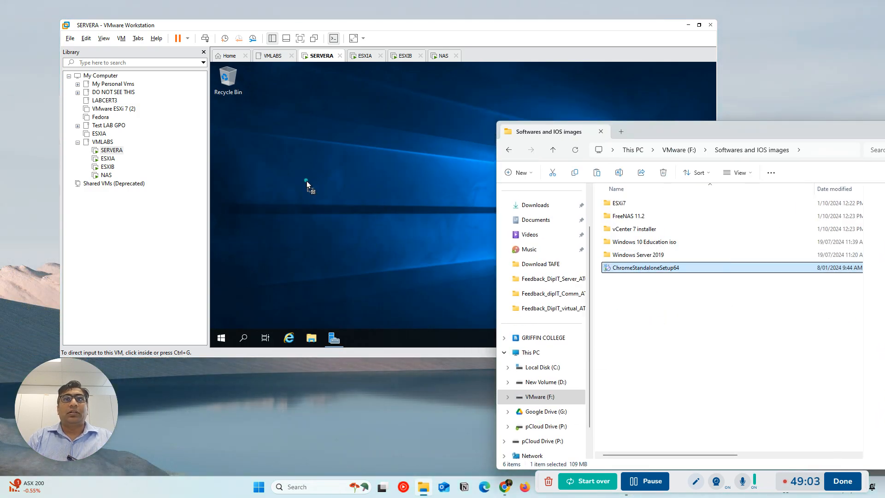
{"action": "left_click_drag", "start_coordinate": [306, 181], "coordinate": [306, 180]}
{"action": "left_click_drag", "start_coordinate": [677, 163], "coordinate": [743, 157]}
{"action": "left_click_drag", "start_coordinate": [796, 131], "coordinate": [547, 162]}
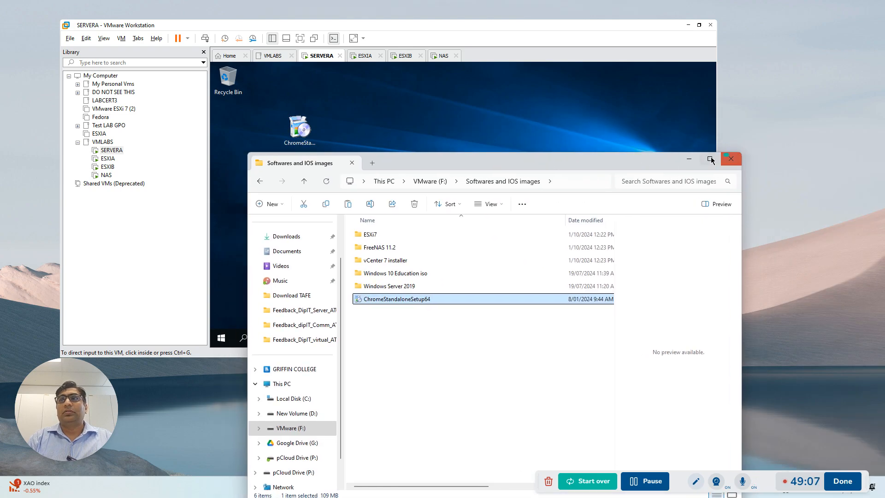
{"action": "left_click", "coordinate": [690, 159]}
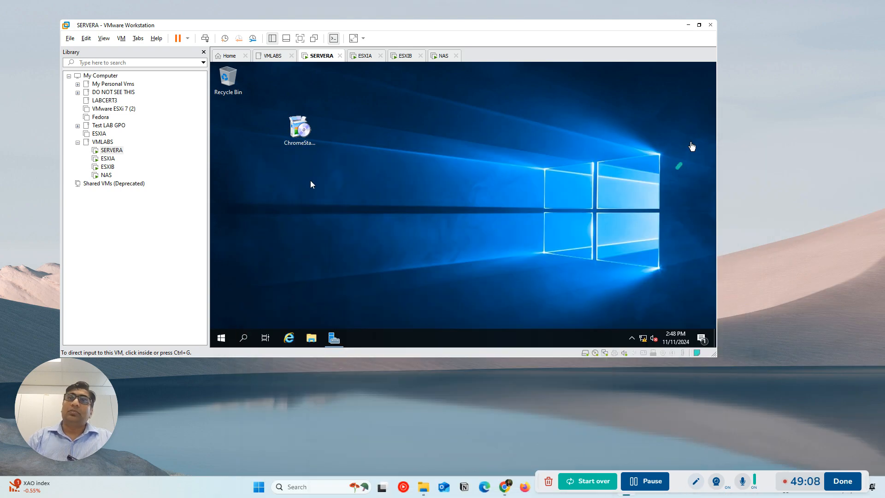
{"action": "left_click", "coordinate": [699, 25]}
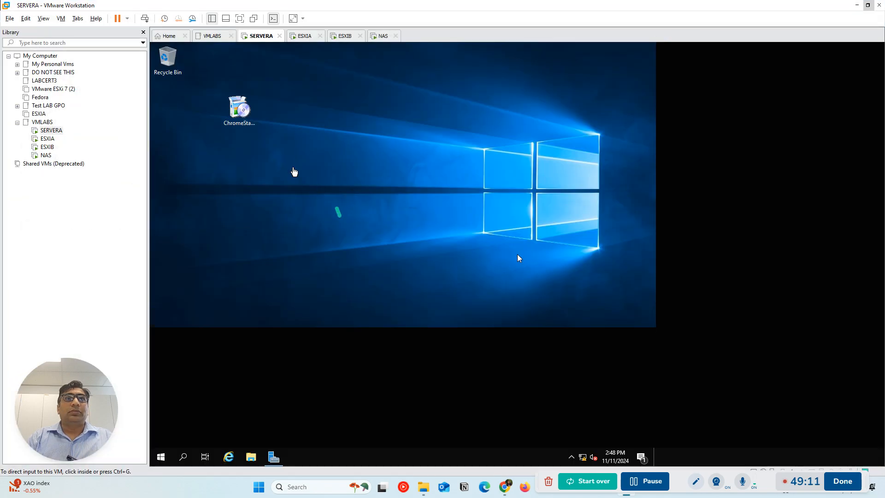
Run ChromeStandaloneSetup64 on SERVERA to install Google Chrome
{"action": "left_click", "coordinate": [517, 258]}
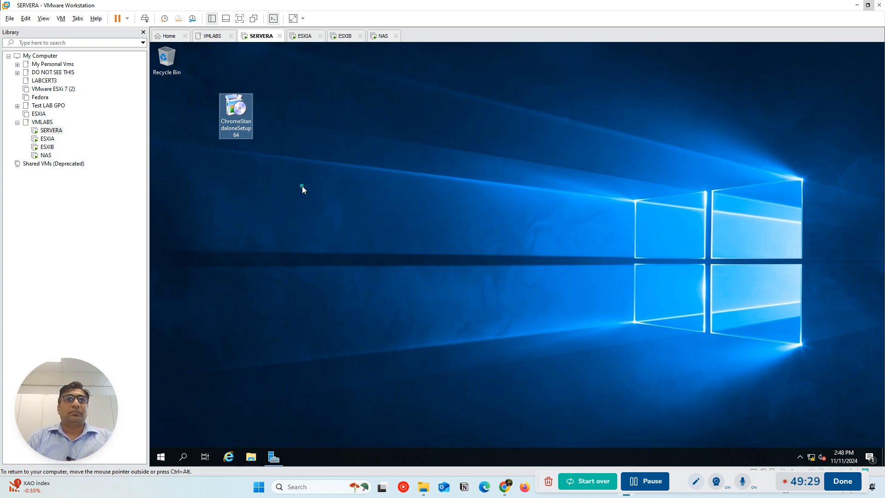
{"action": "double_click", "coordinate": [244, 112]}
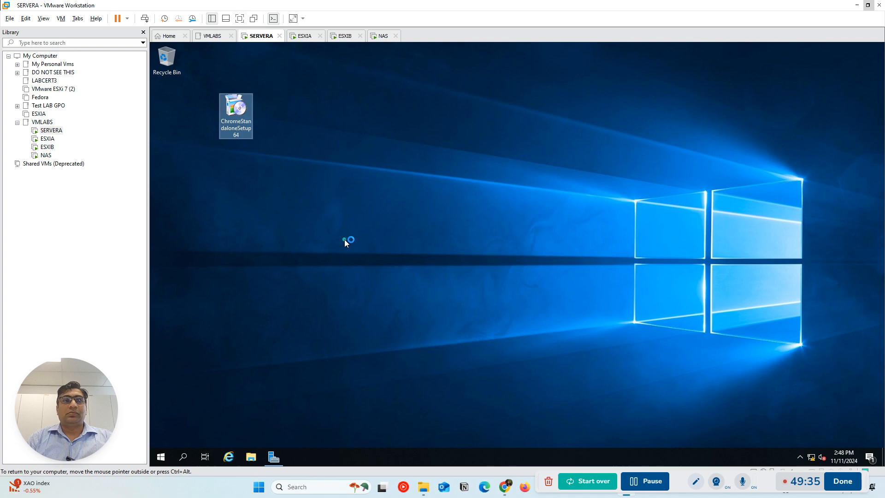
{"action": "left_click", "coordinate": [648, 482]}
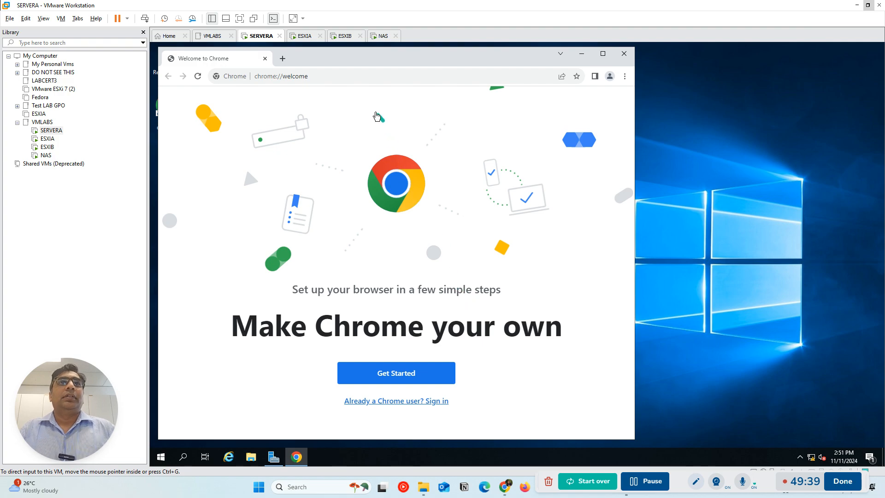
Go through Chrome's welcome setup, skipping the bookmarks, background and default browser choices
{"action": "left_click_drag", "start_coordinate": [404, 63], "coordinate": [542, 82]}
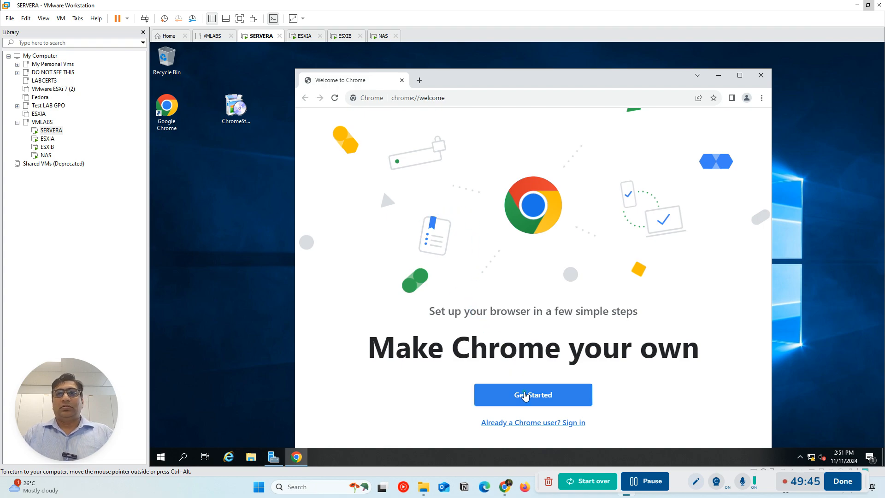
{"action": "left_click", "coordinate": [525, 396]}
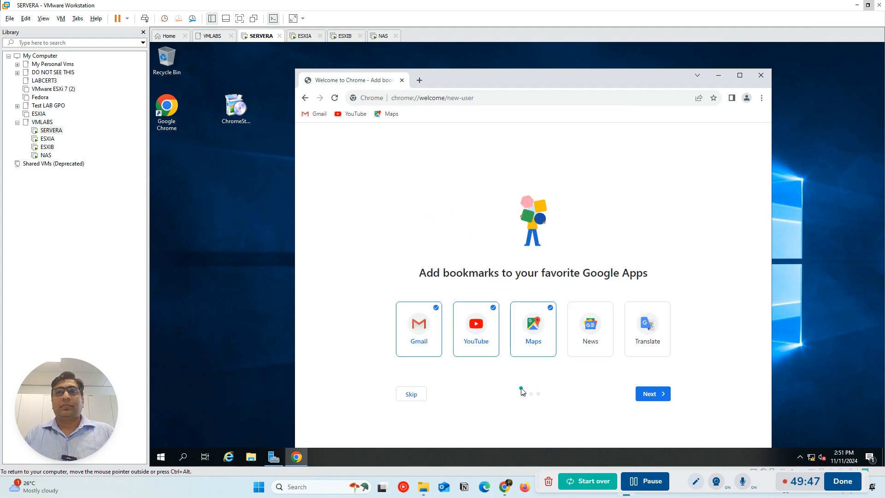
{"action": "left_click", "coordinate": [421, 395]}
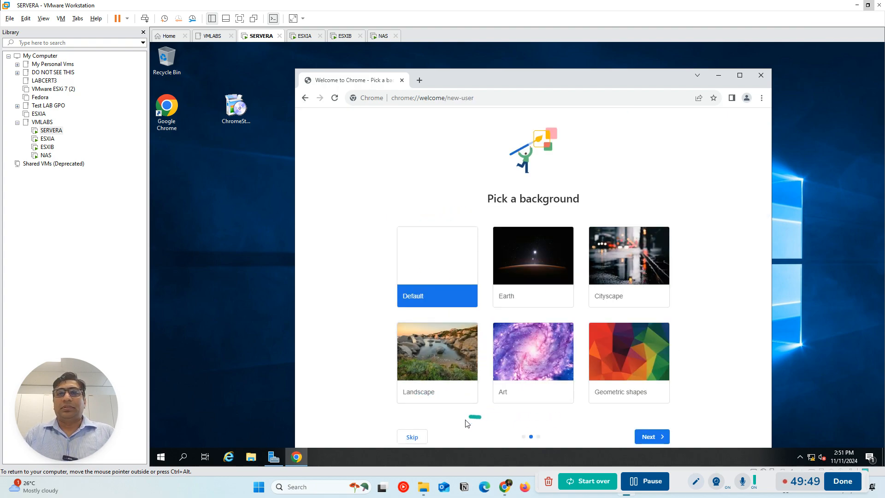
{"action": "left_click", "coordinate": [421, 435]}
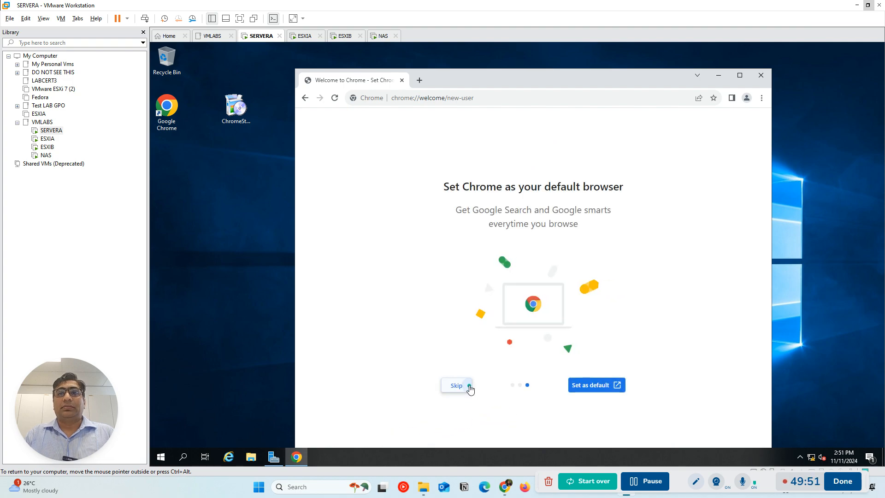
{"action": "left_click", "coordinate": [468, 389]}
{"action": "left_click", "coordinate": [520, 423]}
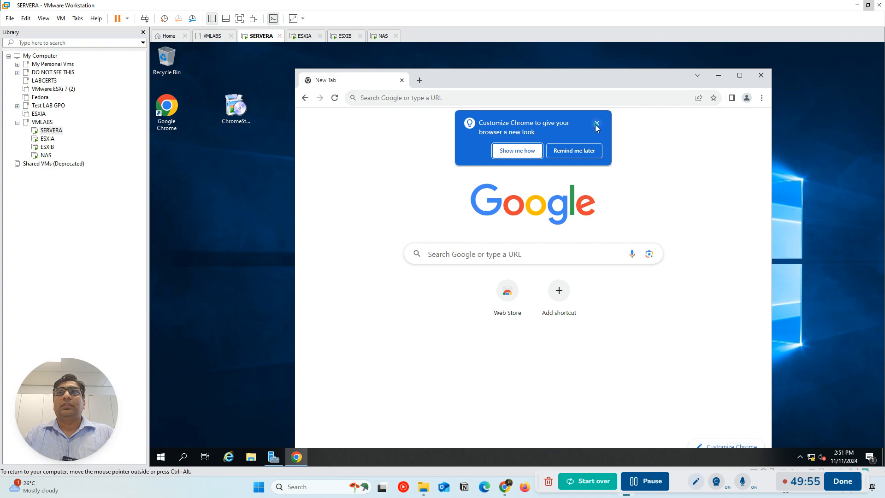
Dismiss the Chrome customization prompt, maximize the browser window and narrow the VMware library pane to enlarge SERVERA's display
{"action": "left_click", "coordinate": [596, 123]}
{"action": "left_click_drag", "start_coordinate": [491, 82], "coordinate": [392, 68]}
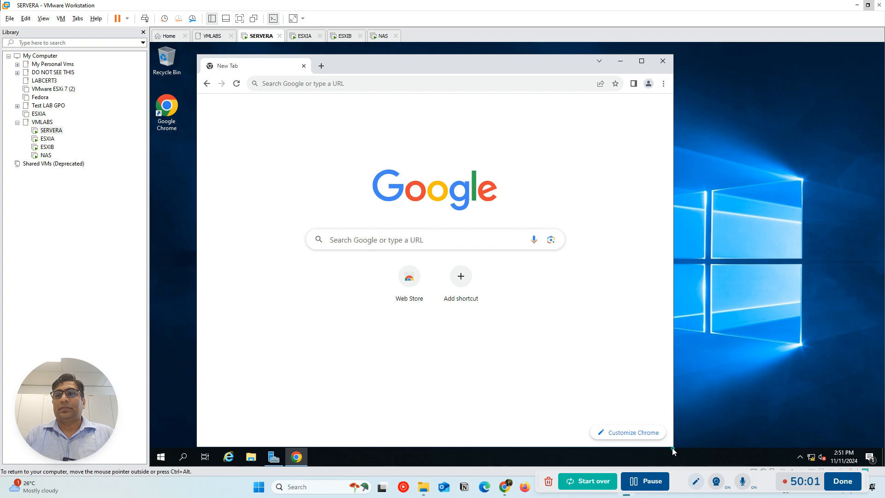
{"action": "left_click", "coordinate": [641, 61]}
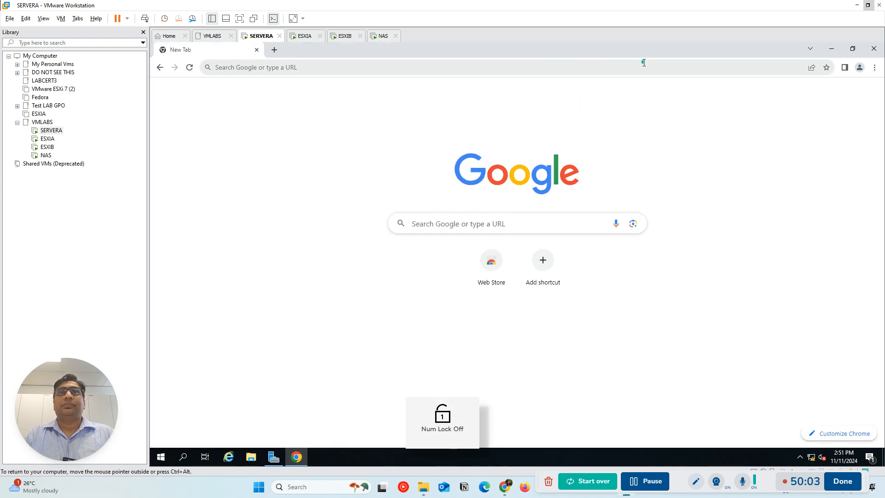
{"action": "left_click_drag", "start_coordinate": [149, 38], "coordinate": [91, 37]}
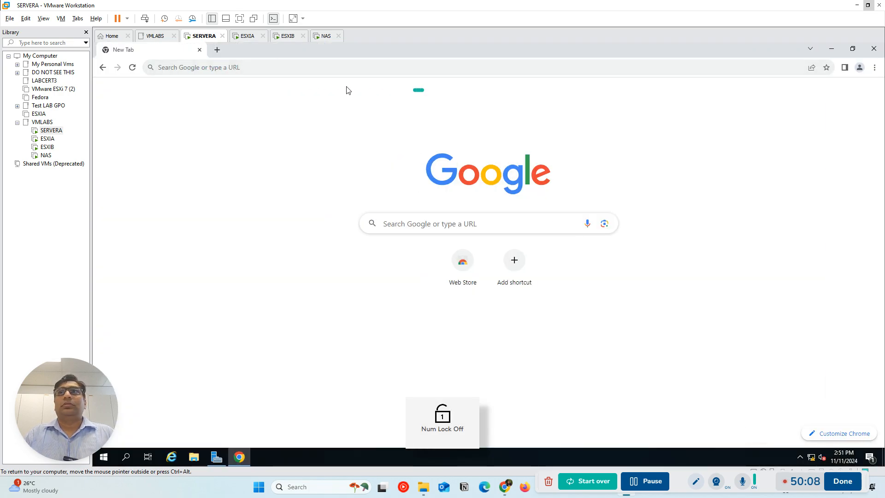
Open the FreeNAS web interface at 192.168.0.8 in Chrome on SERVERA
{"action": "left_click", "coordinate": [274, 68]}
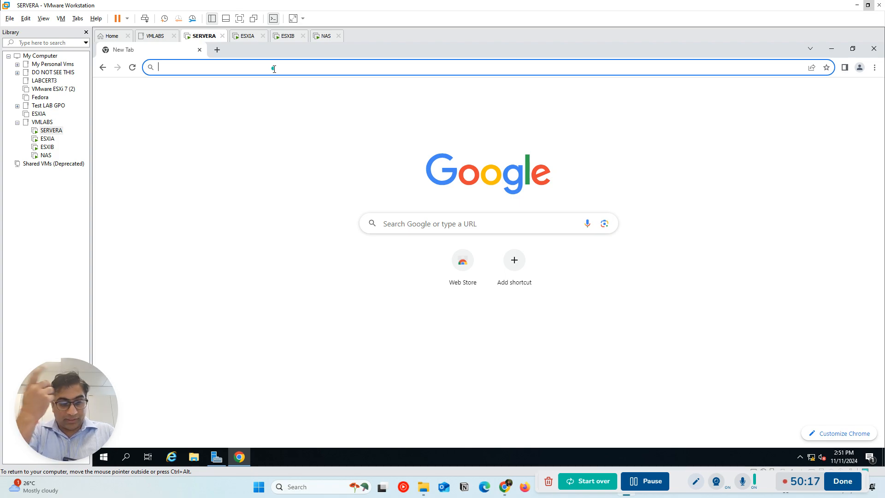
{"action": "type", "text": "192.1"}
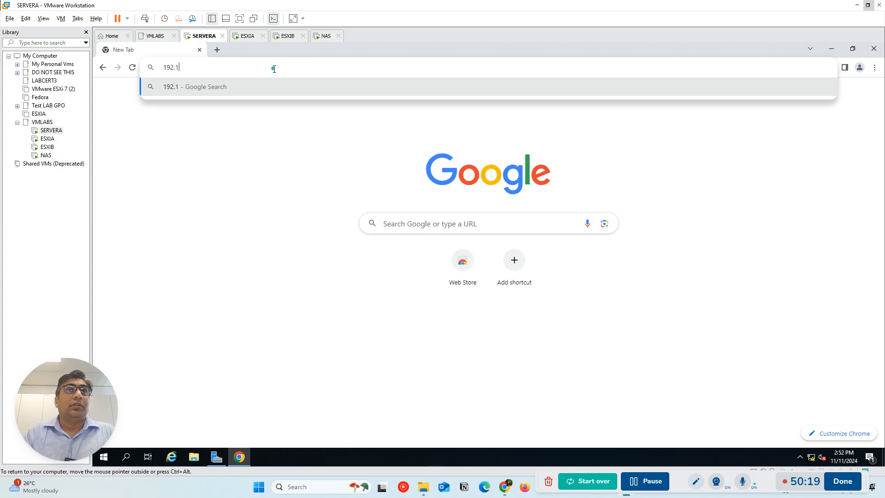
{"action": "type", "text": "68.0"}
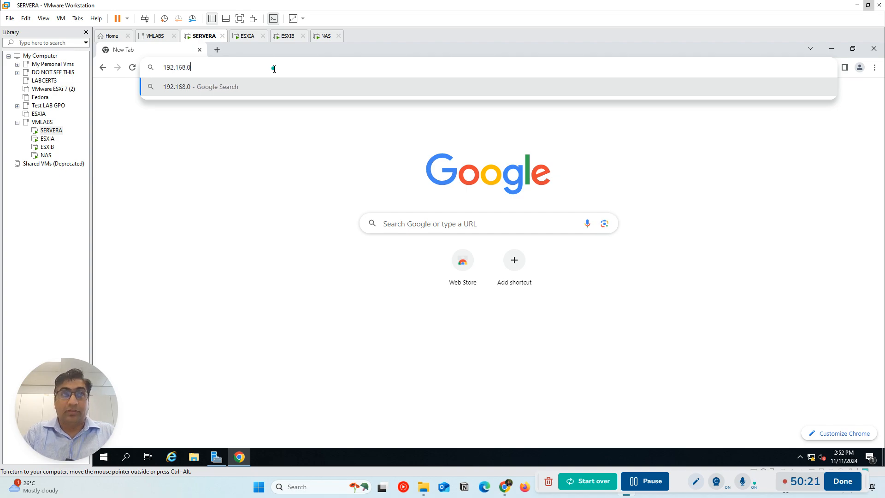
{"action": "type", "text": ".8"}
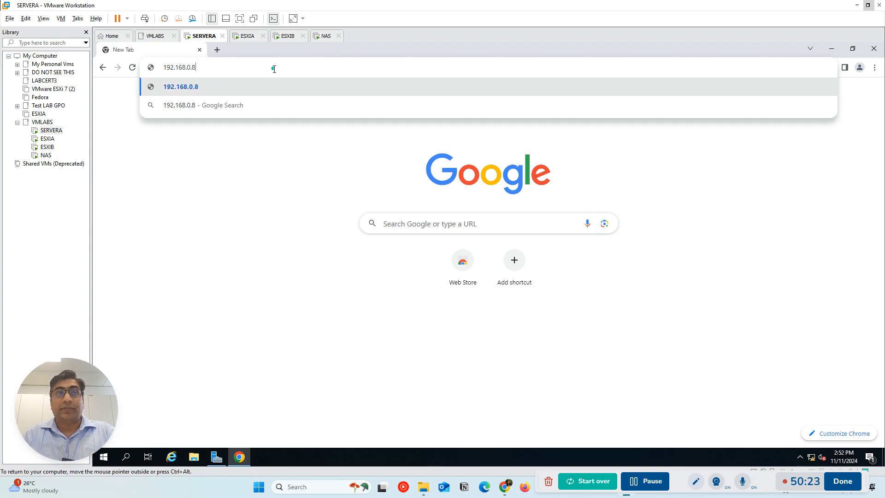
{"action": "key", "text": "Return"}
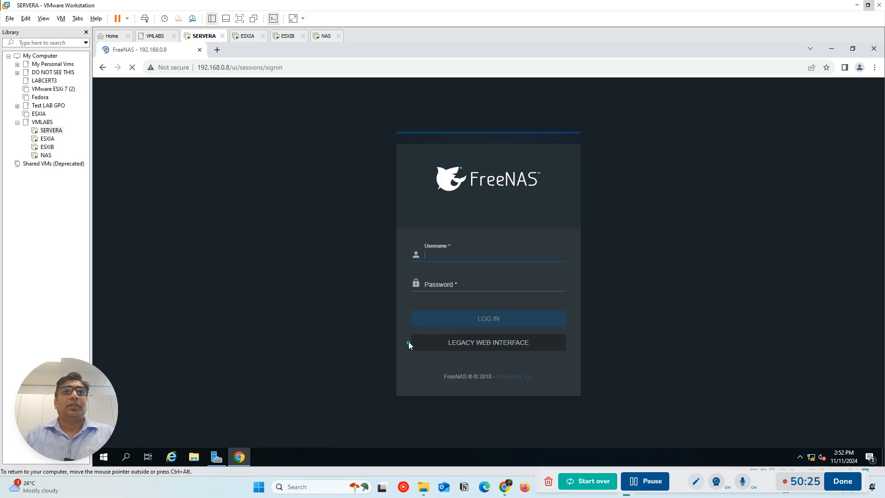
Try to log in to FreeNAS as root with the account password
{"action": "key", "text": "Tab"}
{"action": "type", "text": "*******"}
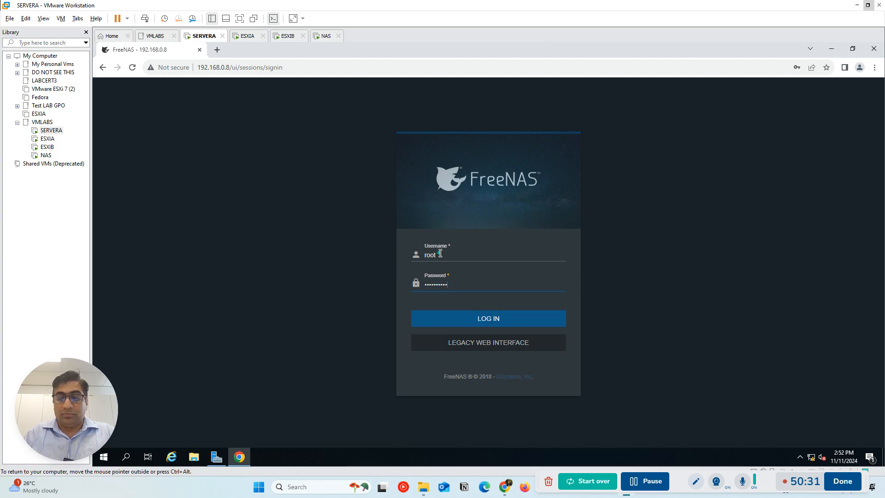
{"action": "key", "text": "Return"}
{"action": "type", "text": "***********"}
{"action": "key", "text": "Return"}
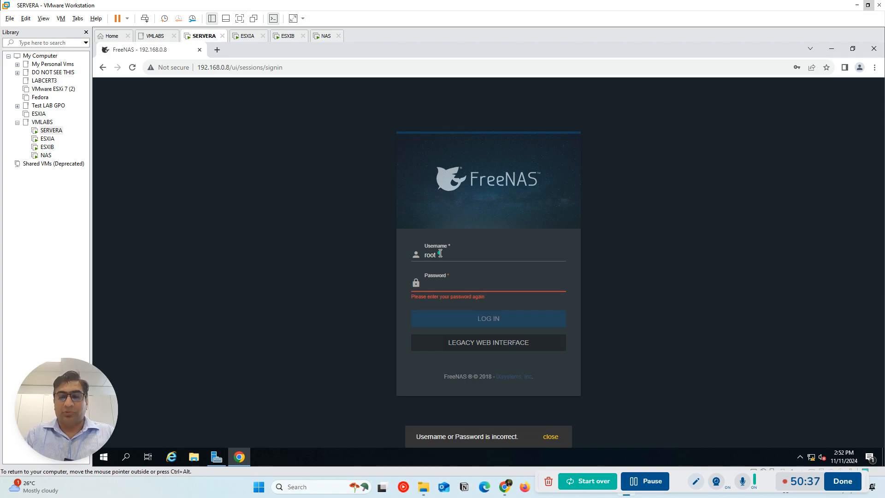
{"action": "type", "text": "*"}
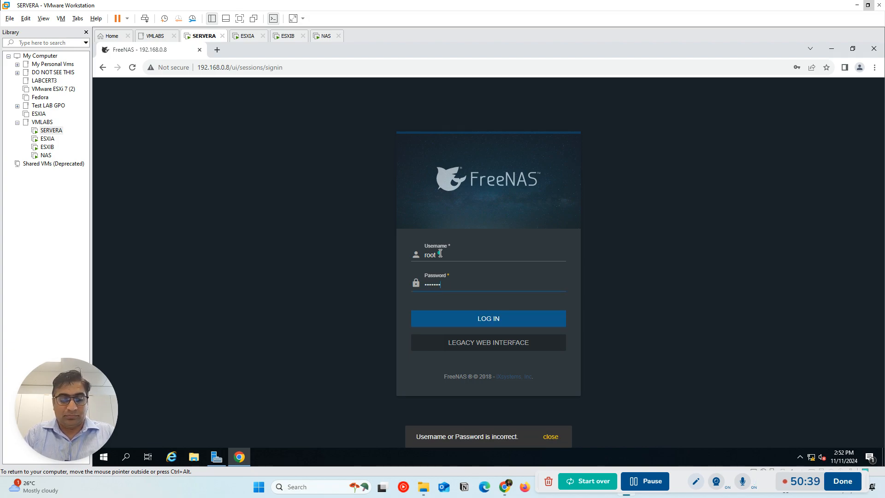
{"action": "type", "text": "********"}
{"action": "key", "text": "Return"}
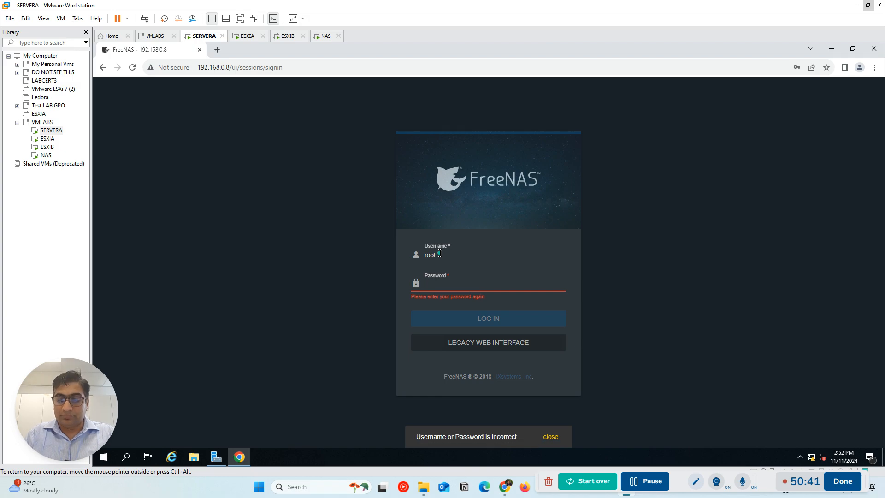
{"action": "type", "text": "**"}
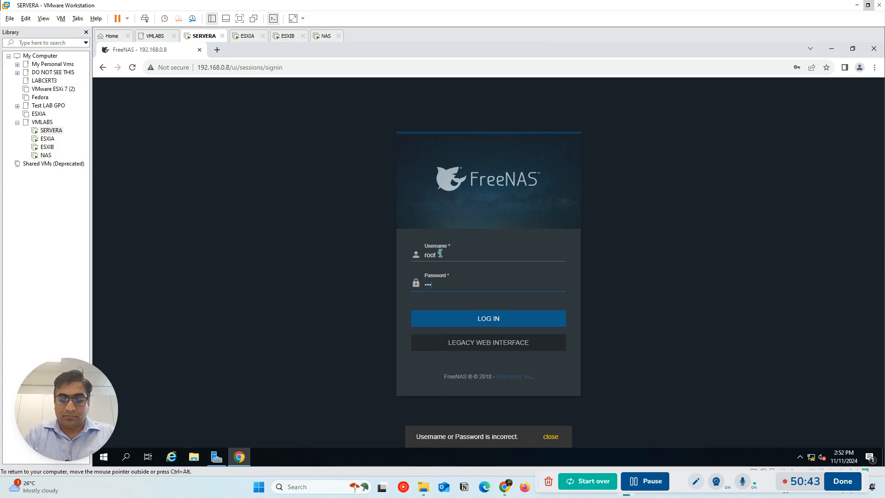
{"action": "type", "text": "********"}
Enter the root account's password again to log in to FreeNAS, and save the login in Chrome
{"action": "key", "text": "Return"}
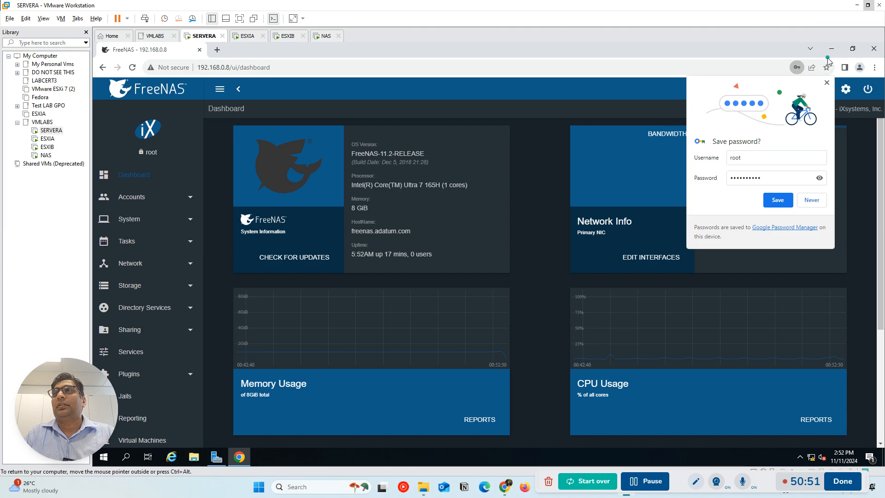
{"action": "left_click", "coordinate": [777, 200]}
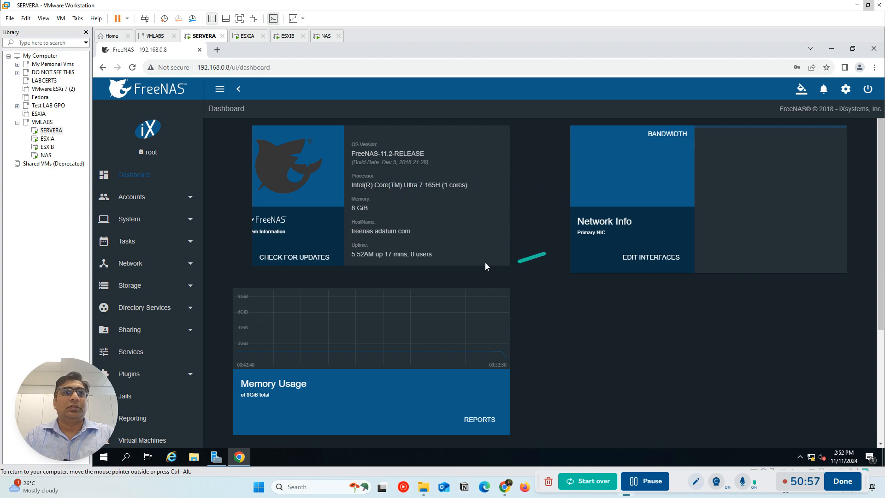
Look over the FreeNAS dashboard's system, network, memory and CPU information
{"action": "scroll", "coordinate": [323, 304], "scroll_direction": "down", "scroll_amount": 1}
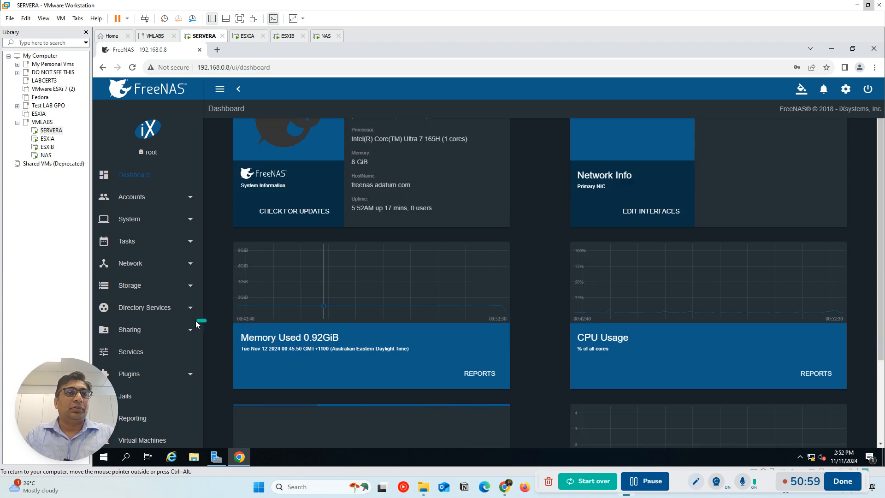
{"action": "scroll", "coordinate": [198, 322], "scroll_direction": "down", "scroll_amount": 1}
{"action": "key", "text": "Num_Lock"}
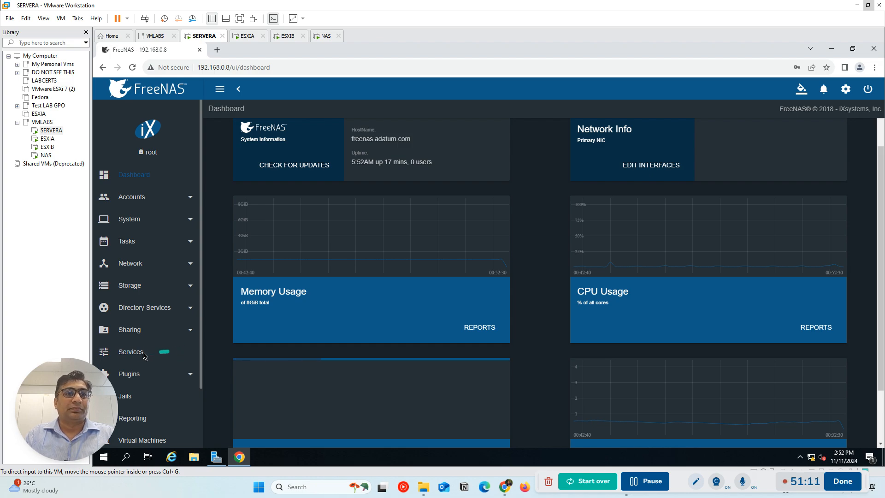
{"action": "mouse_move", "coordinate": [64, 368]}
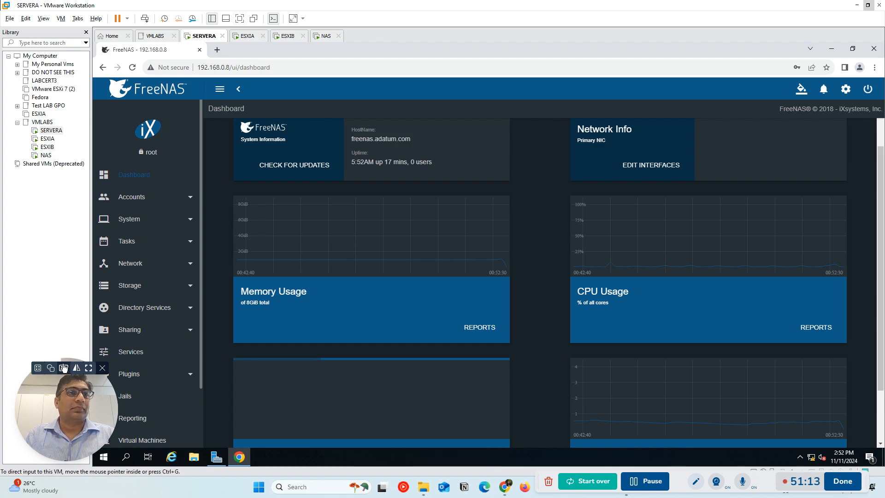
{"action": "left_click_drag", "start_coordinate": [34, 379], "coordinate": [2, 423]}
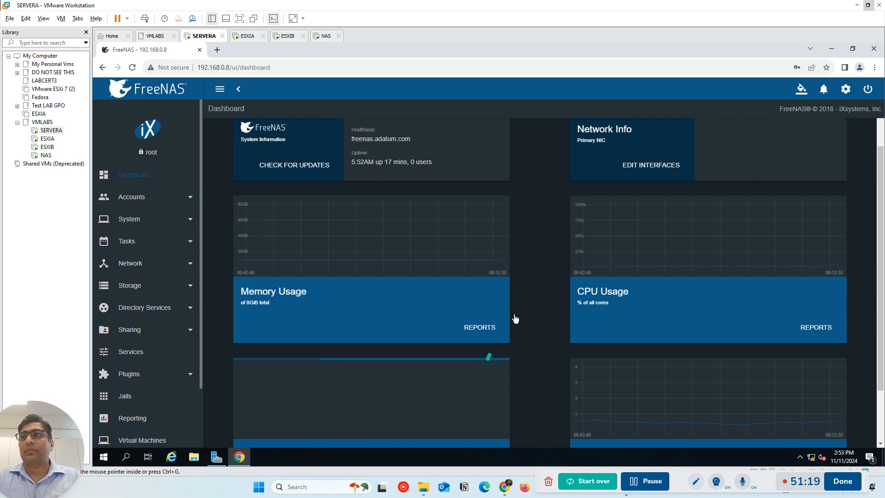
{"action": "left_click", "coordinate": [881, 171]}
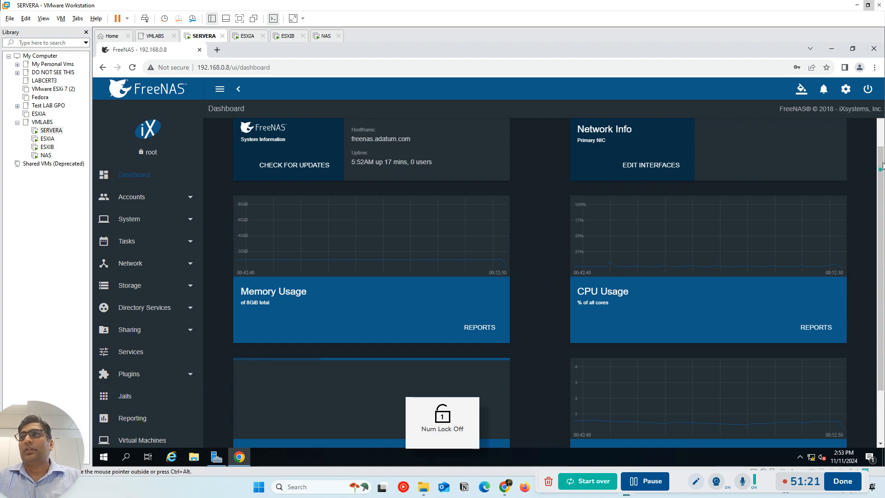
{"action": "scroll", "coordinate": [880, 171], "scroll_direction": "up", "scroll_amount": 1}
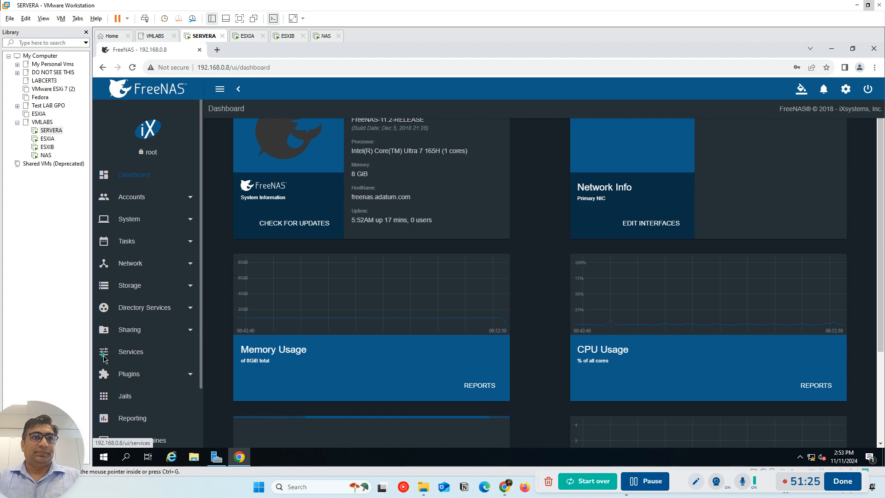
Start the iSCSI and NFS services in FreeNAS and set both to start automatically
{"action": "left_click", "coordinate": [106, 358]}
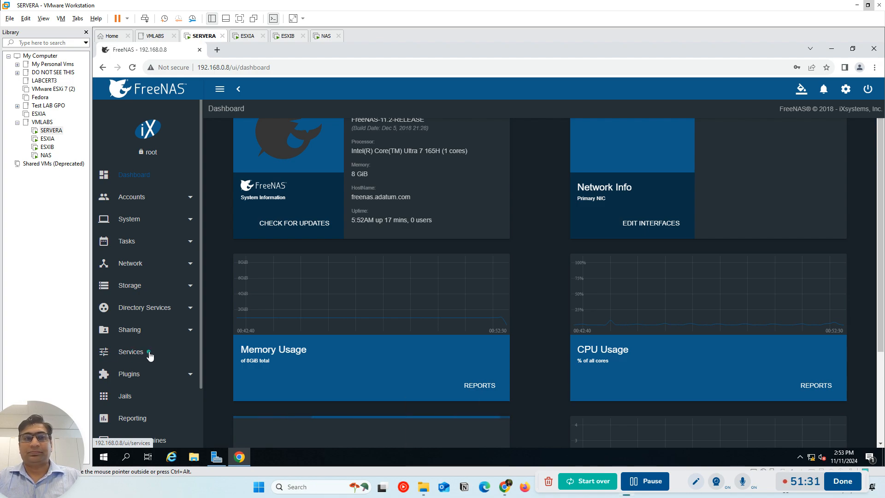
{"action": "left_click", "coordinate": [150, 355]}
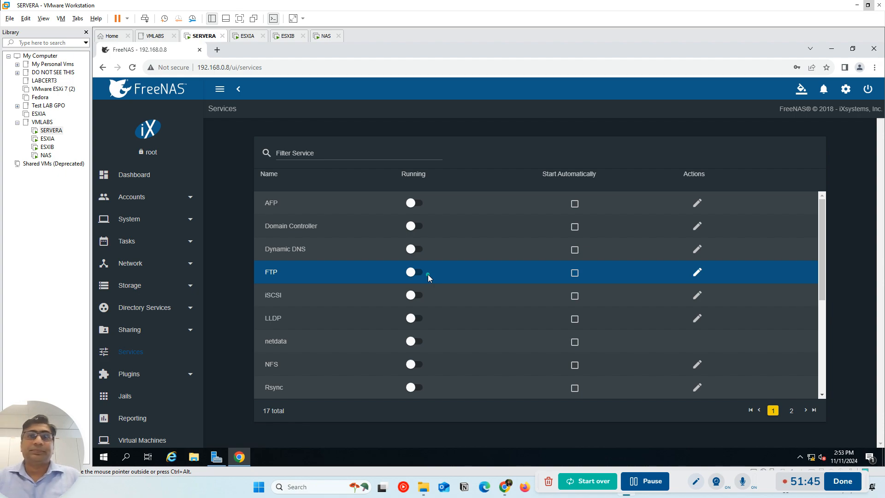
{"action": "left_click", "coordinate": [413, 295]}
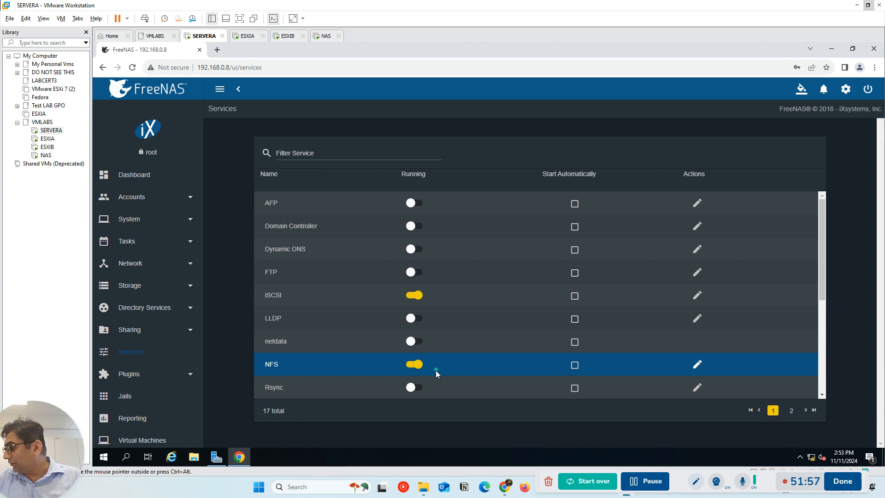
{"action": "scroll", "coordinate": [471, 363], "scroll_direction": "down", "scroll_amount": 2}
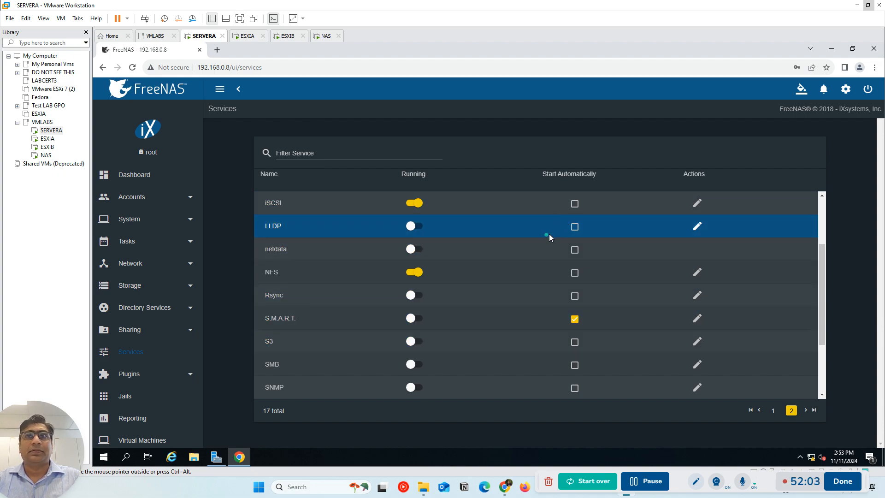
{"action": "left_click", "coordinate": [575, 203]}
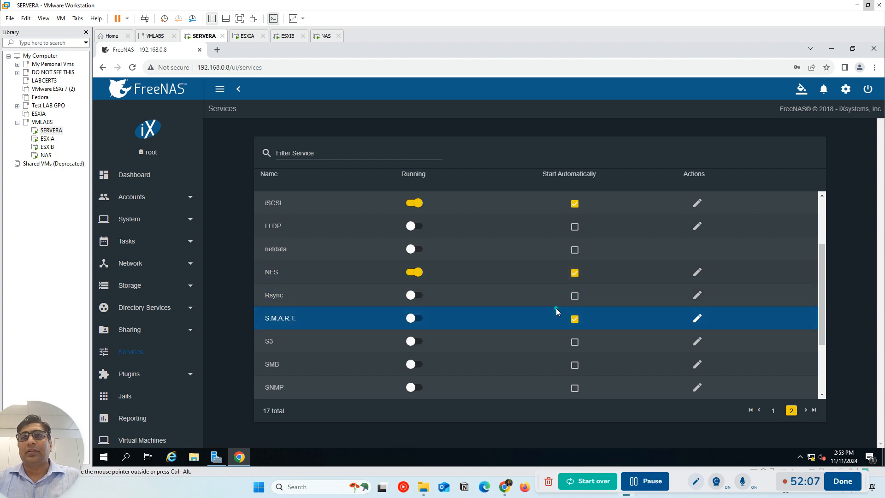
{"action": "scroll", "coordinate": [556, 307], "scroll_direction": "down", "scroll_amount": 3}
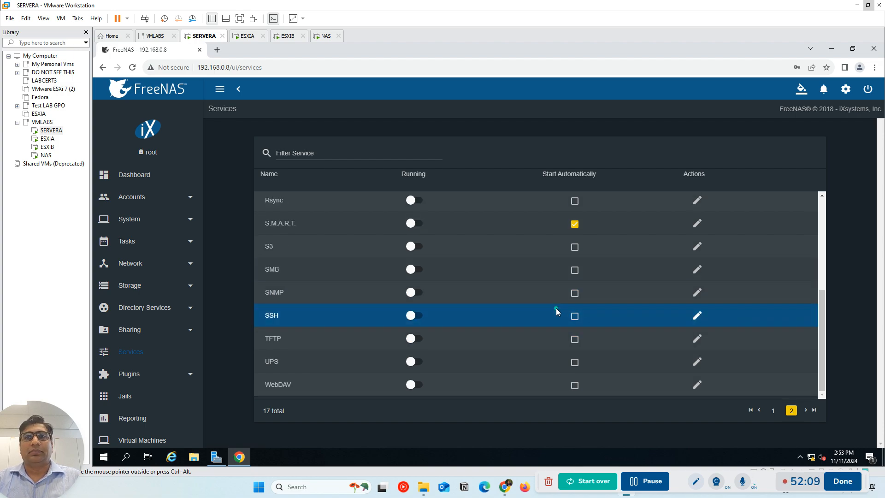
{"action": "scroll", "coordinate": [556, 308], "scroll_direction": "up", "scroll_amount": 6}
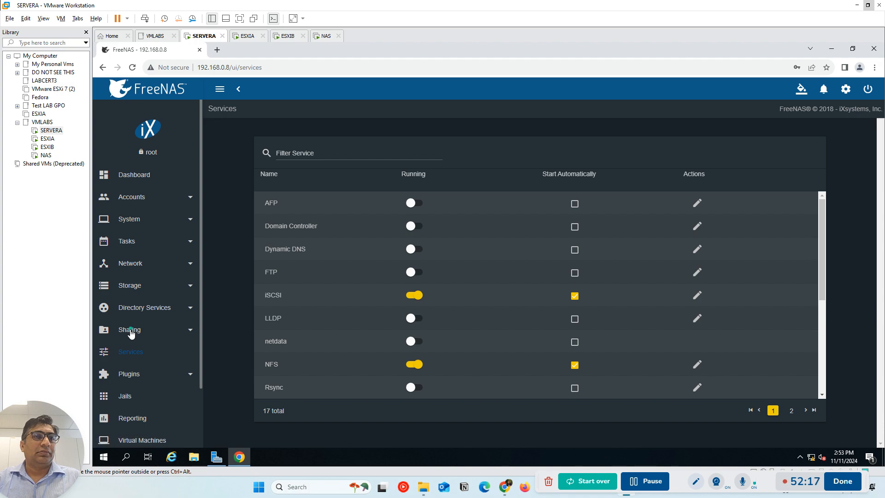
Check the storage pools and the list of disks in FreeNAS
{"action": "key", "text": "Num_Lock"}
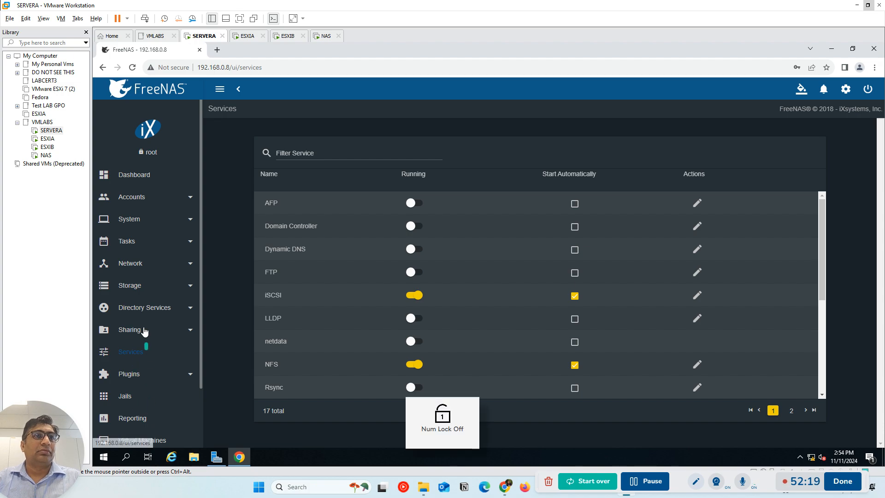
{"action": "left_click", "coordinate": [136, 285]}
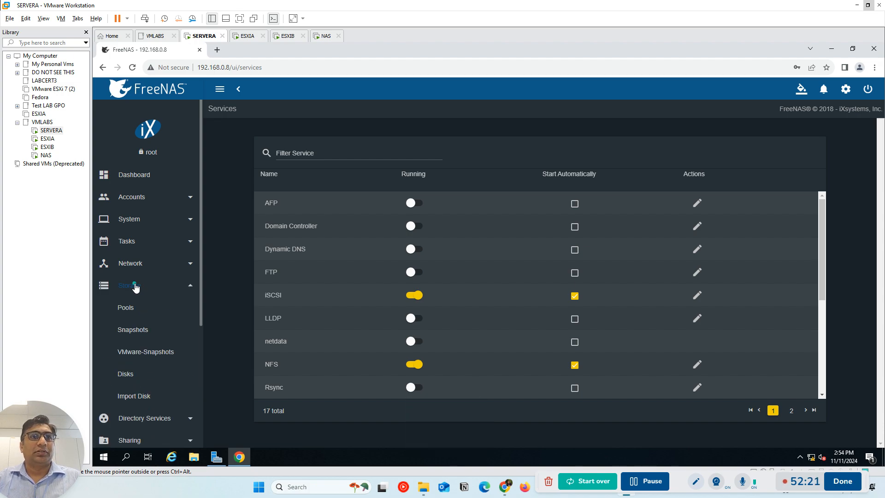
{"action": "left_click", "coordinate": [125, 307]}
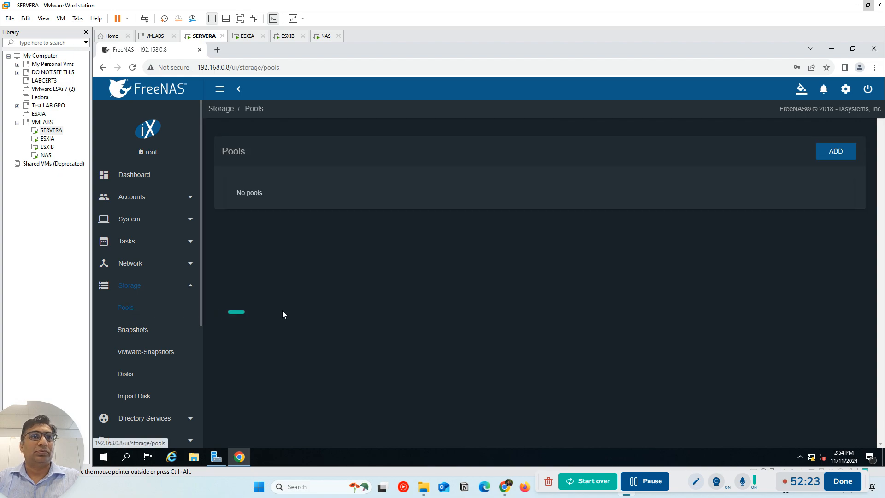
{"action": "key", "text": "Num_Lock"}
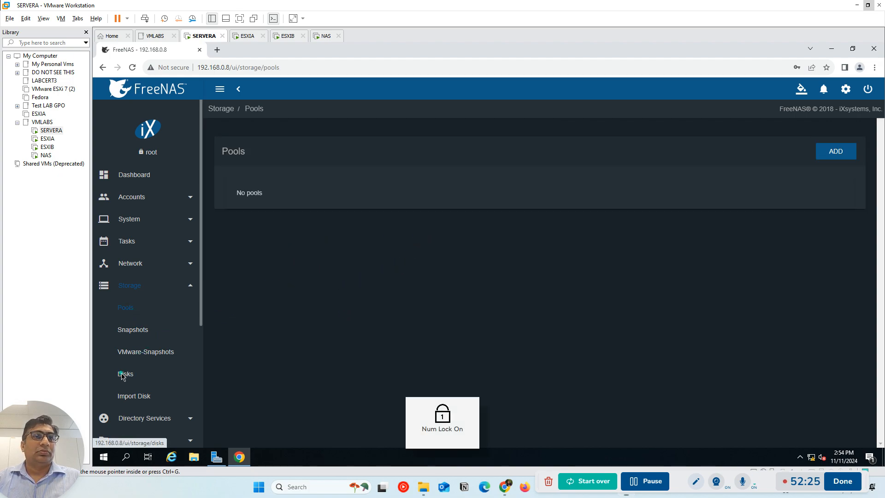
{"action": "key", "text": "Num_Lock"}
{"action": "left_click", "coordinate": [151, 377]}
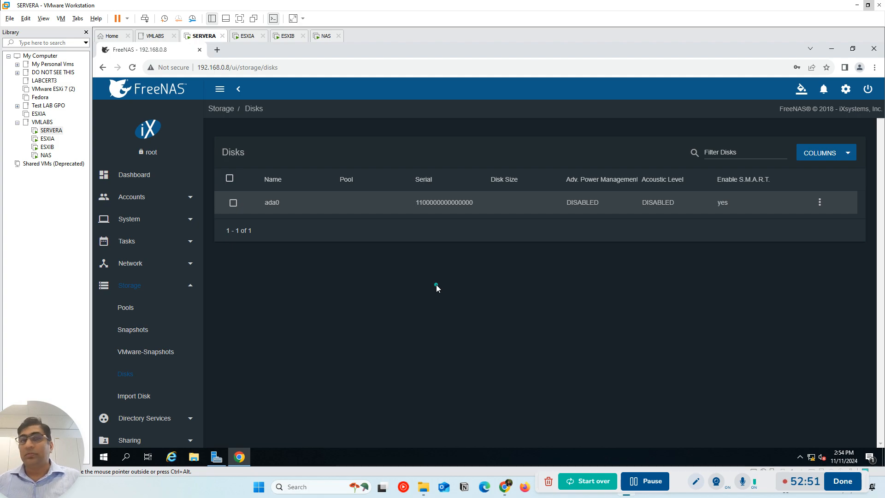
Switch to the NAS virtual machine and open its hardware settings at the existing IDE hard disk
{"action": "key", "text": "ctrl+alt"}
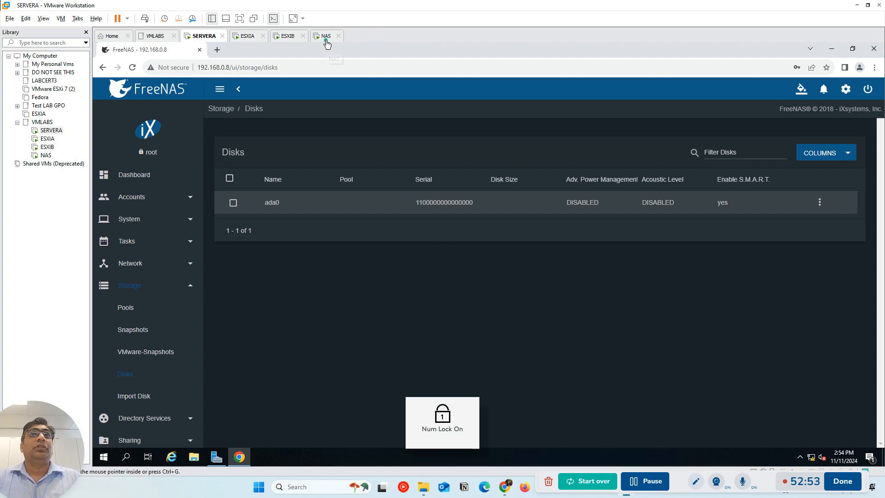
{"action": "left_click", "coordinate": [325, 37]}
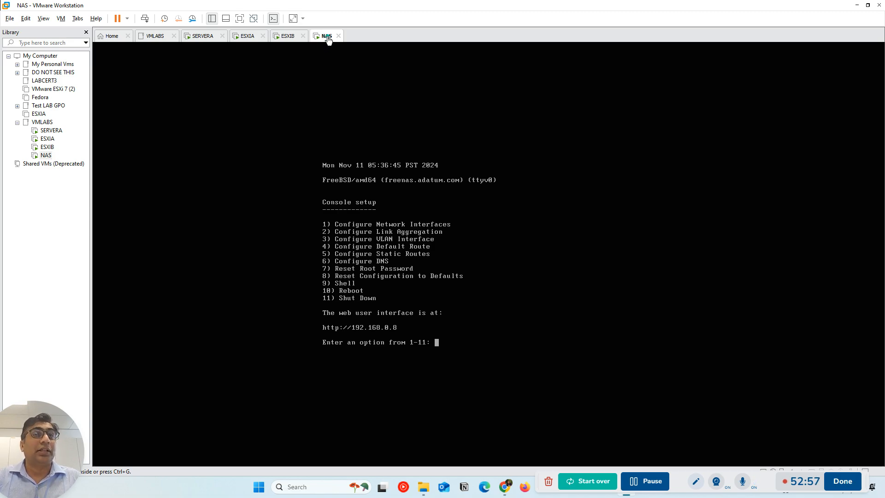
{"action": "right_click", "coordinate": [328, 39]}
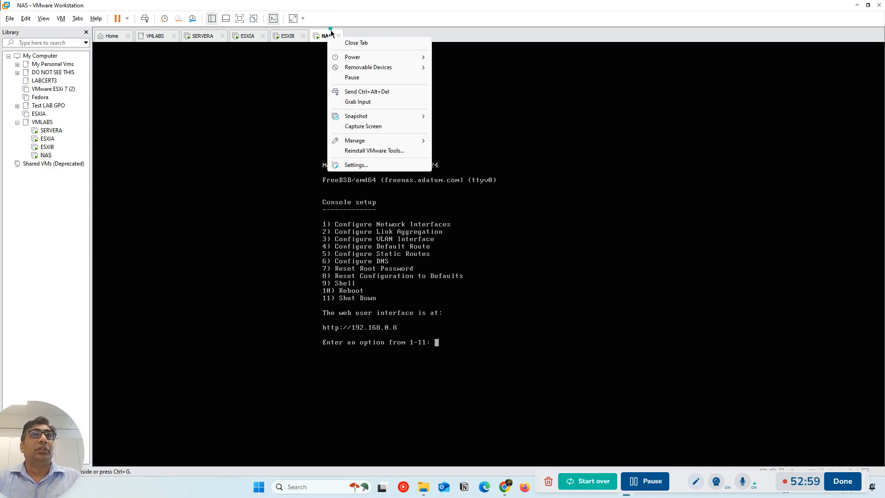
{"action": "left_click", "coordinate": [362, 165]}
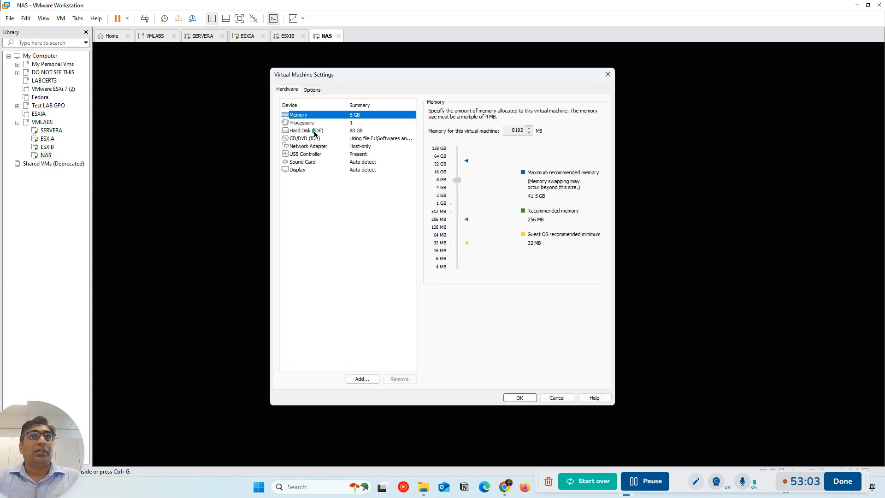
{"action": "left_click", "coordinate": [370, 132]}
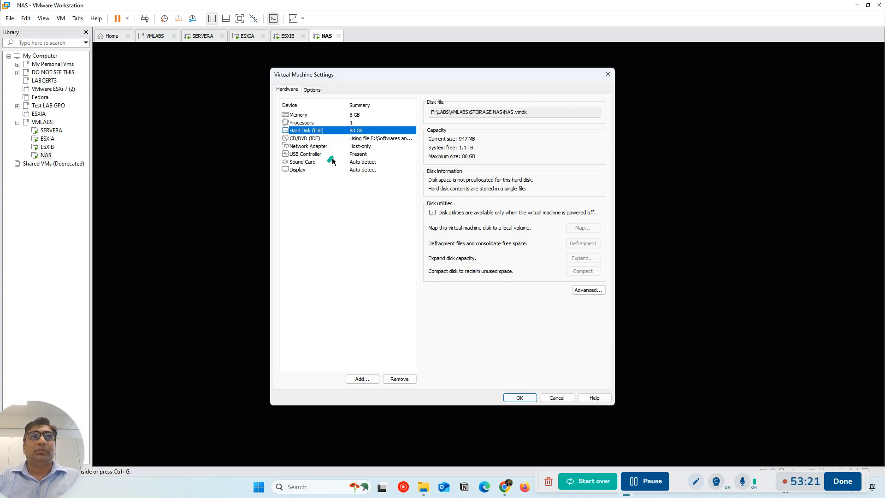
Add a first new SCSI virtual hard disk of 100 GB to the NAS virtual machine, stored as a single file
{"action": "left_click", "coordinate": [362, 379]}
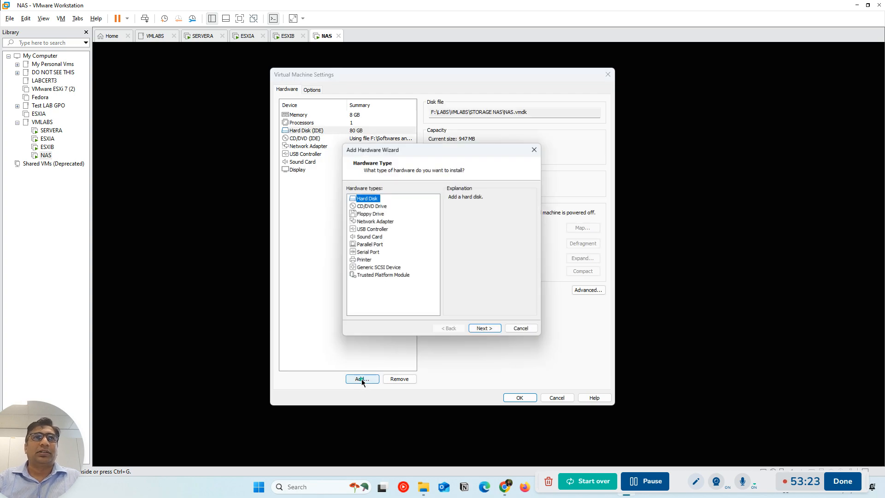
{"action": "left_click", "coordinate": [491, 332]}
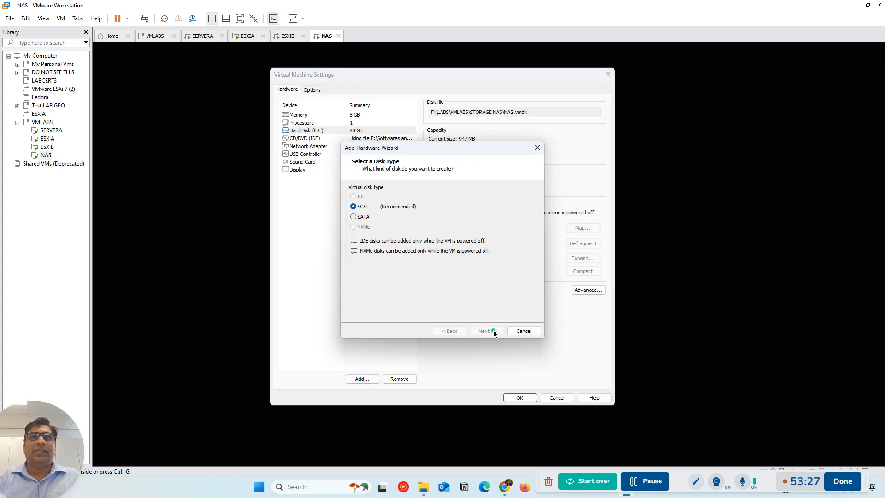
{"action": "left_click", "coordinate": [492, 330]}
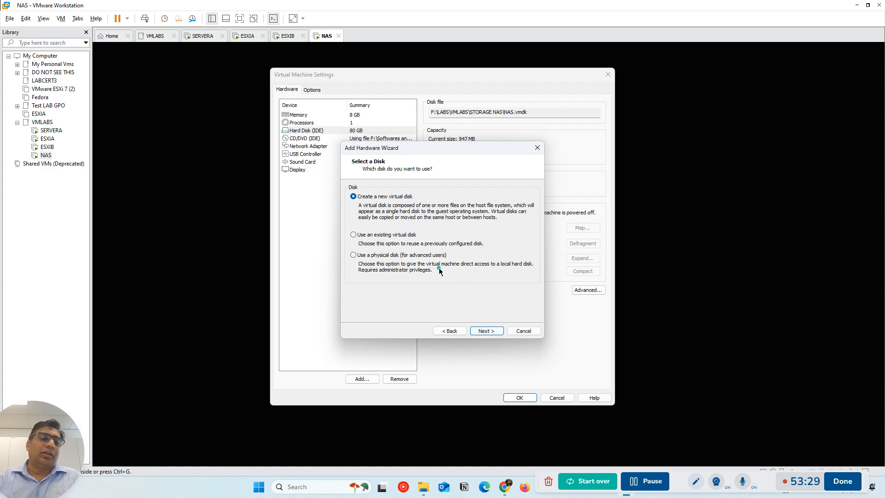
{"action": "left_click", "coordinate": [482, 330]}
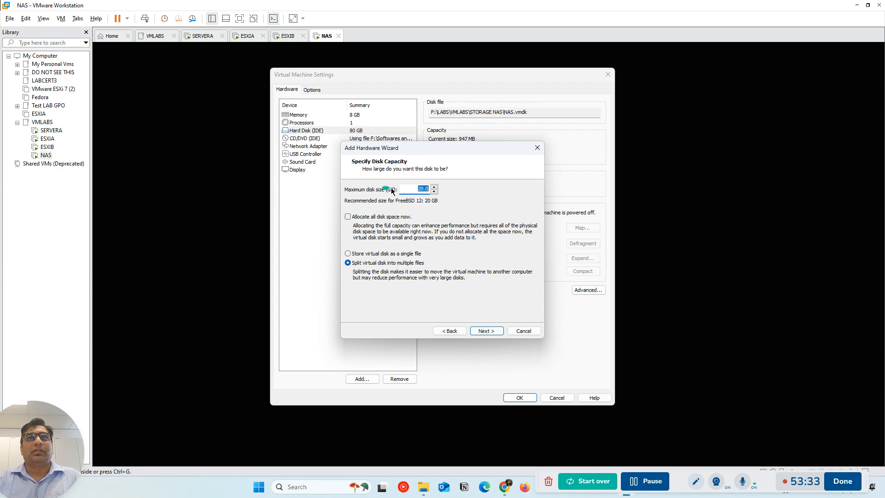
{"action": "left_click", "coordinate": [361, 254]}
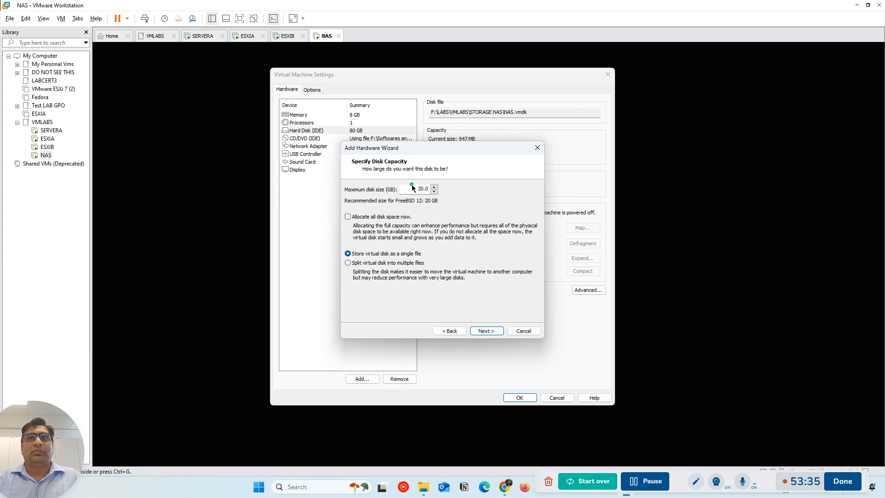
{"action": "left_click_drag", "start_coordinate": [415, 189], "coordinate": [437, 191]}
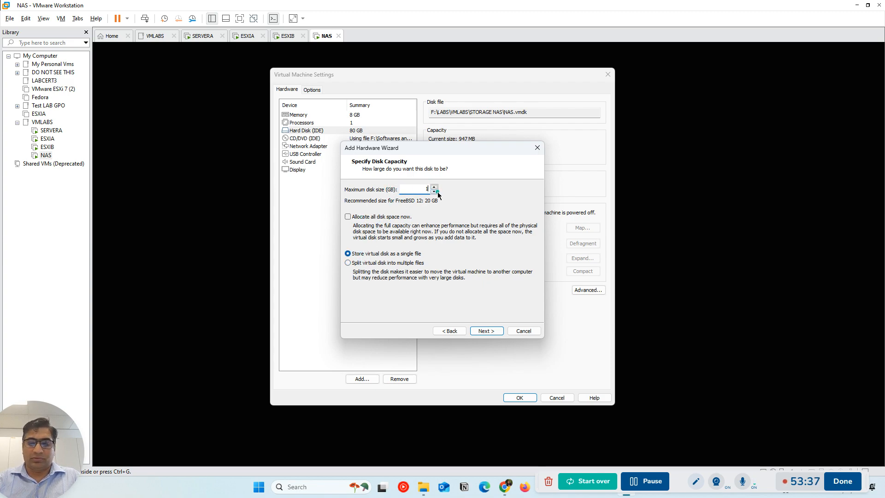
{"action": "left_click", "coordinate": [494, 332]}
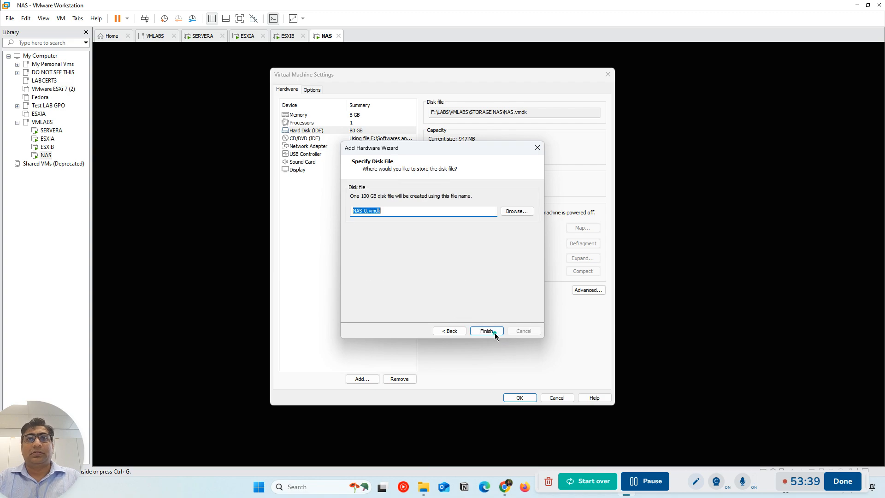
{"action": "left_click", "coordinate": [488, 330]}
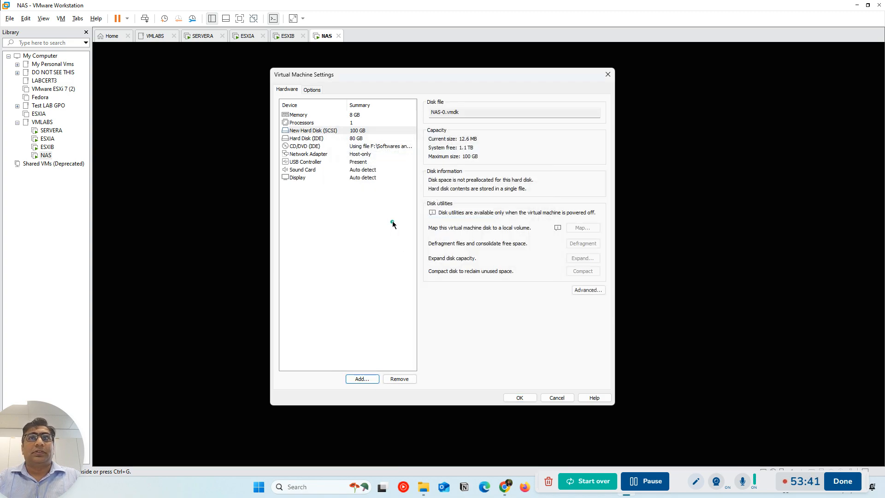
Add a second new SCSI virtual disk with a 100 GB maximum size, stored as a single file
{"action": "left_click", "coordinate": [368, 382]}
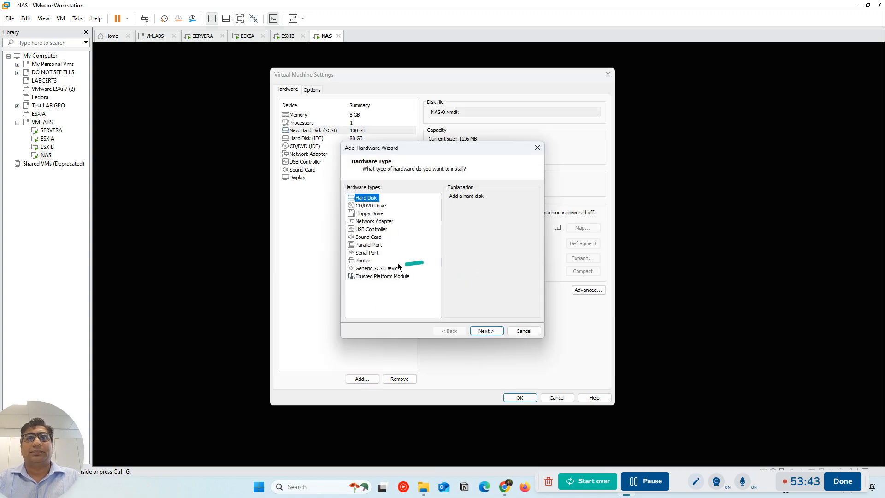
{"action": "left_click", "coordinate": [478, 328]}
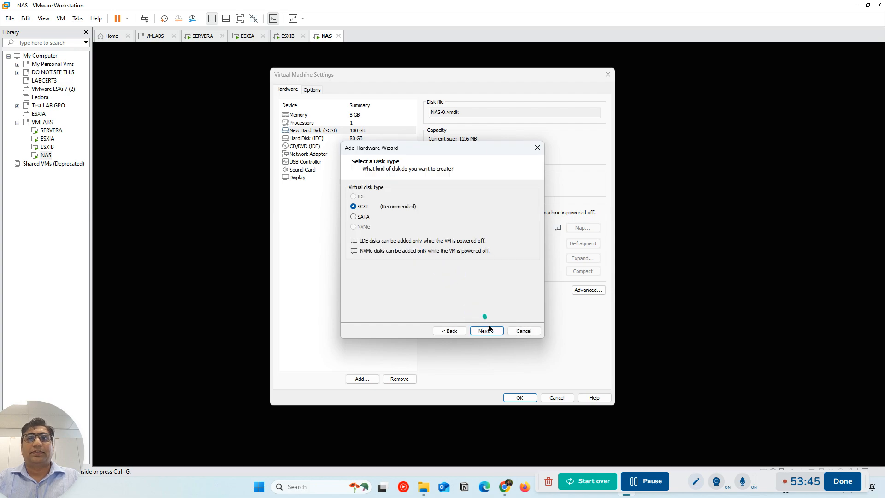
{"action": "left_click", "coordinate": [486, 330]}
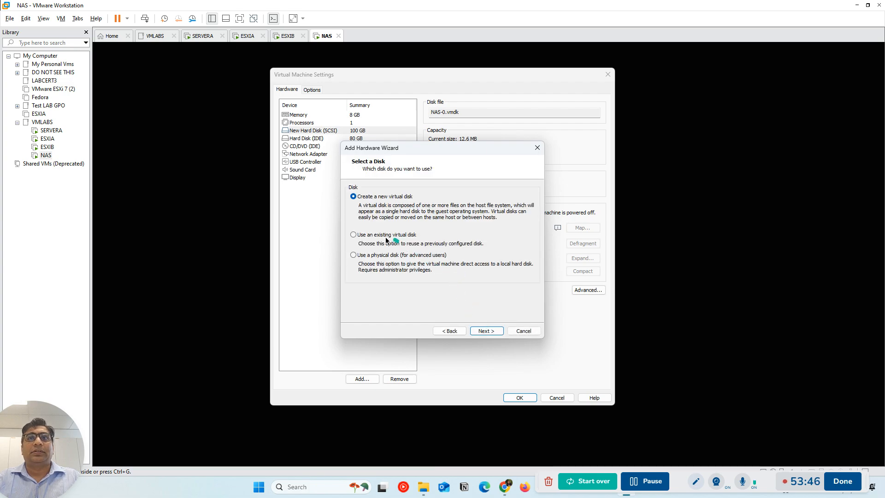
{"action": "left_click", "coordinate": [487, 331]}
{"action": "left_click", "coordinate": [358, 255]}
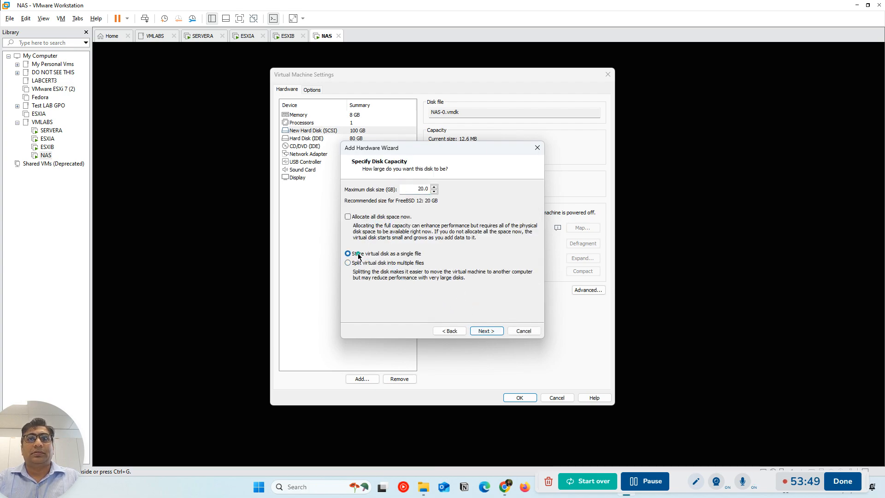
{"action": "double_click", "coordinate": [417, 188]}
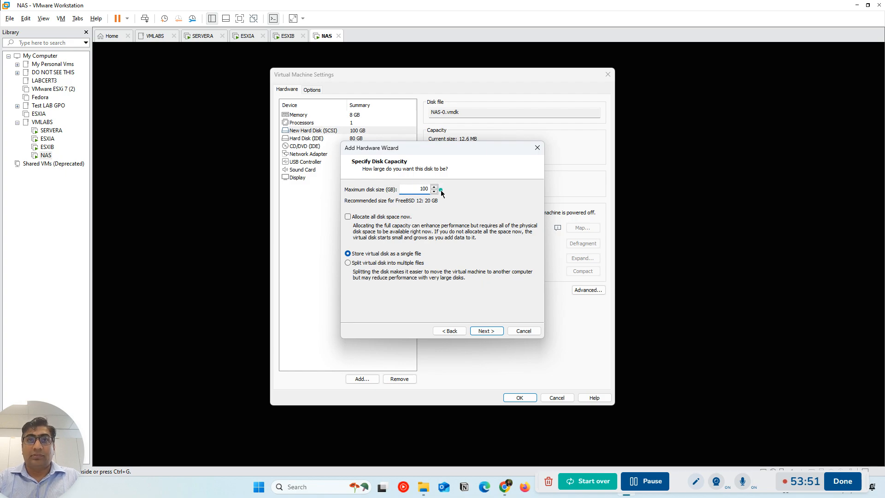
{"action": "left_click", "coordinate": [486, 331]}
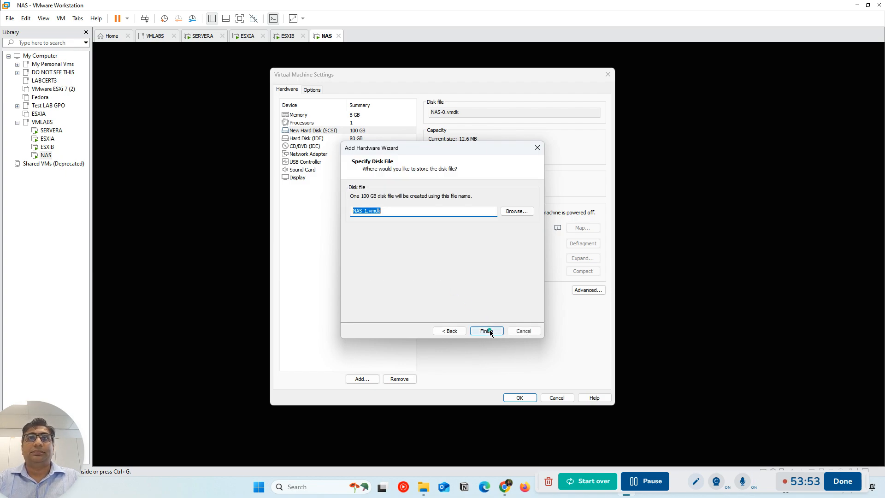
{"action": "left_click", "coordinate": [488, 330]}
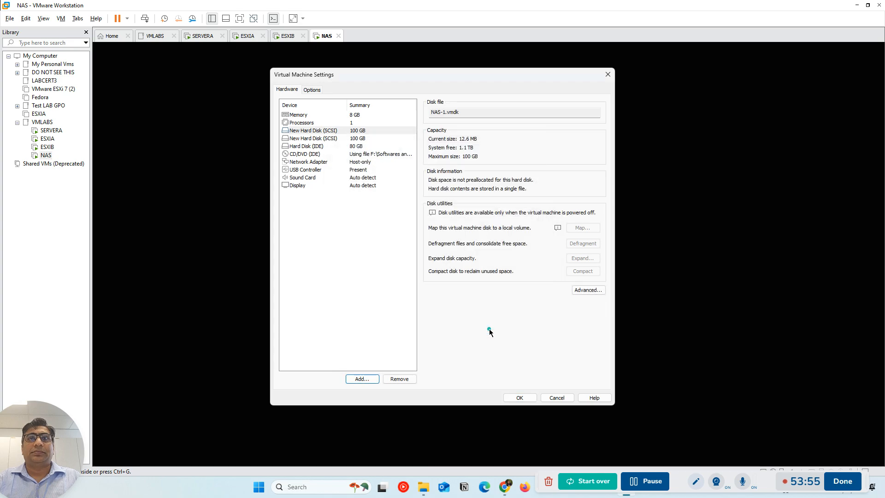
Add a third new SCSI virtual disk, setting its maximum size to 100 GB and storing it as a single file
{"action": "left_click", "coordinate": [362, 378]}
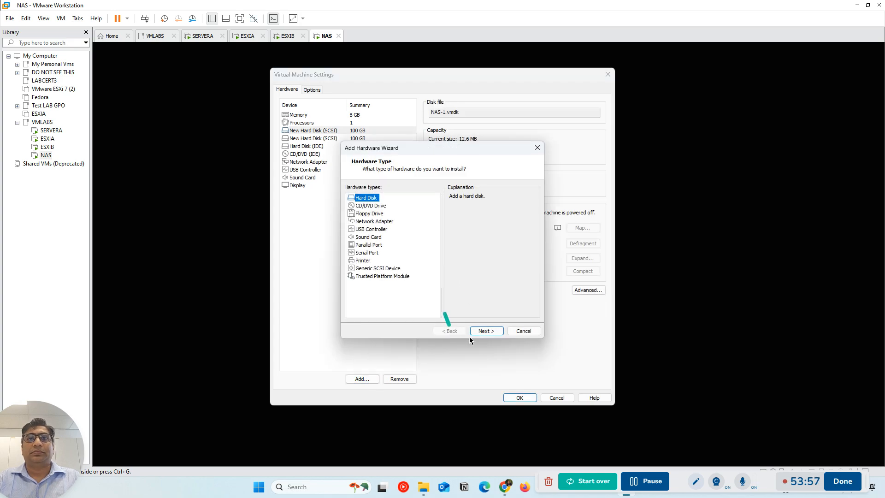
{"action": "left_click", "coordinate": [486, 331]}
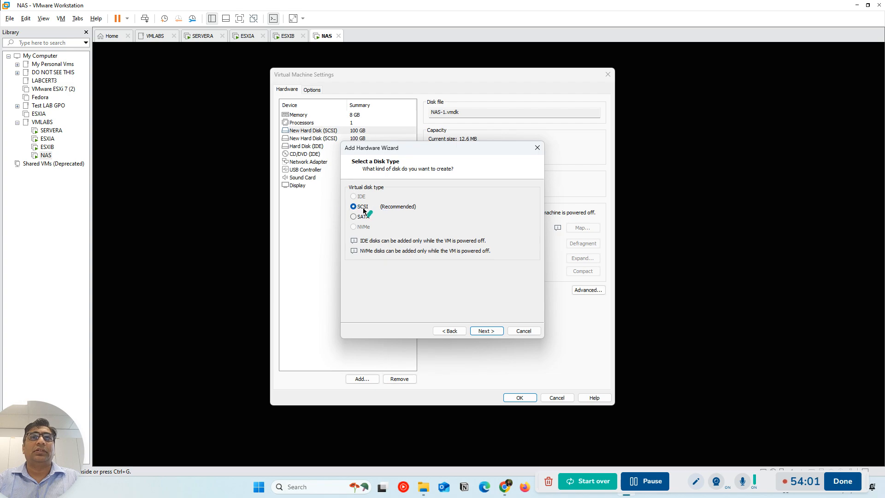
{"action": "left_click", "coordinate": [491, 330]}
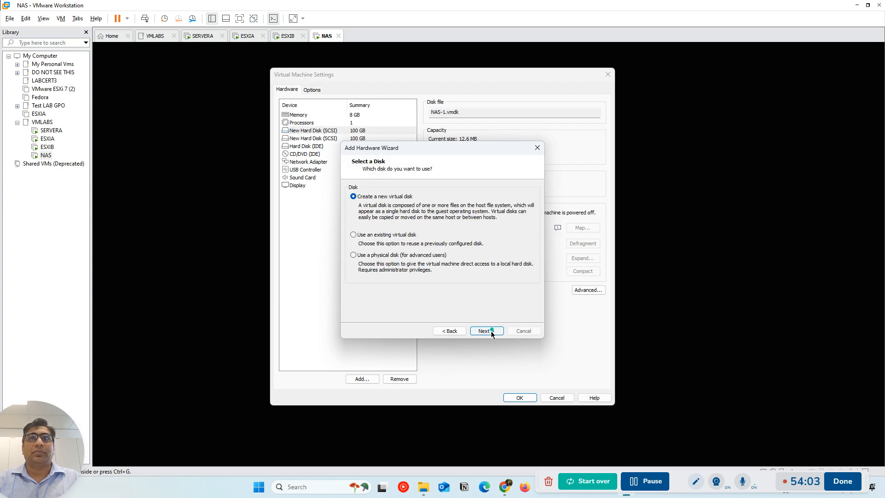
{"action": "left_click", "coordinate": [374, 198]}
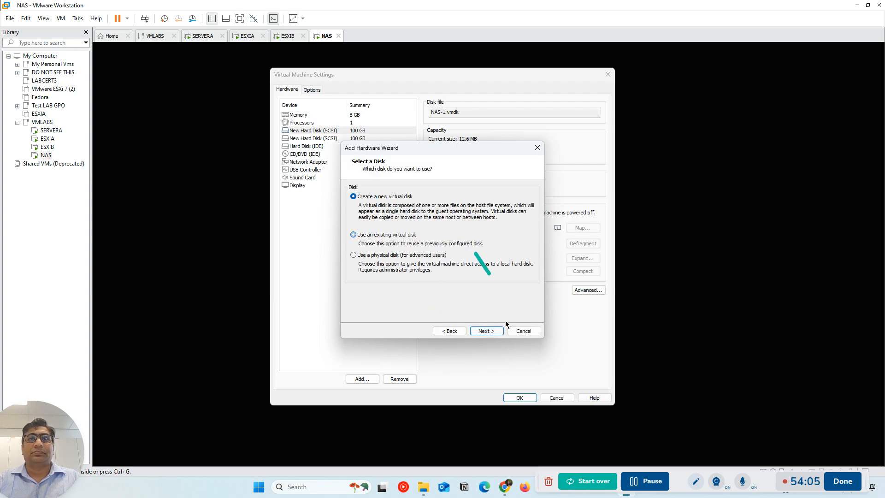
{"action": "left_click", "coordinate": [492, 331]}
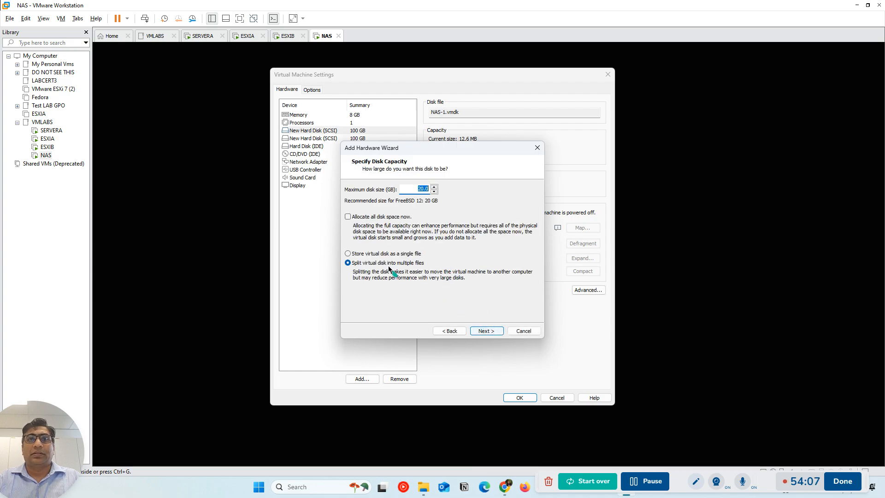
{"action": "left_click", "coordinate": [363, 253]}
{"action": "type", "text": "100"}
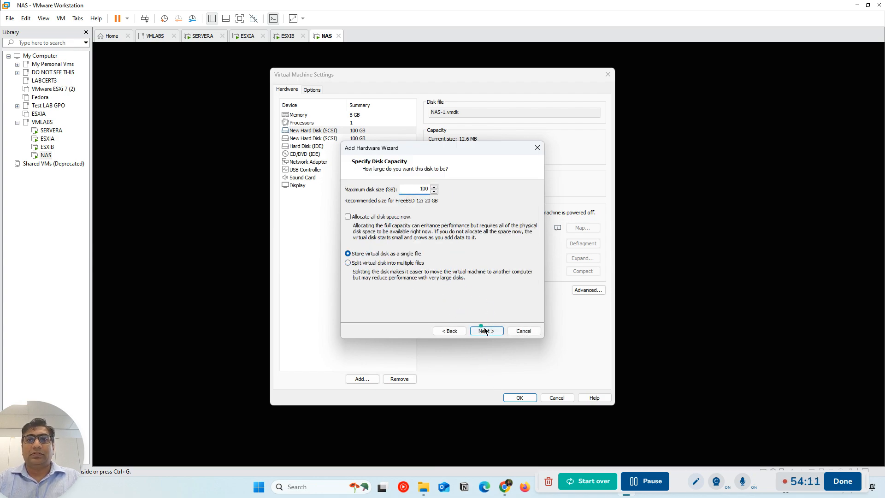
{"action": "left_click", "coordinate": [484, 330]}
{"action": "left_click", "coordinate": [494, 330]}
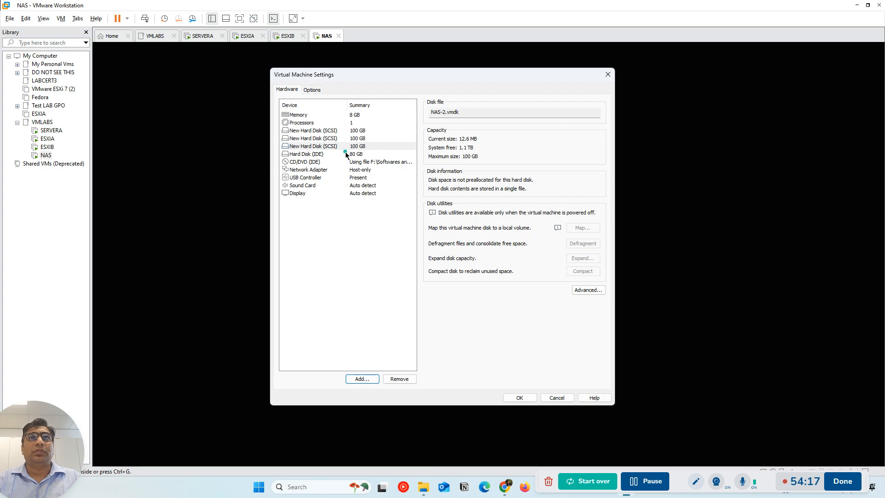
Add a fourth new SCSI virtual disk of 100 GB, stored as a single file
{"action": "left_click", "coordinate": [362, 379]}
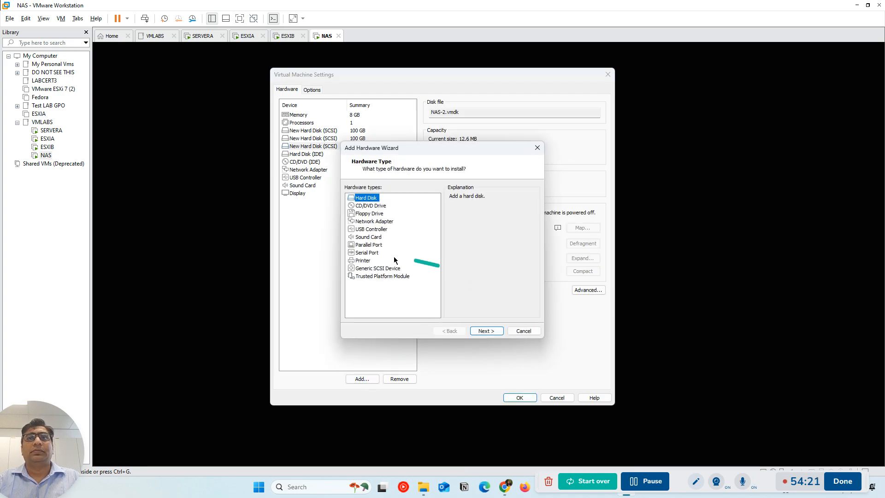
{"action": "left_click", "coordinate": [494, 329]}
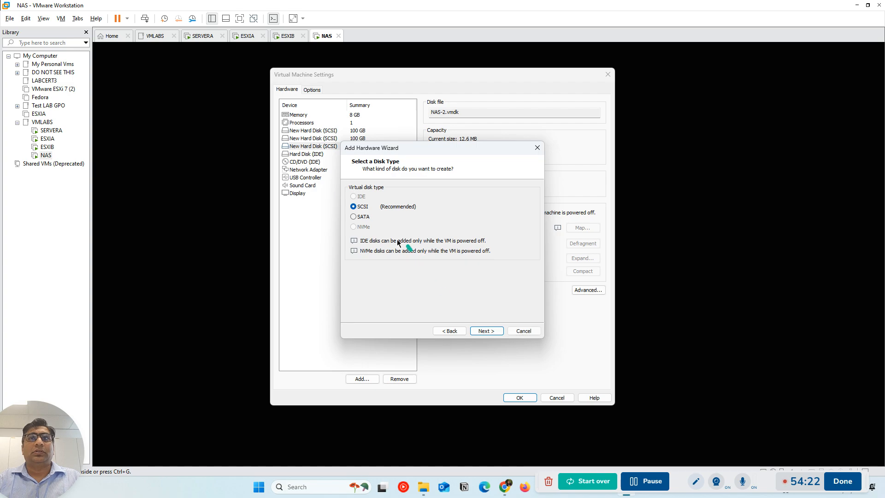
{"action": "left_click", "coordinate": [480, 330]}
{"action": "left_click", "coordinate": [490, 331]}
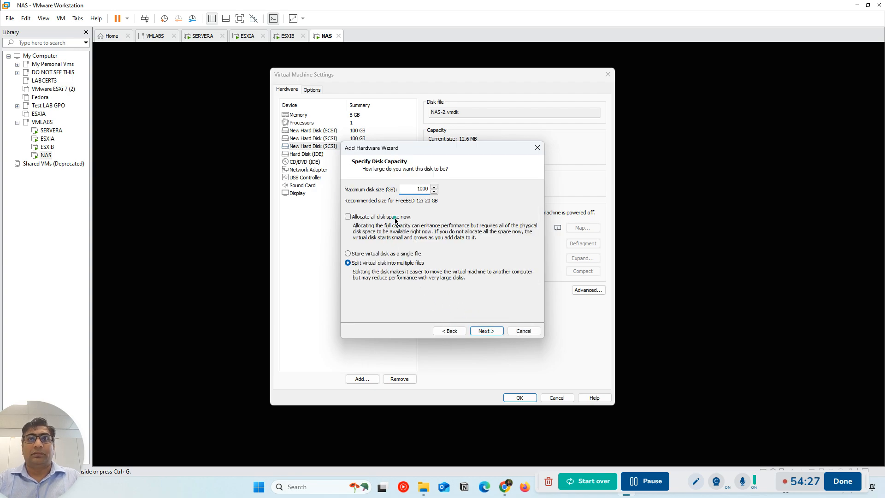
{"action": "key", "text": "BackSpace"}
{"action": "left_click", "coordinate": [378, 255]}
{"action": "left_click", "coordinate": [480, 330]}
{"action": "left_click", "coordinate": [491, 328]}
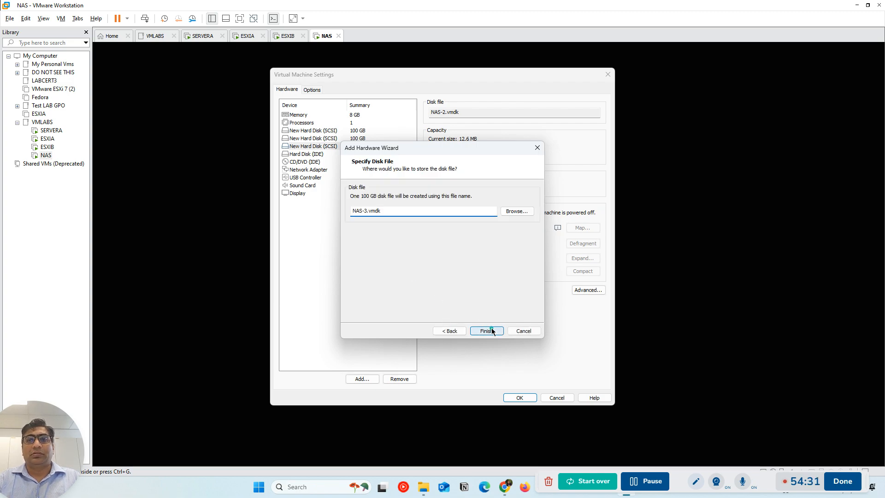
Try to apply the four new 100 GB SCSI disks to the running NAS virtual machine
{"action": "left_click", "coordinate": [528, 398]}
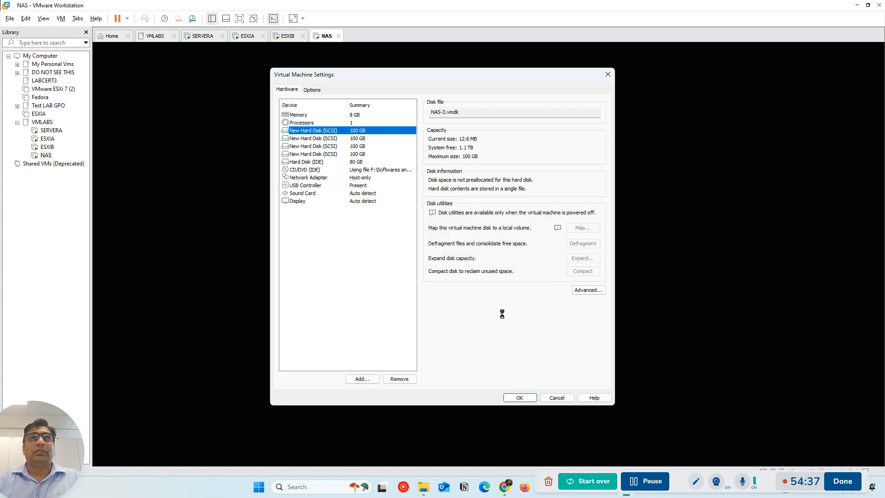
{"action": "left_click", "coordinate": [521, 397]}
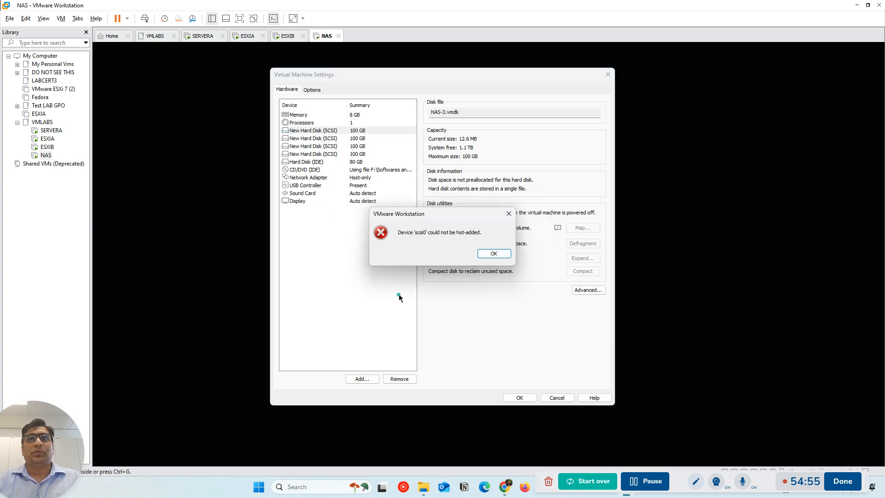
{"action": "left_click", "coordinate": [493, 254]}
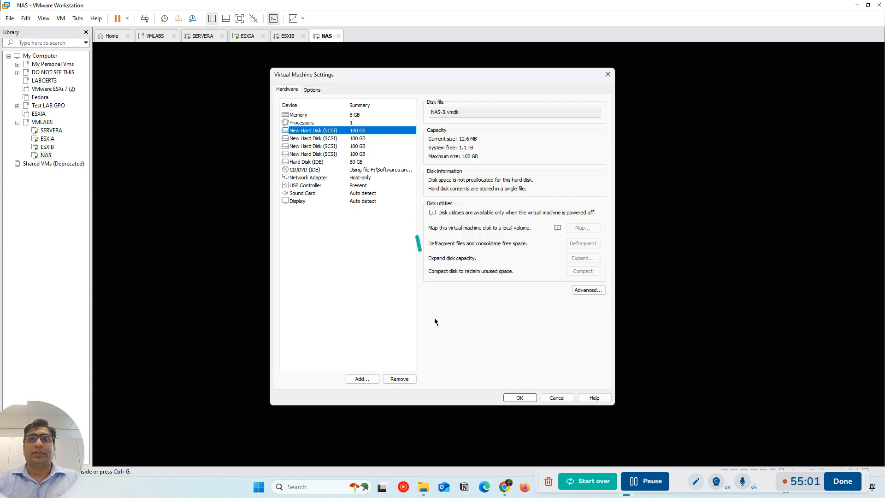
{"action": "left_click", "coordinate": [520, 399]}
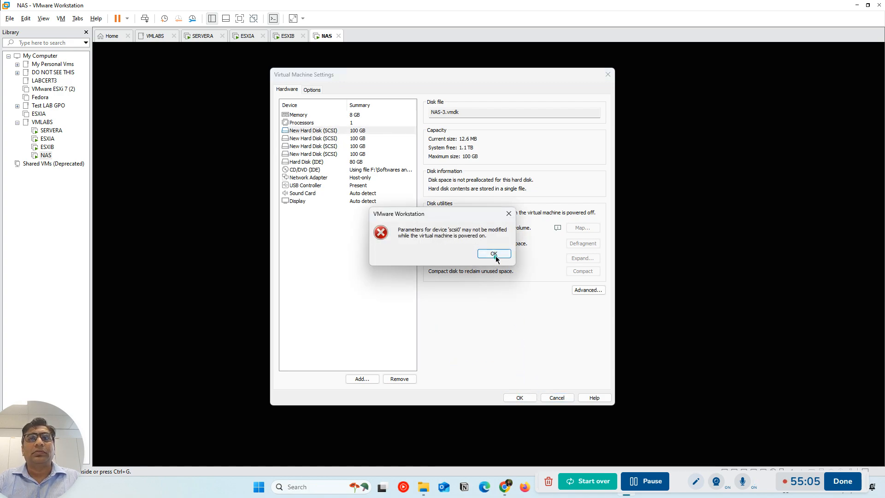
{"action": "left_click", "coordinate": [493, 254]}
Remove the four new 100 GB SCSI disks from the NAS device list and close the virtual machine settings
{"action": "left_click", "coordinate": [404, 380]}
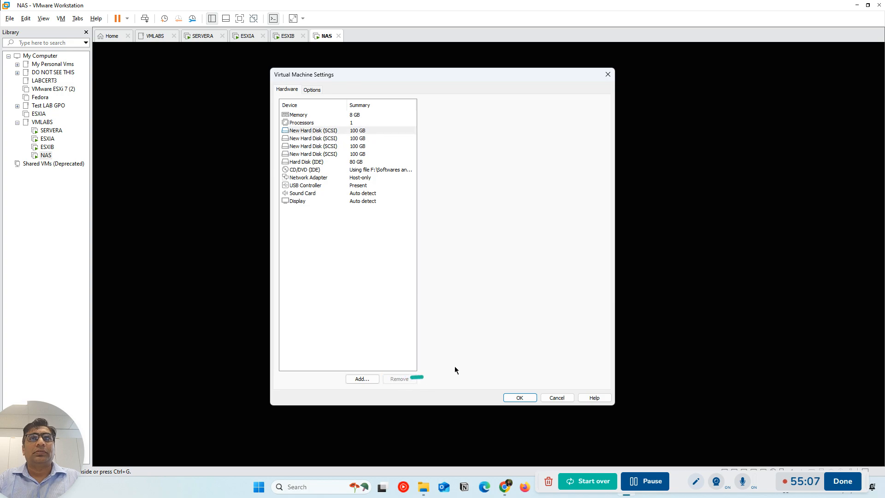
{"action": "left_click", "coordinate": [525, 398]}
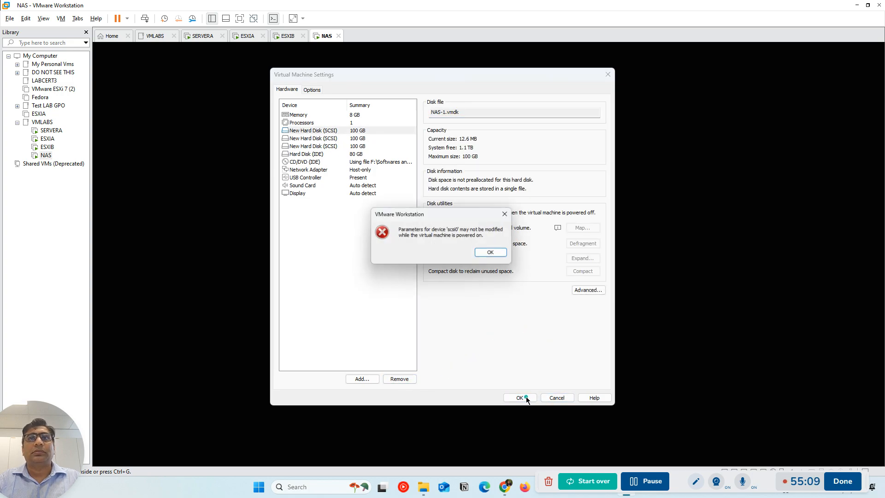
{"action": "left_click", "coordinate": [493, 255]}
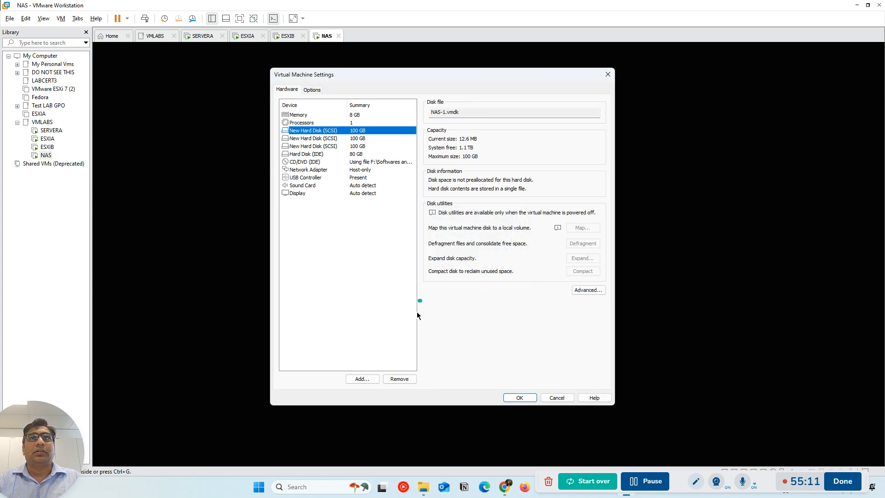
{"action": "left_click", "coordinate": [397, 378]}
{"action": "left_click", "coordinate": [397, 377]}
{"action": "left_click", "coordinate": [397, 377]}
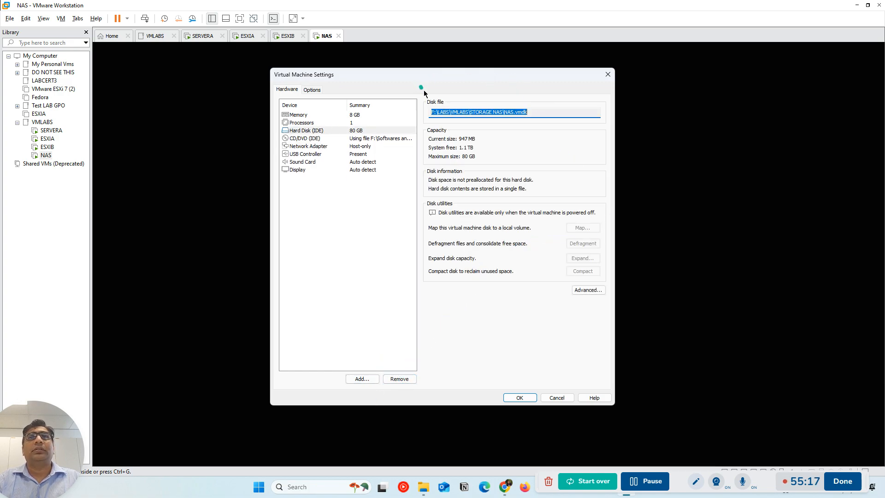
{"action": "left_click_drag", "start_coordinate": [430, 75], "coordinate": [475, 98]}
{"action": "left_click", "coordinate": [649, 100]}
Shut down the NAS virtual machine with option 11 of the FreeNAS console setup and confirm with y
{"action": "left_click", "coordinate": [474, 334]}
{"action": "type", "text": "11"}
{"action": "key", "text": "Return"}
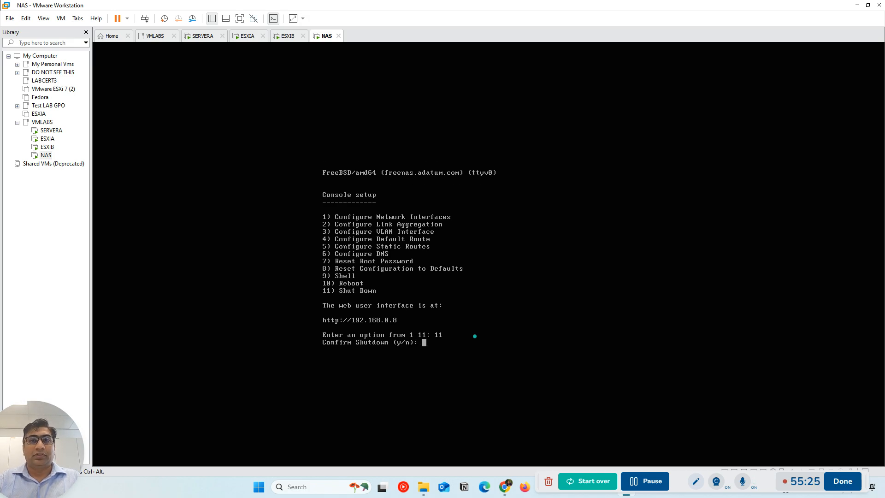
{"action": "type", "text": "y"}
{"action": "key", "text": "Return"}
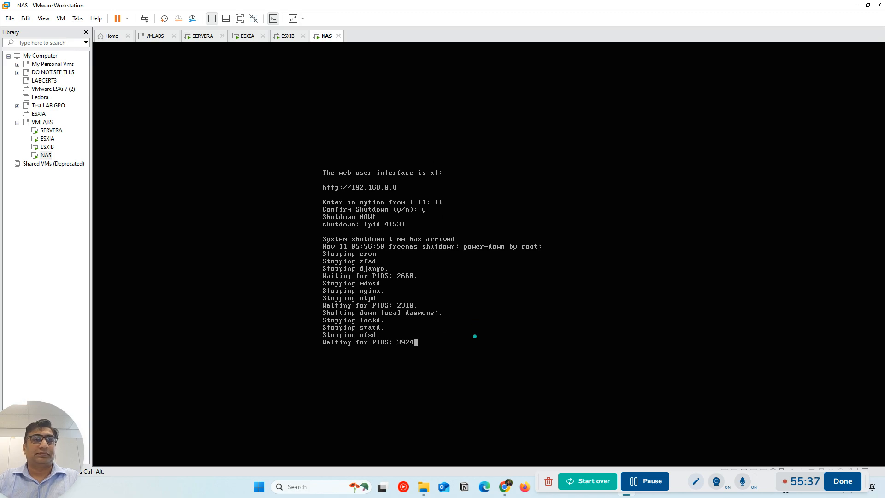
On SERVERA, open the ESXi web interface at 192.168.0.5 in a new browser tab and proceed past the certificate warning
{"action": "key", "text": "ctrl+alt"}
{"action": "left_click", "coordinate": [197, 38]}
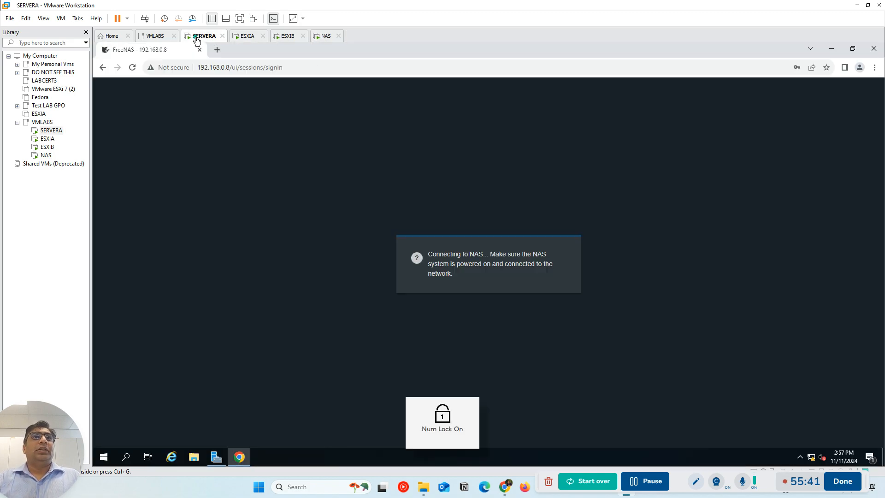
{"action": "left_click", "coordinate": [216, 50]}
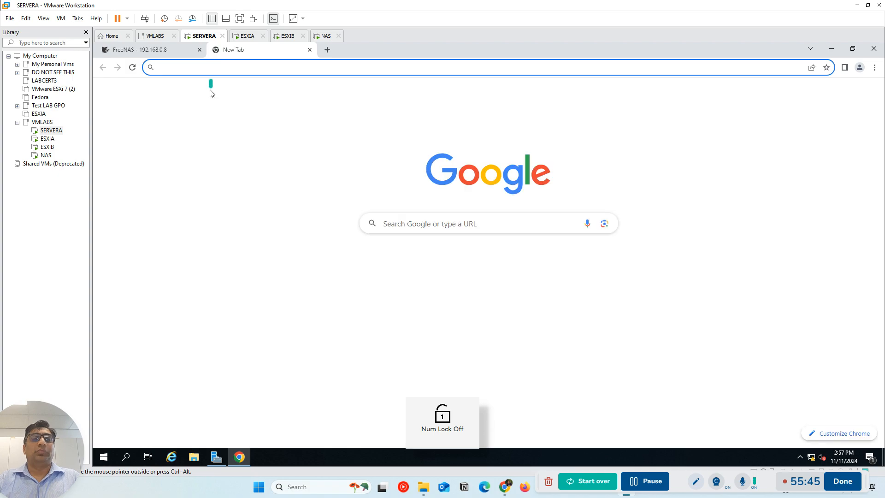
{"action": "type", "text": "1"}
{"action": "key", "text": "BackSpace"}
{"action": "key", "text": "BackSpace"}
{"action": "type", "text": "192"}
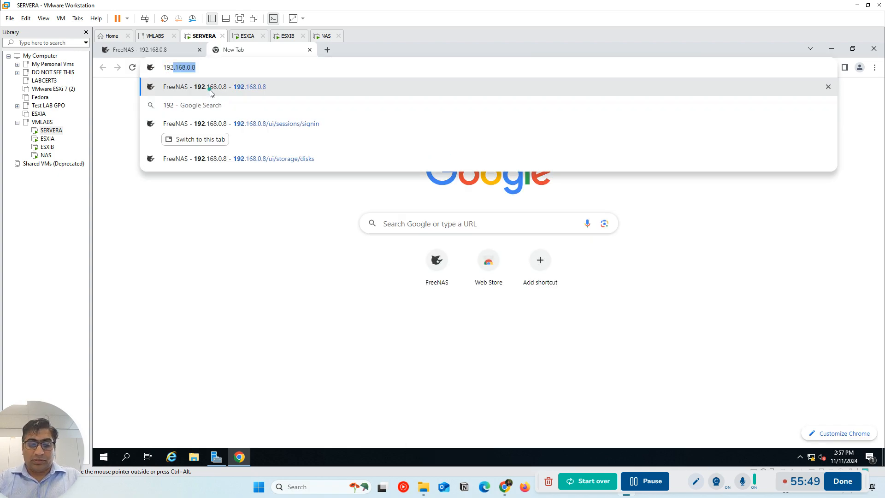
{"action": "type", "text": ".168.0."}
{"action": "key", "text": "BackSpace"}
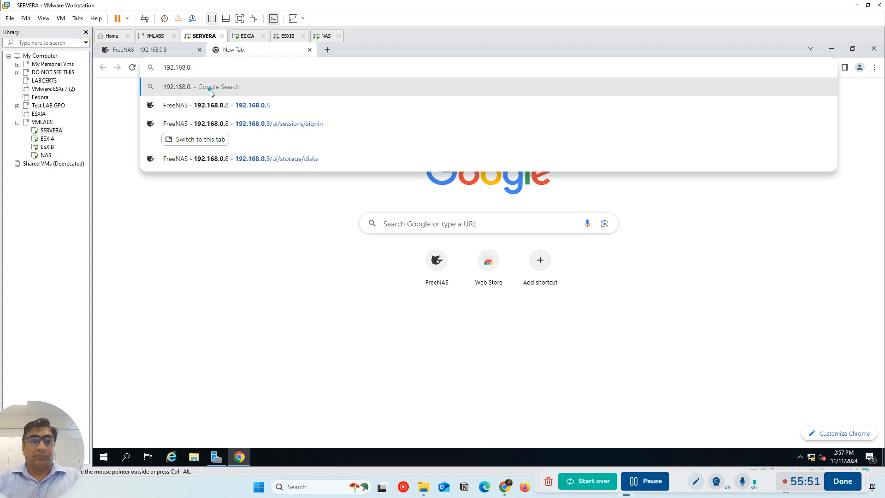
{"action": "type", "text": "5"}
{"action": "key", "text": "Return"}
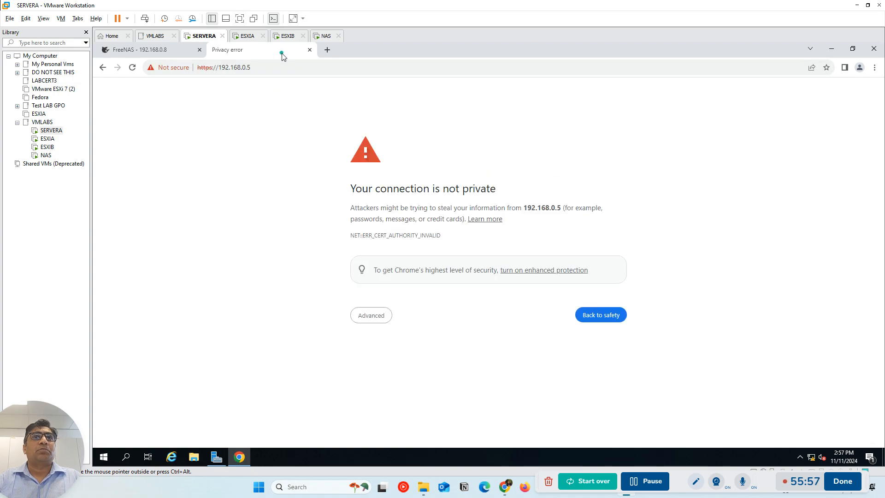
{"action": "left_click", "coordinate": [369, 321]}
{"action": "left_click", "coordinate": [382, 386]}
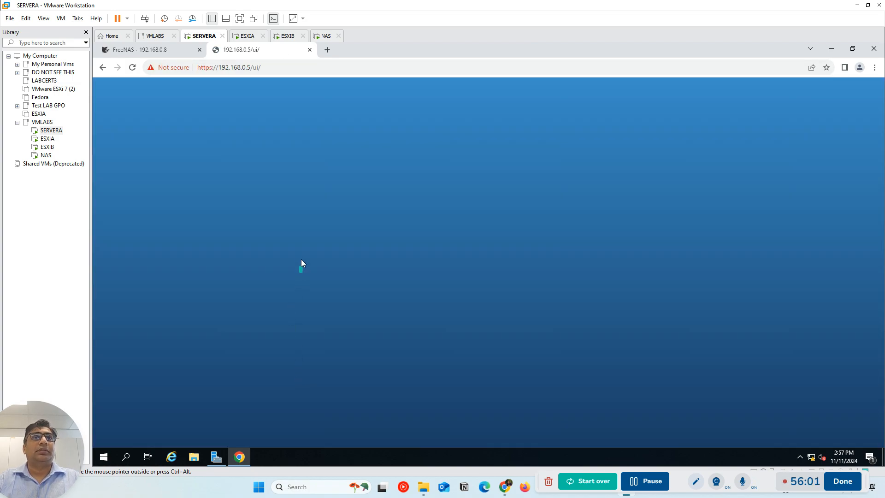
Log in to the ESXi host as root with the account password and accept the Customer Experience Improvement Program notice
{"action": "left_click", "coordinate": [186, 234]}
{"action": "left_click", "coordinate": [186, 233]}
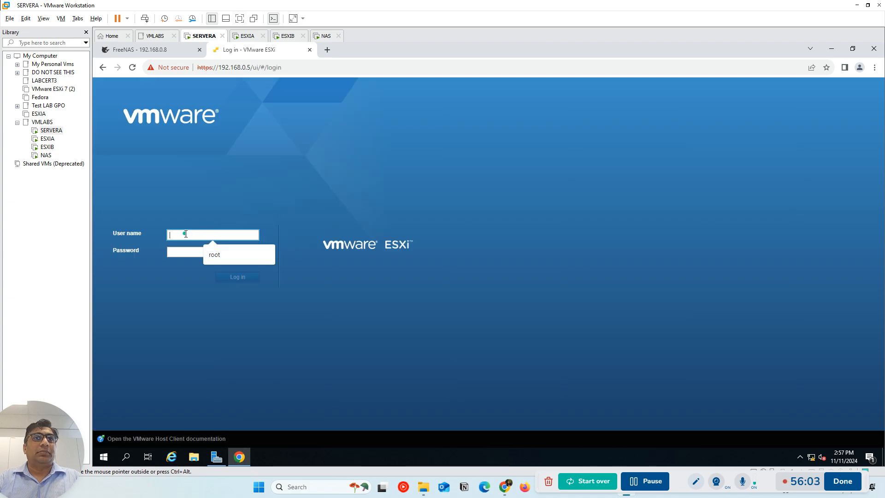
{"action": "left_click", "coordinate": [216, 253]}
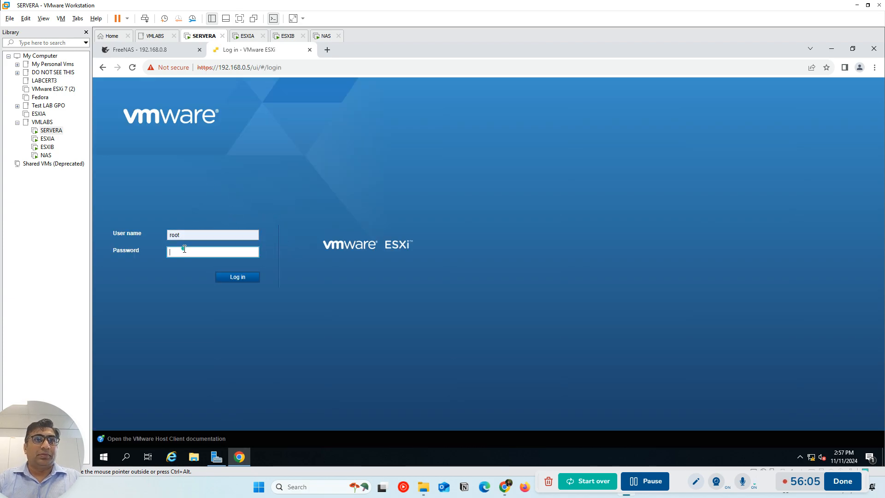
{"action": "left_click", "coordinate": [185, 249]}
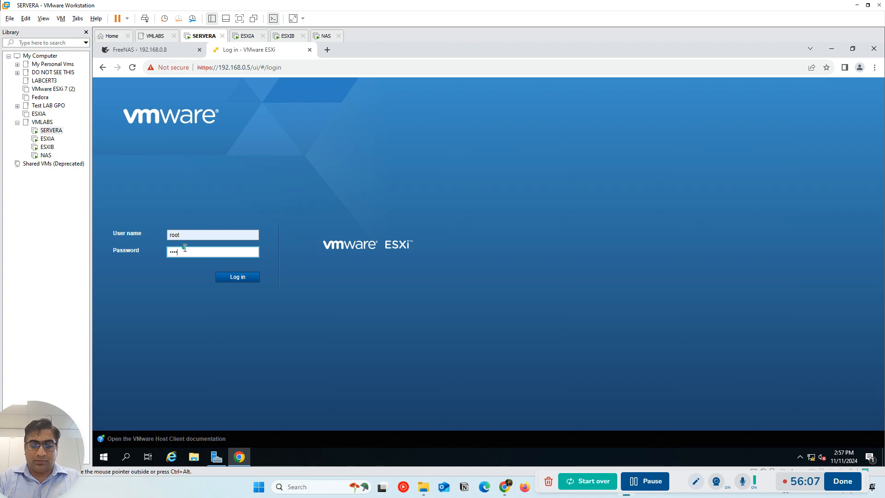
{"action": "key", "text": "Return"}
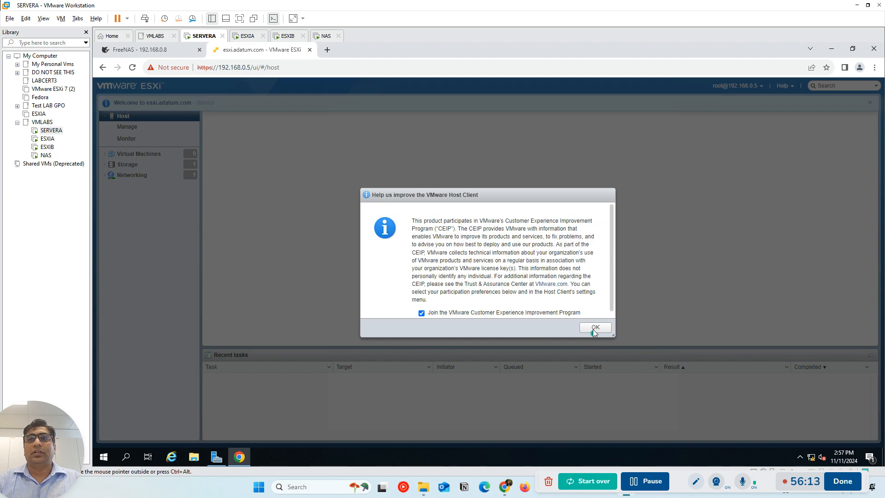
{"action": "left_click", "coordinate": [593, 327]}
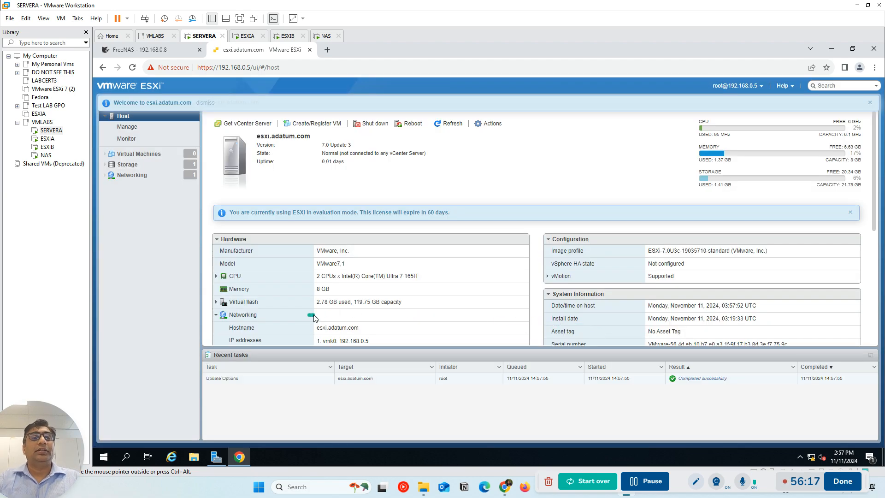
Look over the ESXi host's virtual machines, datastores and network port groups
{"action": "left_click", "coordinate": [153, 156]}
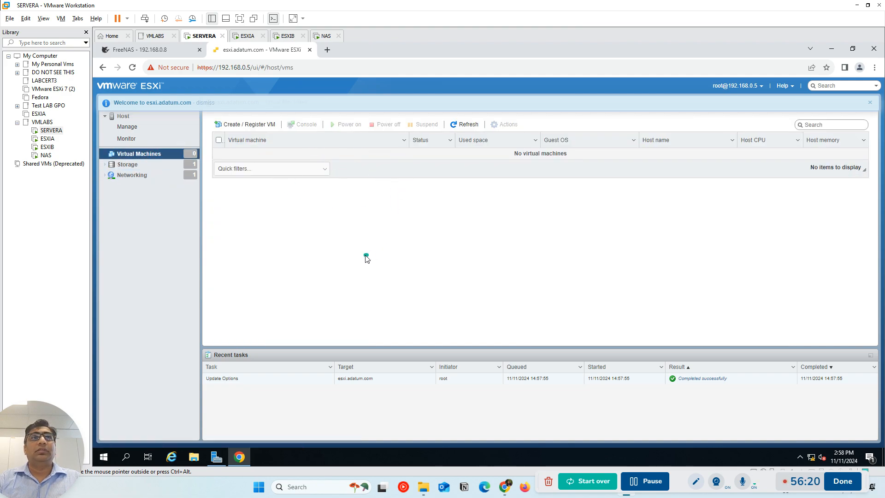
{"action": "left_click", "coordinate": [131, 165]}
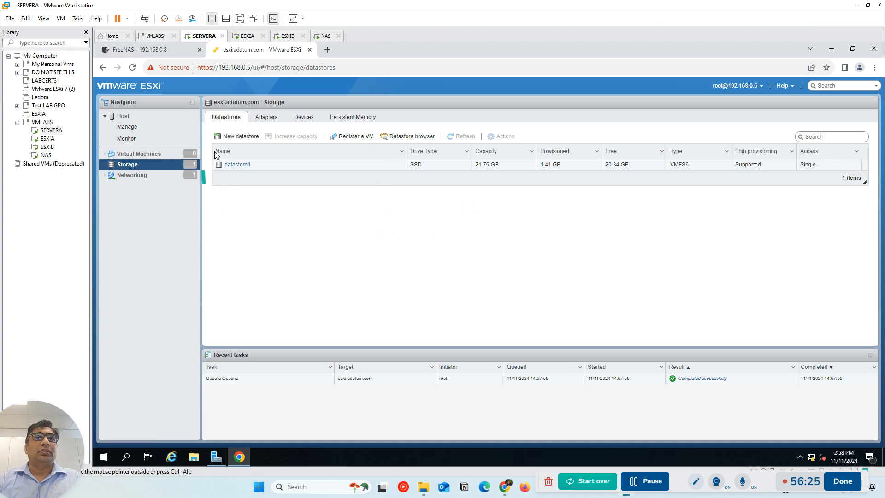
{"action": "left_click", "coordinate": [142, 176]}
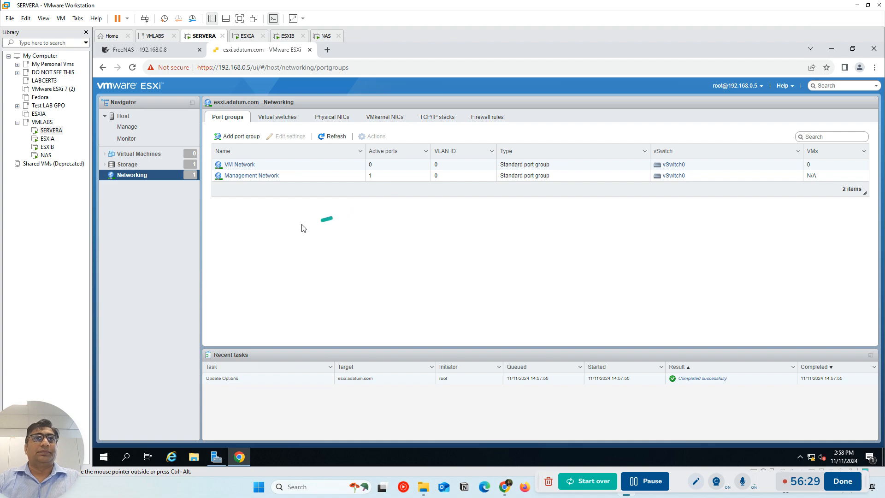
{"action": "left_click", "coordinate": [147, 154]}
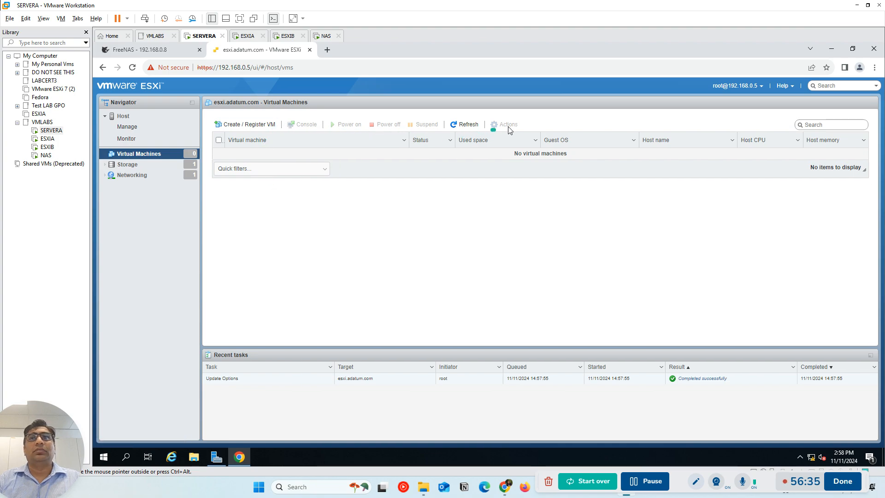
Examine the host's networking configuration, covering virtual switches, physical NICs, VMkernel NICs, TCP/IP stacks and firewall rules
{"action": "left_click", "coordinate": [132, 175]}
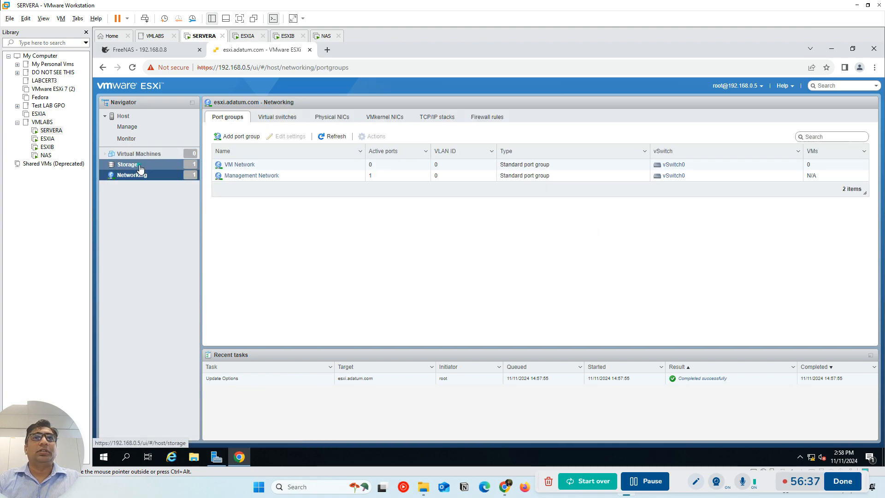
{"action": "left_click", "coordinate": [283, 118]}
{"action": "left_click", "coordinate": [340, 120]}
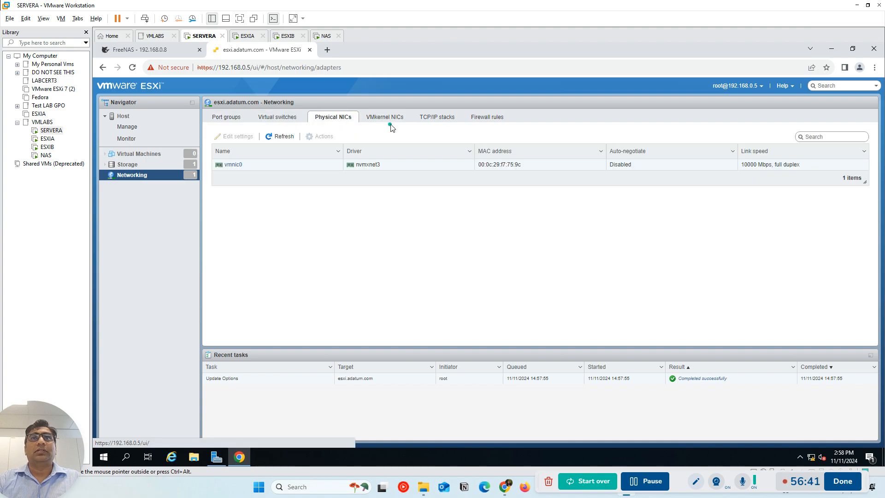
{"action": "left_click", "coordinate": [389, 119]}
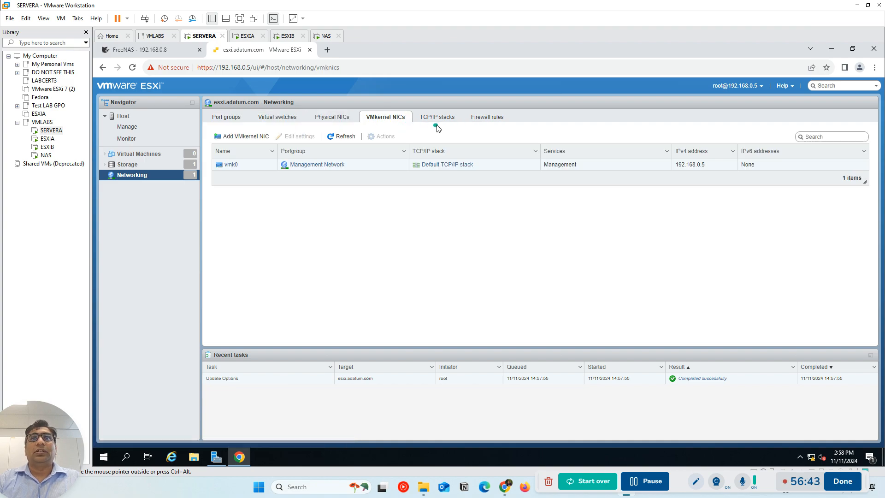
{"action": "left_click", "coordinate": [438, 121]}
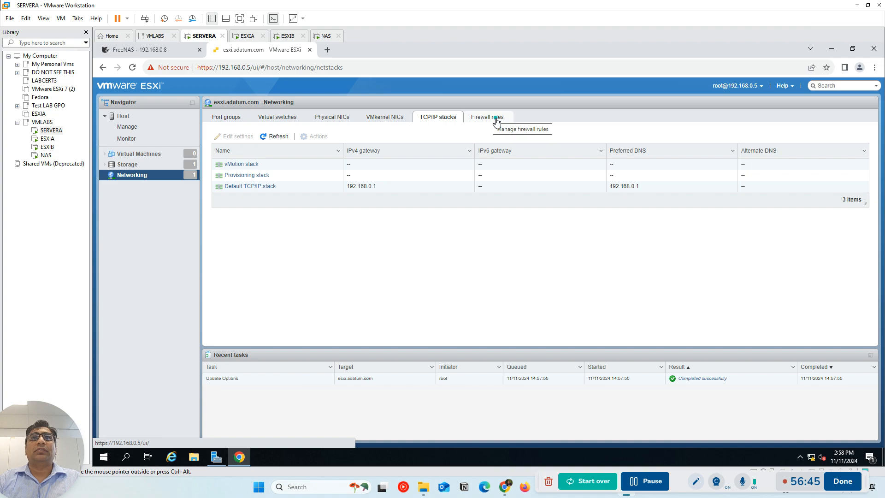
{"action": "left_click", "coordinate": [485, 119]}
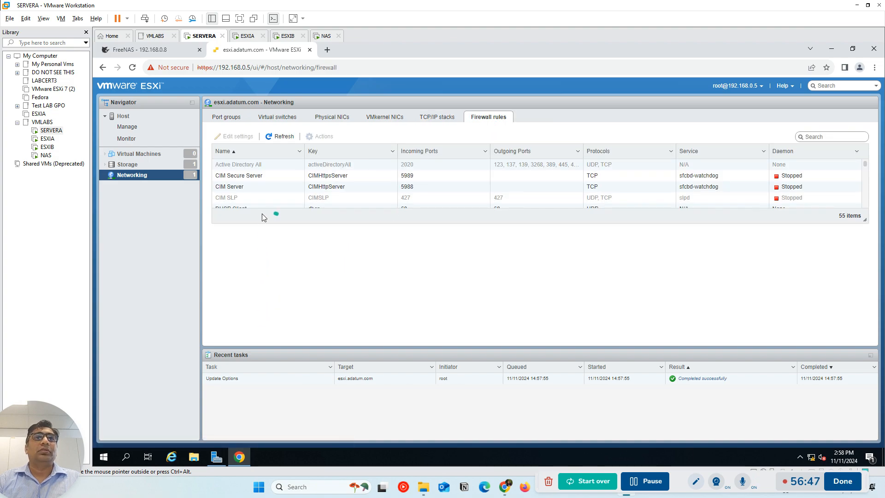
Examine the host's storage configuration, covering datastores, adapters, devices and persistent memory
{"action": "left_click", "coordinate": [130, 165]}
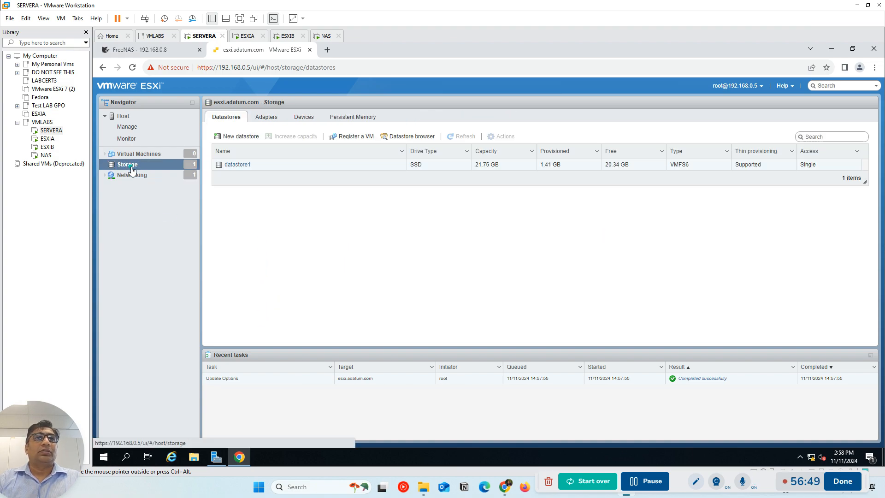
{"action": "left_click", "coordinate": [271, 118]}
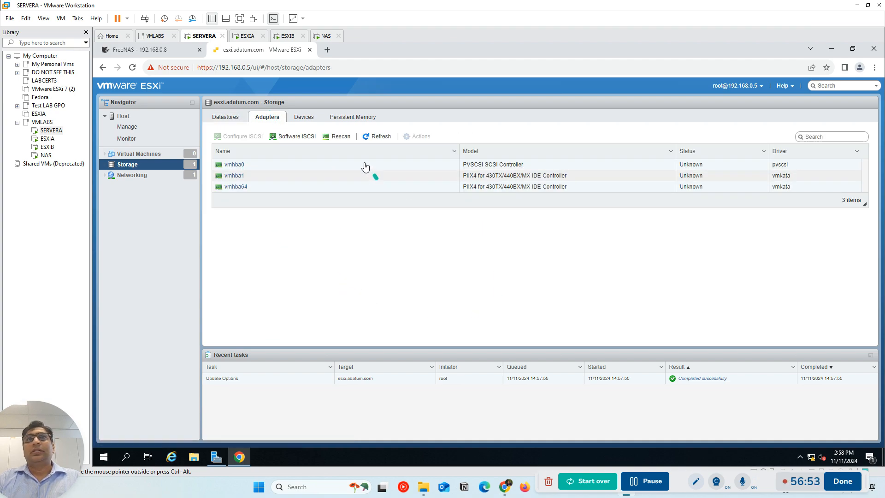
{"action": "left_click", "coordinate": [305, 118]}
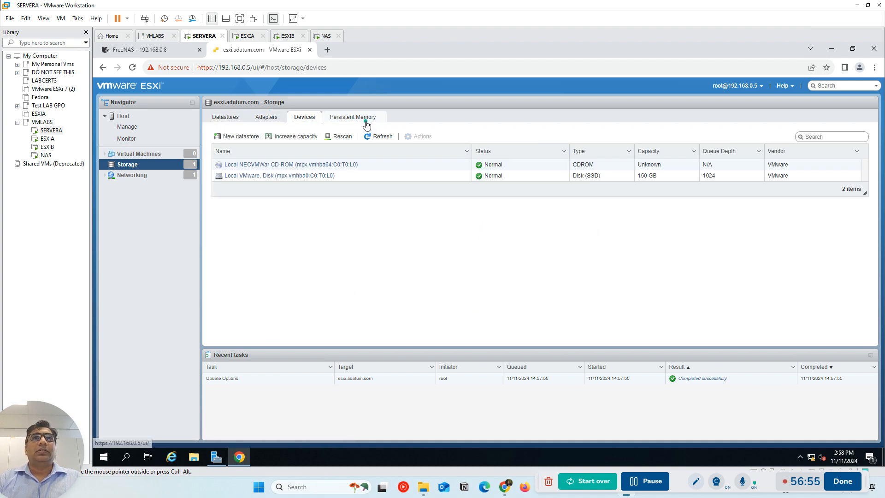
{"action": "left_click", "coordinate": [364, 118]}
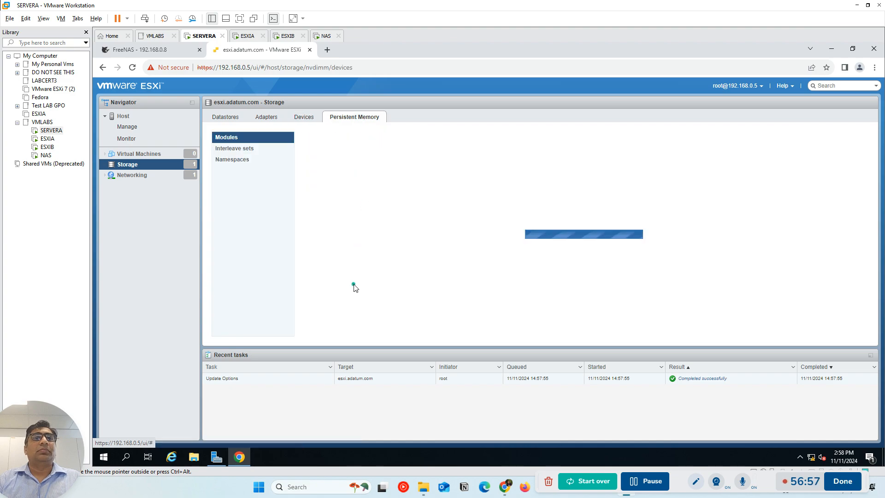
{"action": "left_click", "coordinate": [267, 118]}
{"action": "left_click", "coordinate": [294, 122]}
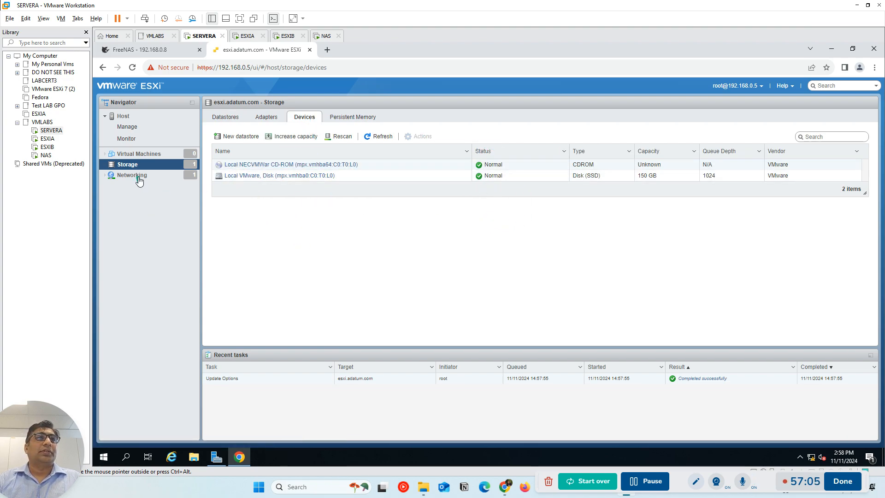
Open esxib.adatum.com in a new browser tab and proceed past the privacy warning to its login page
{"action": "left_click", "coordinate": [327, 49]}
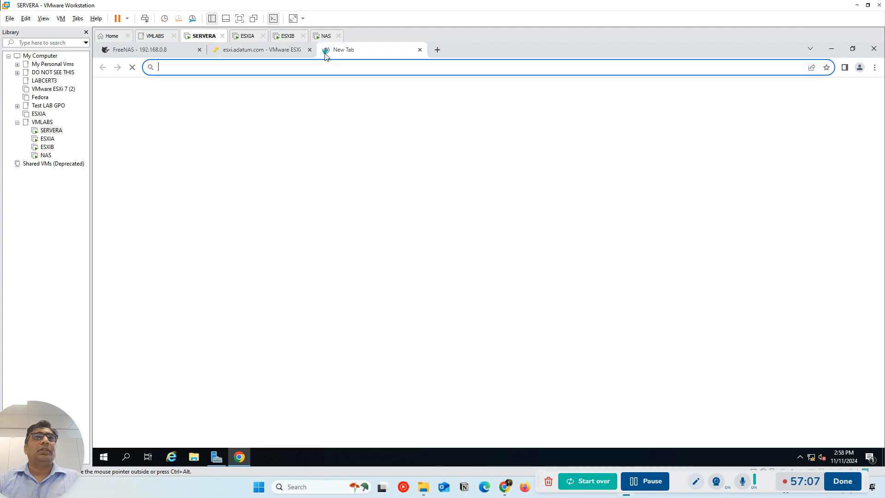
{"action": "type", "text": "esxib.adatum.com"}
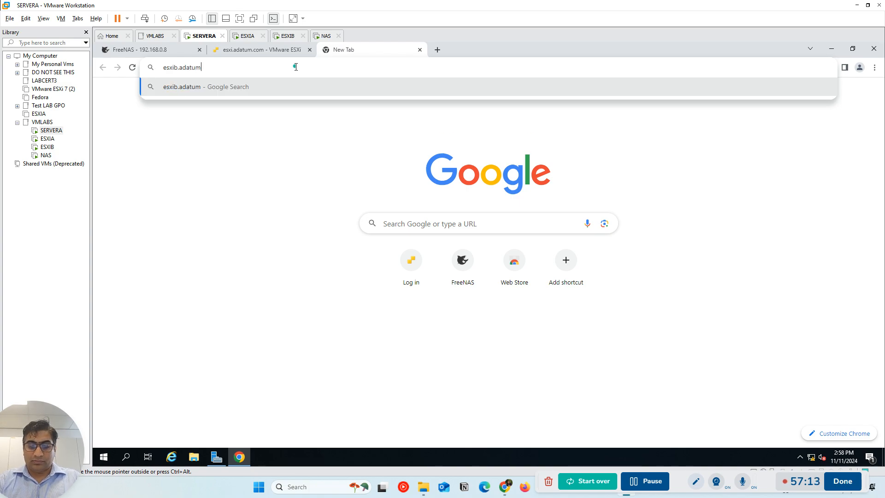
{"action": "key", "text": "Return"}
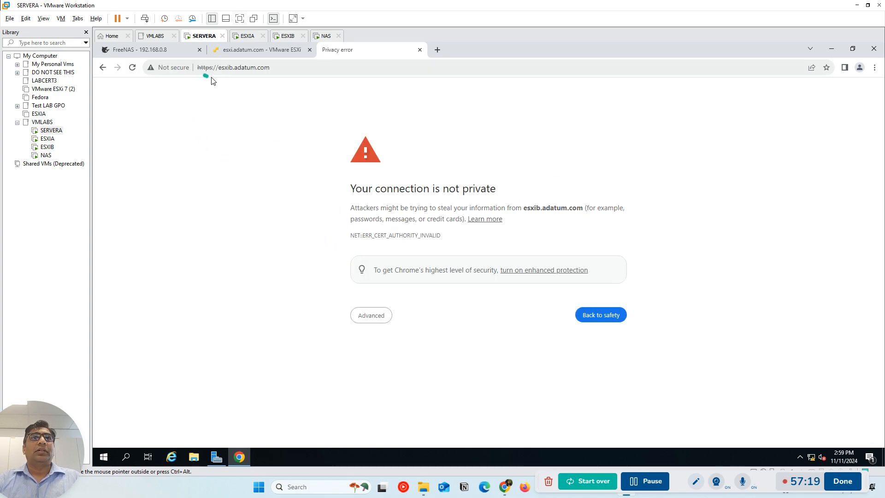
{"action": "left_click", "coordinate": [370, 315]}
{"action": "left_click", "coordinate": [399, 387]}
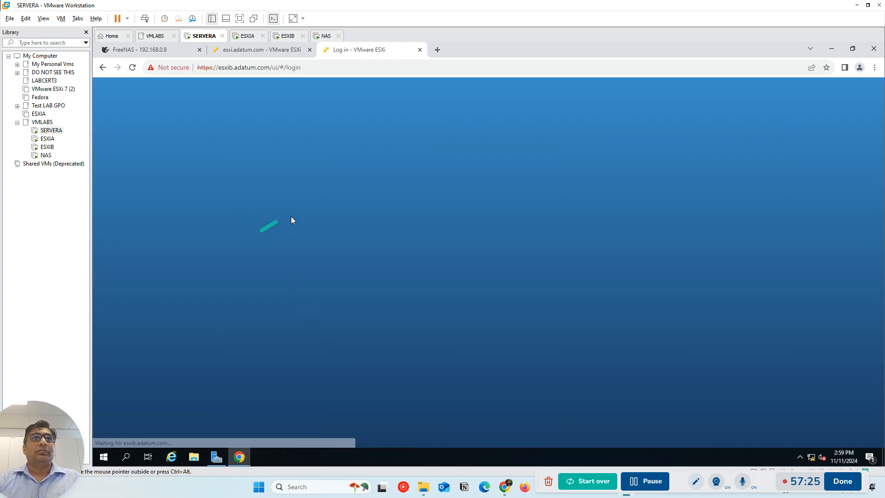
Try to log in to the ESXIB host as root with the account password
{"action": "left_click", "coordinate": [185, 235]}
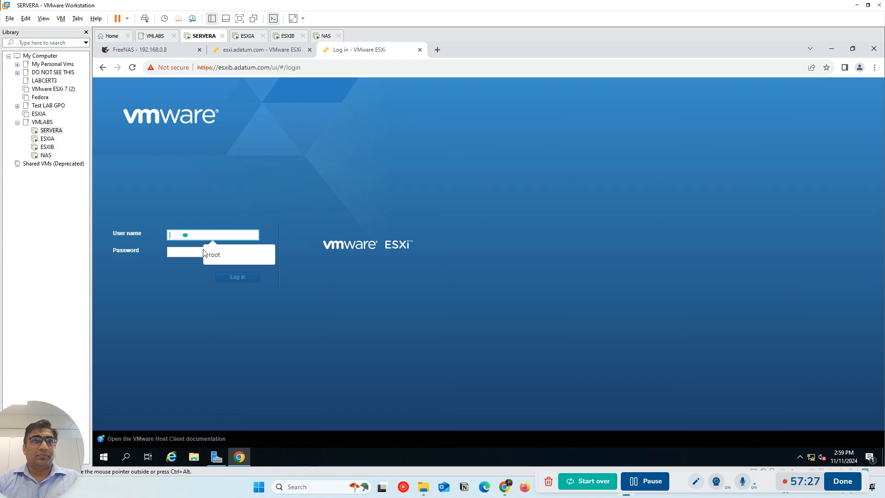
{"action": "left_click", "coordinate": [224, 255]}
{"action": "left_click", "coordinate": [192, 251]}
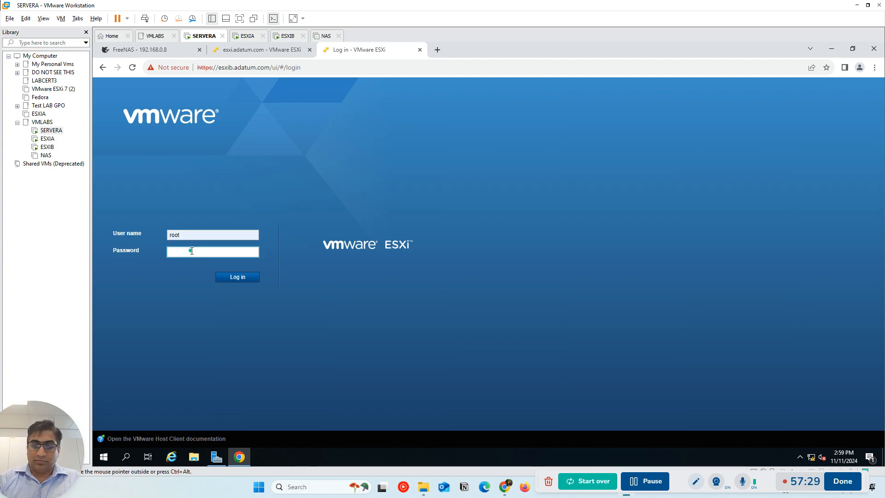
{"action": "type", "text": "••••••"}
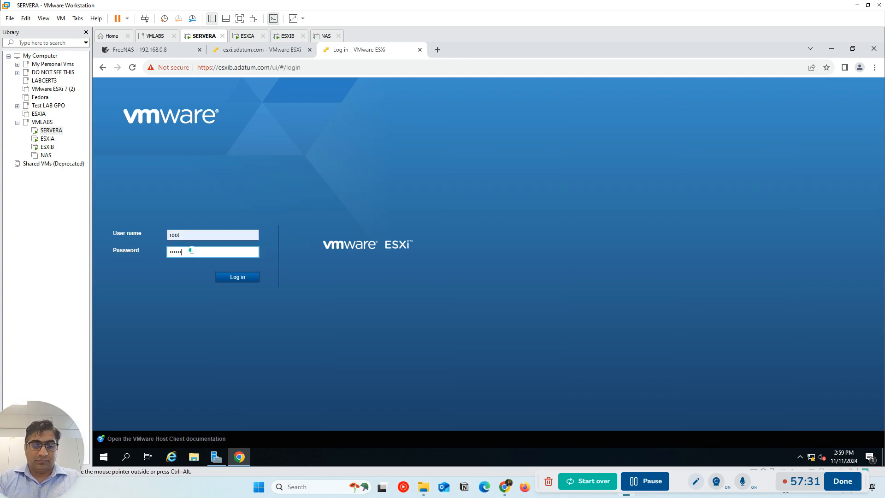
{"action": "key", "text": "Return"}
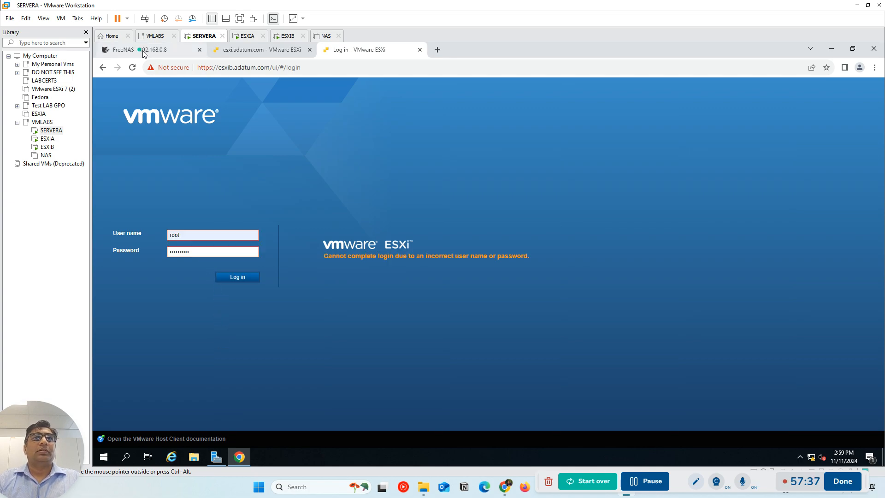
Apply the NAS virtual machine's hardware settings and power on the NAS
{"action": "left_click", "coordinate": [327, 37]}
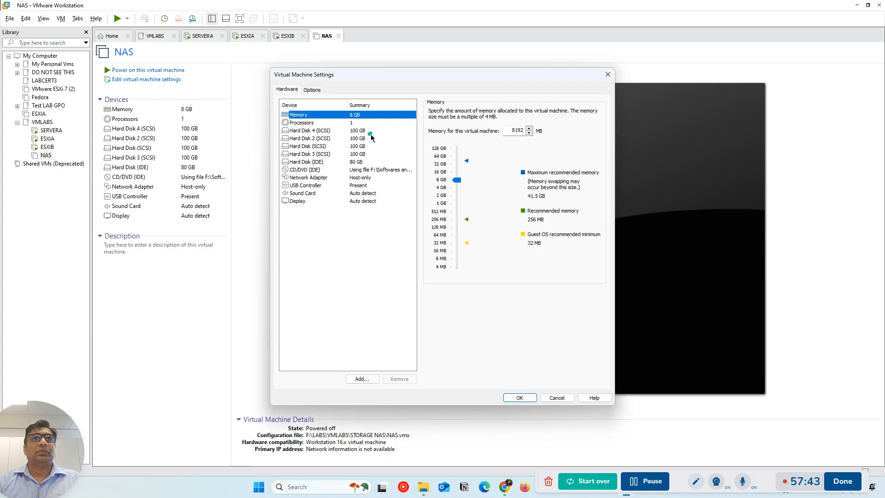
{"action": "left_click", "coordinate": [523, 397]}
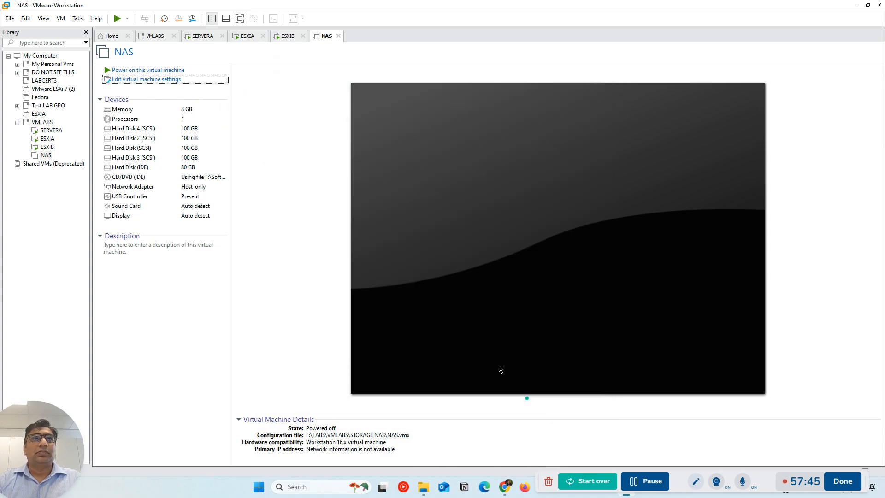
{"action": "left_click", "coordinate": [143, 70]}
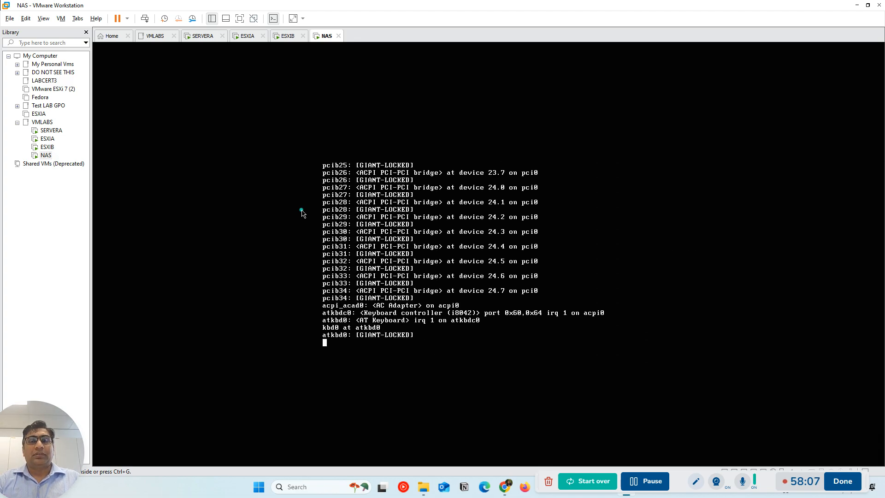
On SERVERA, re-enter root's account password to log in to ESXIB, and accept the Customer Experience Improvement Program notice
{"action": "left_click", "coordinate": [202, 41]}
{"action": "left_click", "coordinate": [179, 236]}
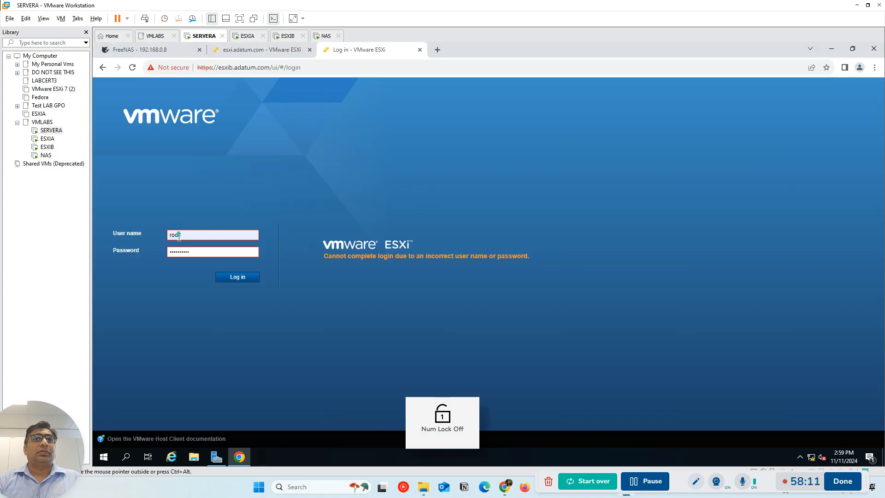
{"action": "left_click_drag", "start_coordinate": [213, 257], "coordinate": [173, 251]}
{"action": "key", "text": "BackSpace"}
{"action": "type", "text": "P"}
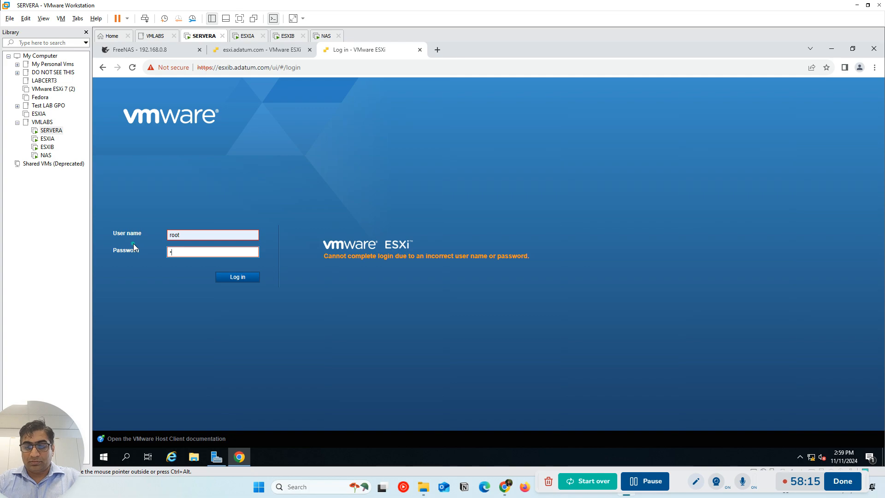
{"action": "type", "text": "•••••••••"}
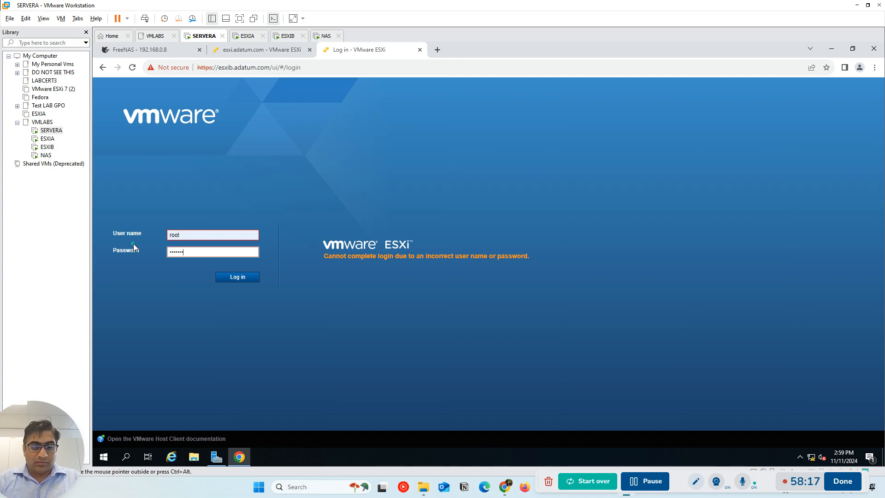
{"action": "key", "text": "Return"}
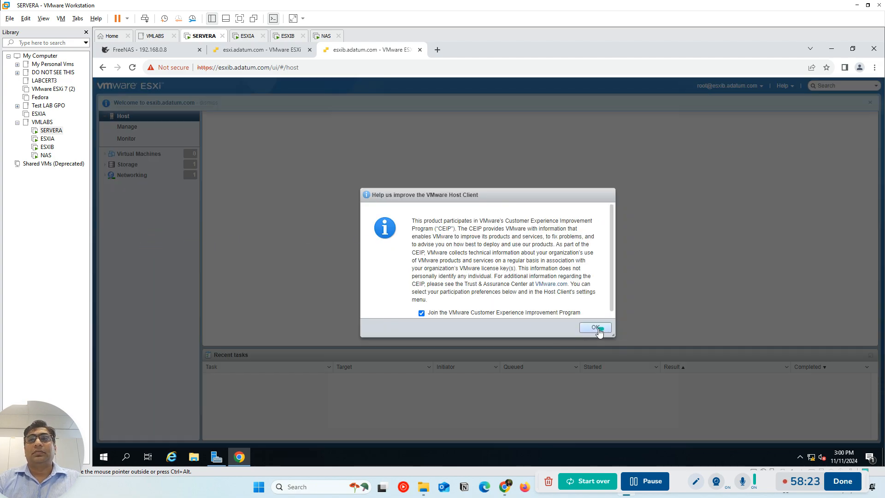
{"action": "left_click", "coordinate": [598, 328]}
Look over the two ESXi host pages in turn and check the FreeNAS web page's connection
{"action": "left_click", "coordinate": [253, 51]}
{"action": "left_click", "coordinate": [342, 53]}
{"action": "left_click", "coordinate": [255, 51]}
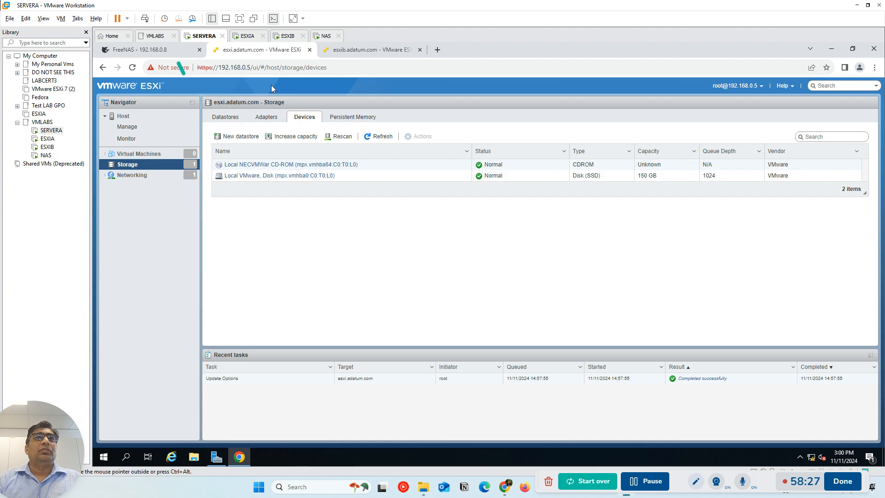
{"action": "left_click", "coordinate": [359, 54]}
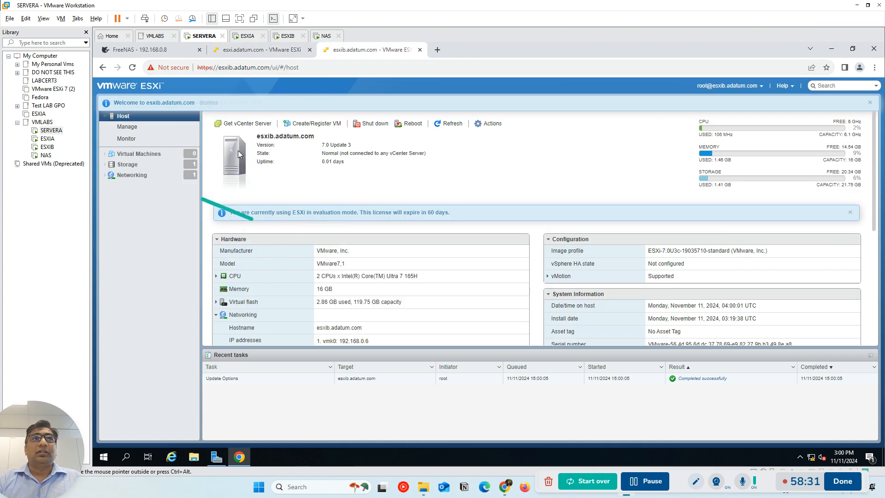
{"action": "left_click", "coordinate": [145, 52]}
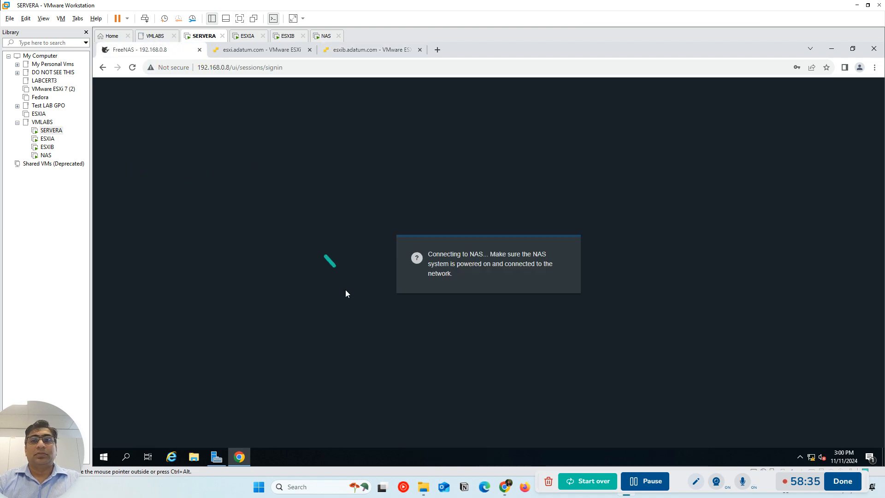
Switch to the VIRTUAL CLUSTER boardmix diagram and review the Windows Server, Active Directory, ESXIA, ESXIB and NAS nodes
{"action": "mouse_move", "coordinate": [506, 492]}
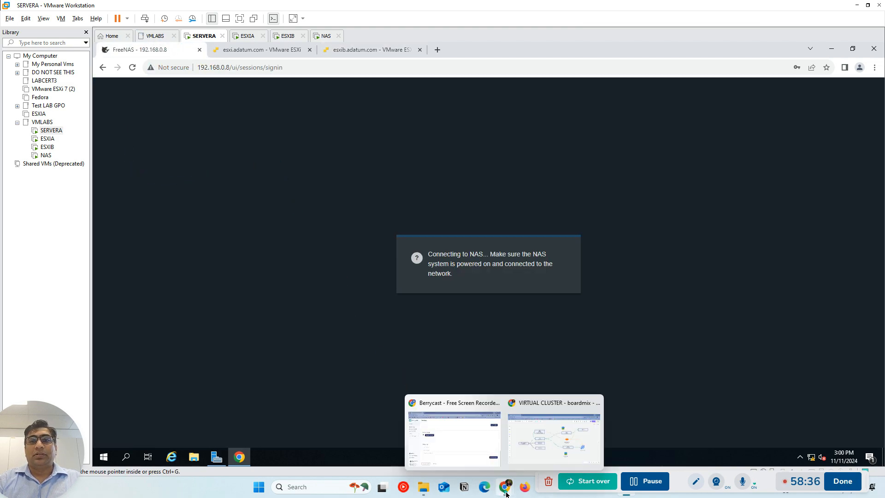
{"action": "left_click", "coordinate": [542, 460]}
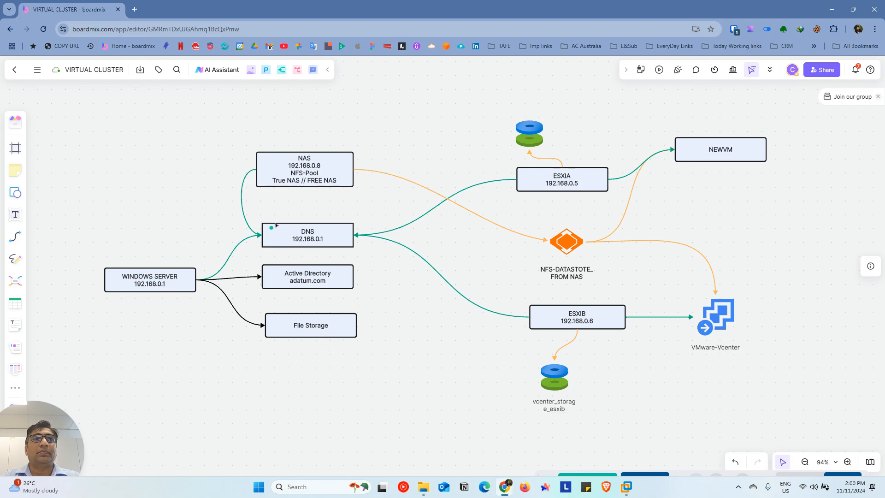
{"action": "left_click", "coordinate": [191, 273]}
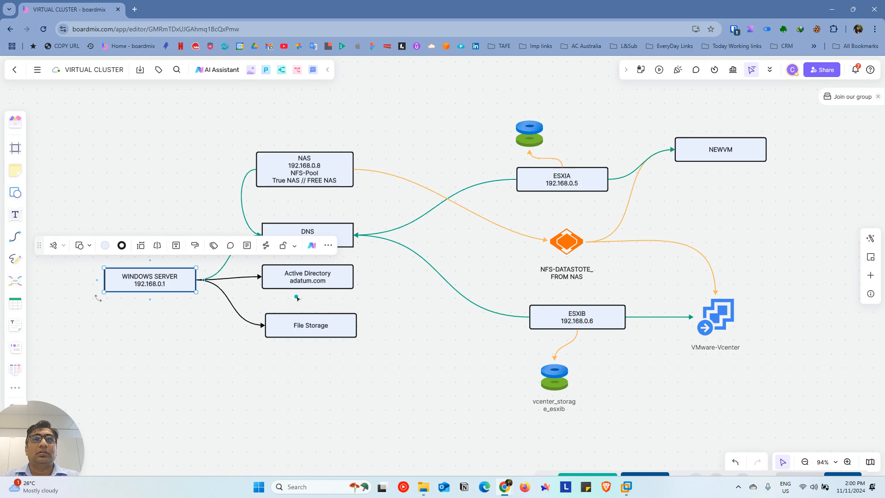
{"action": "left_click", "coordinate": [304, 281]}
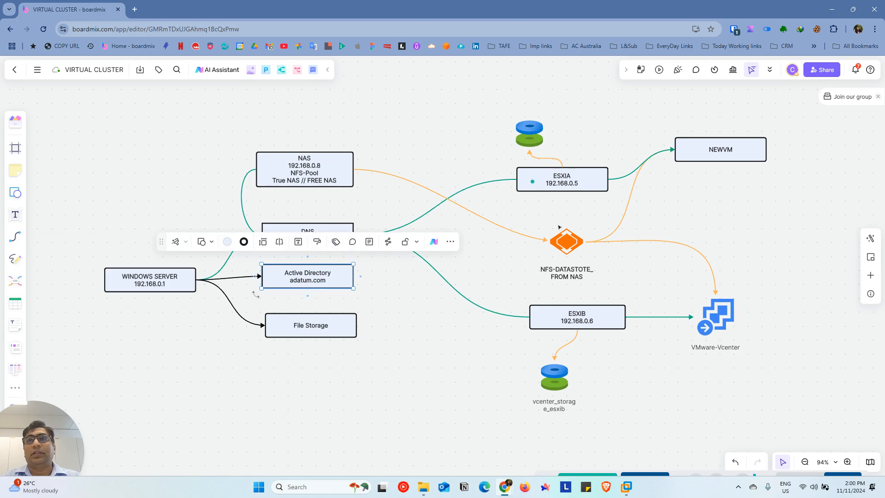
{"action": "left_click", "coordinate": [562, 182]}
{"action": "left_click", "coordinate": [577, 318]}
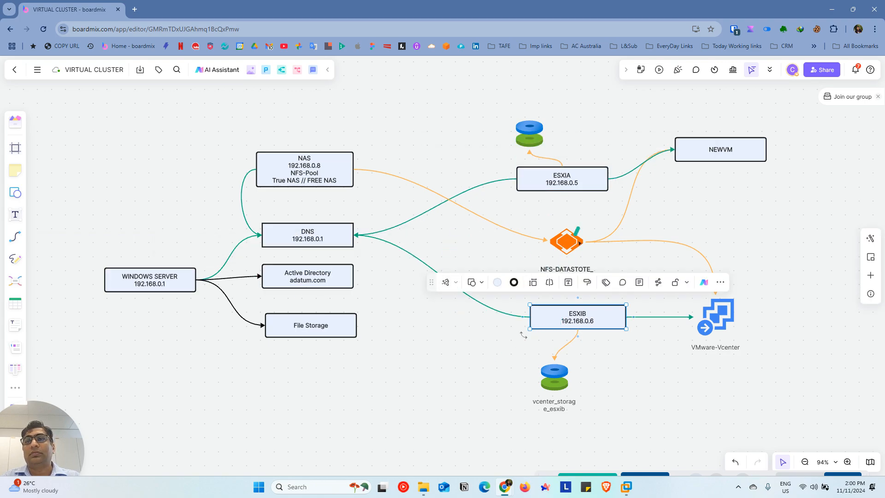
{"action": "left_click", "coordinate": [518, 259]}
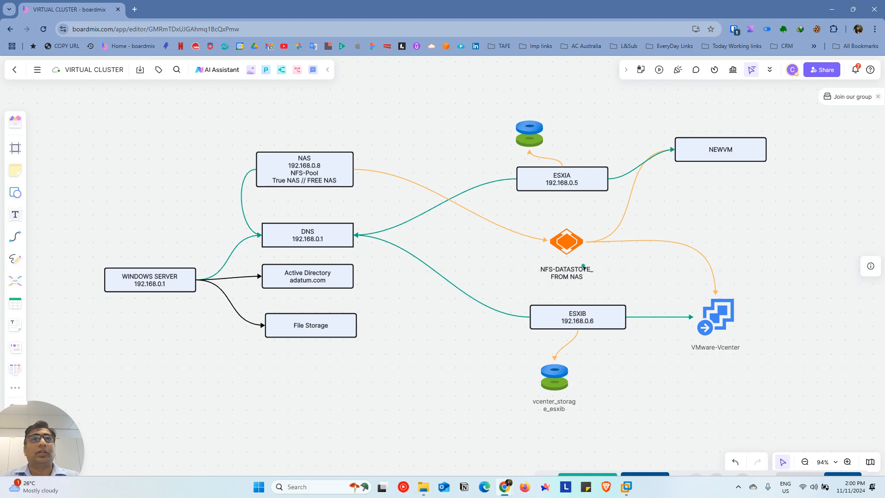
{"action": "left_click", "coordinate": [310, 175]}
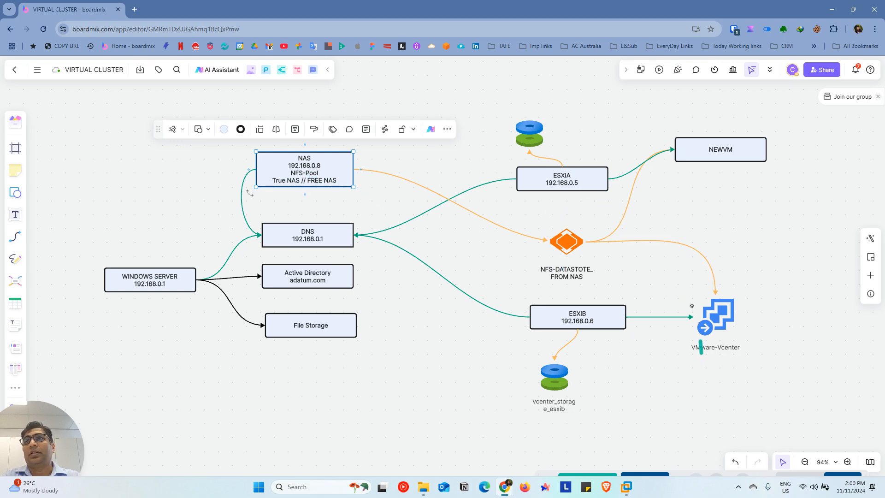
{"action": "left_click", "coordinate": [341, 420]}
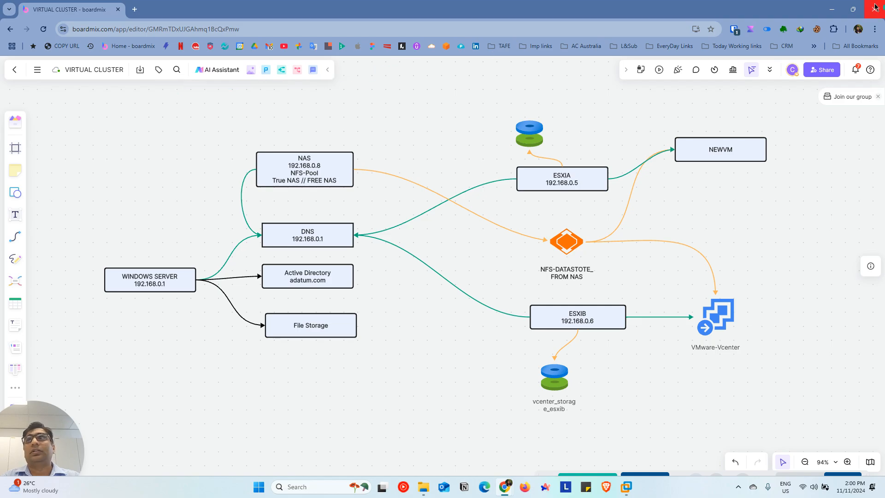
{"action": "left_click", "coordinate": [836, 8]}
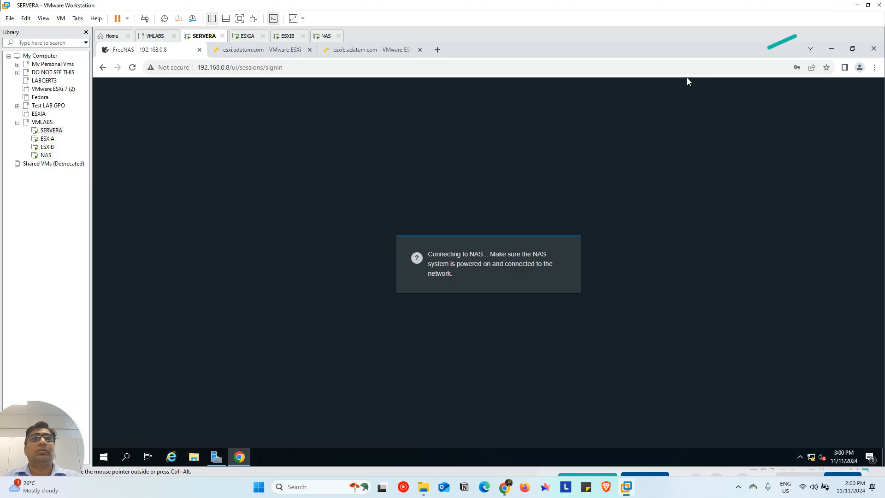
Check the NAS console's boot progress and recheck the FreeNAS sign-in page on SERVERA
{"action": "left_click", "coordinate": [324, 37]}
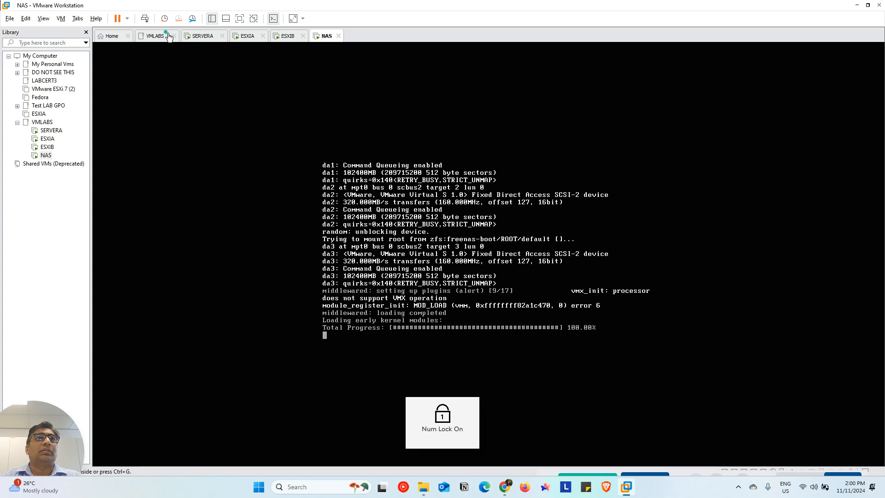
{"action": "left_click", "coordinate": [203, 36]}
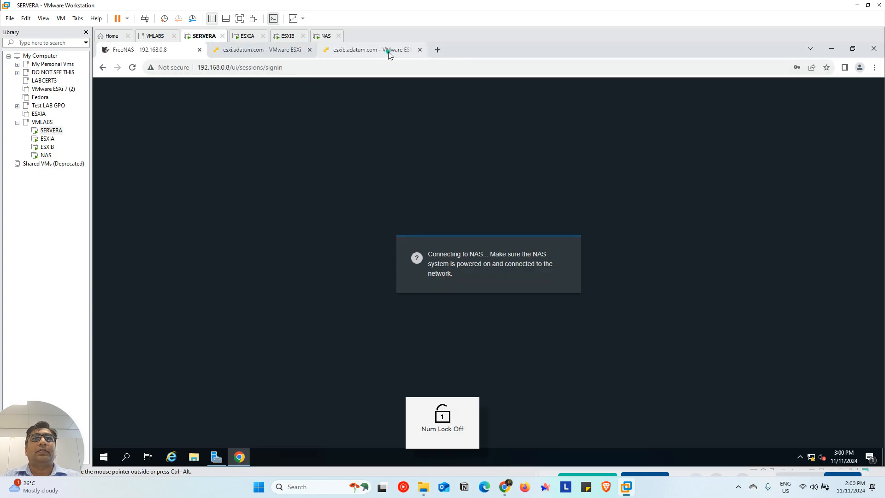
{"action": "left_click", "coordinate": [269, 50]}
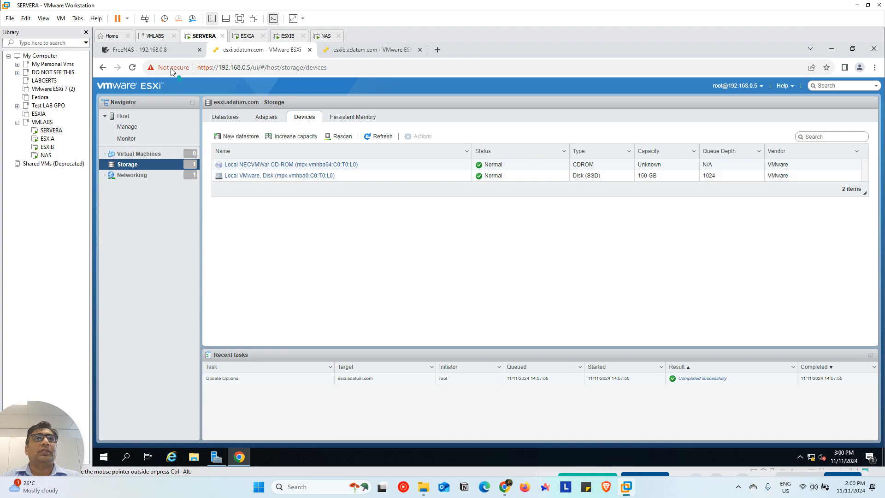
{"action": "left_click", "coordinate": [163, 50]}
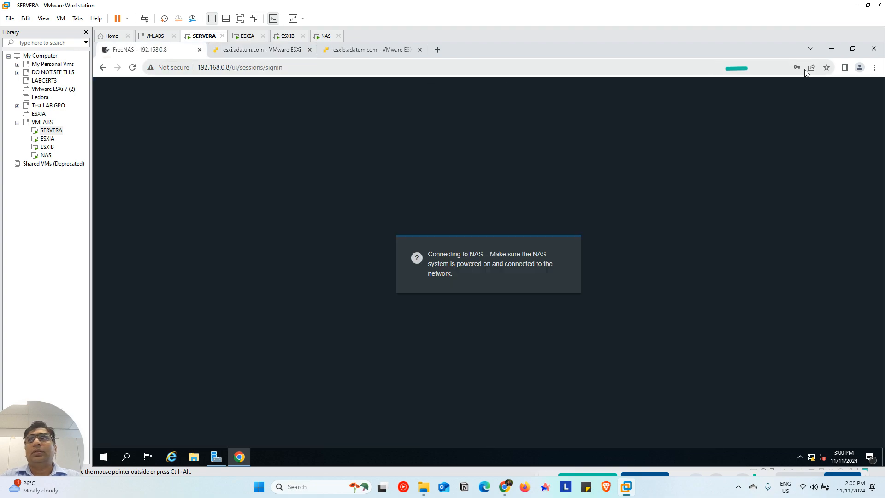
Minimize SERVERA's browser, shrink the VMware Workstation window and open SERVERA's Local Disk (C:) in File Explorer
{"action": "left_click", "coordinate": [834, 48]}
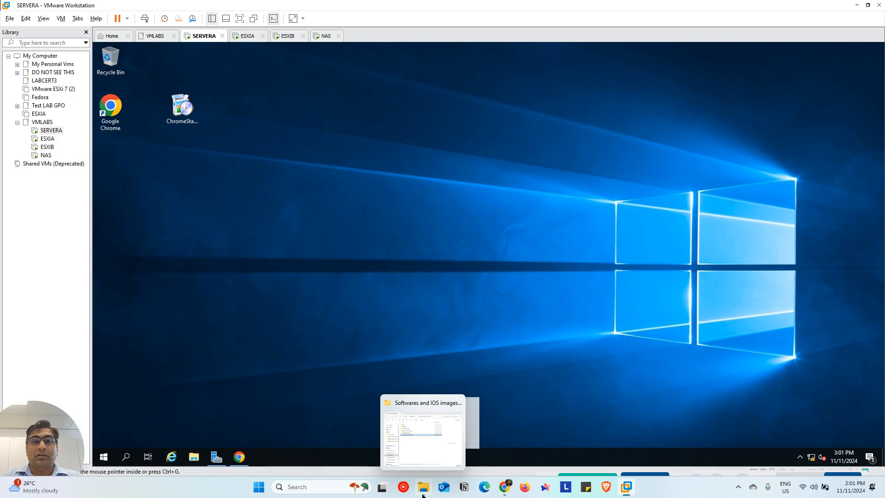
{"action": "left_click", "coordinate": [869, 6]}
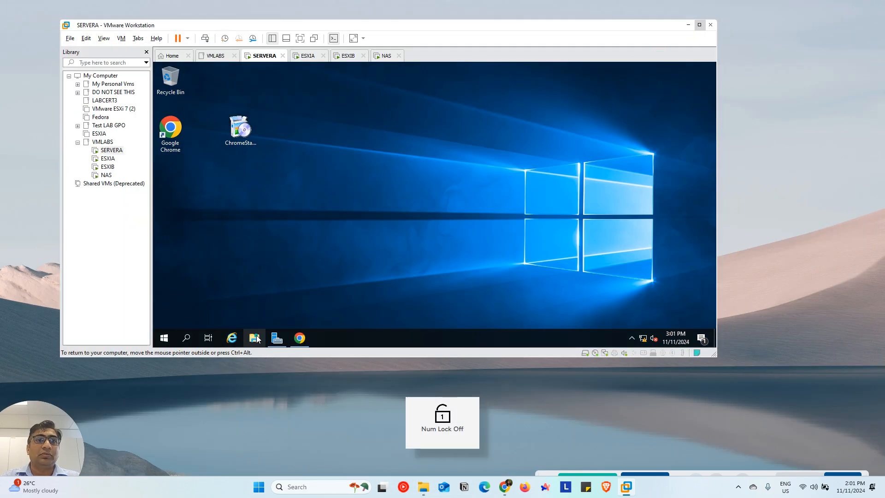
{"action": "left_click", "coordinate": [254, 338]}
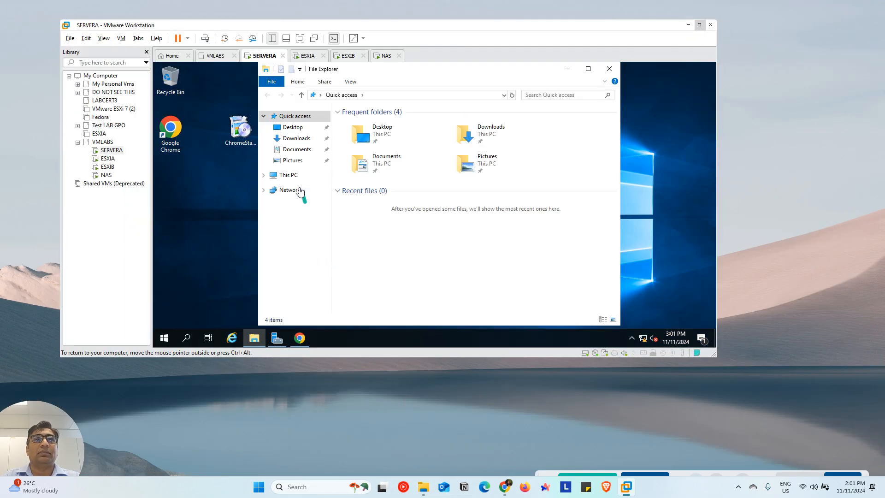
{"action": "left_click", "coordinate": [296, 181]}
{"action": "double_click", "coordinate": [351, 249]}
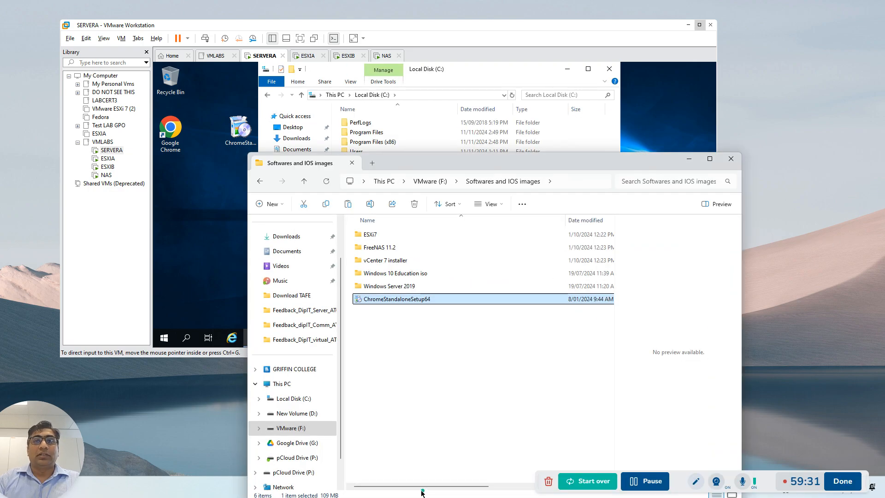
Copy VMware-VCSA-all-7.0.2-17920168.iso from the host's vCenter 7 installer folder to SERVERA's Local Disk (C:)
{"action": "left_click", "coordinate": [423, 487]}
{"action": "double_click", "coordinate": [385, 260]}
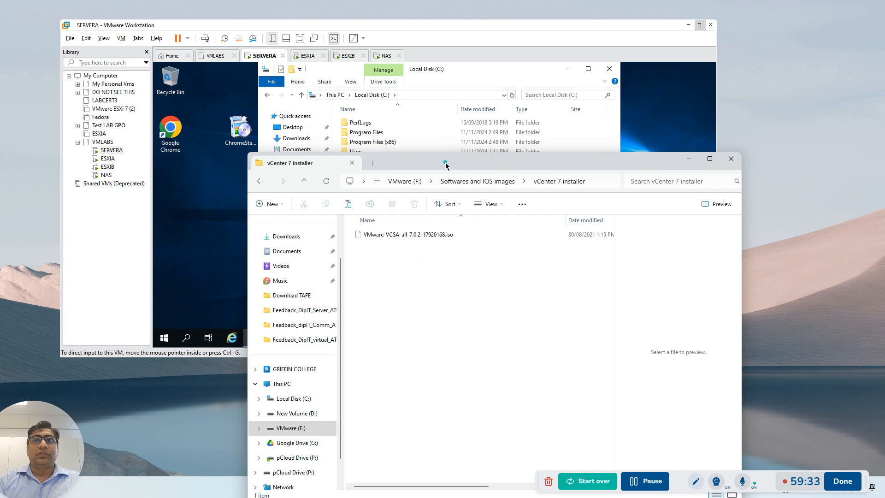
{"action": "left_click_drag", "start_coordinate": [445, 160], "coordinate": [724, 204]}
{"action": "left_click", "coordinate": [676, 279]}
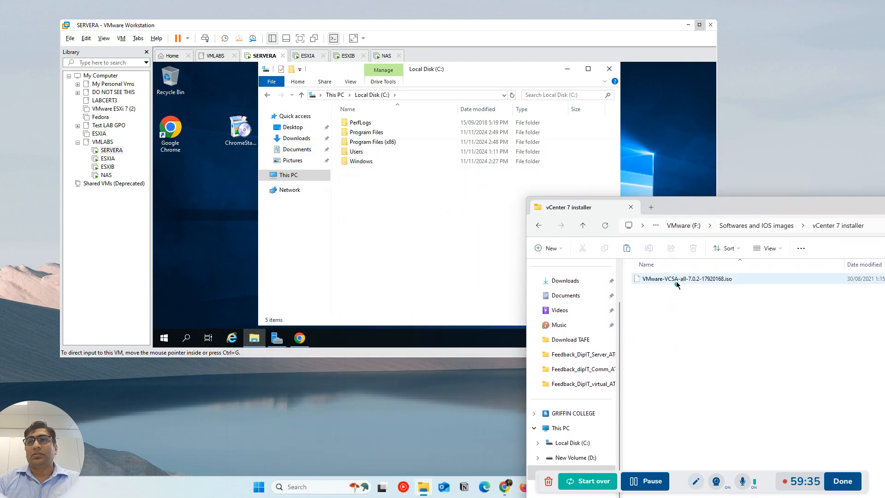
{"action": "left_click_drag", "start_coordinate": [677, 279], "coordinate": [373, 198]}
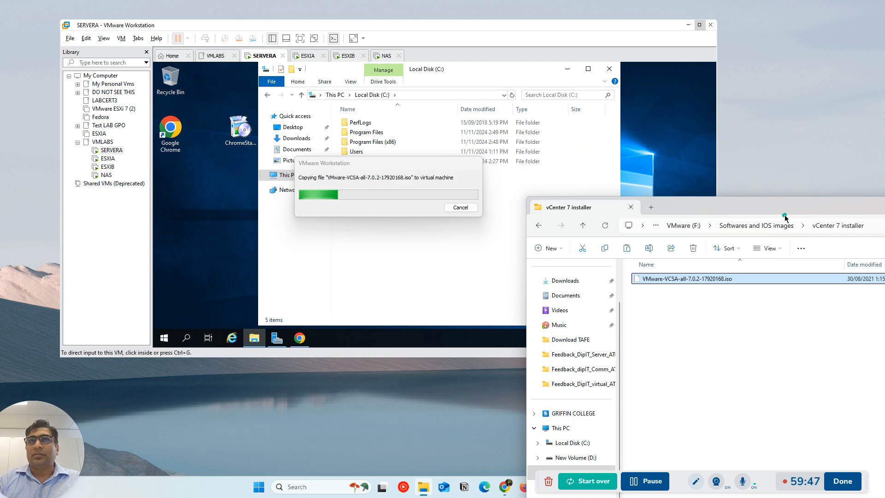
{"action": "left_click_drag", "start_coordinate": [724, 217], "coordinate": [527, 202]}
{"action": "left_click", "coordinate": [594, 202]}
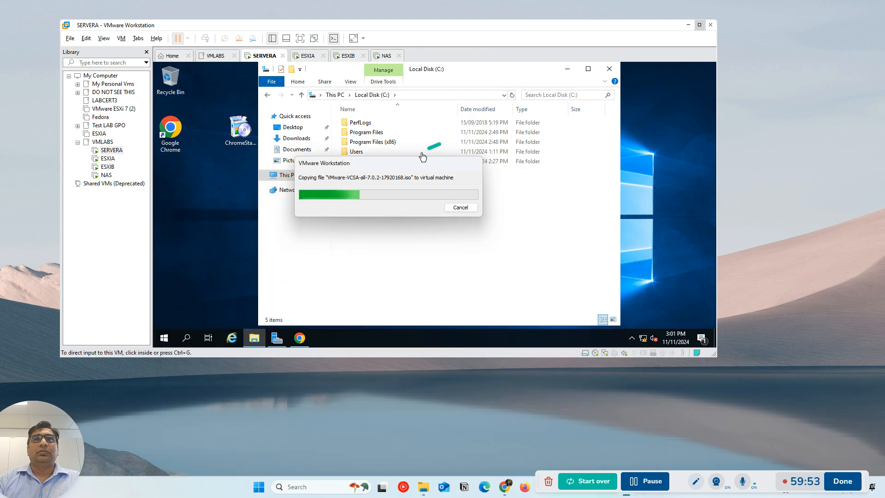
{"action": "left_click_drag", "start_coordinate": [397, 167], "coordinate": [517, 201]}
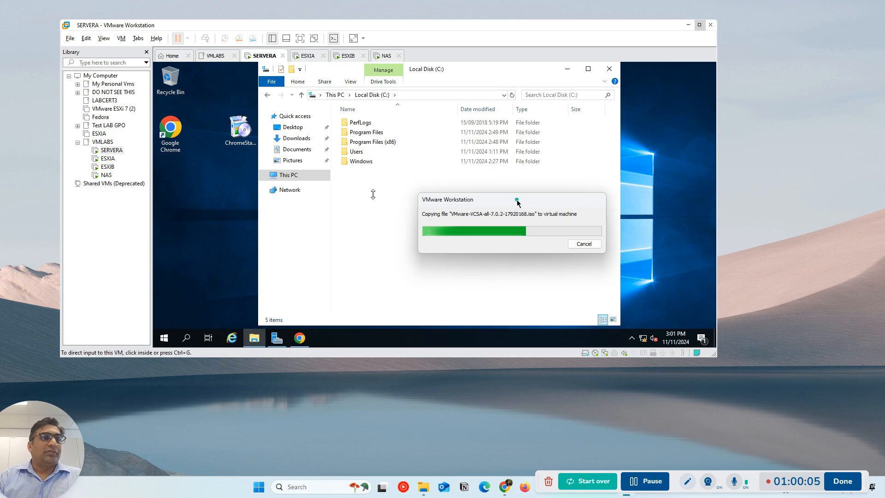
Check the NAS console menu, maximize the VMware Workstation window and return to SERVERA
{"action": "left_click", "coordinate": [385, 56]}
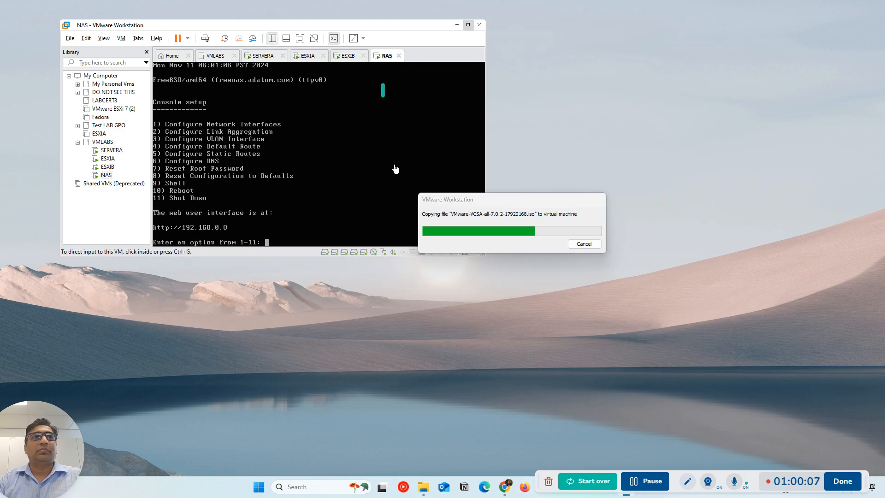
{"action": "left_click", "coordinate": [469, 24]}
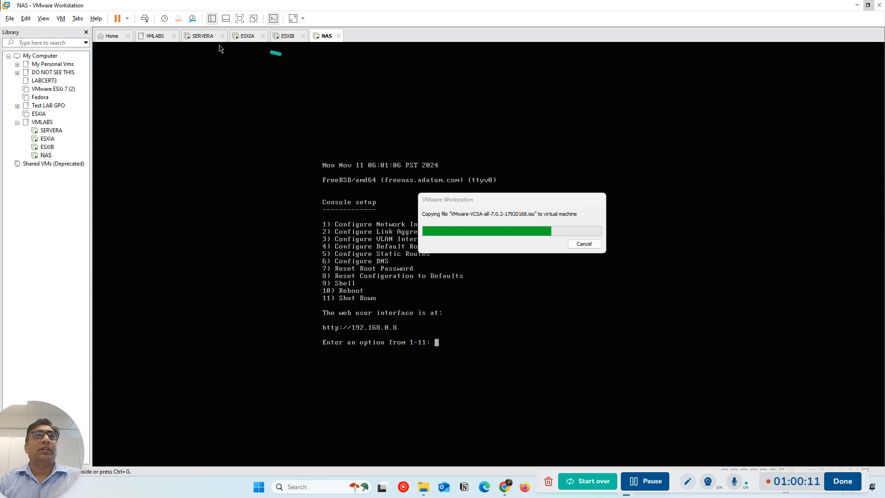
{"action": "left_click", "coordinate": [202, 37]}
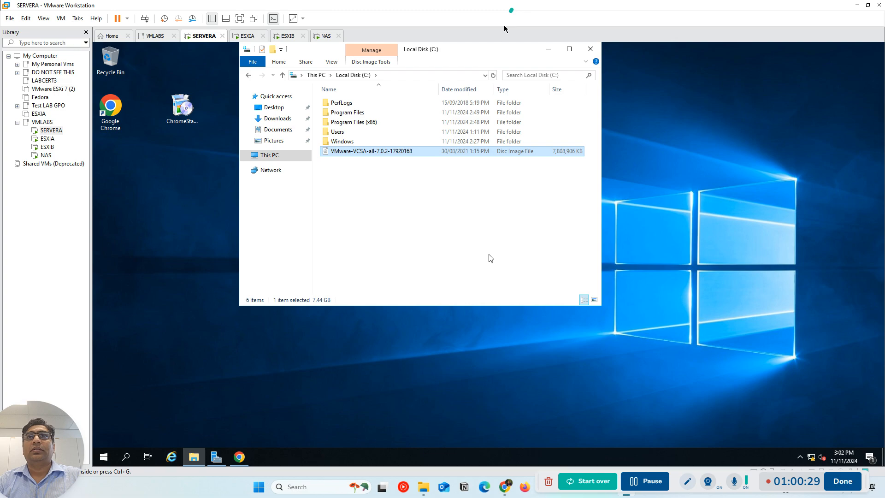
Mount the VMware-VCSA-all-7.0.2-17920168 disc image from SERVERA's Local Disk (C:)
{"action": "left_click", "coordinate": [472, 46]}
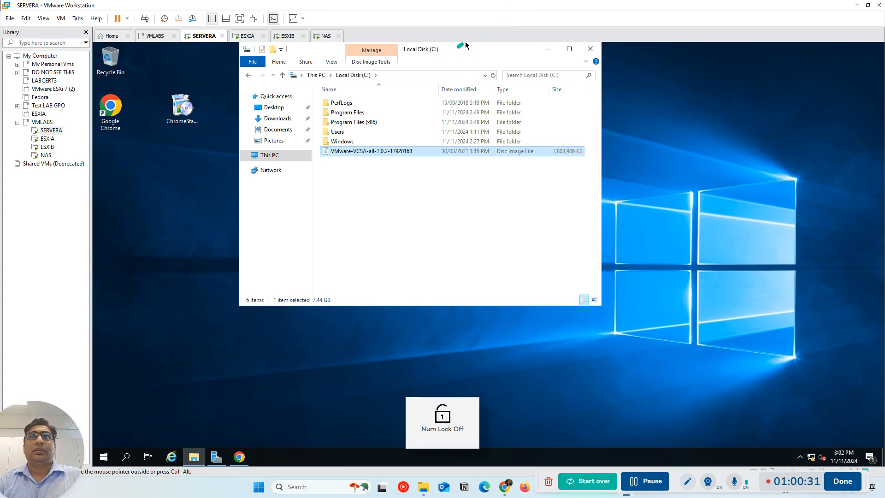
{"action": "left_click_drag", "start_coordinate": [517, 51], "coordinate": [505, 75]}
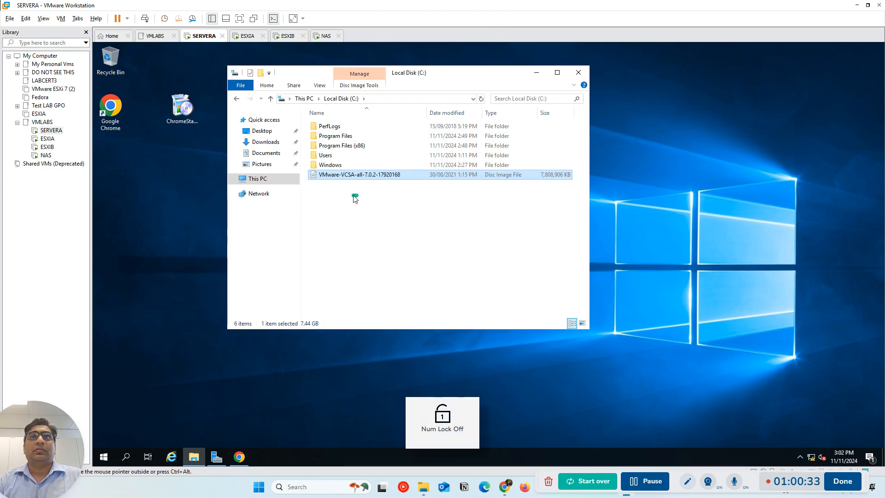
{"action": "left_click", "coordinate": [350, 211]}
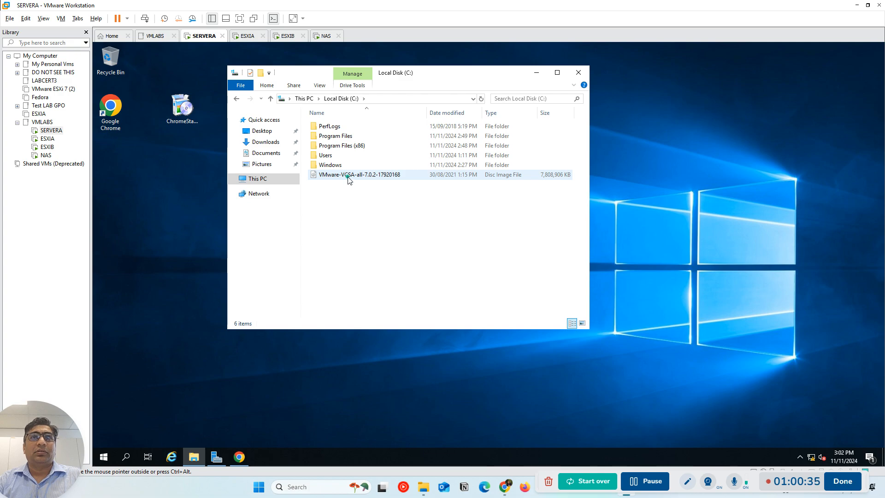
{"action": "right_click", "coordinate": [344, 177]}
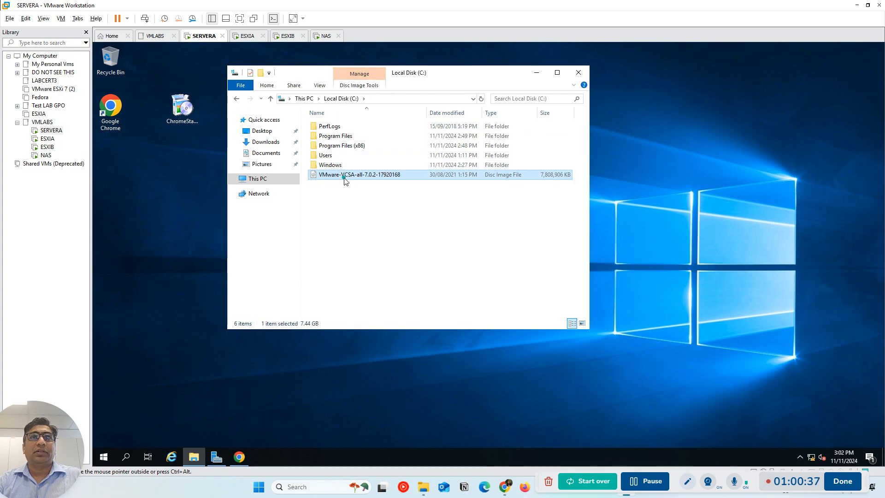
{"action": "left_click", "coordinate": [368, 185]}
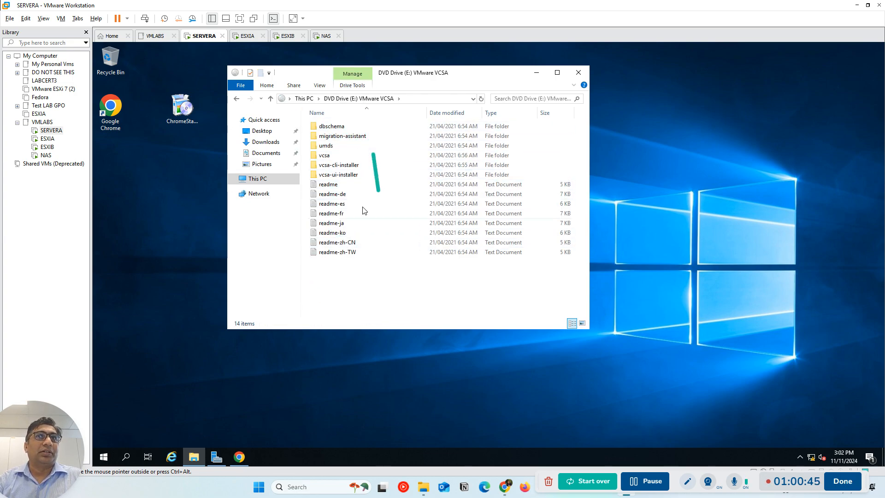
Browse the mounted VMware VCSA drive (E:) to the win32 folder inside vcsa-ui-installer
{"action": "left_click", "coordinate": [254, 183]}
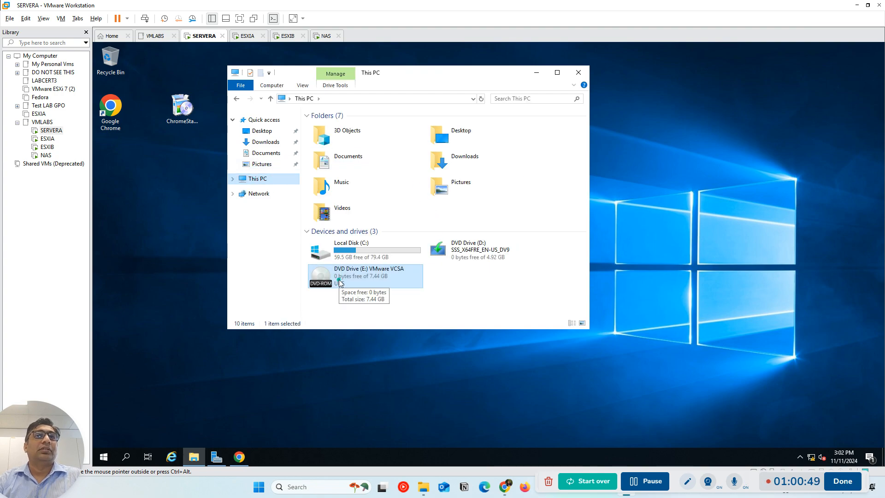
{"action": "left_click", "coordinate": [337, 276]}
{"action": "double_click", "coordinate": [336, 275]}
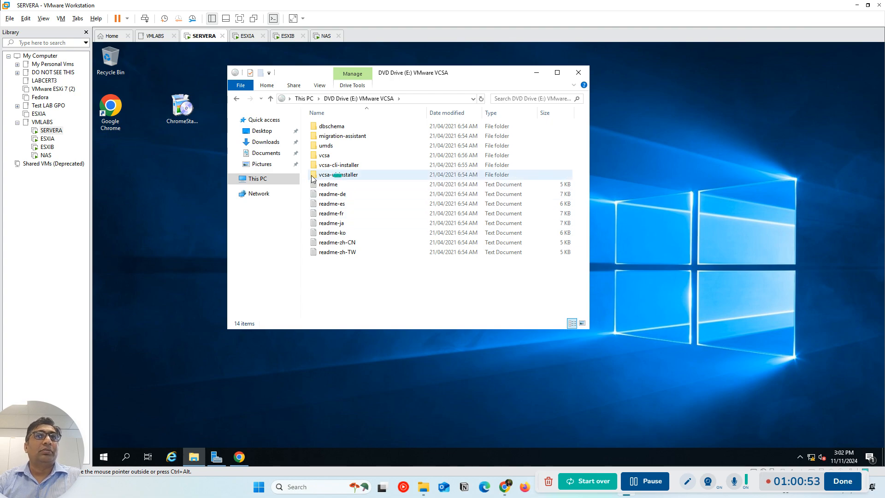
{"action": "left_click", "coordinate": [327, 178]}
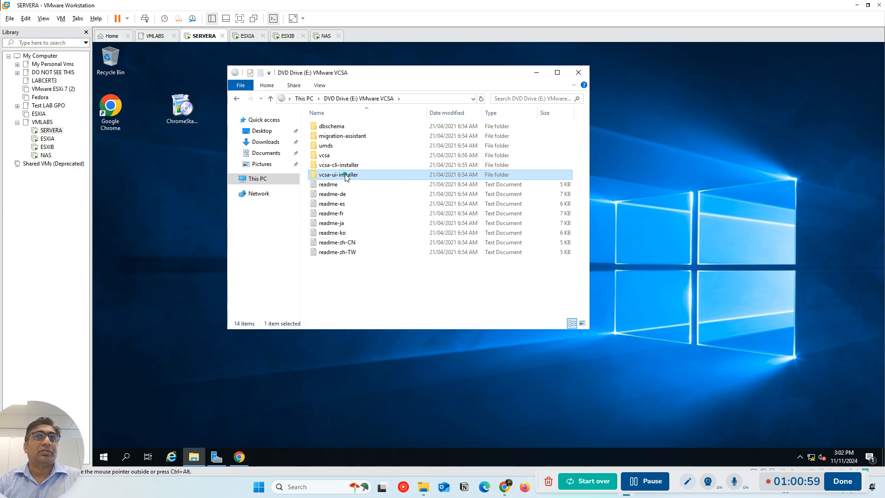
{"action": "double_click", "coordinate": [347, 177]}
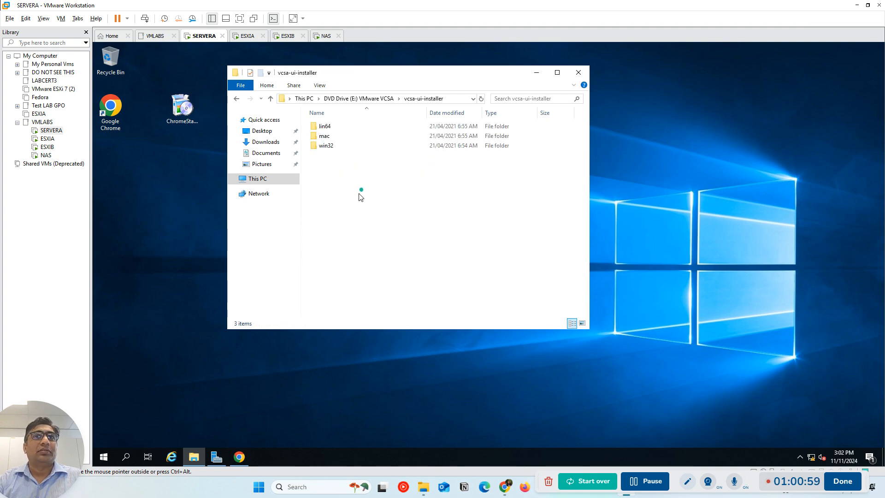
{"action": "double_click", "coordinate": [327, 146]}
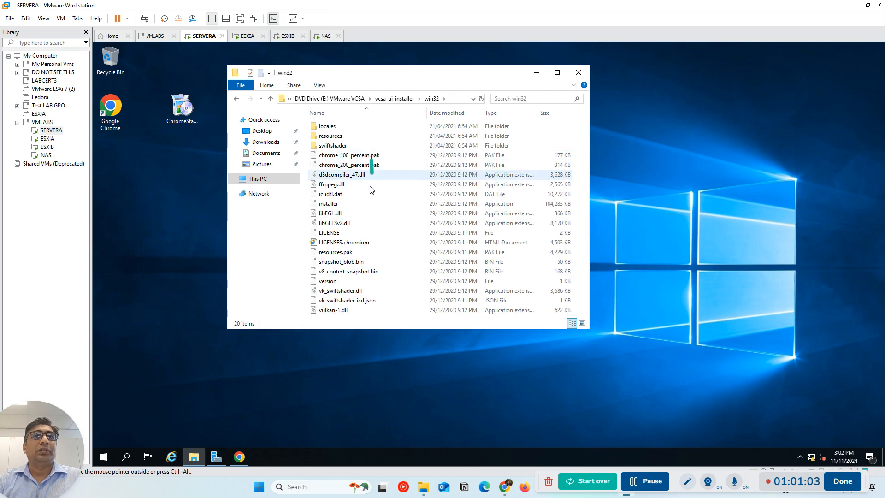
Minimize File Explorer and sign in to the FreeNAS page in SERVERA's browser with the saved root username and password
{"action": "left_click", "coordinate": [534, 73]}
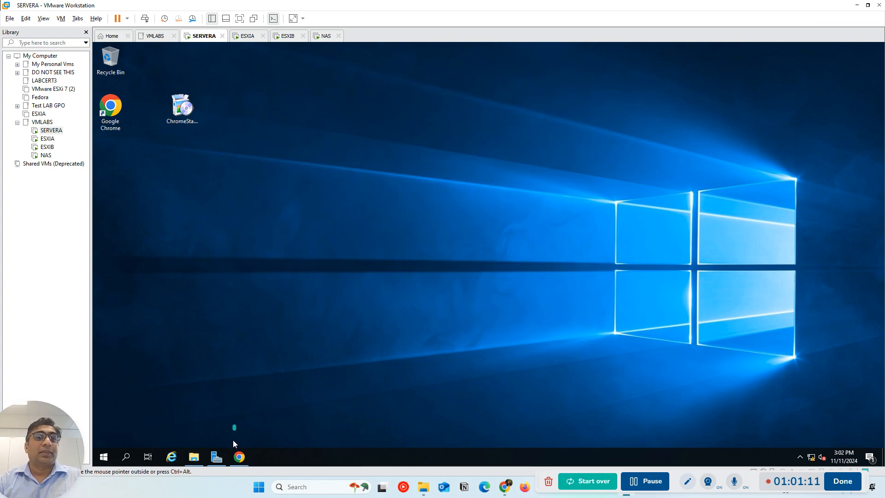
{"action": "left_click", "coordinate": [240, 456]}
{"action": "left_click", "coordinate": [453, 261]}
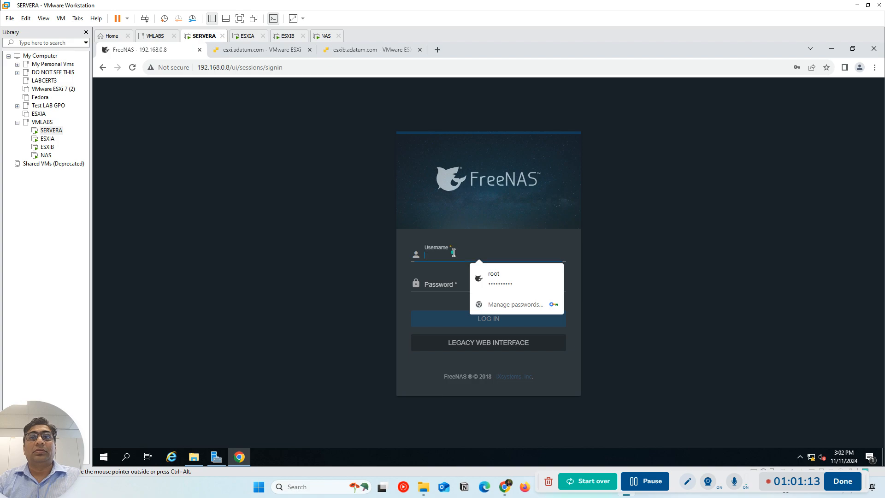
{"action": "left_click", "coordinate": [498, 277]}
{"action": "left_click", "coordinate": [491, 322]}
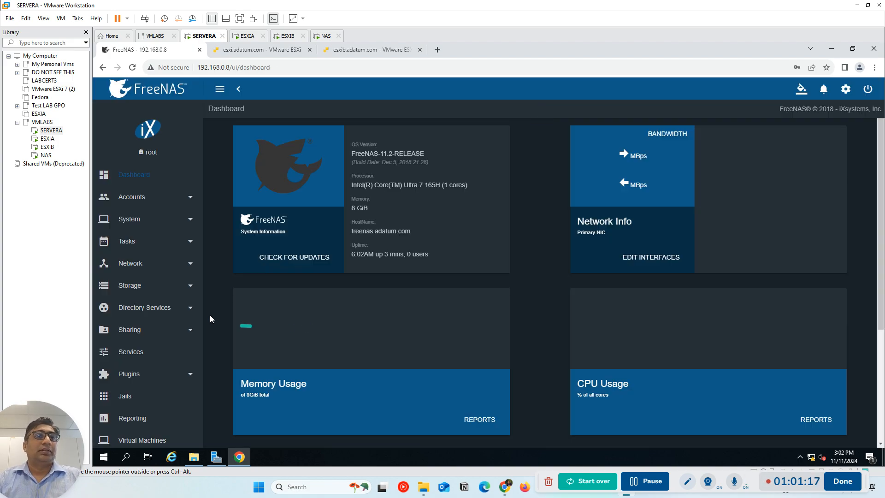
Open the FreeNAS storage disk list and review the disks attached to the NAS
{"action": "scroll", "coordinate": [146, 364], "scroll_direction": "down", "scroll_amount": 2}
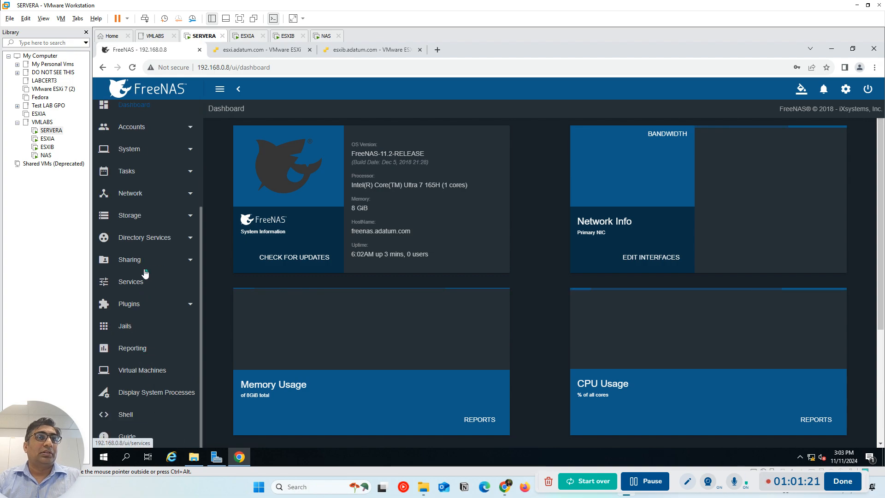
{"action": "left_click", "coordinate": [137, 215]}
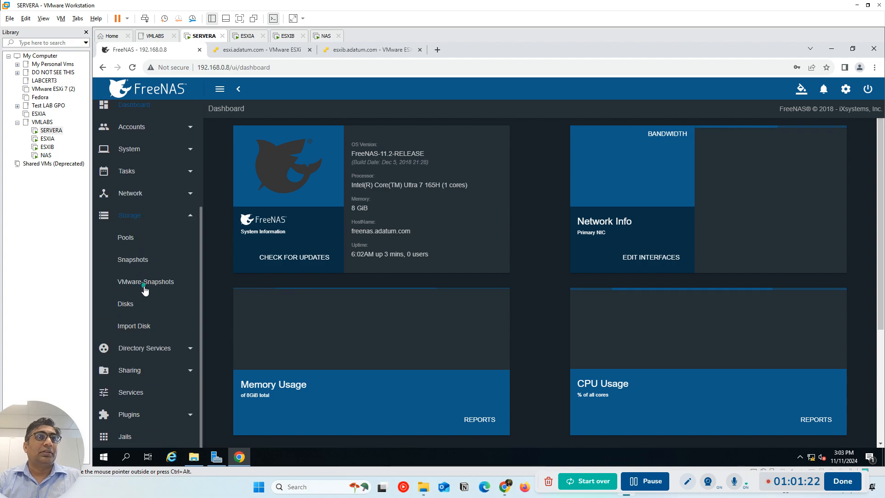
{"action": "left_click", "coordinate": [129, 305]}
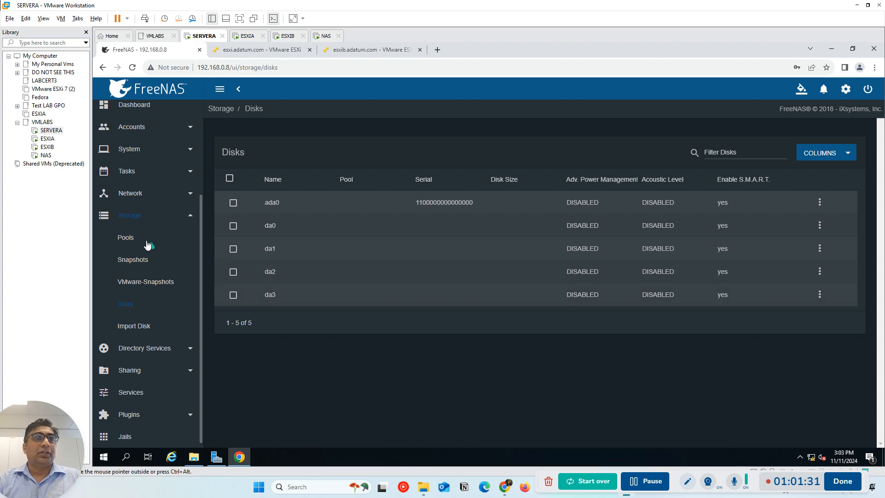
Start creating a new FreeNAS storage pool and name it NFS-Pool
{"action": "left_click", "coordinate": [127, 240]}
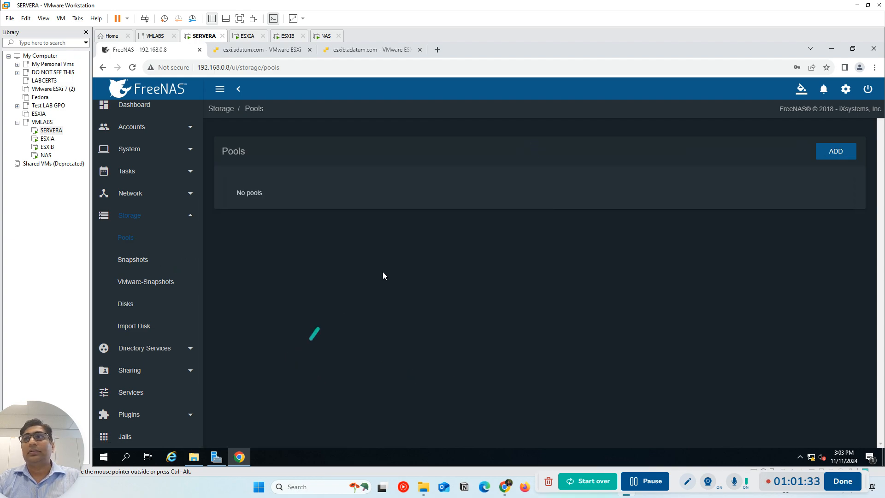
{"action": "left_click", "coordinate": [843, 153]}
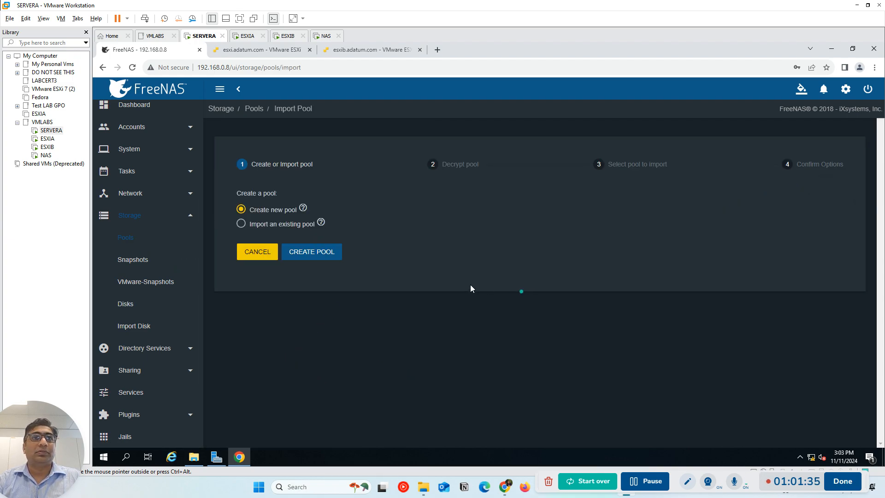
{"action": "left_click", "coordinate": [315, 253]}
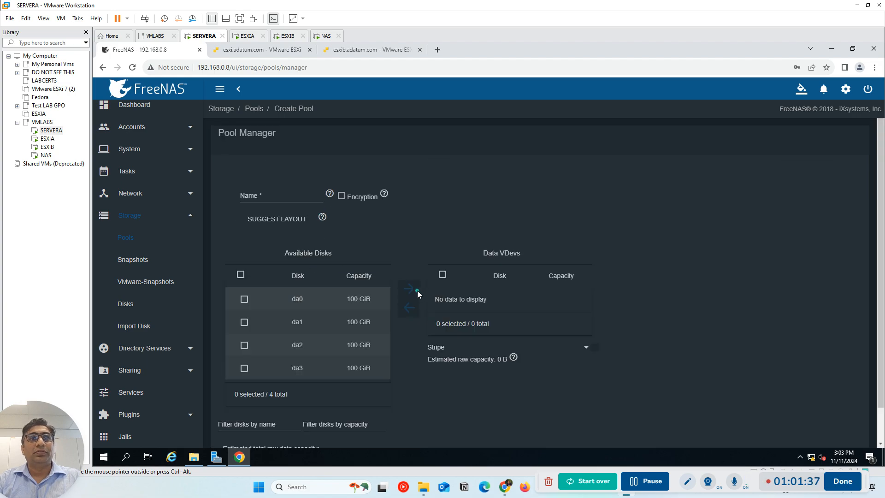
{"action": "left_click", "coordinate": [270, 197]}
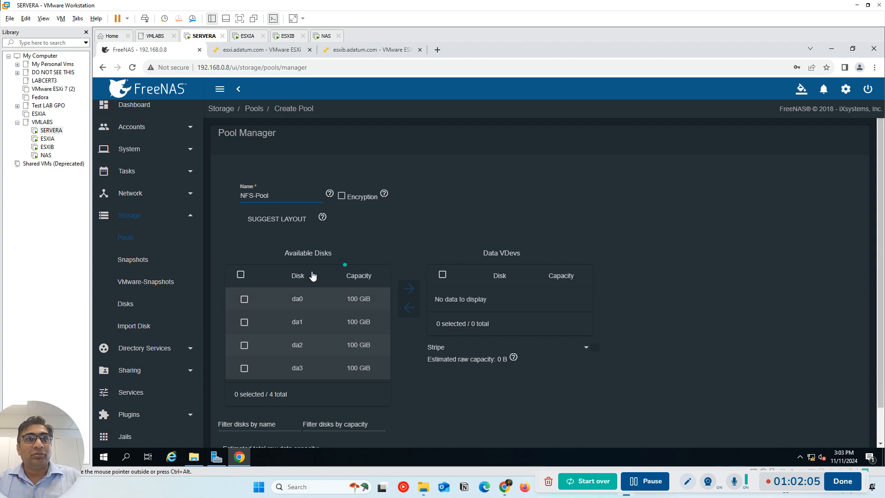
Add disks da0 and da1 to the data VDevs as a mirror and create the pool, confirming that the disks' contents are erased
{"action": "left_click", "coordinate": [244, 299]}
{"action": "left_click", "coordinate": [244, 322]}
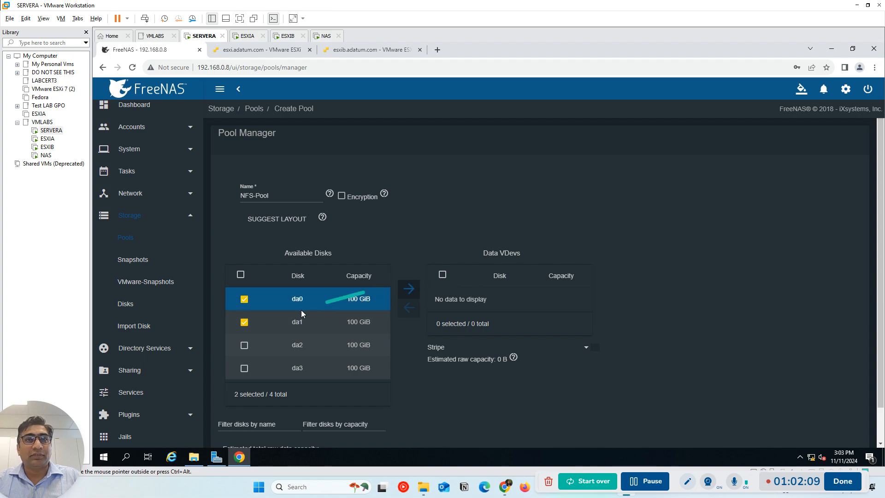
{"action": "left_click", "coordinate": [413, 294]}
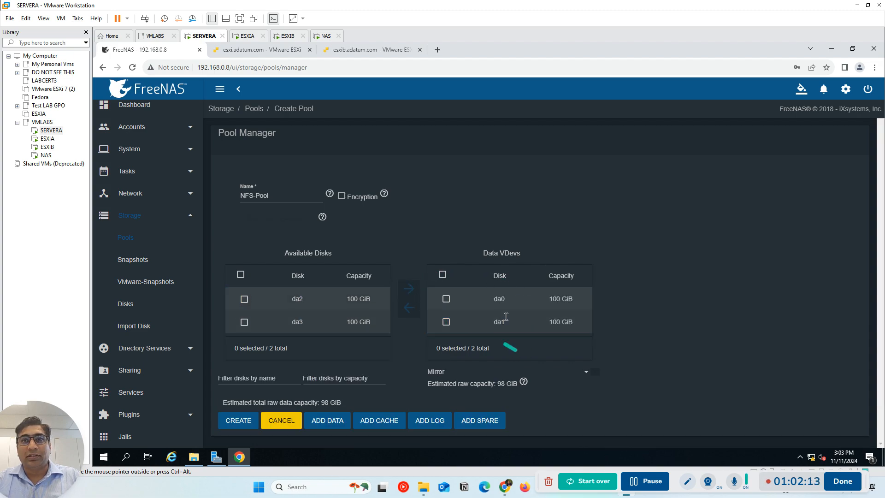
{"action": "left_click", "coordinate": [443, 274]}
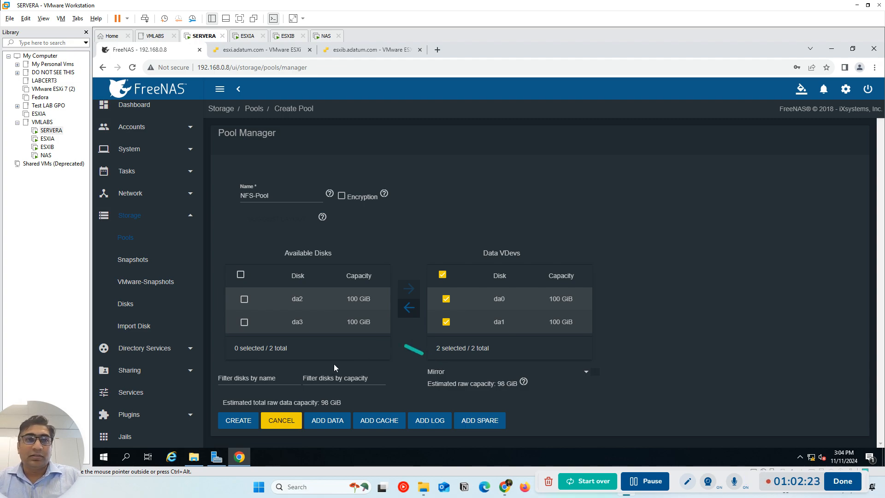
{"action": "left_click", "coordinate": [239, 421]}
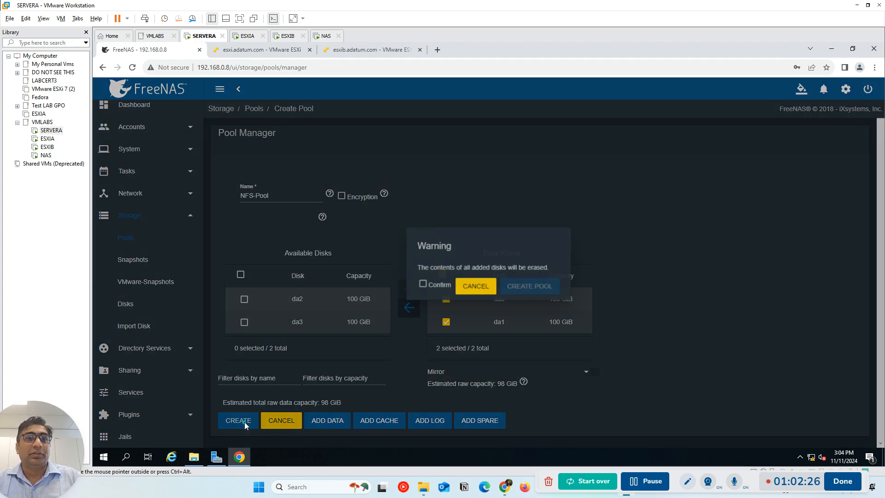
{"action": "left_click", "coordinate": [425, 284]}
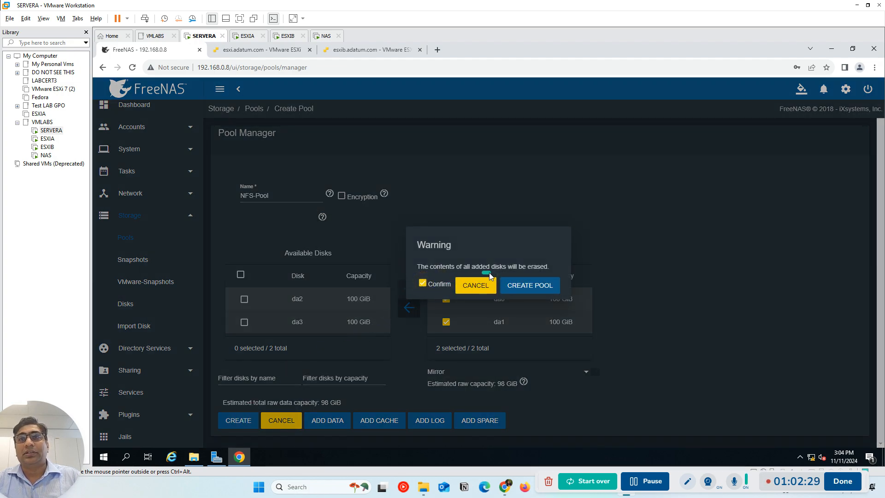
{"action": "left_click", "coordinate": [529, 287]}
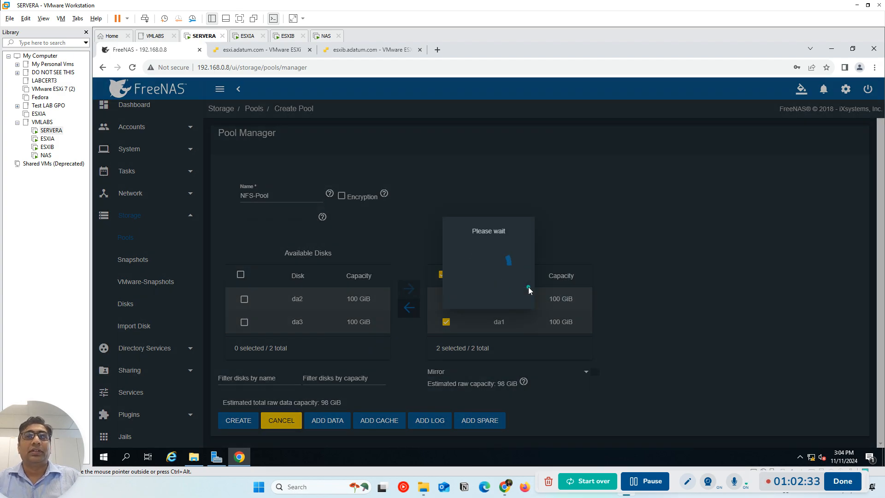
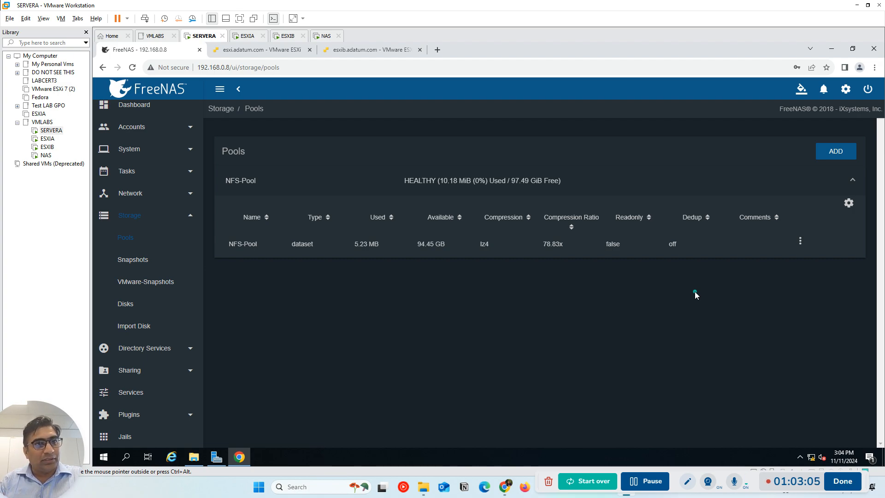
Start adding a new Unix (NFS) share in FreeNAS
{"action": "key", "text": "Num_Lock"}
{"action": "left_click", "coordinate": [129, 370]}
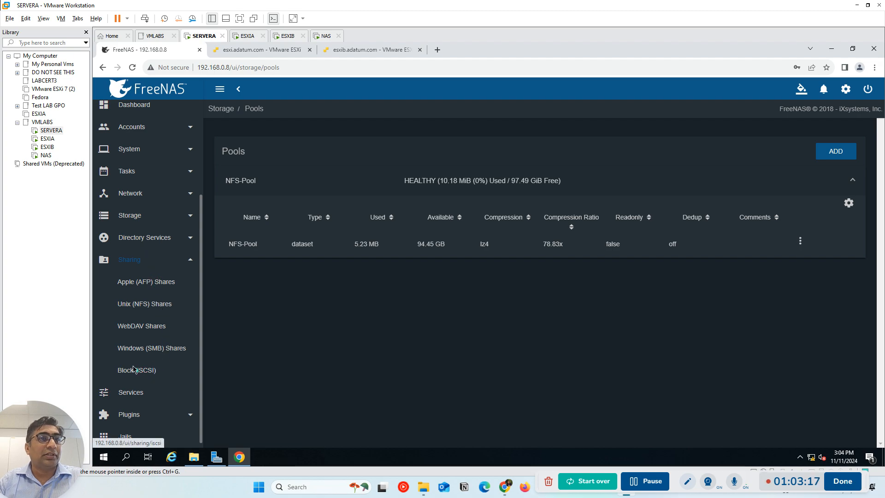
{"action": "key", "text": "Num_Lock"}
{"action": "left_click", "coordinate": [139, 306]}
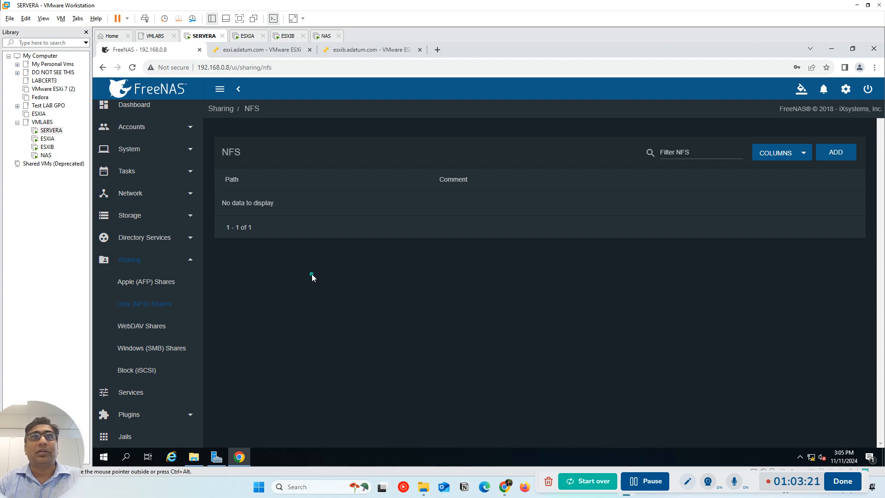
{"action": "left_click", "coordinate": [835, 152]}
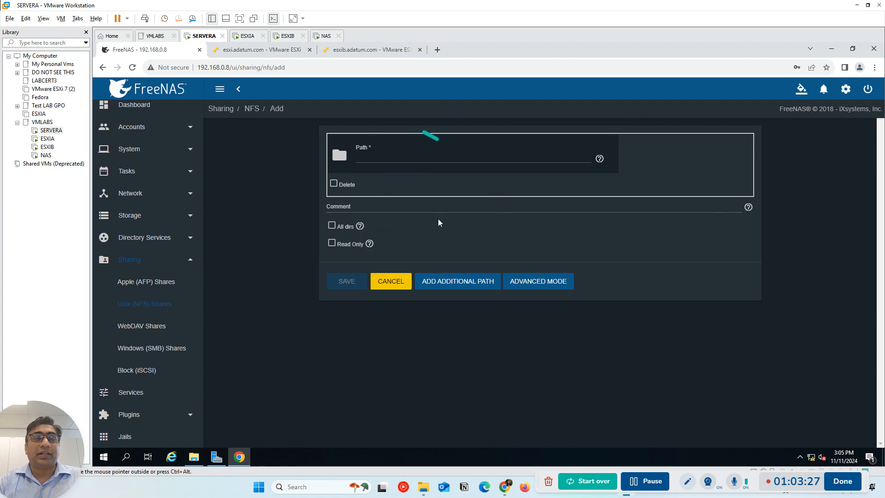
Set the new NFS share's path to /mnt/NFS-Pool and enable All dirs
{"action": "left_click", "coordinate": [339, 155]}
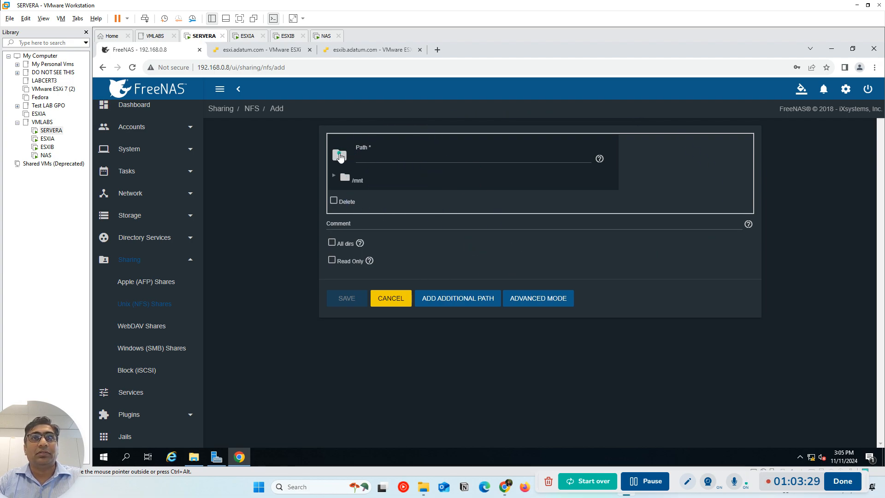
{"action": "left_click", "coordinate": [346, 179]}
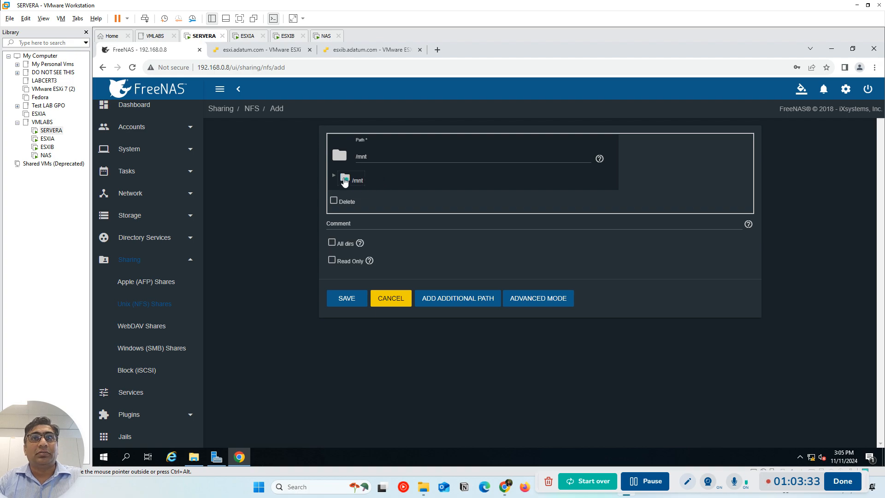
{"action": "left_click", "coordinate": [333, 175]}
{"action": "left_click", "coordinate": [374, 196]}
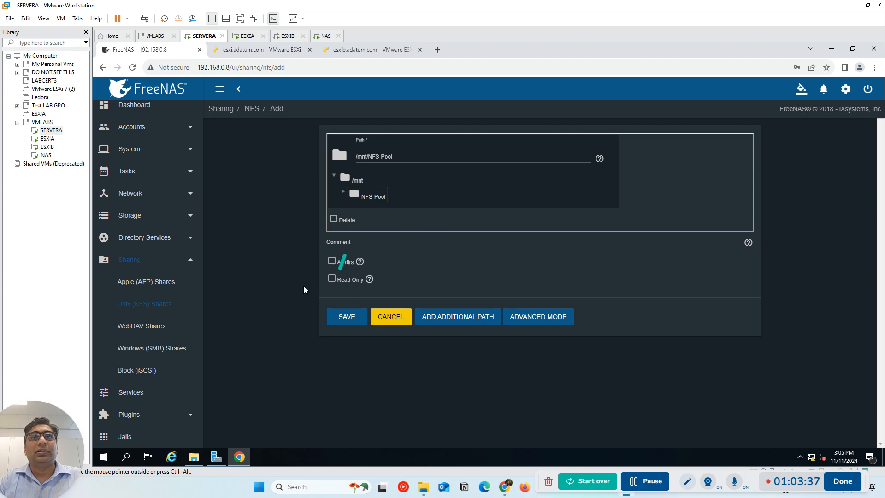
{"action": "left_click", "coordinate": [331, 261]}
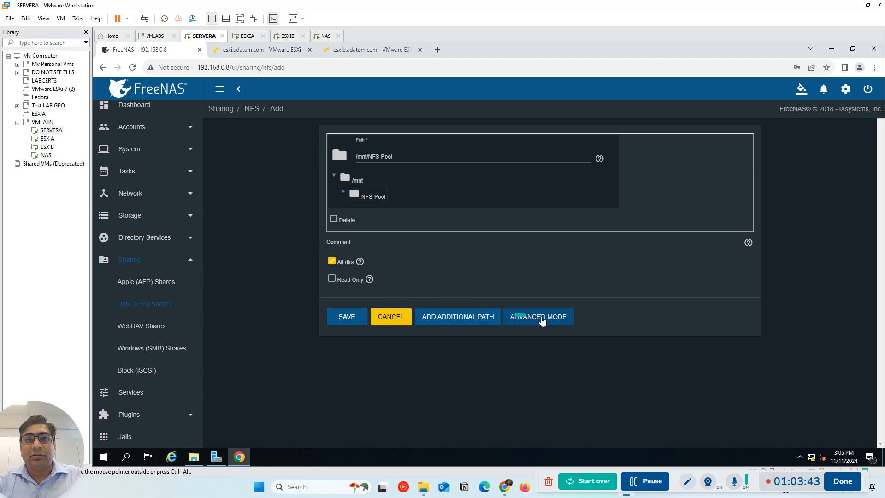
In the share's advanced options, set Maproot User to root and Maproot Group to wheel, and save the share
{"action": "left_click", "coordinate": [545, 321]}
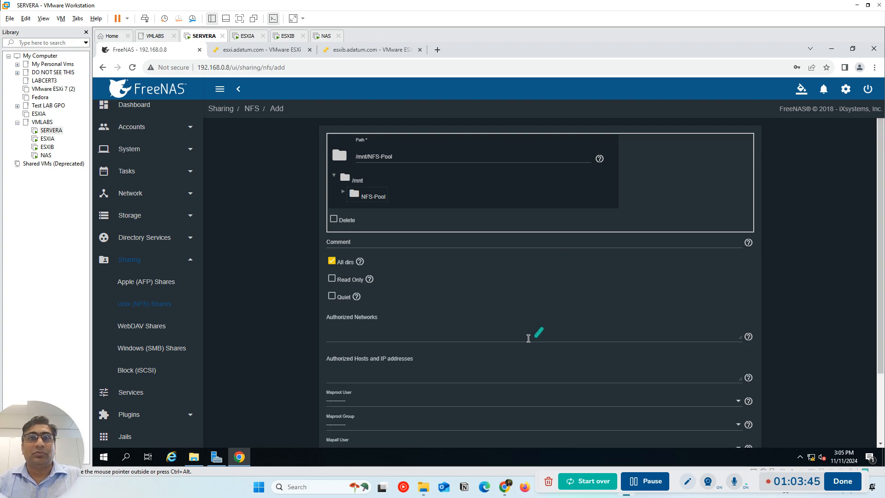
{"action": "scroll", "coordinate": [497, 348], "scroll_direction": "down", "scroll_amount": 2}
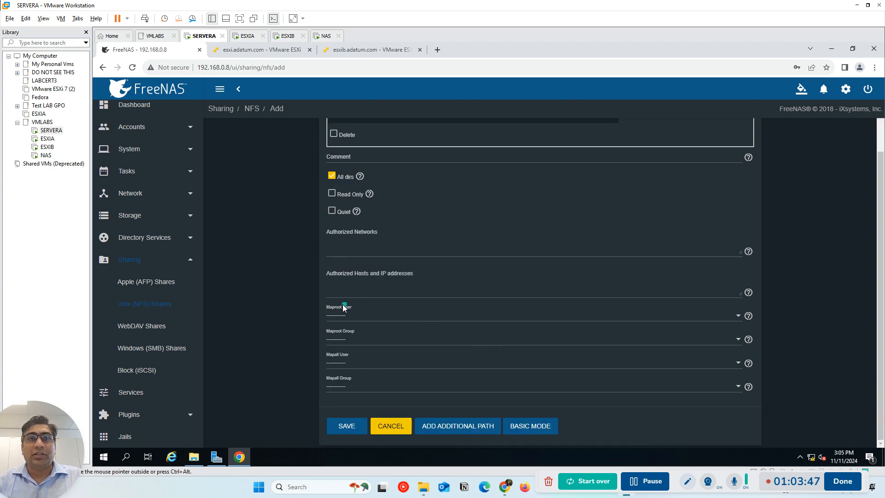
{"action": "left_click", "coordinate": [359, 317]}
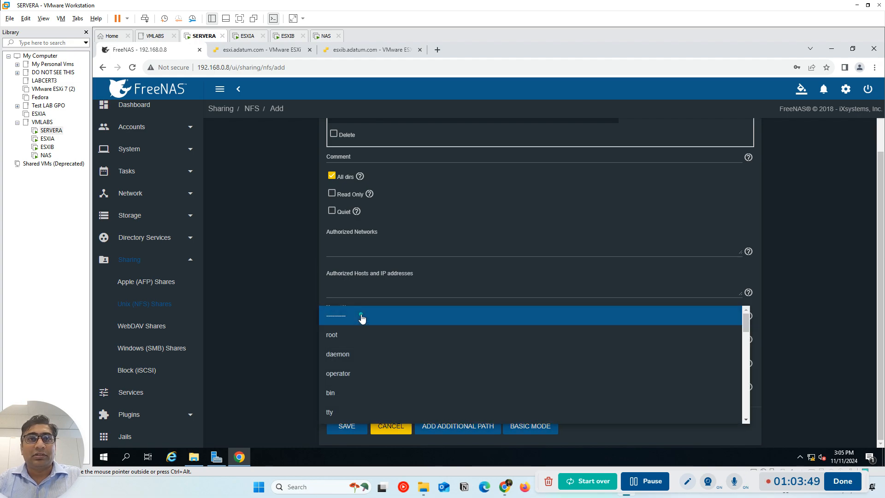
{"action": "left_click", "coordinate": [353, 340]}
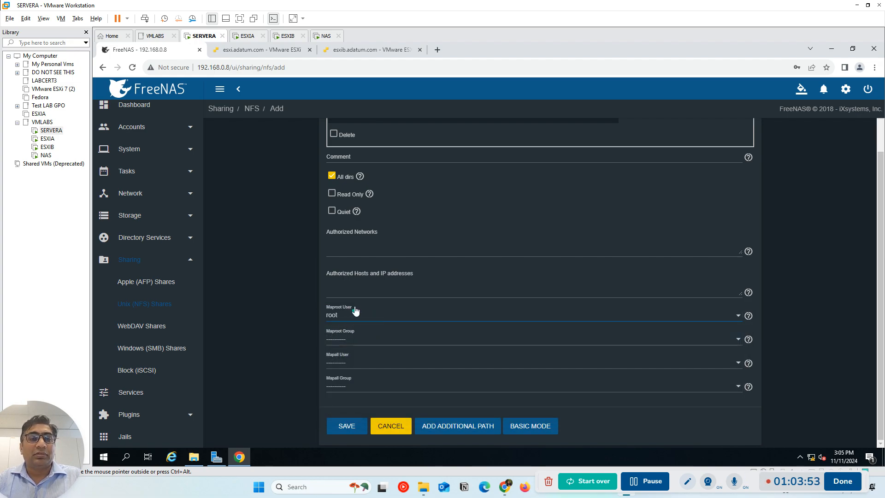
{"action": "left_click", "coordinate": [376, 338]}
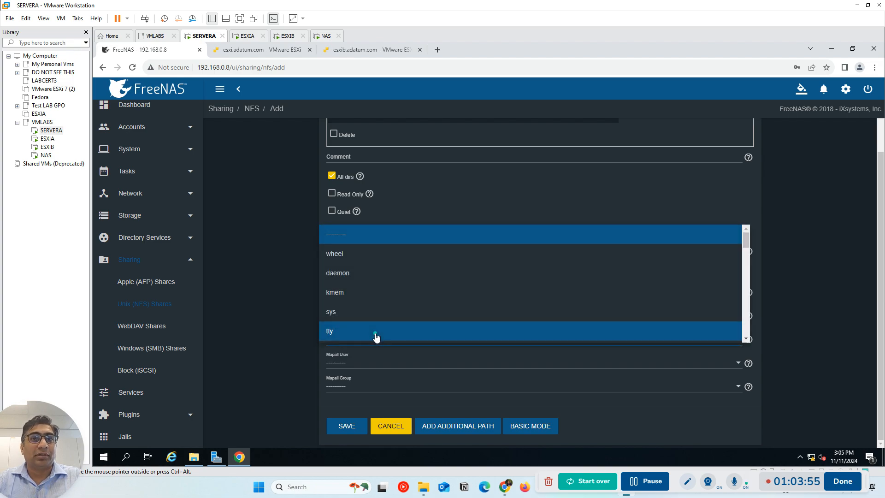
{"action": "left_click", "coordinate": [350, 255]}
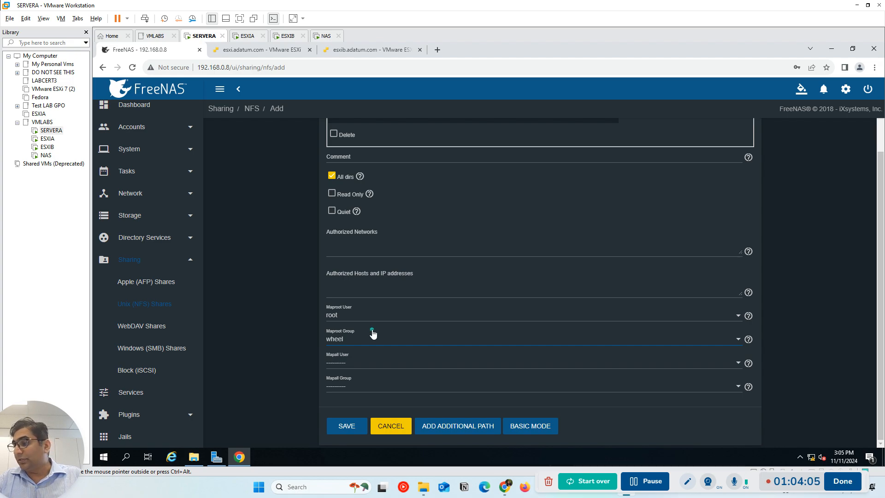
{"action": "left_click", "coordinate": [354, 429]}
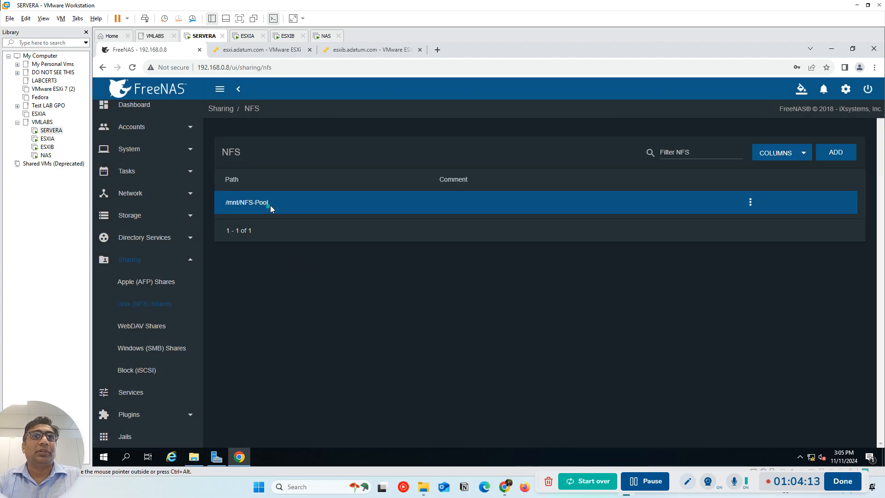
Highlight the path /mnt/NFS-Pool of the new share in the NFS list
{"action": "left_click_drag", "start_coordinate": [278, 201], "coordinate": [221, 203]}
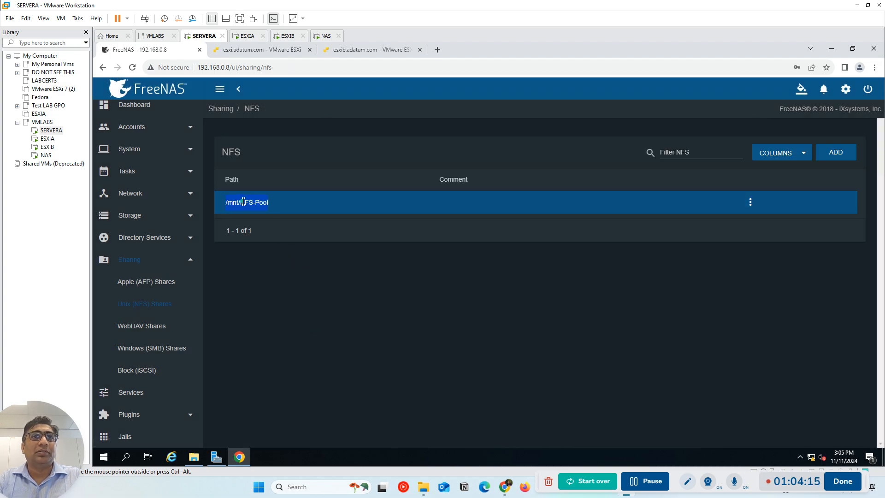
{"action": "right_click", "coordinate": [242, 201]}
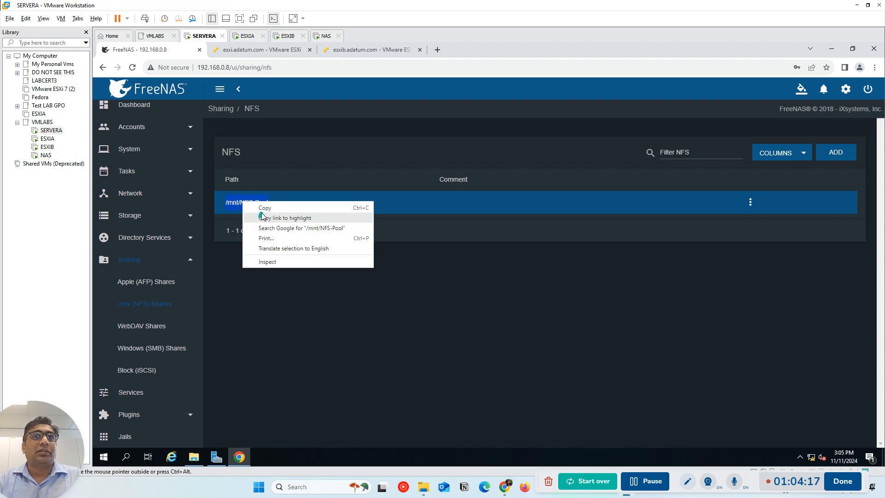
{"action": "left_click", "coordinate": [271, 344]}
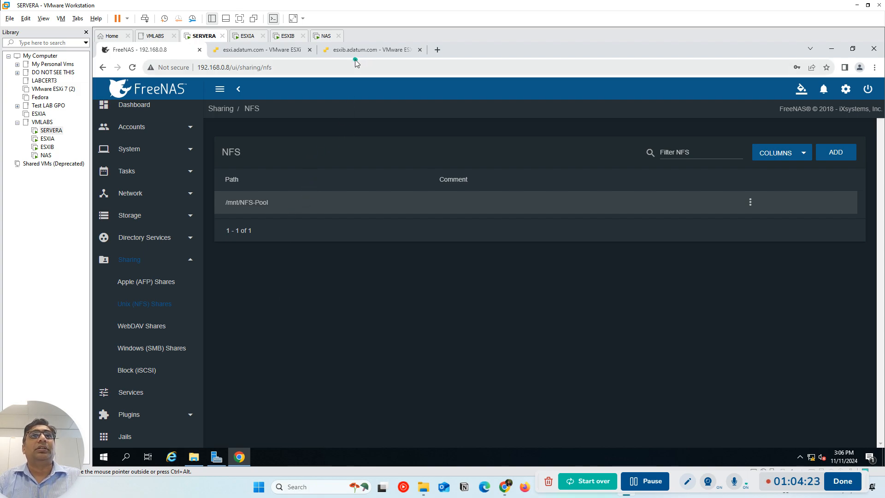
Minimize the browser, launch the installer from the VMware VCSA DVD's vcsa-ui-installer\win32 folder, and close the folder window
{"action": "left_click", "coordinate": [260, 49]}
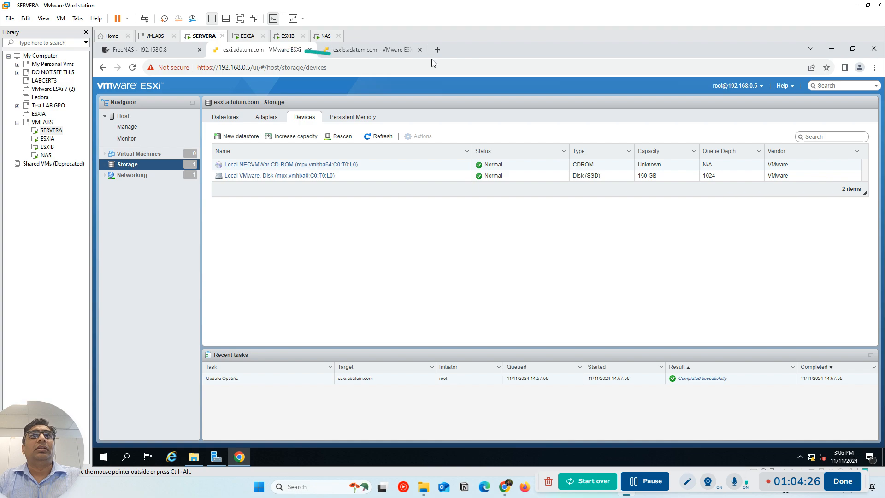
{"action": "left_click", "coordinate": [832, 49]}
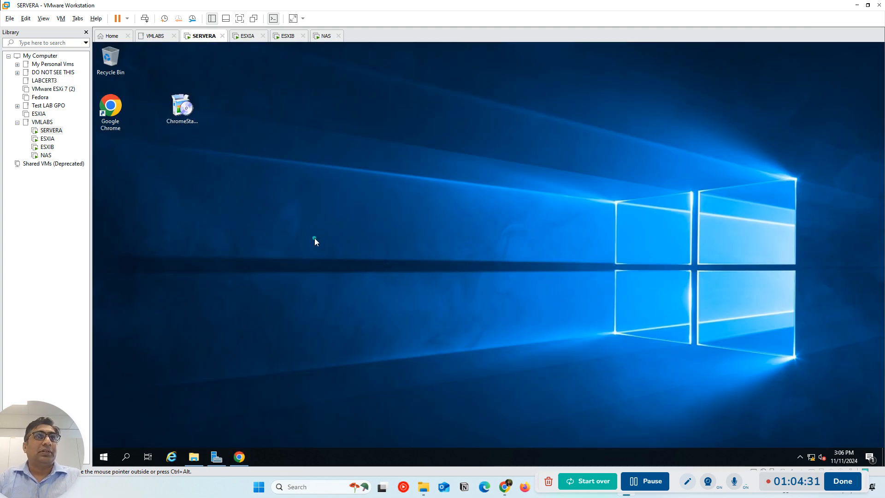
{"action": "left_click", "coordinate": [193, 457]}
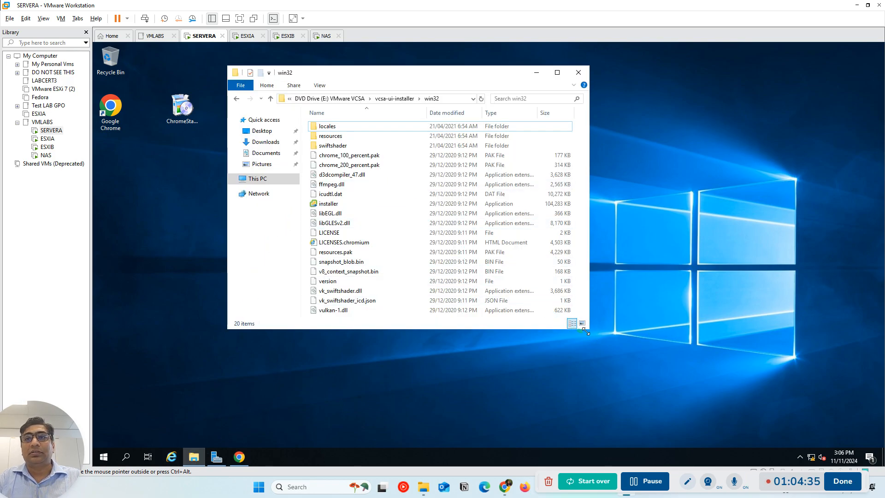
{"action": "left_click_drag", "start_coordinate": [589, 328], "coordinate": [674, 370]}
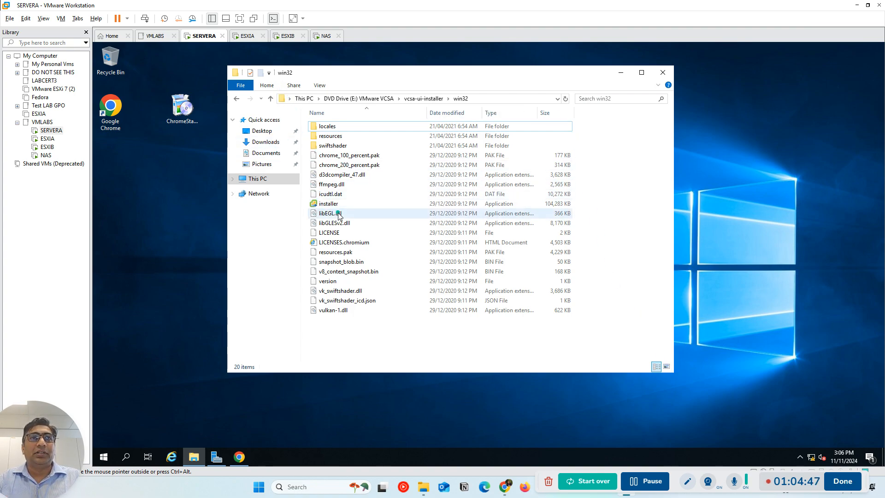
{"action": "double_click", "coordinate": [328, 204]}
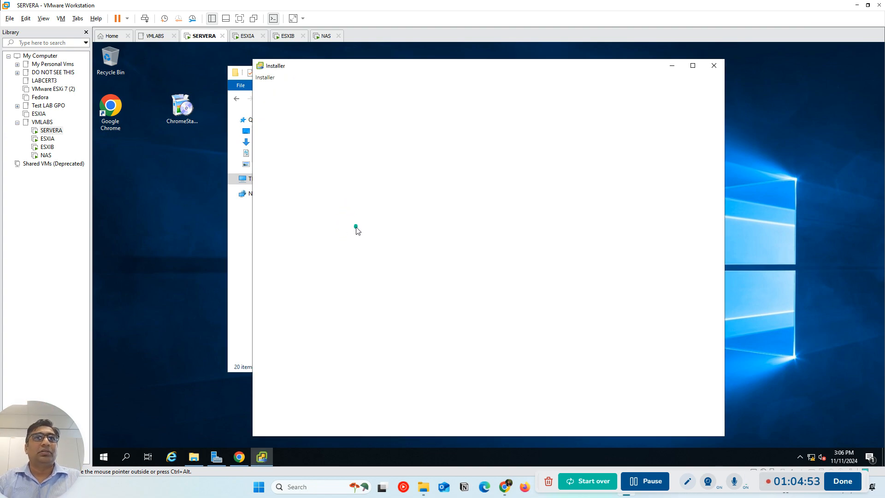
{"action": "left_click", "coordinate": [245, 308]}
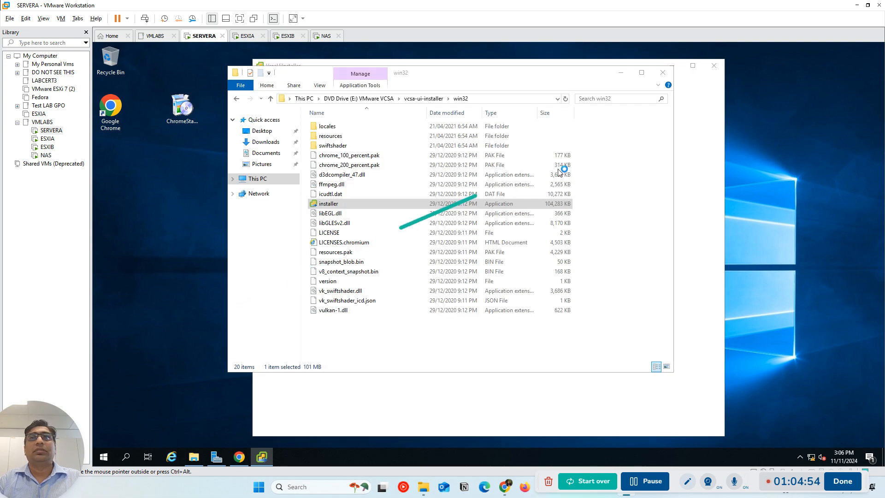
{"action": "left_click", "coordinate": [662, 72]}
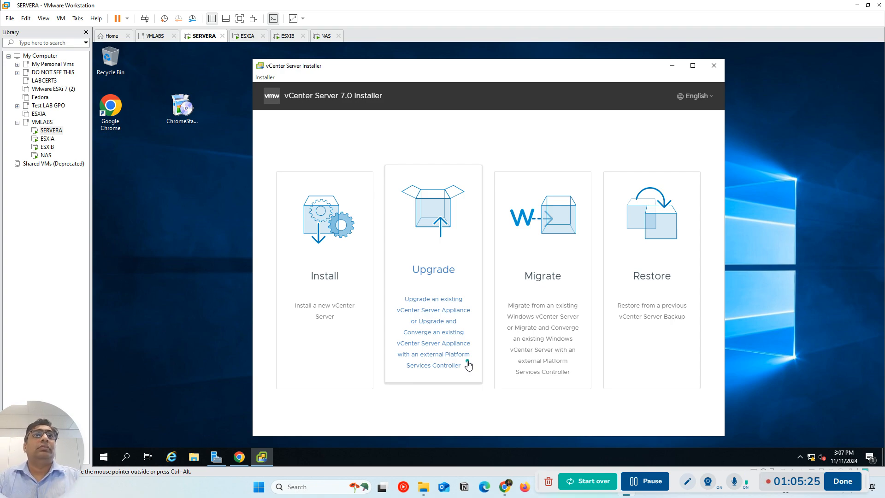
Check the hard disk details in the ESXIB virtual machine's settings and close them without changes
{"action": "left_click", "coordinate": [288, 35]}
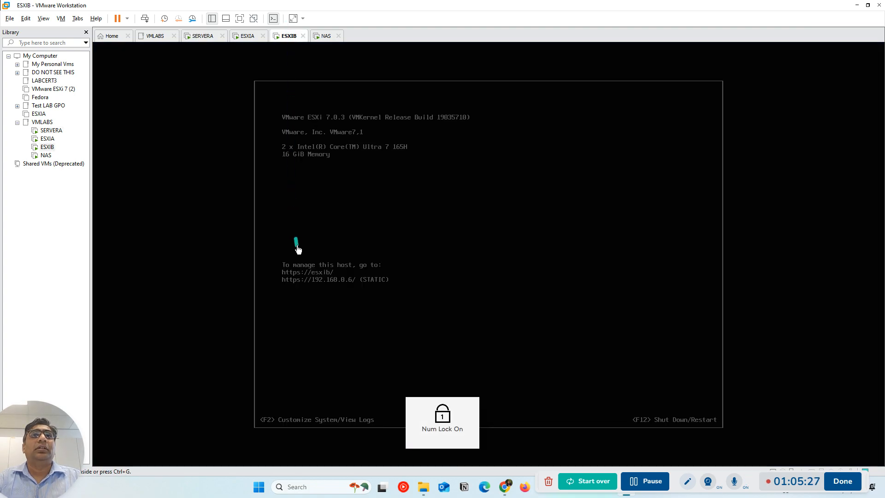
{"action": "right_click", "coordinate": [289, 34]}
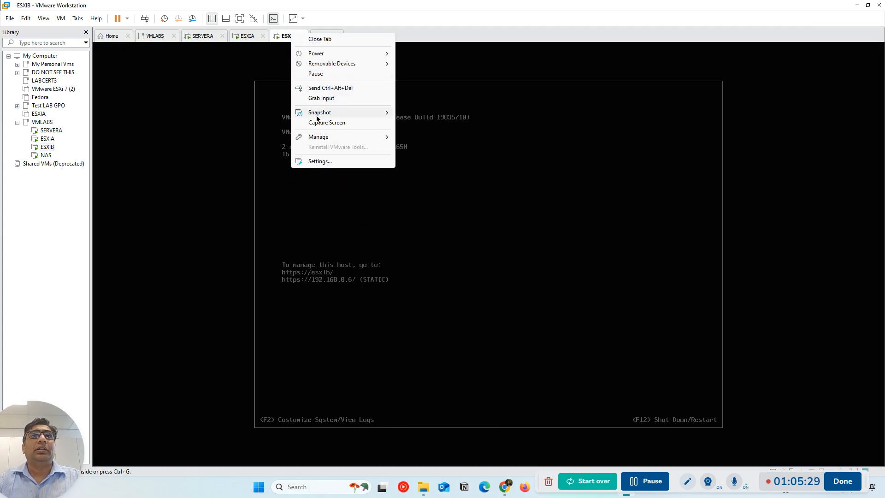
{"action": "left_click", "coordinate": [317, 163]}
{"action": "left_click", "coordinate": [320, 199]}
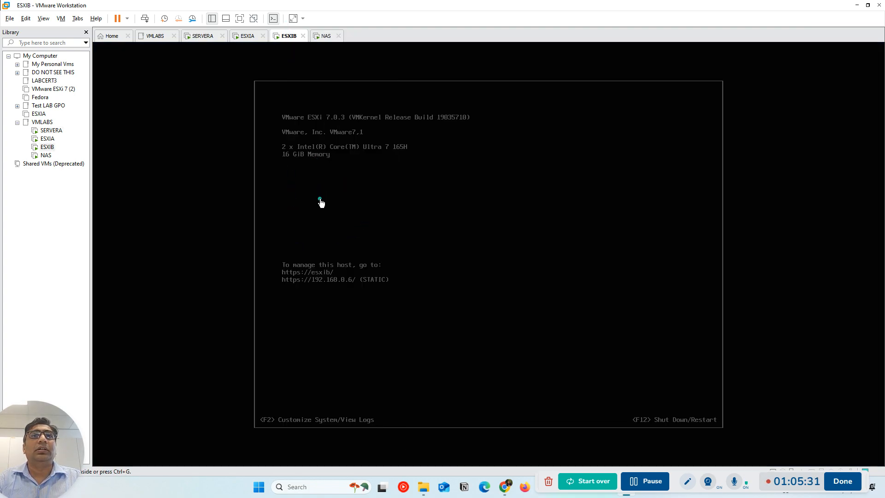
{"action": "left_click", "coordinate": [307, 132]}
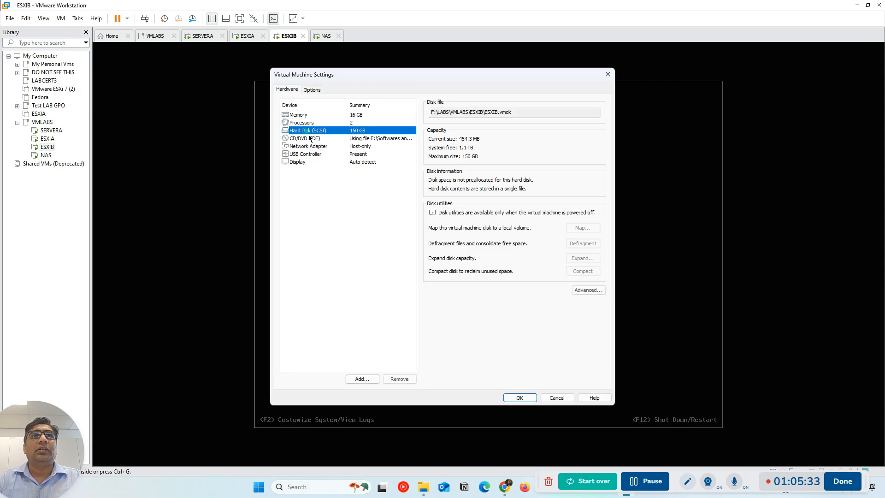
{"action": "left_click", "coordinate": [609, 74]}
Shut down the ESXIB host from its console, logging in as root with the account password
{"action": "right_click", "coordinate": [289, 37]}
{"action": "mouse_move", "coordinate": [364, 55]}
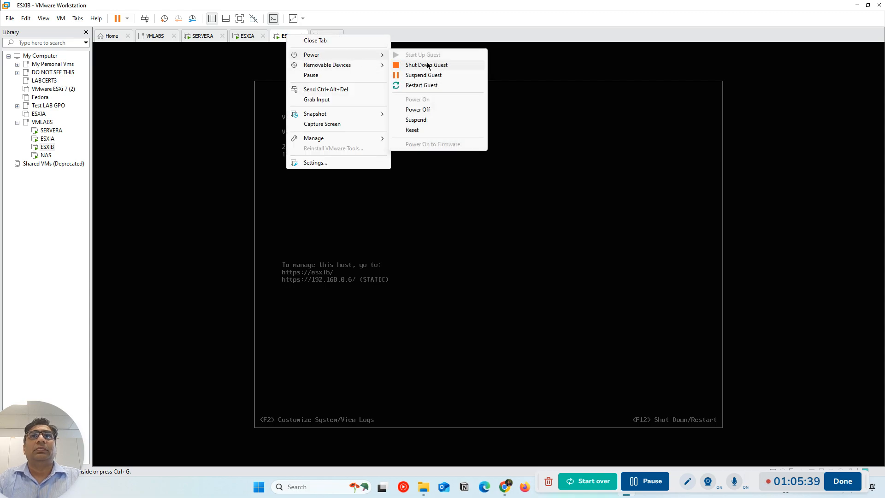
{"action": "left_click", "coordinate": [500, 253]}
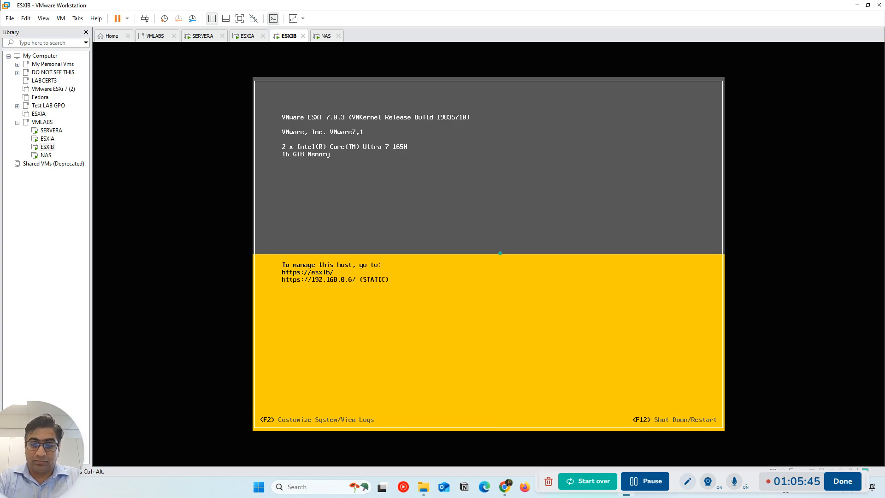
{"action": "key", "text": "F2"}
{"action": "key", "text": "Tab"}
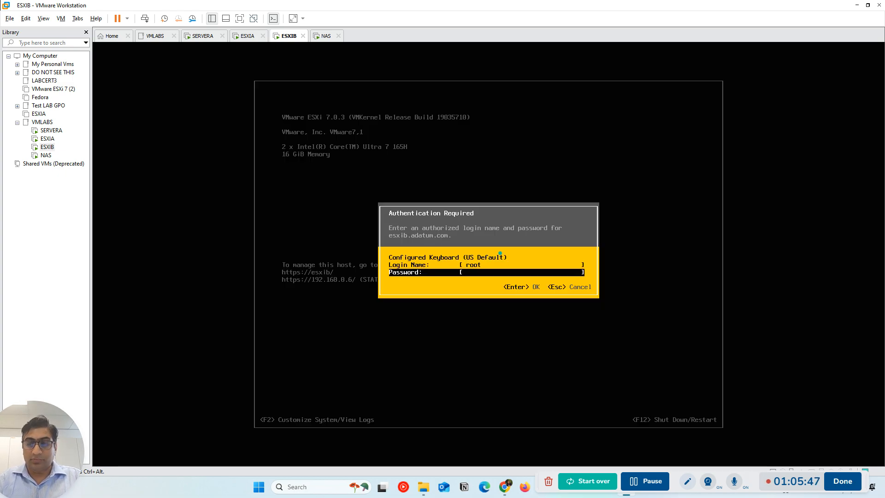
{"action": "type", "text": "******"}
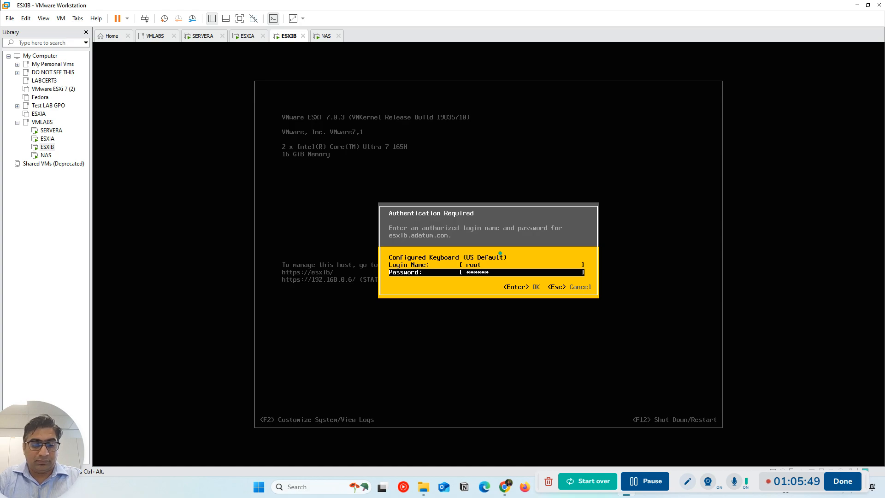
{"action": "key", "text": "Return"}
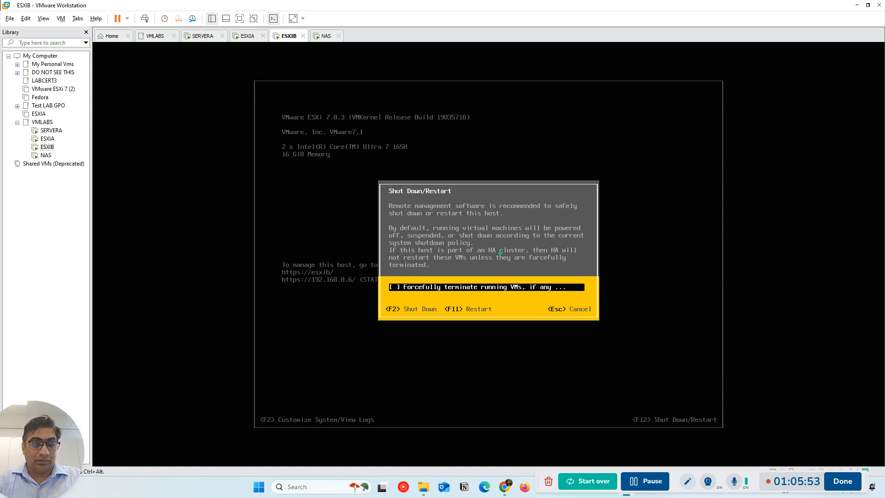
{"action": "key", "text": "F2"}
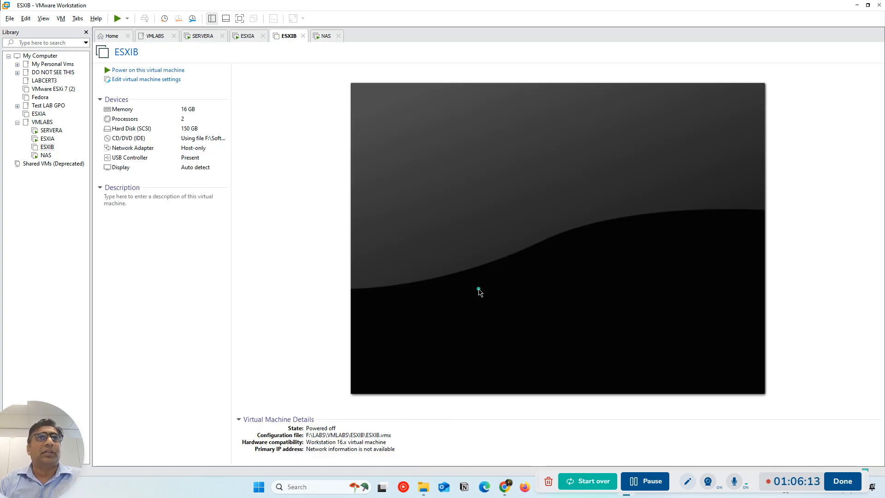
Add a new 150 GB virtual hard disk, stored as the single file ESXIB-0.vmdk, to the ESXIB virtual machine
{"action": "left_click", "coordinate": [161, 80]}
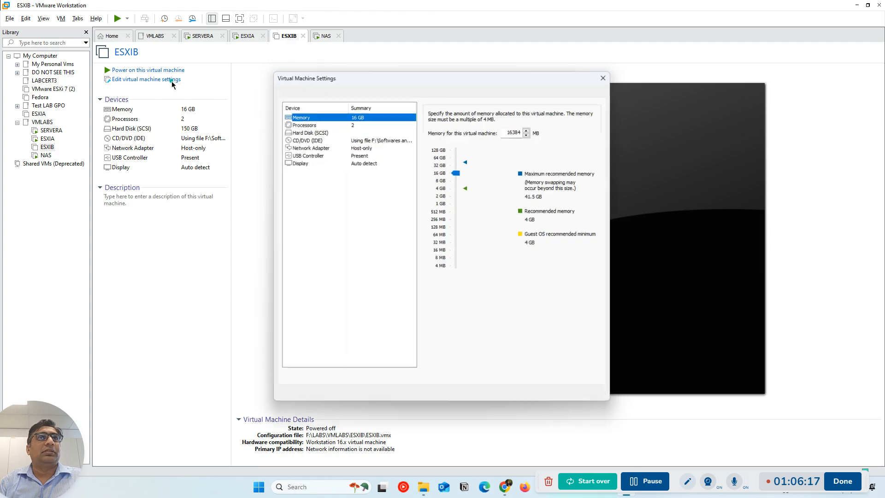
{"action": "left_click", "coordinate": [310, 131]}
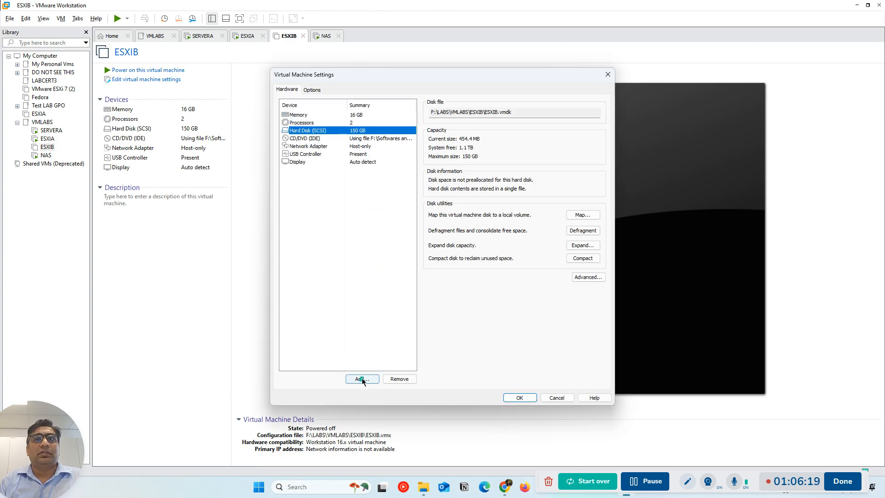
{"action": "left_click", "coordinate": [362, 379]}
{"action": "left_click", "coordinate": [488, 332]}
{"action": "left_click", "coordinate": [491, 333]}
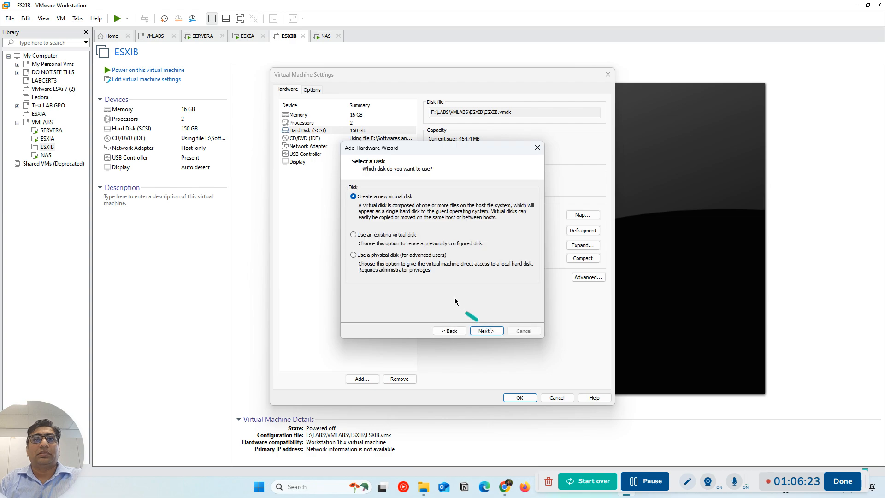
{"action": "left_click", "coordinate": [485, 331]}
{"action": "left_click", "coordinate": [363, 254]}
{"action": "left_click_drag", "start_coordinate": [417, 189], "coordinate": [436, 190]}
{"action": "key", "text": "BackSpace"}
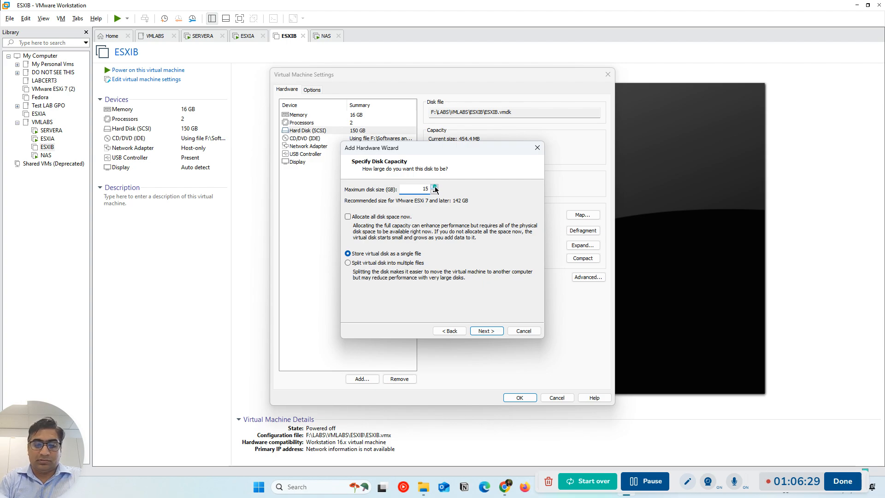
{"action": "left_click", "coordinate": [482, 331]}
{"action": "left_click", "coordinate": [482, 330]}
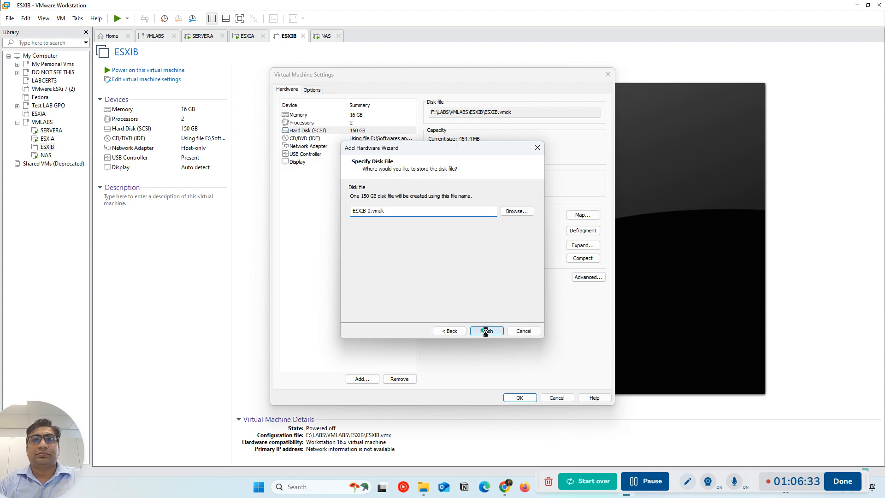
{"action": "left_click", "coordinate": [519, 397]}
Power on the ESXIB virtual machine and watch its console until the host has booted
{"action": "left_click", "coordinate": [157, 70]}
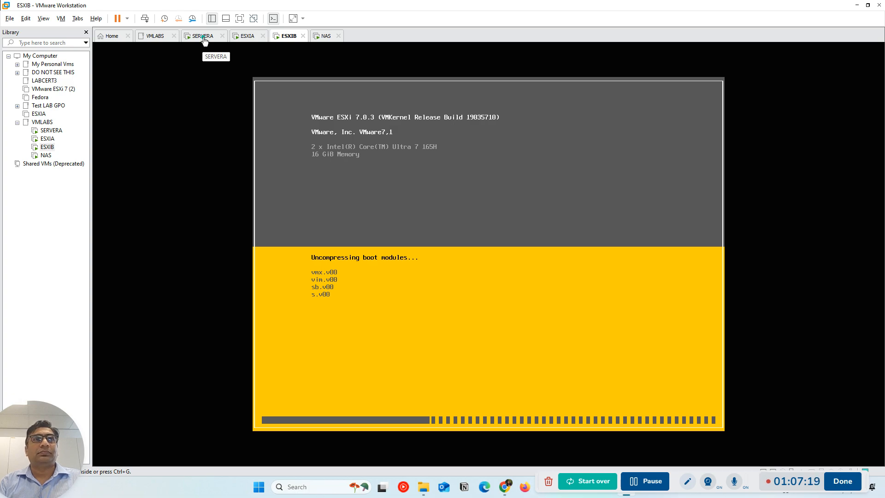
{"action": "left_click", "coordinate": [205, 37]}
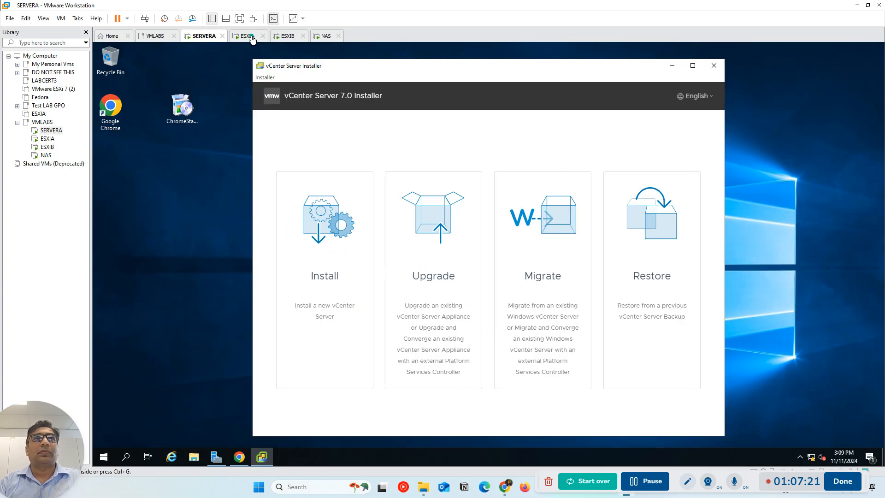
{"action": "left_click", "coordinate": [289, 36]}
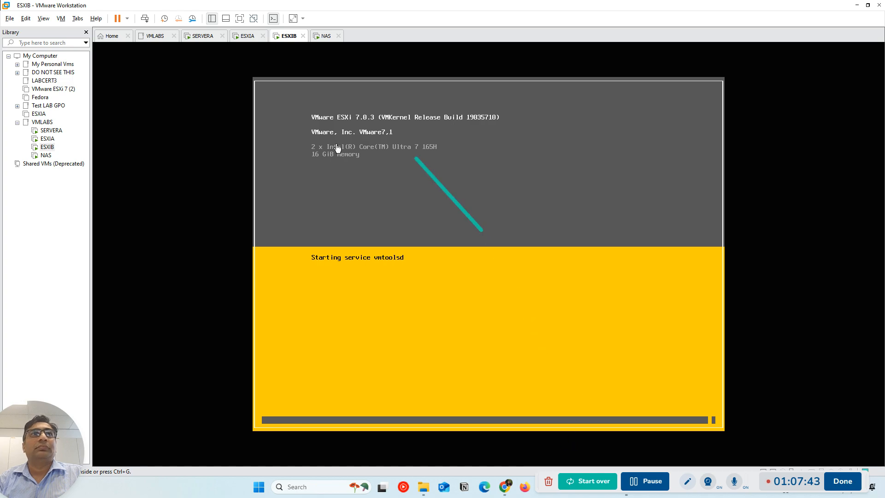
{"action": "left_click", "coordinate": [205, 36]}
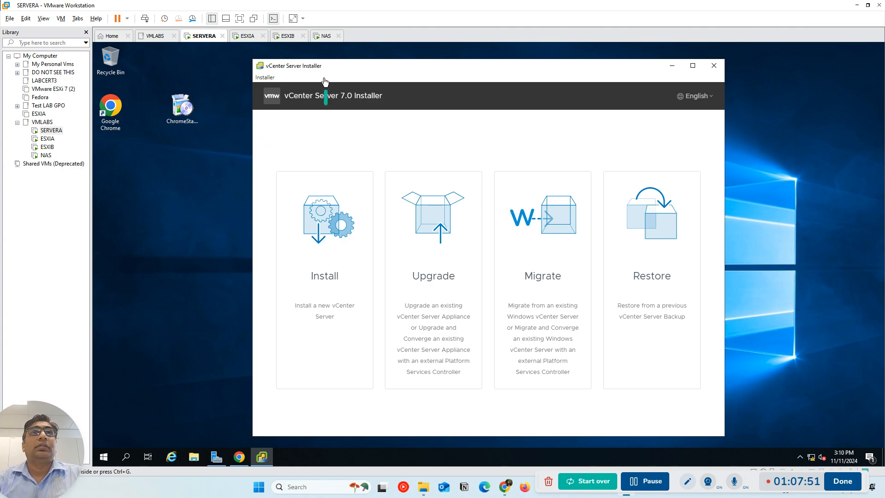
{"action": "left_click", "coordinate": [290, 38]}
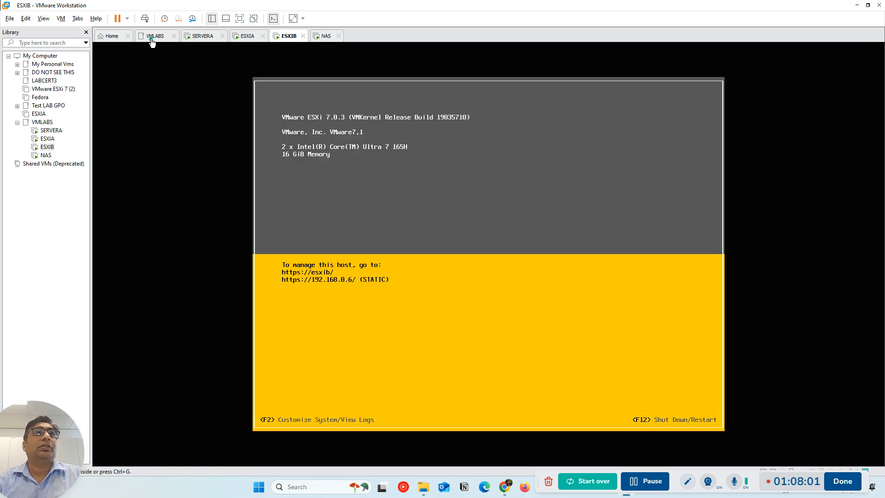
In SERVERA's browser, reload the esxib.adatum.com page and log in as root with the account password
{"action": "left_click", "coordinate": [204, 36]}
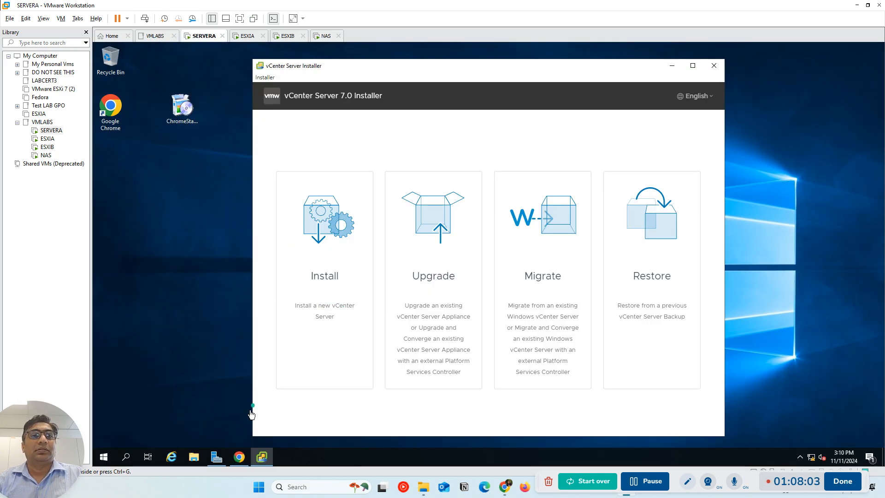
{"action": "left_click", "coordinate": [239, 457]}
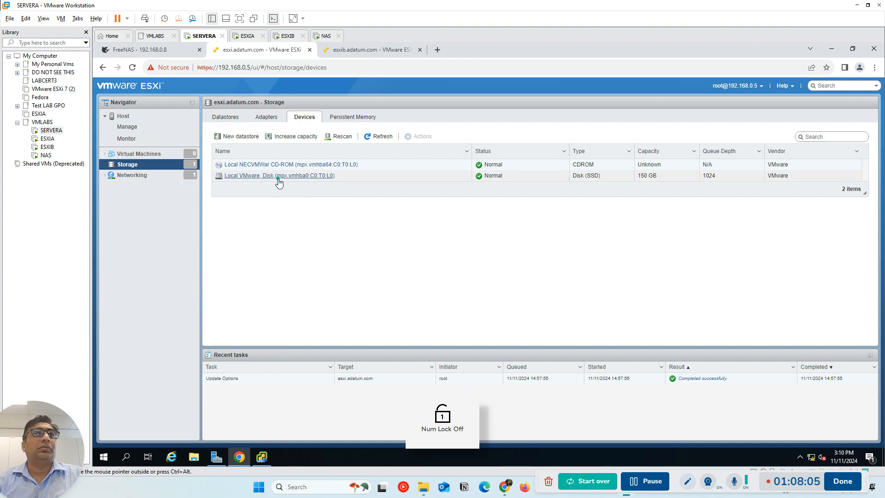
{"action": "left_click", "coordinate": [373, 52]}
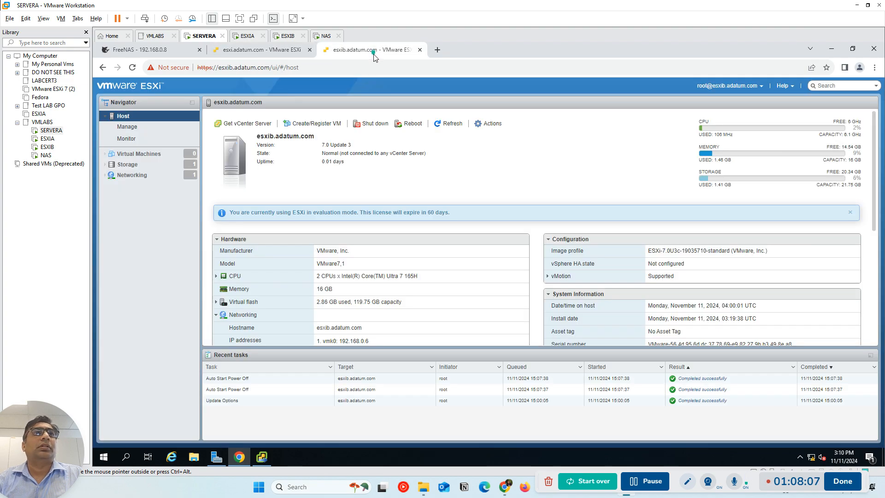
{"action": "left_click", "coordinate": [227, 69]}
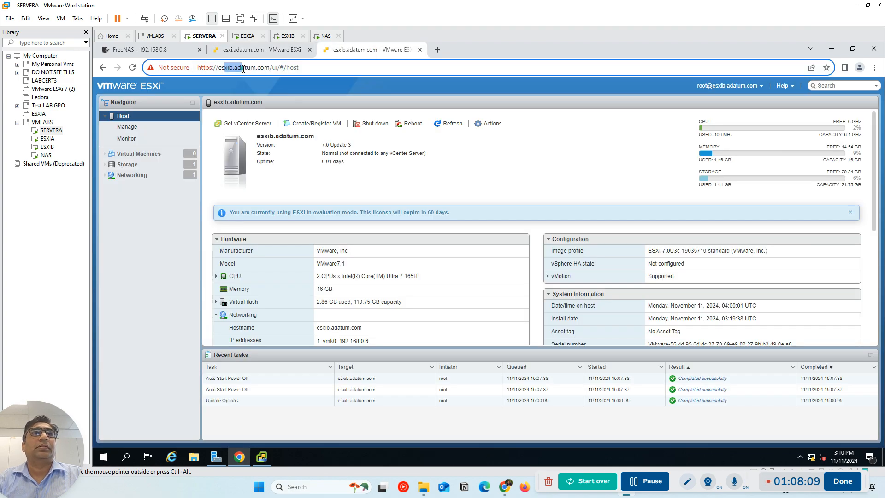
{"action": "key", "text": "Return"}
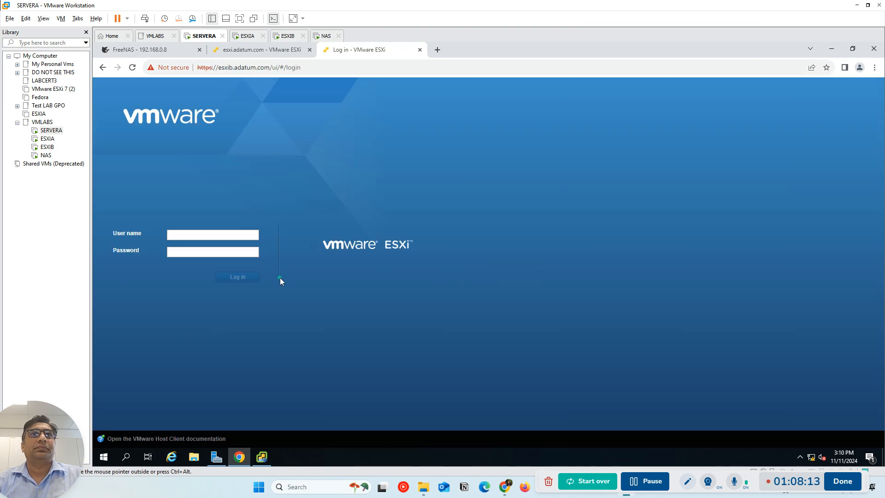
{"action": "left_click", "coordinate": [188, 235]}
{"action": "left_click", "coordinate": [211, 253]}
{"action": "left_click", "coordinate": [200, 256]}
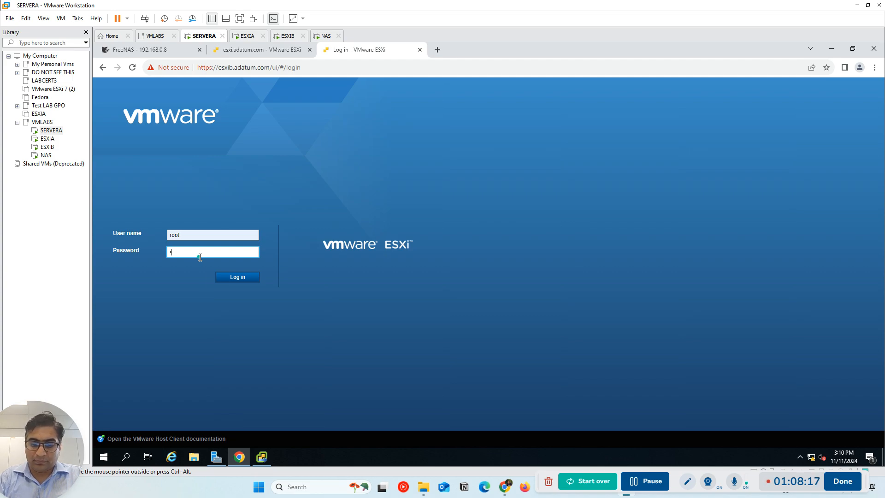
{"action": "key", "text": "Return"}
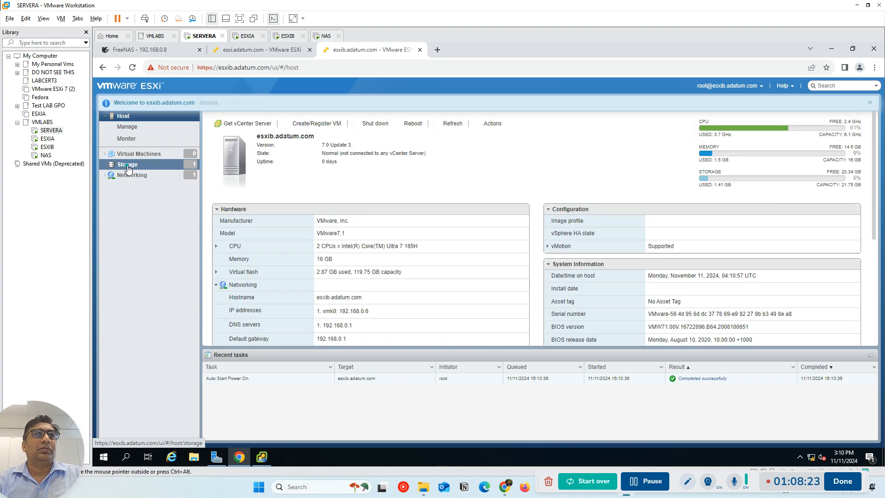
Examine the storage devices of the esxib host and the partitions of disk mpx.vmhba0:C0:T0:L0
{"action": "left_click", "coordinate": [128, 167]}
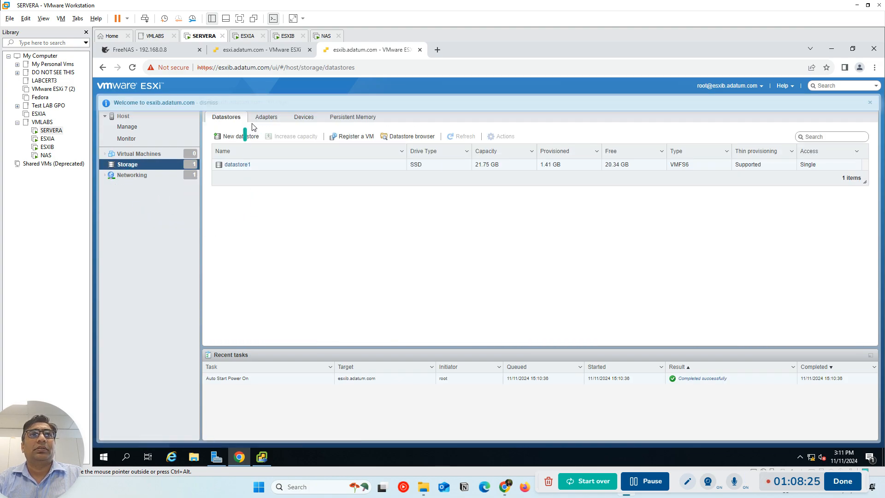
{"action": "left_click", "coordinate": [303, 118]}
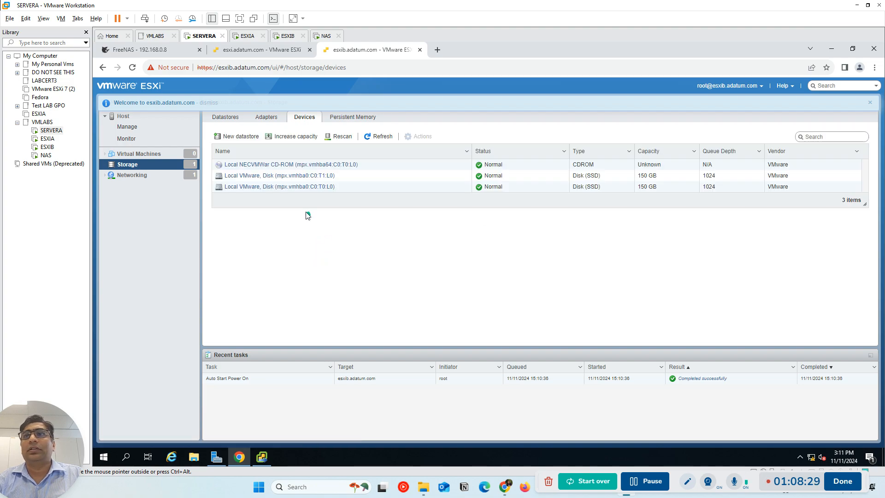
{"action": "left_click", "coordinate": [263, 187]}
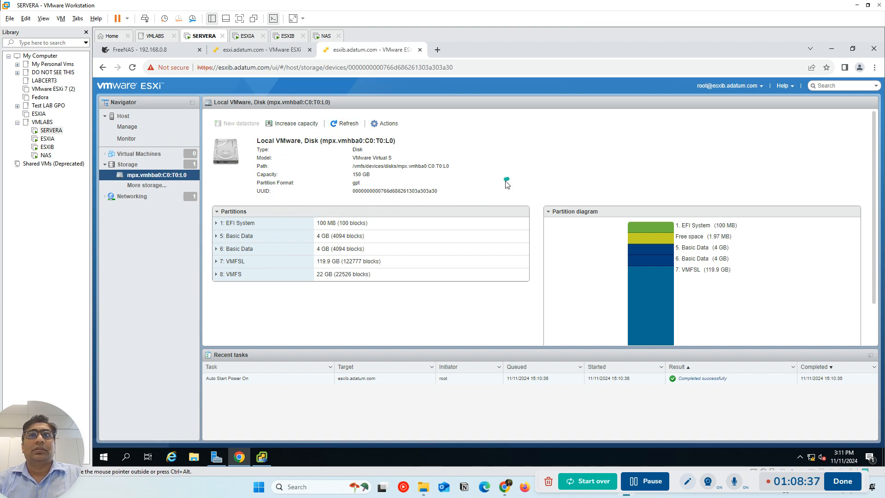
{"action": "key", "text": "alt+Left"}
Create a VMFS 6 datastore named Datastore_vcenter on the full disk mpx.vmhba0:C0:T1:L0, accepting the erasure of its contents
{"action": "left_click", "coordinate": [314, 176]}
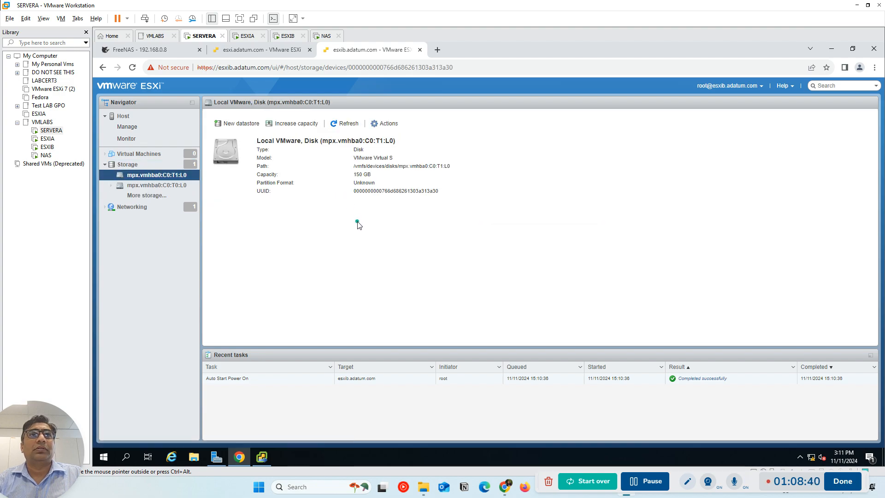
{"action": "left_click", "coordinate": [226, 126]}
{"action": "left_click", "coordinate": [401, 192]}
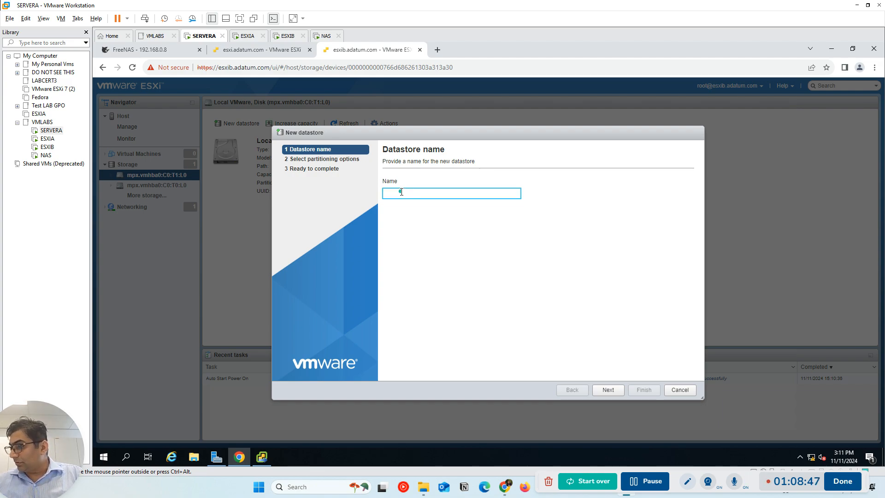
{"action": "type", "text": "Datastore"}
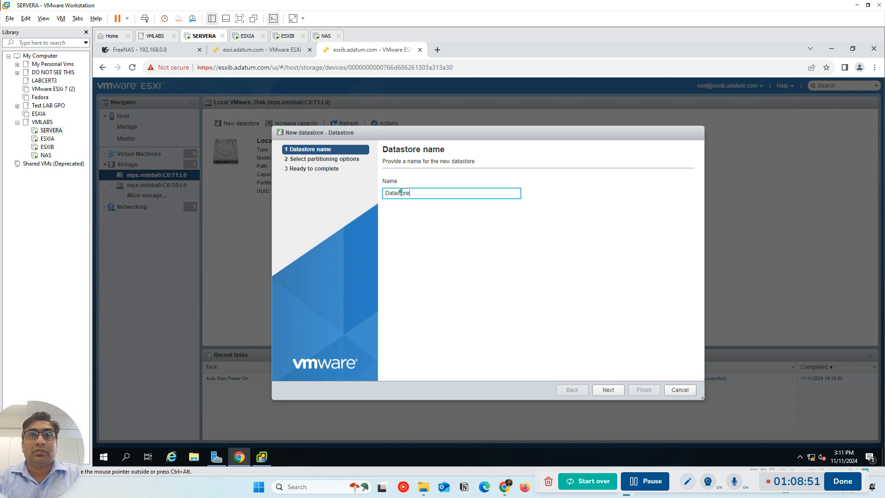
{"action": "type", "text": "_vcenter"}
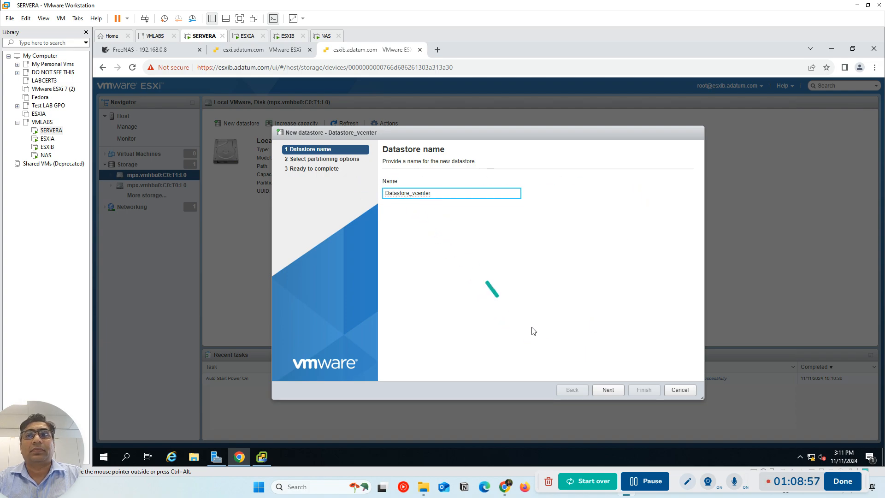
{"action": "left_click", "coordinate": [609, 390]}
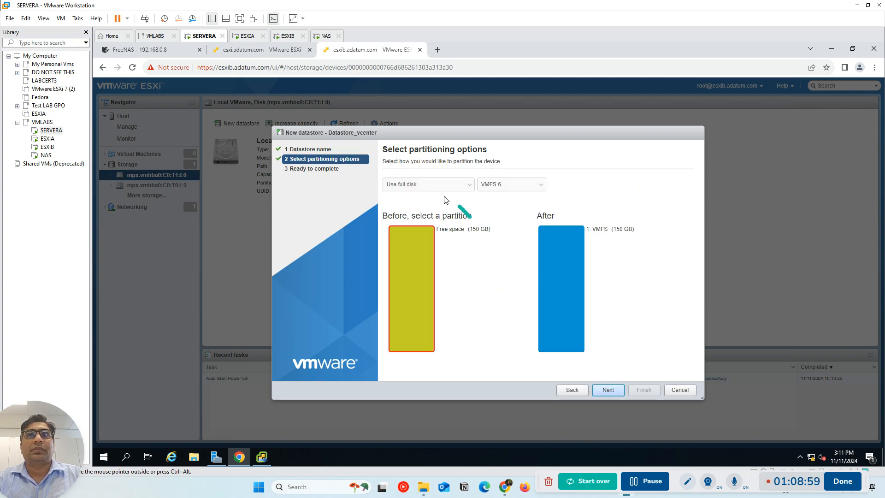
{"action": "left_click", "coordinate": [609, 391]}
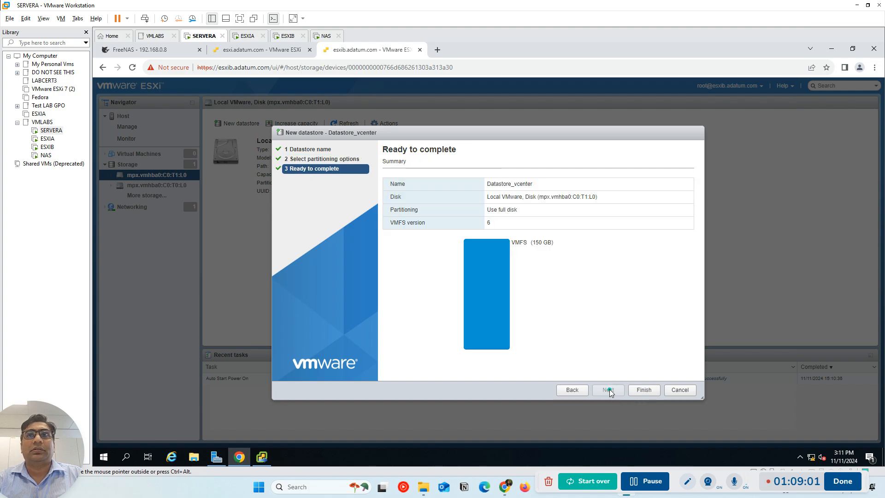
{"action": "left_click", "coordinate": [643, 391]}
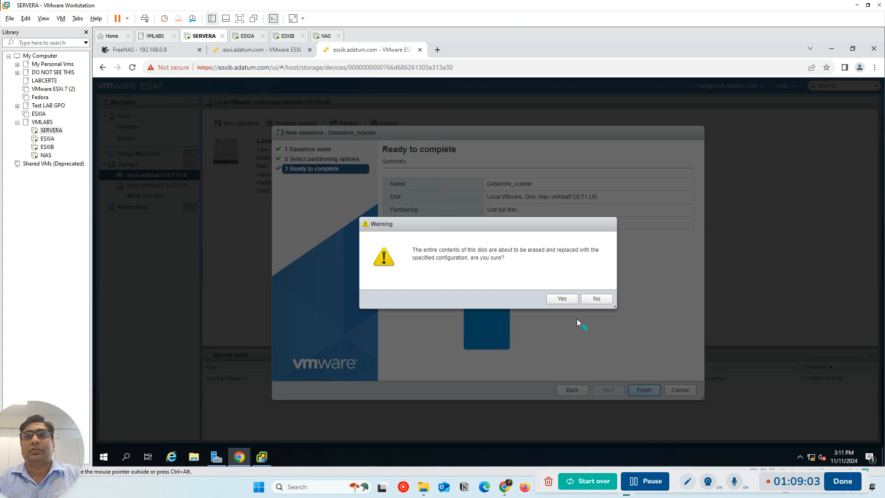
{"action": "left_click", "coordinate": [564, 300]}
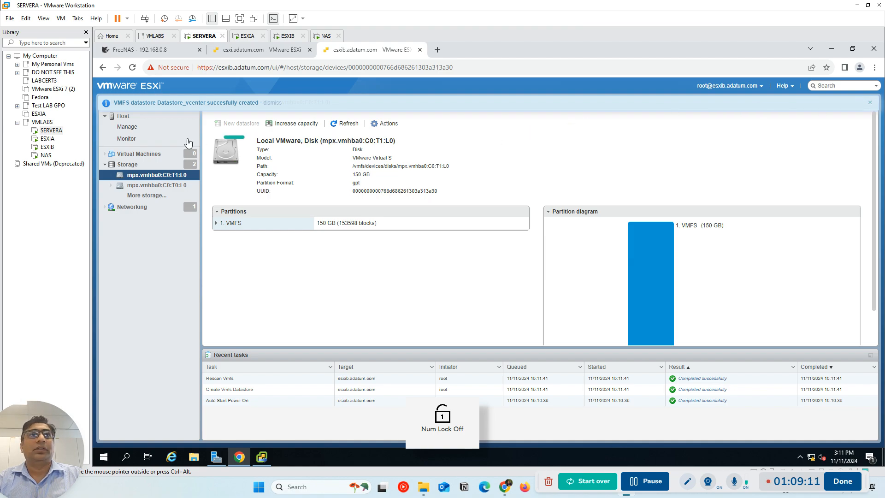
Check the details of Datastore_vcenter in the esxib host's datastore list
{"action": "left_click", "coordinate": [134, 164]}
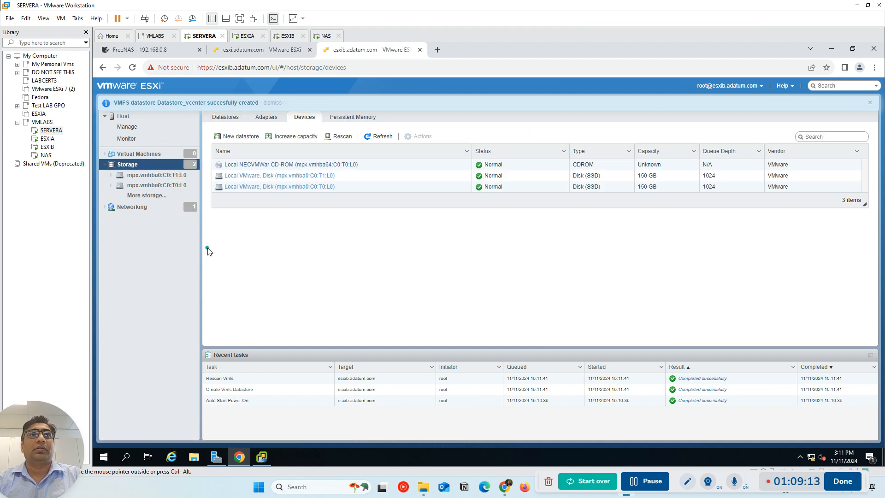
{"action": "left_click", "coordinate": [225, 117]}
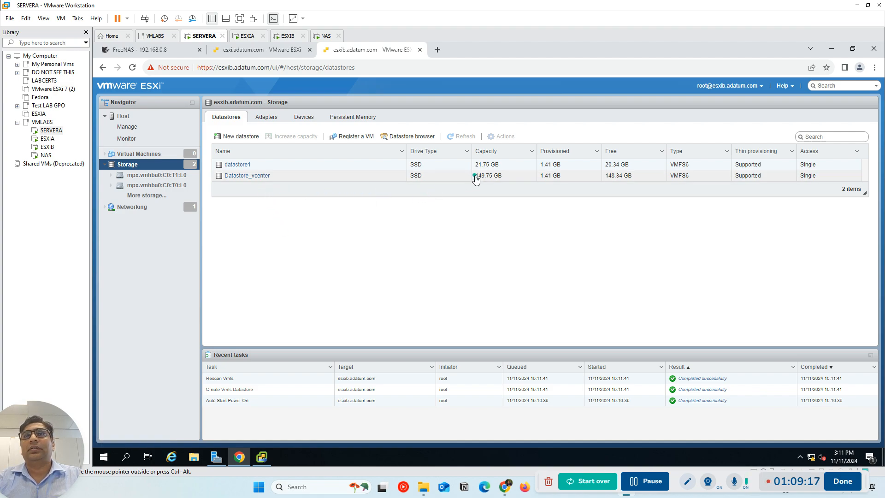
{"action": "left_click", "coordinate": [321, 176]}
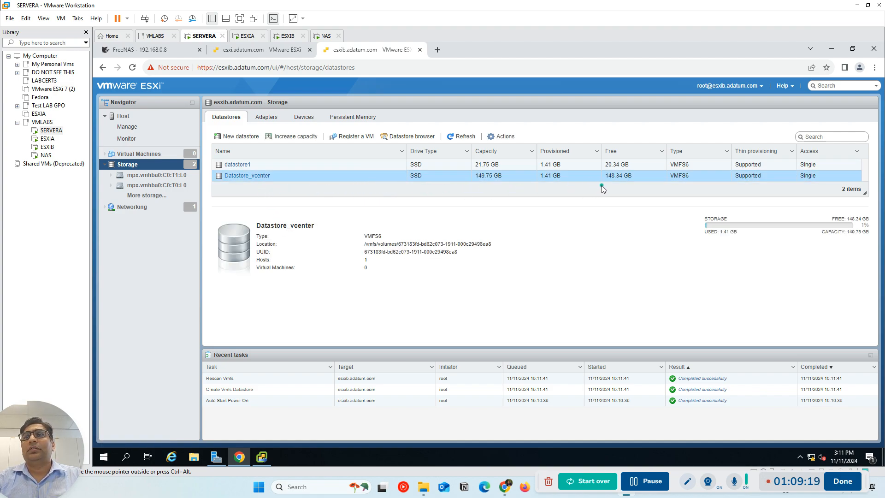
{"action": "key", "text": "Num_Lock"}
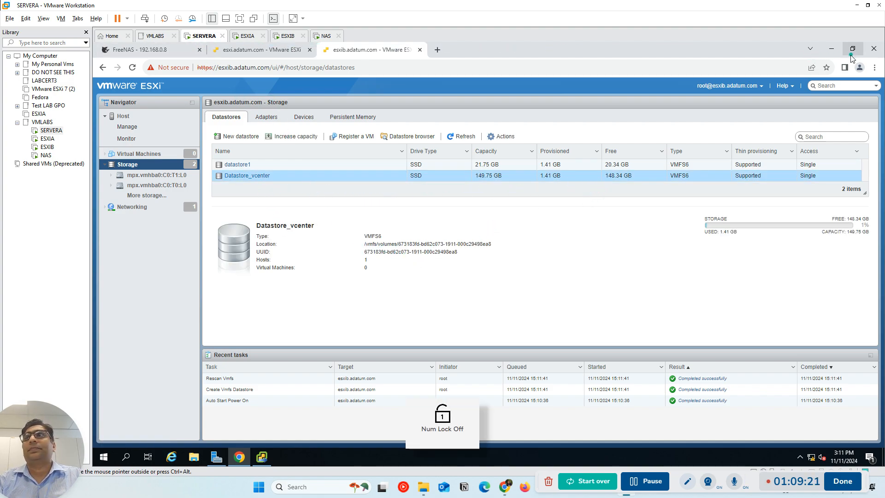
Minimize the browser, start a new vCenter Server installation in the vCenter Server Installer, and accept the license agreement
{"action": "left_click", "coordinate": [831, 49]}
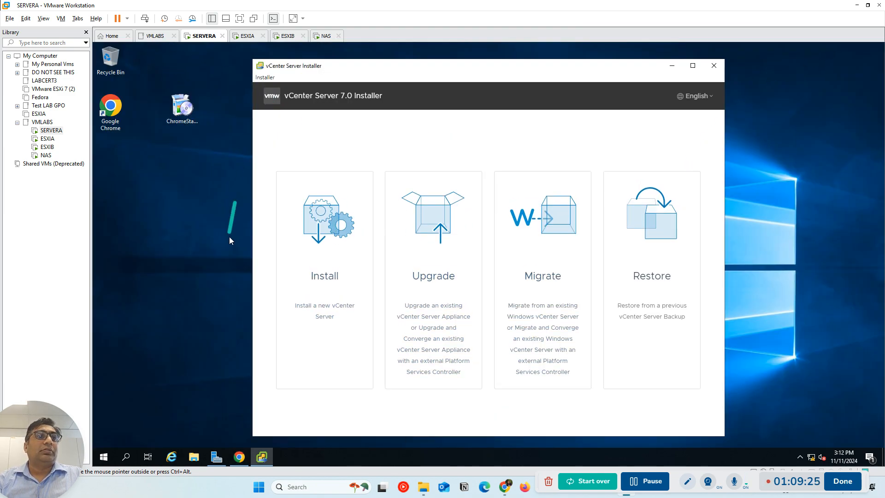
{"action": "left_click", "coordinate": [334, 286]}
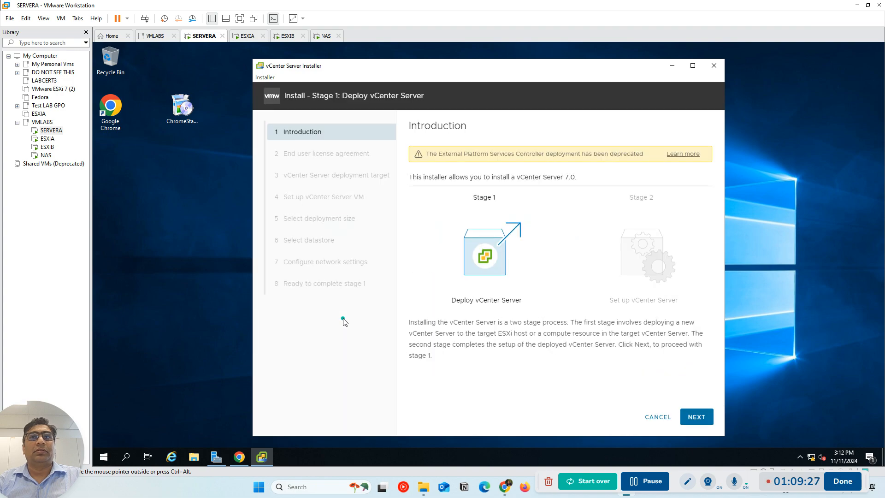
{"action": "left_click", "coordinate": [703, 417]}
{"action": "left_click", "coordinate": [420, 318]}
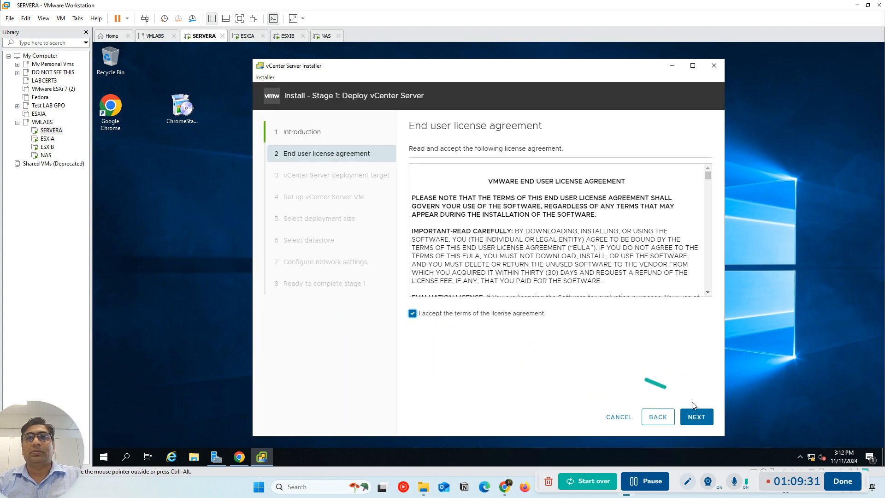
Continue to the deployment target and specify ESXi host 192.168.0.6 with the user name root
{"action": "left_click", "coordinate": [696, 417]}
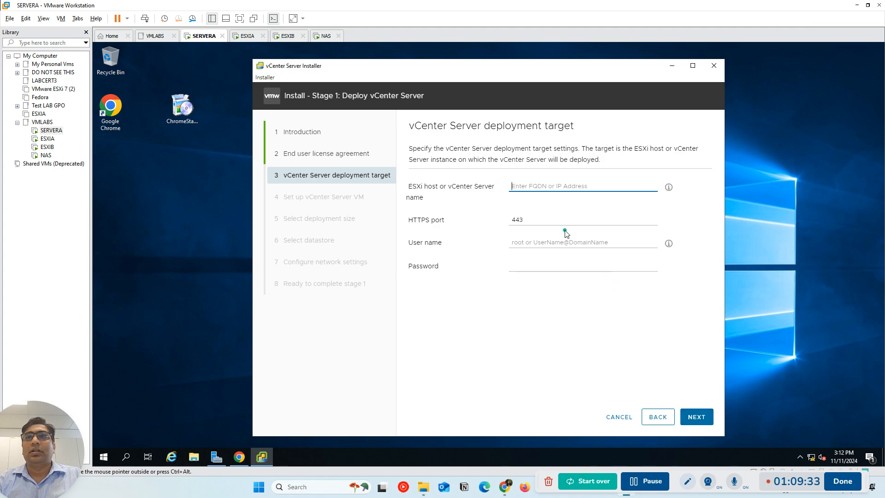
{"action": "type", "text": "192.168.0.6"}
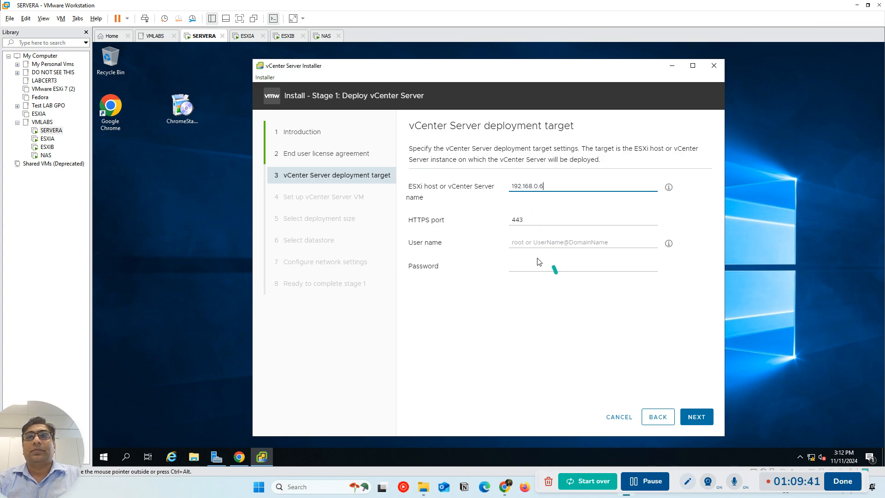
{"action": "double_click", "coordinate": [523, 249]}
{"action": "left_click", "coordinate": [523, 242]}
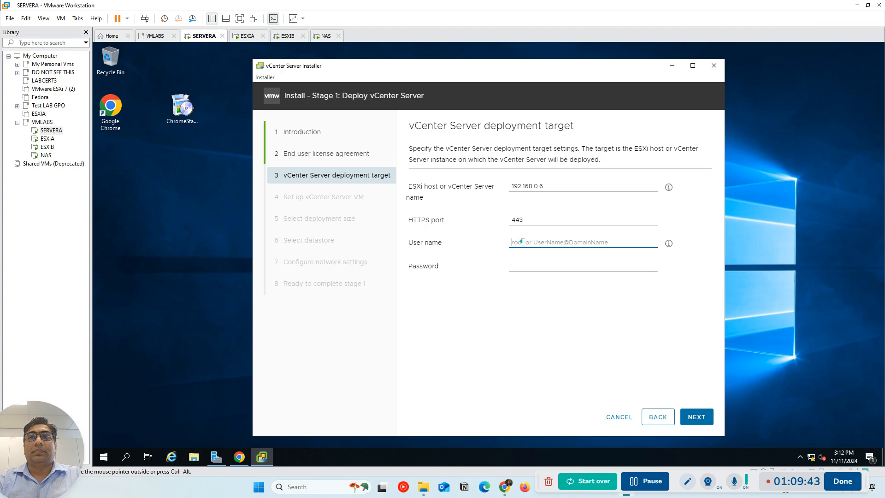
{"action": "type", "text": "root"}
{"action": "key", "text": "Tab"}
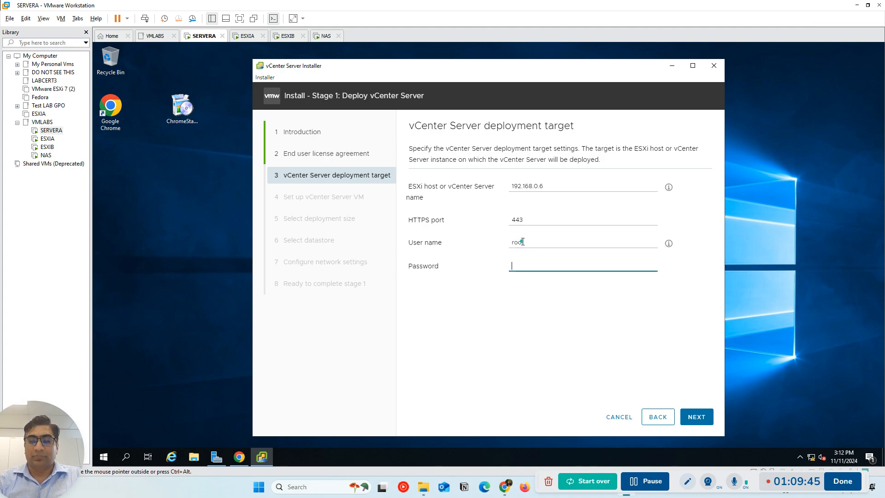
Enter the target host's root password, submit the deployment target, and accept the host's certificate
{"action": "type", "text": "VMware1!"}
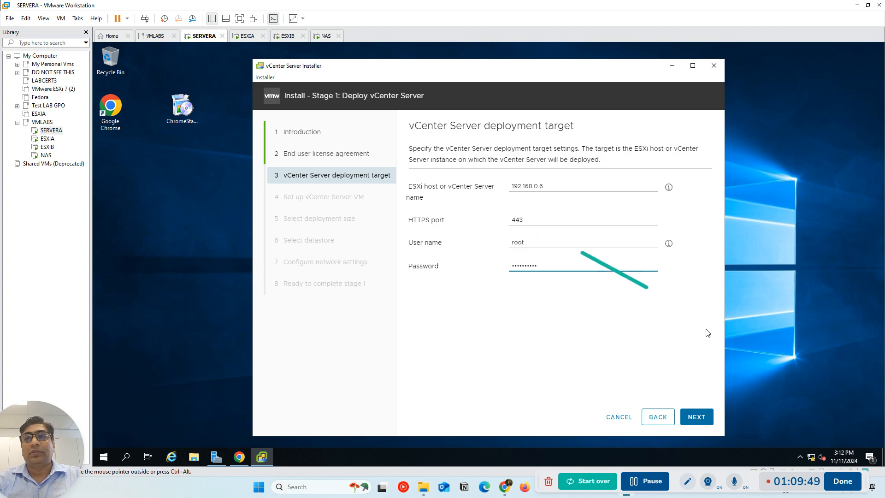
{"action": "left_click", "coordinate": [702, 419]}
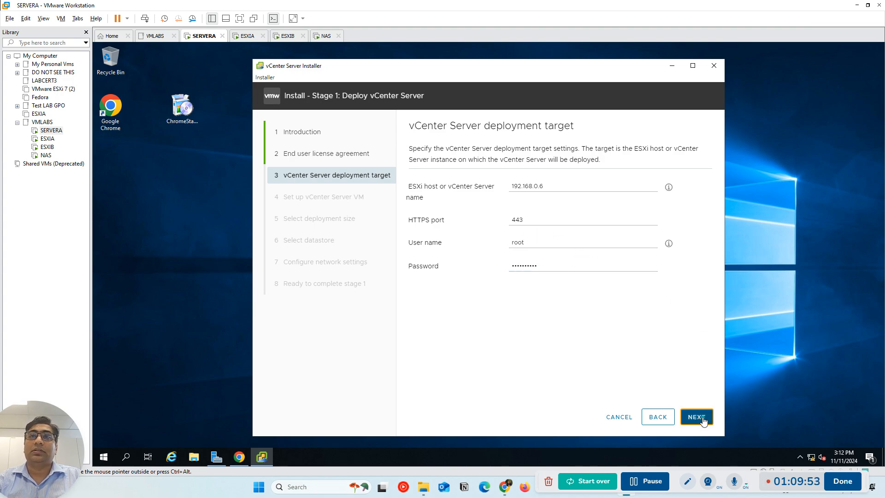
{"action": "left_click", "coordinate": [702, 420]}
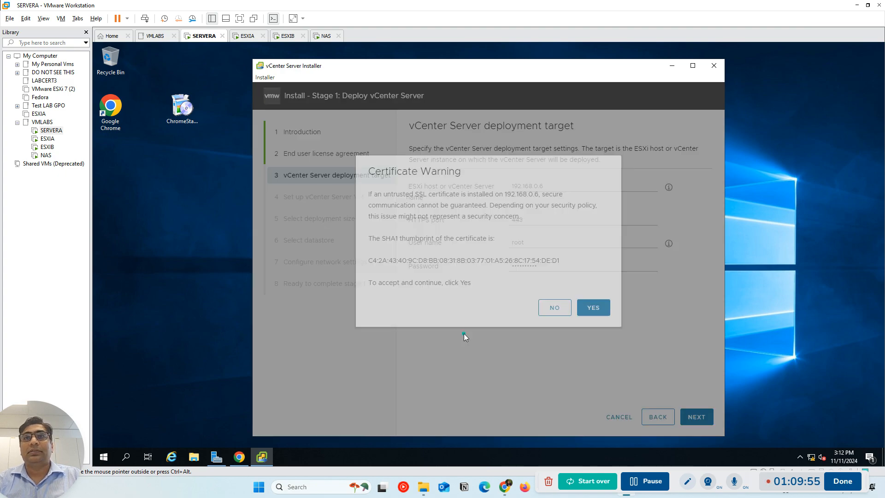
{"action": "left_click", "coordinate": [594, 328]}
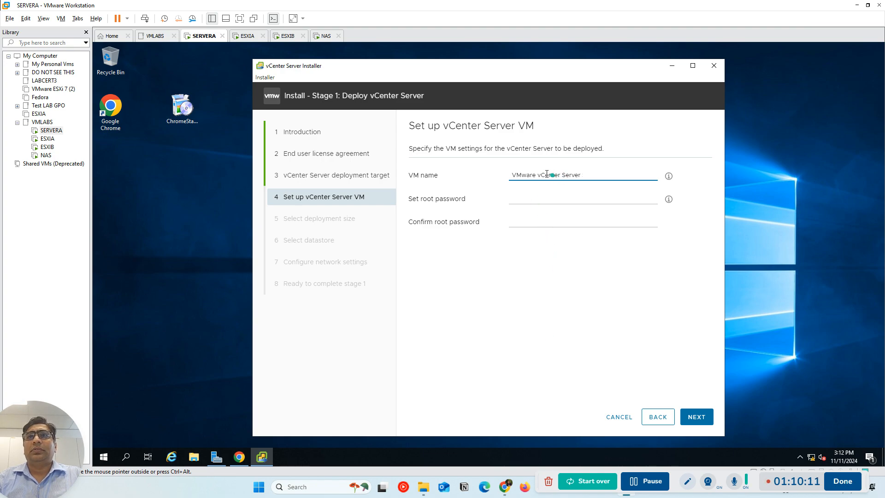
Shorten the VM name to vCenter Server by removing the leading word VMware
{"action": "left_click_drag", "start_coordinate": [538, 175], "coordinate": [485, 170]}
{"action": "key", "text": "BackSpace"}
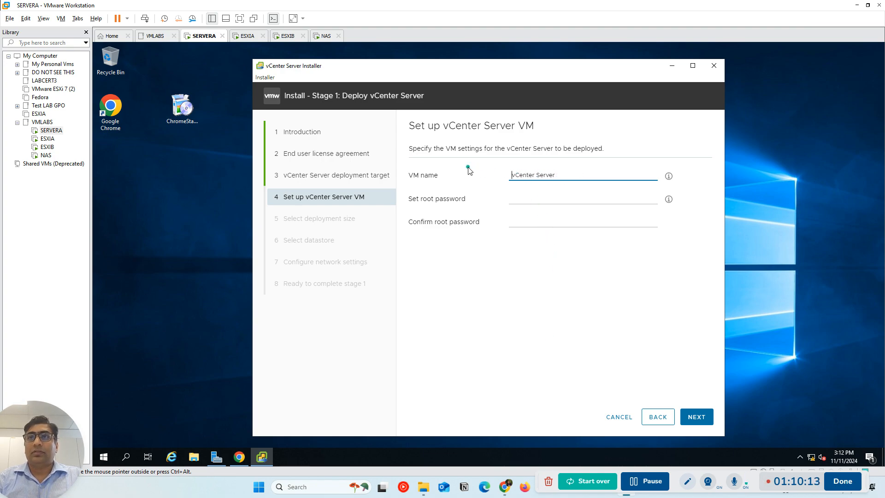
{"action": "key", "text": "Right"}
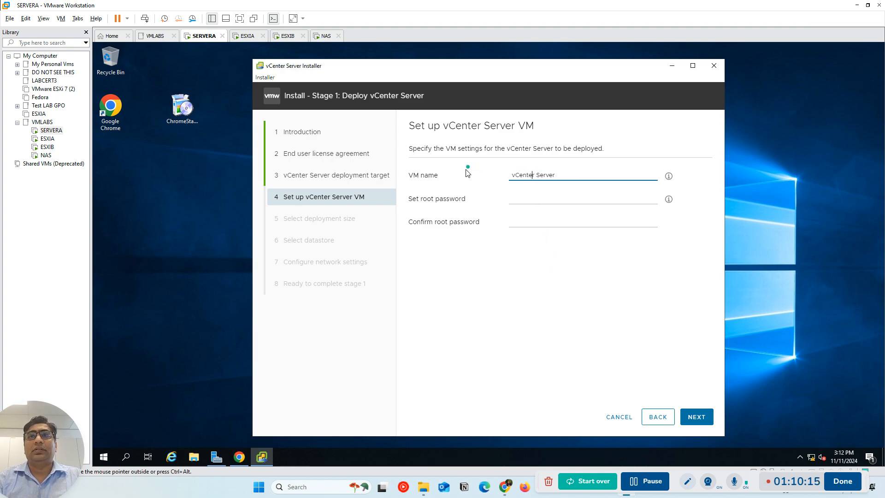
Try to set and confirm the vCenter Server VM's root password and continue to the deployment size
{"action": "left_click", "coordinate": [536, 201]}
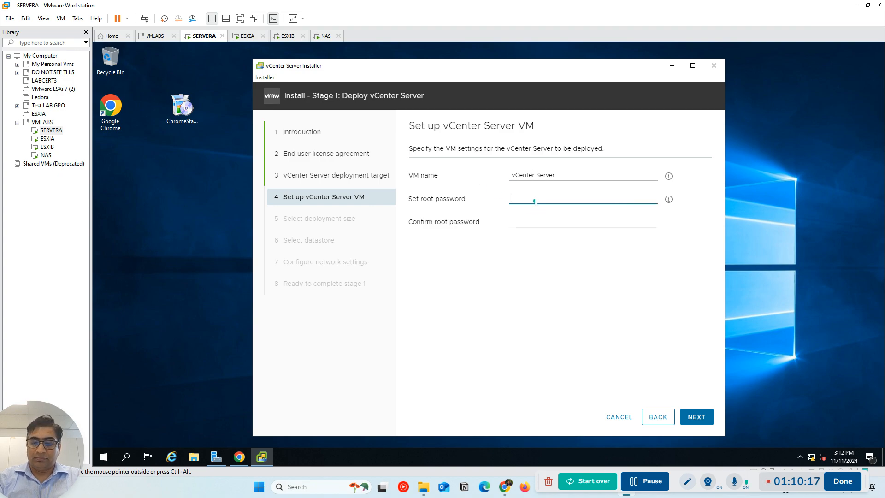
{"action": "type", "text": "V••••••"}
{"action": "key", "text": "Tab"}
{"action": "type", "text": "••••••••••"}
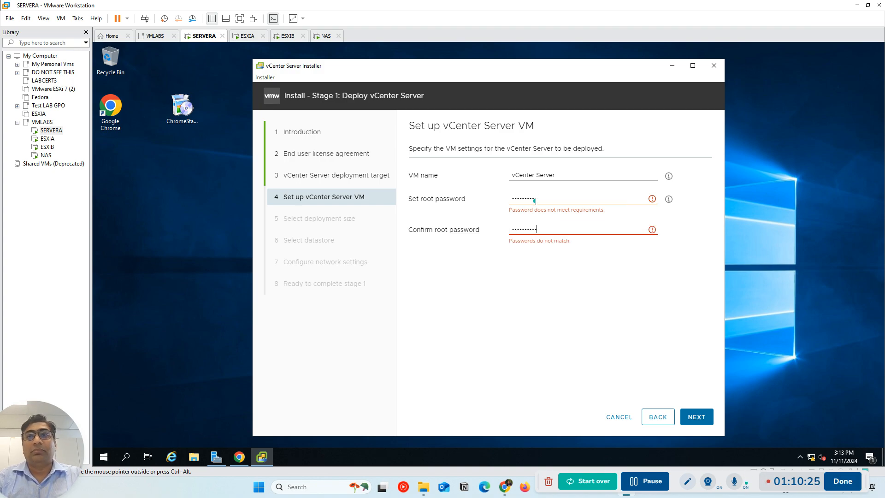
{"action": "left_click", "coordinate": [639, 271]}
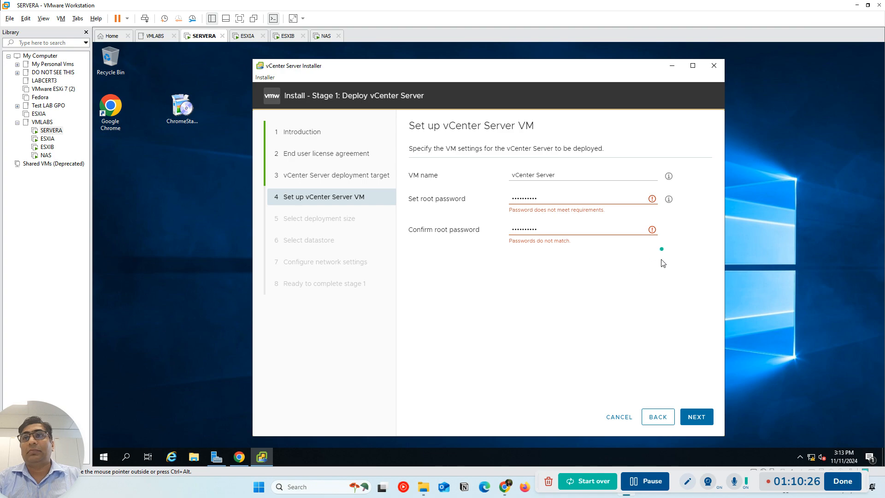
{"action": "left_click", "coordinate": [697, 417]}
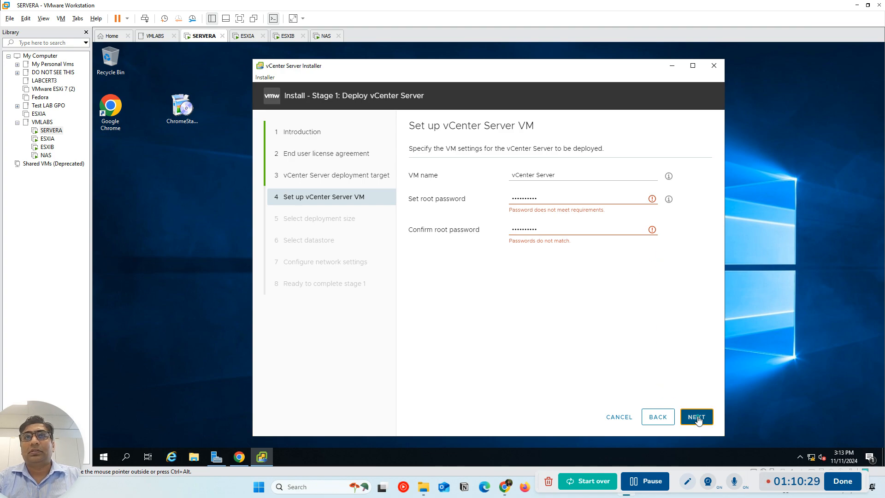
Re-enter and confirm the root password for the vCenter Server VM, and continue to the deployment size
{"action": "left_click_drag", "start_coordinate": [558, 201], "coordinate": [451, 199]}
{"action": "key", "text": "BackSpace"}
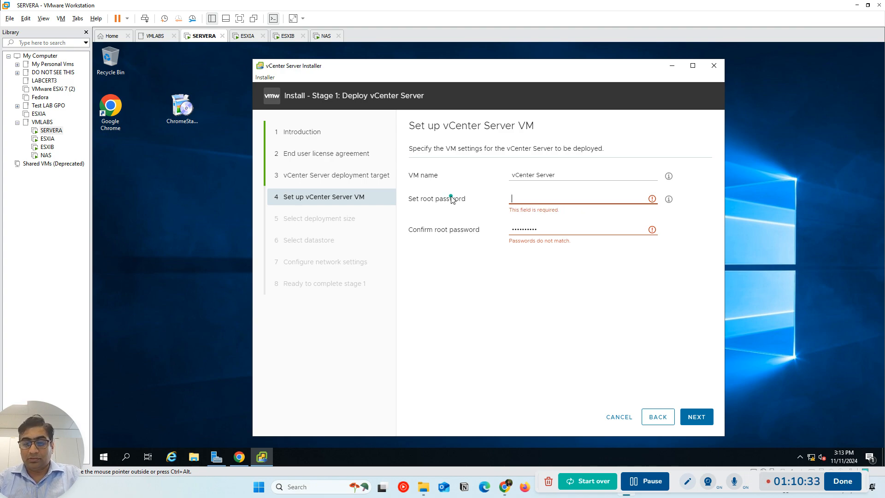
{"action": "type", "text": "VMware@123"}
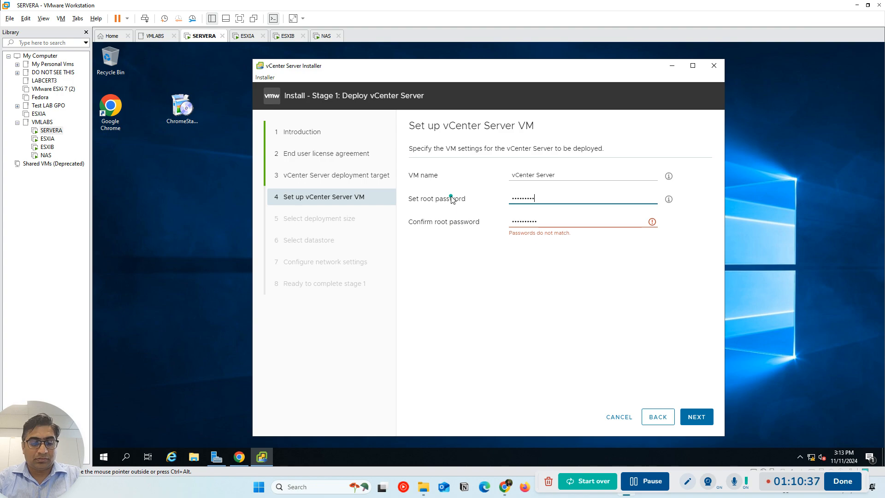
{"action": "key", "text": "Tab"}
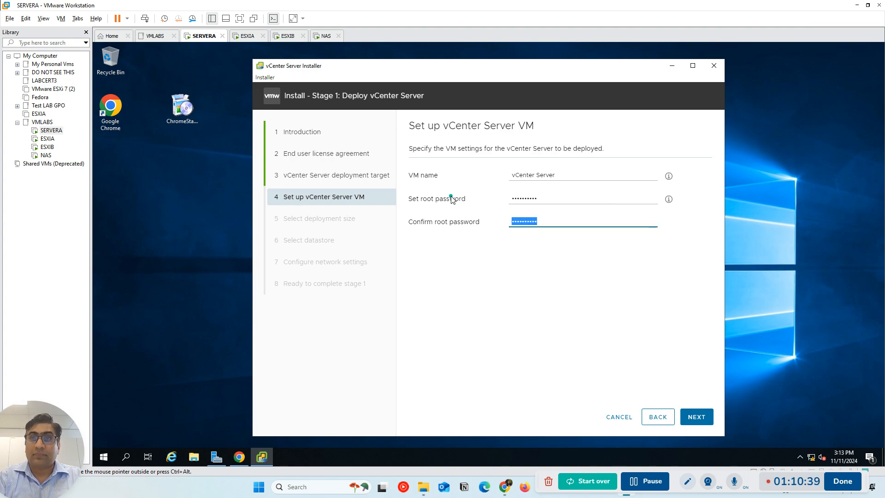
{"action": "type", "text": "VMware@123"}
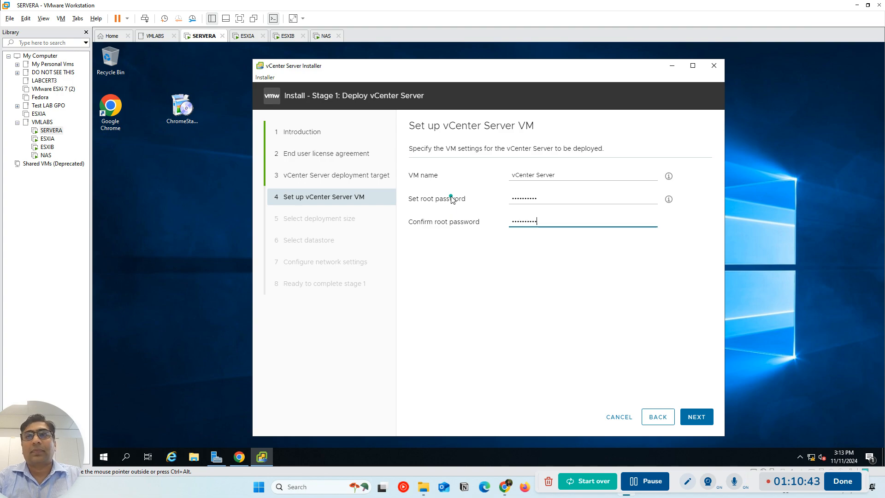
{"action": "key", "text": "Num_Lock"}
{"action": "key", "text": "Num_Lock"}
{"action": "left_click", "coordinate": [697, 416]}
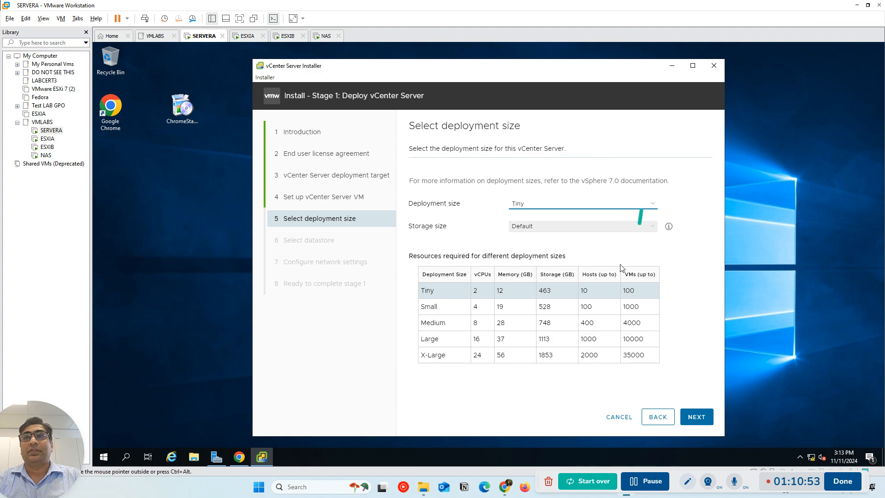
Accept the Tiny deployment size with Default storage and choose Datastore_vcenter with thin disk mode enabled as the storage location
{"action": "left_click", "coordinate": [705, 423]}
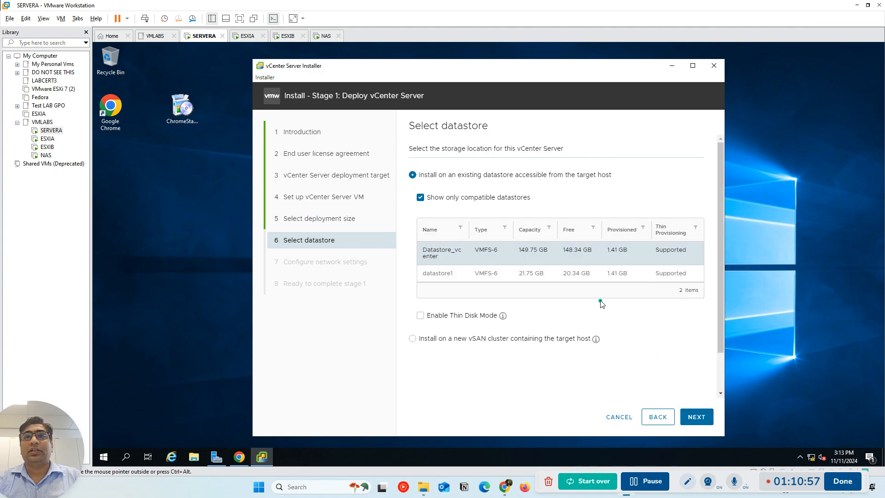
{"action": "left_click", "coordinate": [442, 257]}
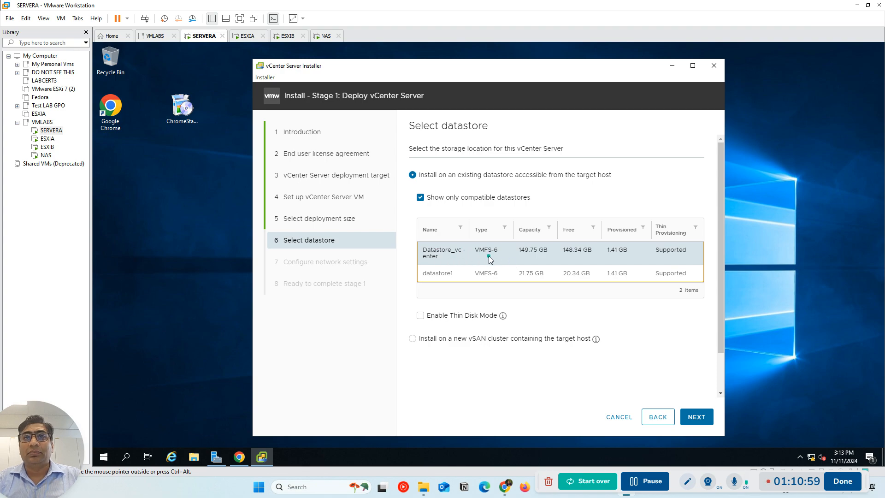
{"action": "left_click", "coordinate": [420, 316]}
{"action": "left_click", "coordinate": [421, 317]}
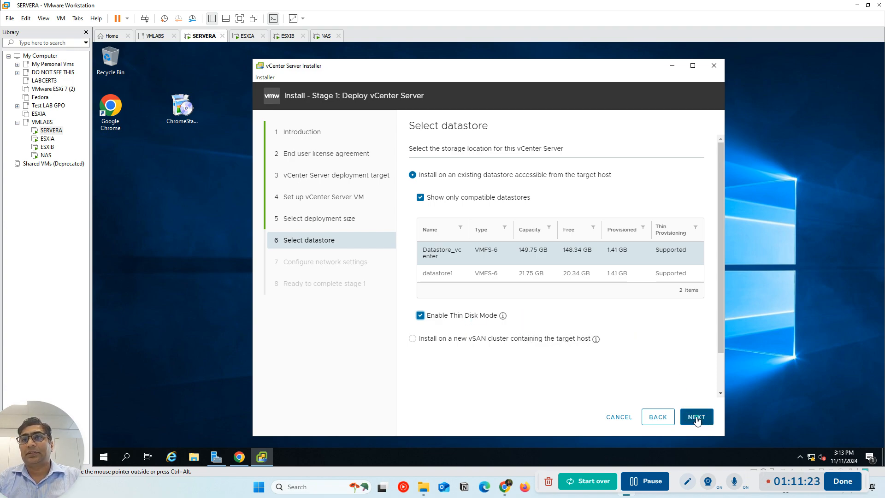
{"action": "left_click_drag", "start_coordinate": [454, 255], "coordinate": [468, 254]}
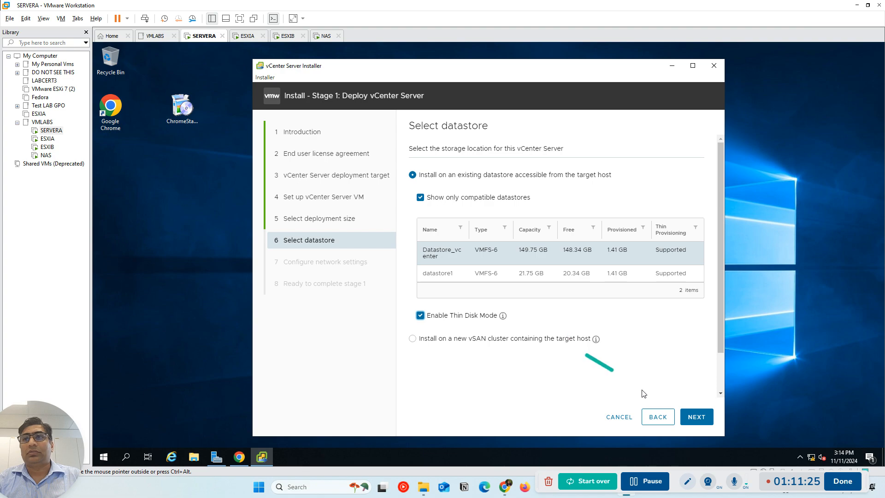
{"action": "left_click", "coordinate": [697, 418]}
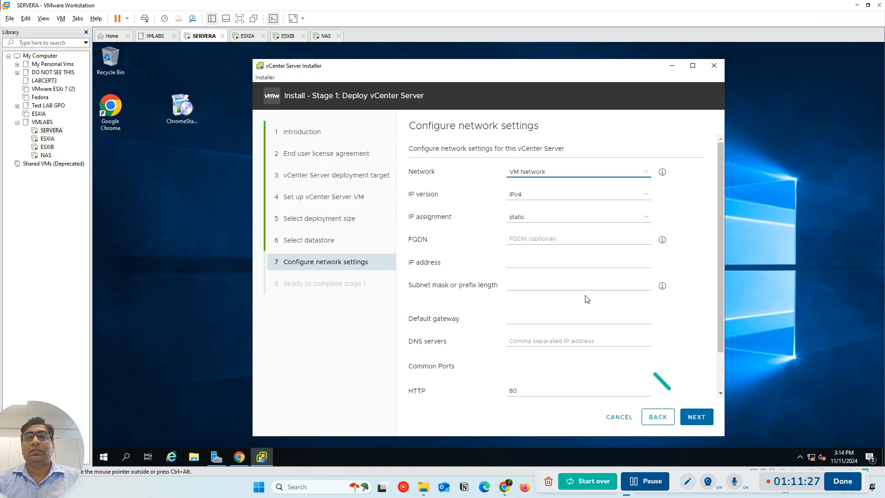
Set the vCenter Server's static IPv4 address to 192.168.0.7 on VM Network
{"action": "left_click_drag", "start_coordinate": [535, 178], "coordinate": [535, 188]}
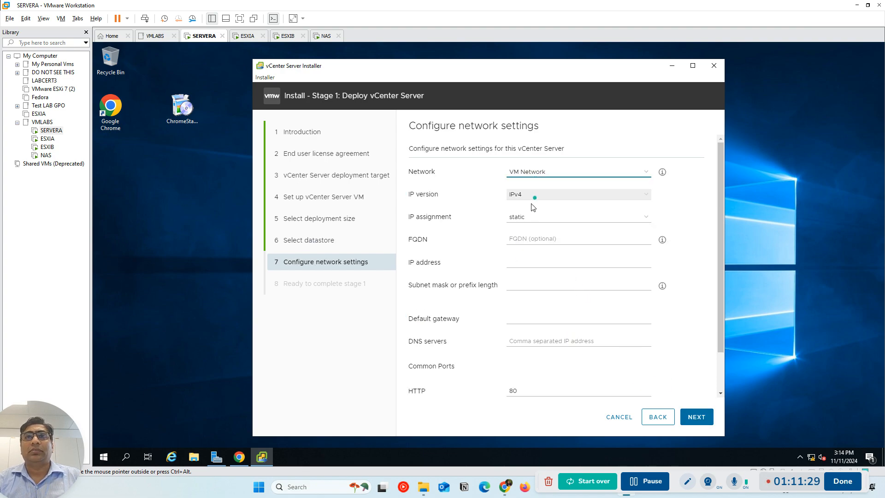
{"action": "left_click", "coordinate": [523, 262]}
{"action": "left_click", "coordinate": [526, 265]}
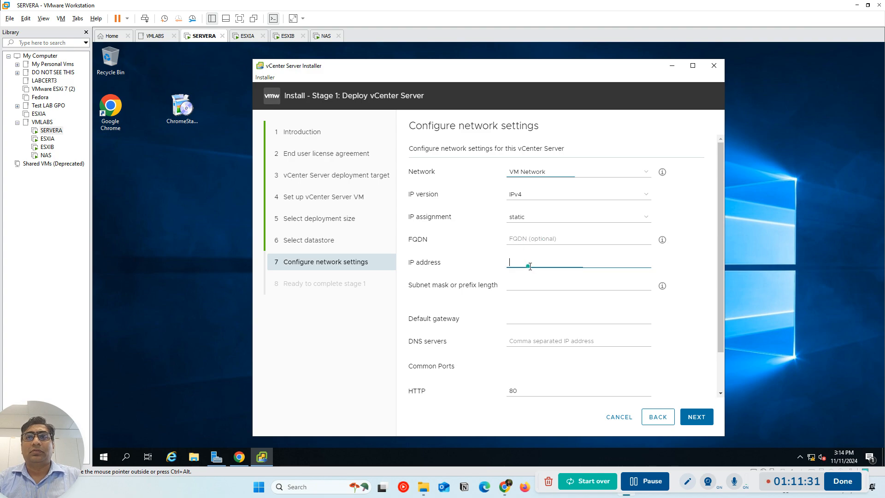
{"action": "type", "text": "192.168.0"}
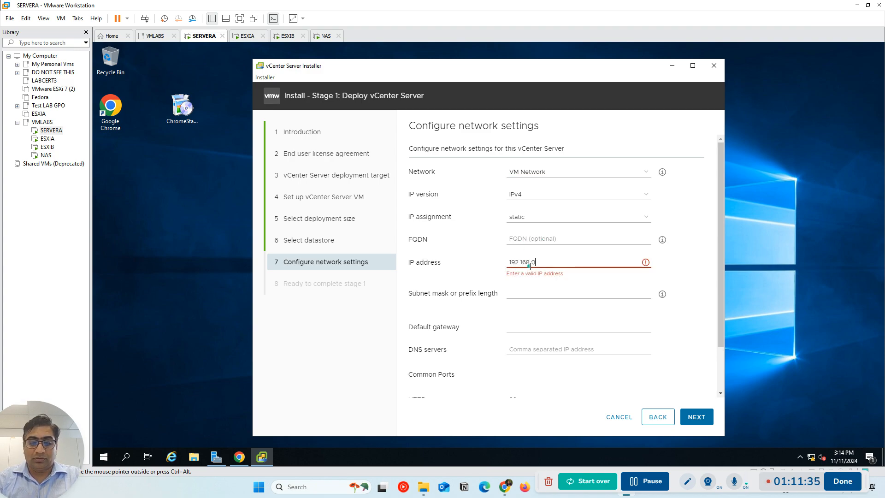
{"action": "type", "text": "7"}
{"action": "key", "text": "BackSpace"}
{"action": "type", "text": ".7"}
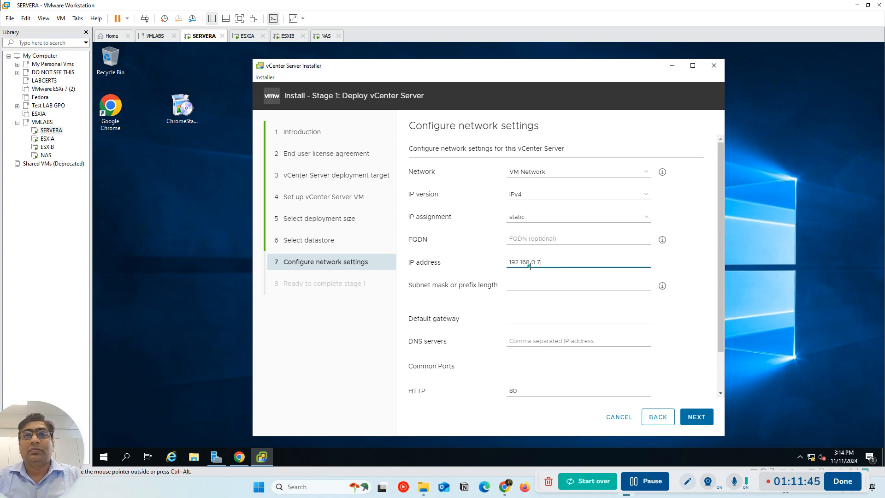
Set the subnet mask to 255.255.255.0 and the default gateway to 192.168.0.1
{"action": "left_click", "coordinate": [528, 284]}
{"action": "type", "text": "255.255.255."}
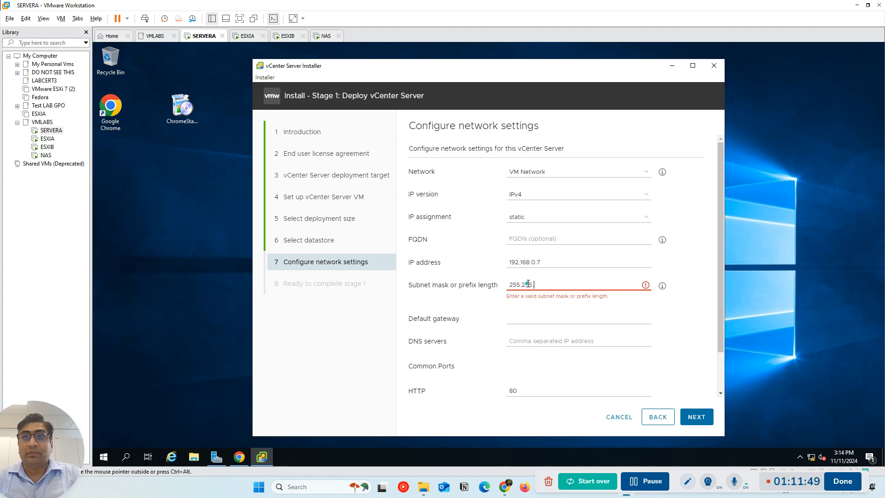
{"action": "type", "text": "0"}
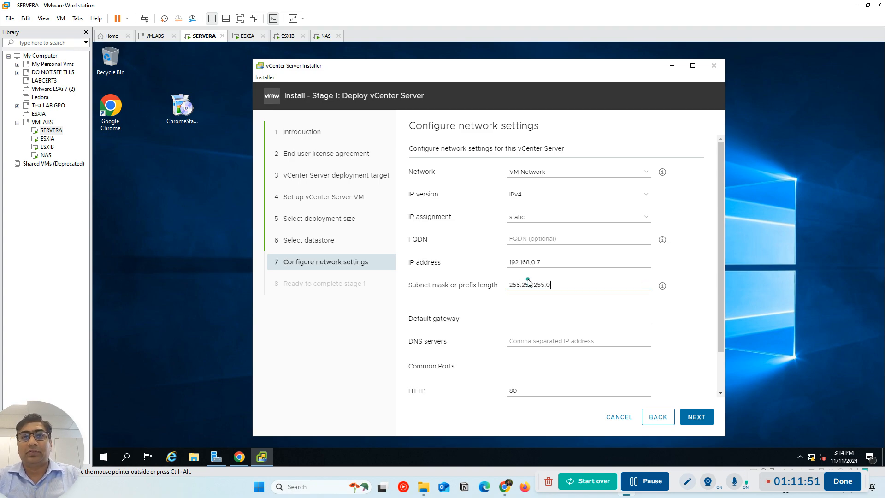
{"action": "left_click", "coordinate": [525, 323]}
{"action": "type", "text": "19"}
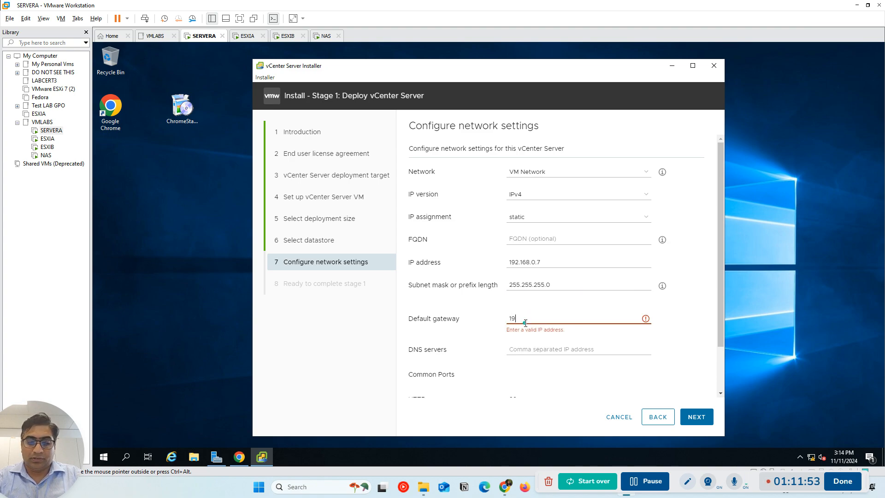
{"action": "type", "text": "2.168.01"}
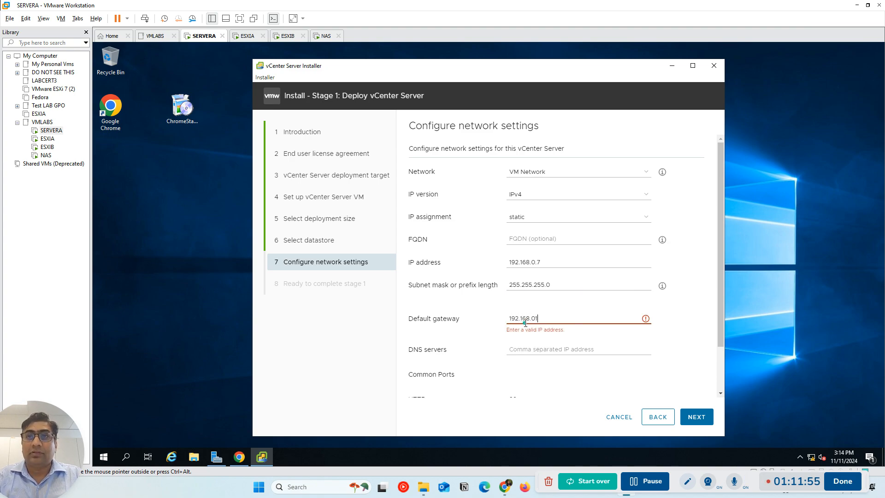
{"action": "type", "text": ".1"}
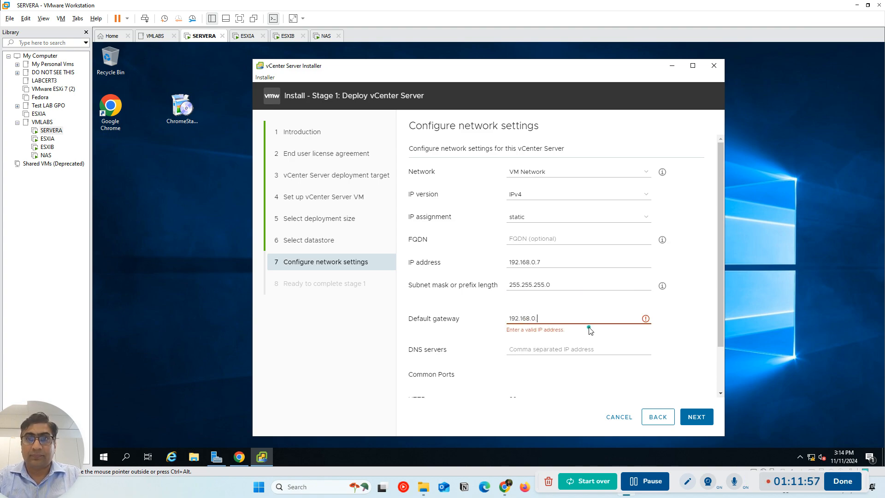
Set the DNS server to 192.168.0.1, keep the default HTTP and HTTPS ports, and continue to the stage 1 summary
{"action": "left_click", "coordinate": [560, 342]}
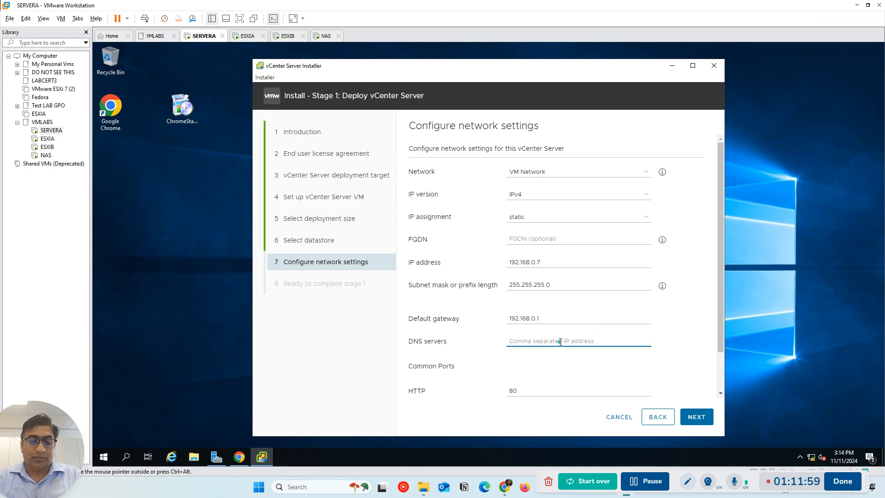
{"action": "type", "text": "192.168"}
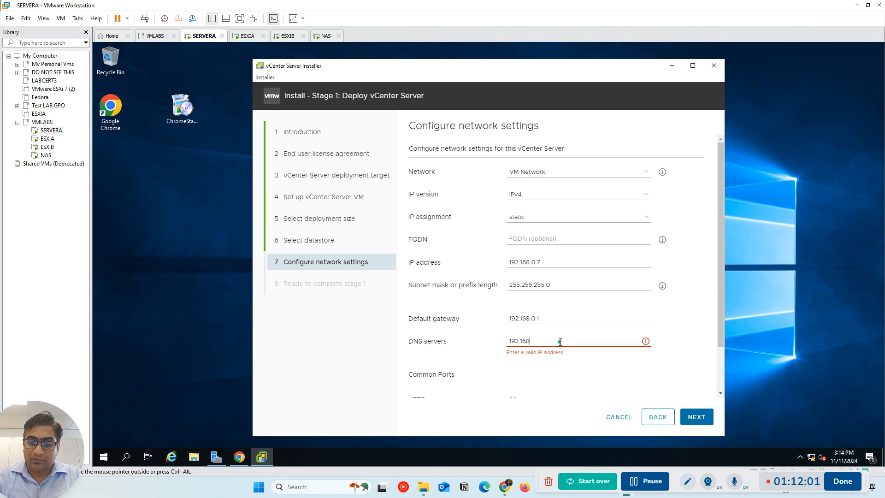
{"action": "type", "text": ".0.1"}
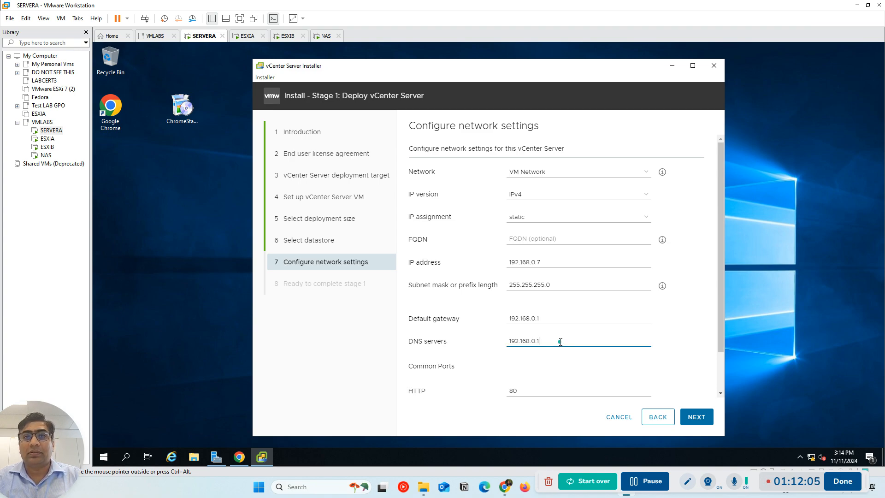
{"action": "scroll", "coordinate": [571, 360], "scroll_direction": "down", "scroll_amount": 1}
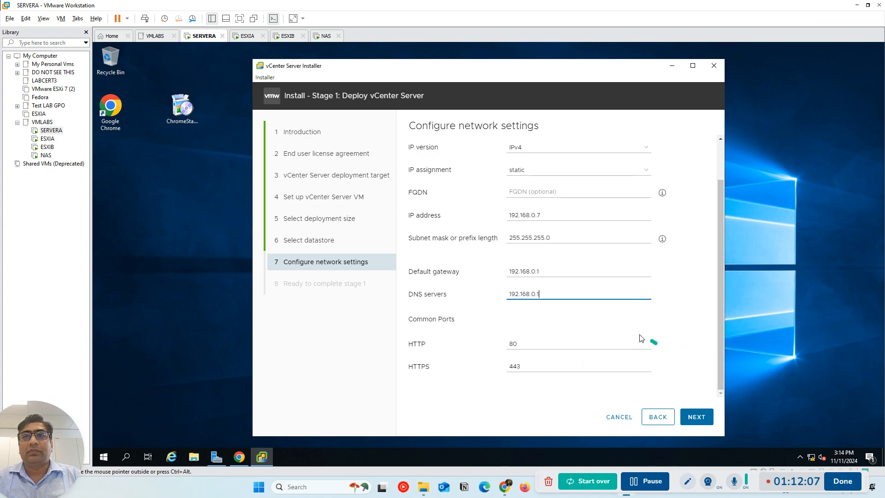
{"action": "left_click", "coordinate": [696, 417]}
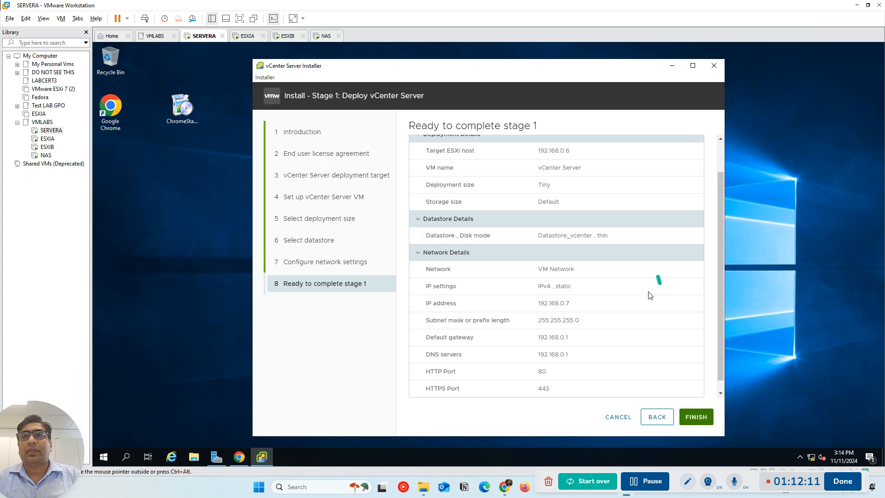
Review the stage 1 deployment, datastore and network details, and start deploying the vCenter Server
{"action": "scroll", "coordinate": [640, 317], "scroll_direction": "up", "scroll_amount": 2}
{"action": "scroll", "coordinate": [640, 317], "scroll_direction": "down", "scroll_amount": 2}
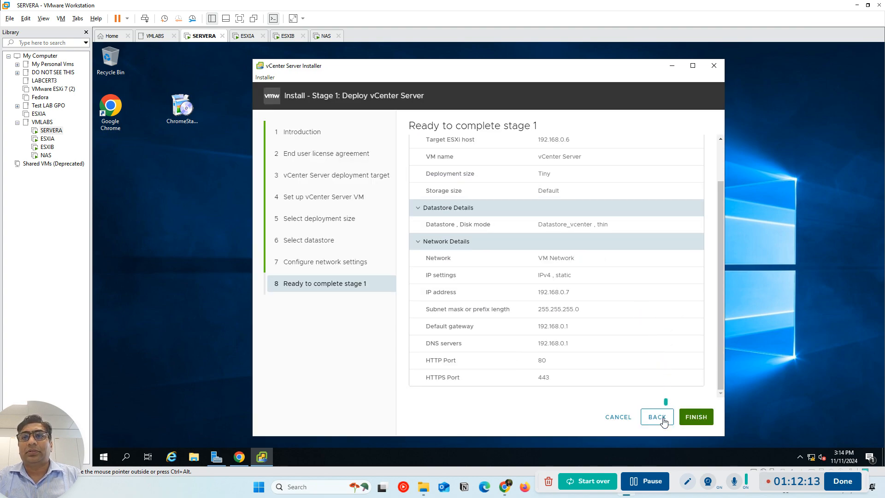
{"action": "left_click", "coordinate": [694, 418]}
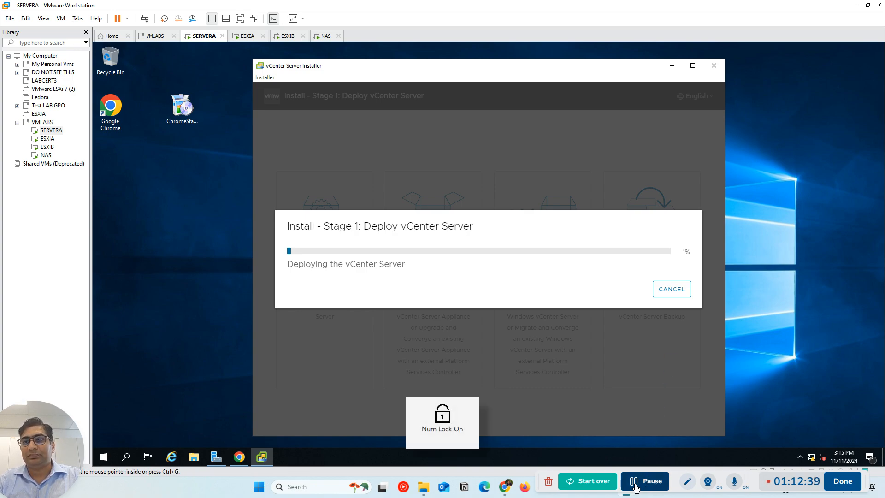
{"action": "left_click", "coordinate": [635, 486]}
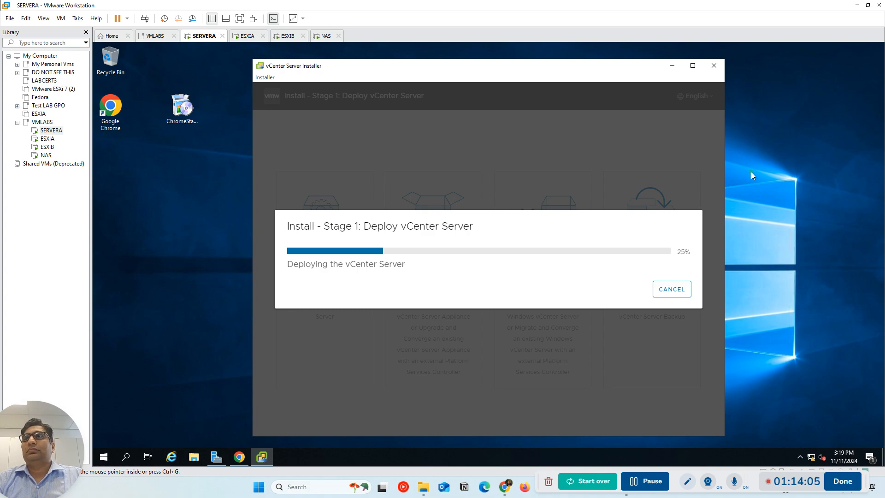
Create a new text document on the server's desktop and open it in Notepad
{"action": "right_click", "coordinate": [748, 209]}
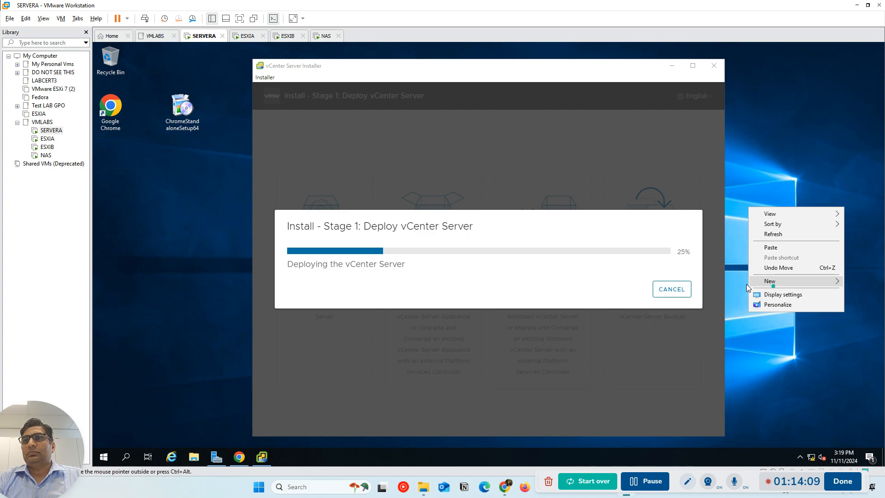
{"action": "mouse_move", "coordinate": [767, 283]}
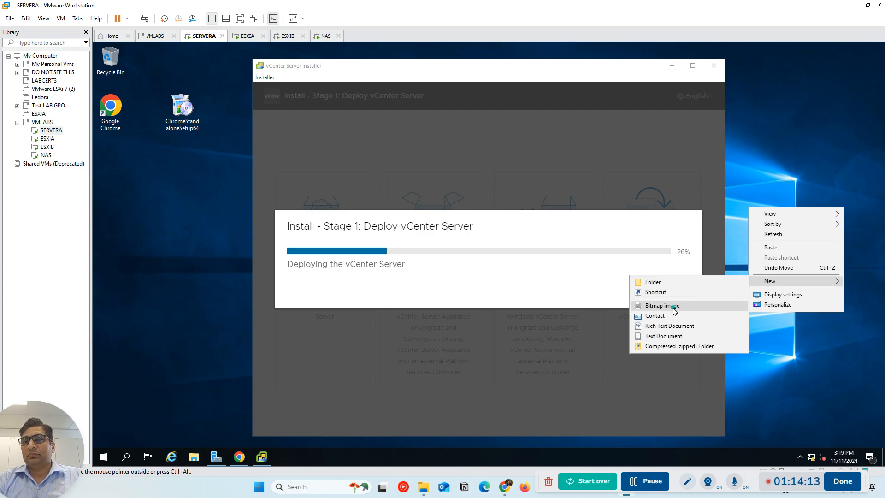
{"action": "left_click", "coordinate": [662, 336]}
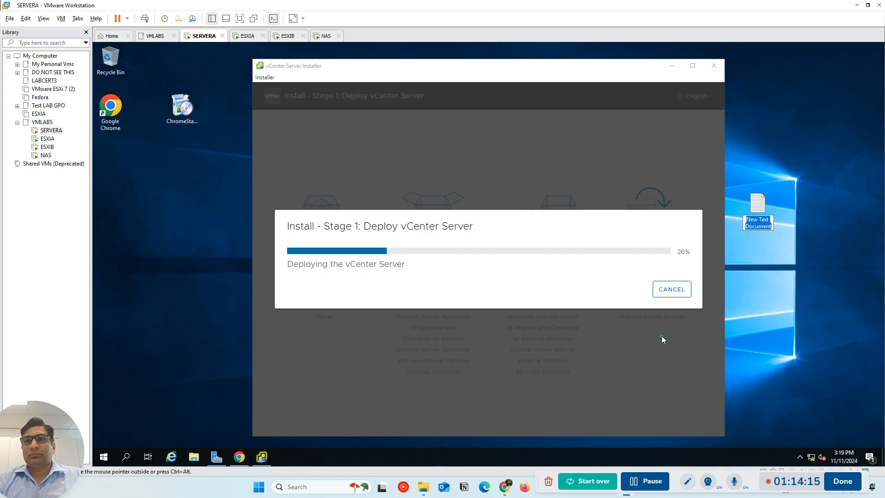
{"action": "double_click", "coordinate": [754, 207]}
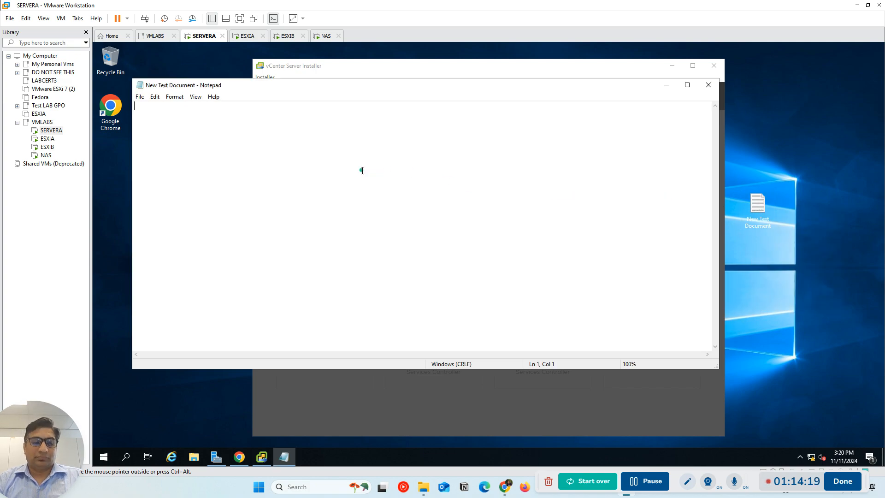
Write the note "It take time sometime 15 m or 30 m" in the empty text document
{"action": "type", "text": "som"}
{"action": "key", "text": "BackSpace"}
{"action": "key", "text": "BackSpace"}
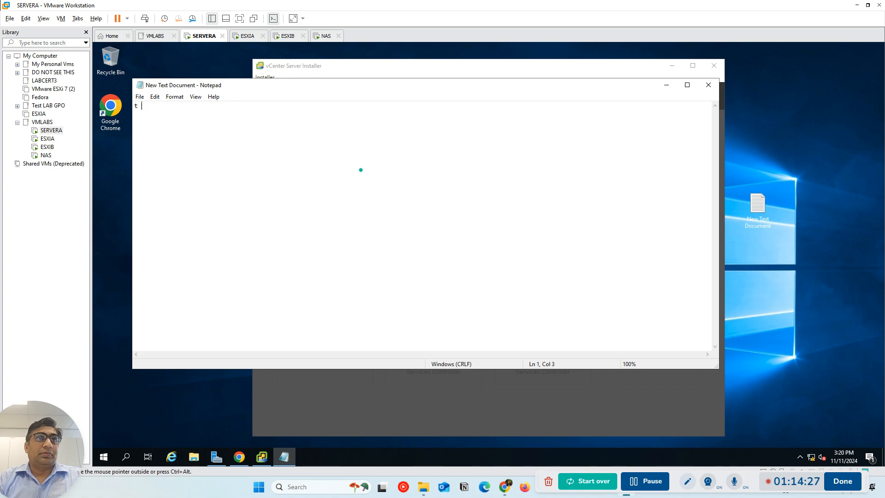
{"action": "type", "text": "IU"}
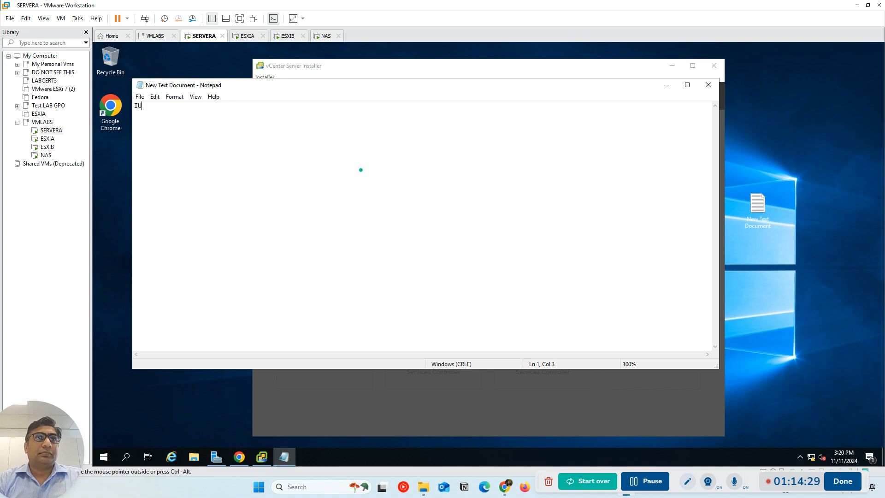
{"action": "type", "text": " take t"}
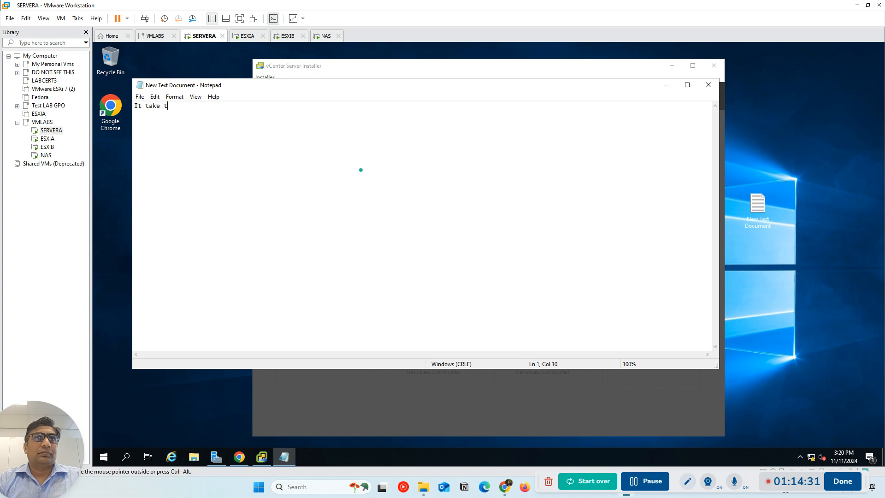
{"action": "type", "text": "ime sometime "}
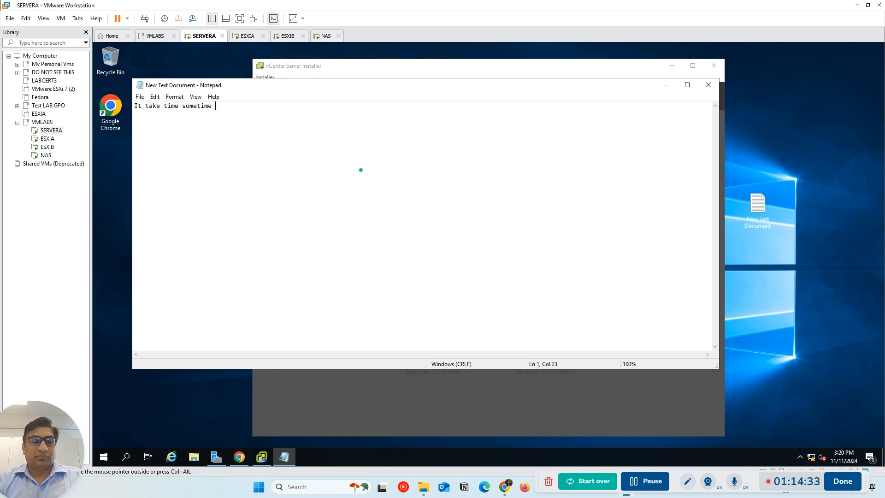
{"action": "type", "text": "15 m "}
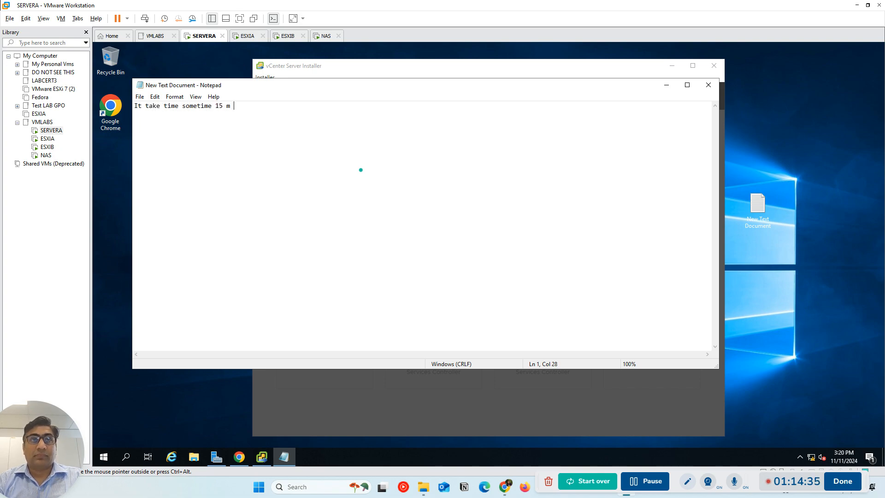
{"action": "type", "text": "or 30 m"}
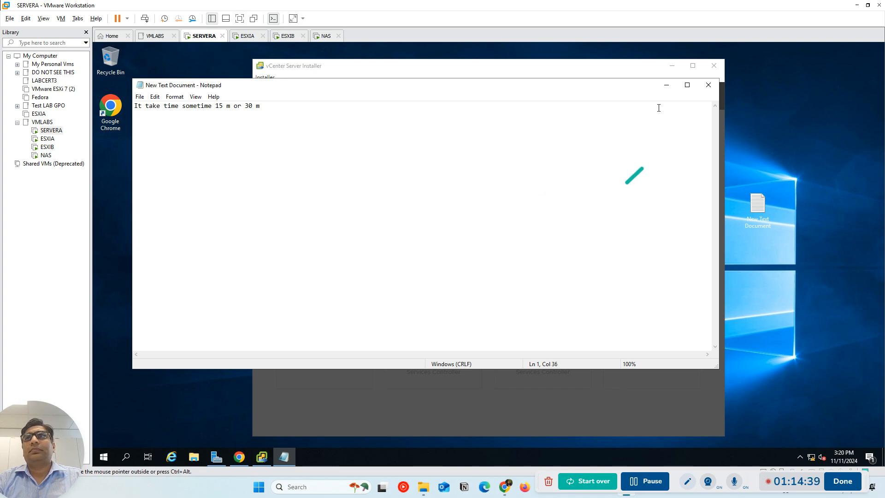
Move and resize the vCenter Server Installer and Notepad windows so they sit side by side without overlapping
{"action": "left_click_drag", "start_coordinate": [611, 87], "coordinate": [749, 274]}
{"action": "left_click_drag", "start_coordinate": [270, 262], "coordinate": [507, 273]}
{"action": "key", "text": "Num_Lock"}
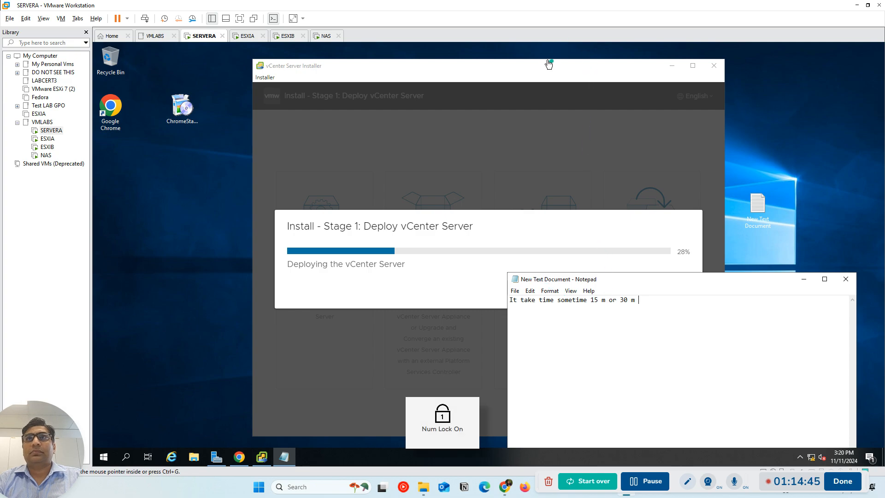
{"action": "left_click_drag", "start_coordinate": [491, 69], "coordinate": [336, 60]}
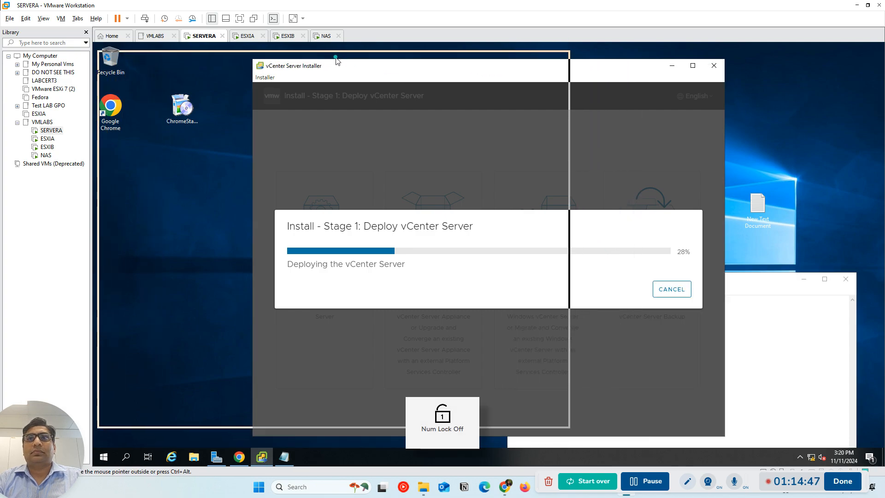
{"action": "left_click_drag", "start_coordinate": [697, 274], "coordinate": [721, 148]}
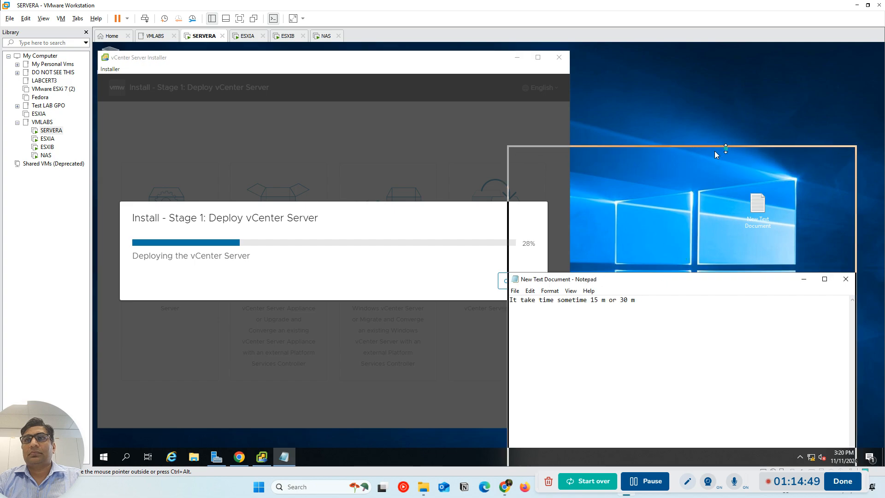
{"action": "left_click_drag", "start_coordinate": [511, 174], "coordinate": [587, 174]}
{"action": "left_click_drag", "start_coordinate": [697, 147], "coordinate": [697, 55]}
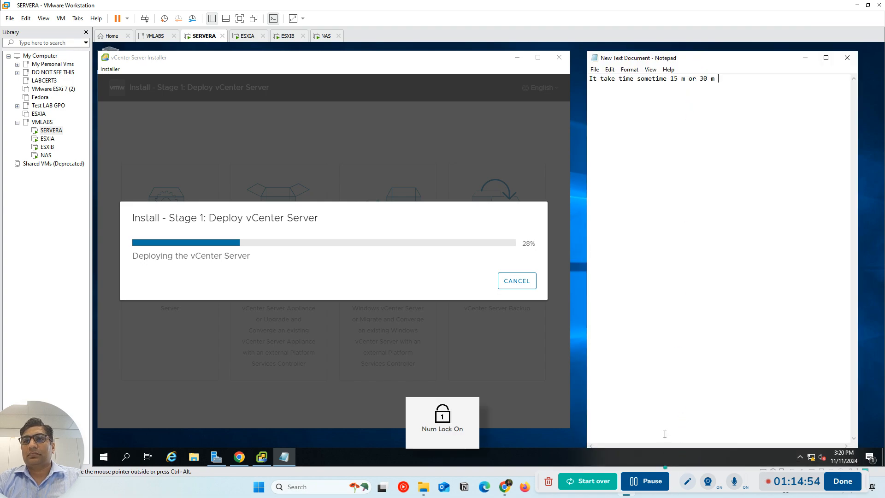
Reposition and shorten the Notepad window so that it fits entirely above the server's taskbar
{"action": "mouse_move", "coordinate": [686, 57]}
{"action": "left_mouse_down"}
{"action": "mouse_move", "coordinate": [687, 102]}
{"action": "mouse_move", "coordinate": [683, 58]}
{"action": "left_mouse_up"}
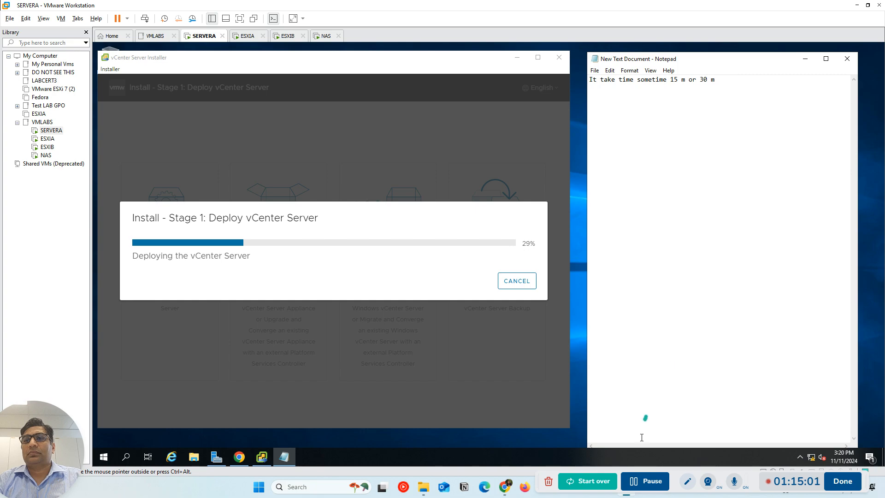
{"action": "left_click_drag", "start_coordinate": [690, 52], "coordinate": [696, 220]}
{"action": "left_click_drag", "start_coordinate": [750, 228], "coordinate": [745, 64]}
{"action": "left_click_drag", "start_coordinate": [716, 300], "coordinate": [717, 374]}
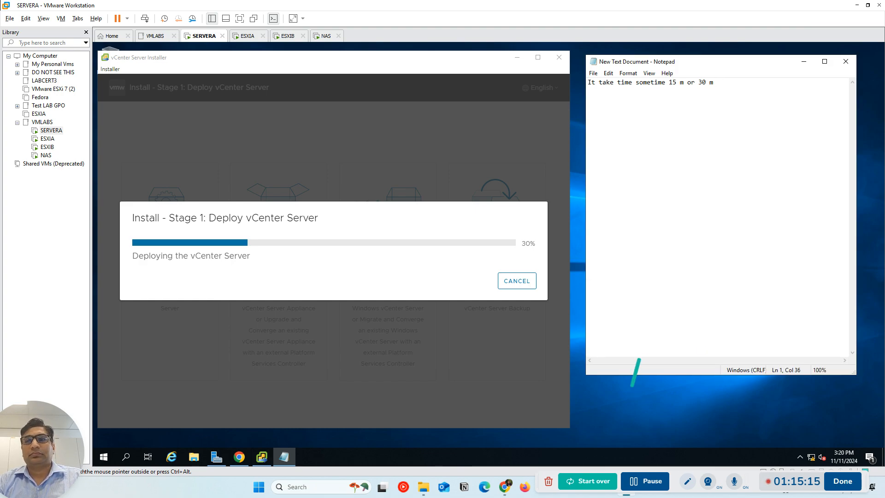
{"action": "left_click", "coordinate": [634, 488]}
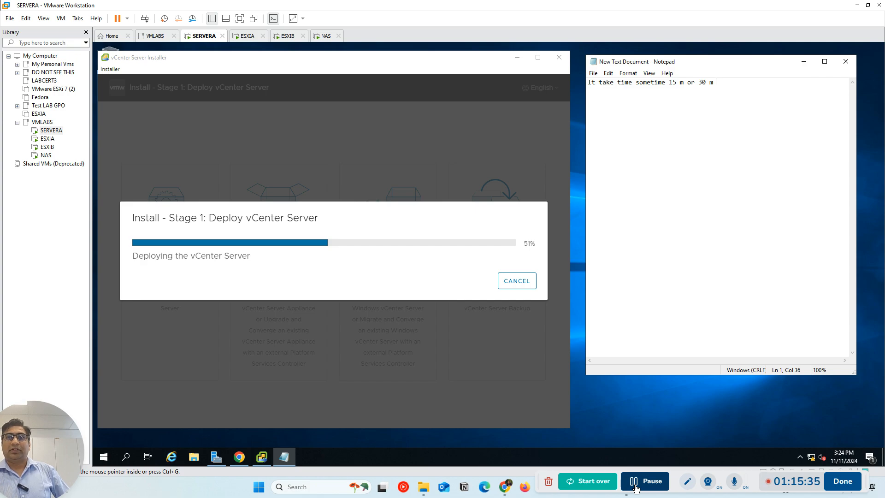
{"action": "key", "text": "Num_Lock"}
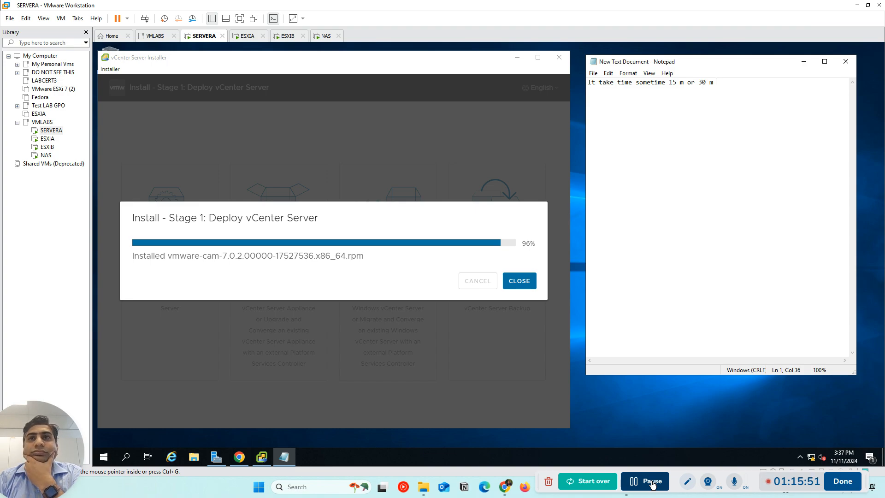
Select "30 m" in the note and set the Notepad font size to 48, keeping Consolas Regular
{"action": "left_click", "coordinate": [718, 88]}
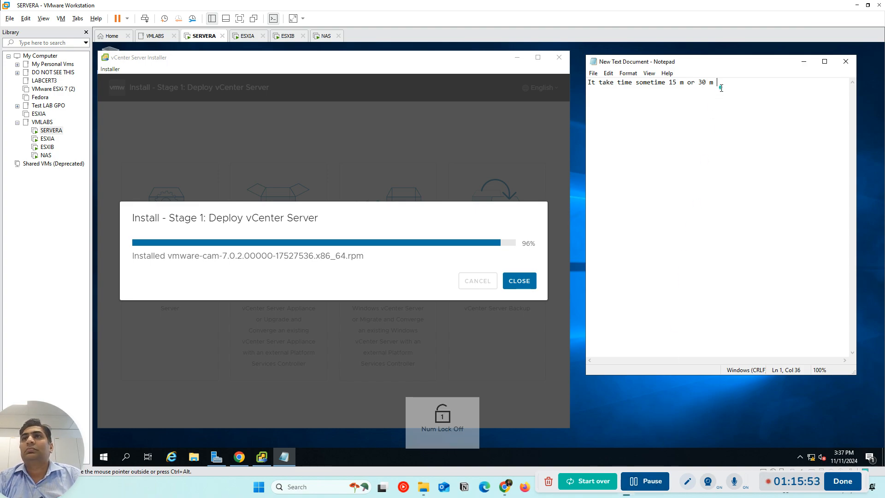
{"action": "left_click_drag", "start_coordinate": [717, 83], "coordinate": [698, 78]}
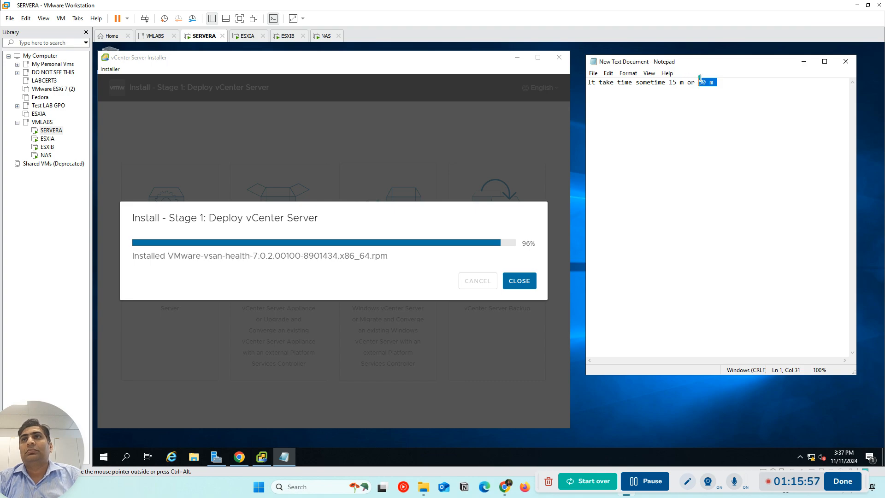
{"action": "left_click", "coordinate": [649, 75]}
{"action": "mouse_move", "coordinate": [631, 76]}
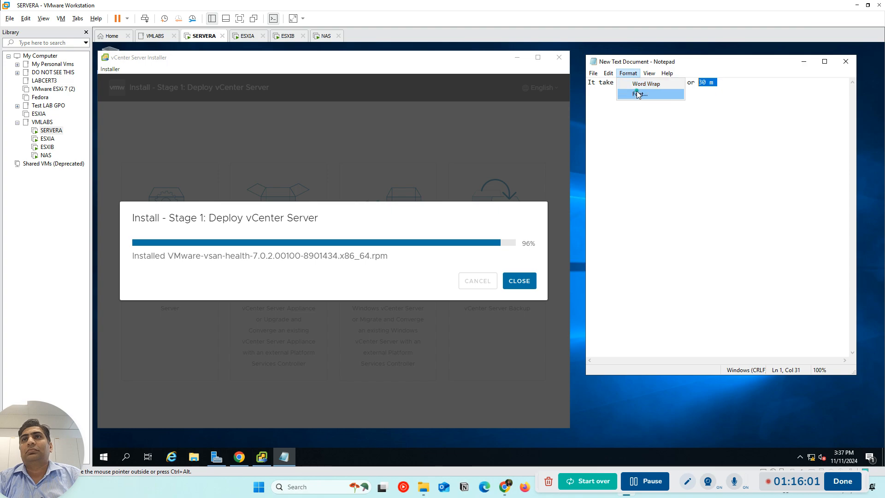
{"action": "left_click", "coordinate": [638, 93]}
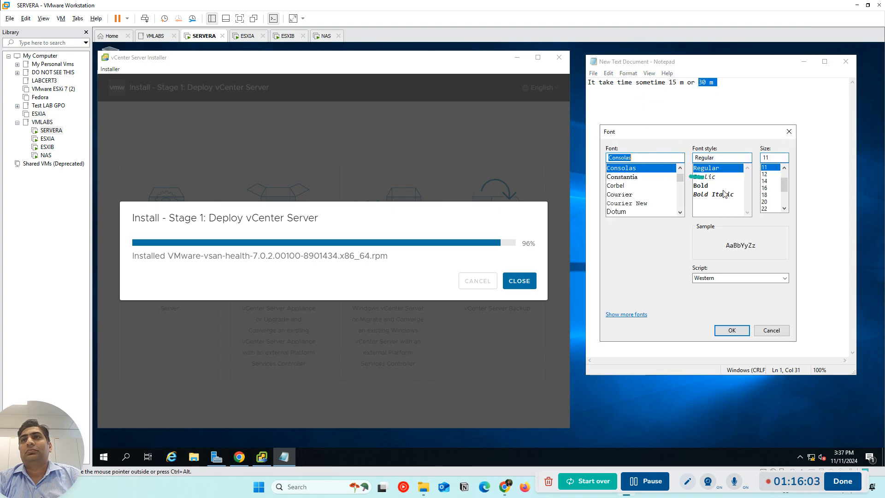
{"action": "left_click", "coordinate": [765, 208]}
{"action": "scroll", "coordinate": [770, 210], "scroll_direction": "down", "scroll_amount": 2}
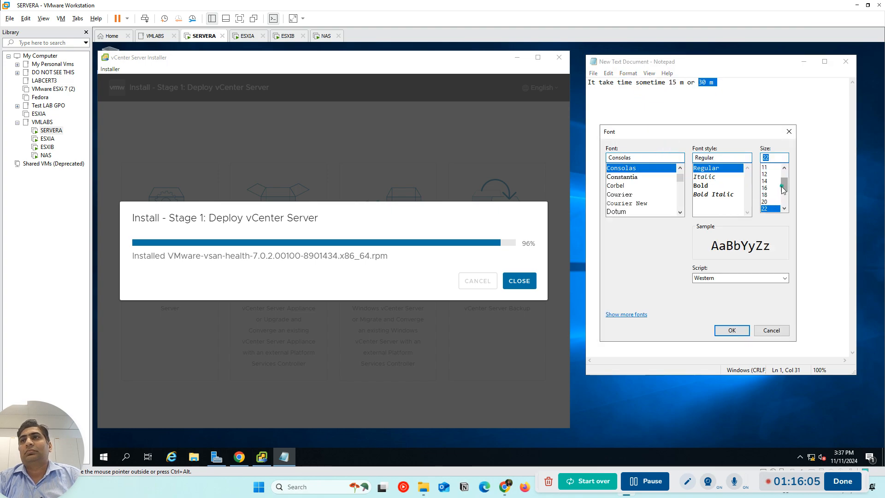
{"action": "left_click", "coordinate": [773, 210]}
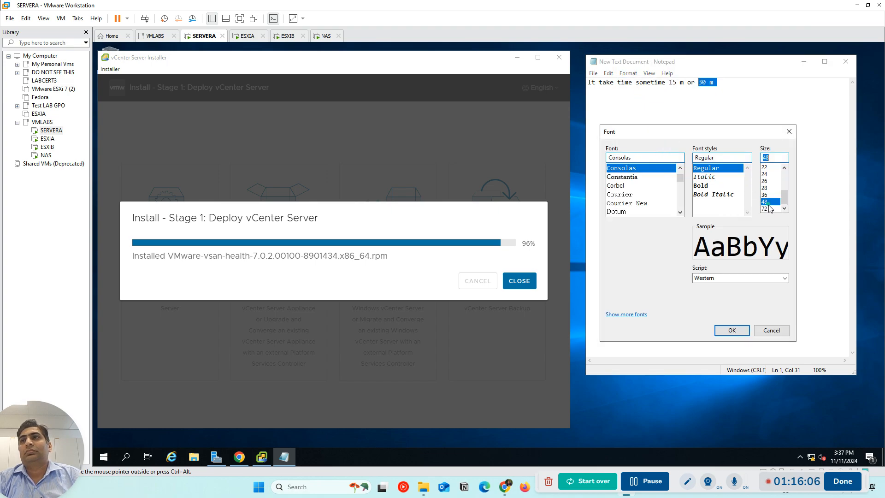
{"action": "left_click", "coordinate": [731, 330]}
Bring the end of the enlarged note into view and highlight "30 m"
{"action": "left_click", "coordinate": [700, 232]}
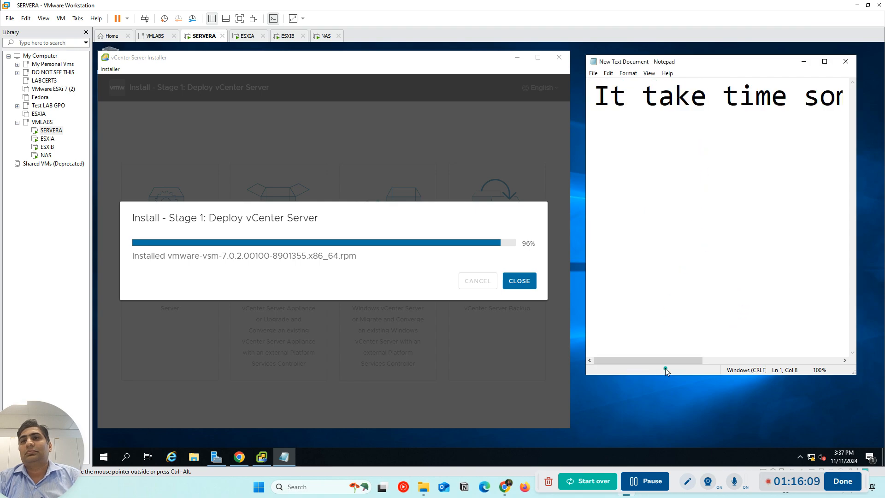
{"action": "left_click_drag", "start_coordinate": [670, 363], "coordinate": [859, 338]}
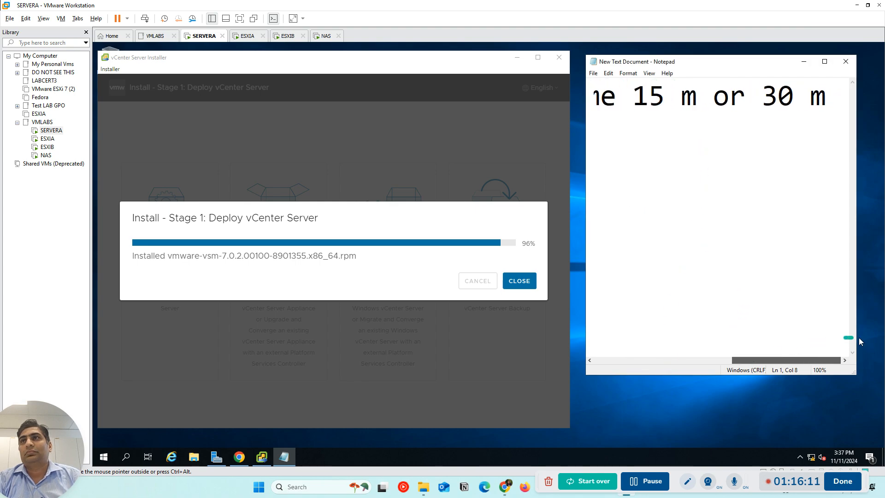
{"action": "left_click_drag", "start_coordinate": [846, 97], "coordinate": [761, 98]}
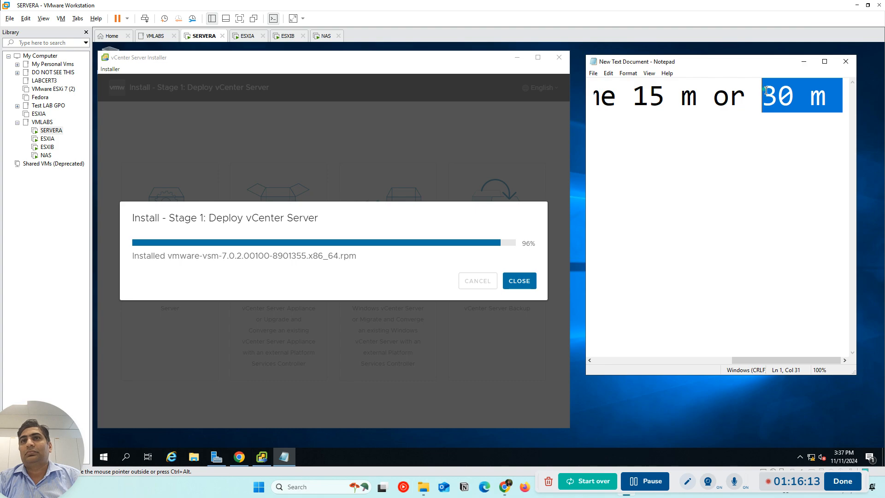
Add the line "So wait :)" beneath the duration note in Notepad, separated by a blank line
{"action": "left_click", "coordinate": [838, 104]}
{"action": "key", "text": "Return"}
{"action": "key", "text": "Return"}
{"action": "type", "text": "So wait"}
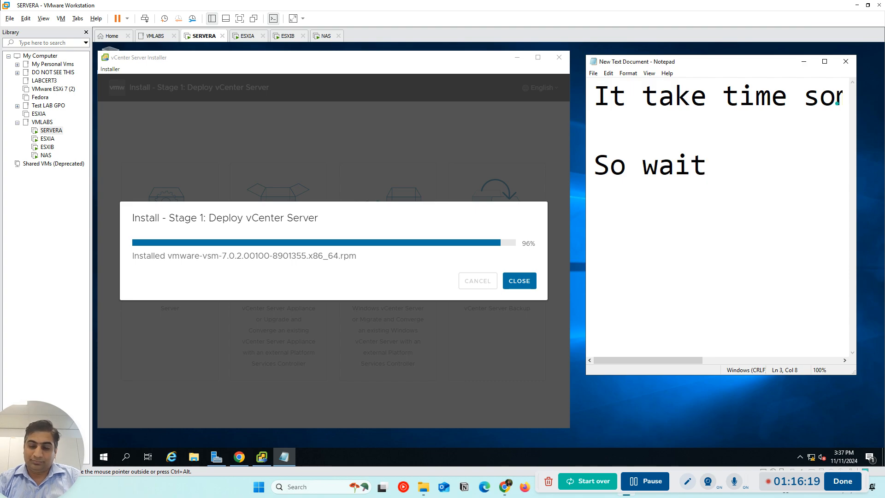
{"action": "type", "text": " :)"}
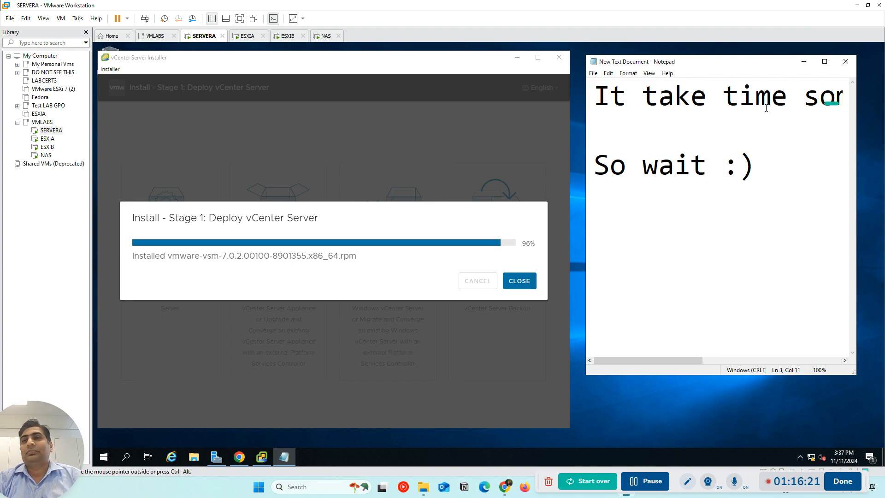
{"action": "key", "text": "Num_Lock"}
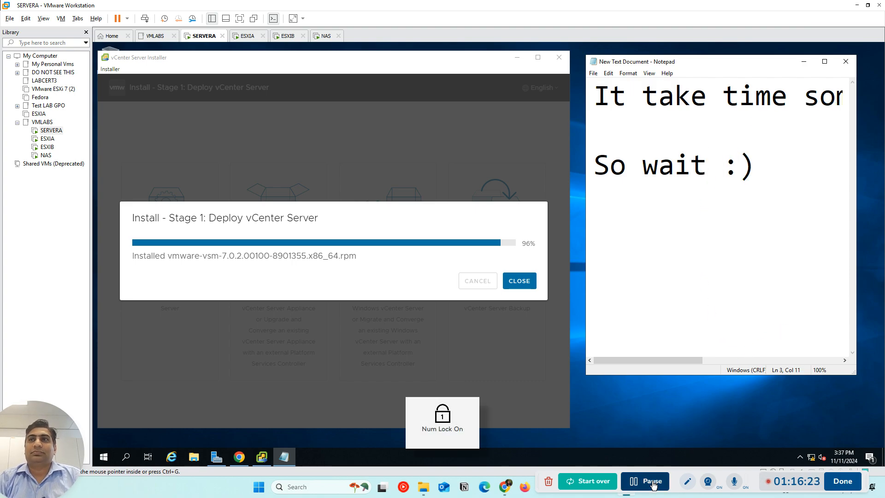
{"action": "left_click", "coordinate": [652, 482]}
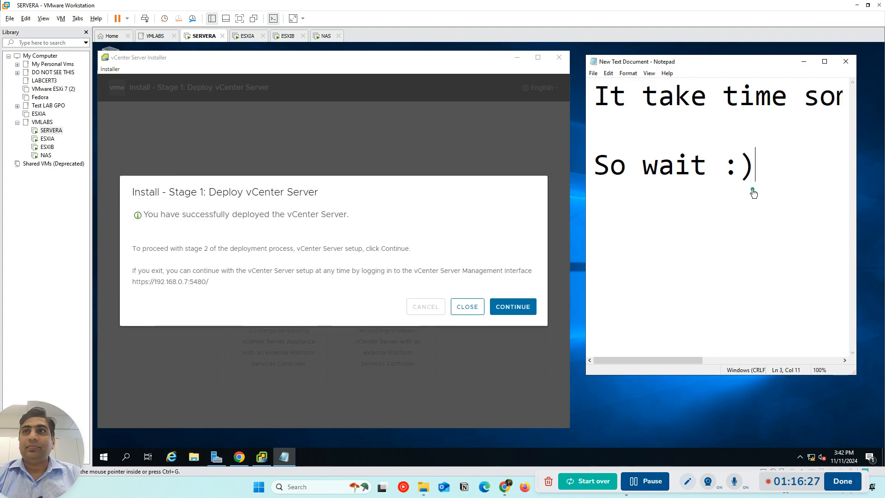
Add the line "It is down..." to the note, leaving a blank line beneath "So wait :)"
{"action": "key", "text": "Num_Lock"}
{"action": "key", "text": "Return"}
{"action": "key", "text": "Return"}
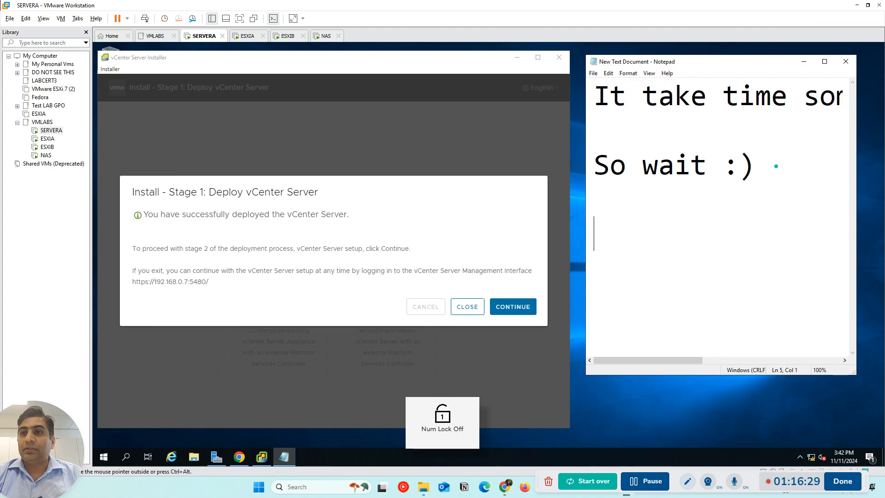
{"action": "type", "text": "It is donw"}
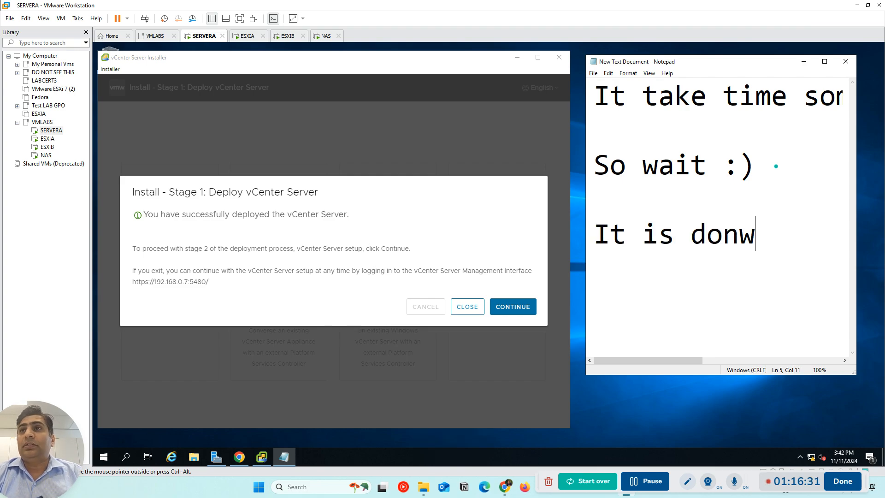
{"action": "key", "text": "BackSpace"}
{"action": "type", "text": "n..."}
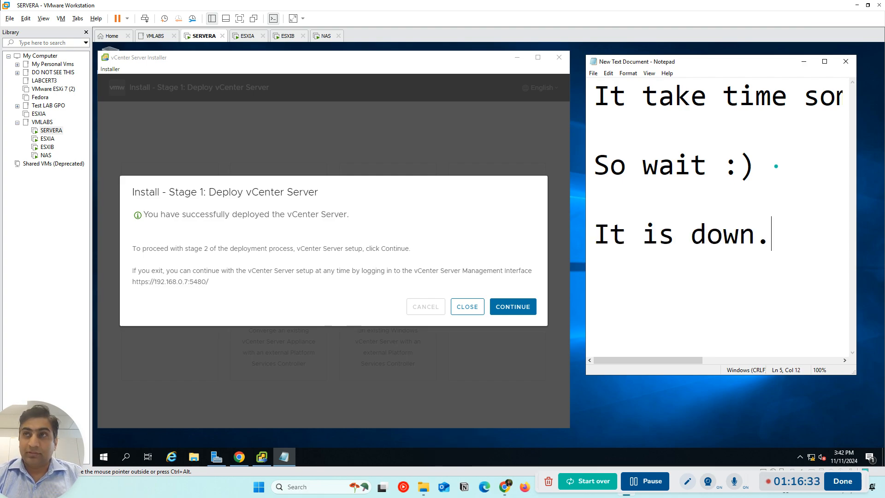
Add the line "We will do next in next videos.." to the note after another blank line
{"action": "key", "text": "Return"}
{"action": "key", "text": "Return"}
{"action": "type", "text": "We wi"}
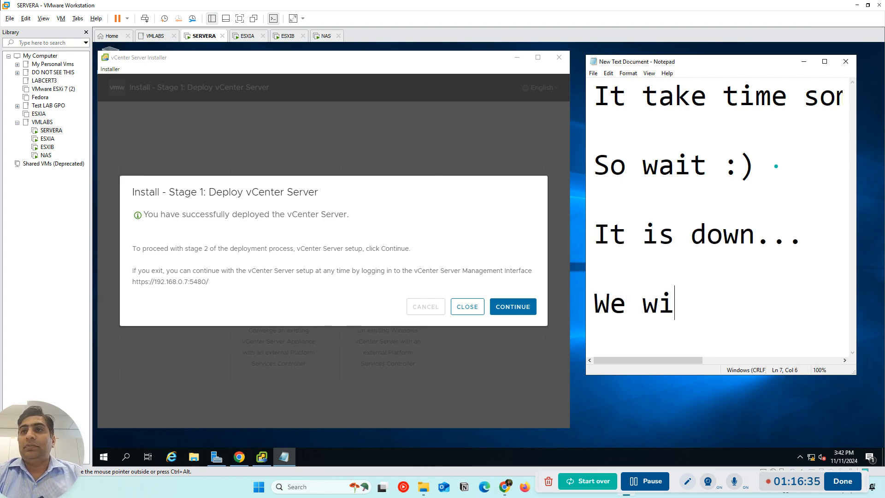
{"action": "type", "text": "ll do "}
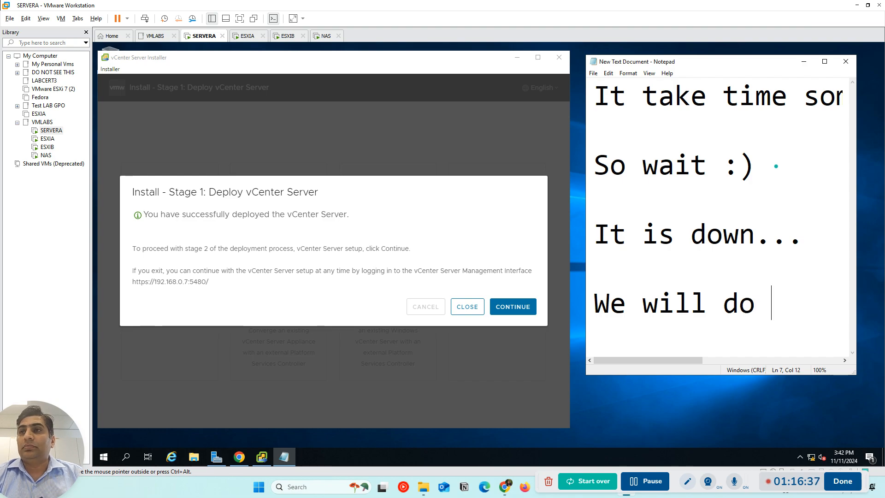
{"action": "type", "text": "next in next we"}
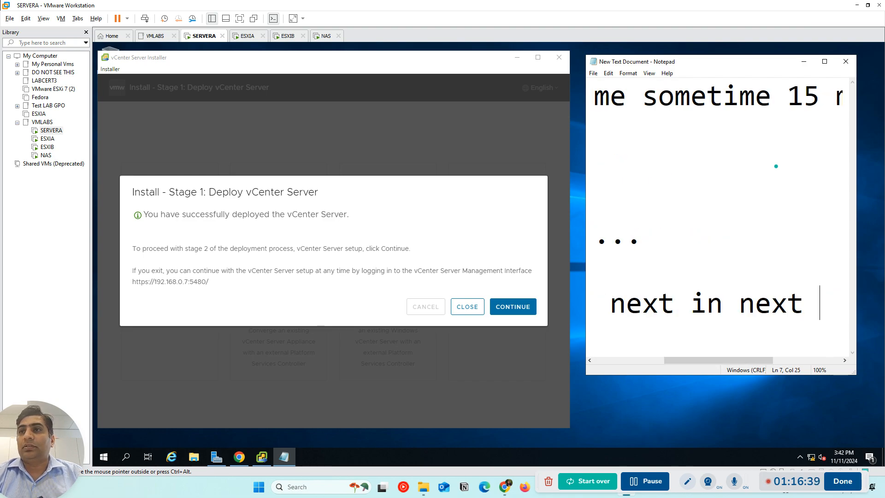
{"action": "key", "text": "BackSpace"}
{"action": "key", "text": "BackSpace"}
{"action": "type", "text": "videos"}
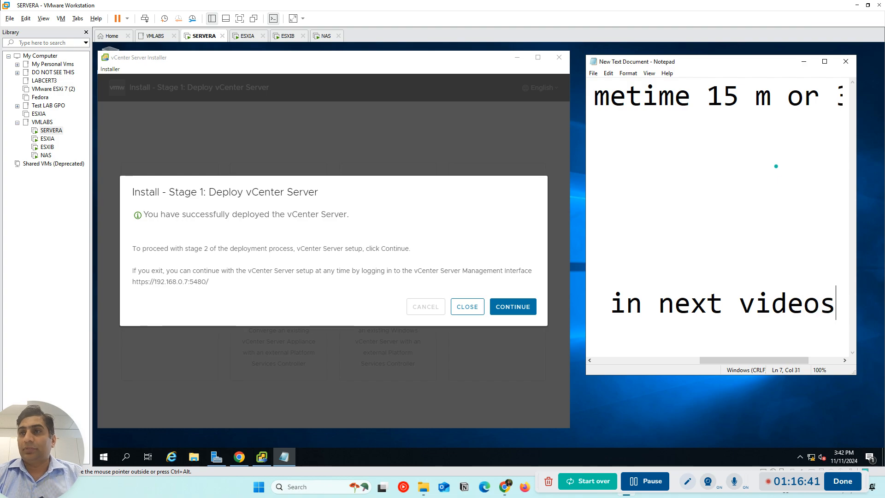
{"action": "type", "text": ".."}
End the note with the line "Best of luck...", separated from the text above by a blank line
{"action": "key", "text": "Return"}
{"action": "key", "text": "Return"}
{"action": "type", "text": "M"}
{"action": "key", "text": "BackSpace"}
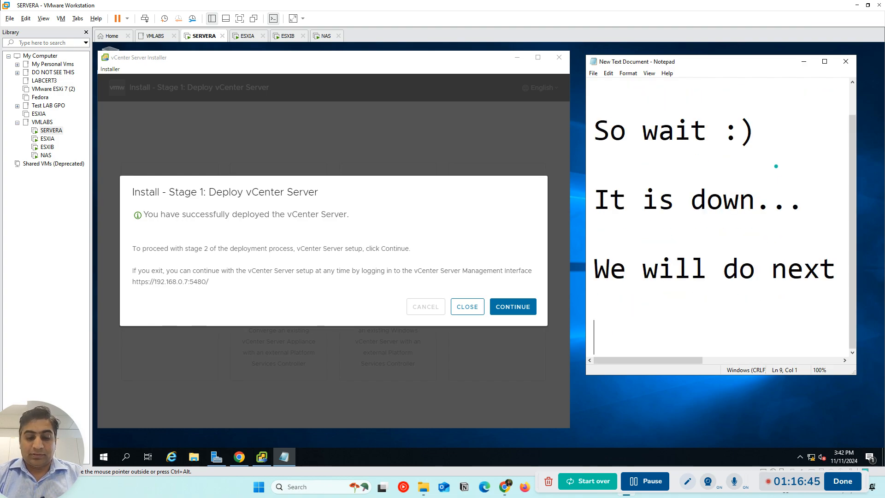
{"action": "type", "text": "Bets"}
{"action": "key", "text": "BackSpace"}
{"action": "key", "text": "BackSpace"}
{"action": "key", "text": "BackSpace"}
{"action": "type", "text": "st of luck"}
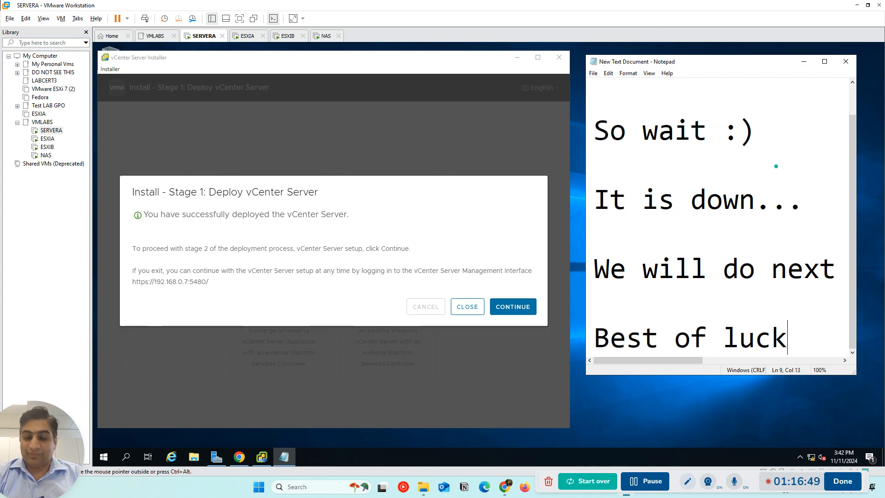
{"action": "type", "text": "..."}
Continue from the stage 1 deployment to stage 2, vCenter Server setup
{"action": "key", "text": "Num_Lock"}
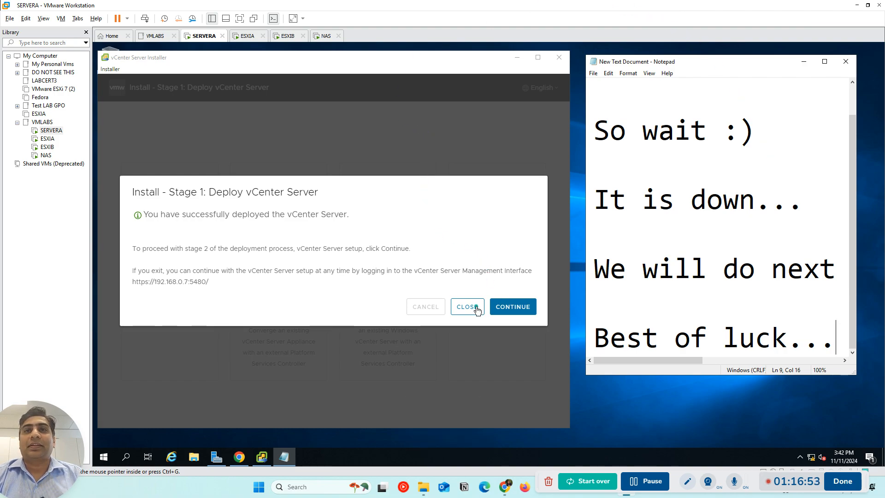
{"action": "key", "text": "Num_Lock"}
{"action": "left_click", "coordinate": [518, 307]}
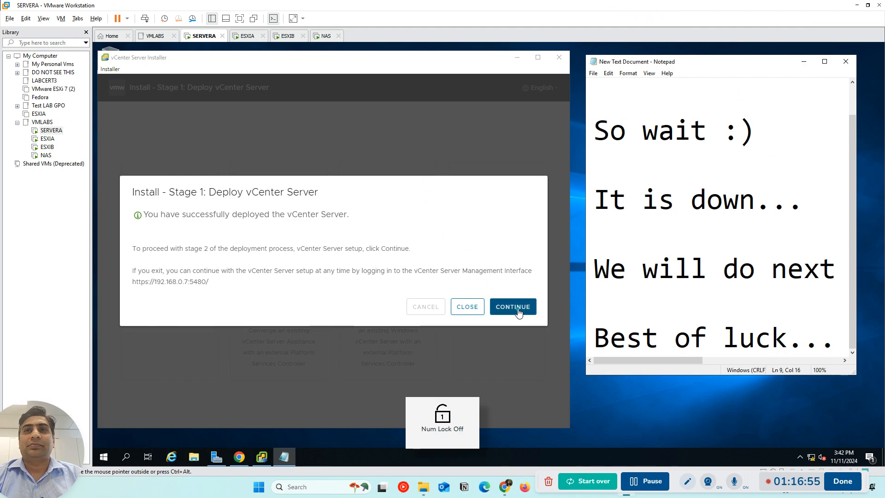